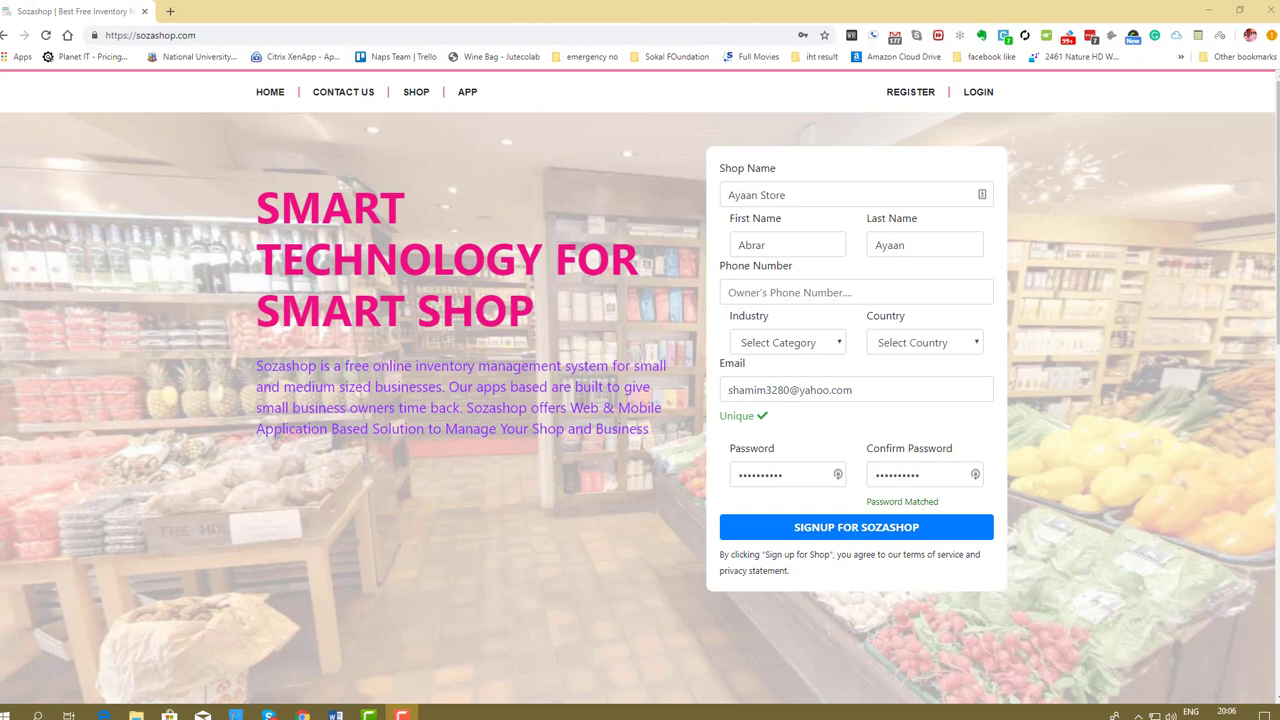
# Sign in with the saved credentials to reach the dashboard showing 60 sales and 13 customers.
pyautogui.click(978, 92)
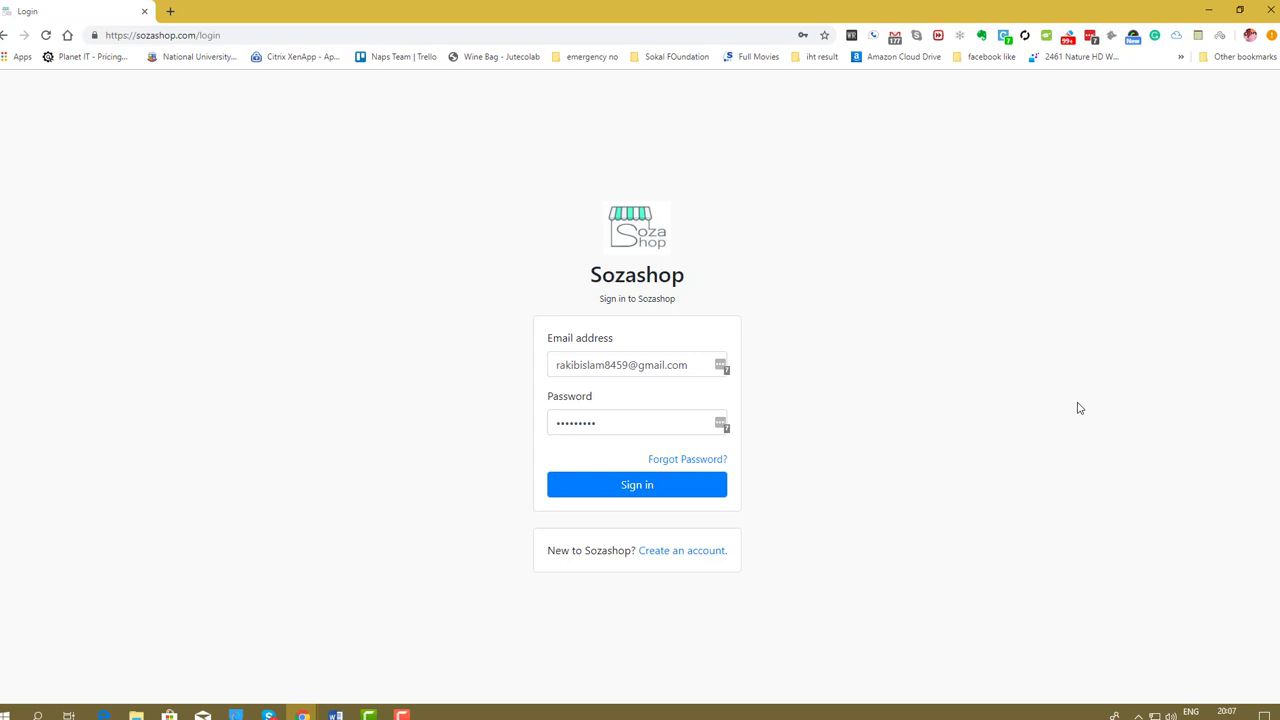
pyautogui.click(692, 487)
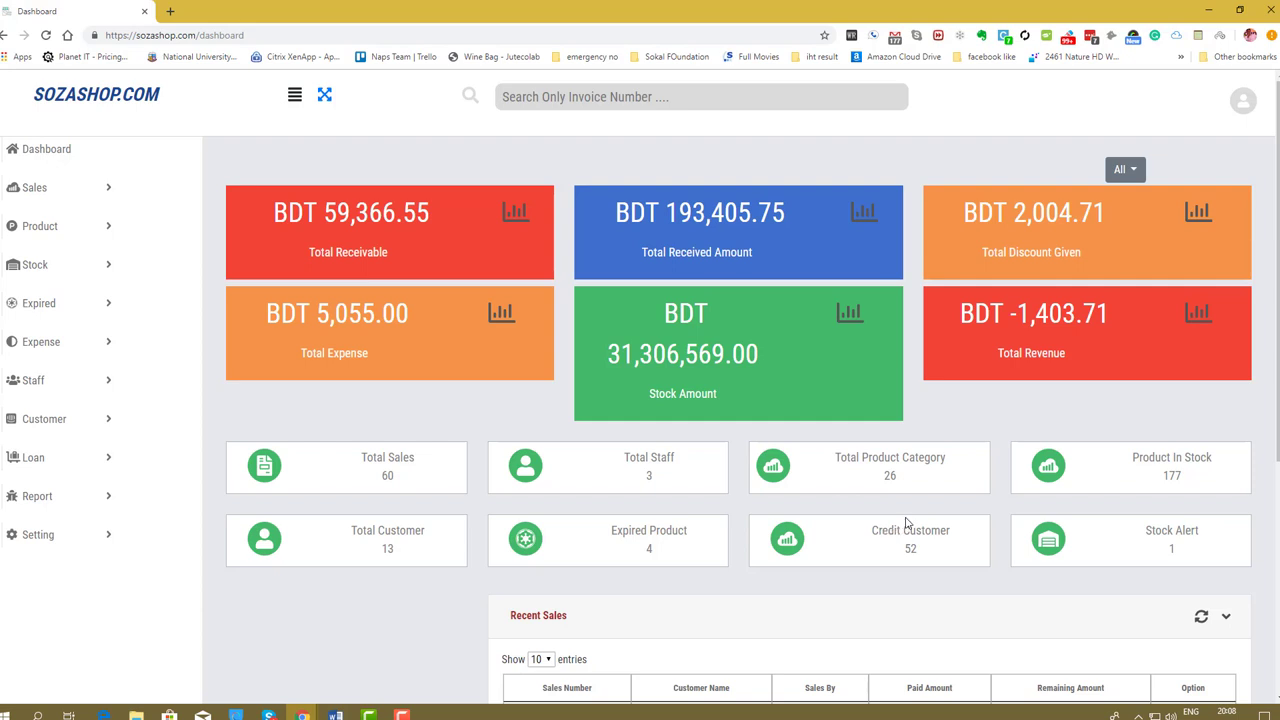
# Scroll down the dashboard to the Recent Sales table.
pyautogui.scroll(-2, 891, 500)
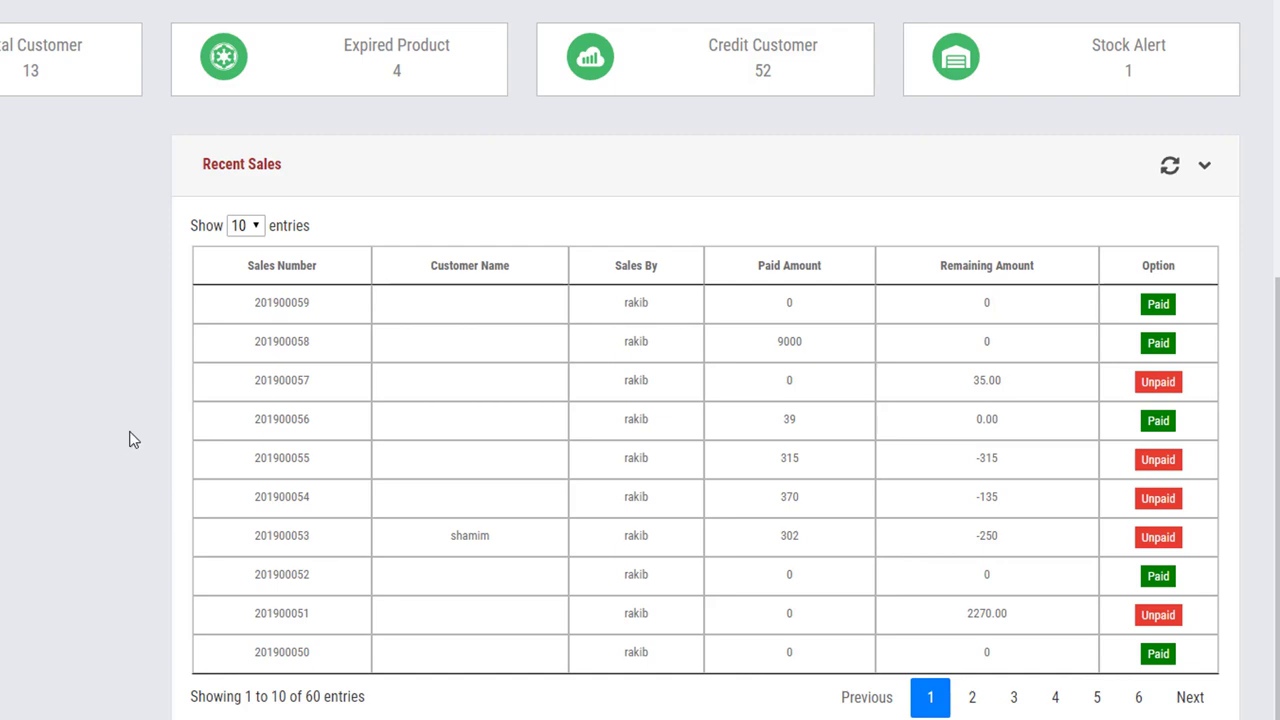
pyautogui.moveTo(312, 308); pyautogui.dragTo(251, 313)
pyautogui.hotkey('ctrl', 'c')
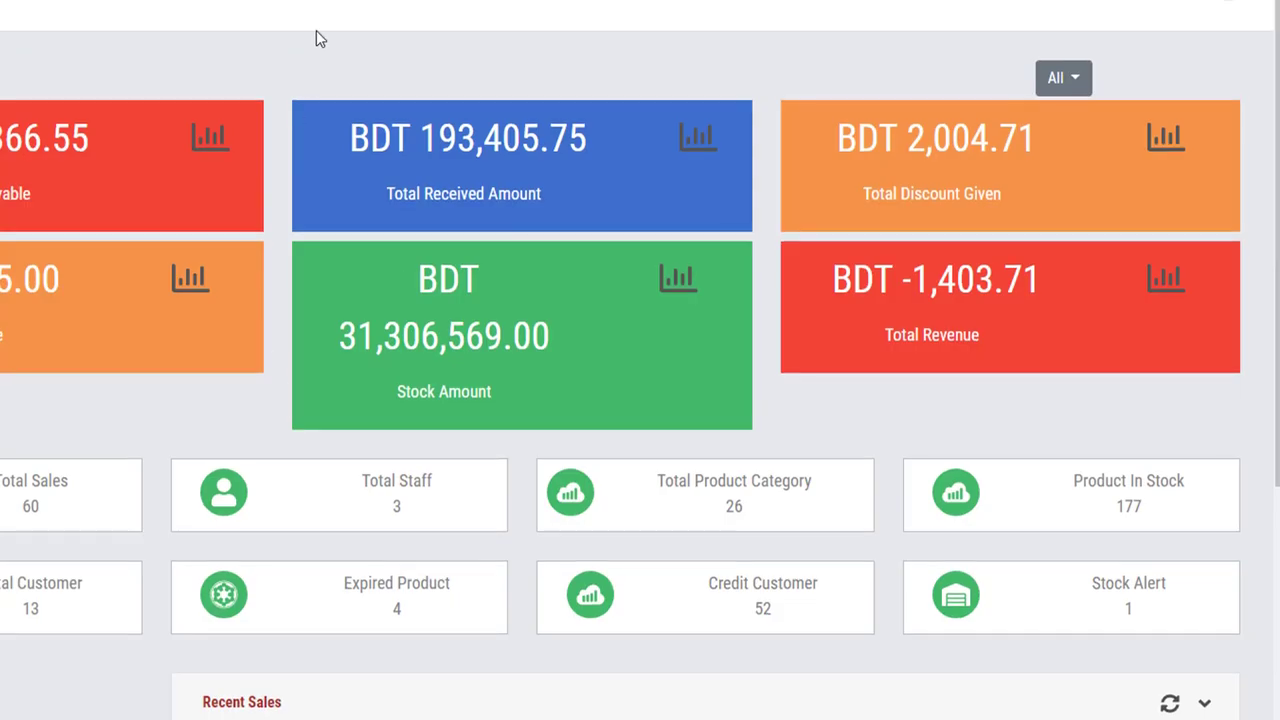
pyautogui.click(531, 36)
pyautogui.hotkey('ctrl', 'v')
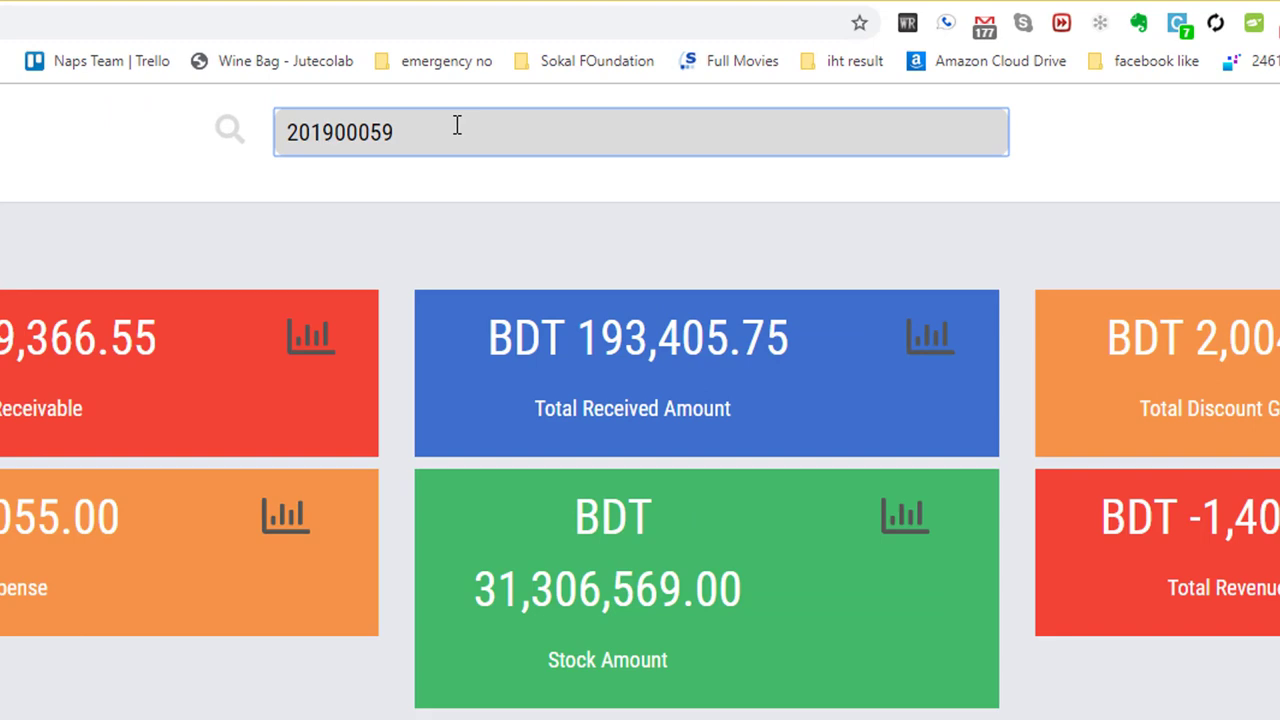
pyautogui.press('Return')
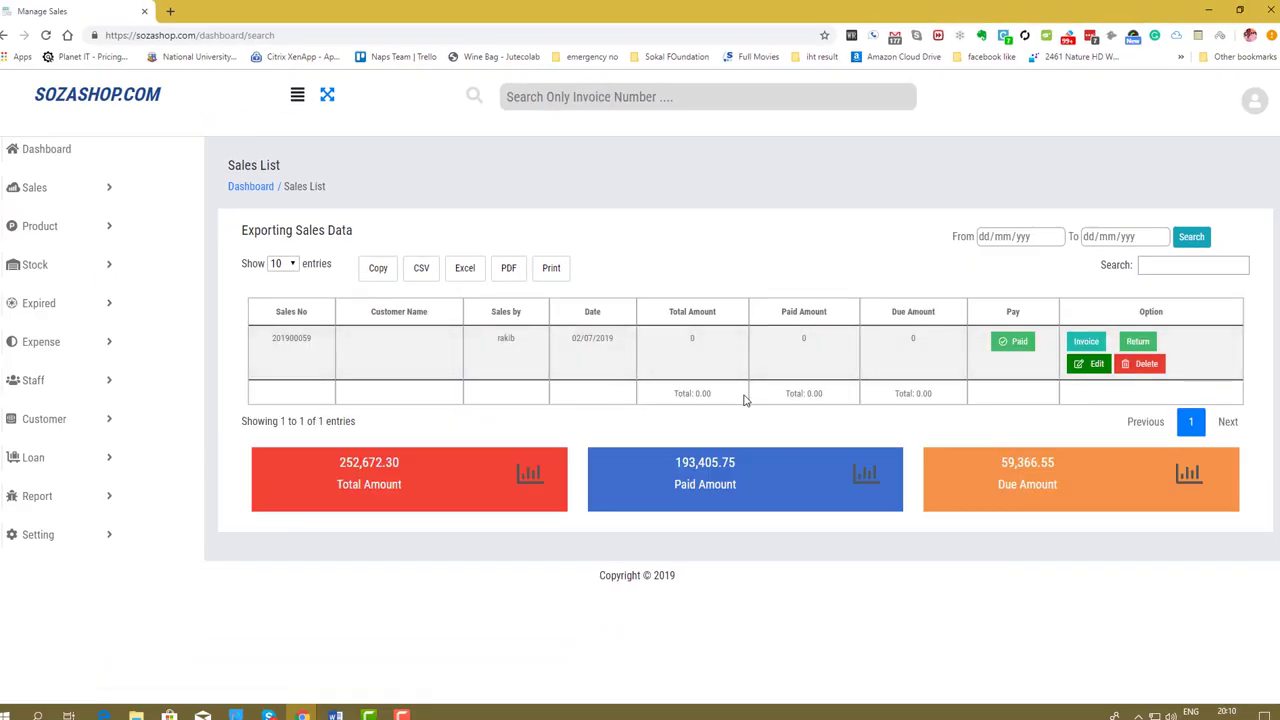
pyautogui.click(104, 93)
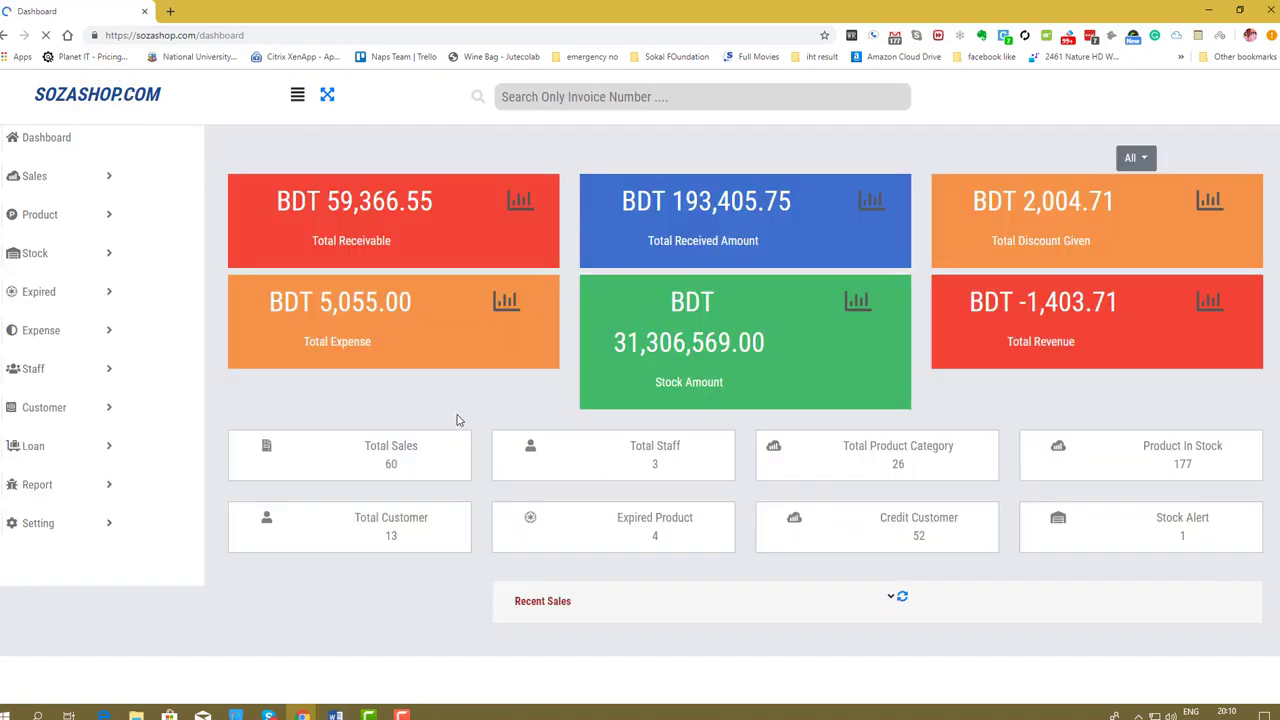
pyautogui.scroll(-4, 458, 418)
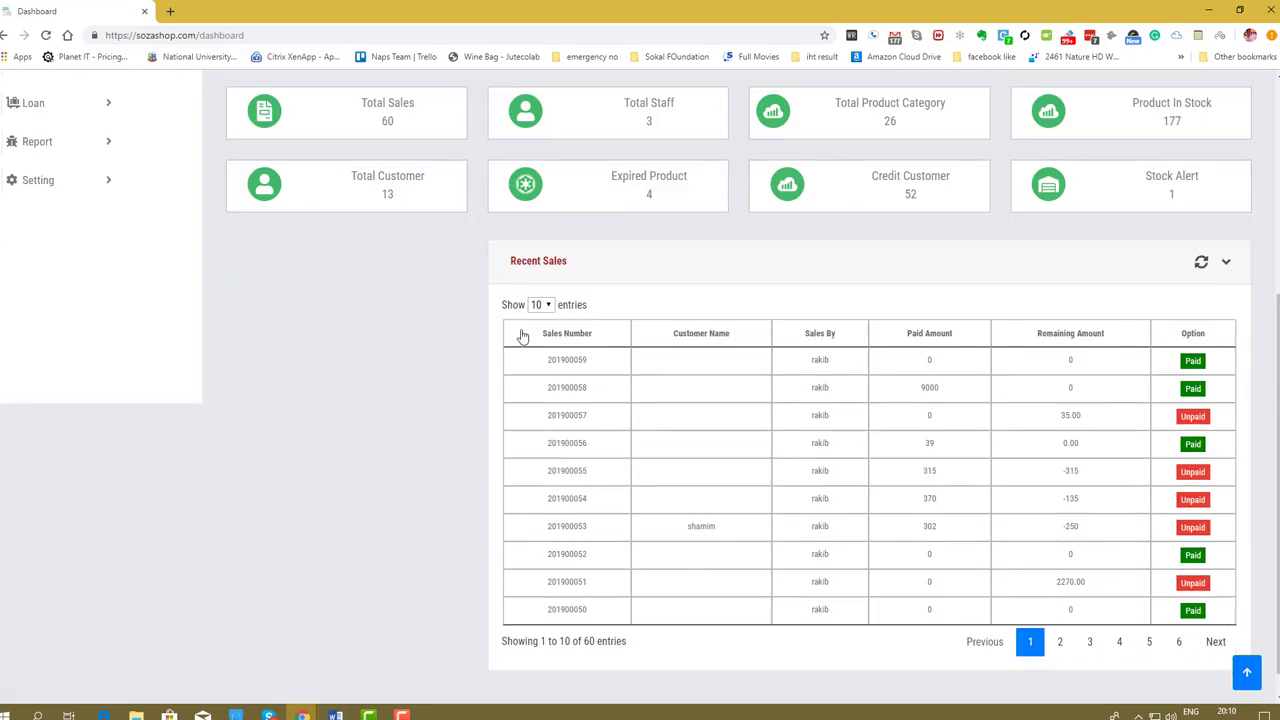
pyautogui.click(537, 305)
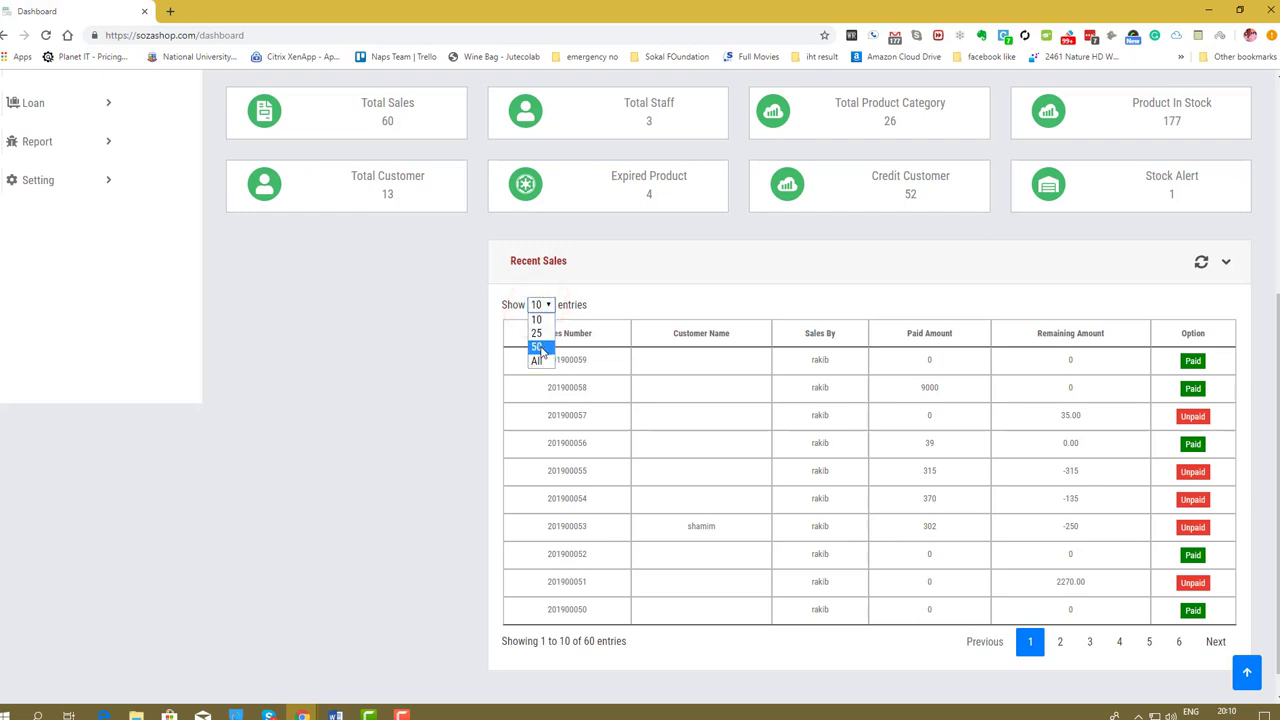
pyautogui.click(628, 293)
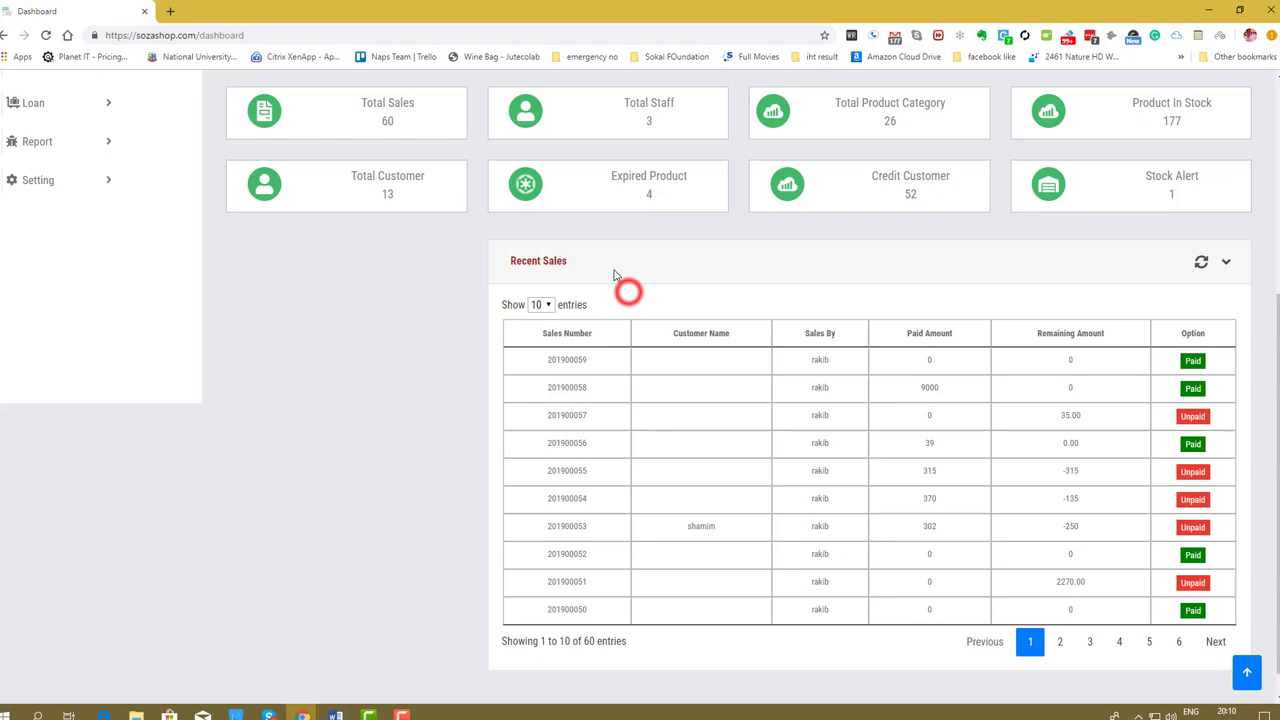
pyautogui.click(415, 477)
pyautogui.scroll(3, 418, 480)
pyautogui.scroll(-3, 418, 480)
pyautogui.scroll(4, 702, 516)
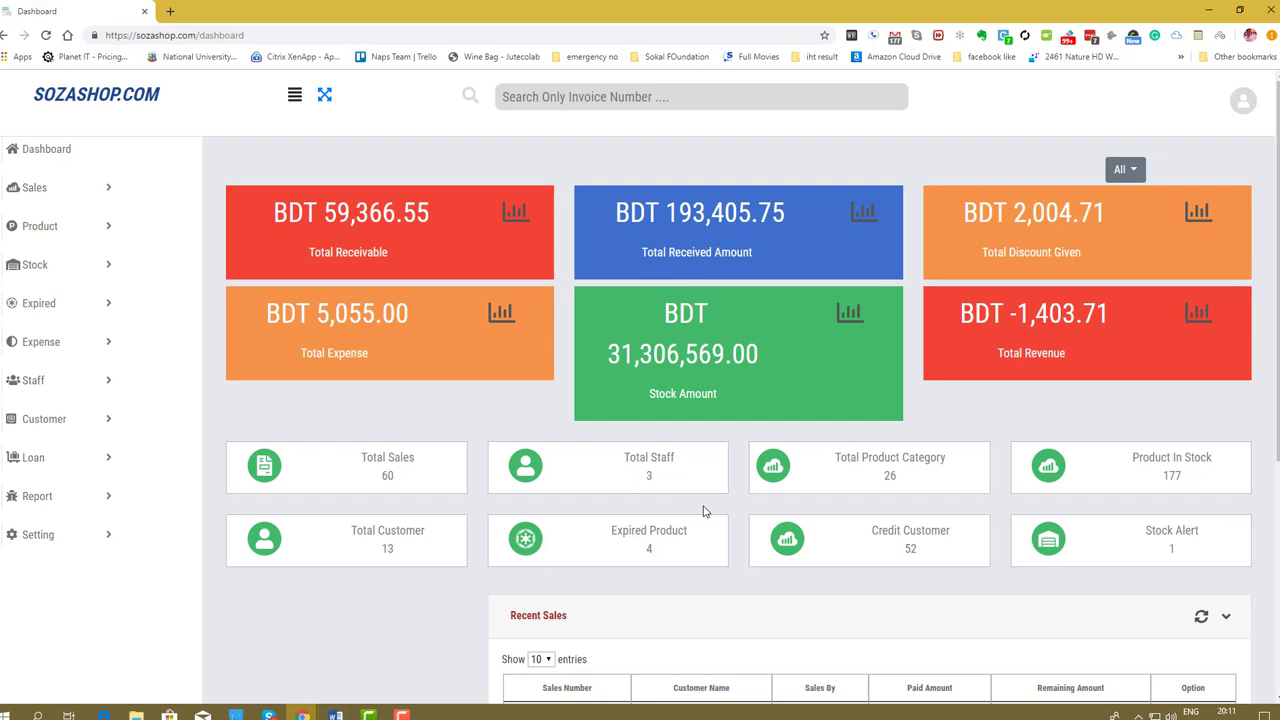
# Open Add Product and Product Categories in new tabs, then view the Product Categories list.
pyautogui.click(56, 228)
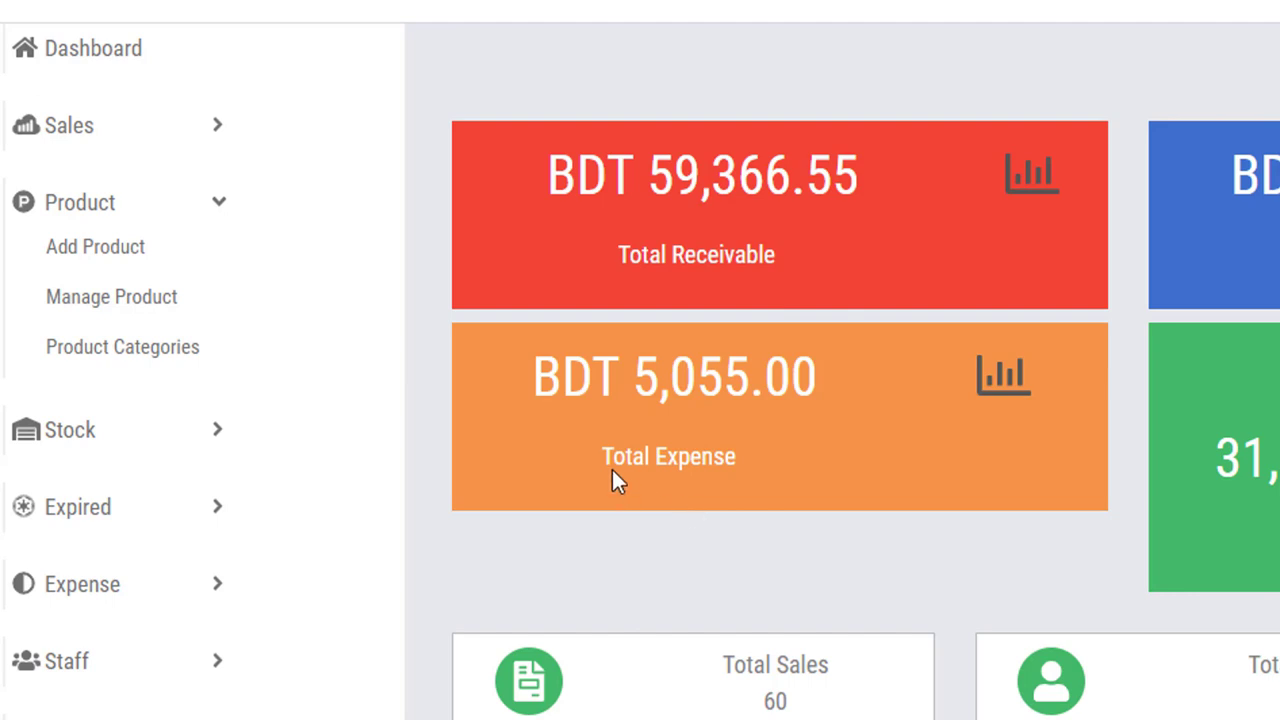
pyautogui.rightClick(137, 262)
pyautogui.click(161, 272)
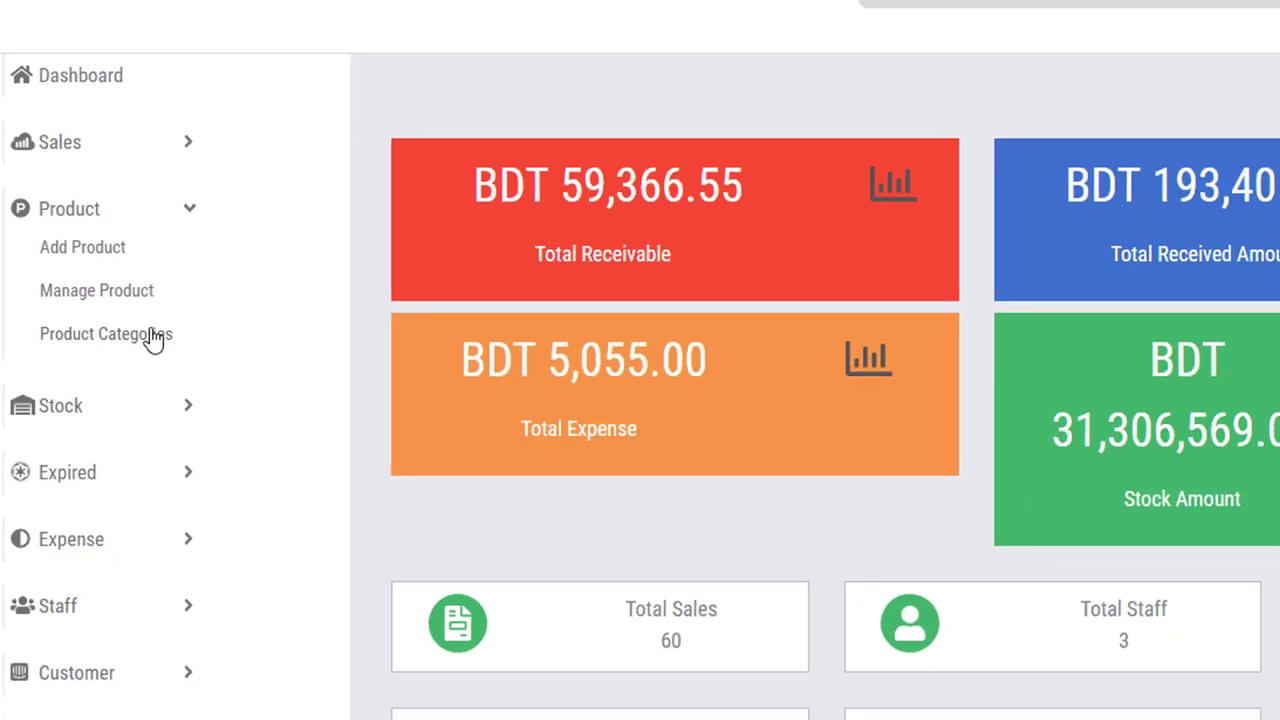
pyautogui.rightClick(188, 348)
pyautogui.click(104, 307)
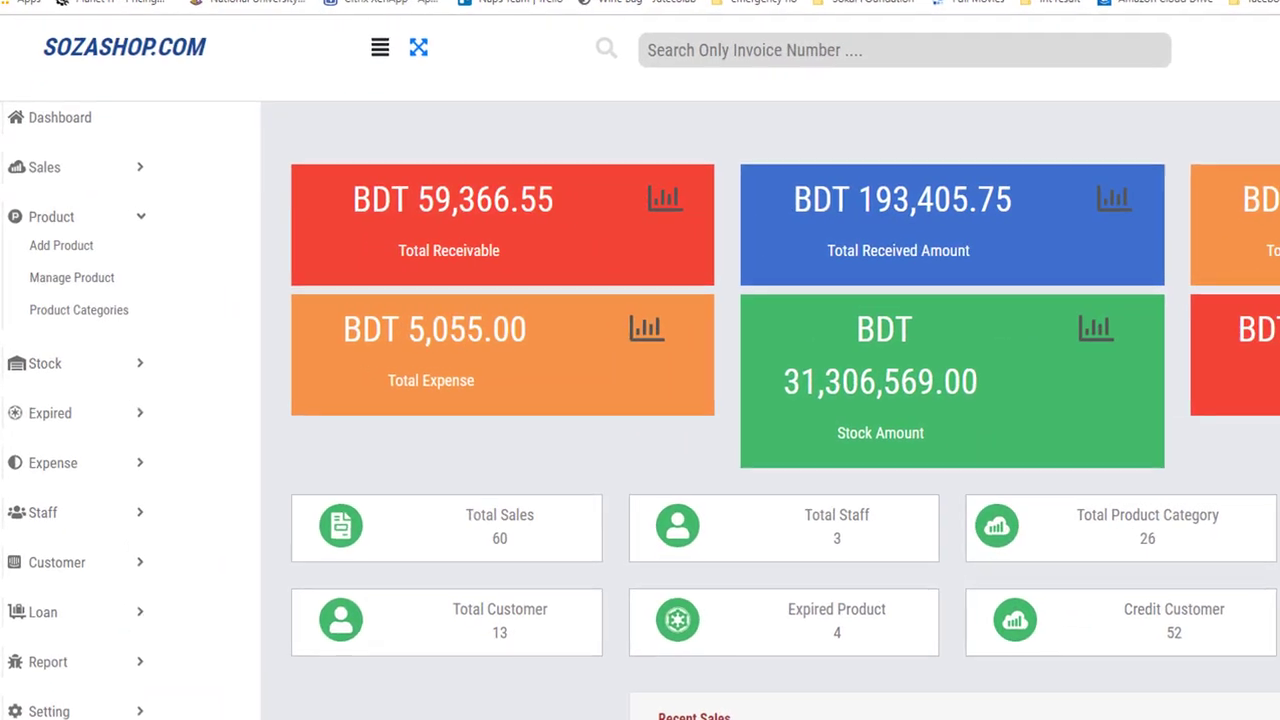
pyautogui.click(61, 298)
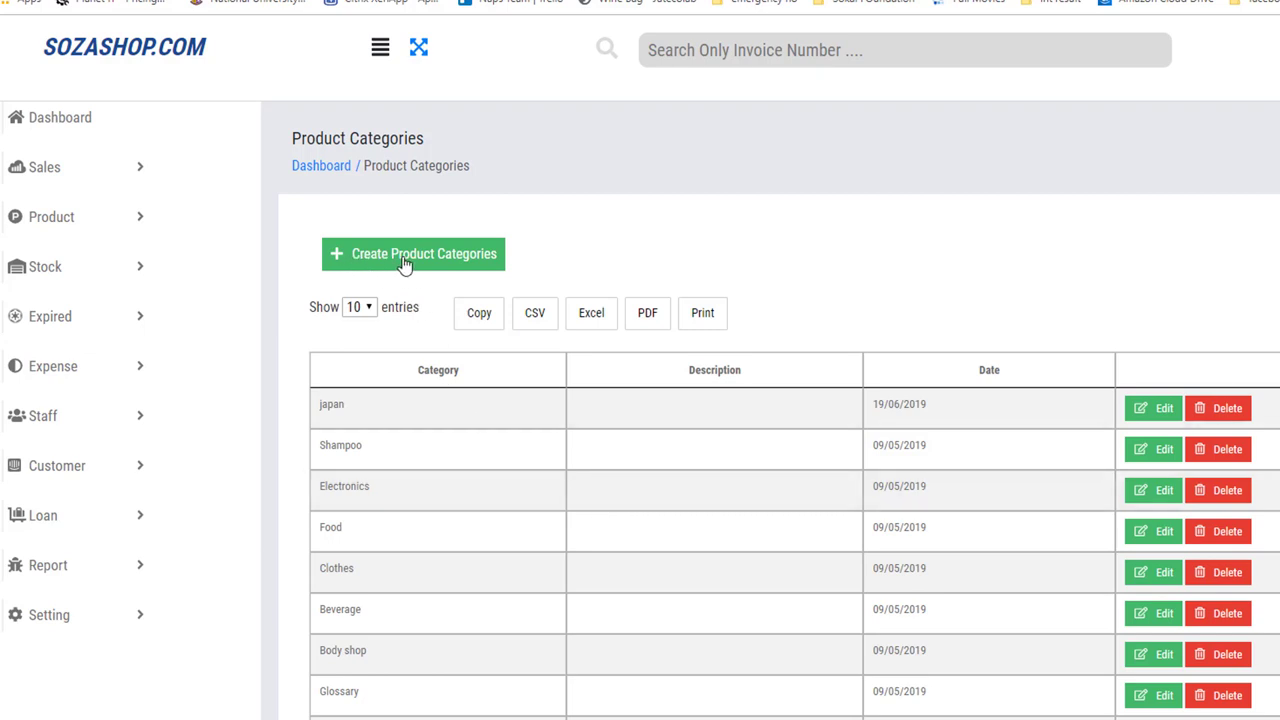
# Create a product category named Bangladesh with an empty description.
pyautogui.click(405, 263)
pyautogui.click(667, 151)
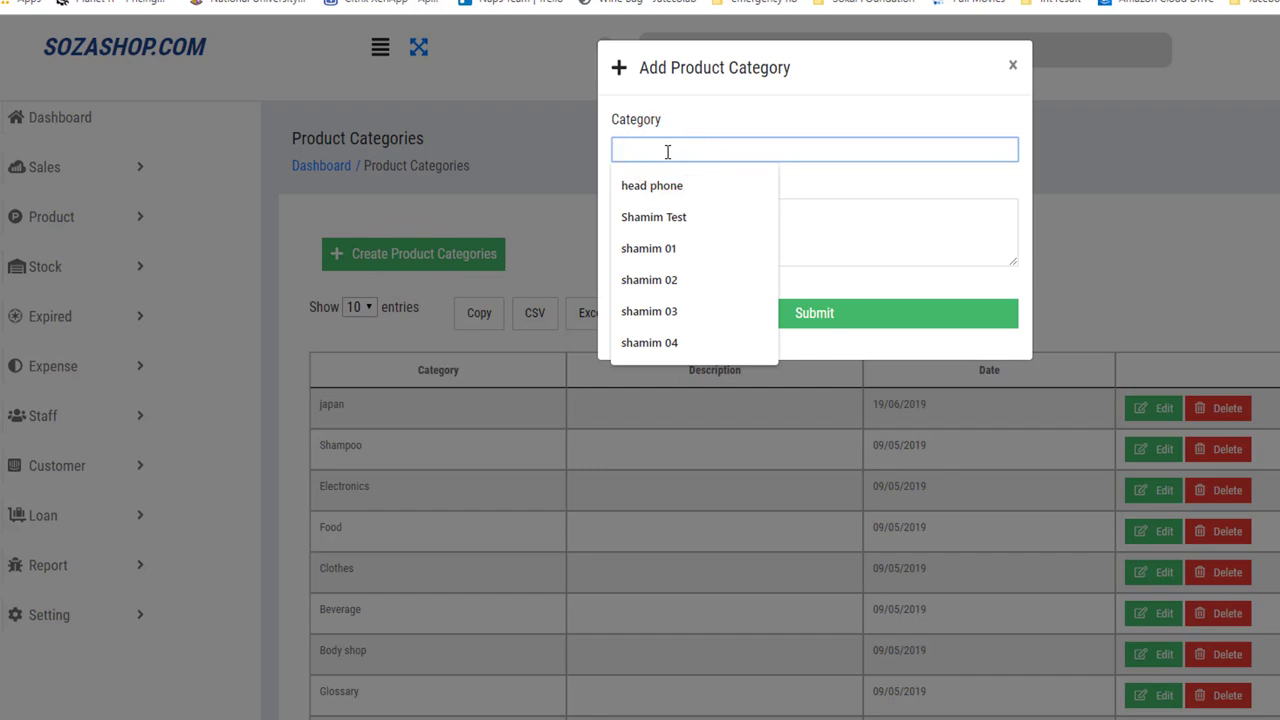
pyautogui.write('Bang')
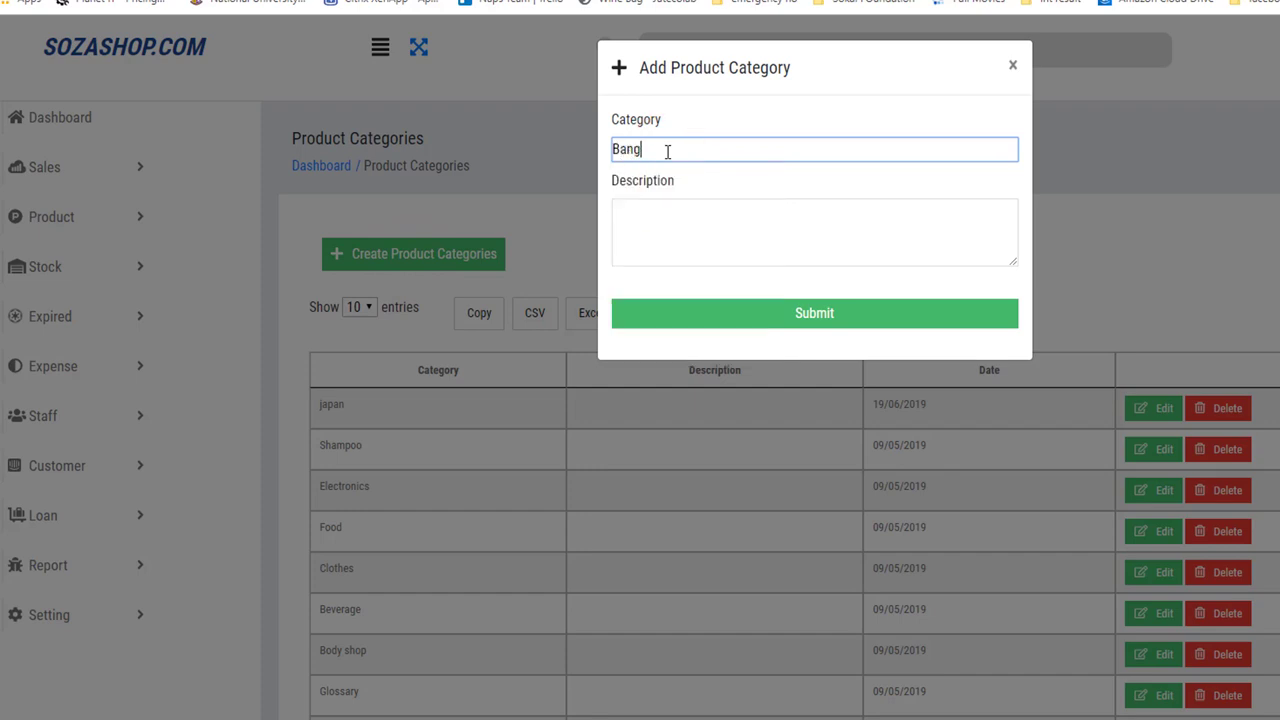
pyautogui.write('ladesh')
pyautogui.click(685, 248)
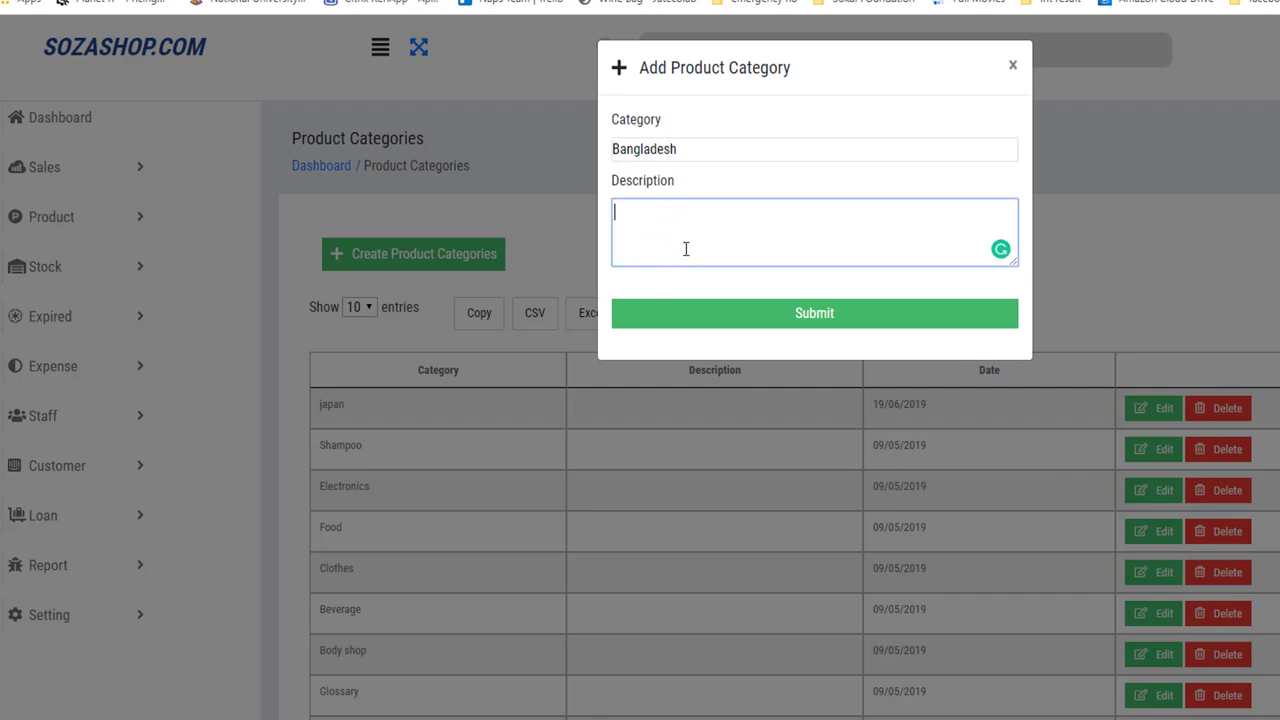
pyautogui.click(772, 320)
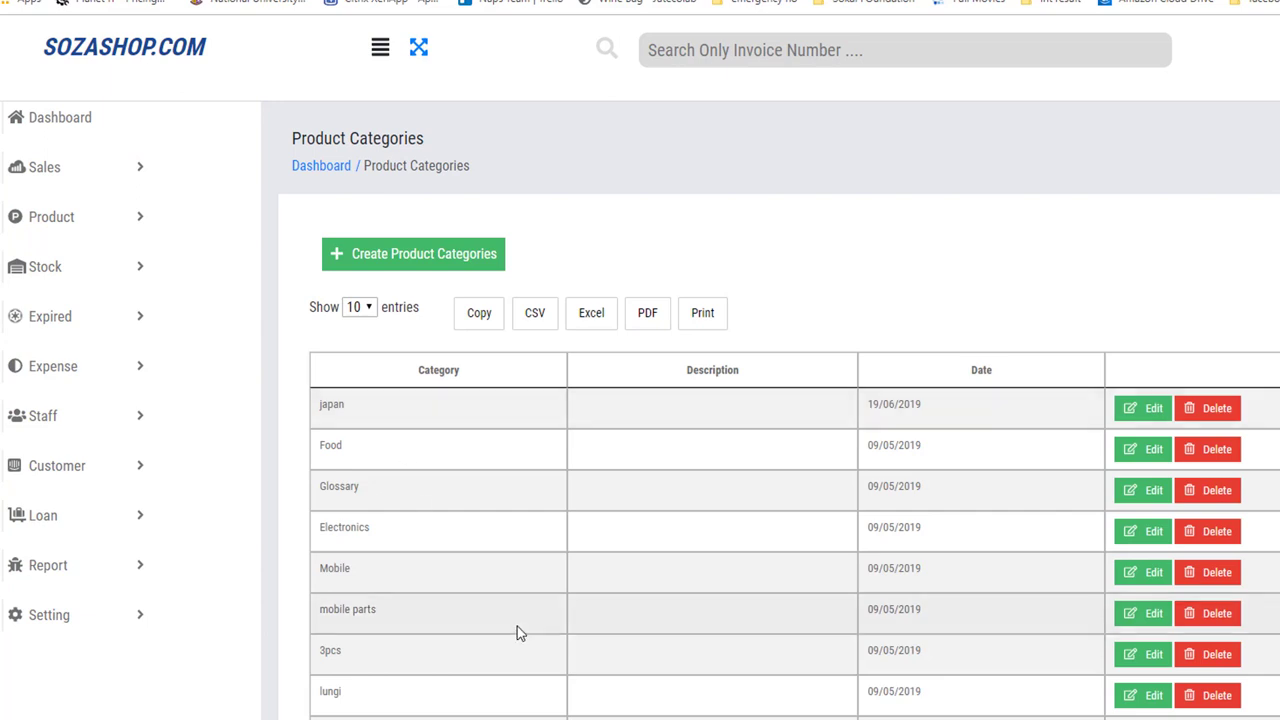
# Sort categories by name and confirm Bangladesh is listed, dated 06/07/2019.
pyautogui.scroll(-1, 517, 626)
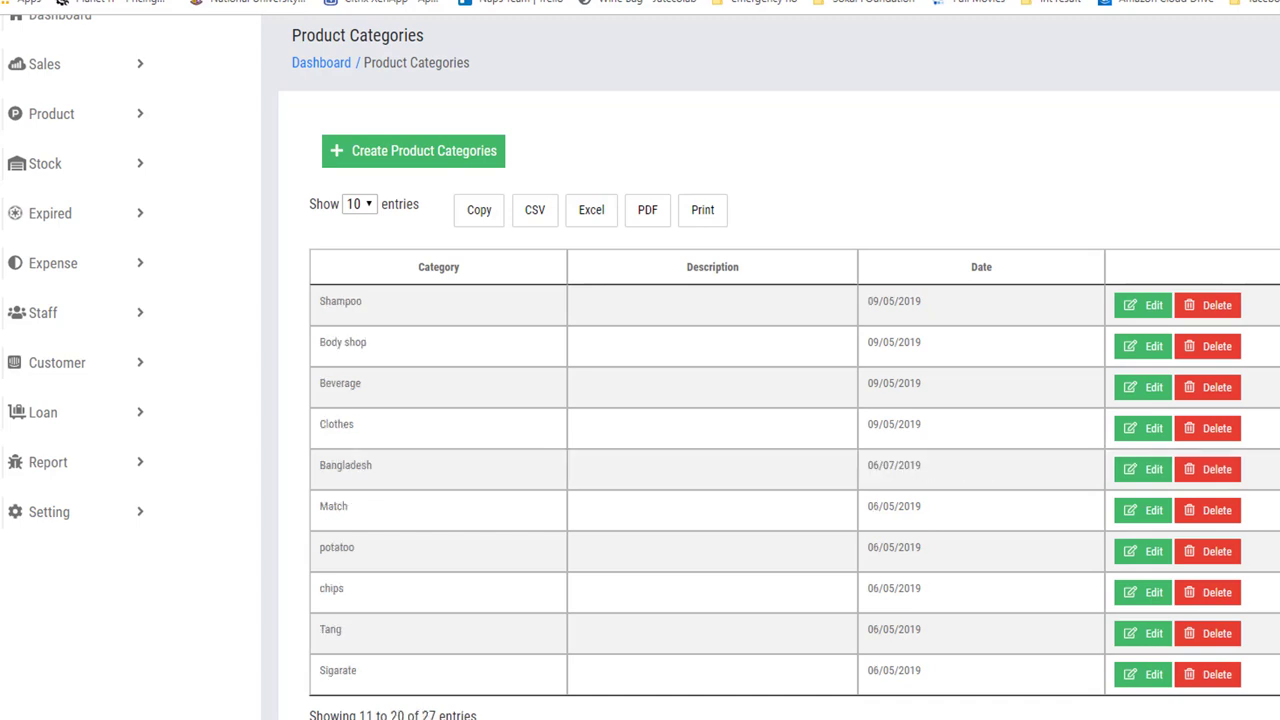
pyautogui.moveTo(389, 474); pyautogui.dragTo(322, 470)
pyautogui.click(442, 275)
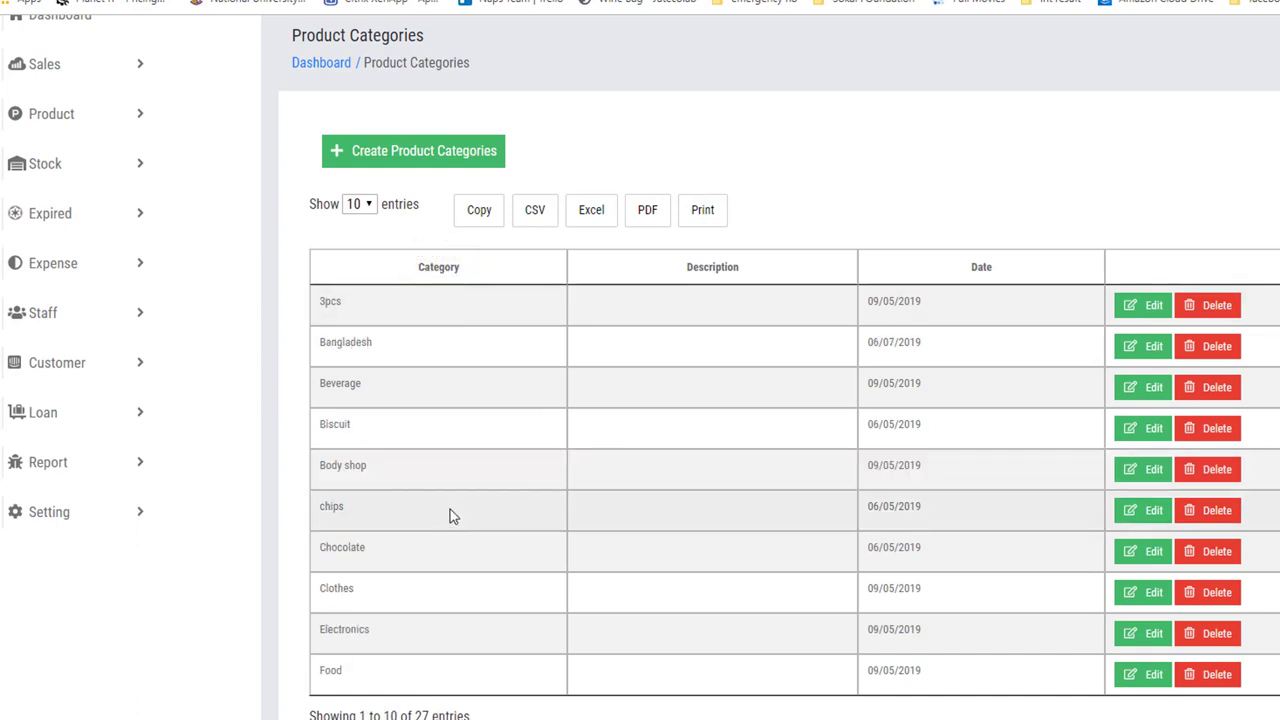
pyautogui.doubleClick(356, 342)
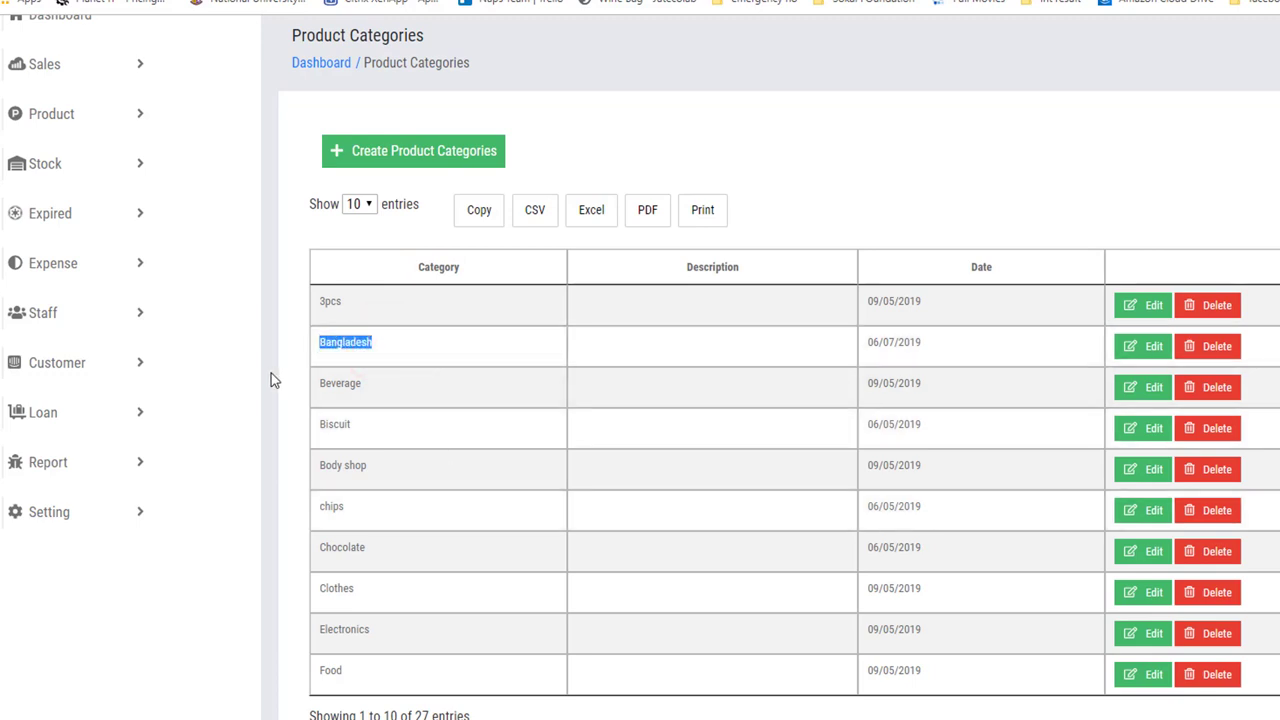
pyautogui.scroll(1, 271, 377)
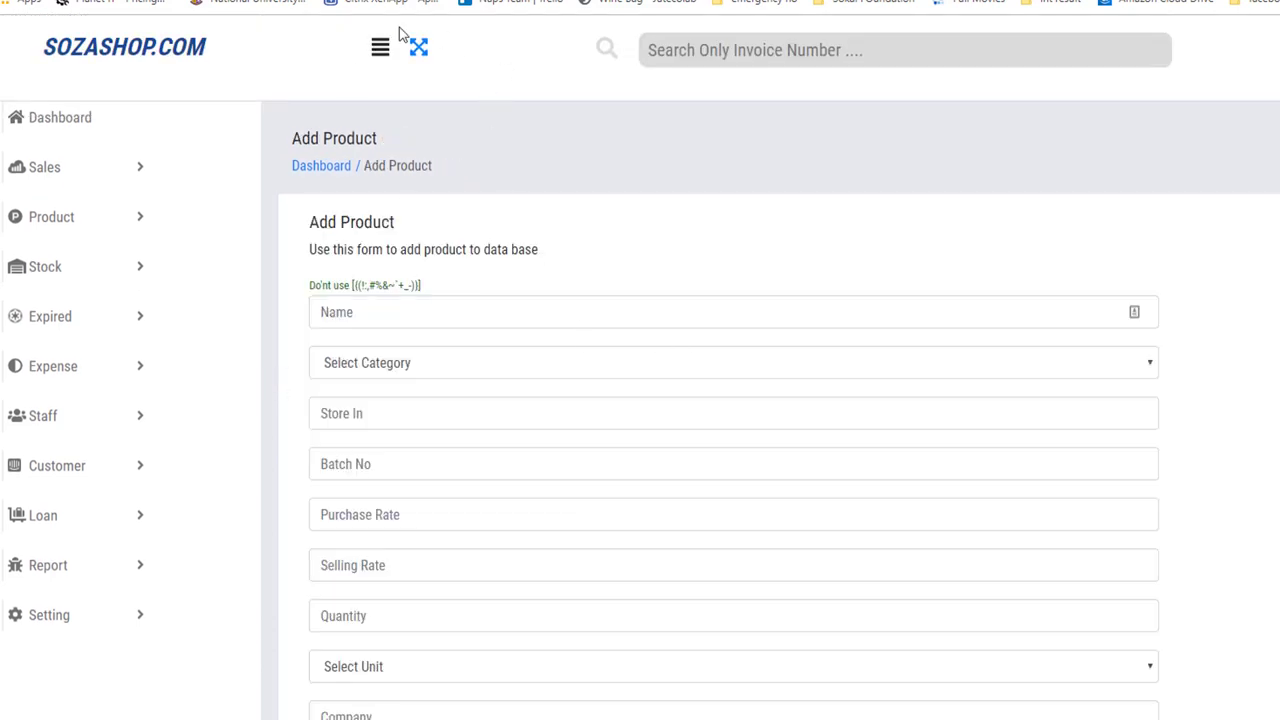
# Choose Add Category from the Add Product form's category dropdown and type Bangladesh01 as the name.
pyautogui.scroll(-2, 320, 385)
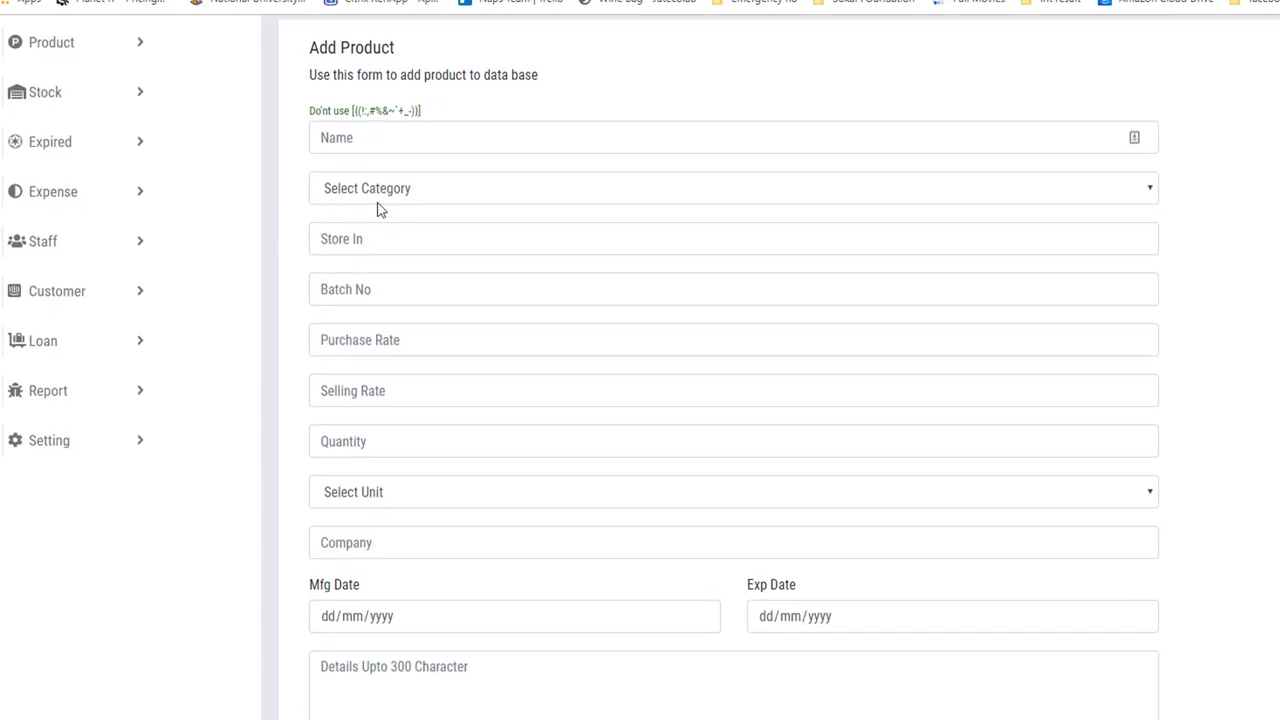
pyautogui.click(389, 195)
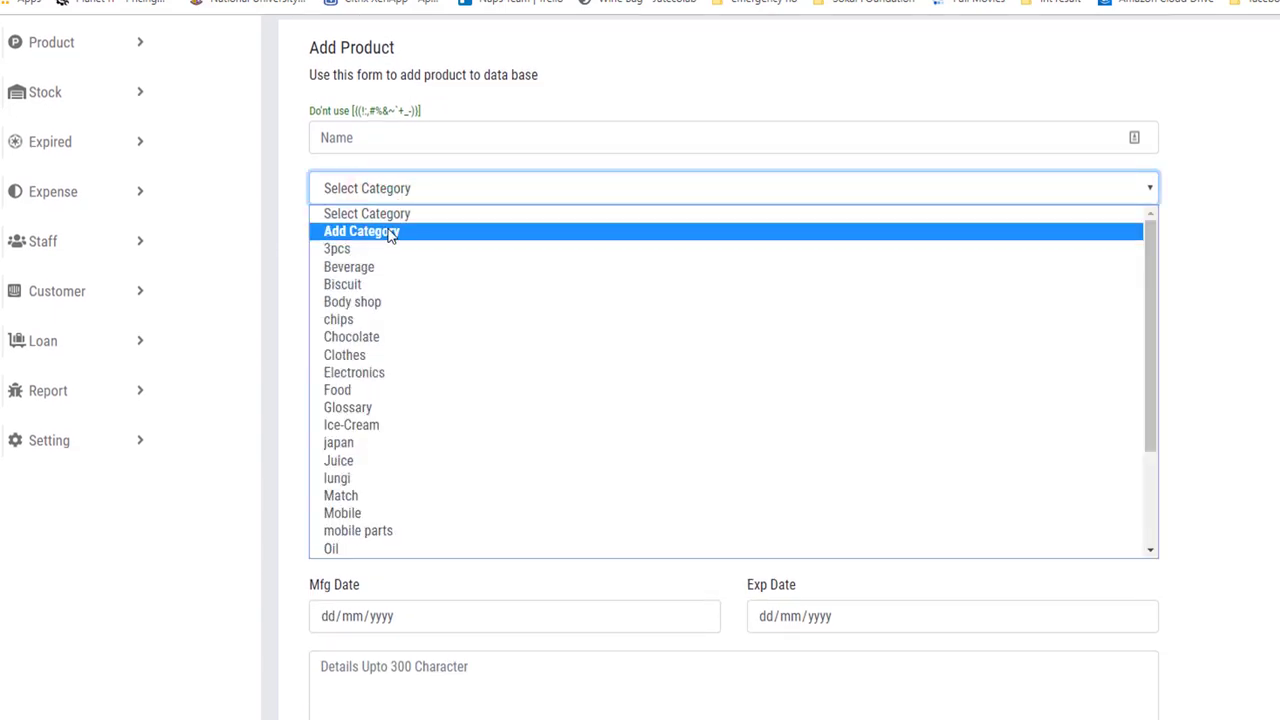
pyautogui.click(389, 232)
pyautogui.click(675, 150)
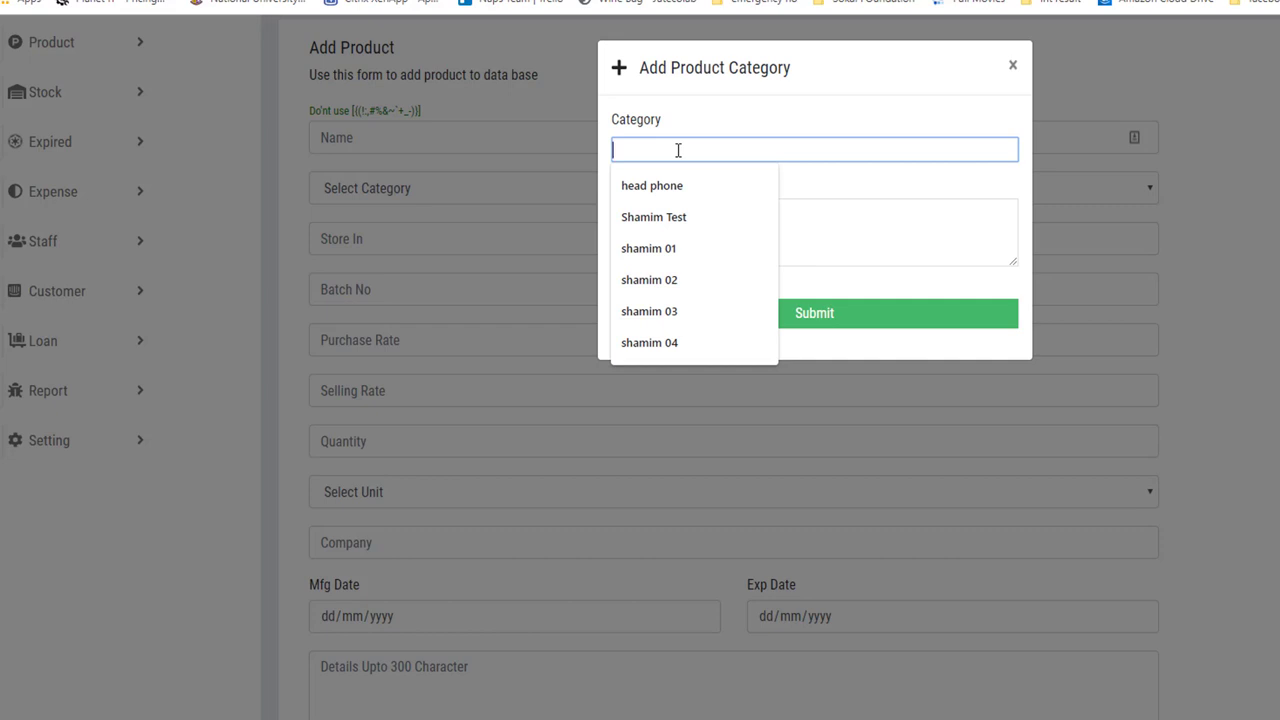
pyautogui.write('Bangladesh01')
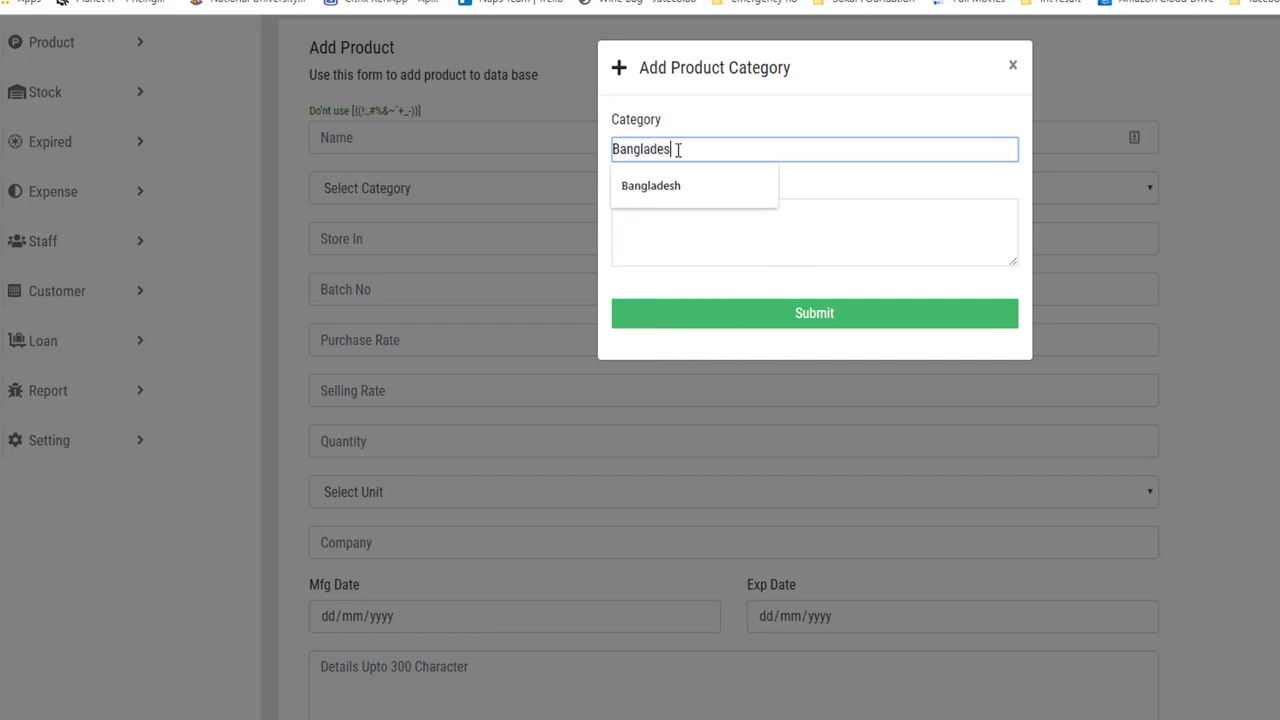
# Correct the name to 'Bangladesh 01' and submit the new category.
pyautogui.click(679, 149)
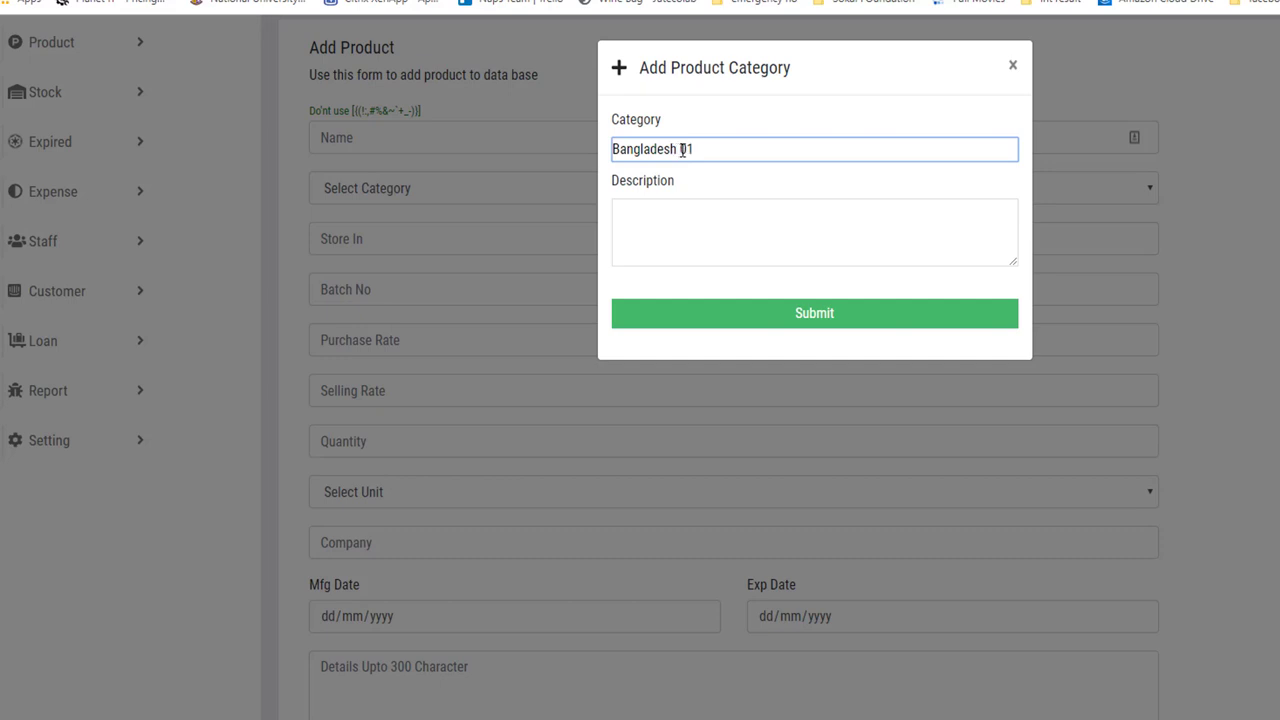
pyautogui.click(685, 211)
pyautogui.click(796, 314)
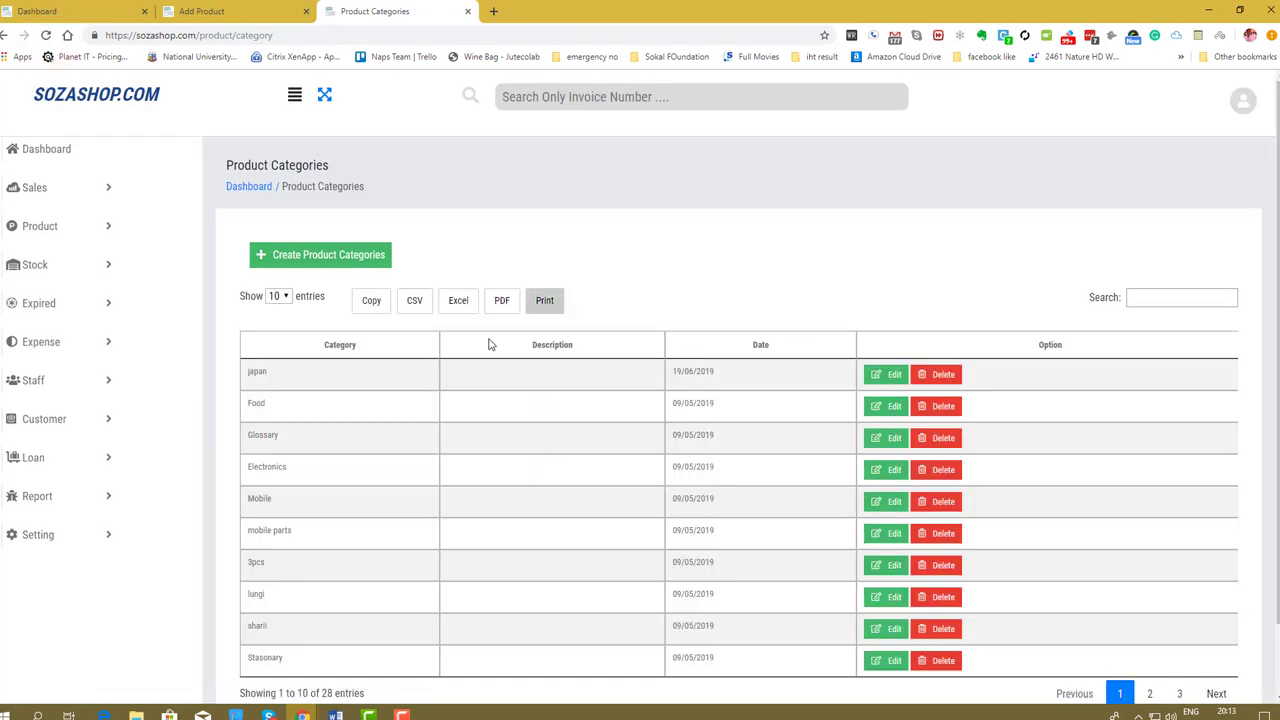
pyautogui.click(333, 346)
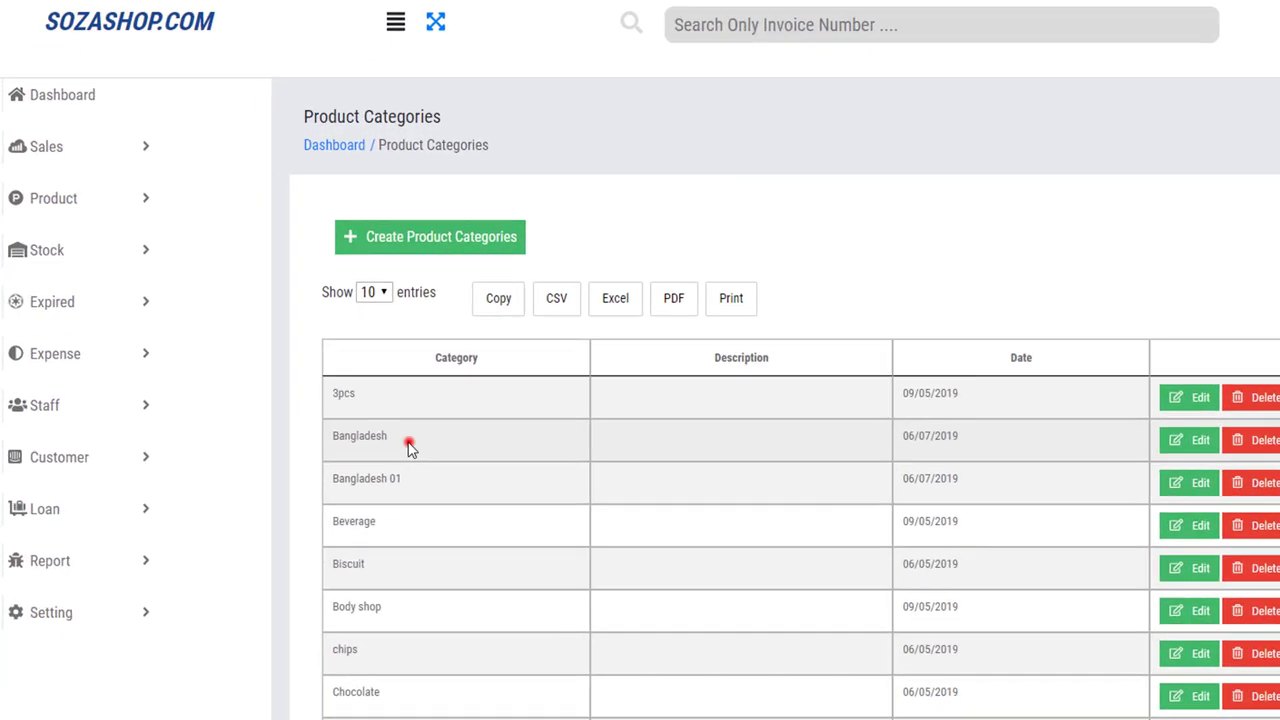
pyautogui.moveTo(304, 405); pyautogui.dragTo(252, 405)
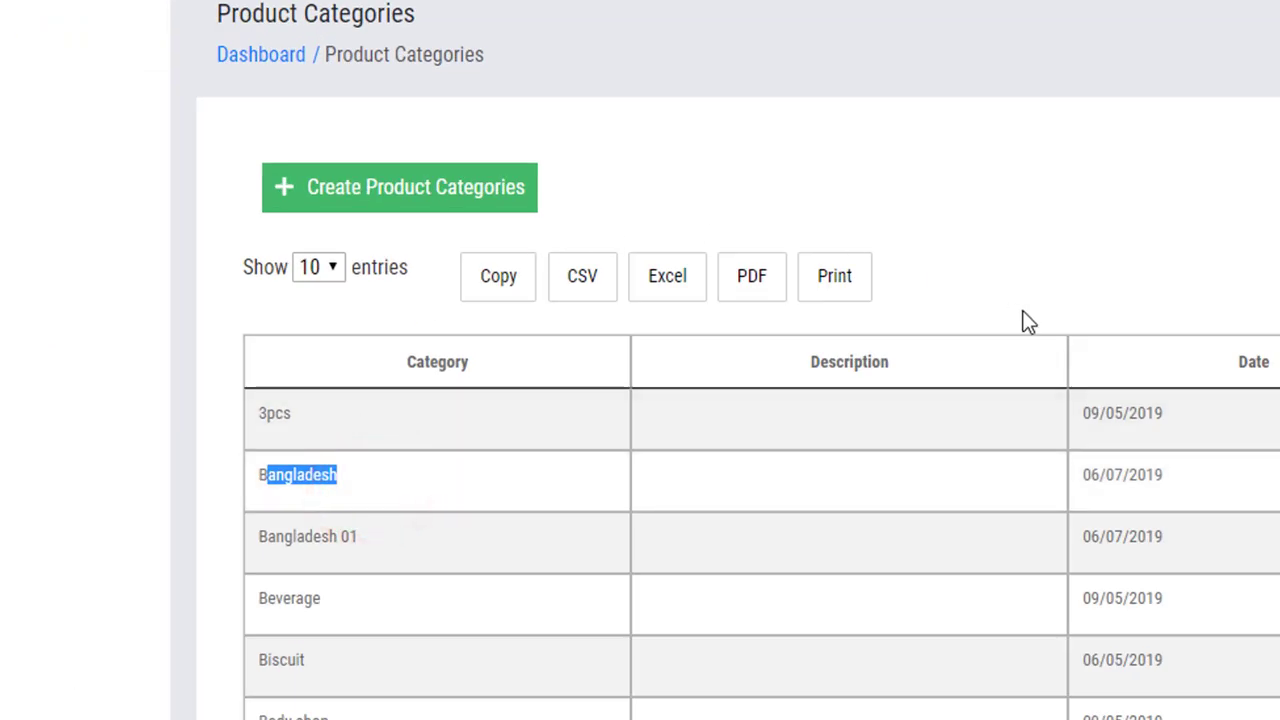
pyautogui.moveTo(370, 537); pyautogui.dragTo(251, 541)
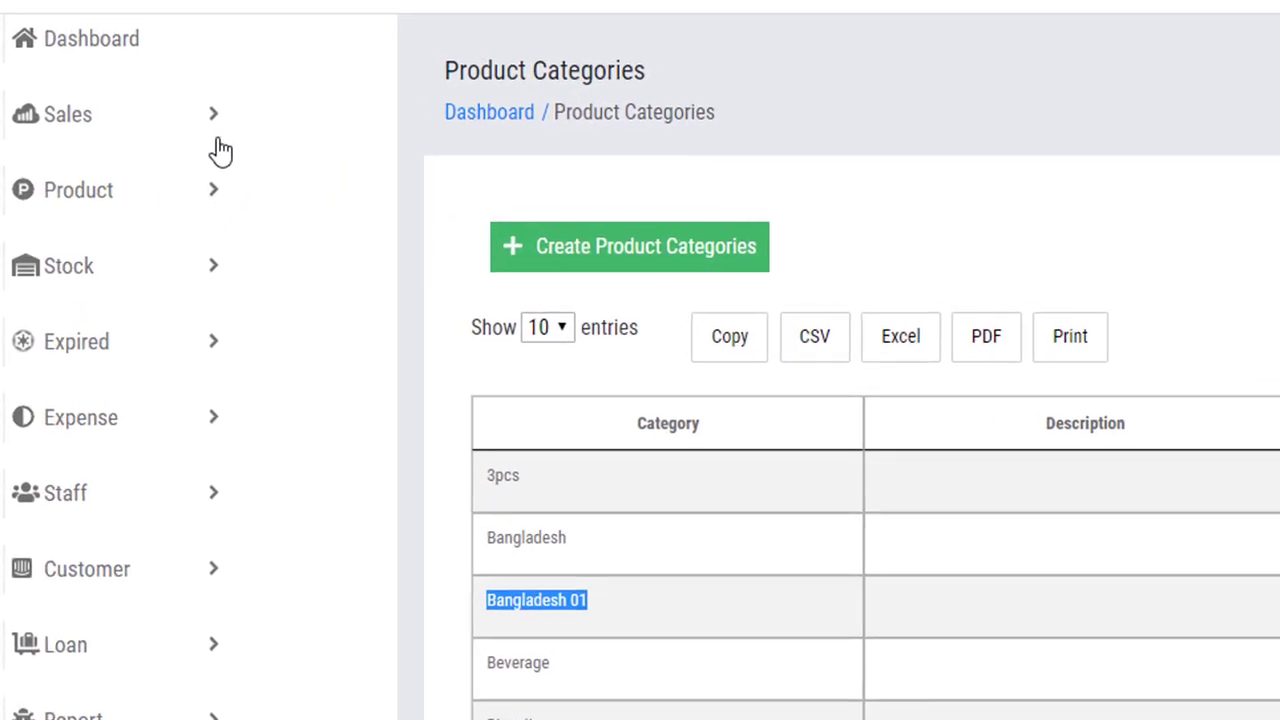
# Expand Product in the sidebar and bring up the blank Add Product form.
pyautogui.click(127, 193)
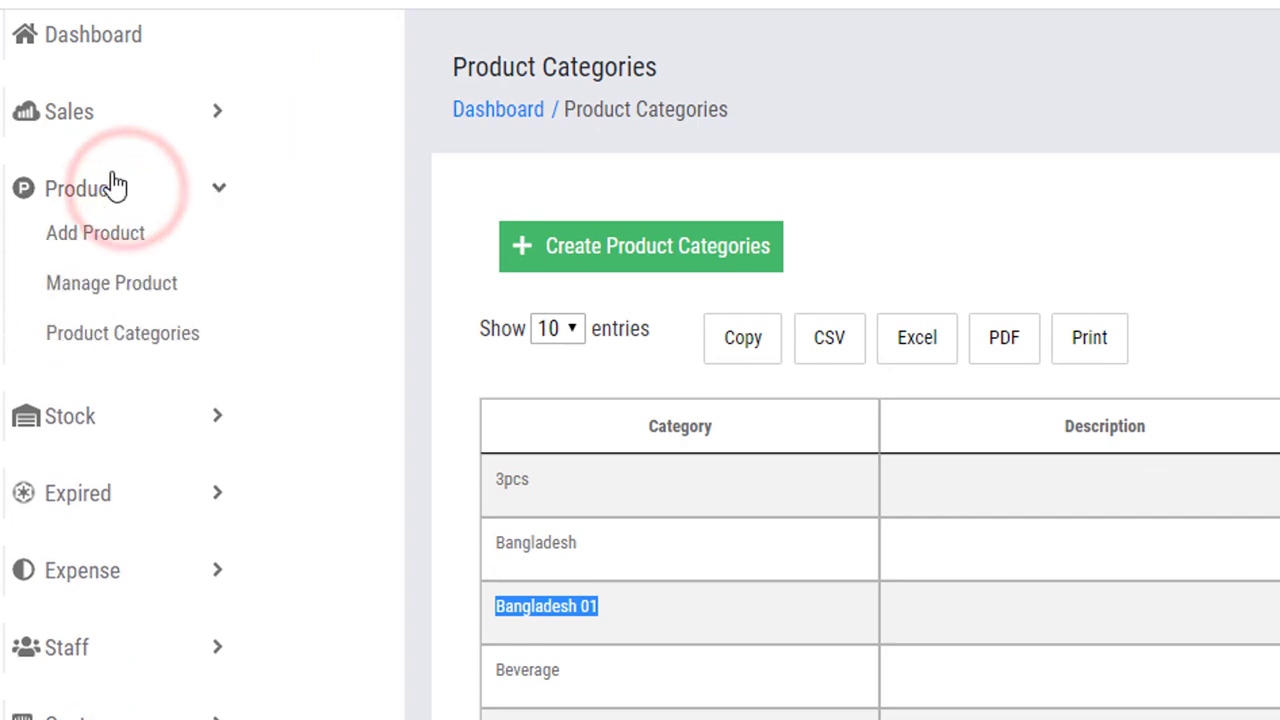
pyautogui.click(113, 240)
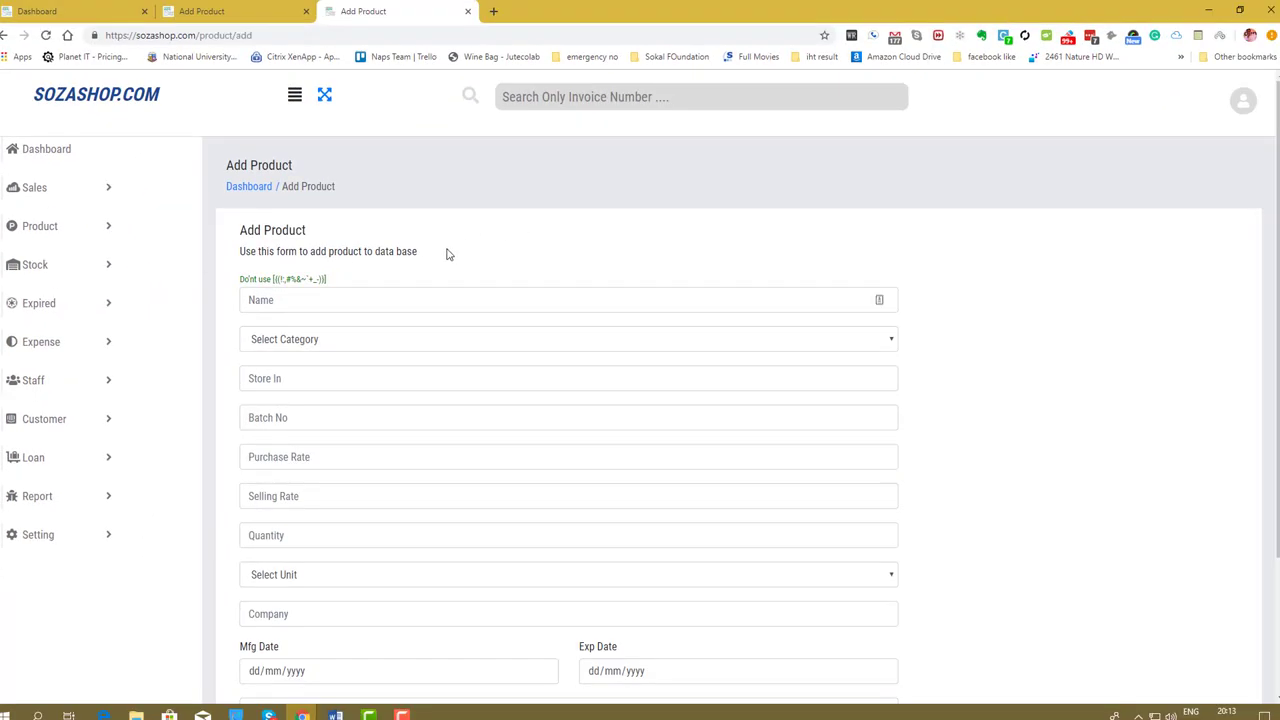
pyautogui.click(446, 251)
pyautogui.scroll(-1, 446, 254)
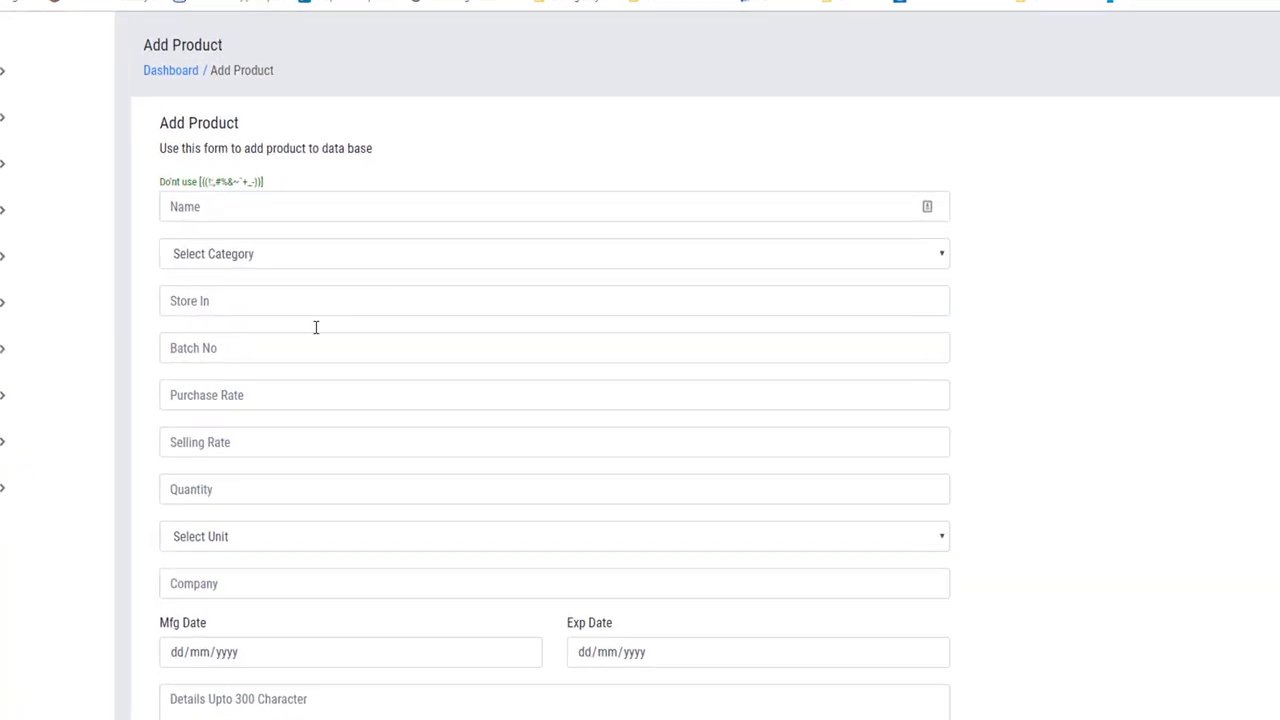
pyautogui.click(38, 268)
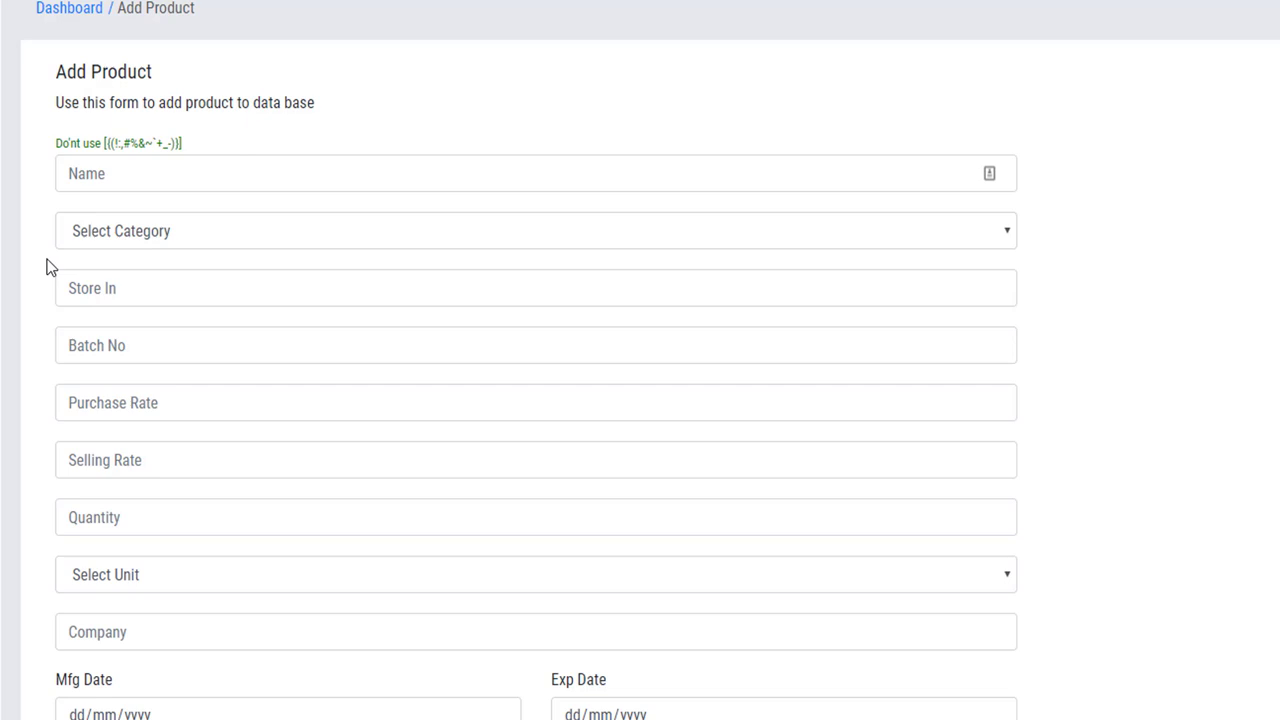
# Check the Name field's note listing disallowed characters.
pyautogui.click(143, 175)
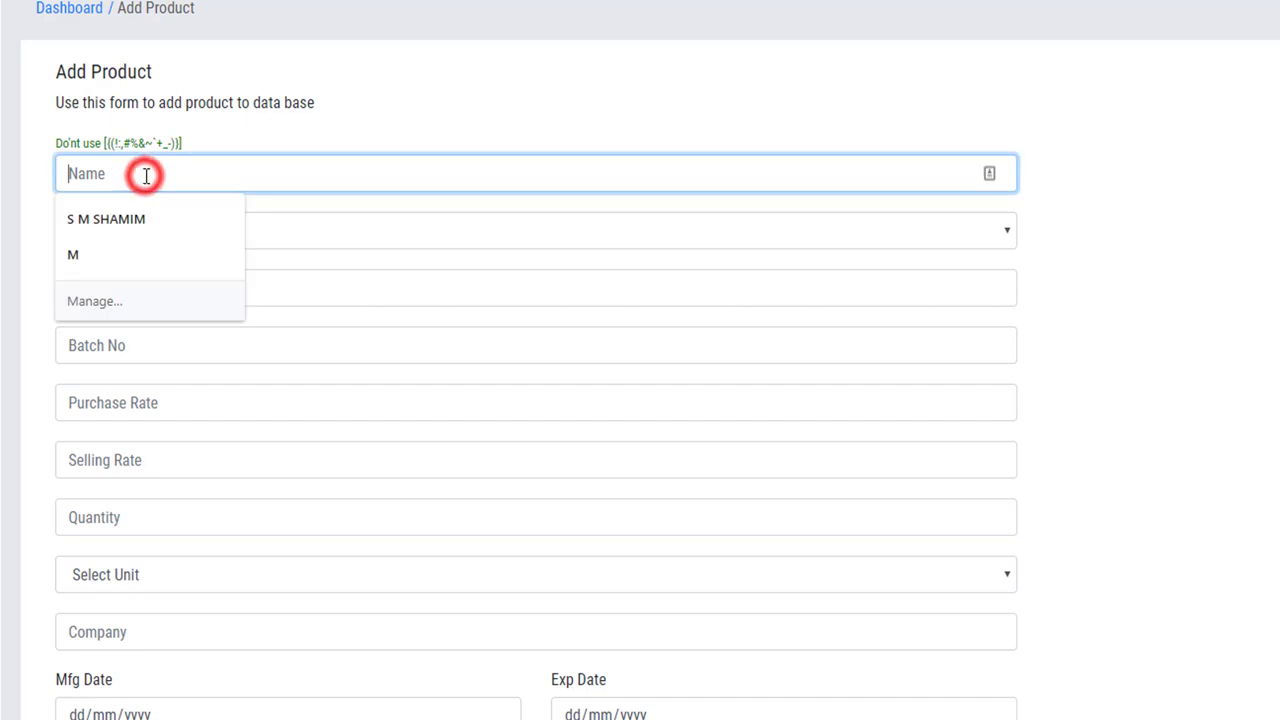
pyautogui.click(243, 124)
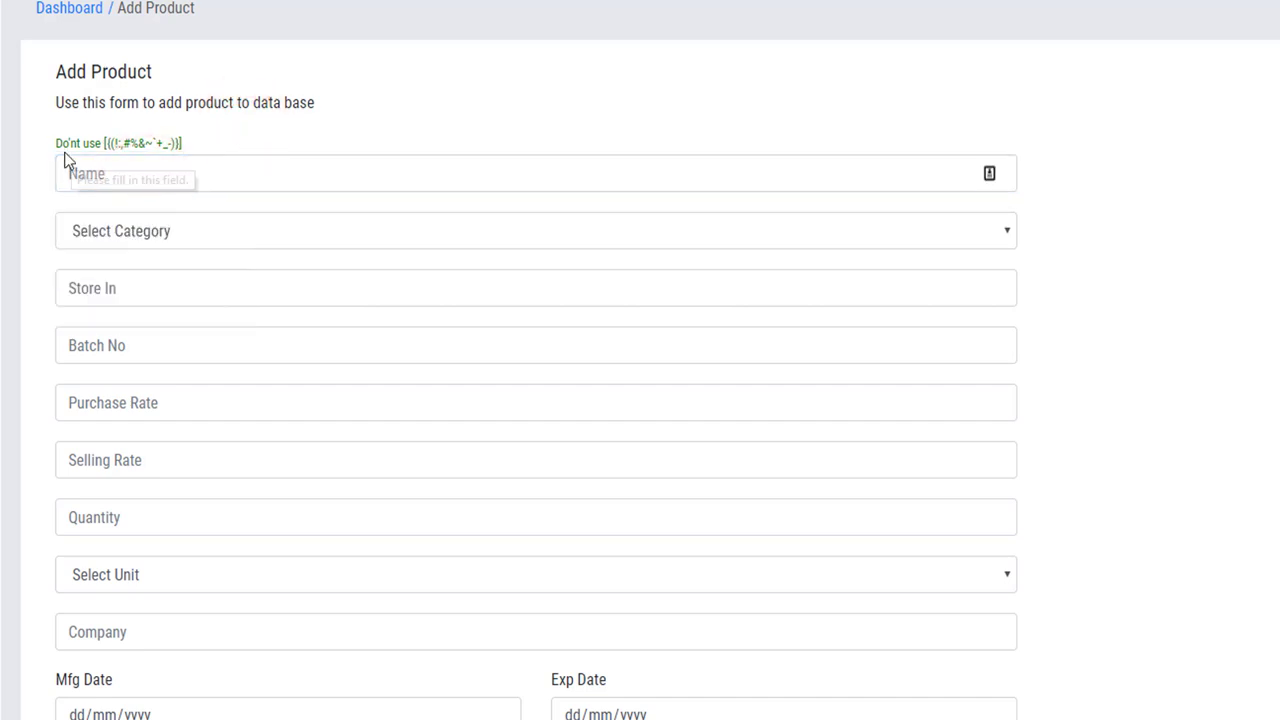
pyautogui.moveTo(57, 143)
pyautogui.mouseDown()
pyautogui.moveTo(183, 142)
pyautogui.moveTo(109, 143)
pyautogui.mouseUp()
pyautogui.click(186, 138)
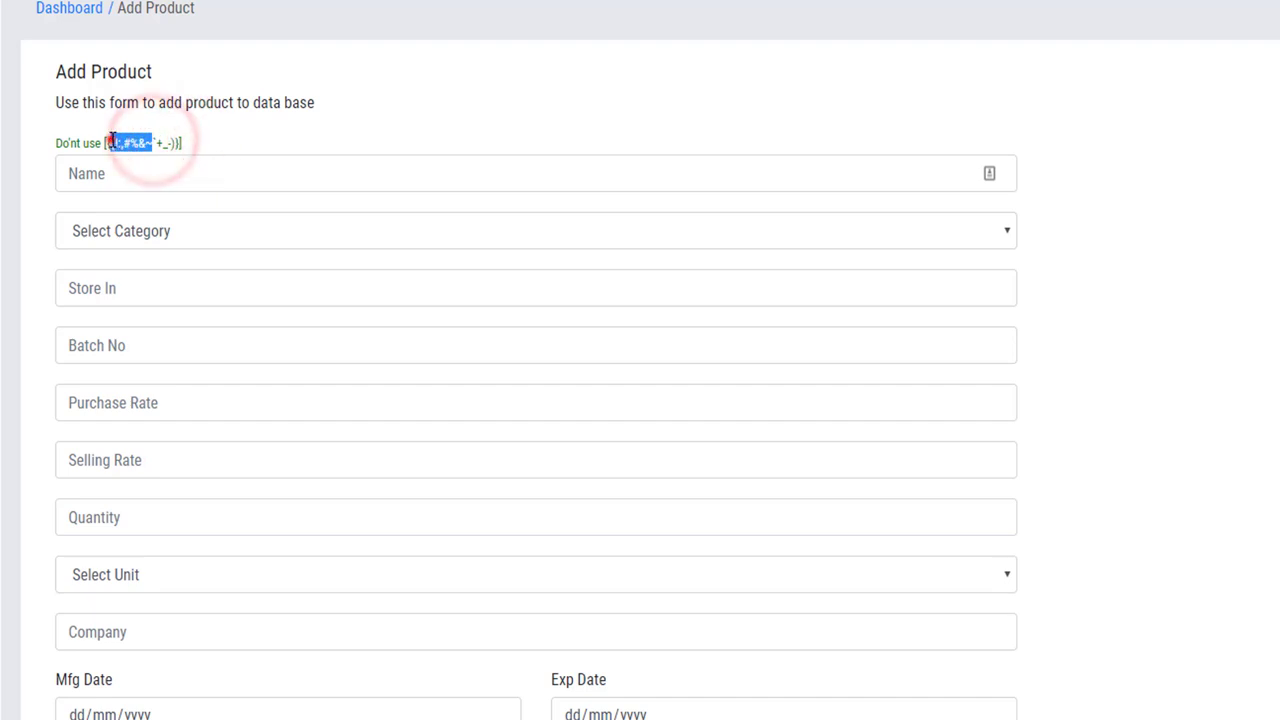
pyautogui.click(109, 143)
pyautogui.click(108, 143)
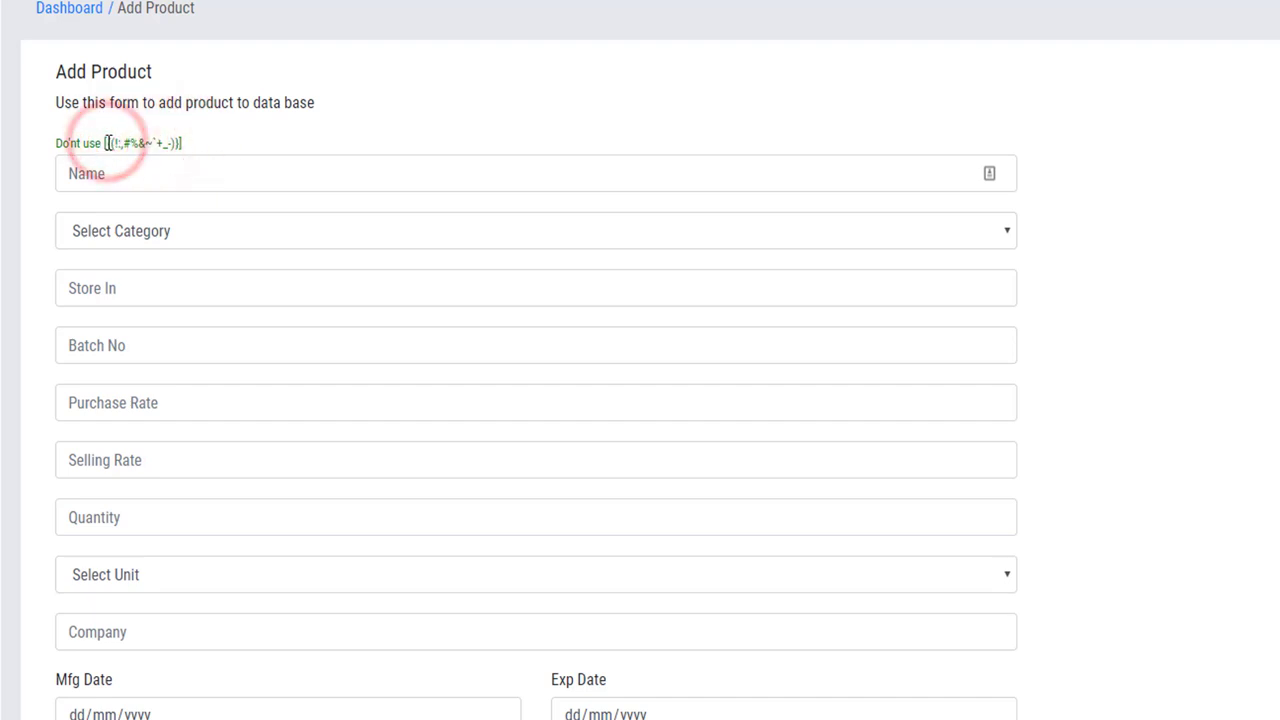
# Enter berger/7363 as the product name, then delete /7363 so it reads 'berger'.
pyautogui.click(94, 176)
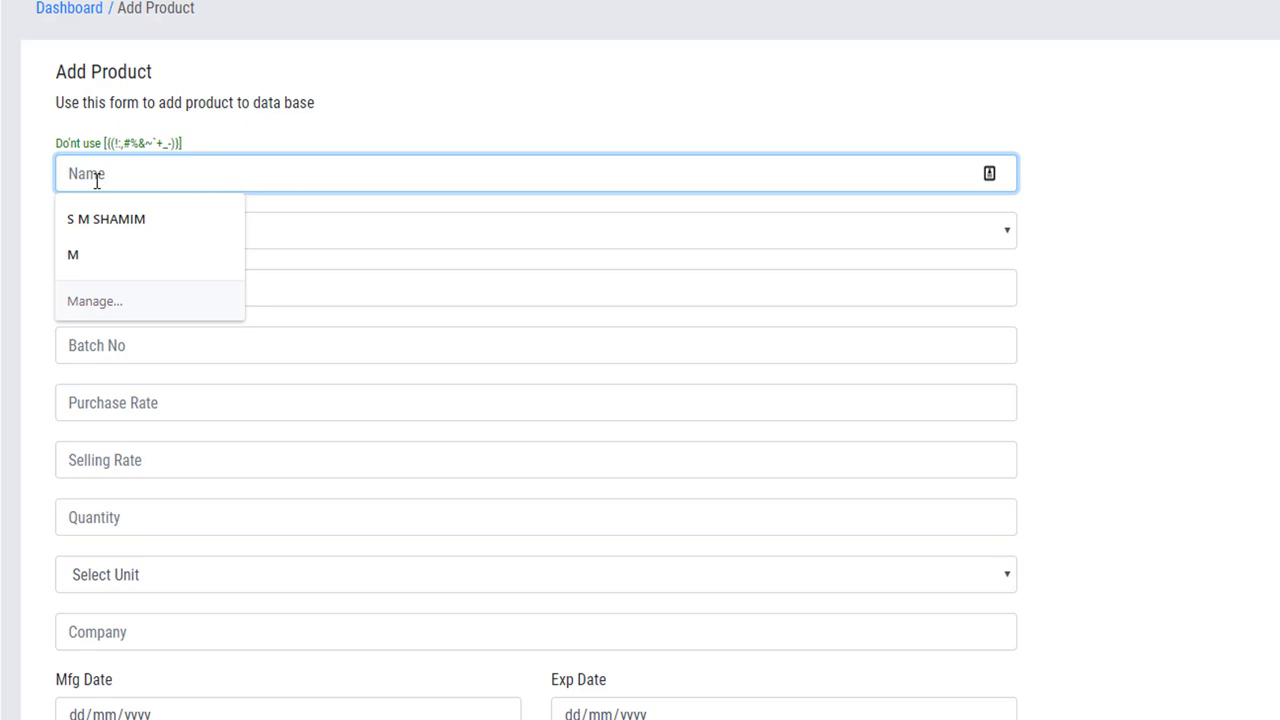
pyautogui.write('bed')
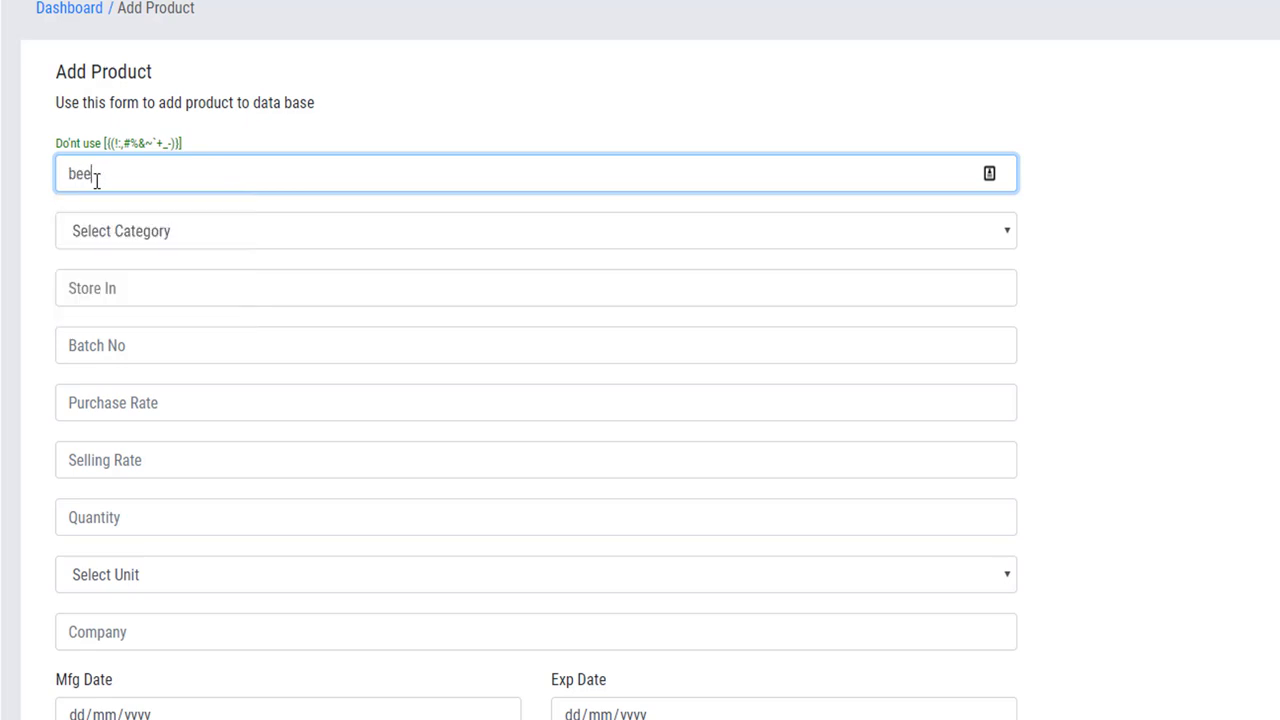
pyautogui.press('BackSpace')
pyautogui.press('BackSpace')
pyautogui.press('BackSpace')
pyautogui.write('berger/7363')
pyautogui.click(114, 177)
pyautogui.moveTo(109, 175); pyautogui.dragTo(115, 175)
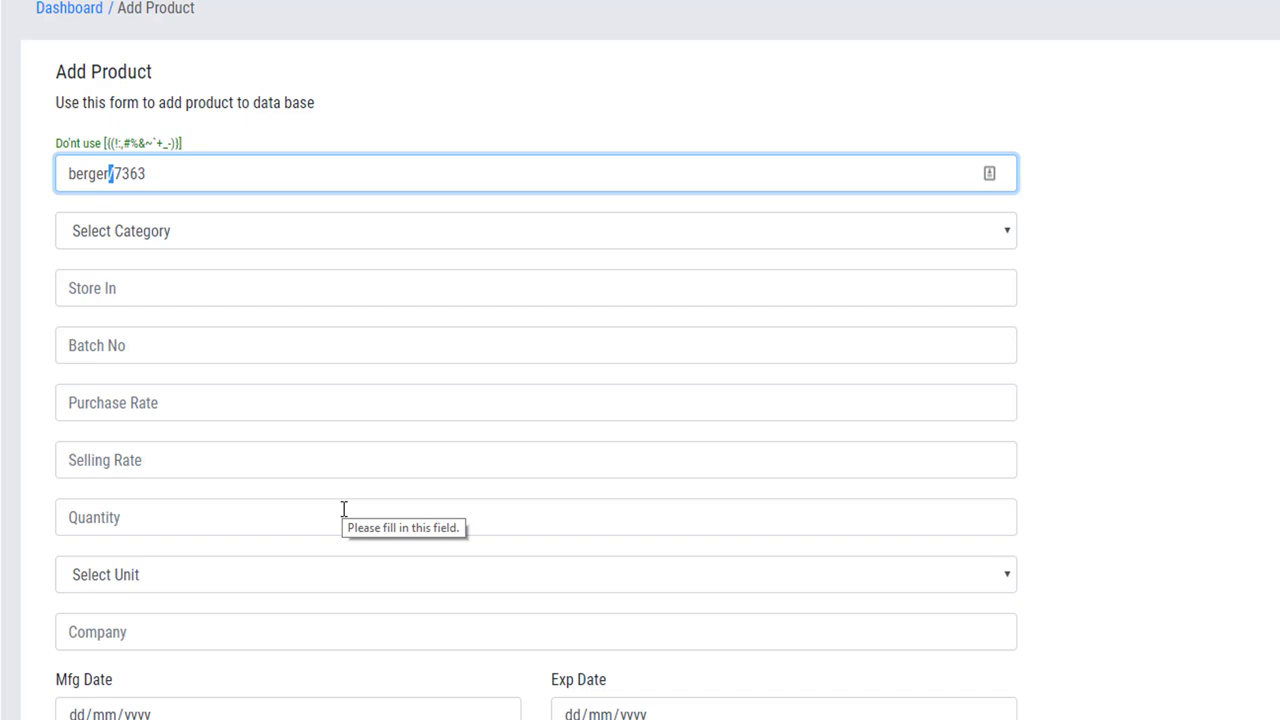
pyautogui.click(224, 287)
pyautogui.click(167, 174)
pyautogui.moveTo(144, 176); pyautogui.dragTo(110, 178)
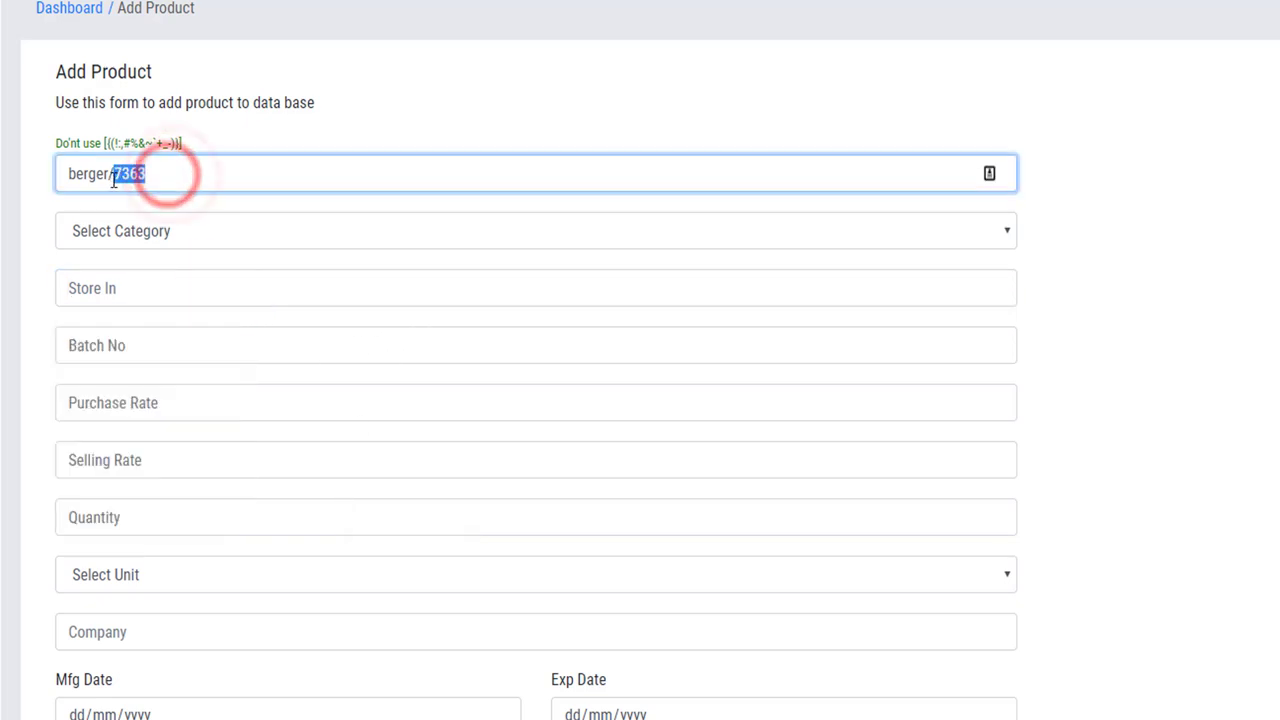
pyautogui.press('BackSpace')
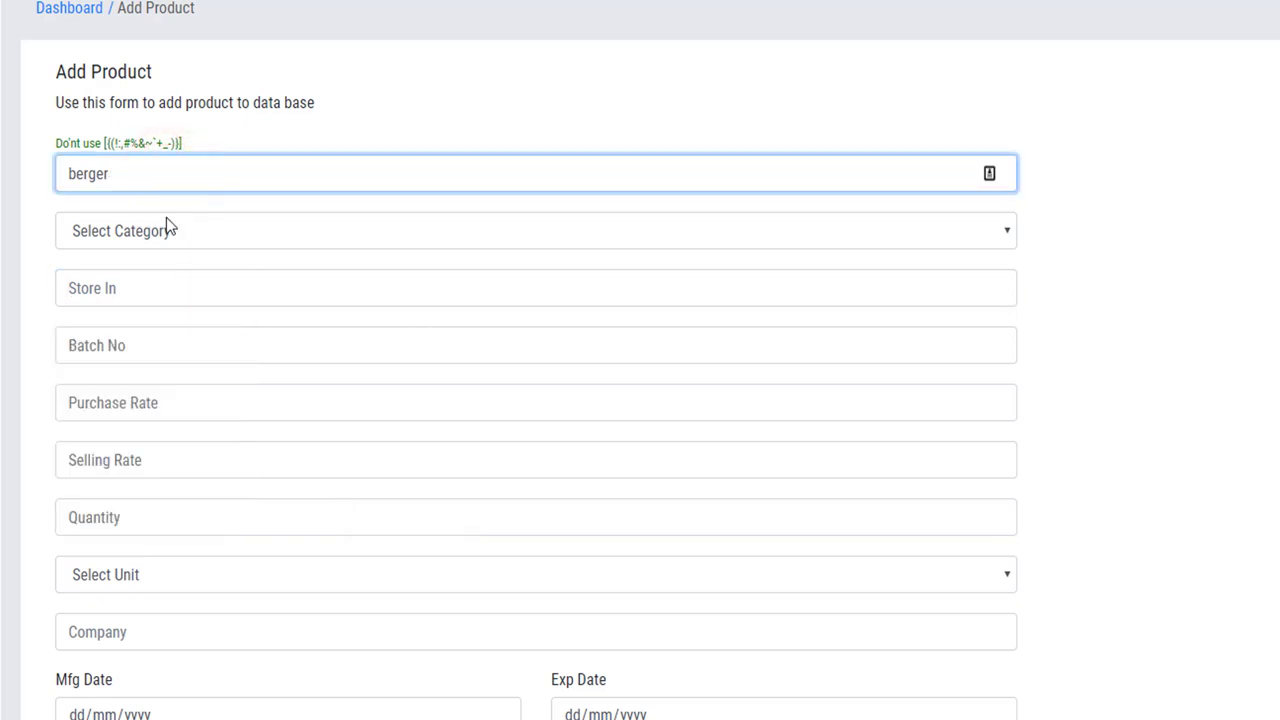
# Select Bangladesh as the berger product's category in the Select Category dropdown.
pyautogui.click(174, 229)
pyautogui.click(177, 322)
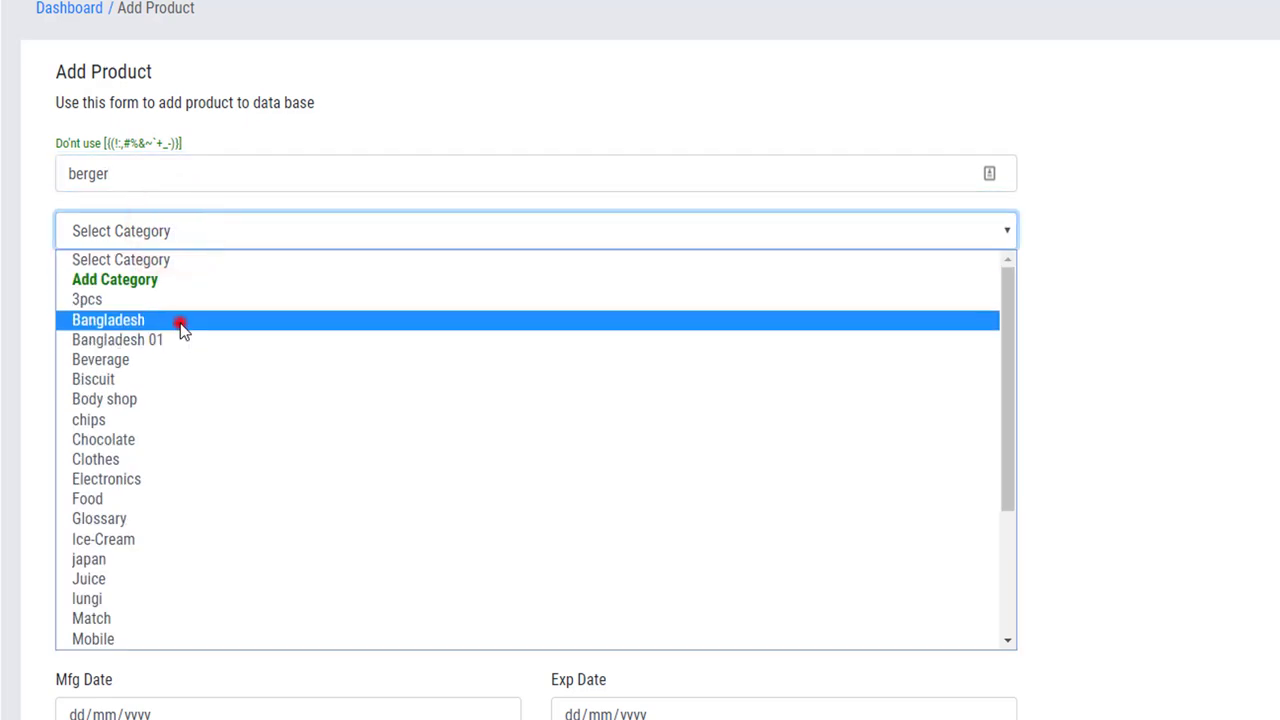
pyautogui.click(155, 180)
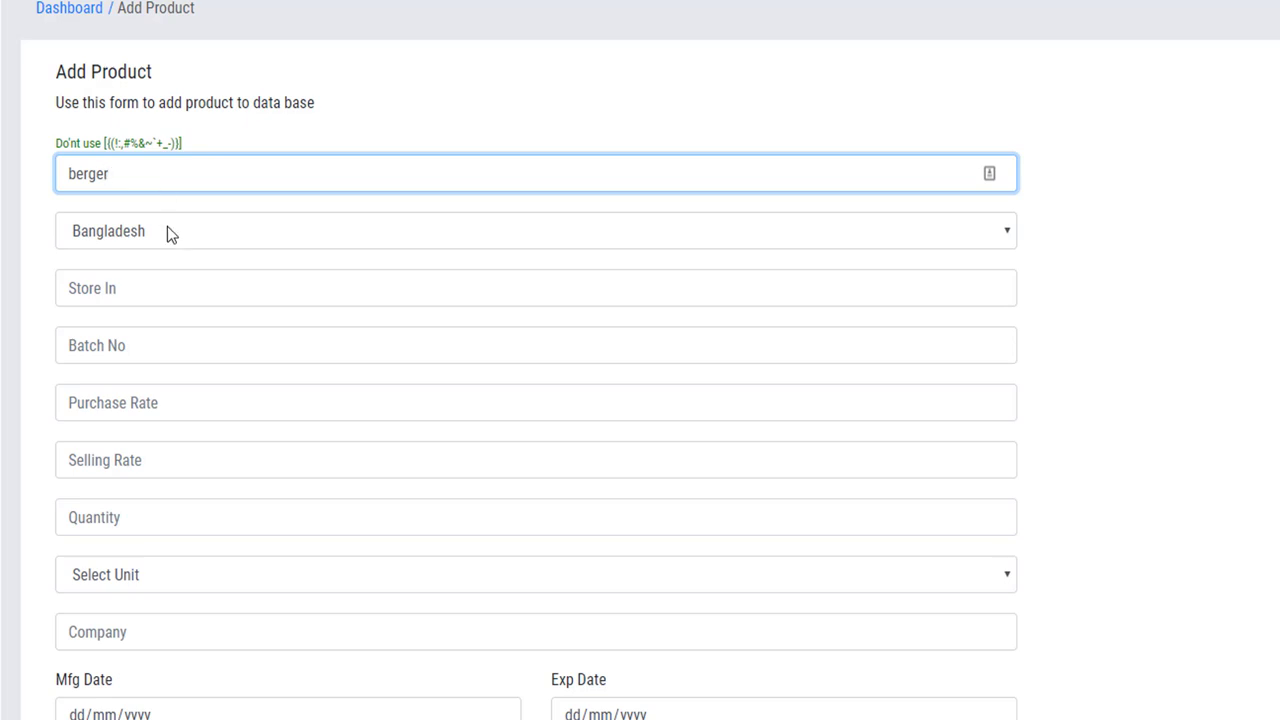
pyautogui.click(167, 230)
pyautogui.click(167, 229)
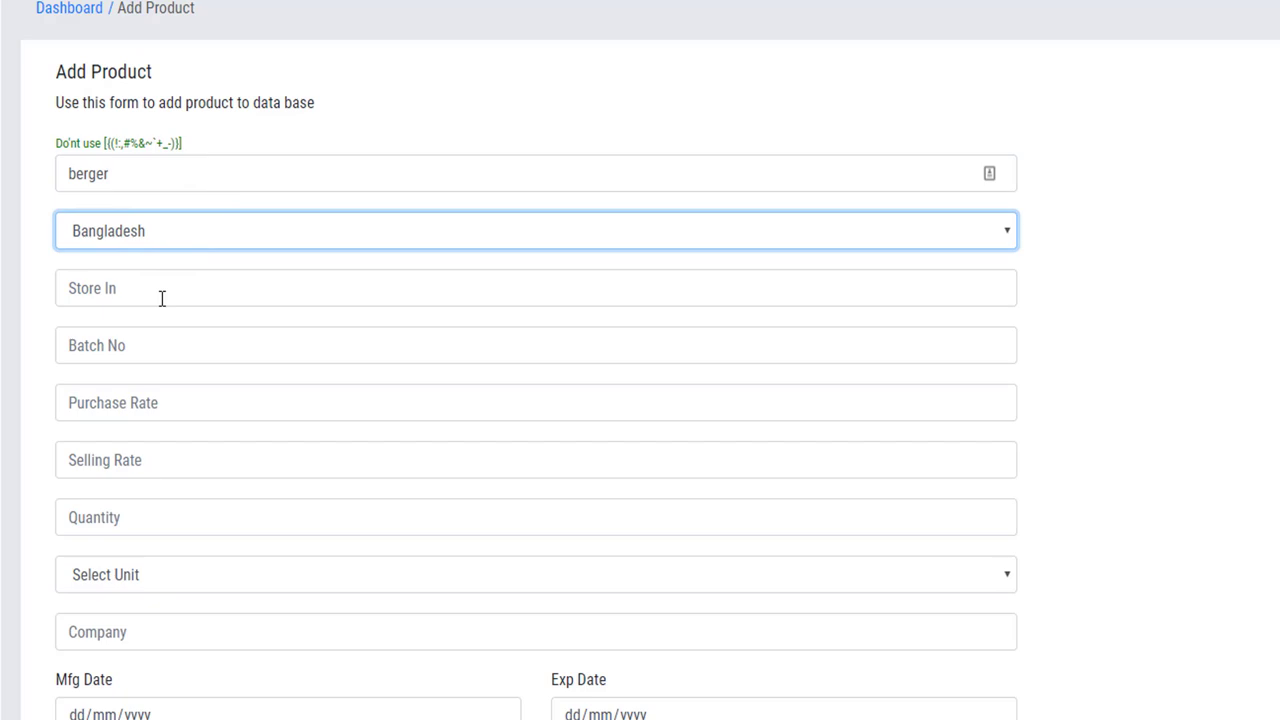
pyautogui.click(166, 233)
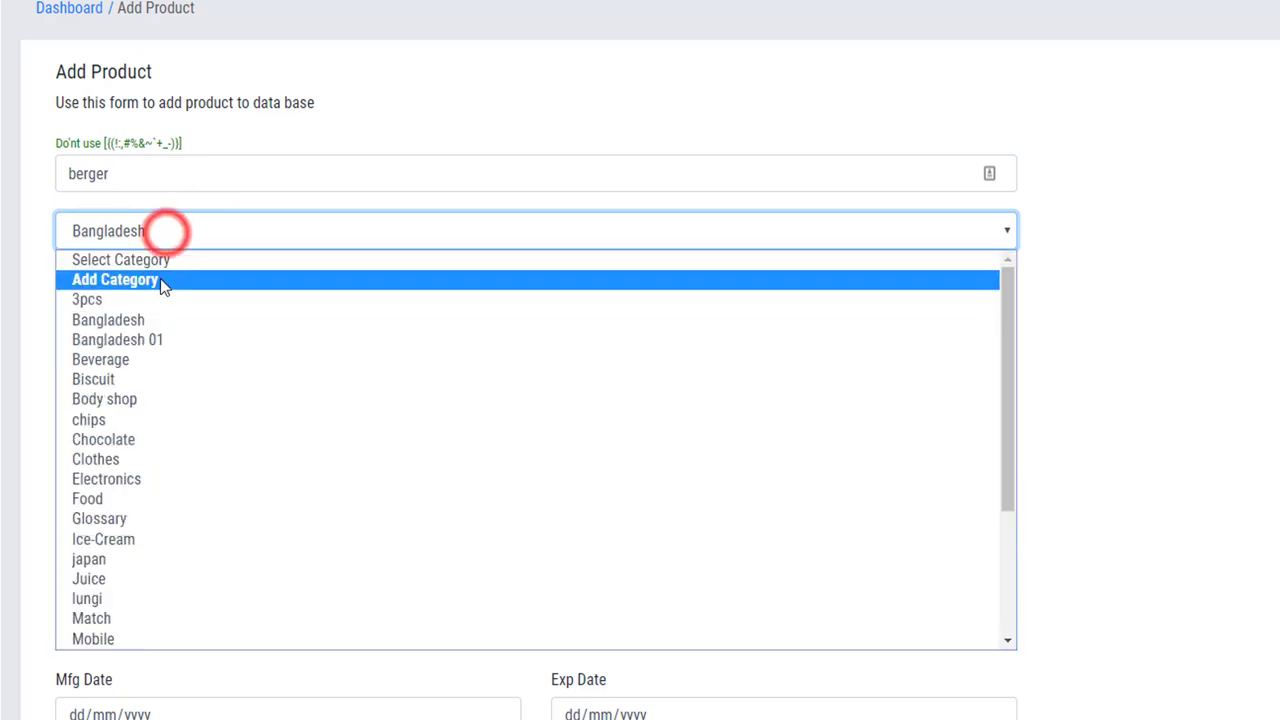
# Add a new product category named Paint Colors and submit it.
pyautogui.click(160, 279)
pyautogui.click(486, 92)
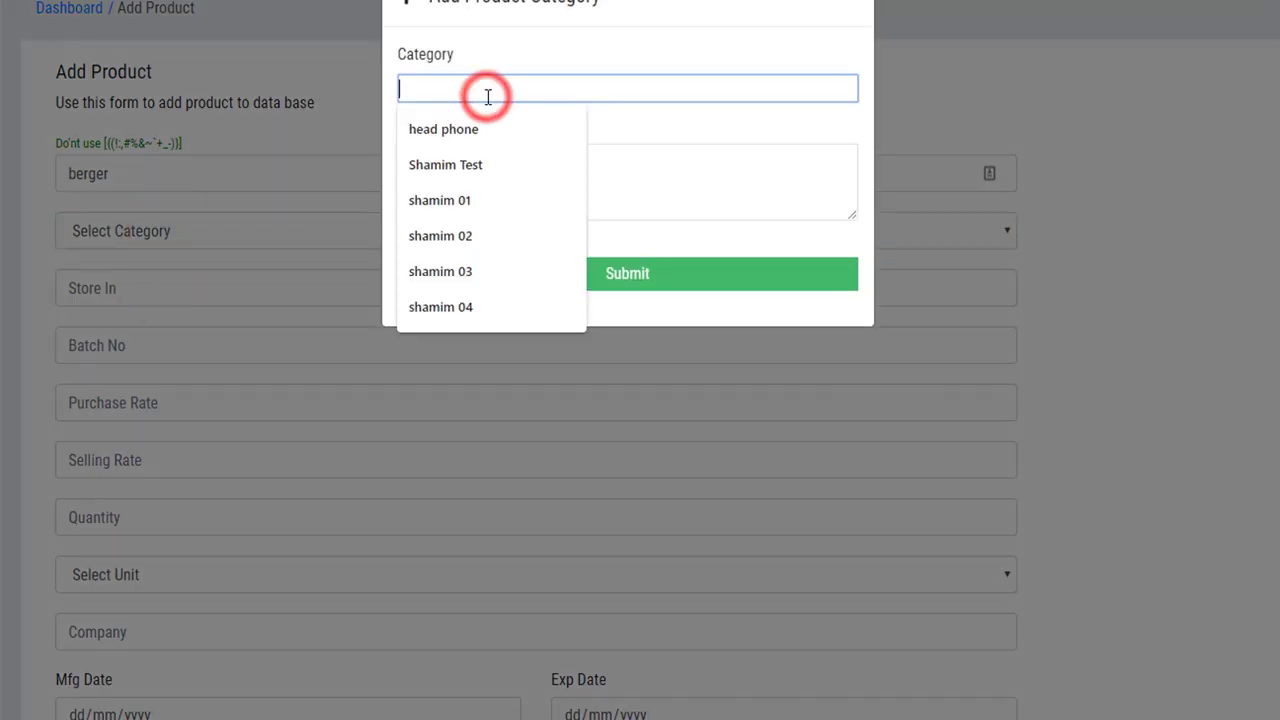
pyautogui.write('Paint Colors')
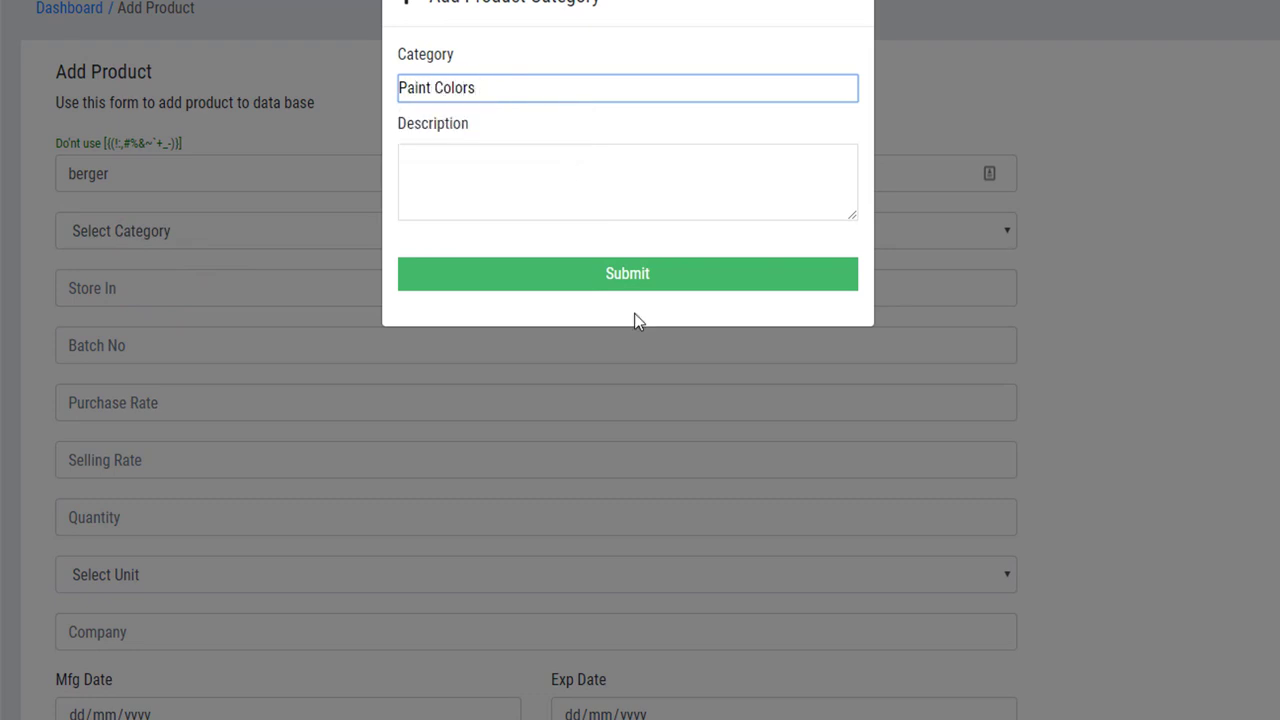
pyautogui.click(625, 274)
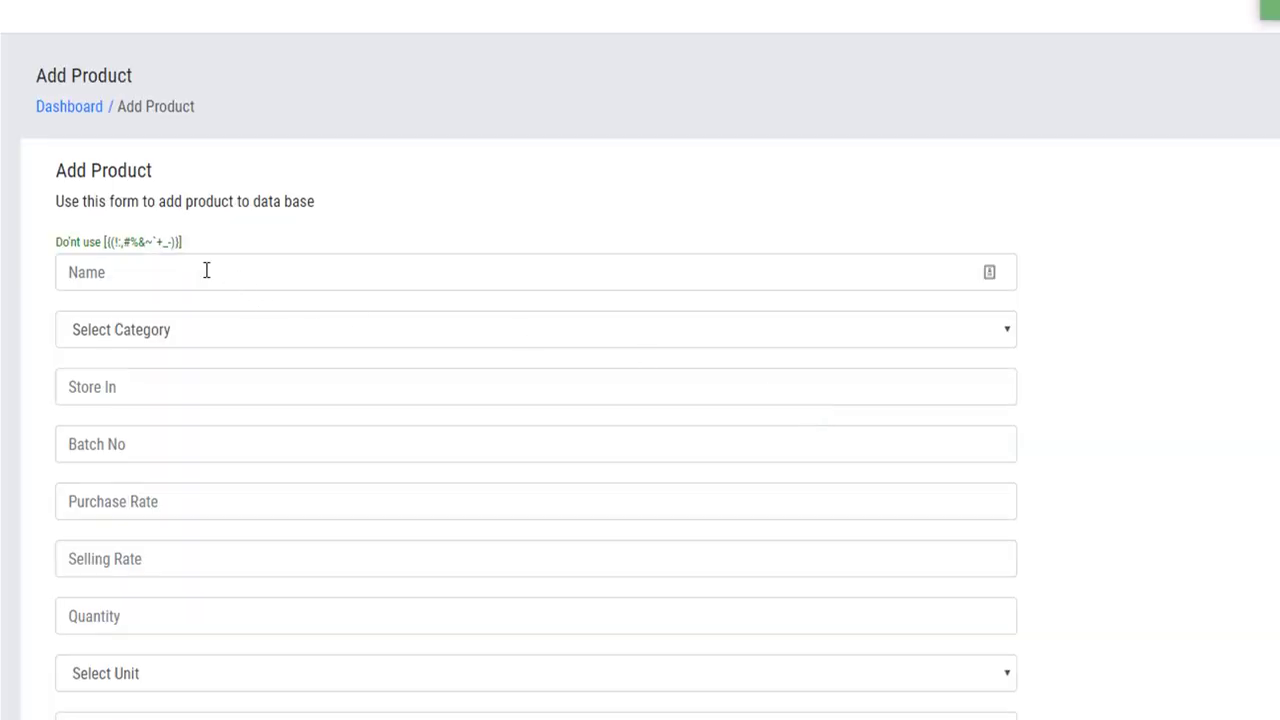
# Enter berger as the product name, fixing the misspelled 'beger'.
pyautogui.click(204, 275)
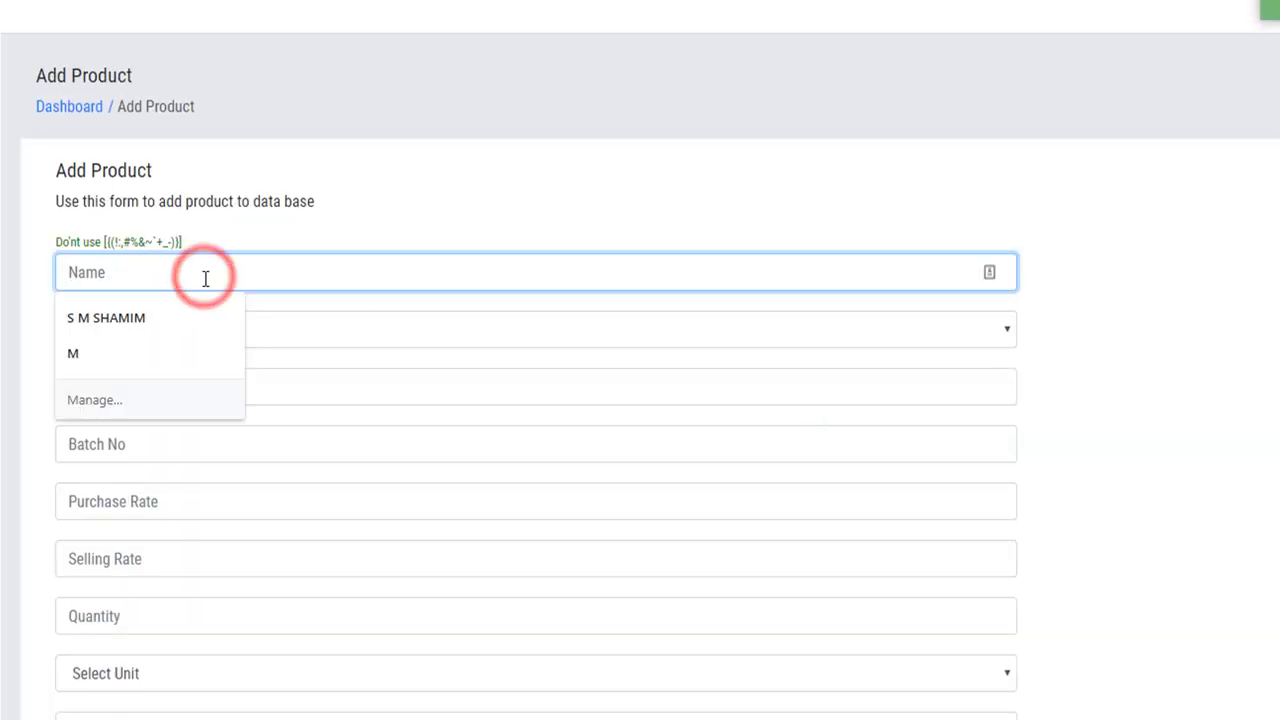
pyautogui.write('beger')
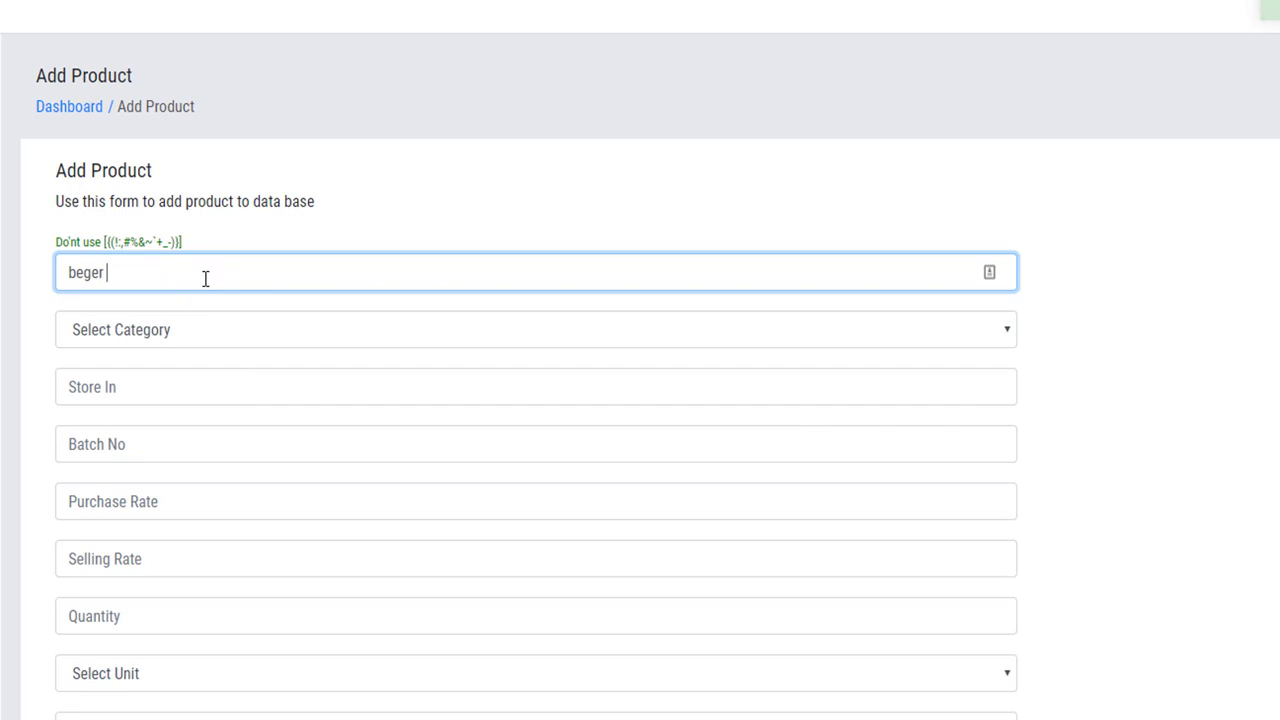
pyautogui.moveTo(134, 272); pyautogui.dragTo(93, 280)
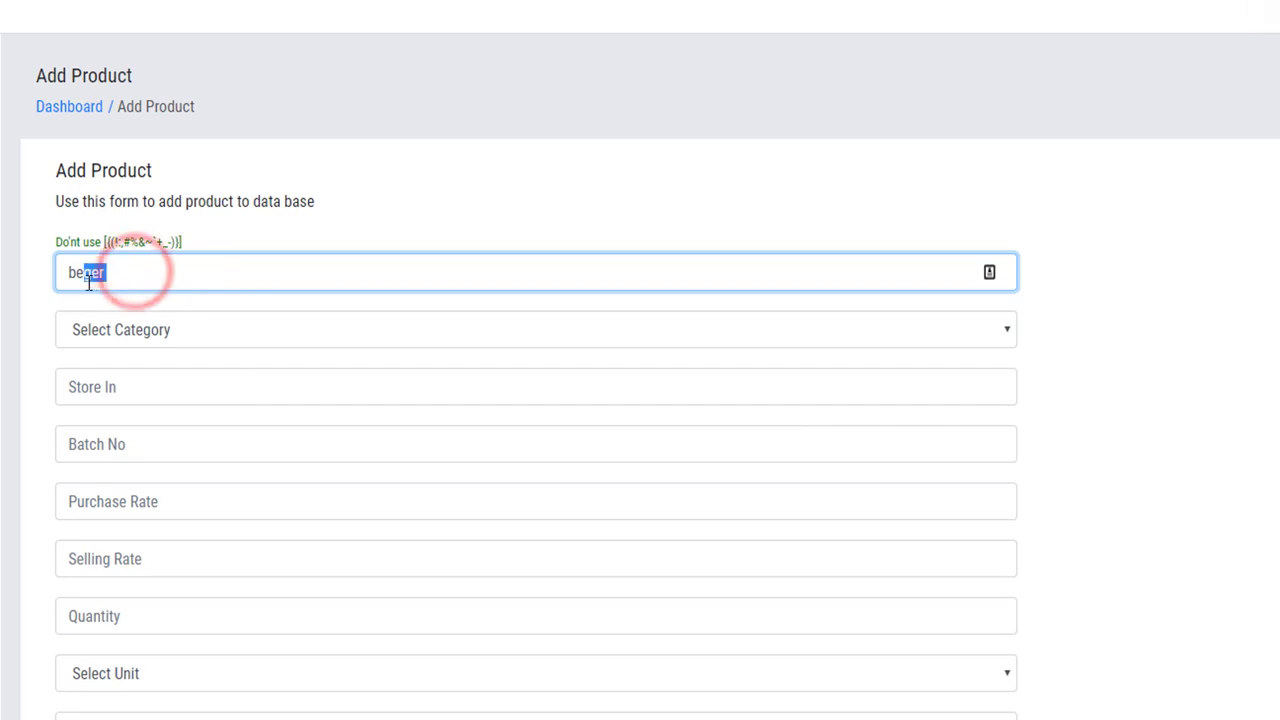
pyautogui.click(86, 280)
pyautogui.write('r')
pyautogui.press('End')
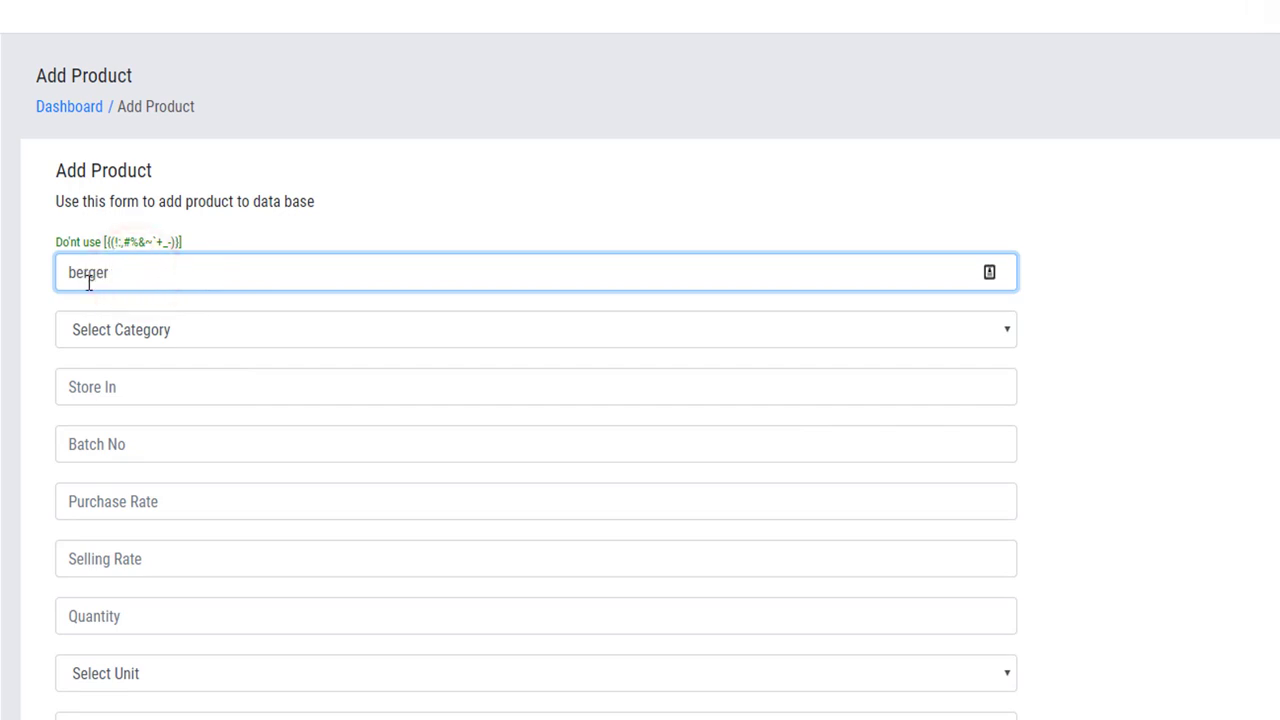
pyautogui.click(50, 308)
# Choose Paint Colors as the product's category.
pyautogui.scroll(-1, 53, 314)
pyautogui.scroll(-3, 53, 314)
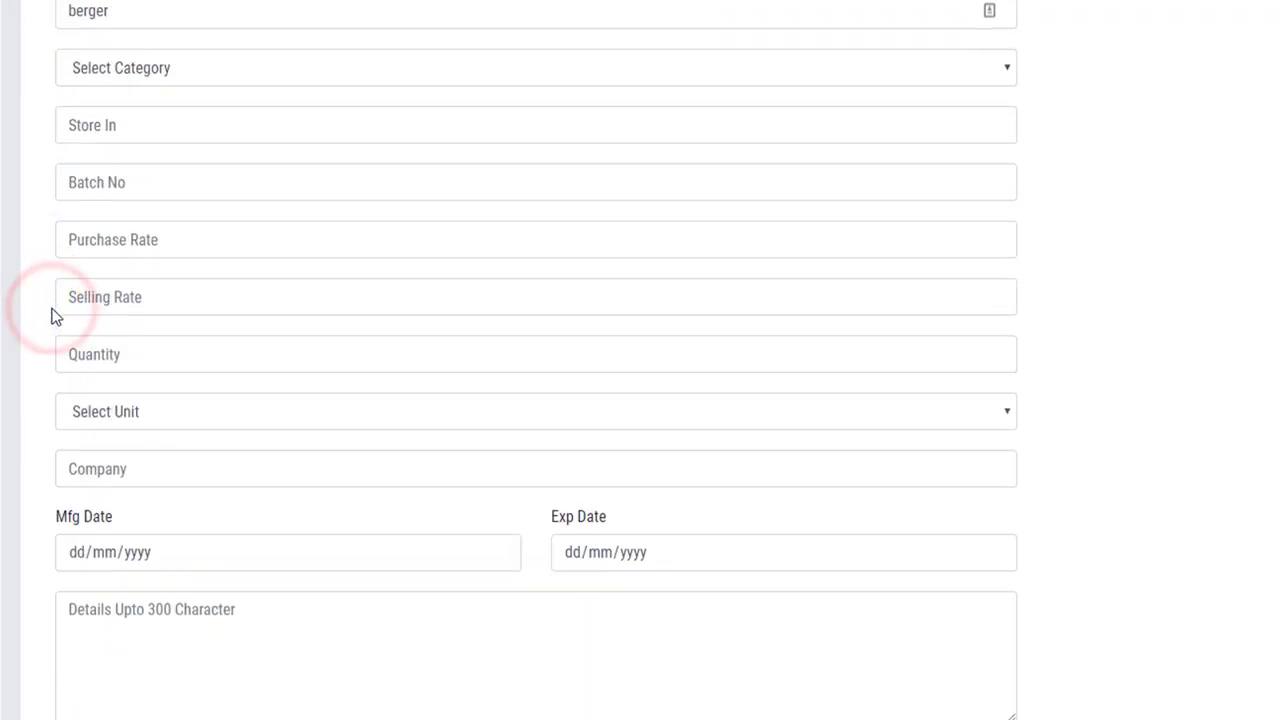
pyautogui.scroll(2, 53, 314)
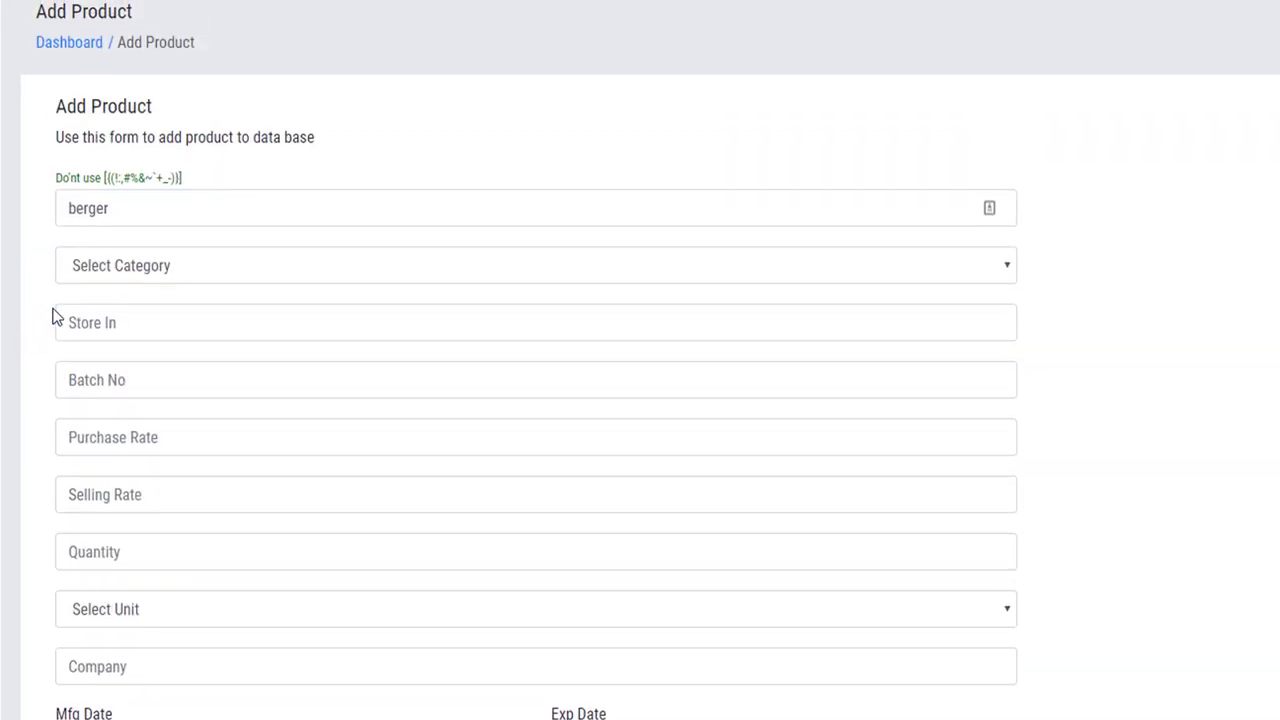
pyautogui.click(170, 279)
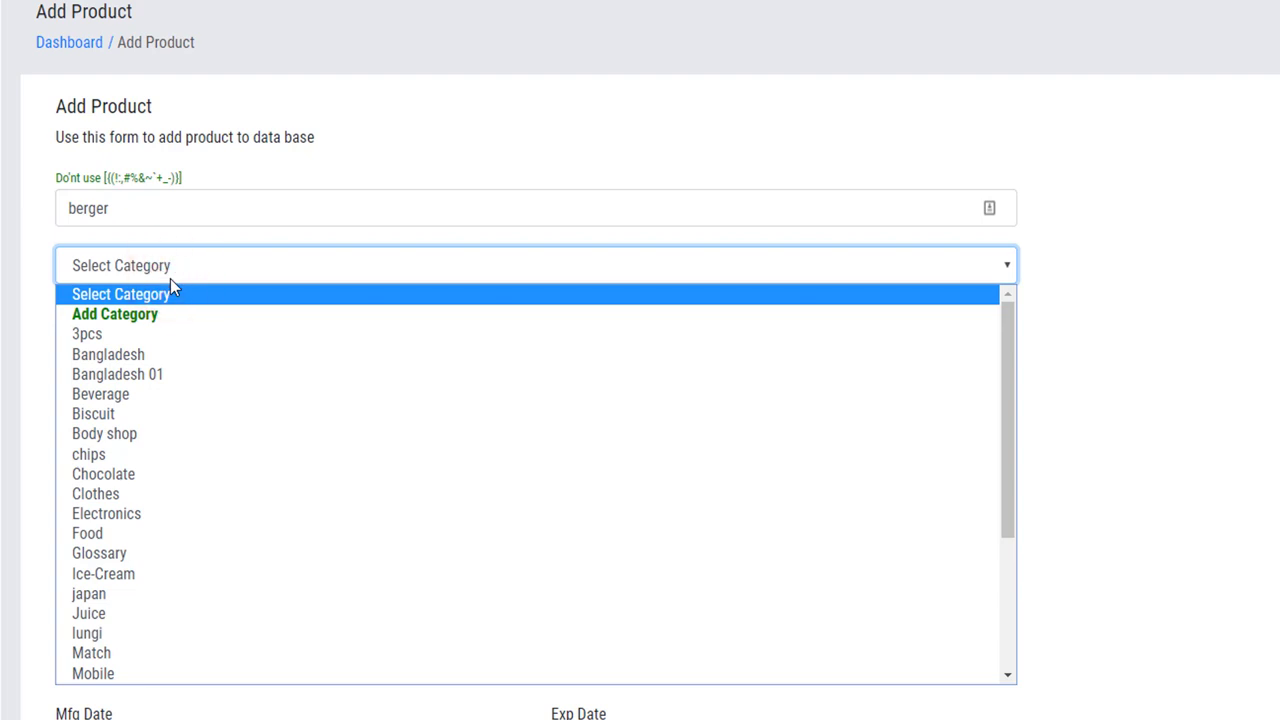
pyautogui.press('p')
pyautogui.press('Return')
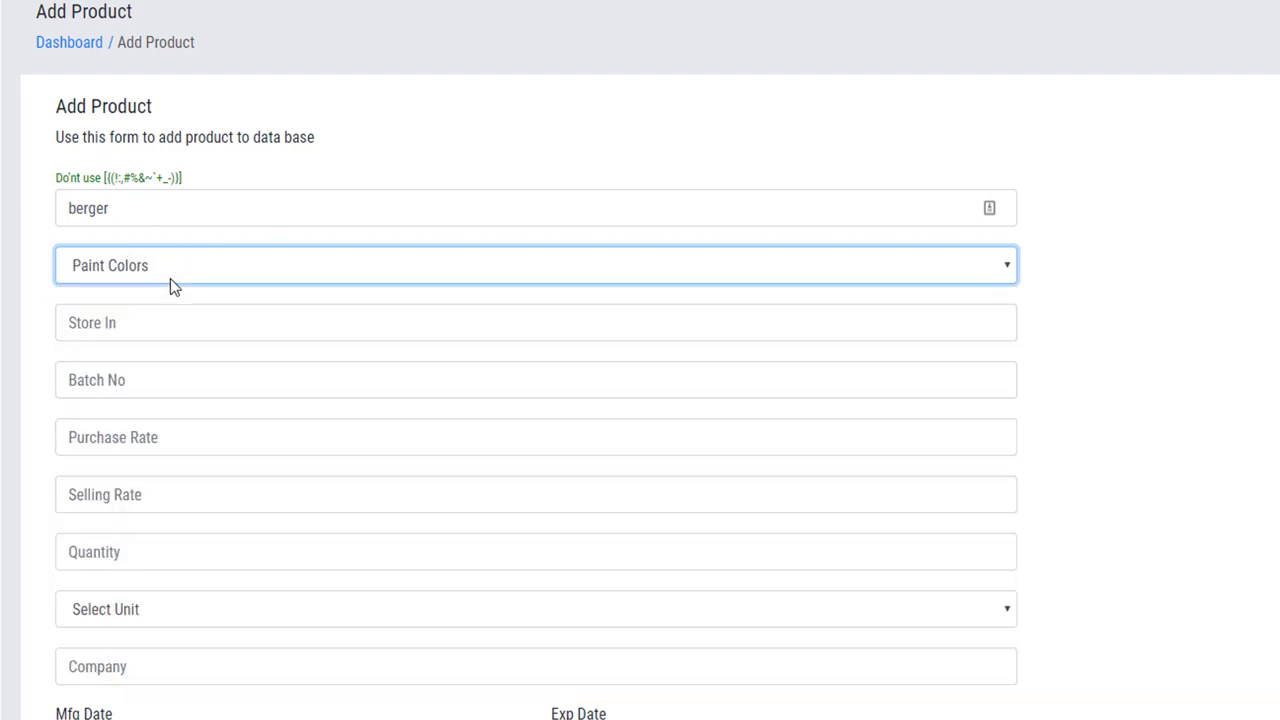
pyautogui.click(190, 325)
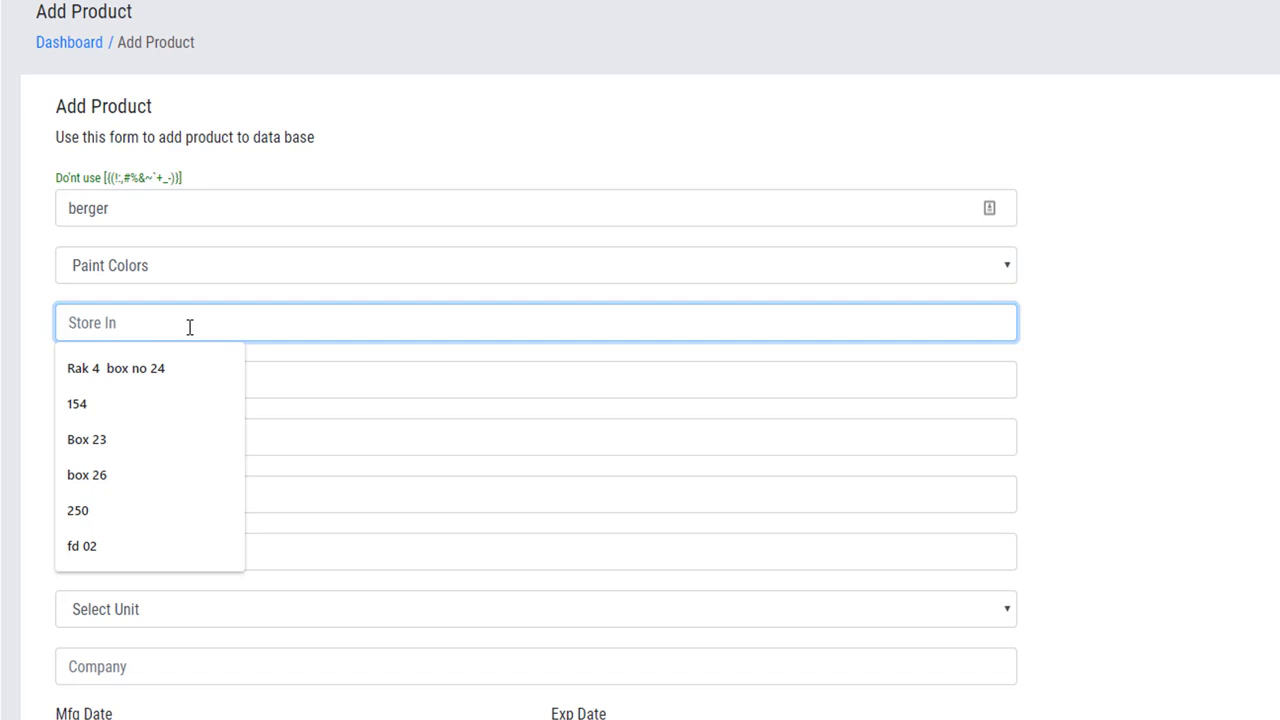
# Enter Box 25 as the berger product's Store In location.
pyautogui.write('q')
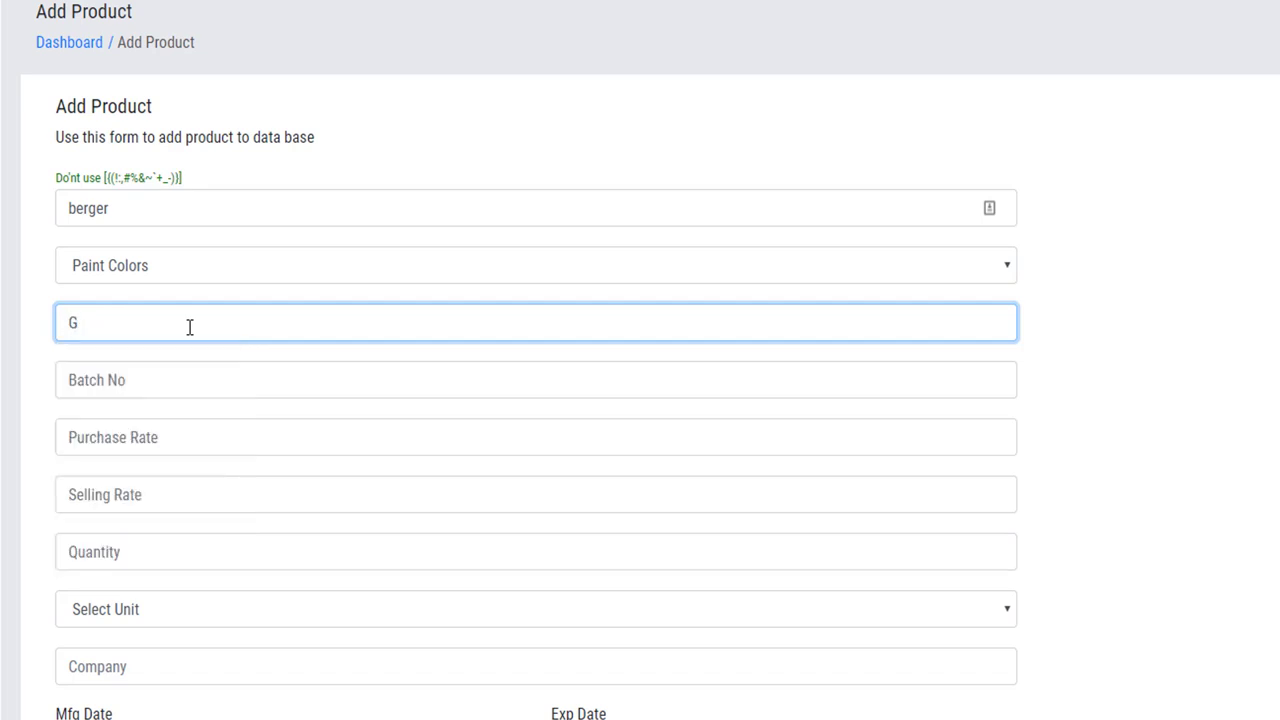
pyautogui.press('BackSpace')
pyautogui.write('Box ')
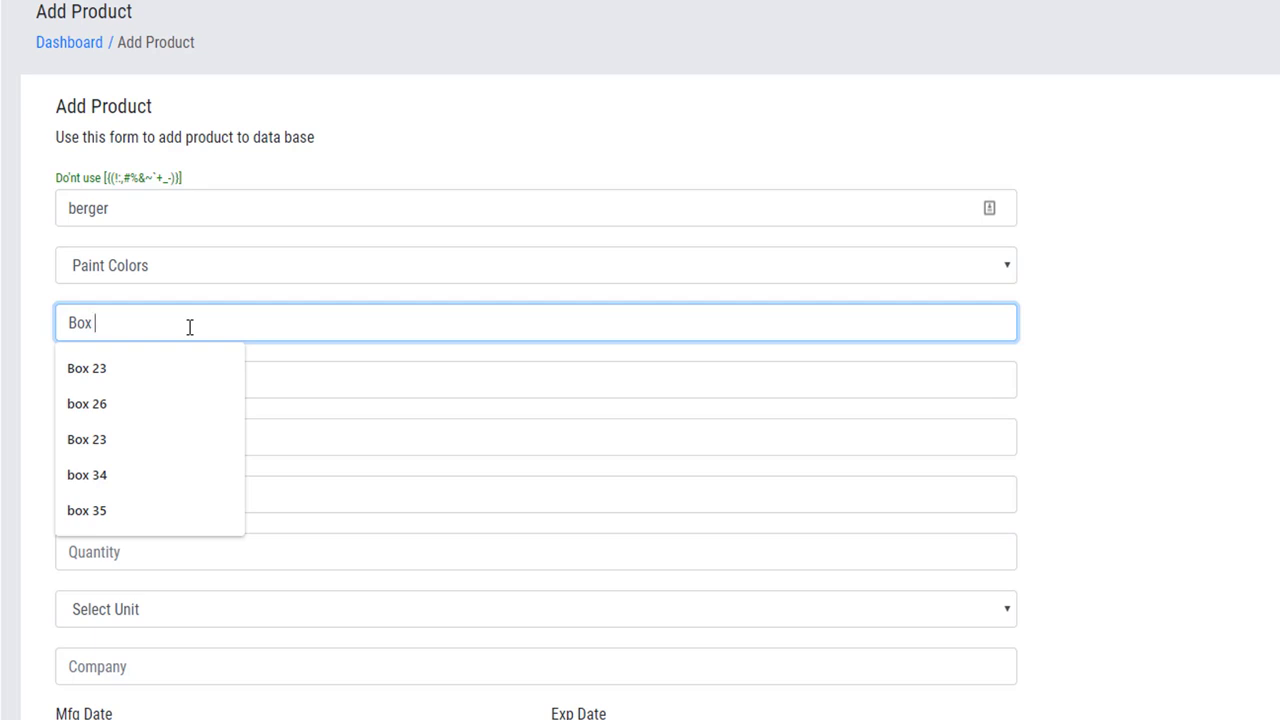
pyautogui.write('25')
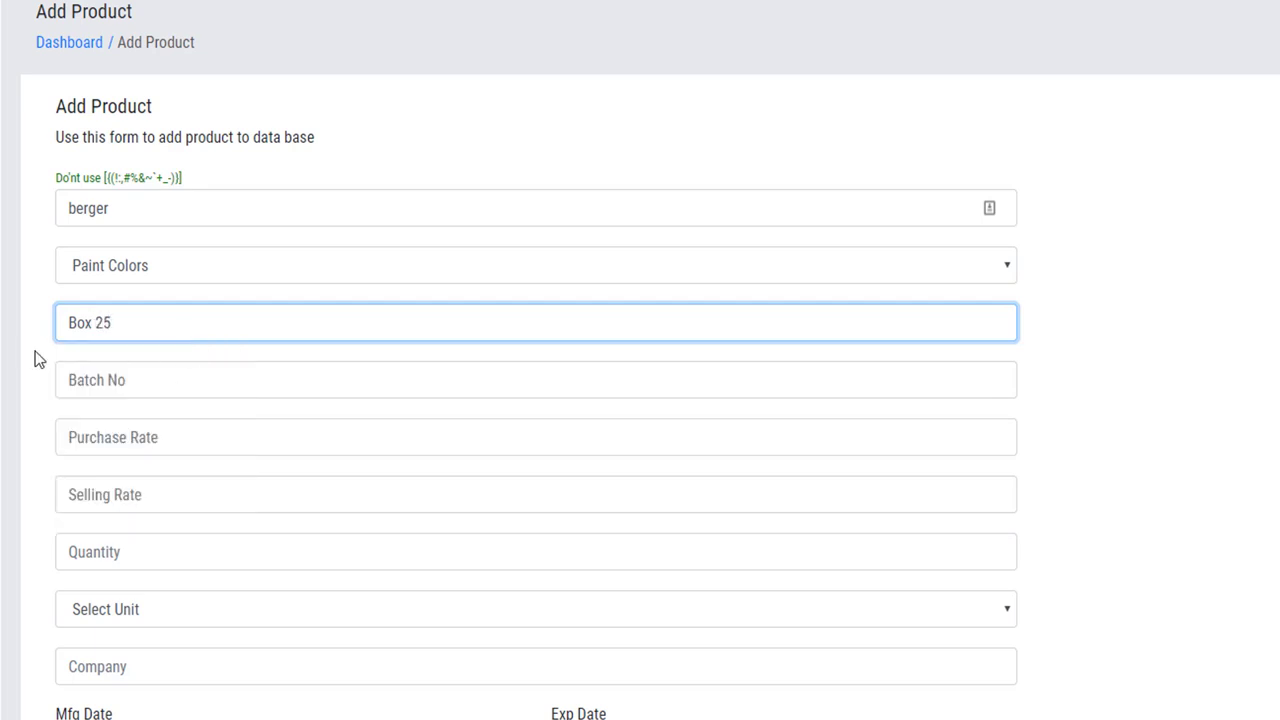
pyautogui.click(44, 352)
pyautogui.click(111, 380)
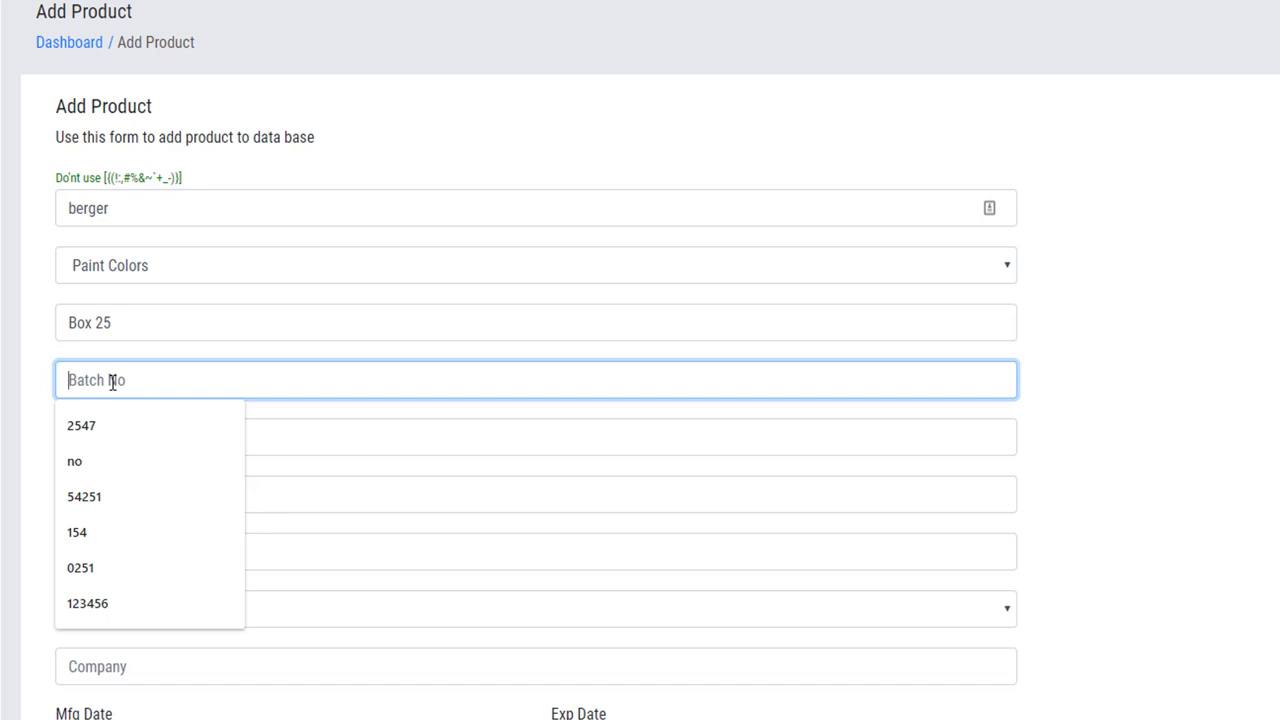
# Enter batch number 2515425, purchase rate 60 and selling rate 100.
pyautogui.write('2515425')
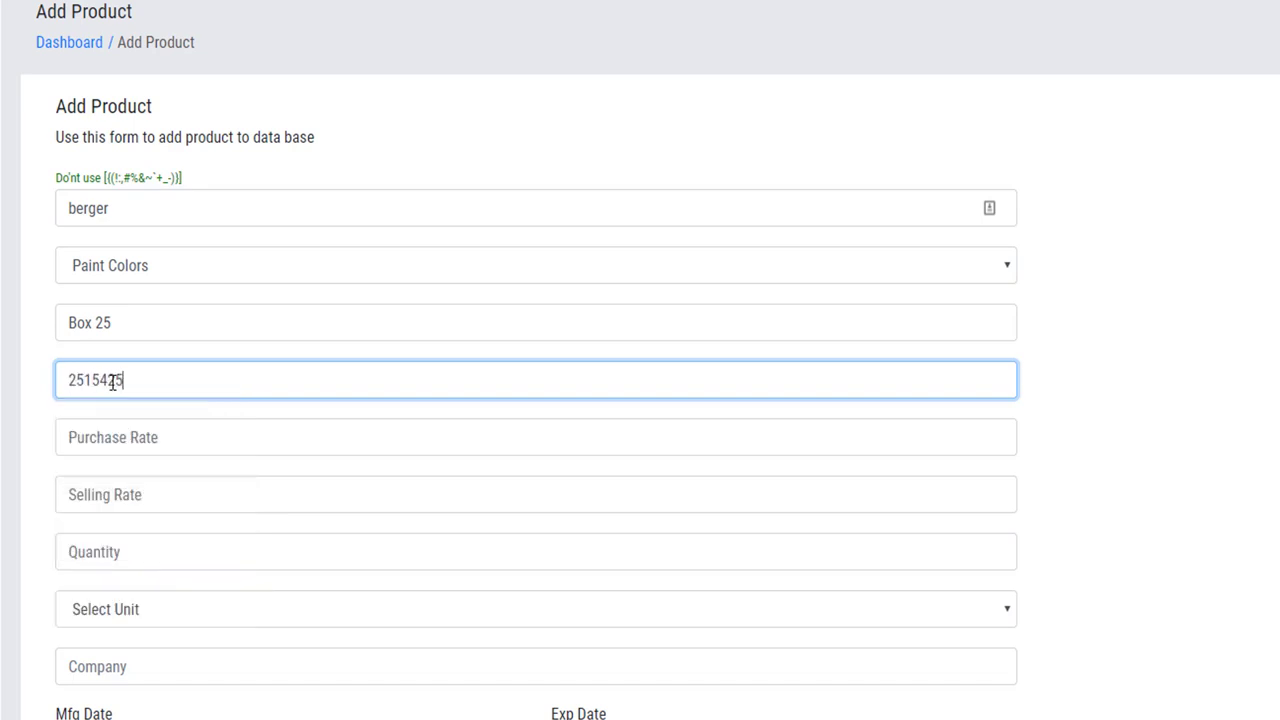
pyautogui.click(34, 414)
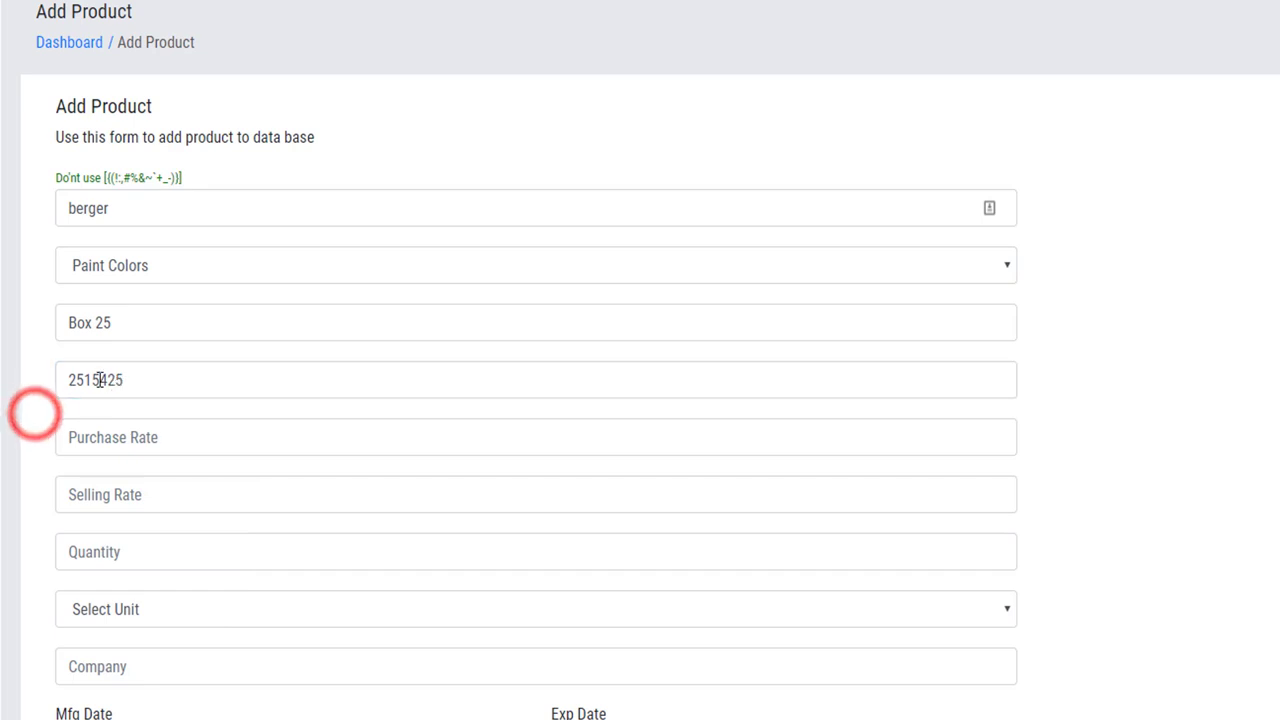
pyautogui.click(133, 442)
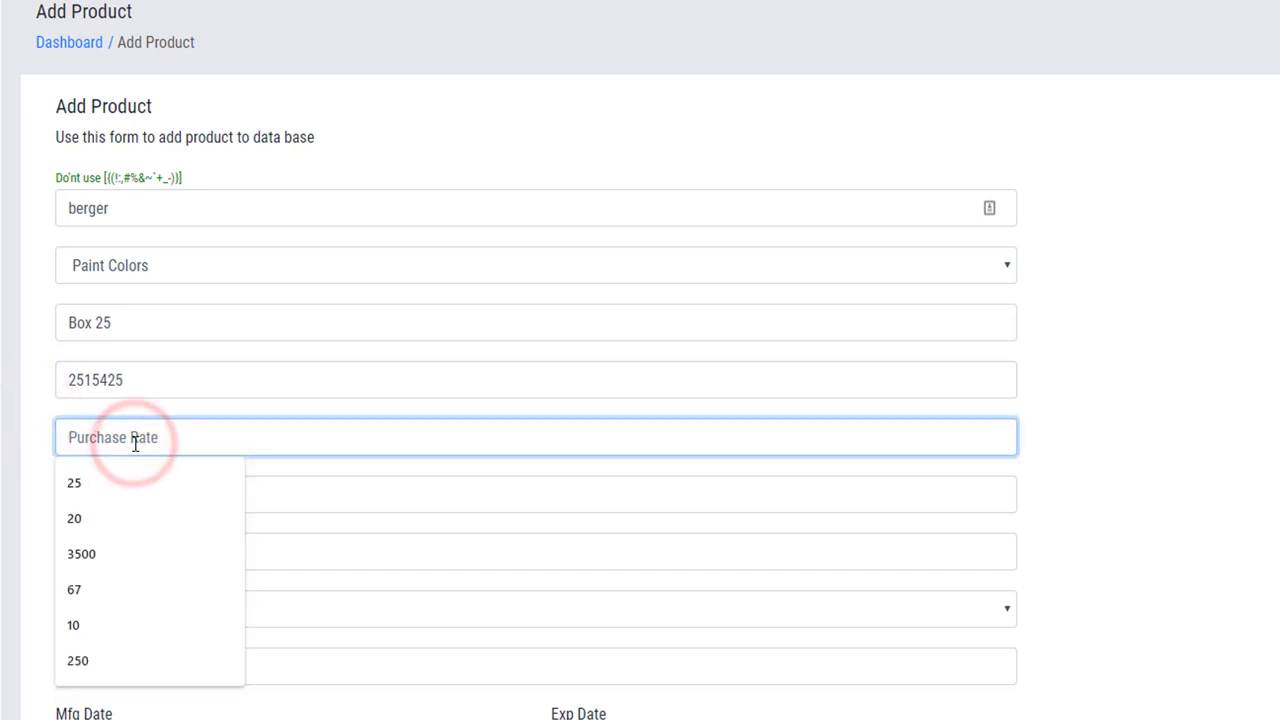
pyautogui.write('60')
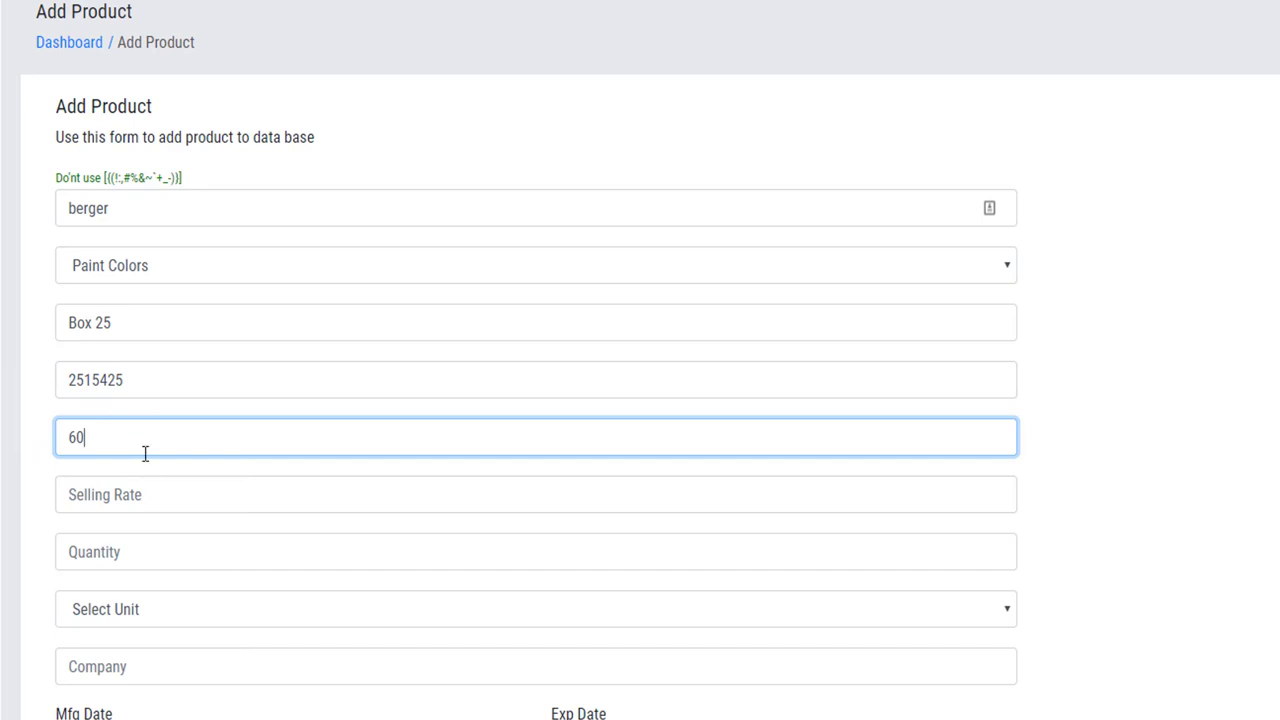
pyautogui.click(143, 486)
pyautogui.click(121, 435)
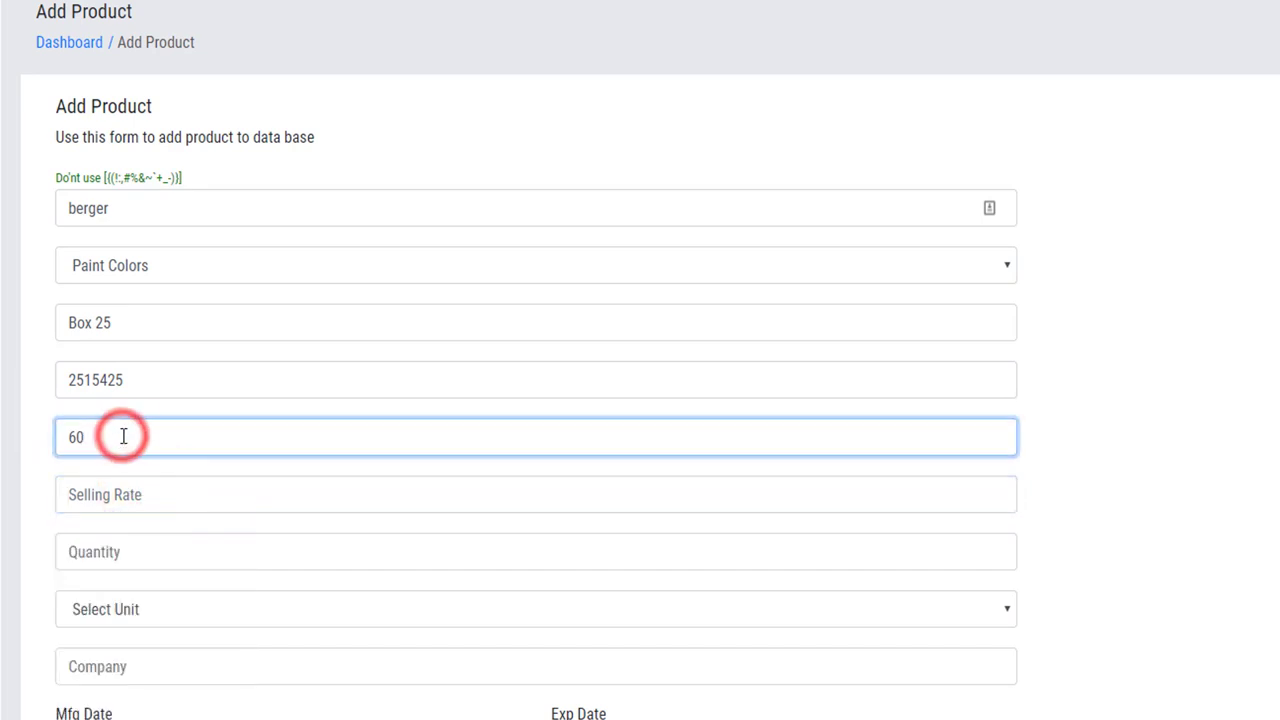
pyautogui.doubleClick(121, 436)
pyautogui.click(100, 494)
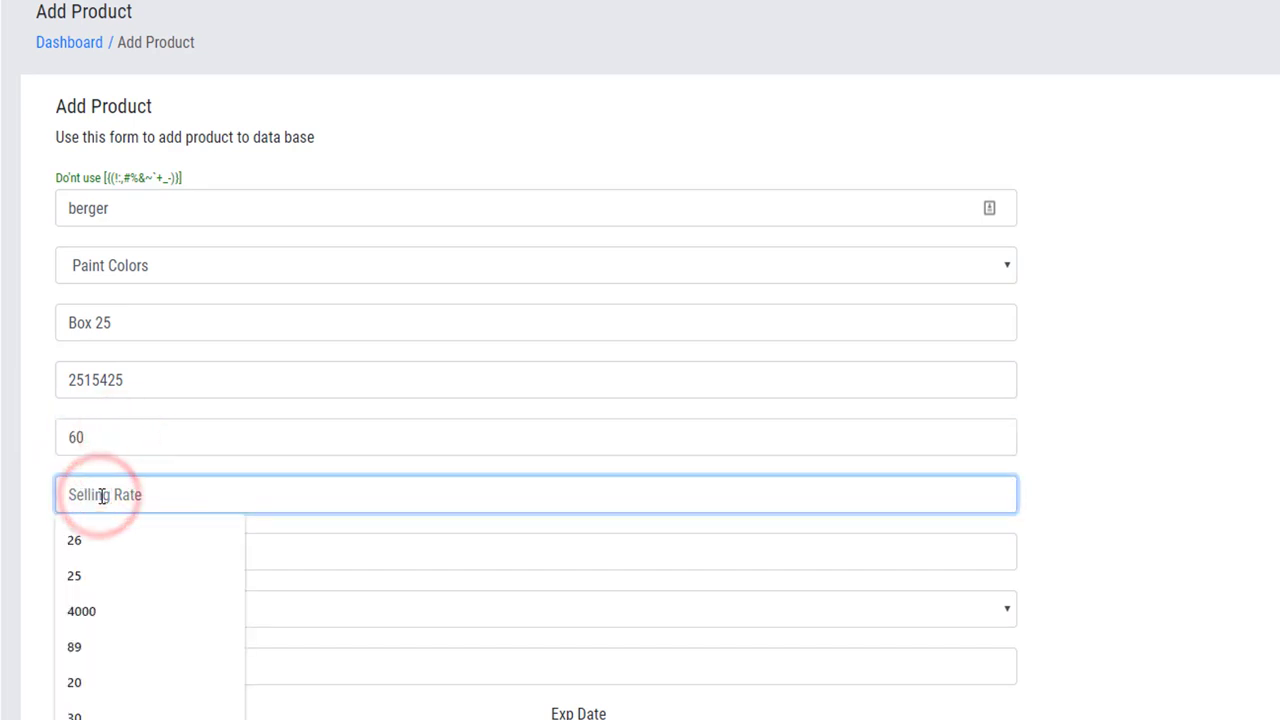
pyautogui.write('100')
pyautogui.click(35, 537)
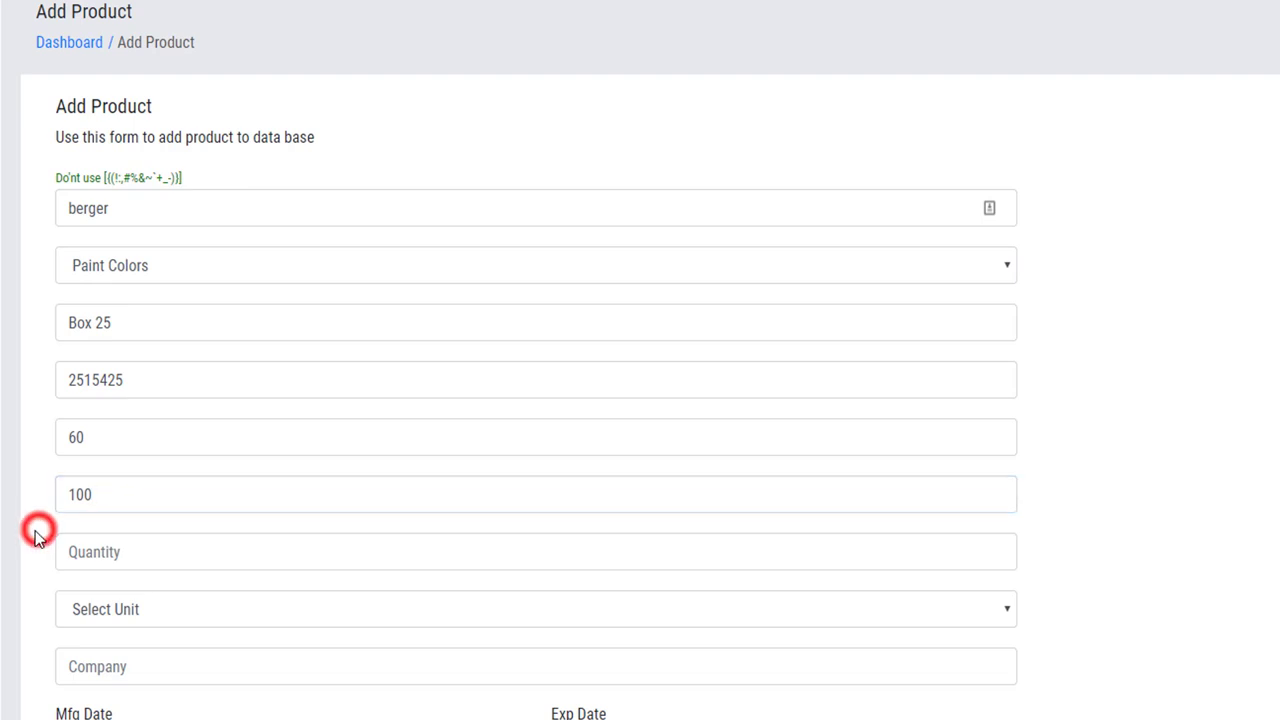
# Set the product quantity to 120.
pyautogui.scroll(-2, 35, 537)
pyautogui.click(157, 363)
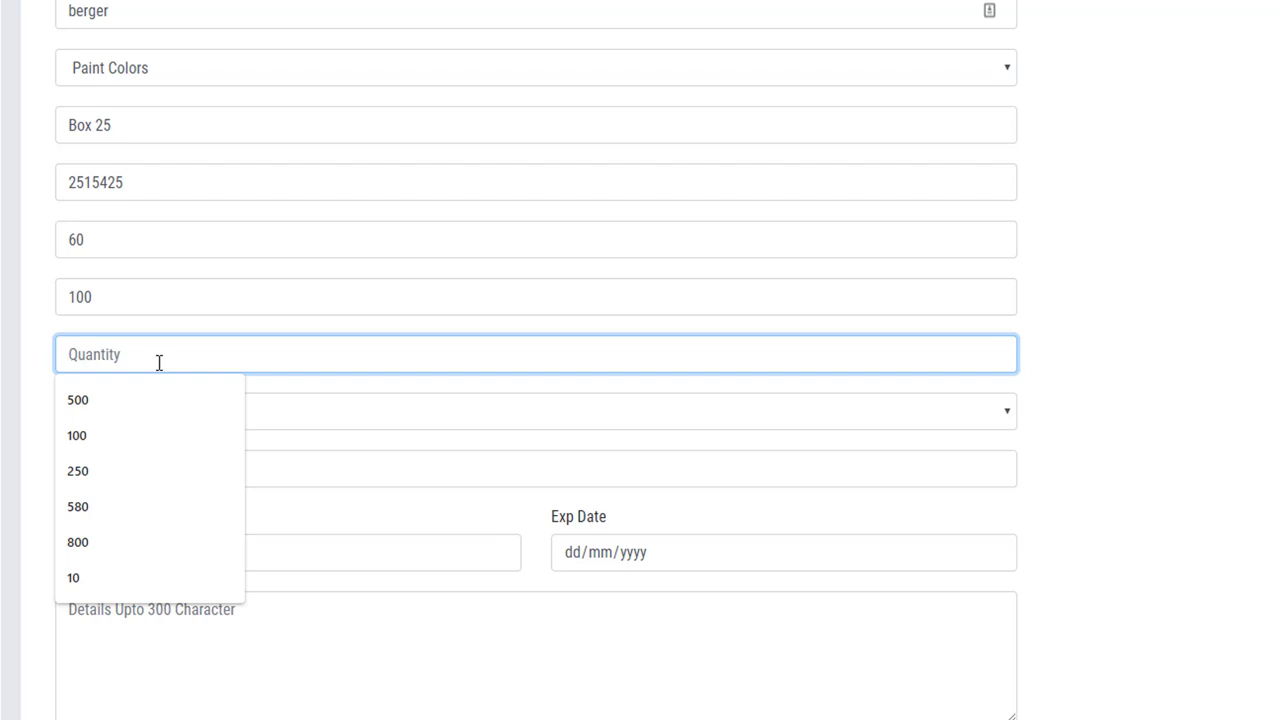
pyautogui.write('100')
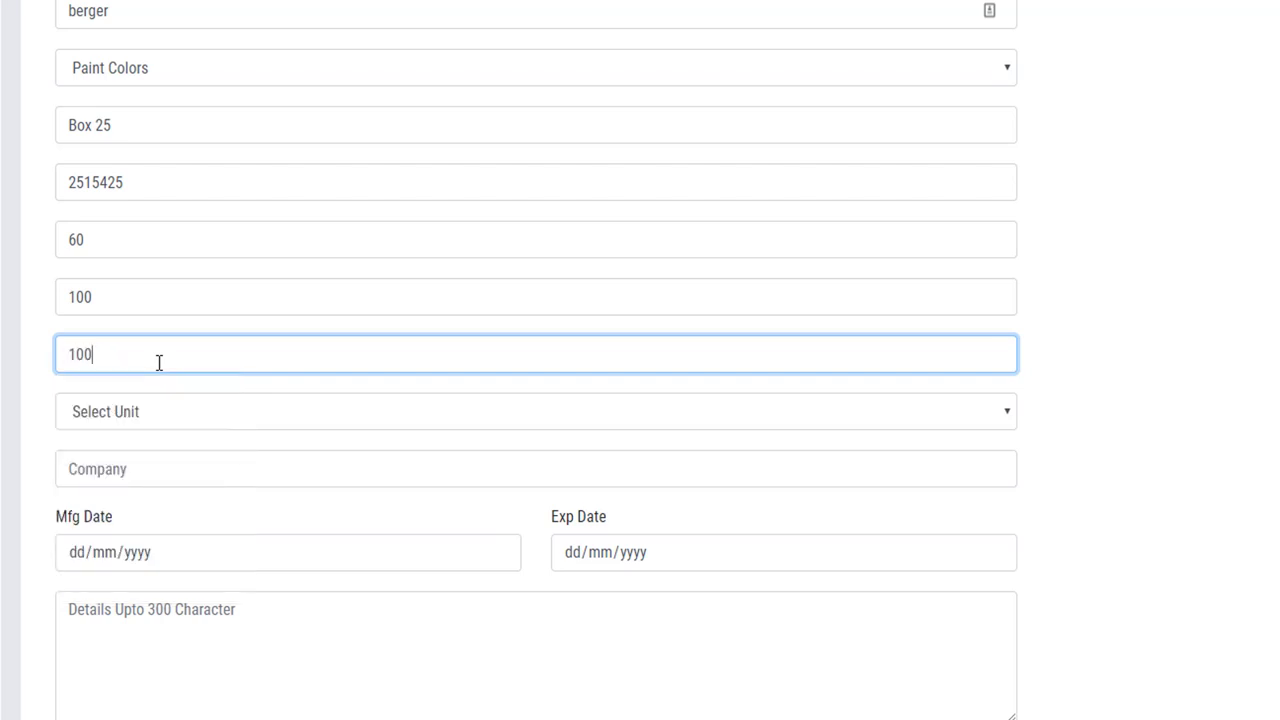
pyautogui.press('BackSpace')
pyautogui.press('BackSpace')
pyautogui.write('20')
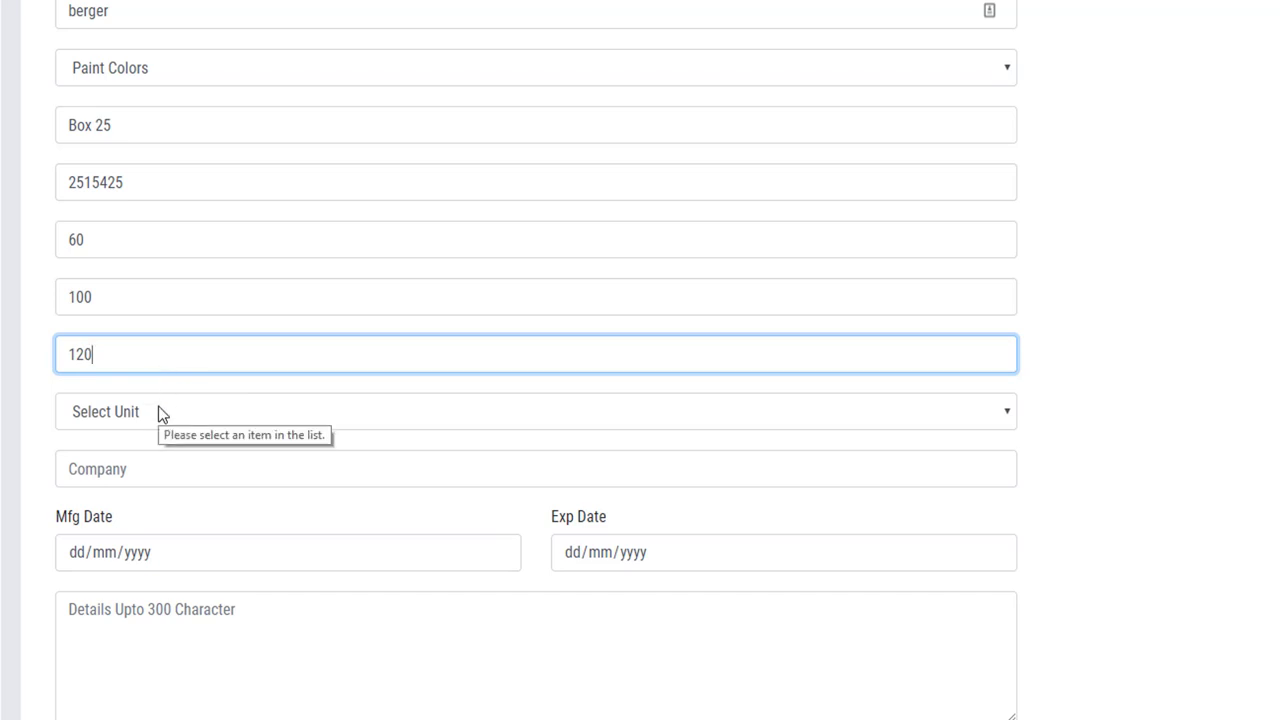
pyautogui.click(171, 408)
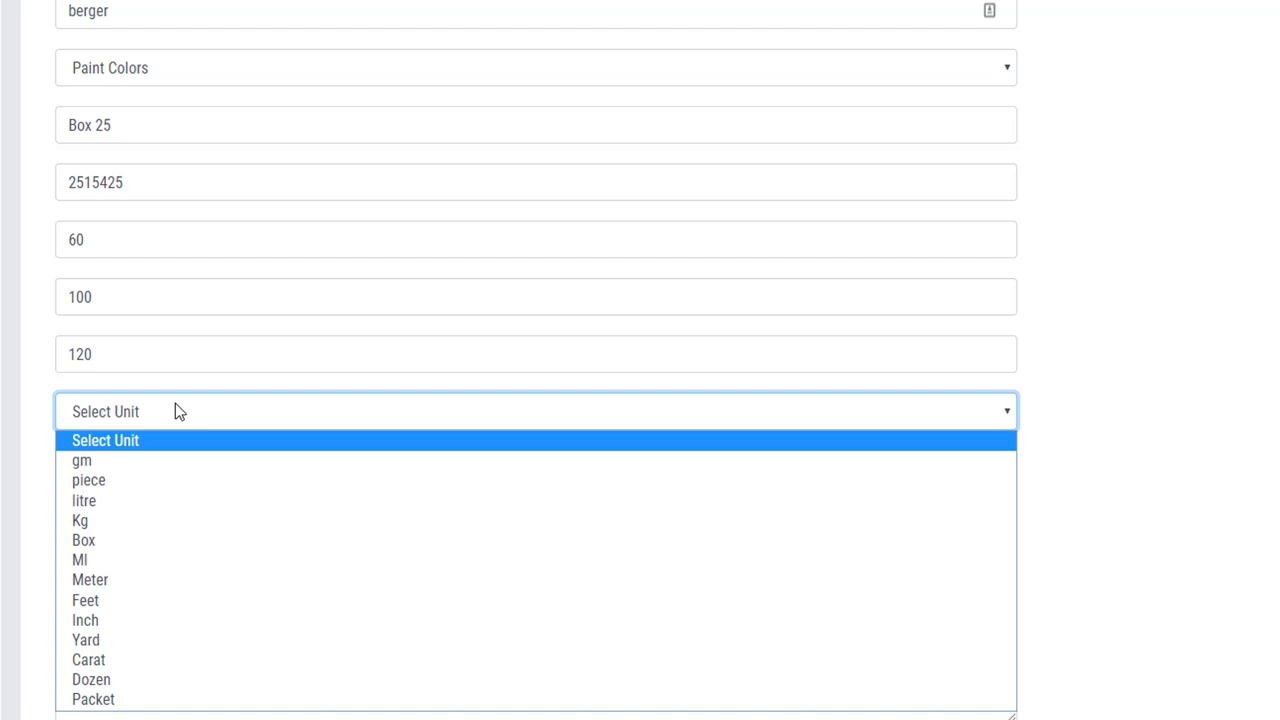
# Choose litre as the unit and enter Beger Paint Bangladesh as the company.
pyautogui.click(143, 505)
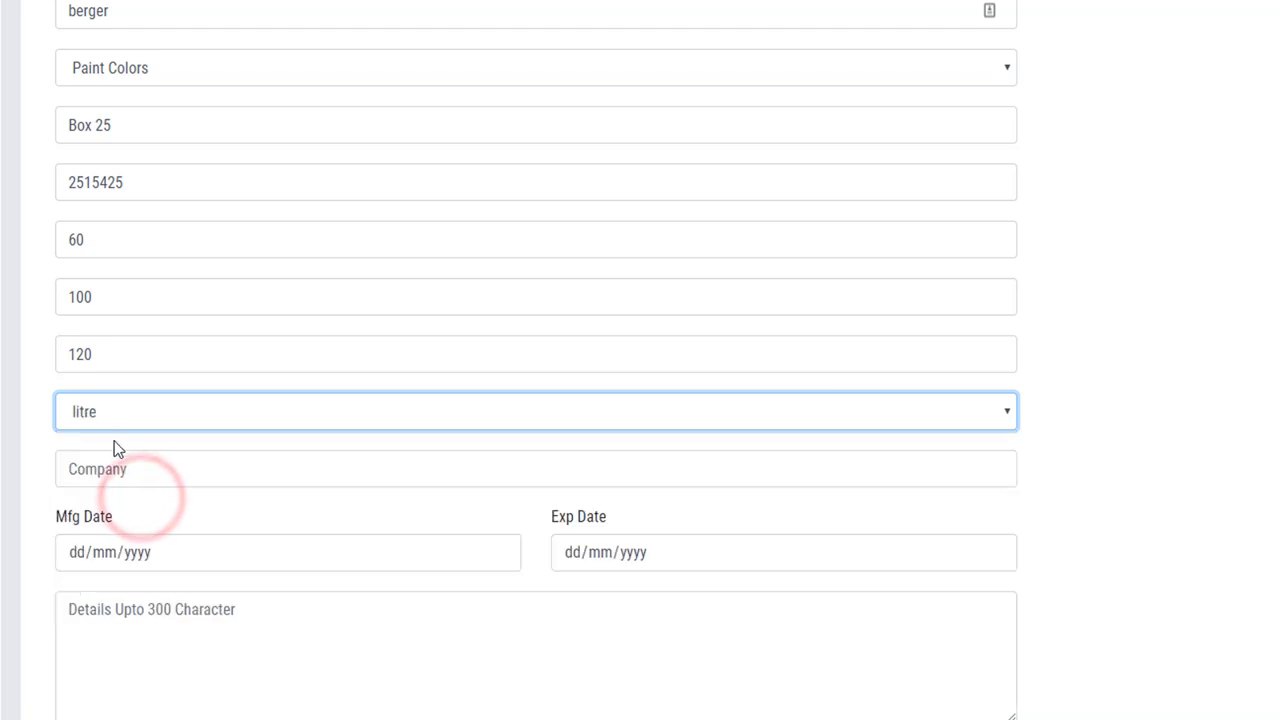
pyautogui.click(140, 243)
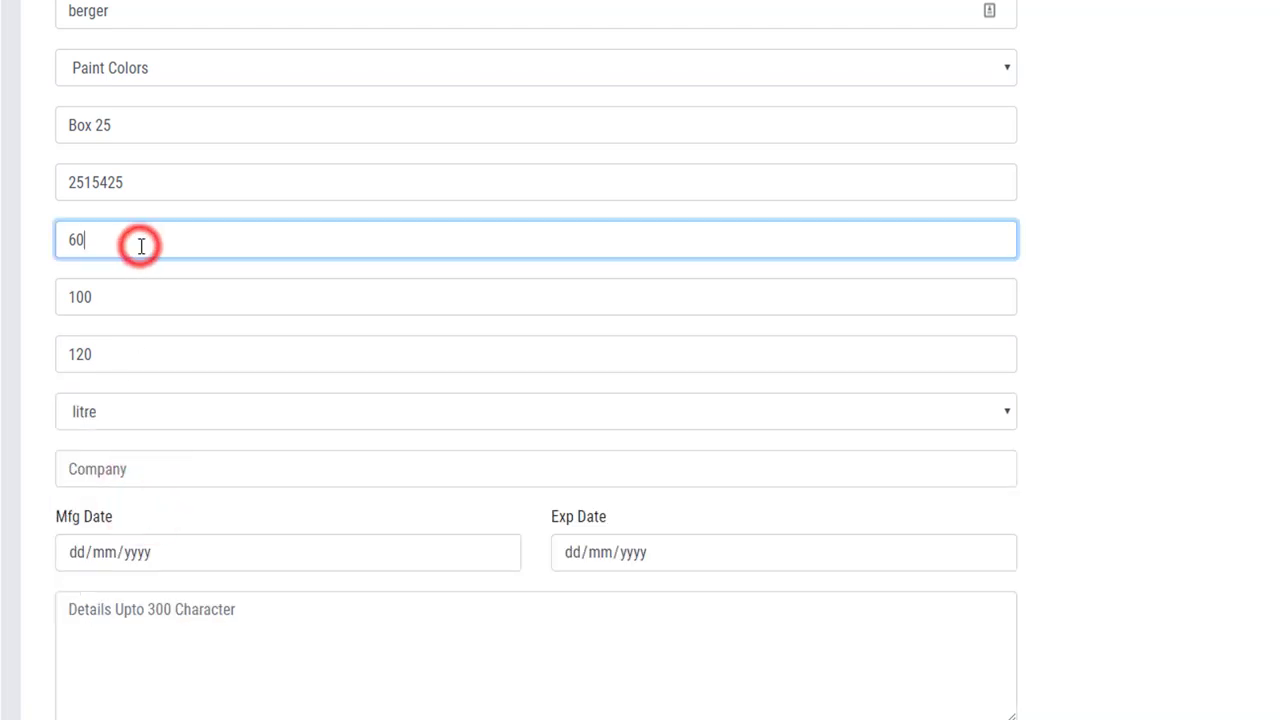
pyautogui.click(129, 303)
pyautogui.click(131, 356)
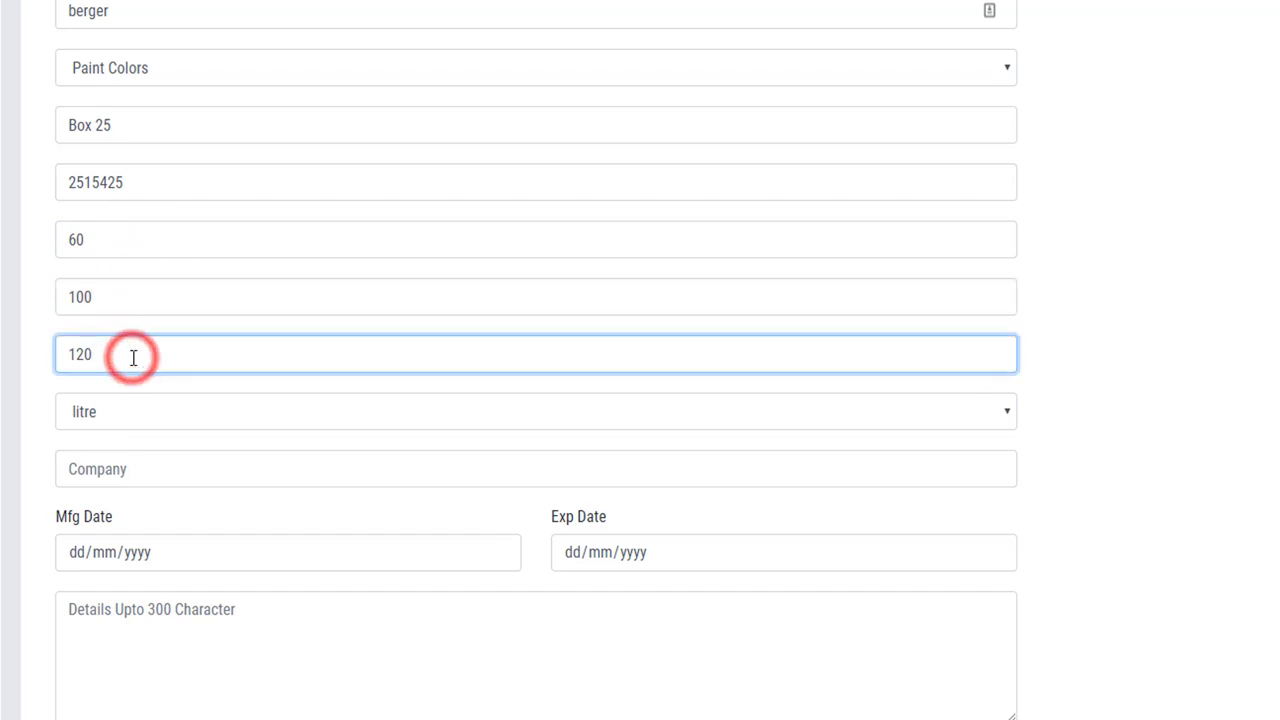
pyautogui.click(169, 467)
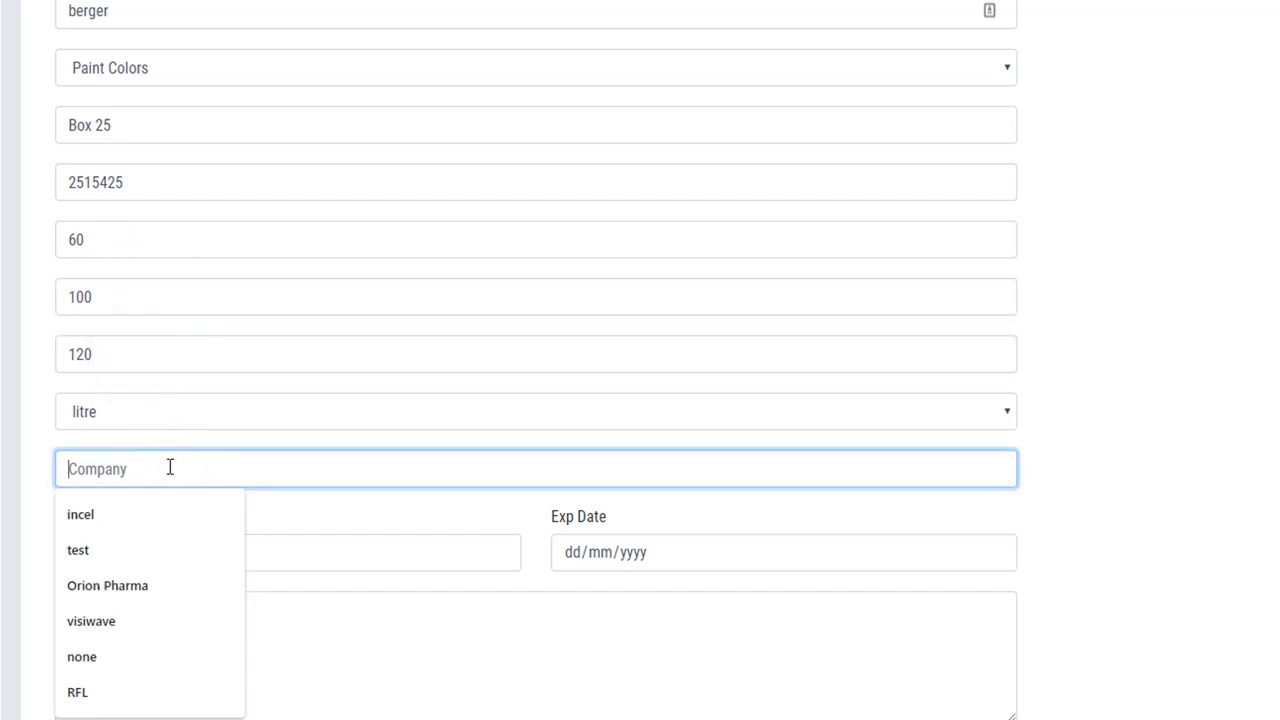
pyautogui.write('Beg')
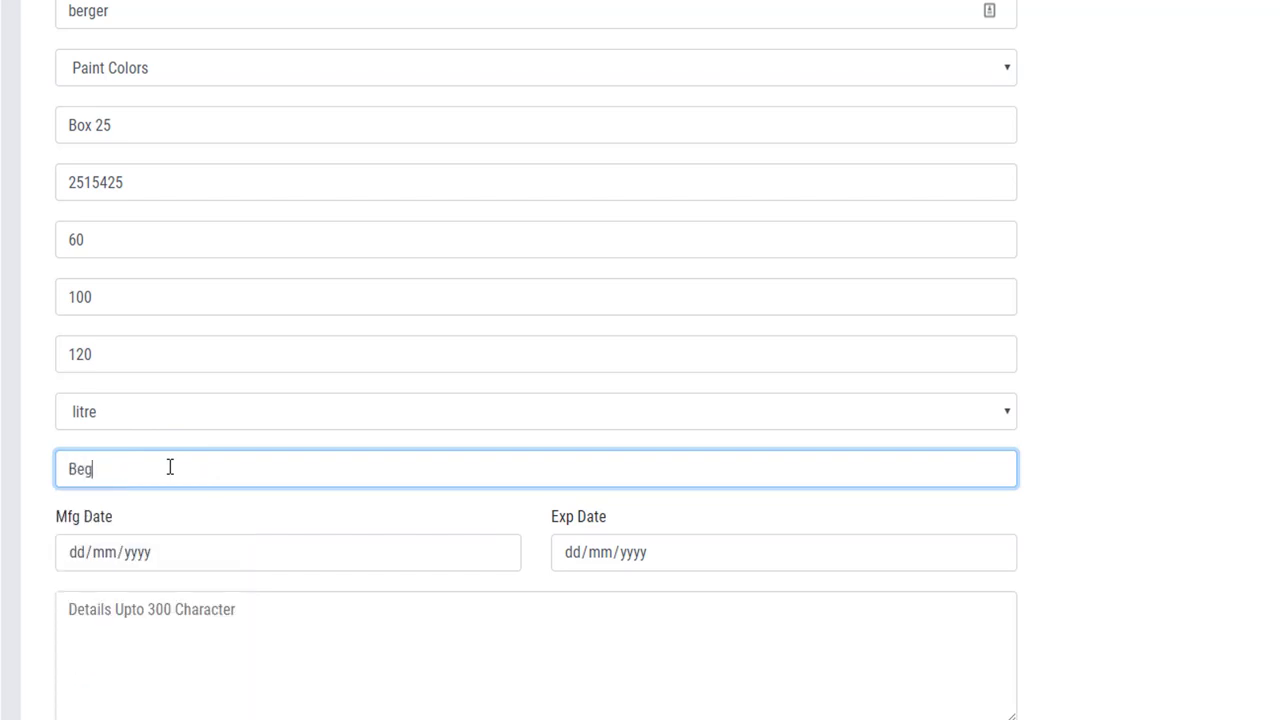
pyautogui.write('er Paint Bangladesh')
pyautogui.click(86, 554)
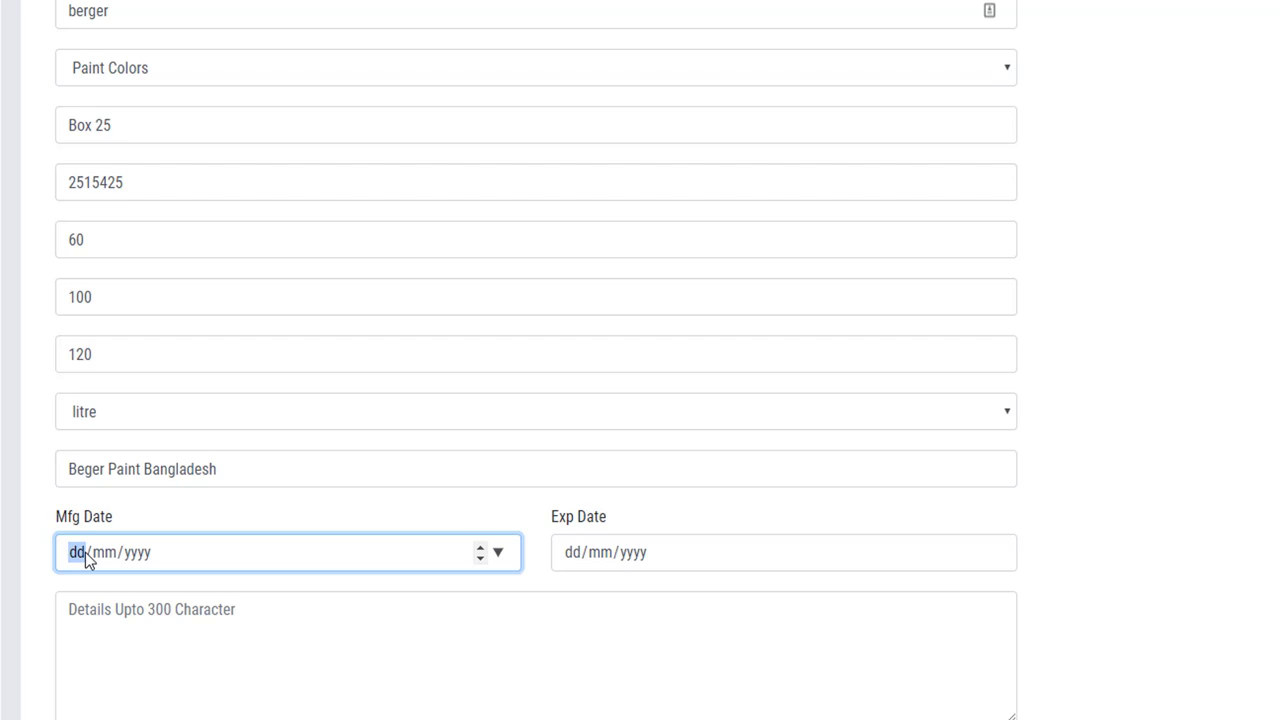
# Enter Mfg Date 02/05/2019 and Exp Date 02/01/2020, then submit the berger product.
pyautogui.write('02/05/2019')
pyautogui.press('Tab')
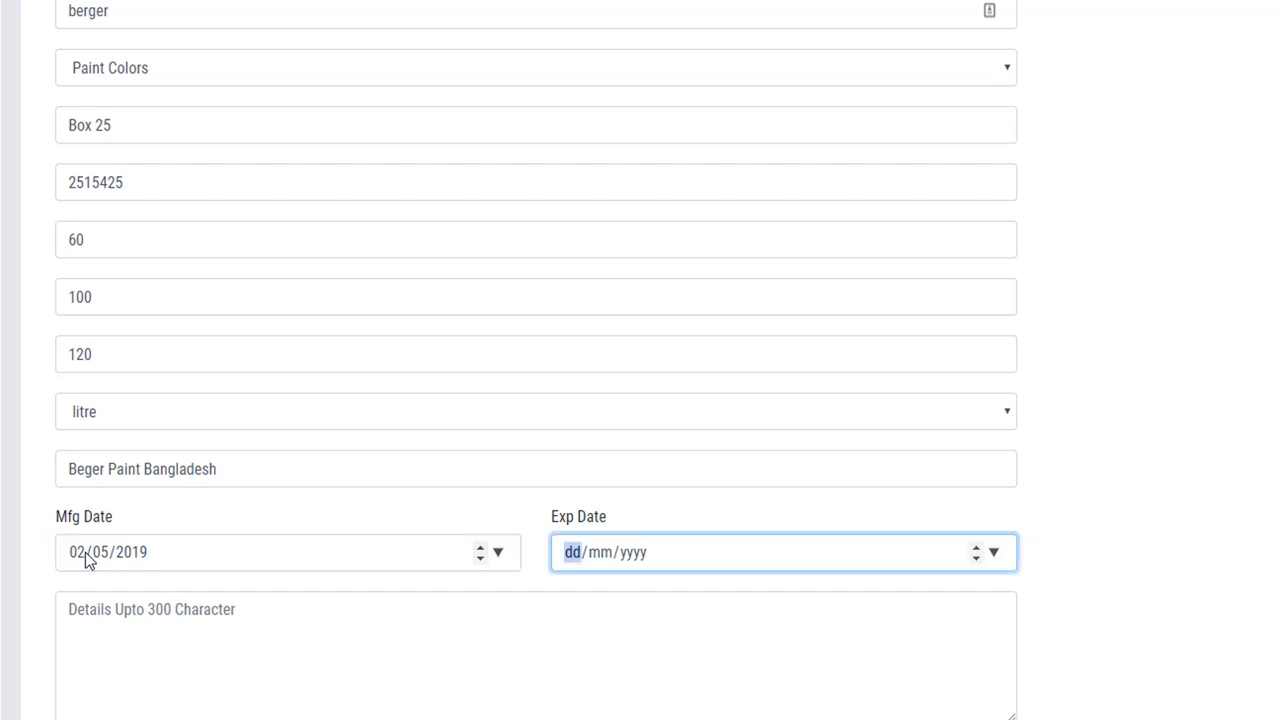
pyautogui.write('02/01/')
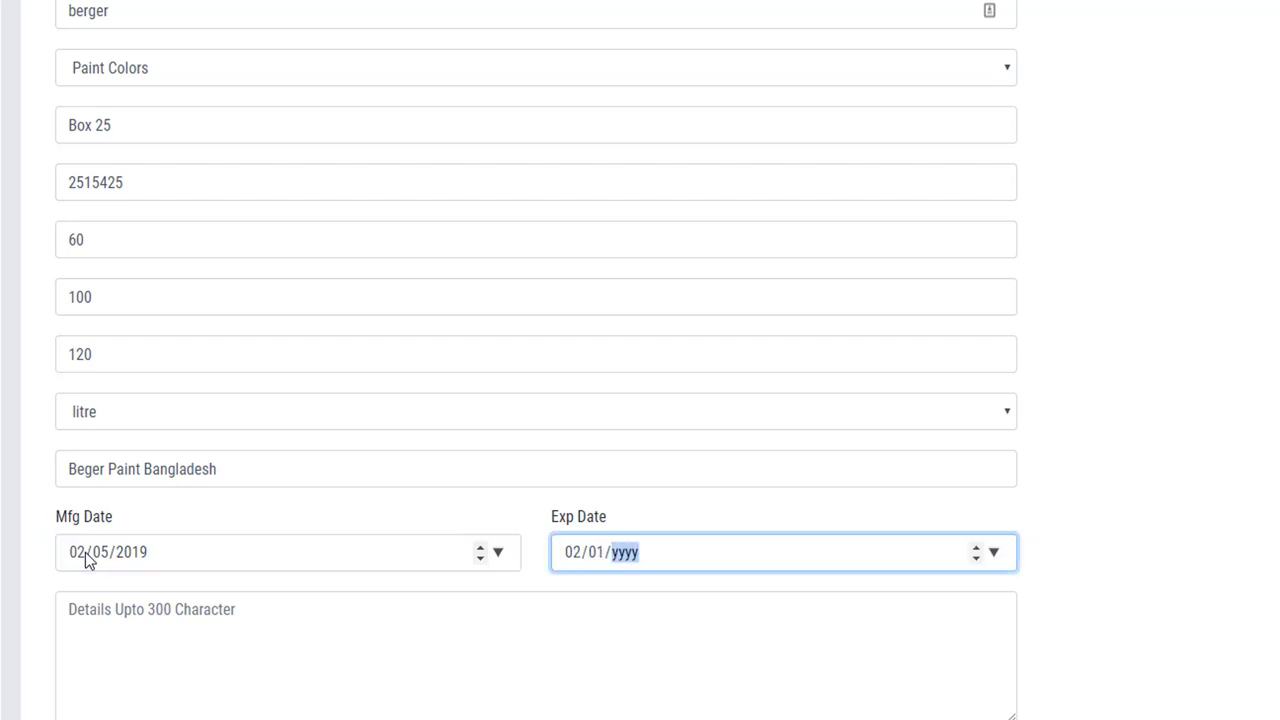
pyautogui.write('2020')
pyautogui.click(172, 615)
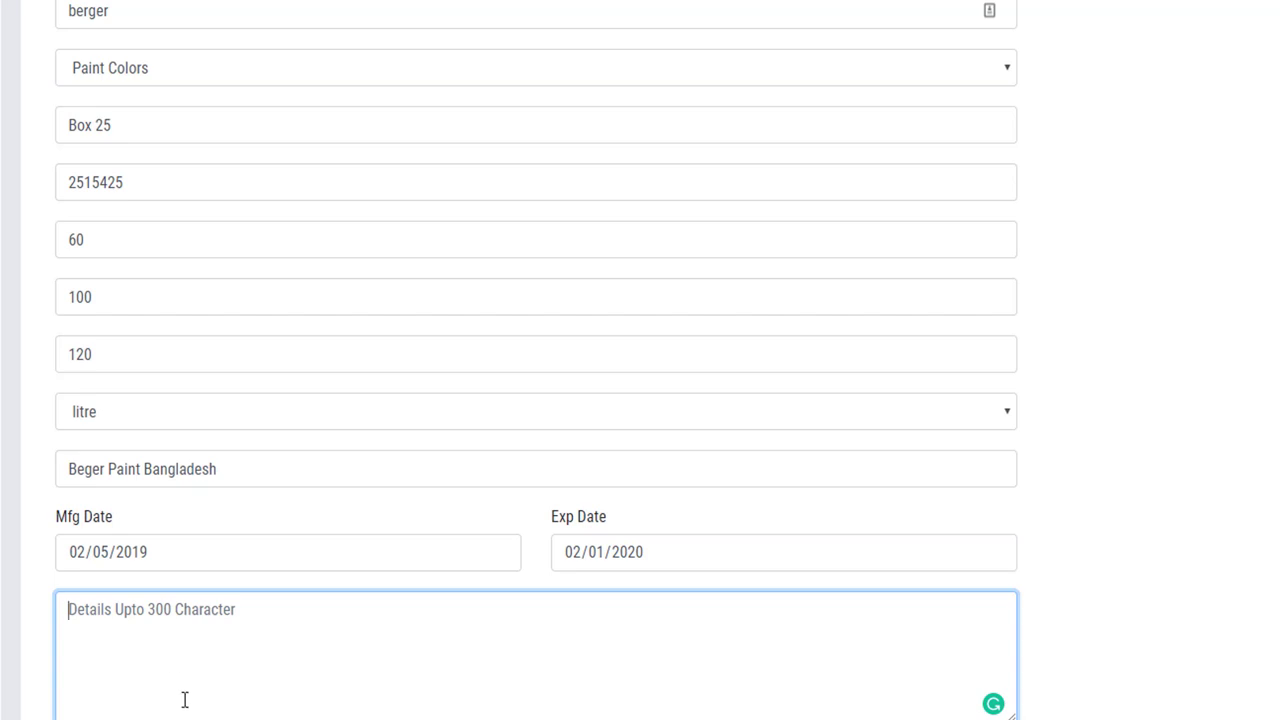
pyautogui.click(264, 627)
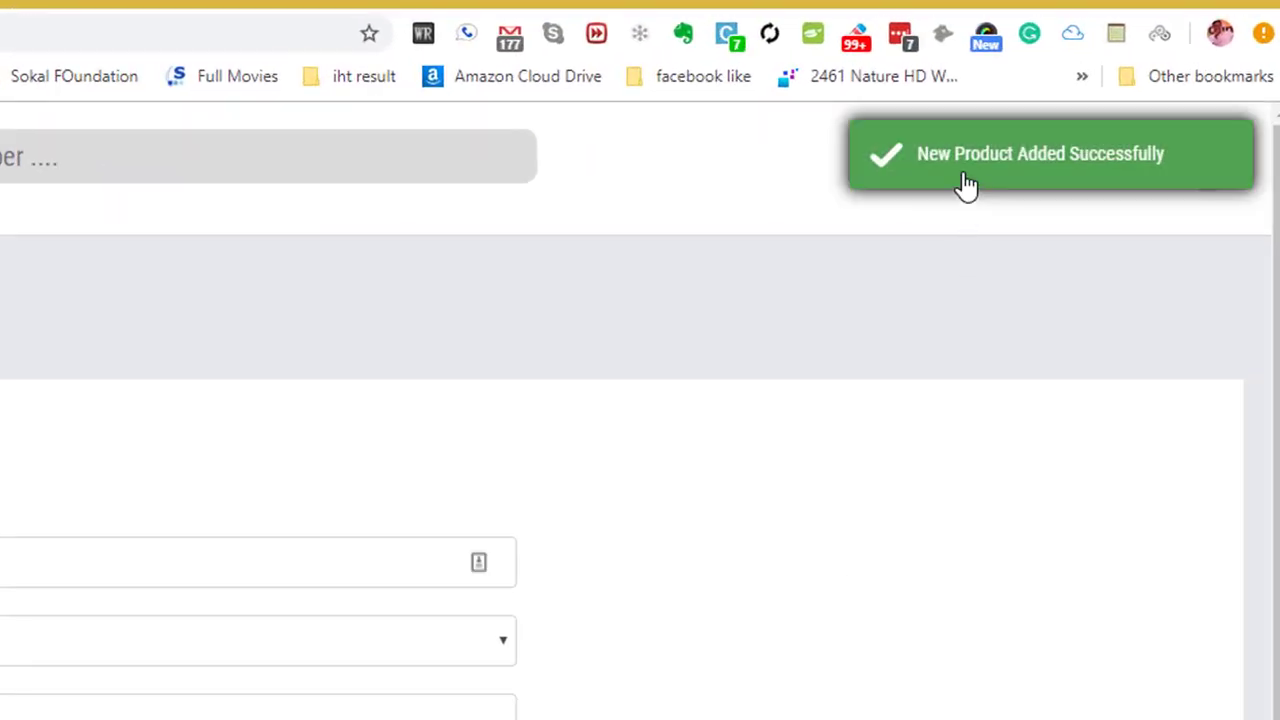
# Close the duplicate Add Product and Dashboard tabs and open Product > Manage Product.
pyautogui.click(910, 700)
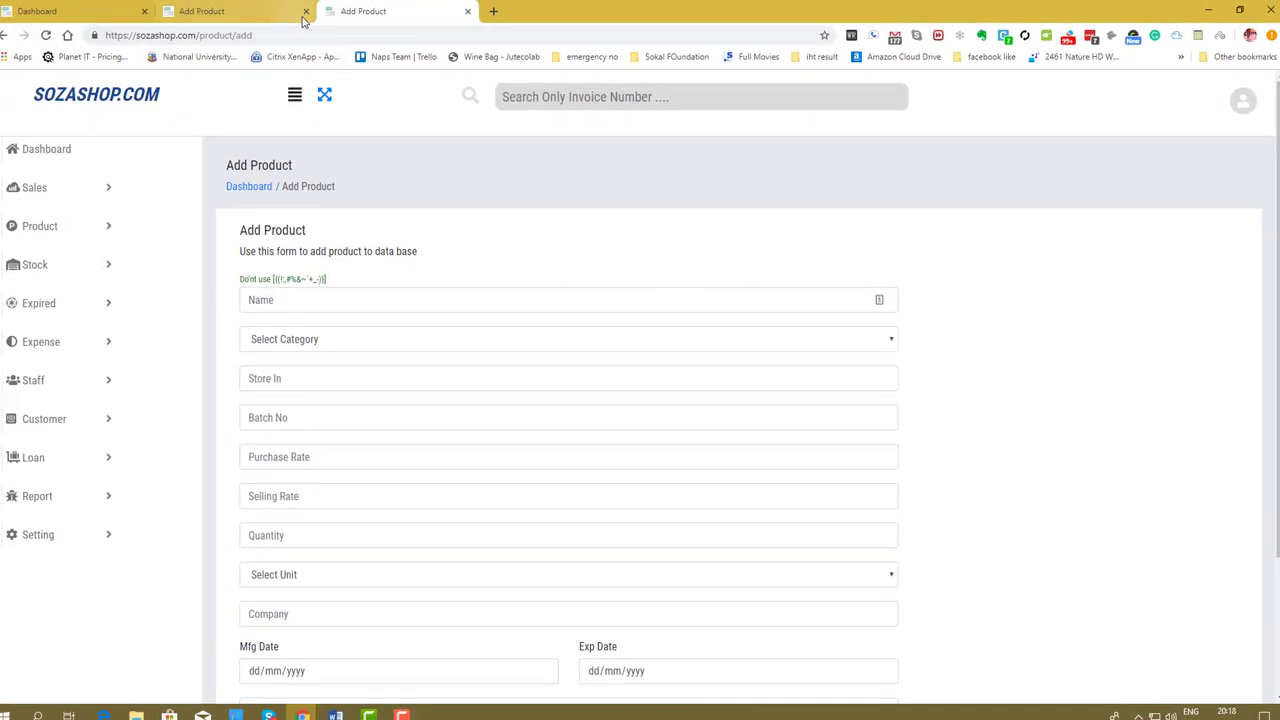
pyautogui.click(306, 11)
pyautogui.click(145, 11)
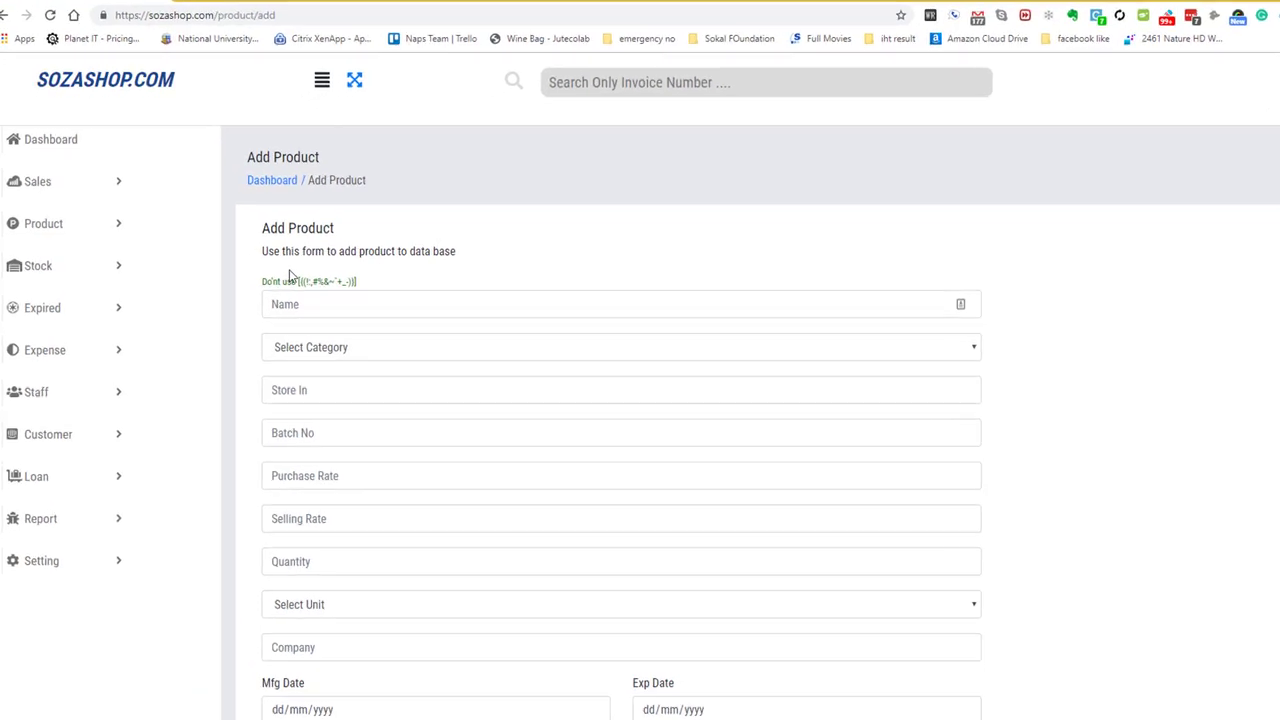
pyautogui.click(88, 228)
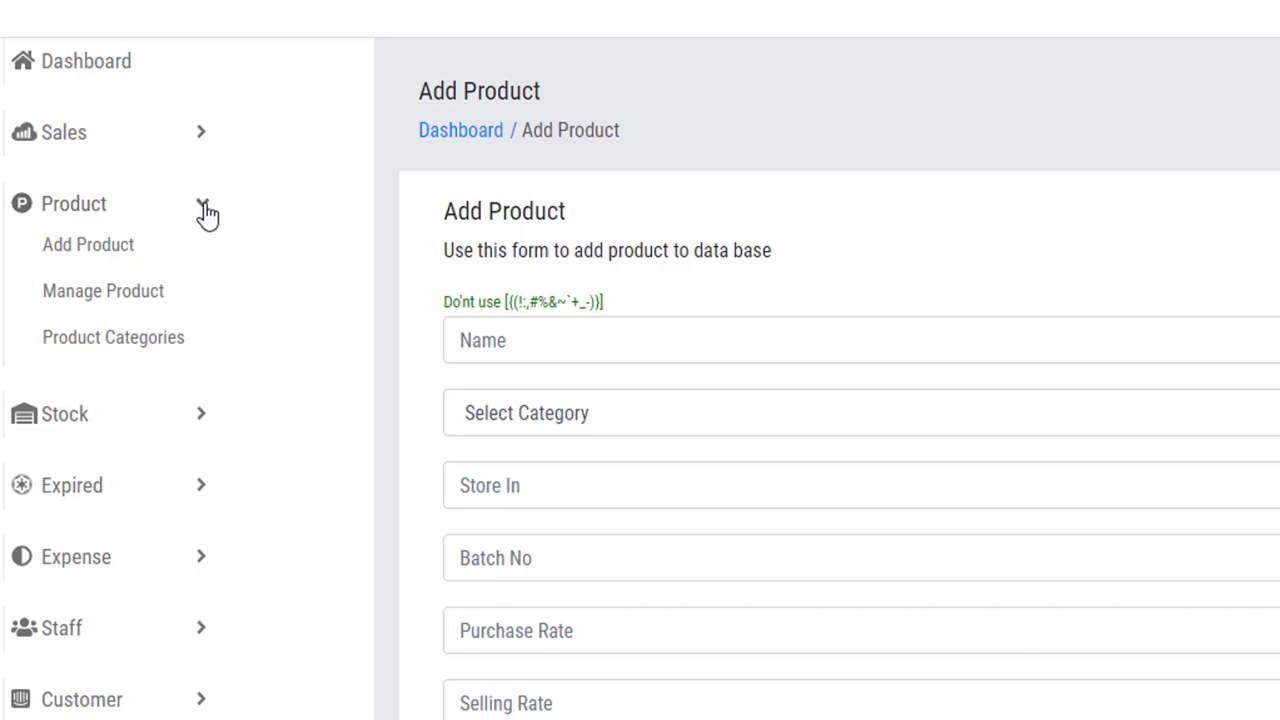
pyautogui.click(141, 293)
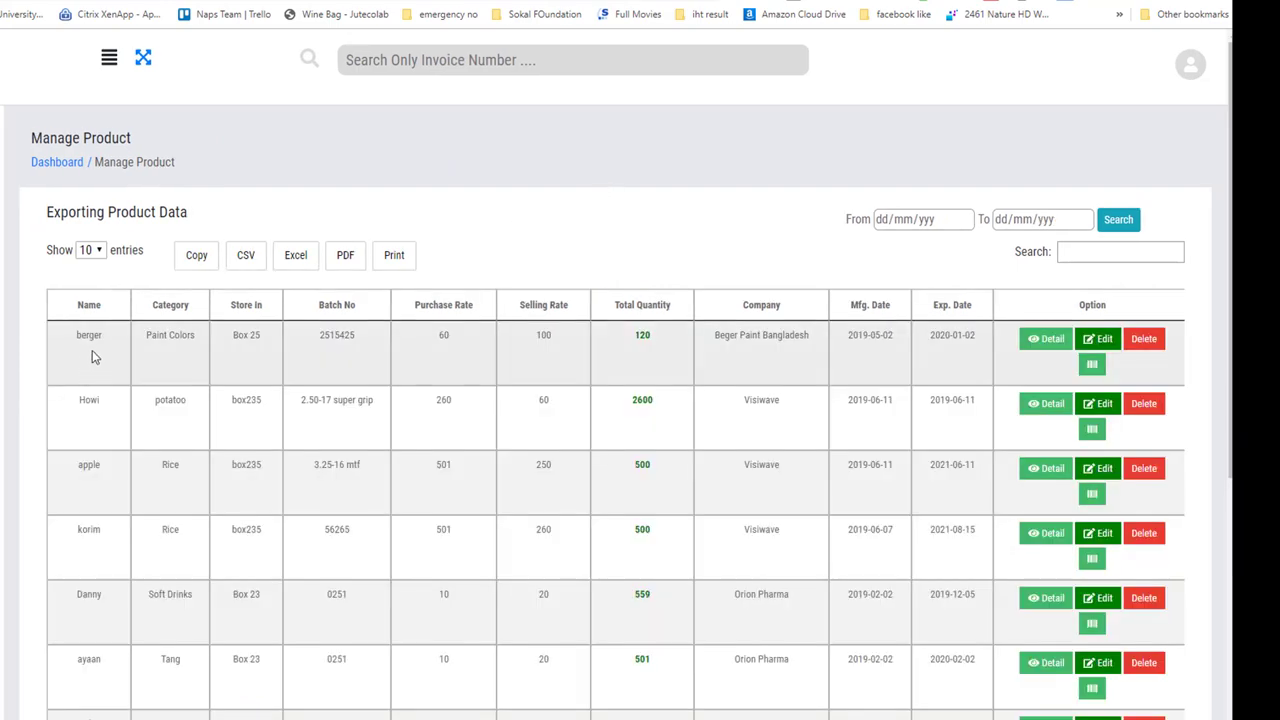
pyautogui.moveTo(75, 338); pyautogui.dragTo(201, 341)
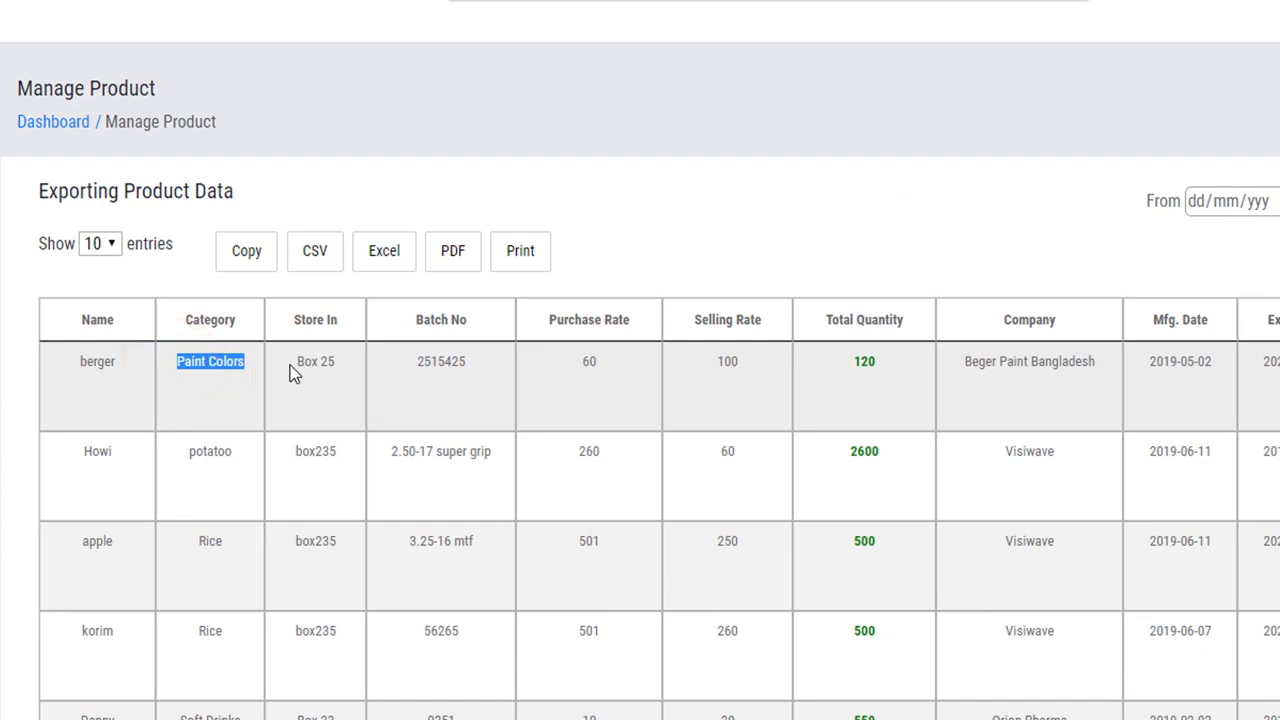
pyautogui.moveTo(289, 366); pyautogui.dragTo(338, 366)
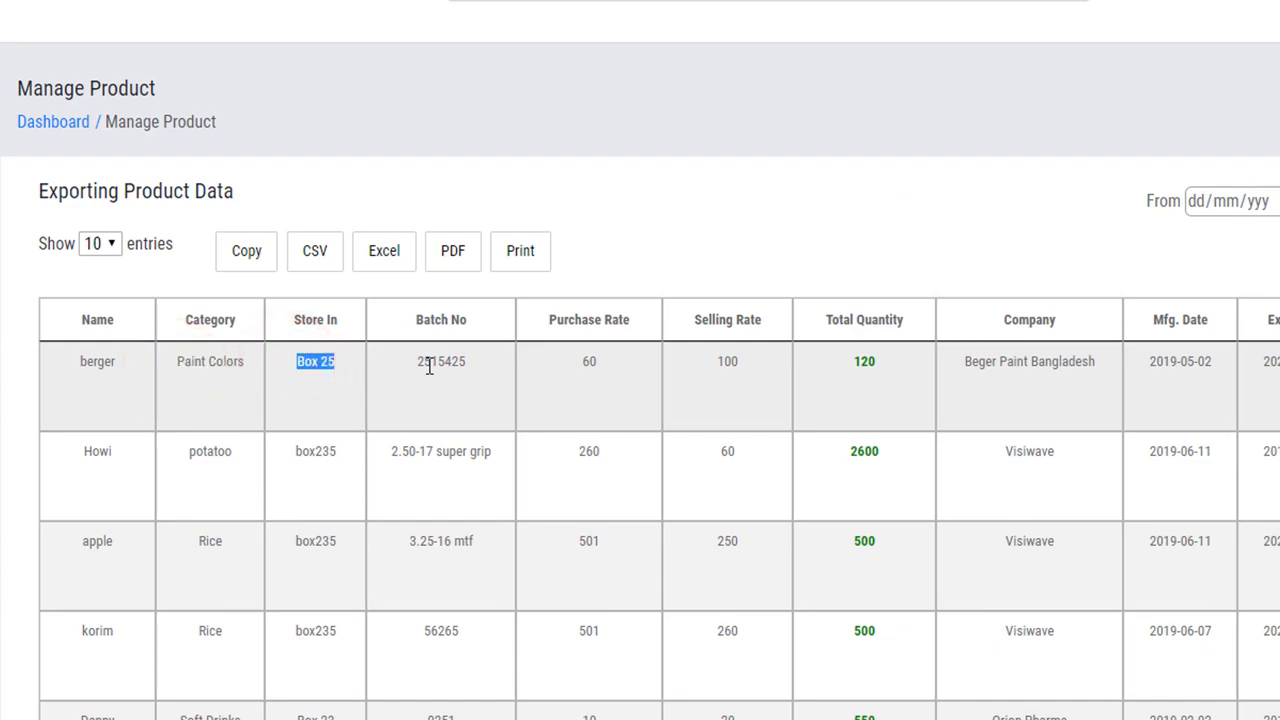
pyautogui.doubleClick(430, 367)
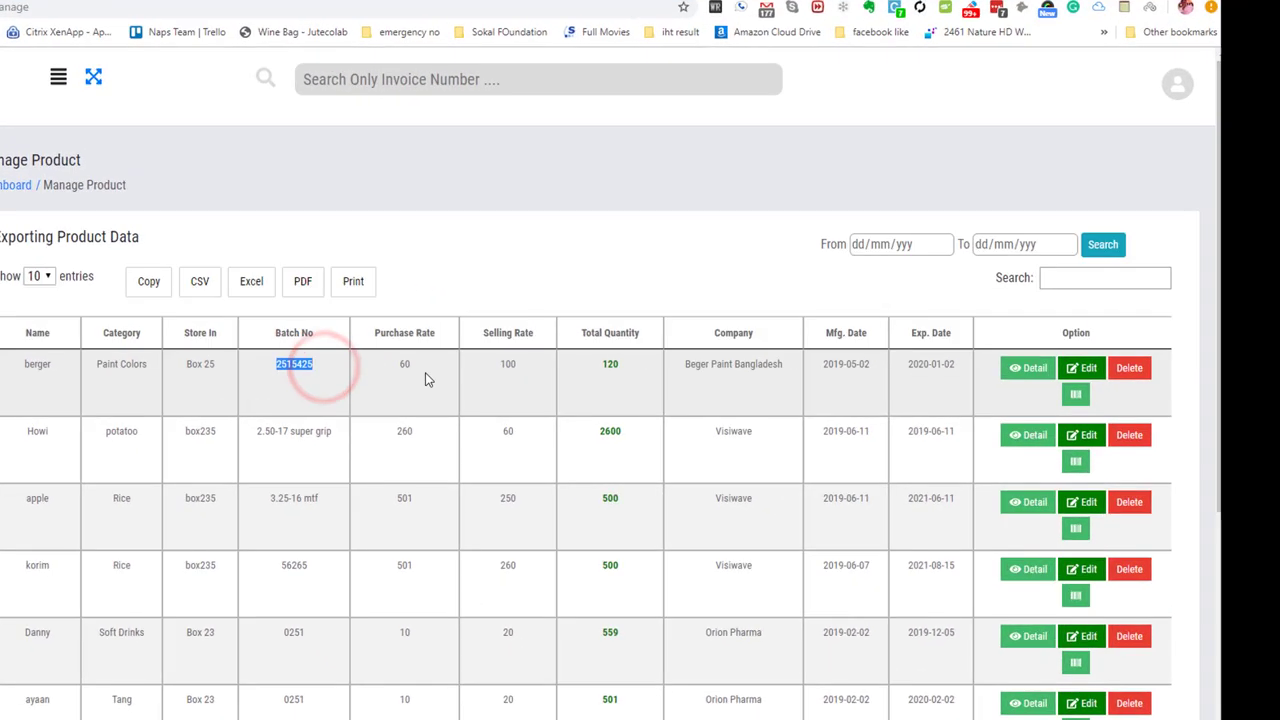
pyautogui.click(614, 366)
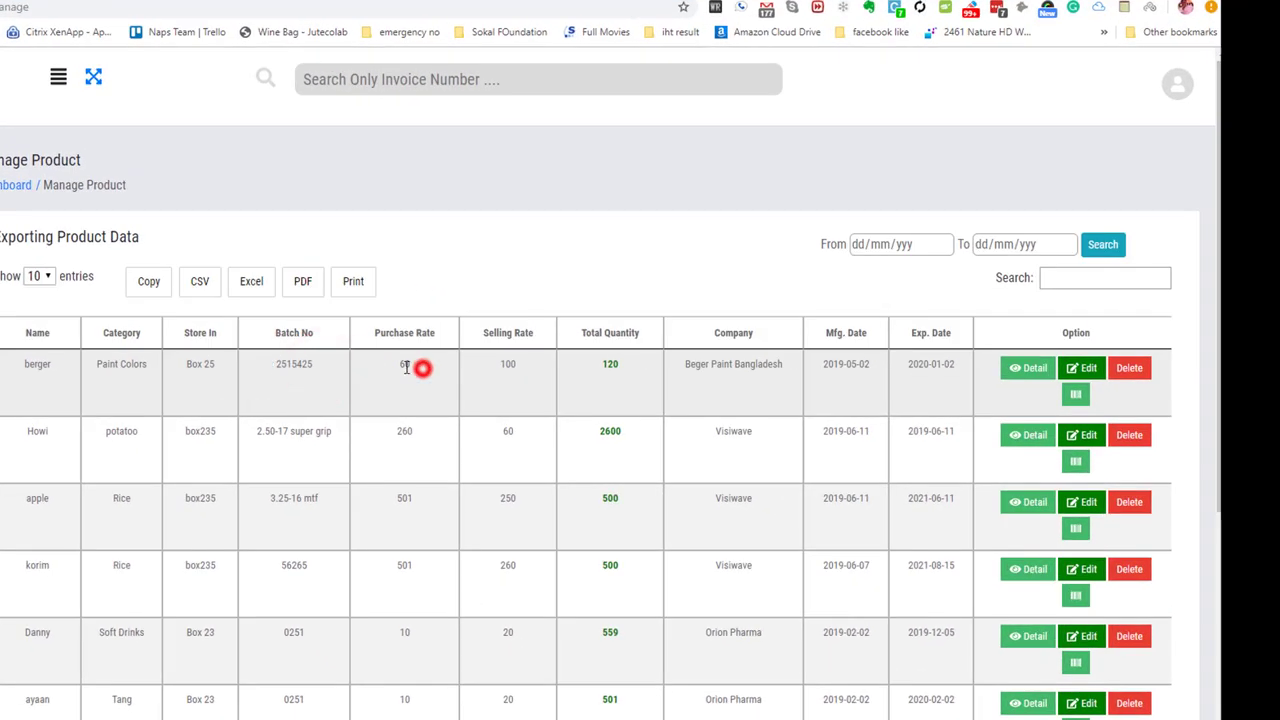
pyautogui.doubleClick(406, 367)
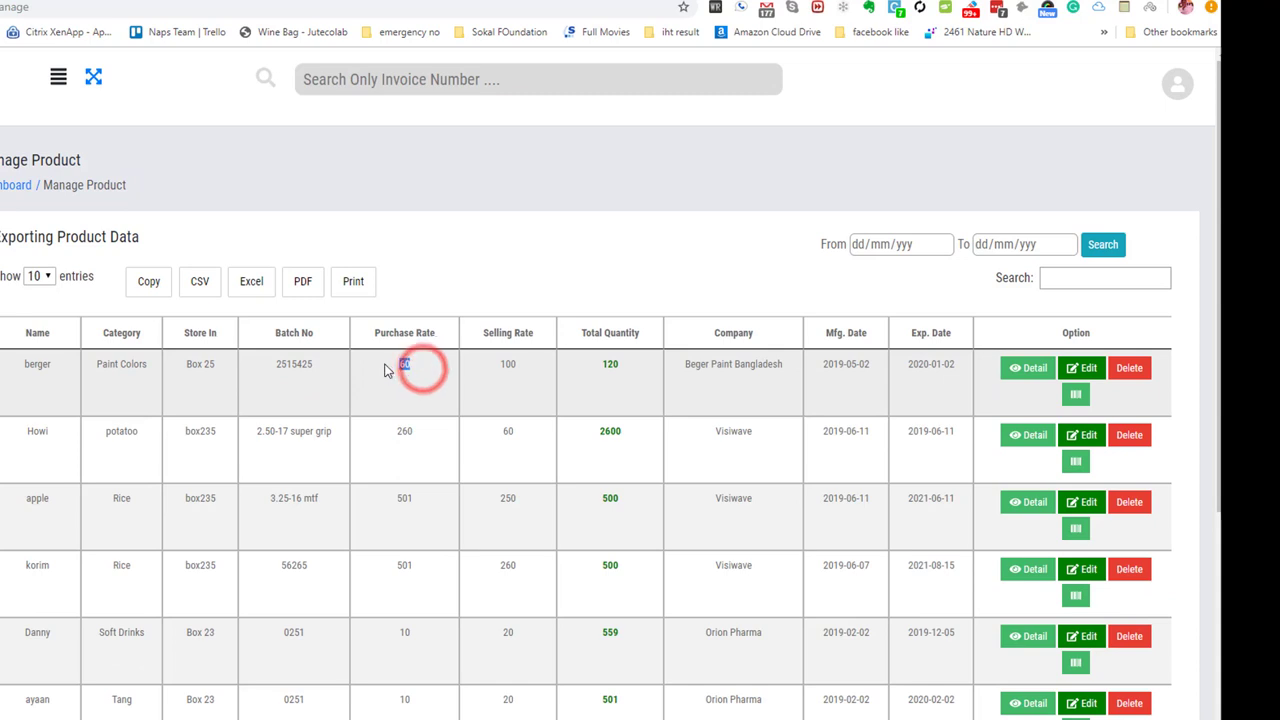
pyautogui.doubleClick(523, 367)
pyautogui.doubleClick(621, 365)
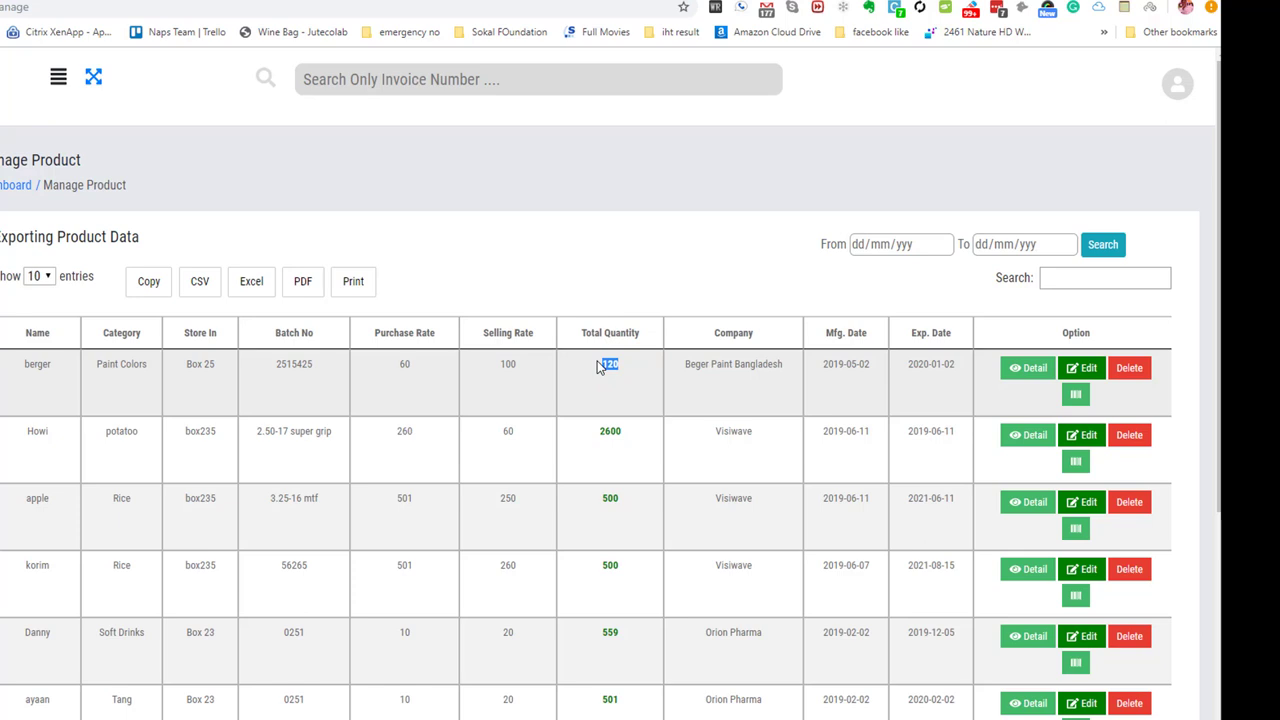
pyautogui.tripleClick(781, 366)
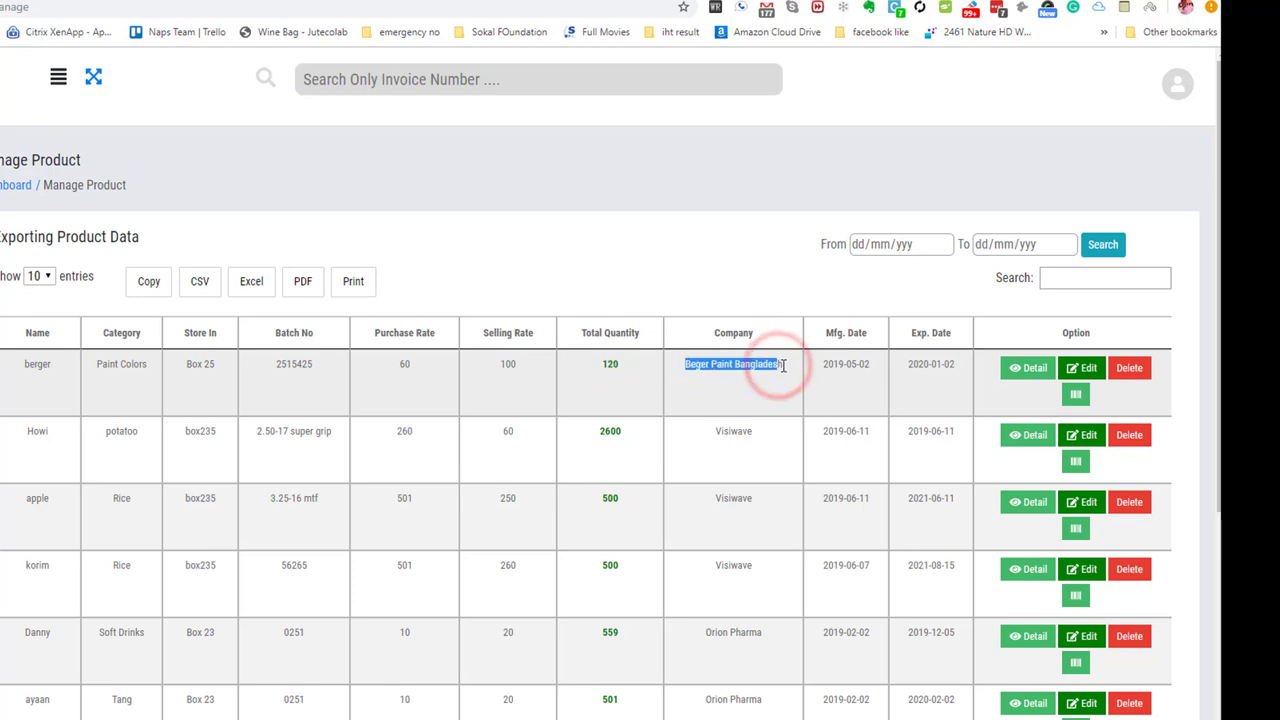
pyautogui.moveTo(860, 366); pyautogui.dragTo(826, 366)
pyautogui.moveTo(945, 366); pyautogui.dragTo(873, 366)
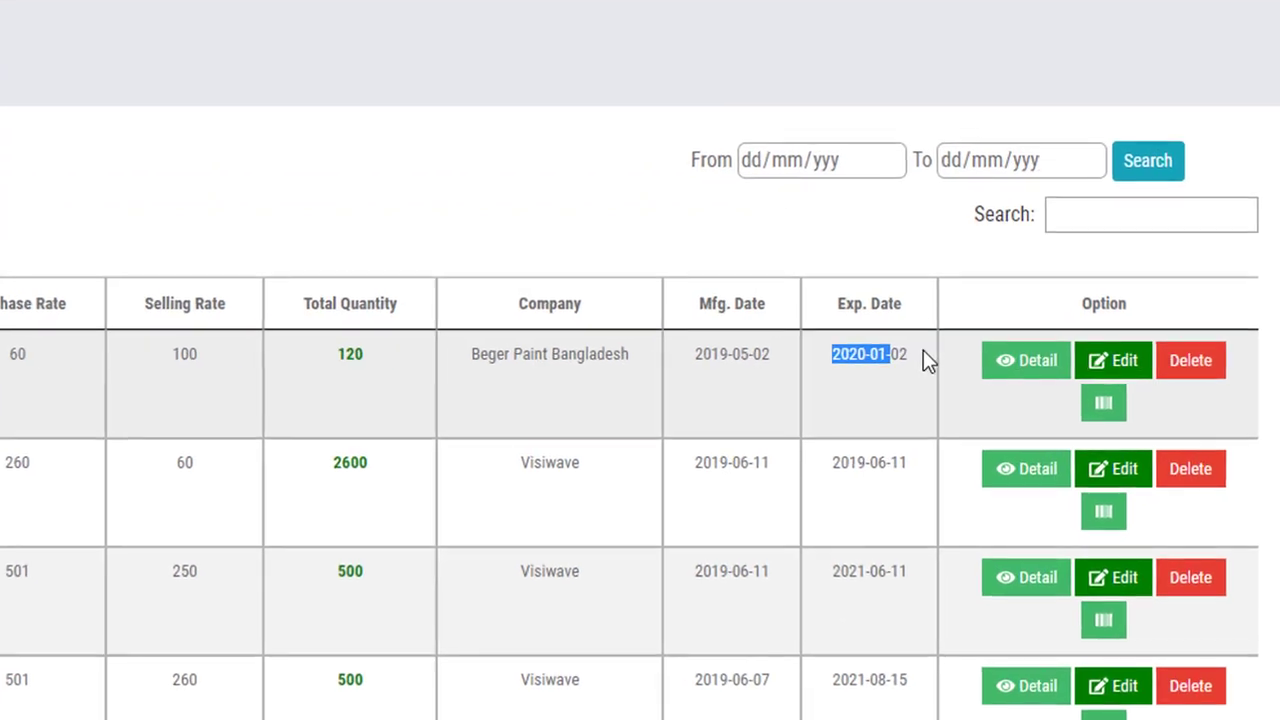
pyautogui.click(1017, 369)
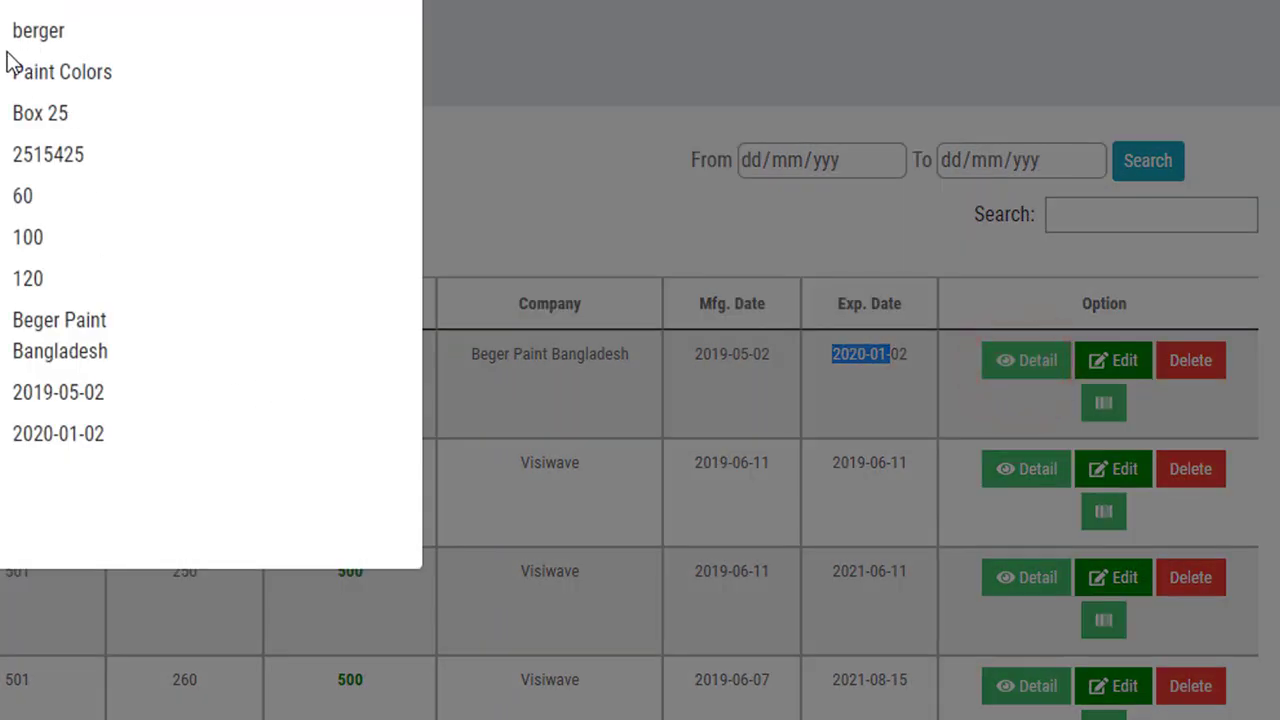
pyautogui.click(7, 32)
pyautogui.moveTo(10, 30); pyautogui.dragTo(126, 434)
pyautogui.click(134, 437)
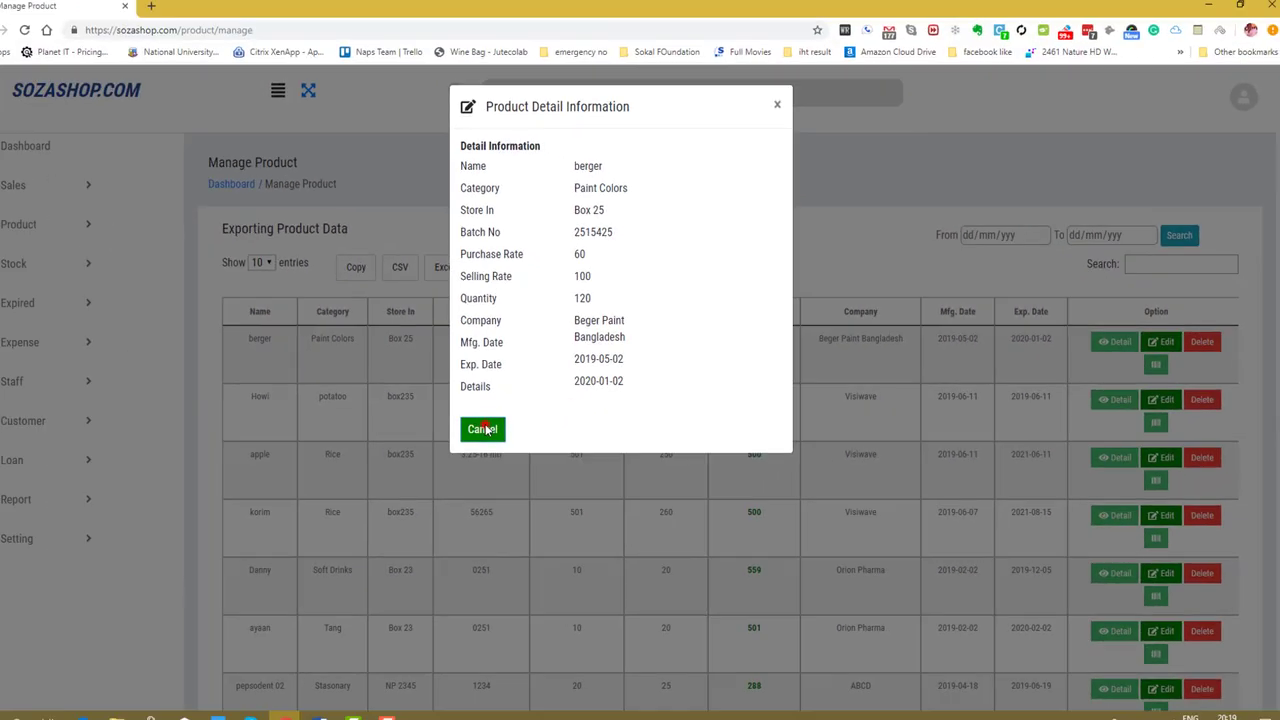
pyautogui.click(488, 425)
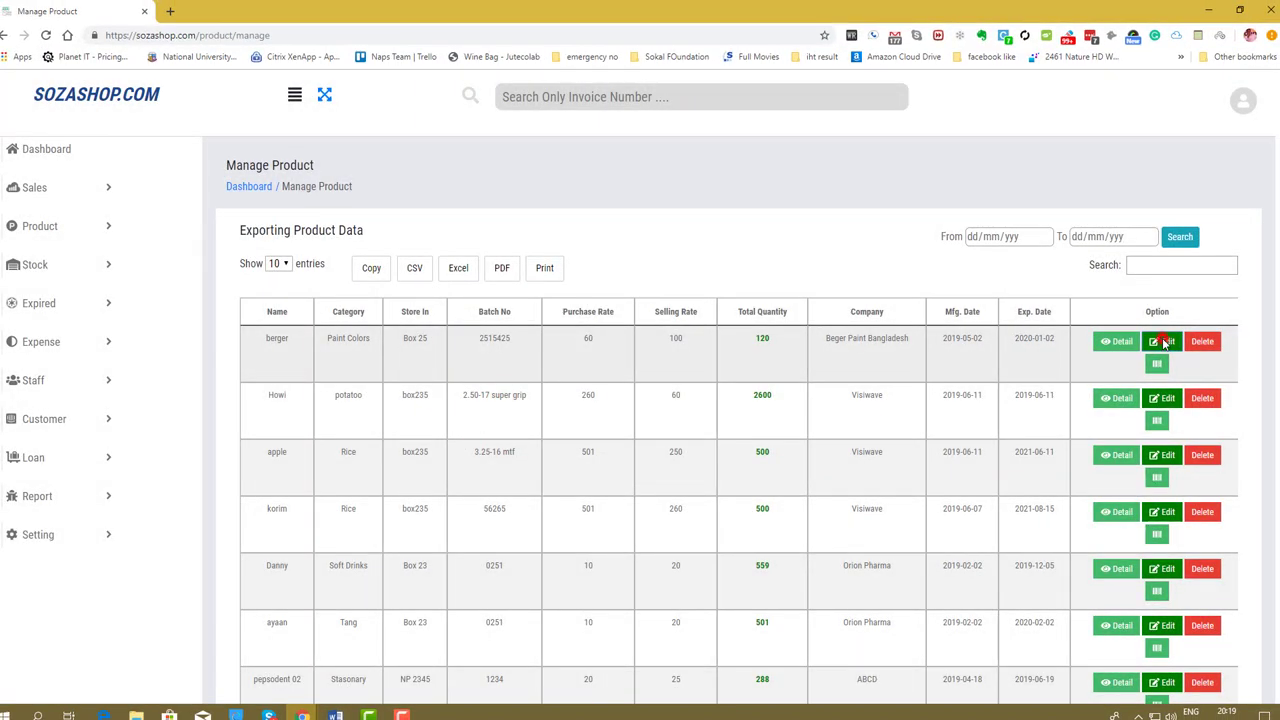
pyautogui.click(1158, 342)
pyautogui.click(547, 323)
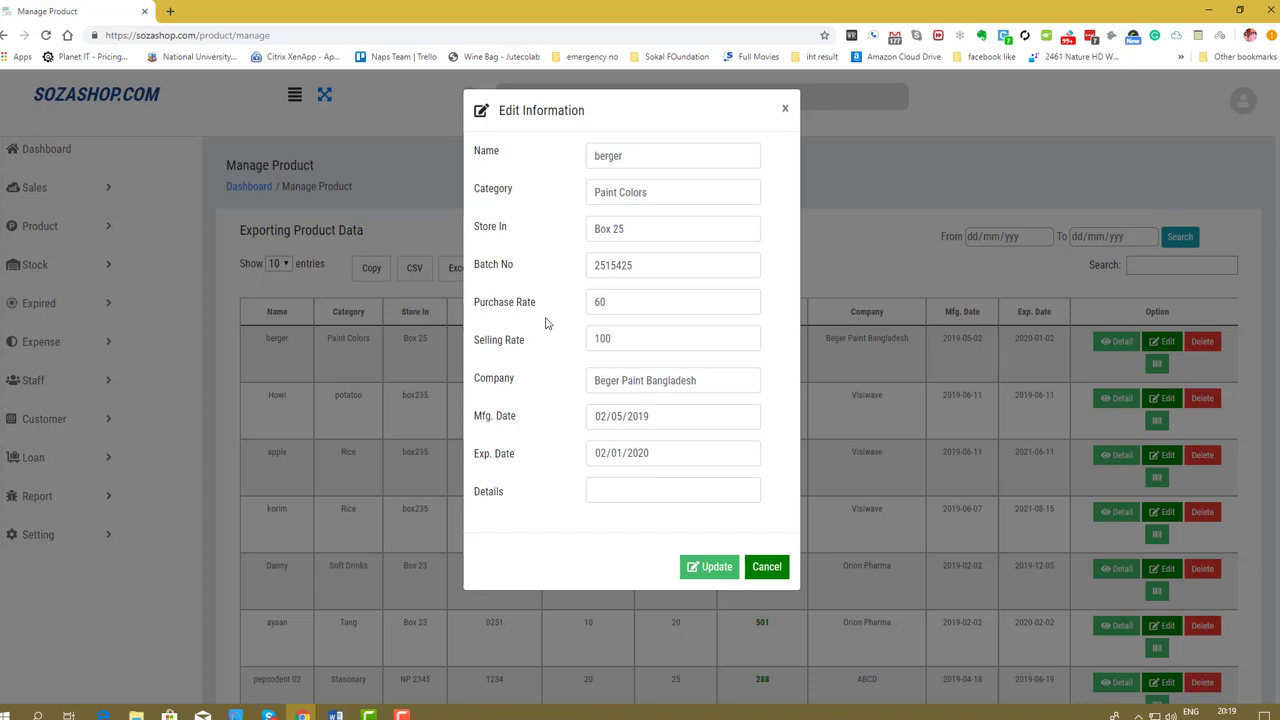
pyautogui.click(669, 193)
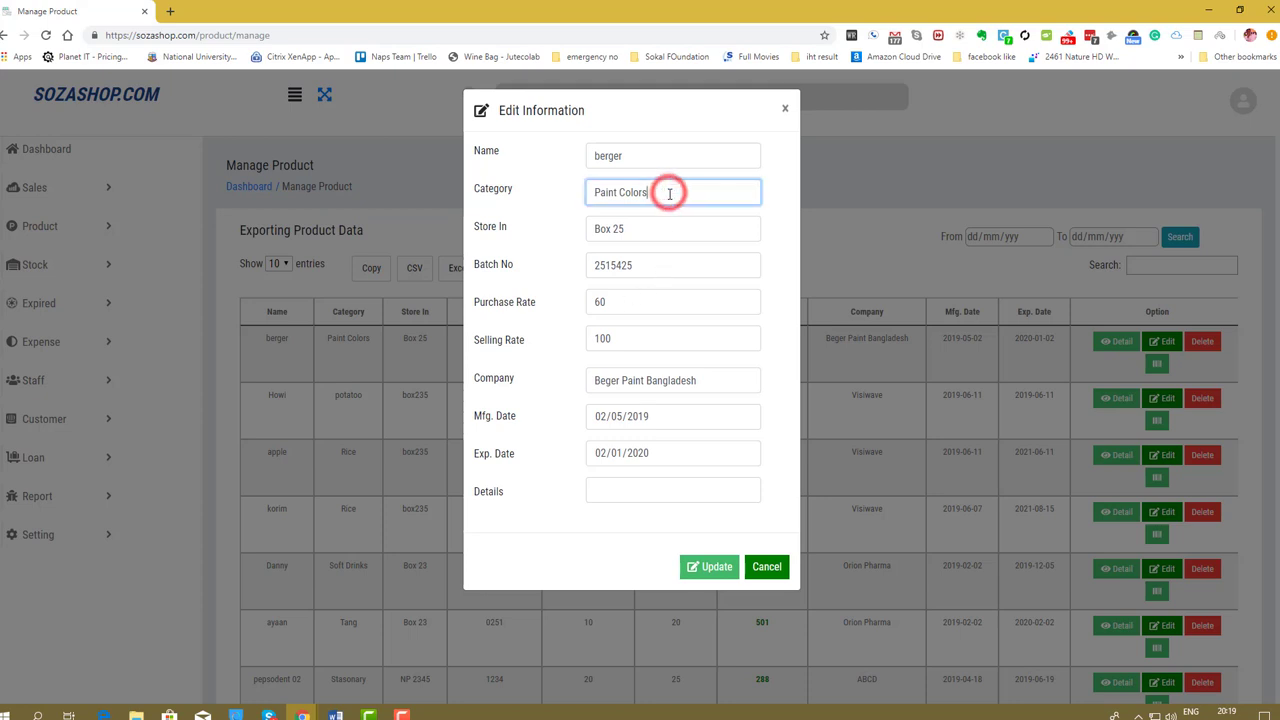
pyautogui.click(562, 256)
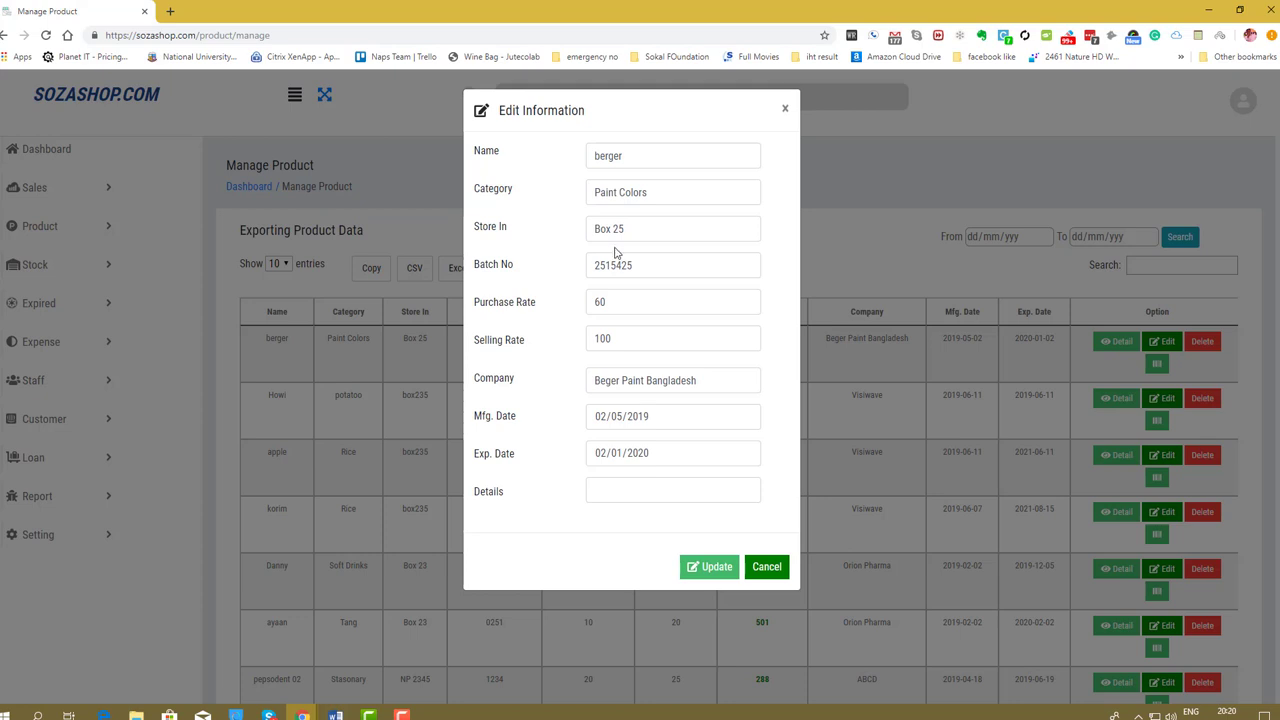
pyautogui.click(706, 570)
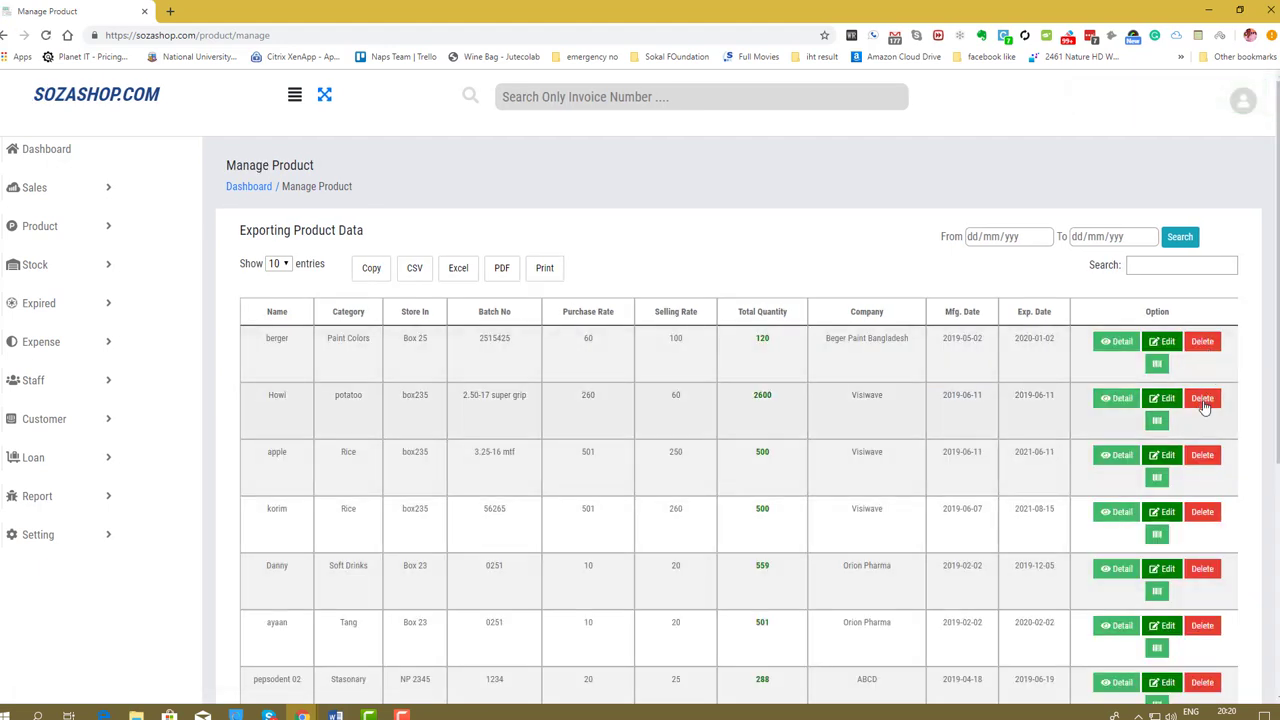
# Cancel a delete of berger, then view its barcode sheet in the Product Barcode tab.
pyautogui.click(1203, 342)
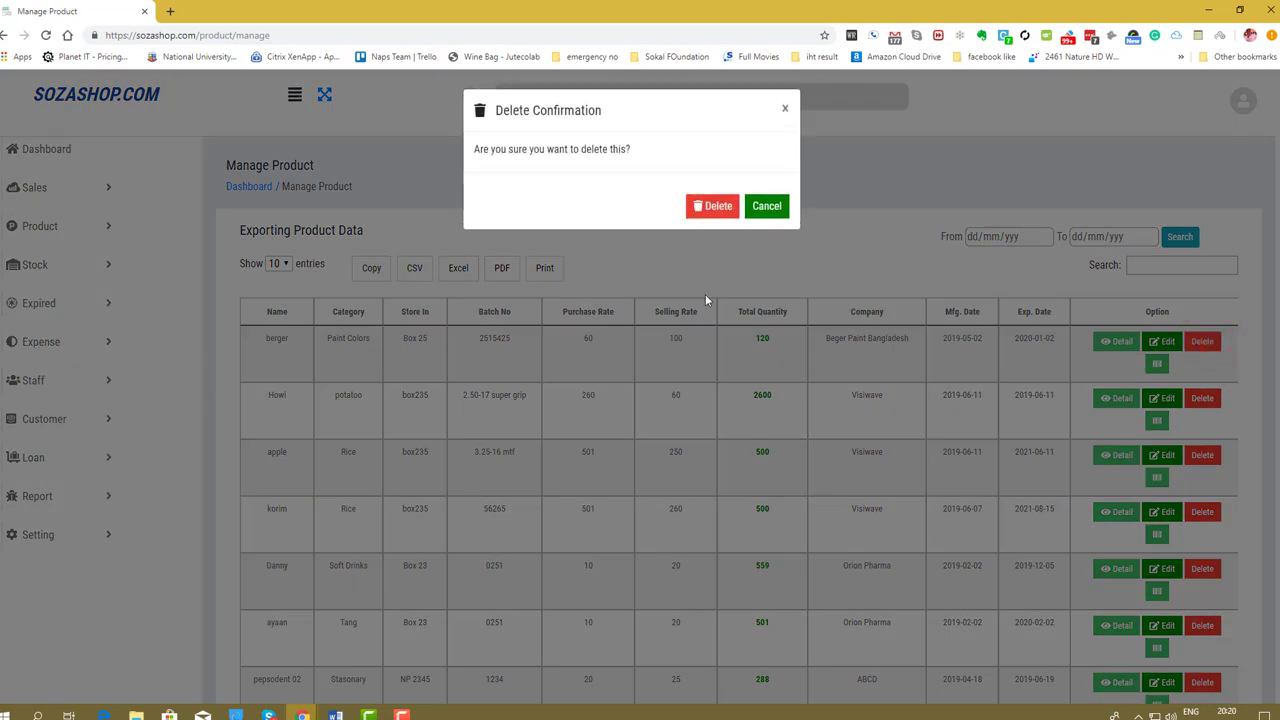
pyautogui.click(767, 206)
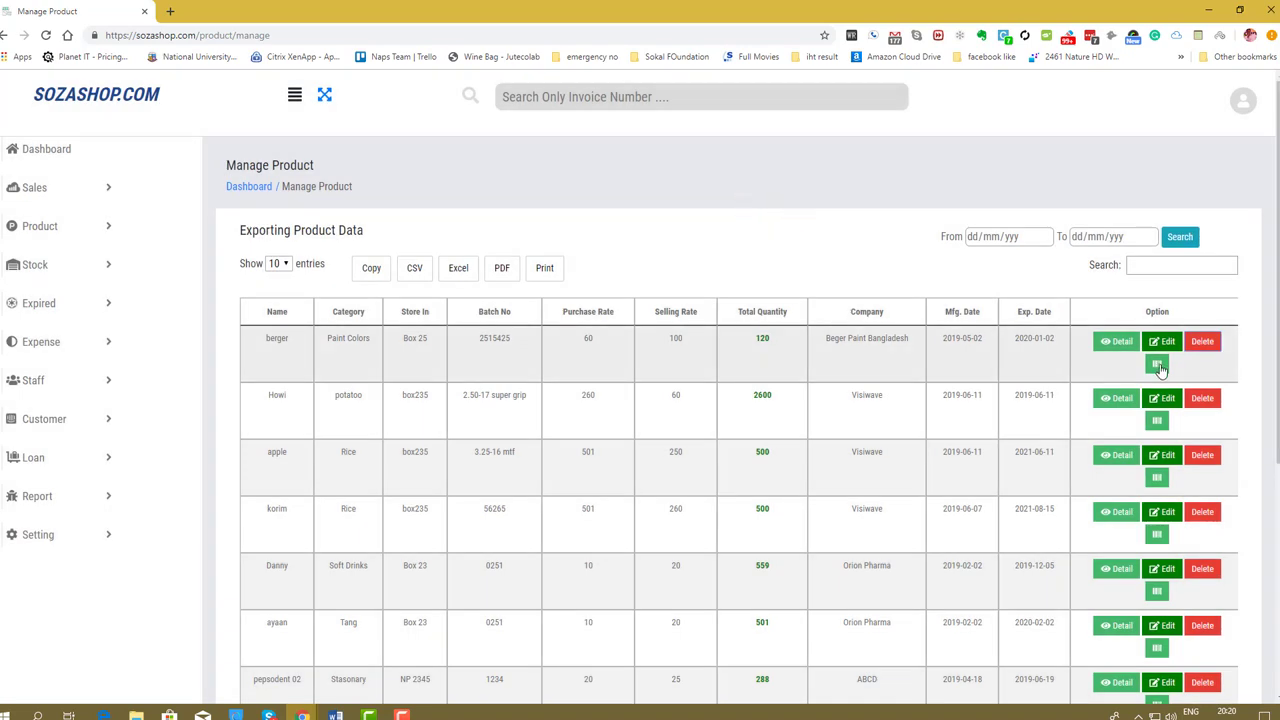
pyautogui.click(1157, 365)
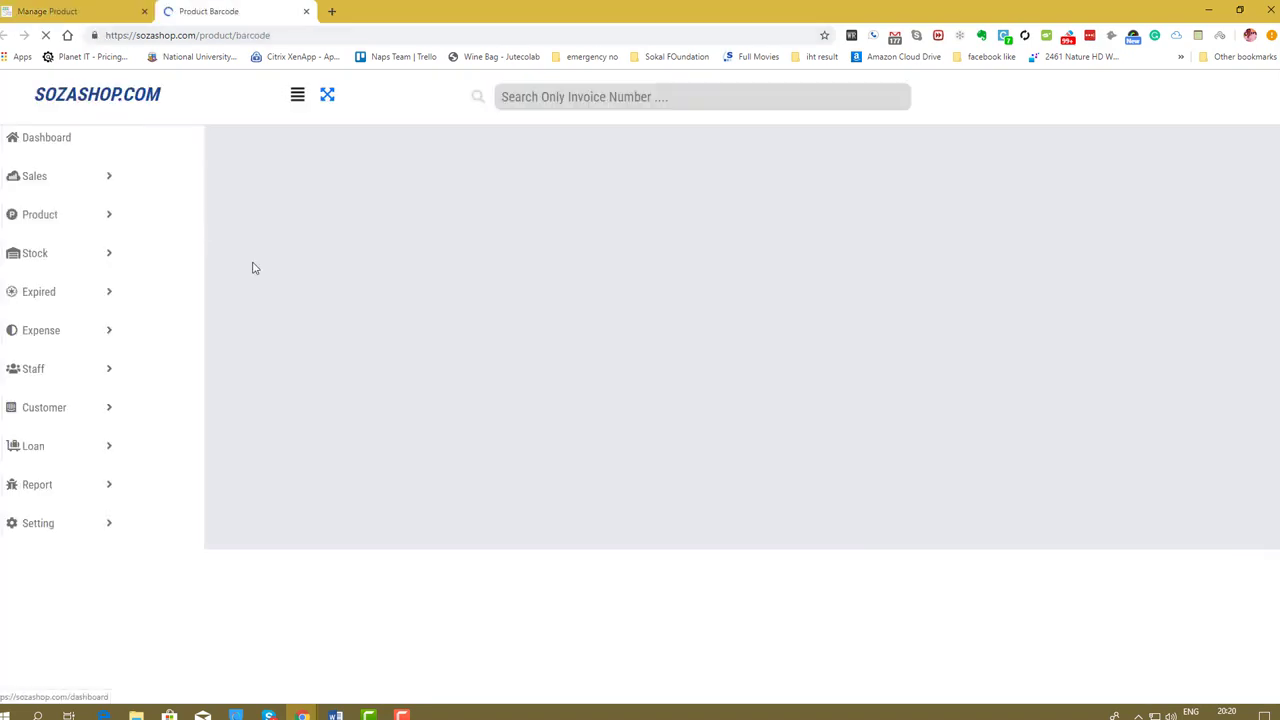
pyautogui.hotkey('ctrl', 'shift', 'Tab')
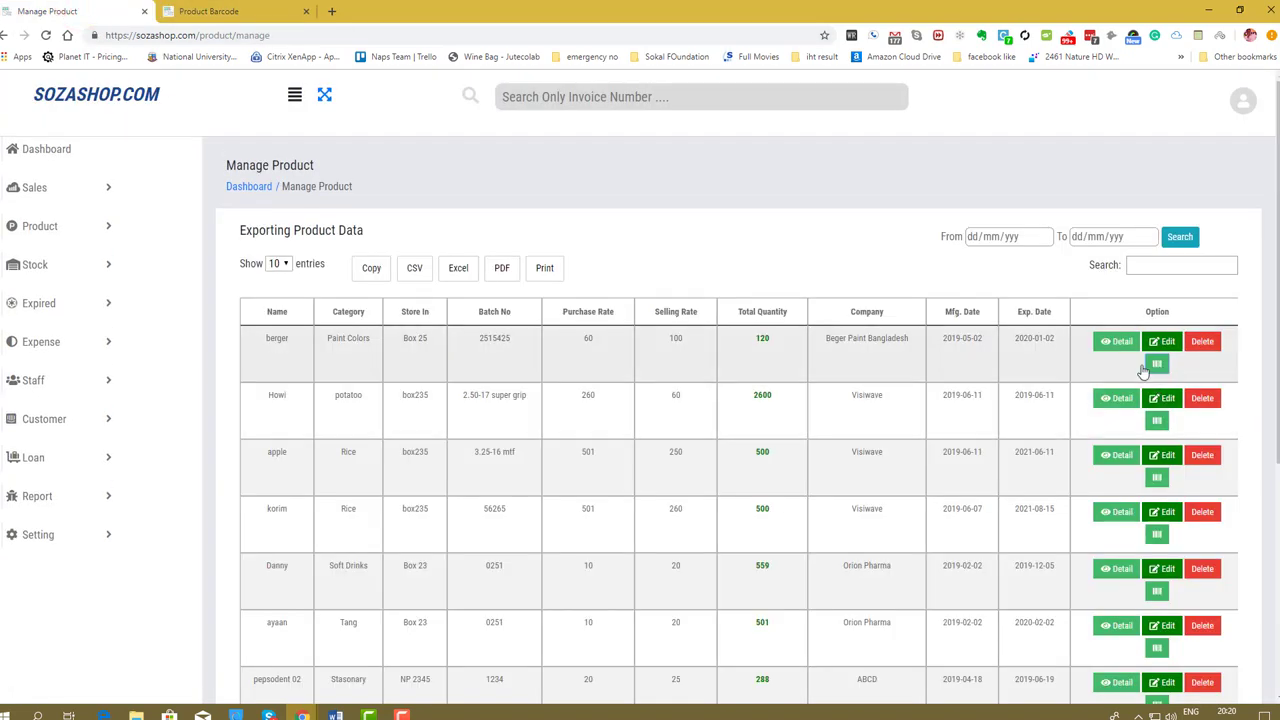
pyautogui.click(213, 11)
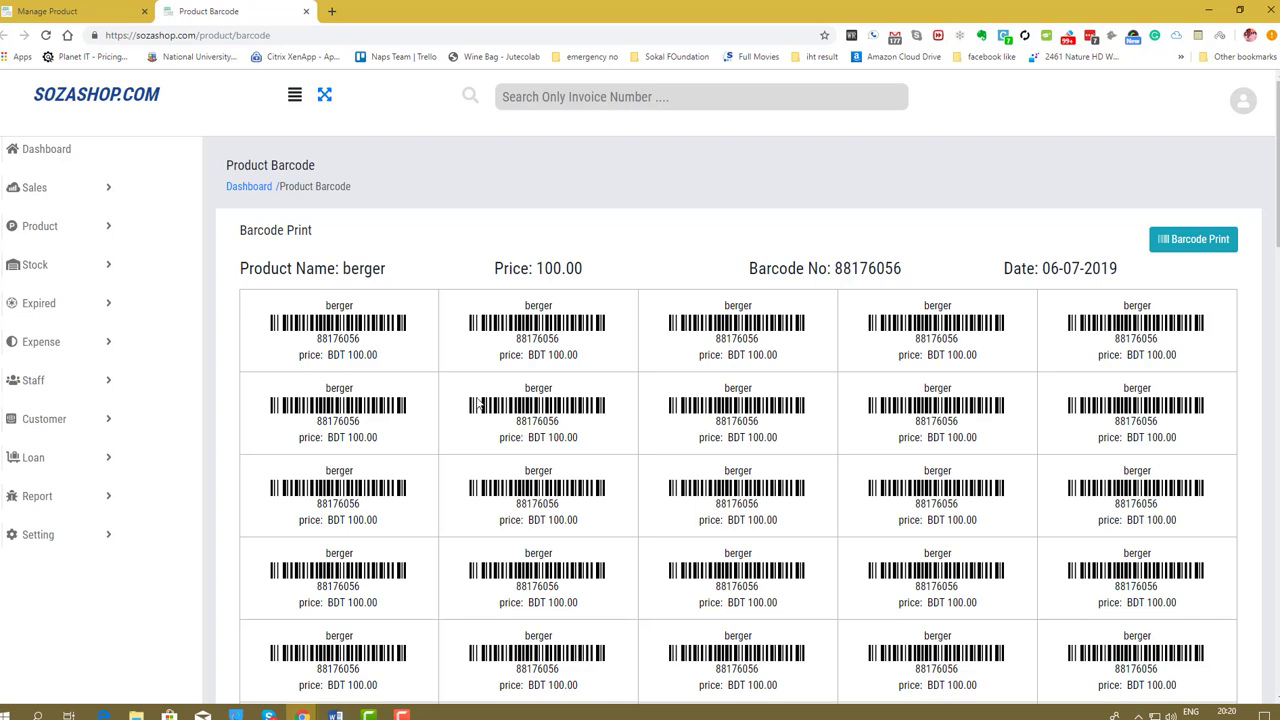
# Preview berger's barcode labels for printing, cancel, and return to the Manage Product tab.
pyautogui.moveTo(393, 363); pyautogui.dragTo(280, 305)
pyautogui.click(336, 294)
pyautogui.scroll(-5, 486, 420)
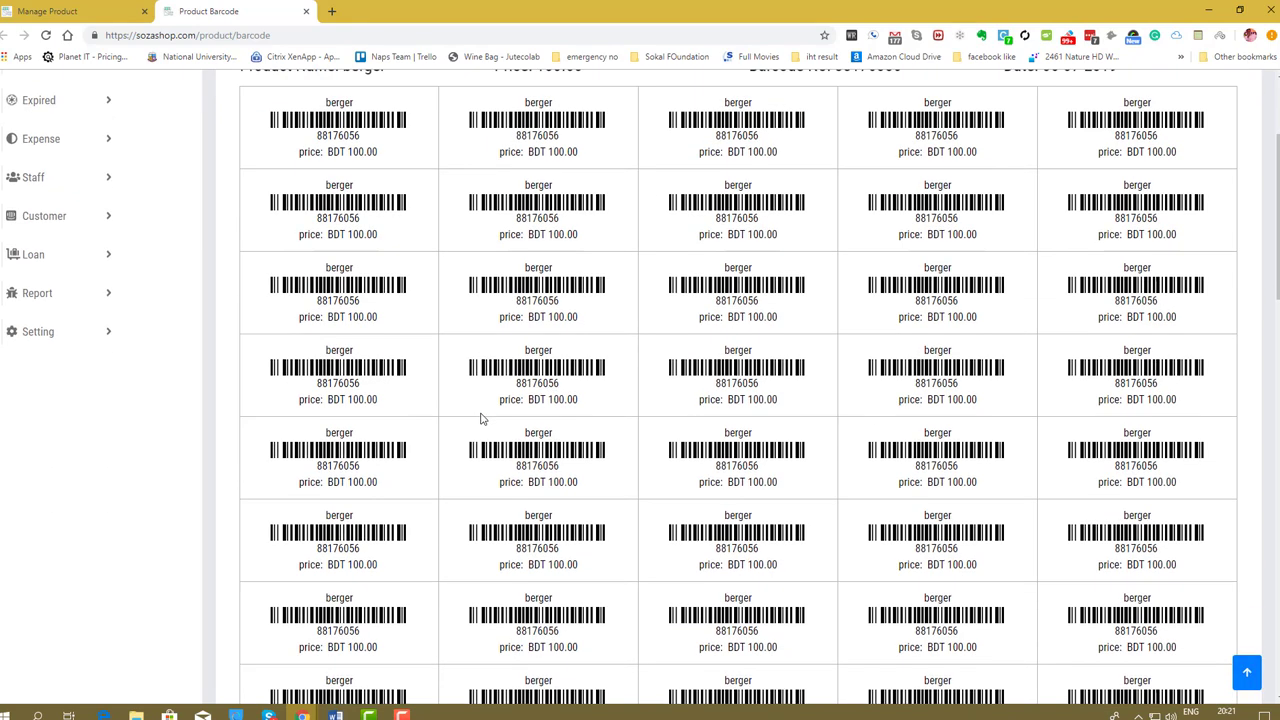
pyautogui.scroll(5, 480, 420)
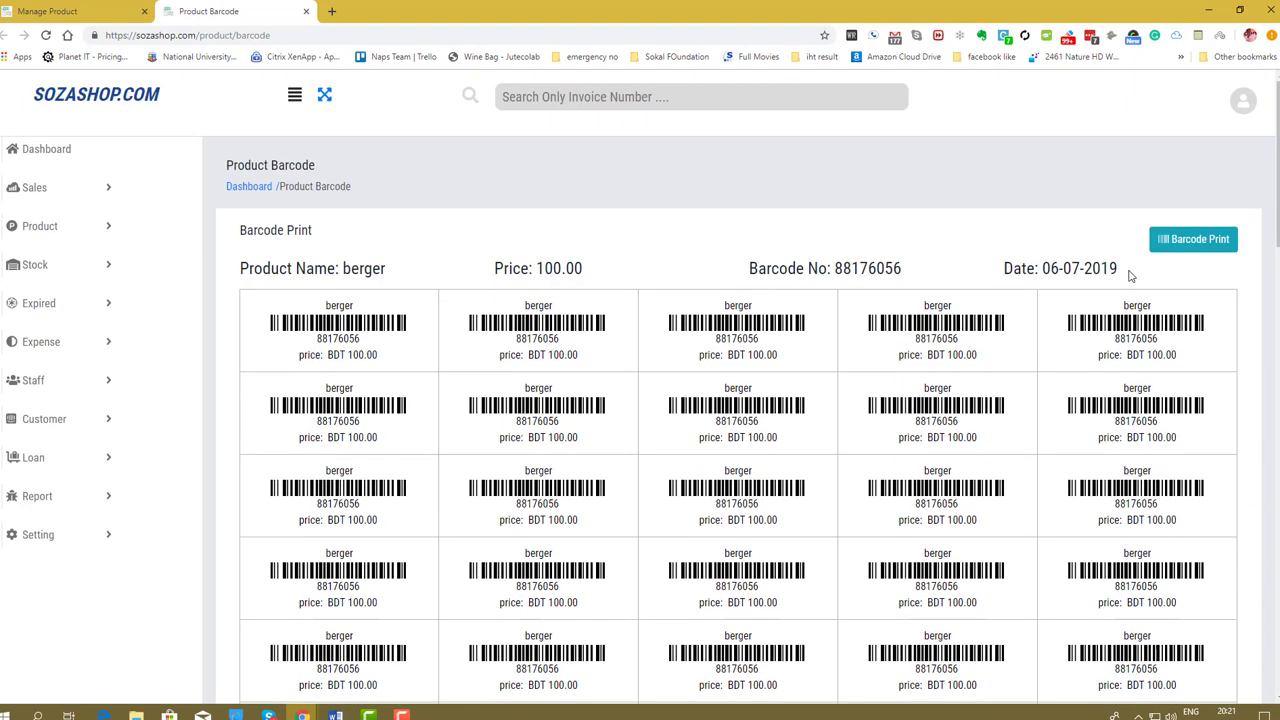
pyautogui.click(1197, 245)
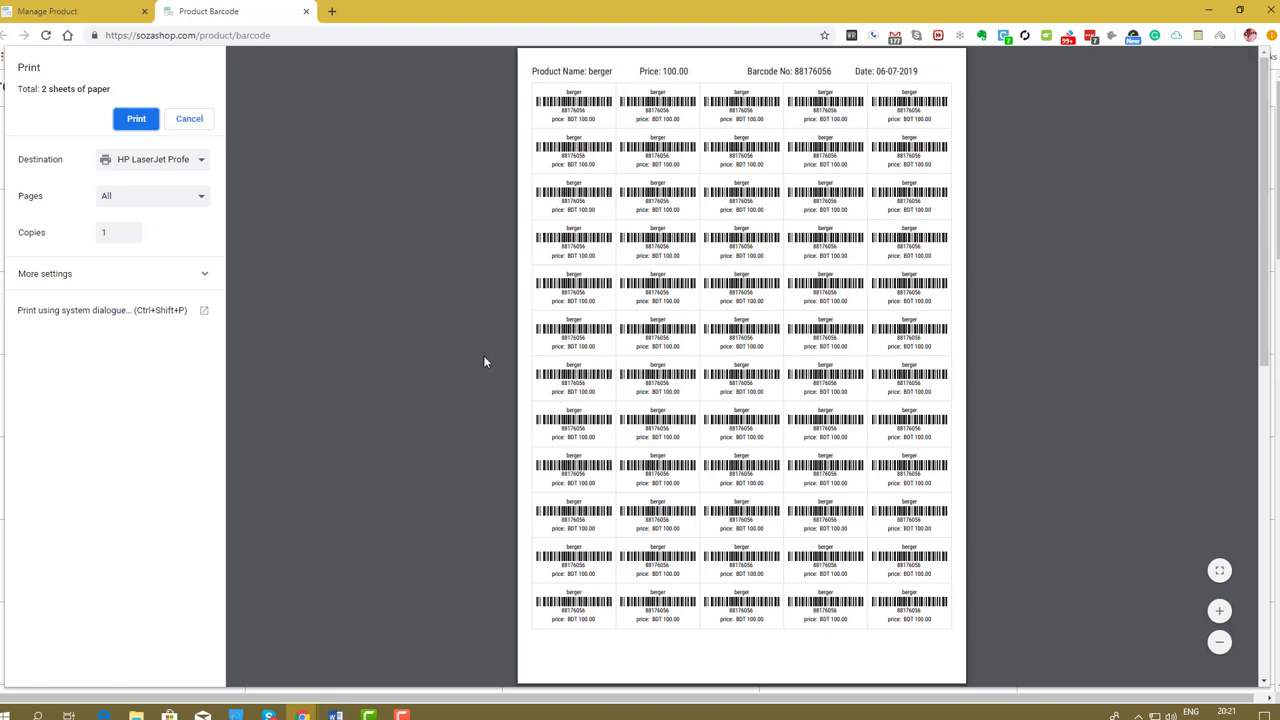
pyautogui.click(191, 117)
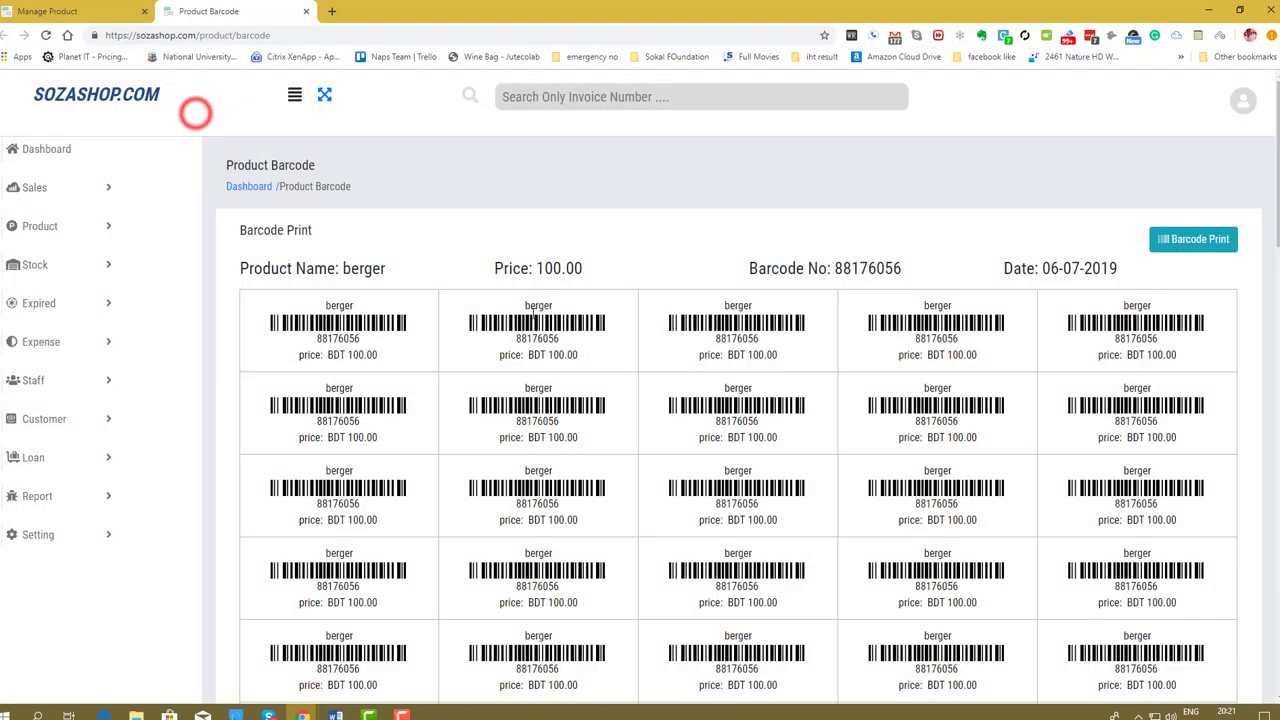
pyautogui.click(95, 10)
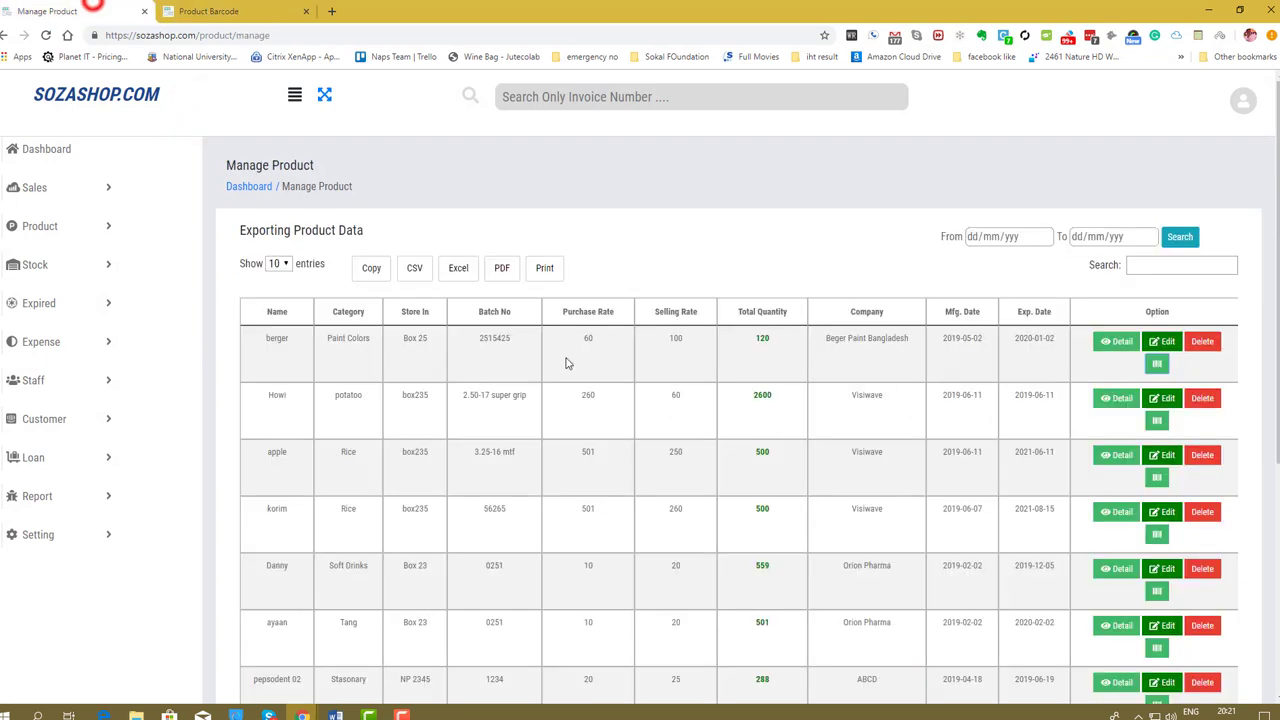
# Inspect berger's purchase rate of 60 and the purchase rate total BDT 31,313,769.00.
pyautogui.scroll(-3, 757, 484)
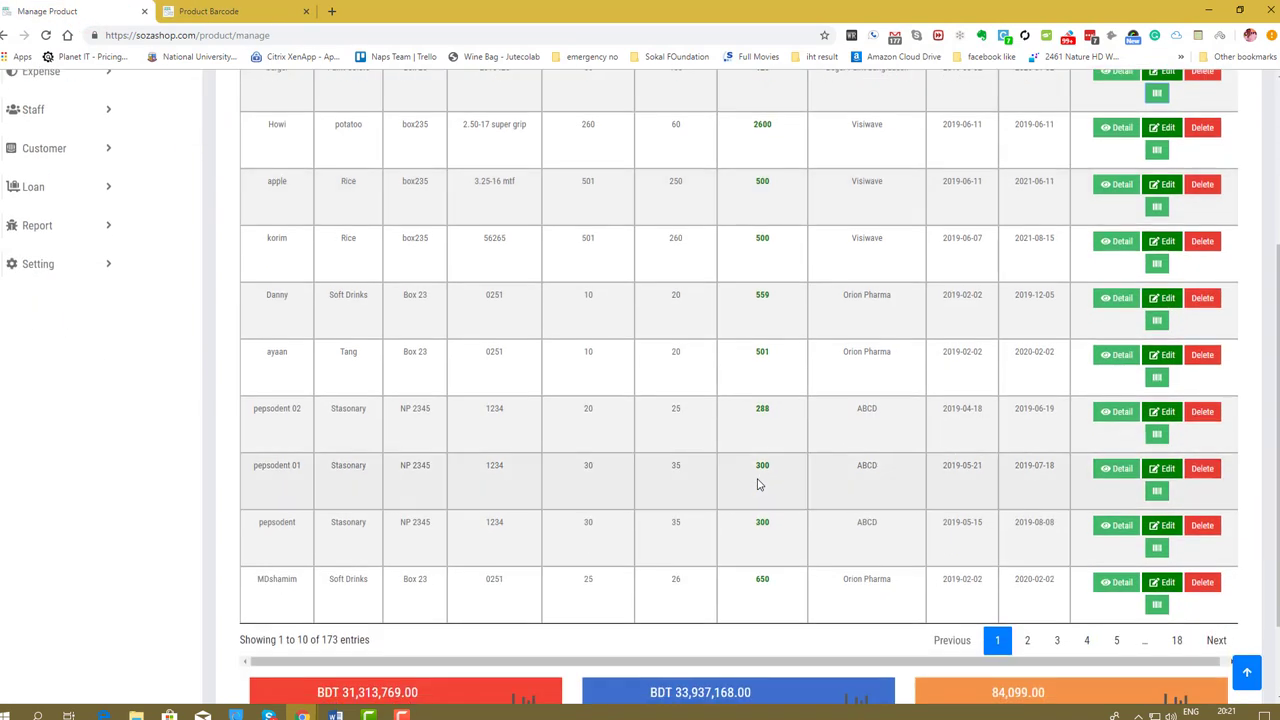
pyautogui.scroll(-2, 757, 484)
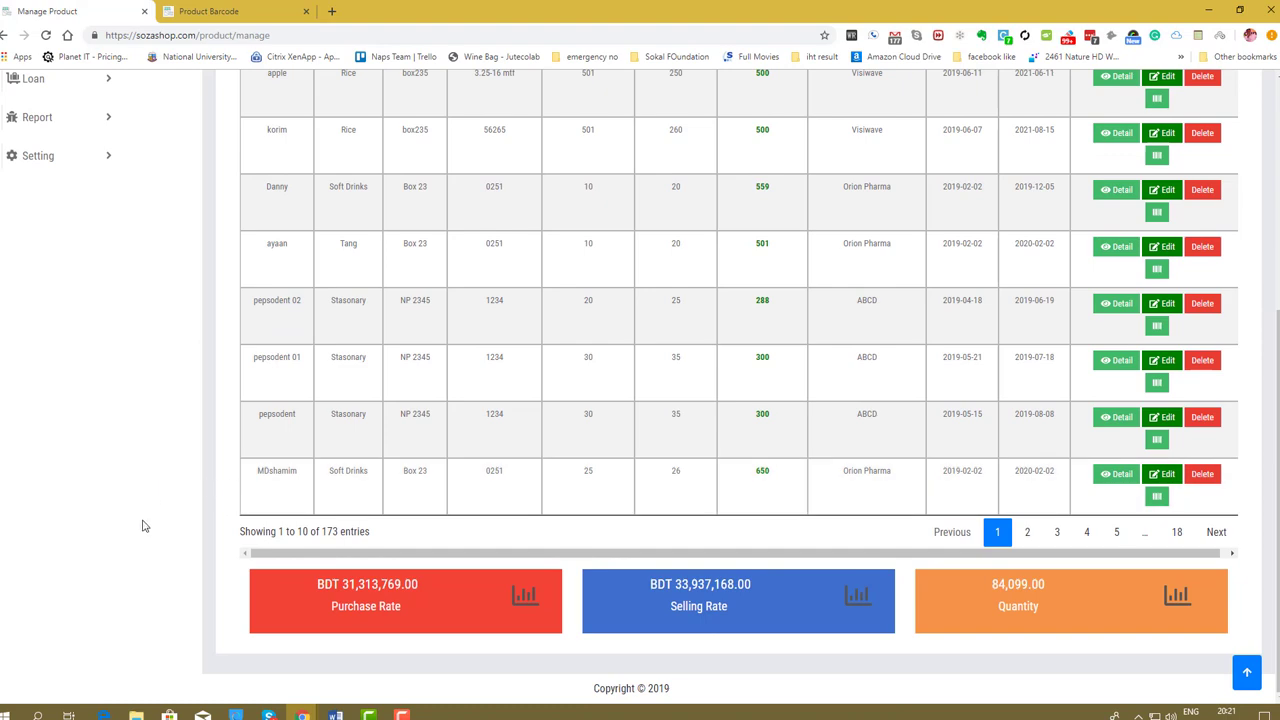
pyautogui.moveTo(407, 606); pyautogui.dragTo(335, 584)
pyautogui.scroll(4, 540, 300)
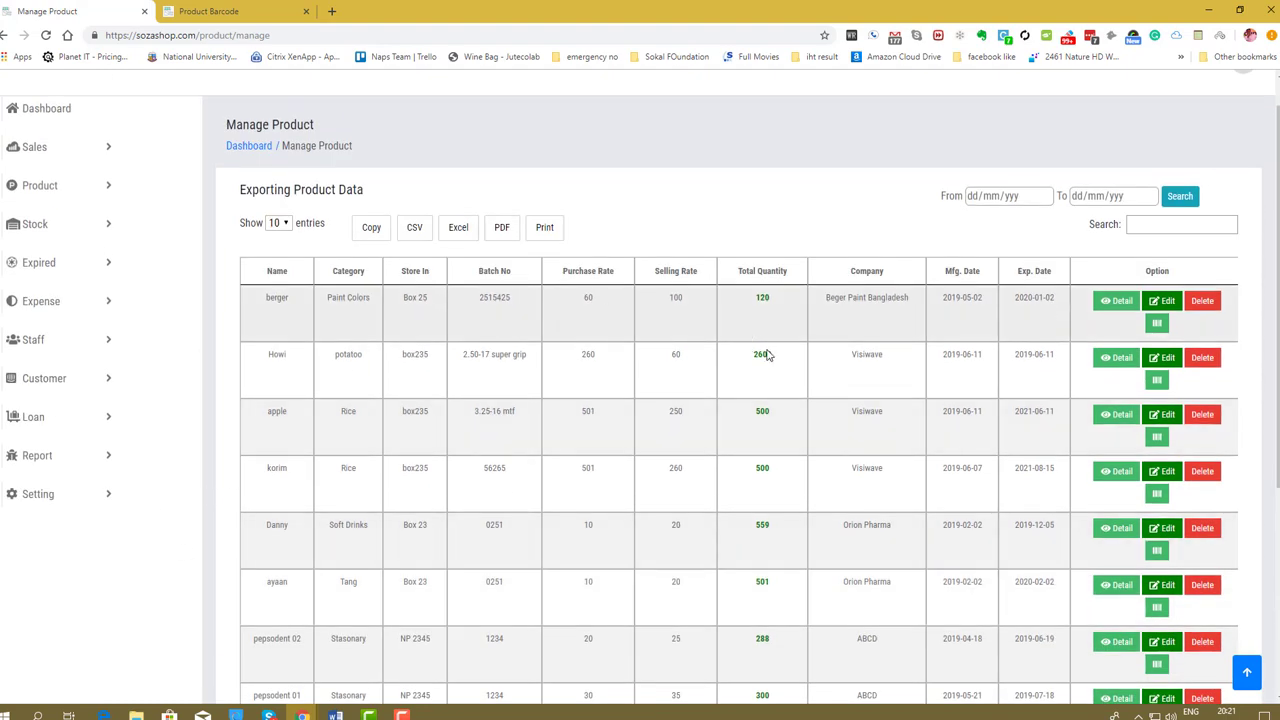
pyautogui.doubleClick(596, 298)
pyautogui.scroll(-1, 600, 400)
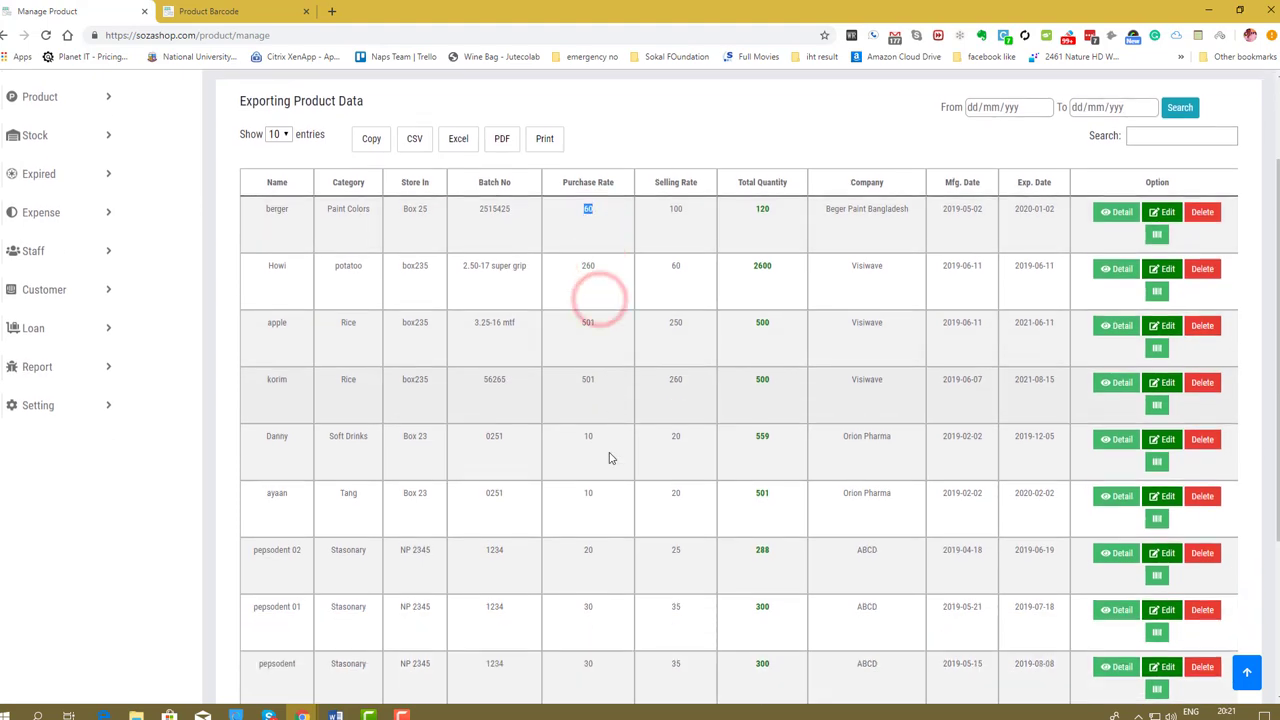
pyautogui.scroll(-5, 611, 457)
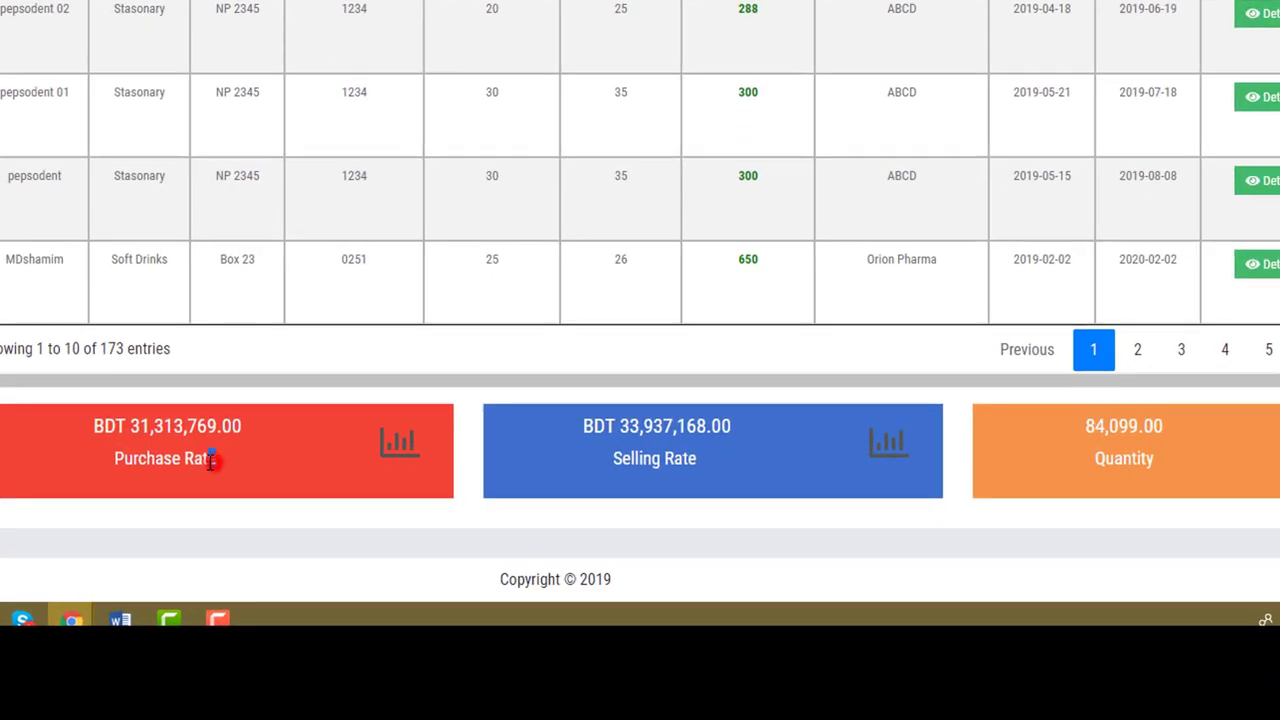
pyautogui.tripleClick(210, 460)
pyautogui.click(238, 458)
# Check the selling rate total BDT 33,937,168.00 and the total quantity 84,099.00.
pyautogui.click(729, 463)
pyautogui.moveTo(232, 458); pyautogui.dragTo(205, 452)
pyautogui.tripleClick(232, 458)
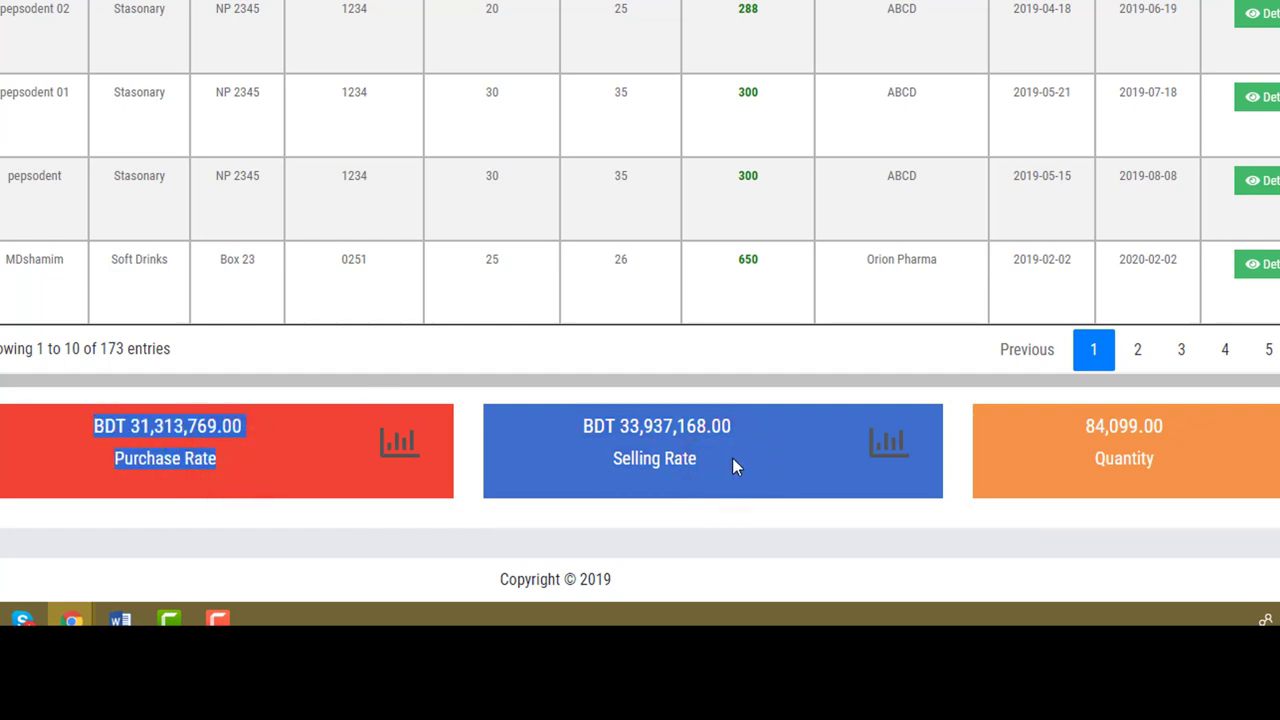
pyautogui.click(166, 440)
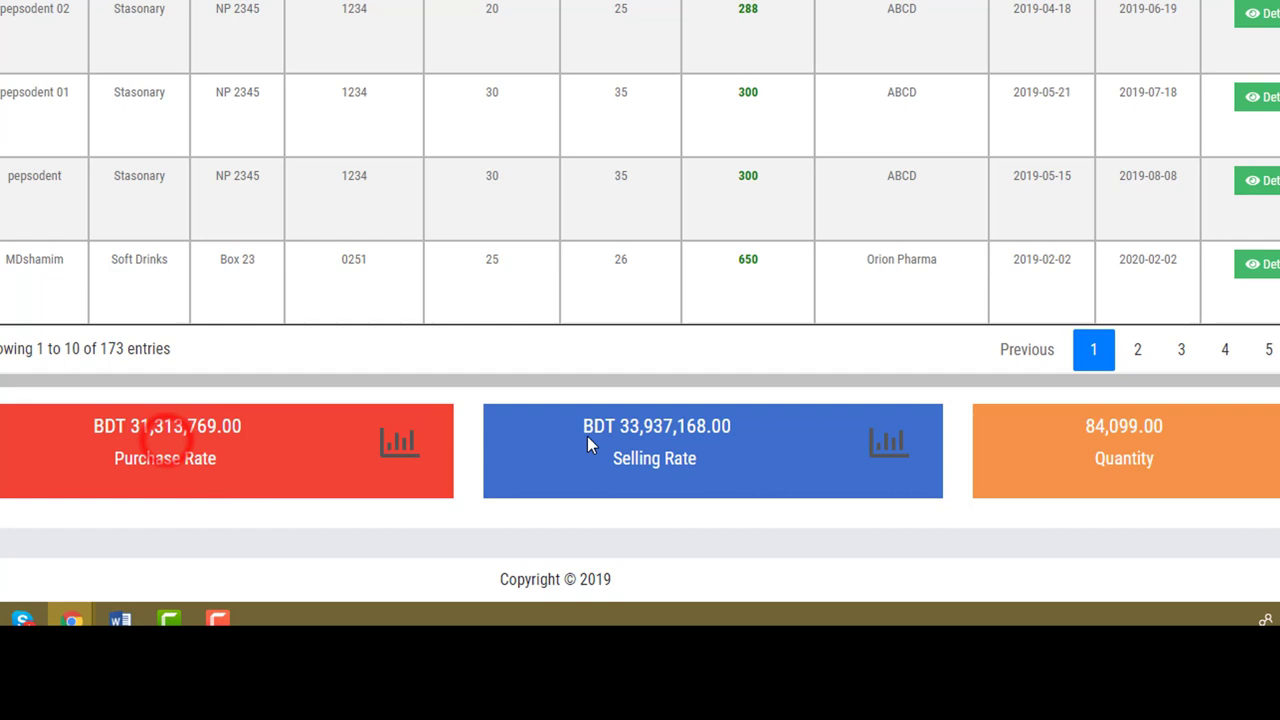
pyautogui.click(717, 466)
pyautogui.click(135, 435)
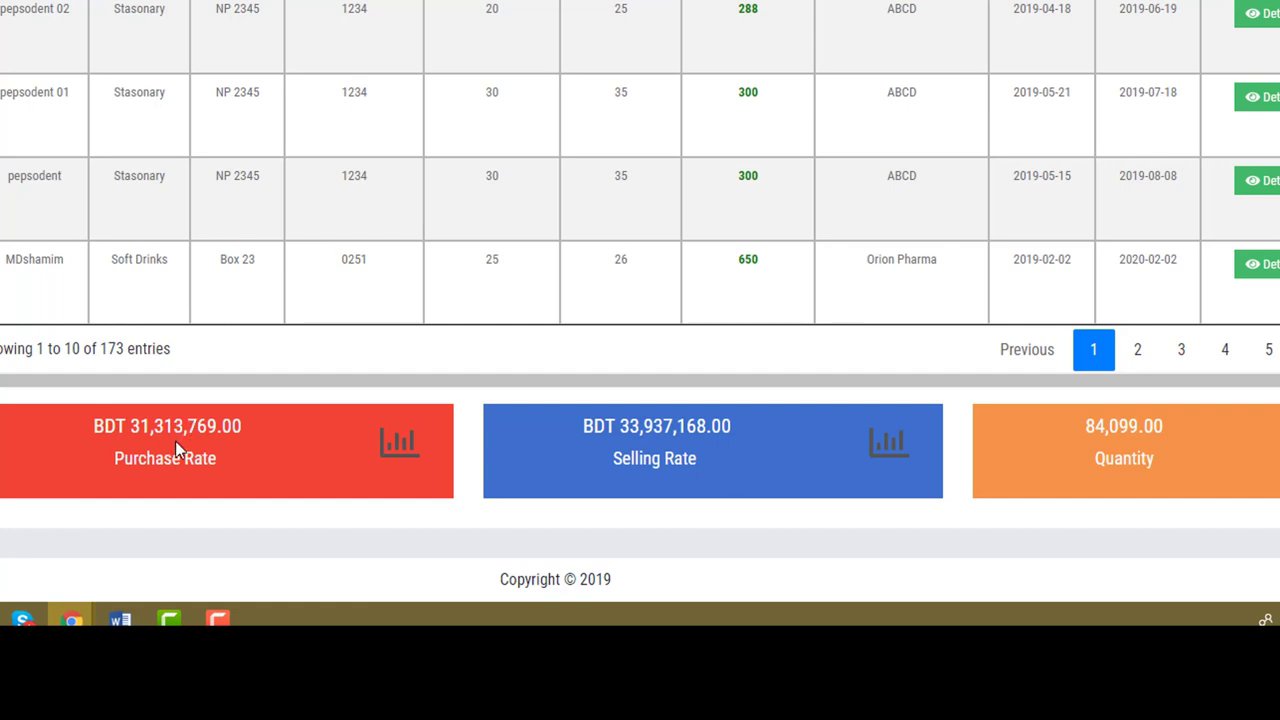
pyautogui.click(718, 468)
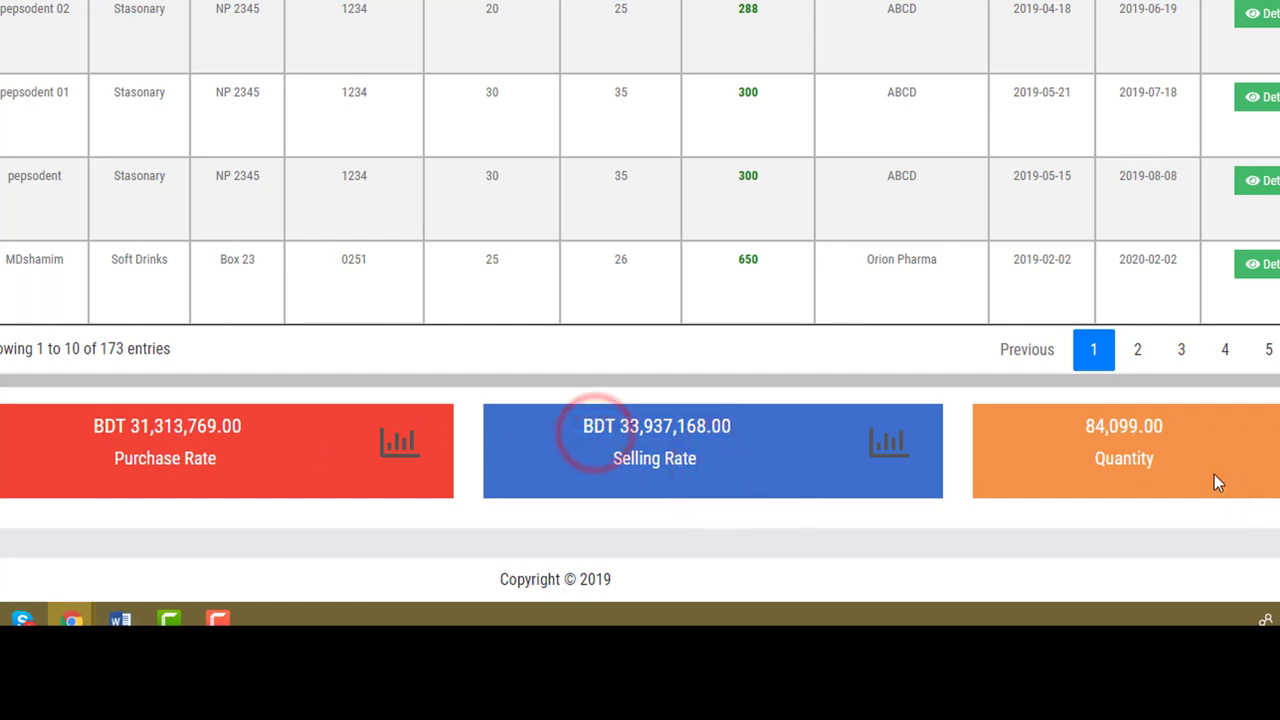
pyautogui.moveTo(1166, 458); pyautogui.dragTo(1072, 430)
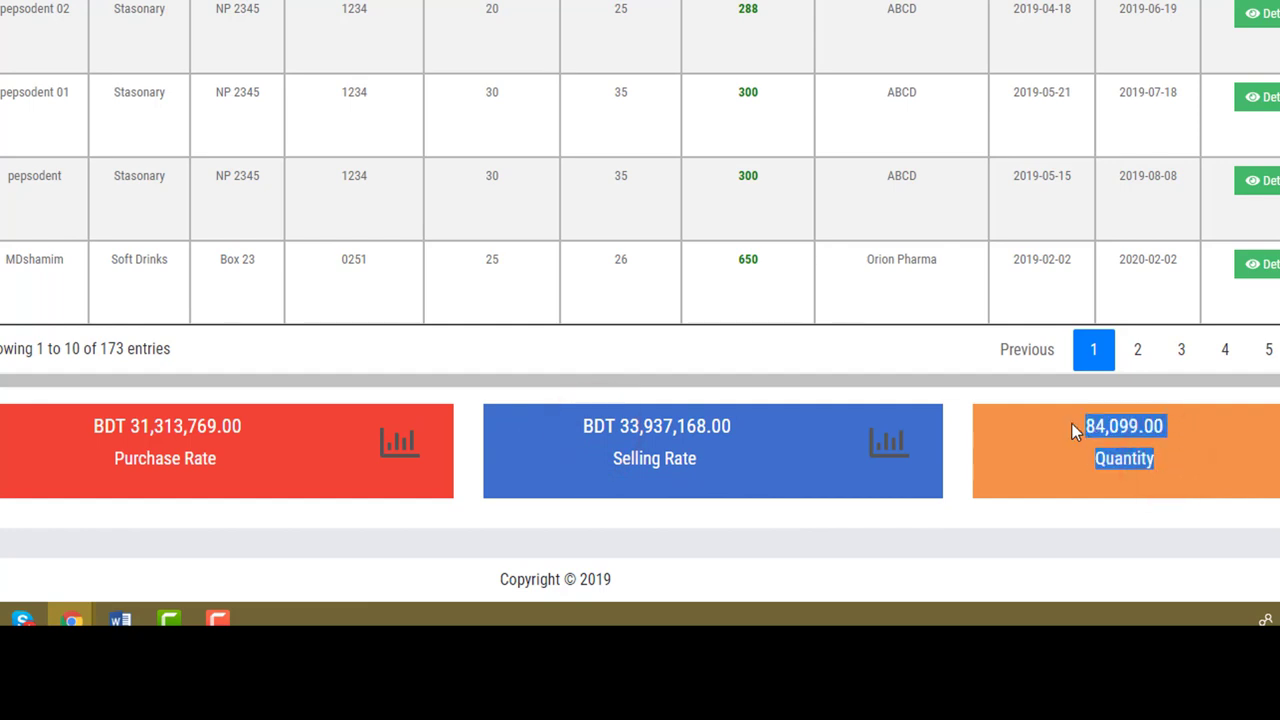
pyautogui.click(1100, 446)
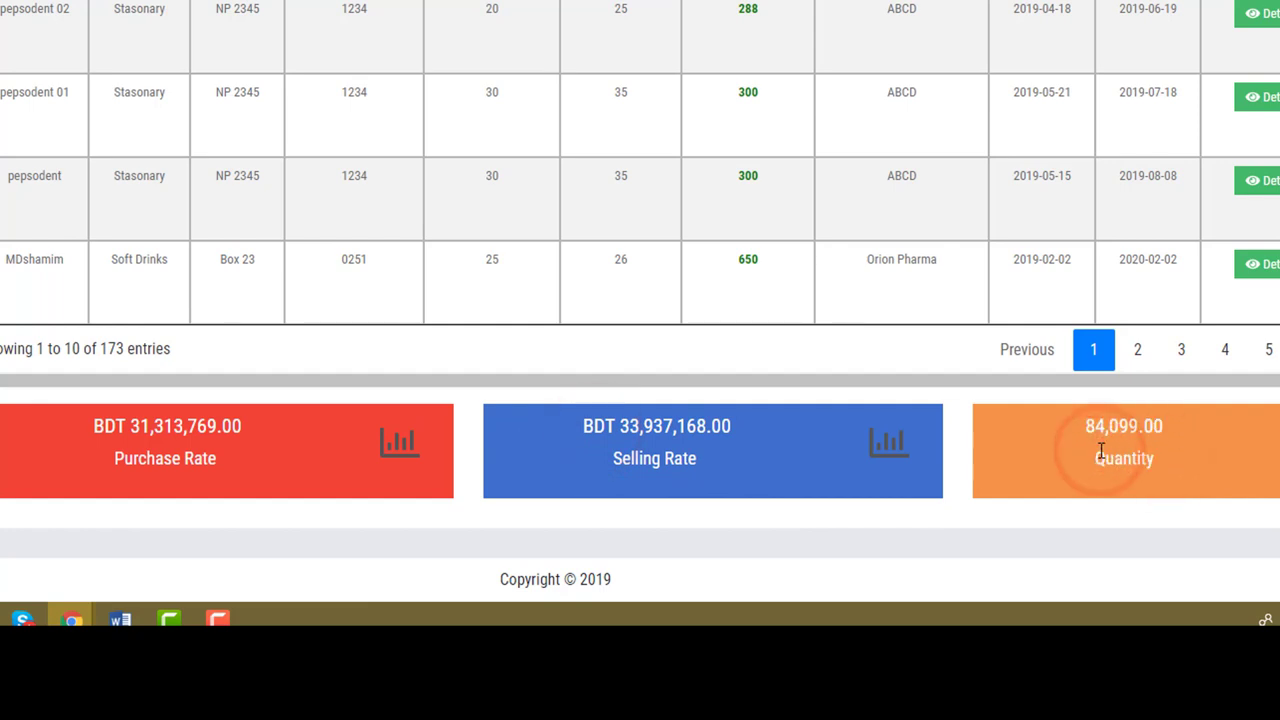
pyautogui.moveTo(1164, 430); pyautogui.dragTo(1088, 438)
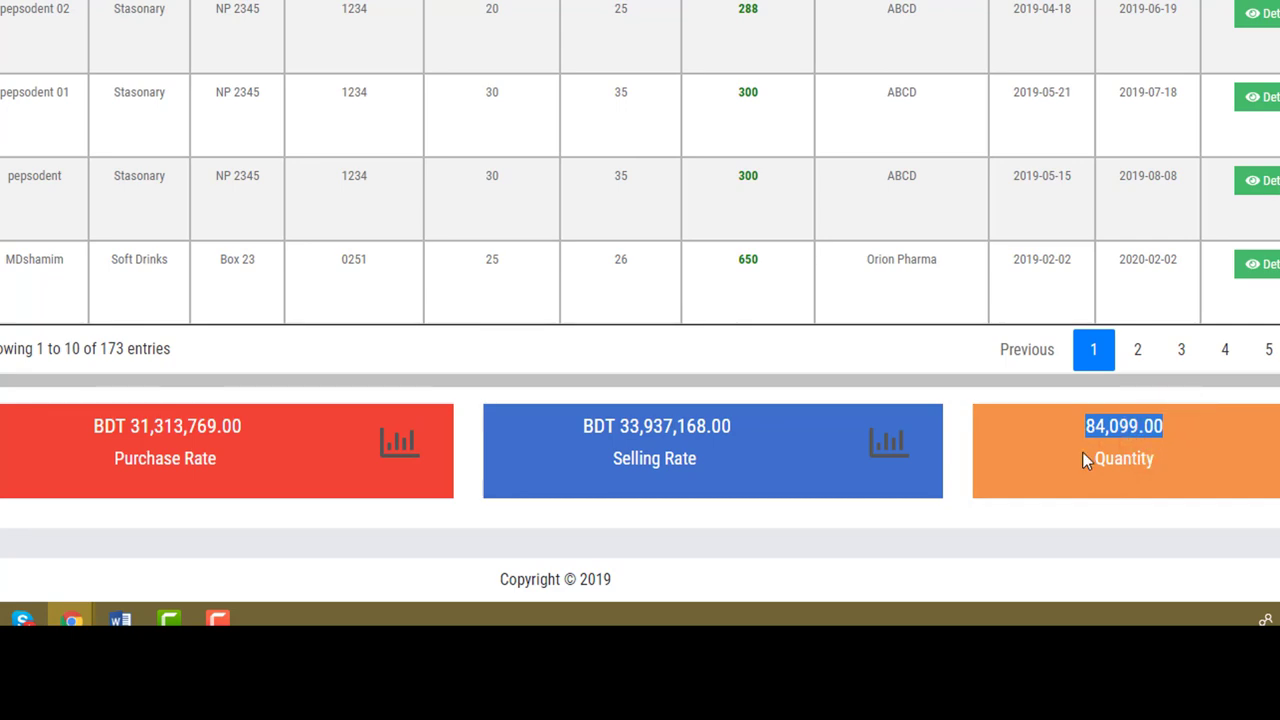
pyautogui.scroll(10, 1082, 458)
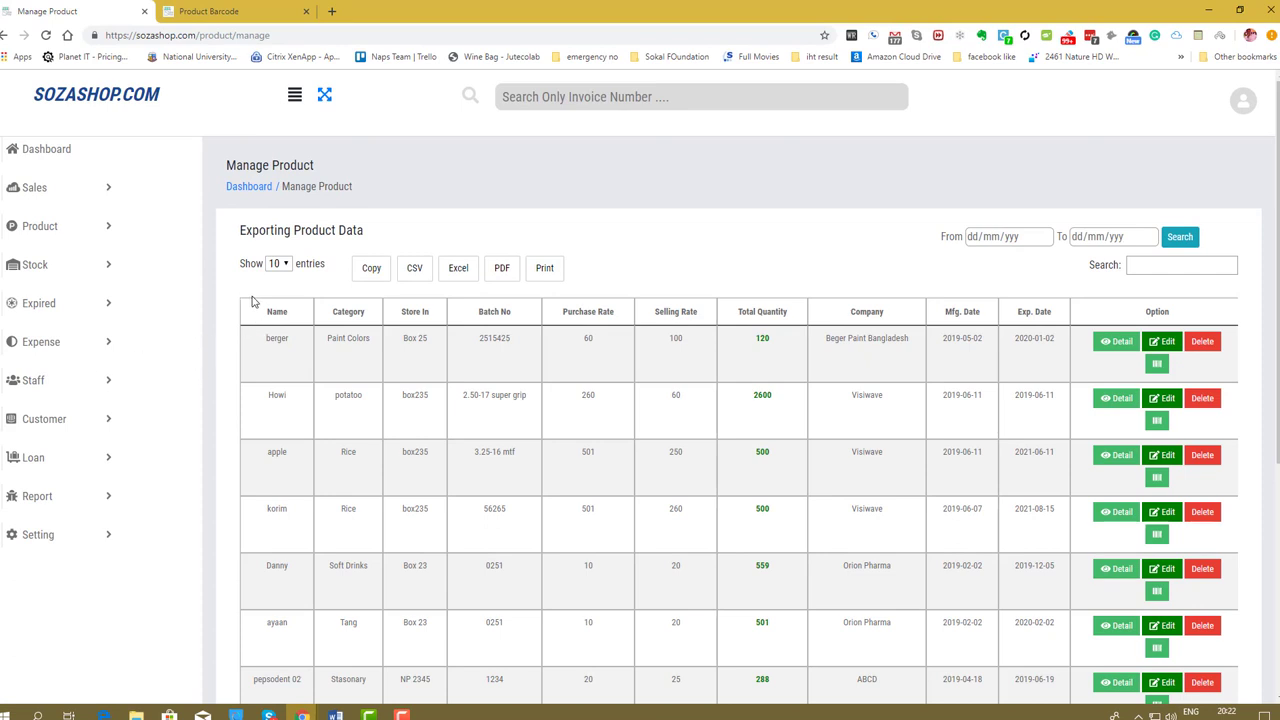
# Close the Product Barcode tab.
pyautogui.click(306, 11)
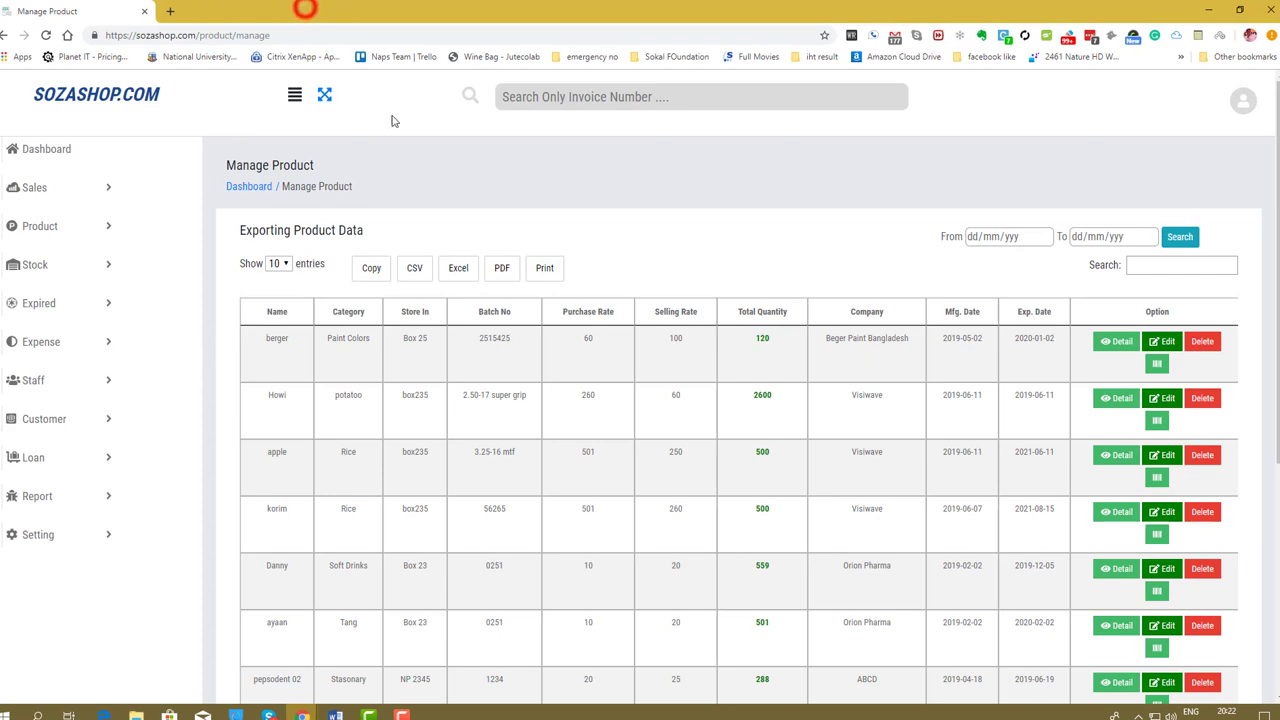
pyautogui.click(603, 220)
pyautogui.scroll(-3, 420, 495)
pyautogui.scroll(3, 427, 550)
pyautogui.click(580, 223)
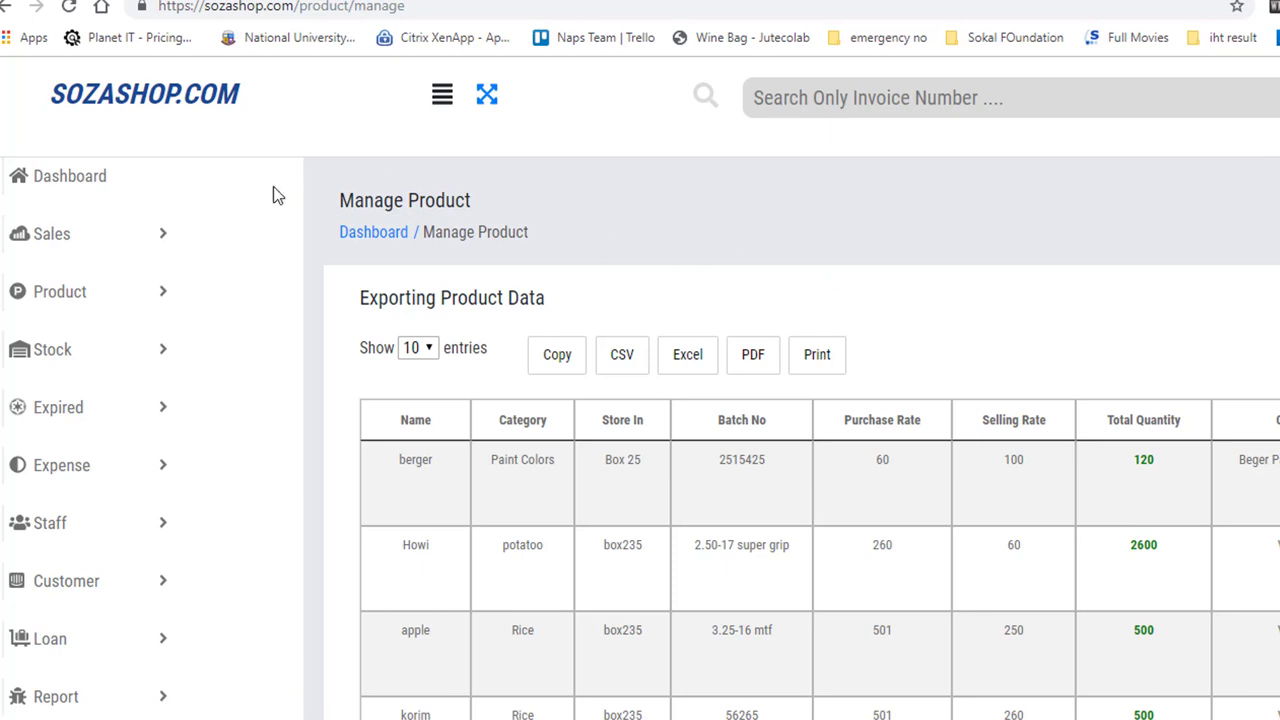
# Open a blank New Sales form from the Sales menu in a new browser tab.
pyautogui.click(103, 234)
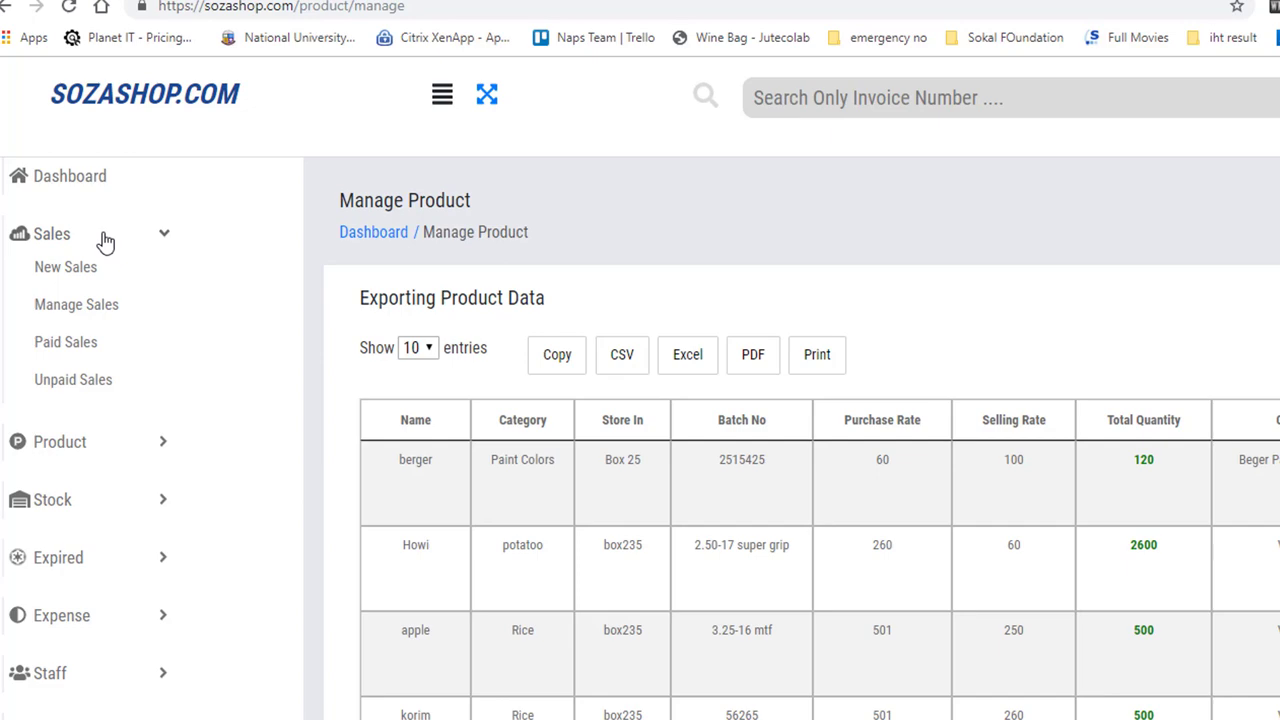
pyautogui.rightClick(80, 265)
pyautogui.click(125, 282)
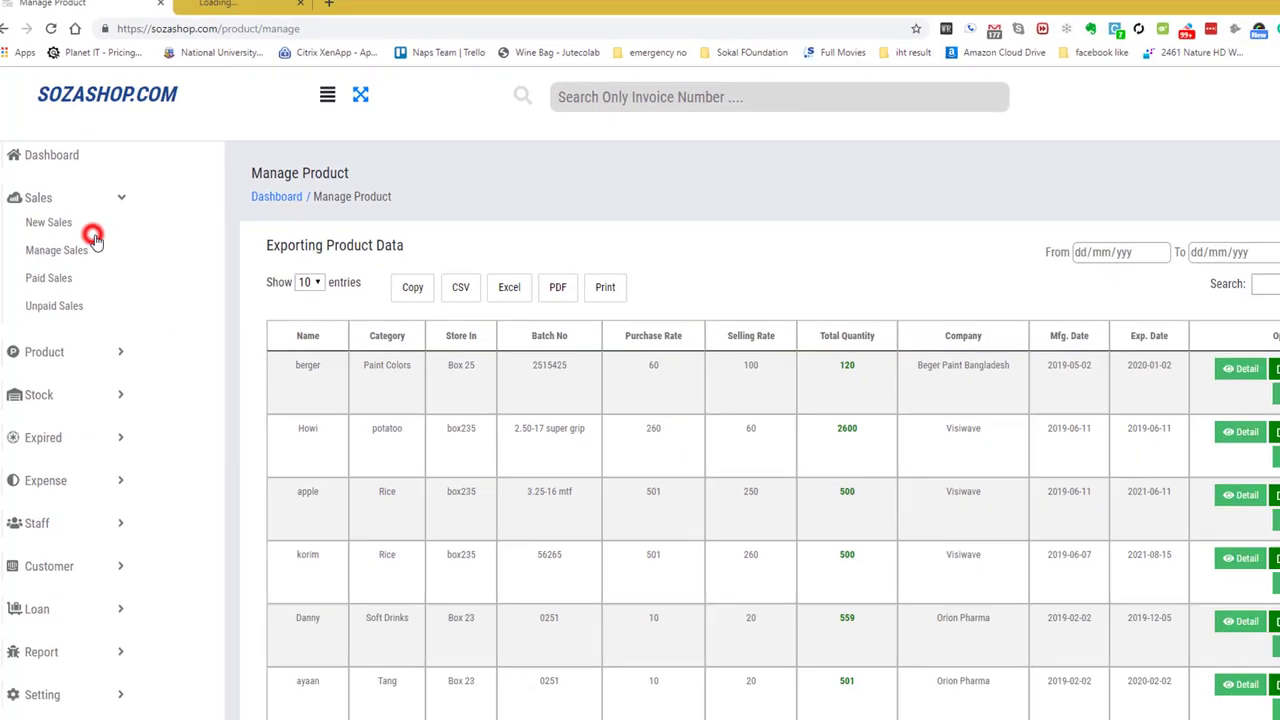
pyautogui.hotkey('ctrl', 'Tab')
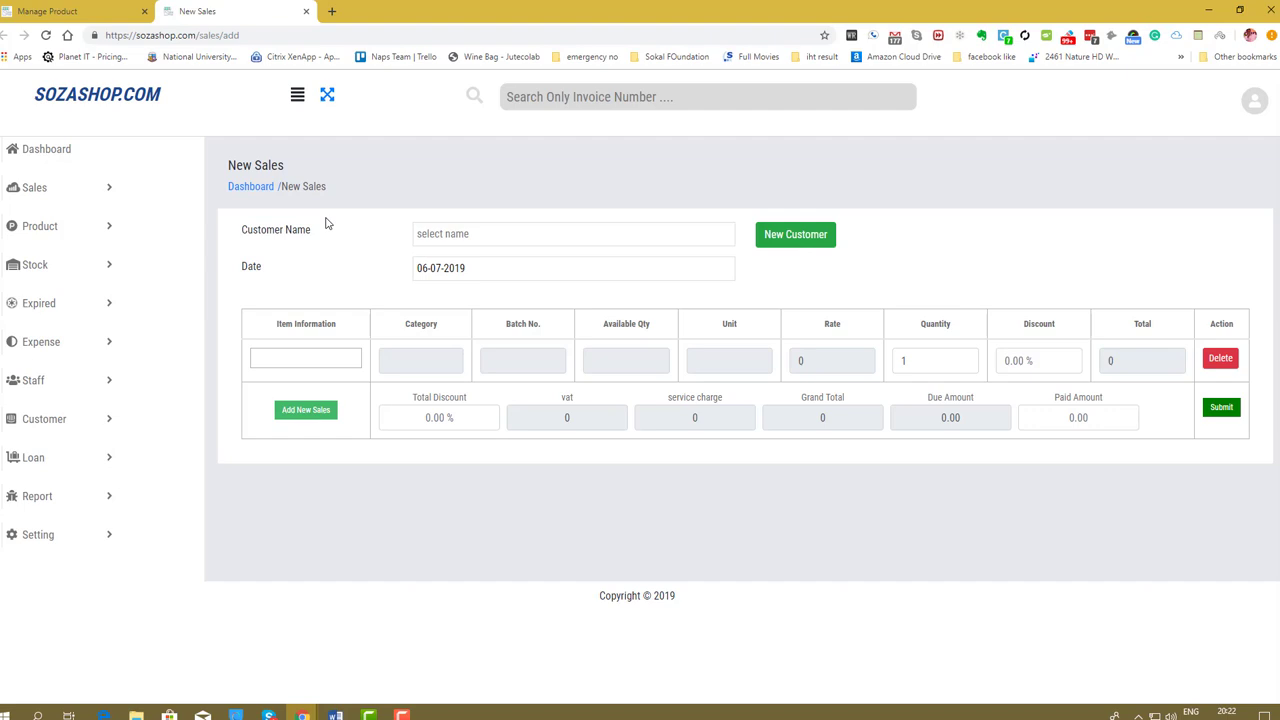
pyautogui.click(446, 234)
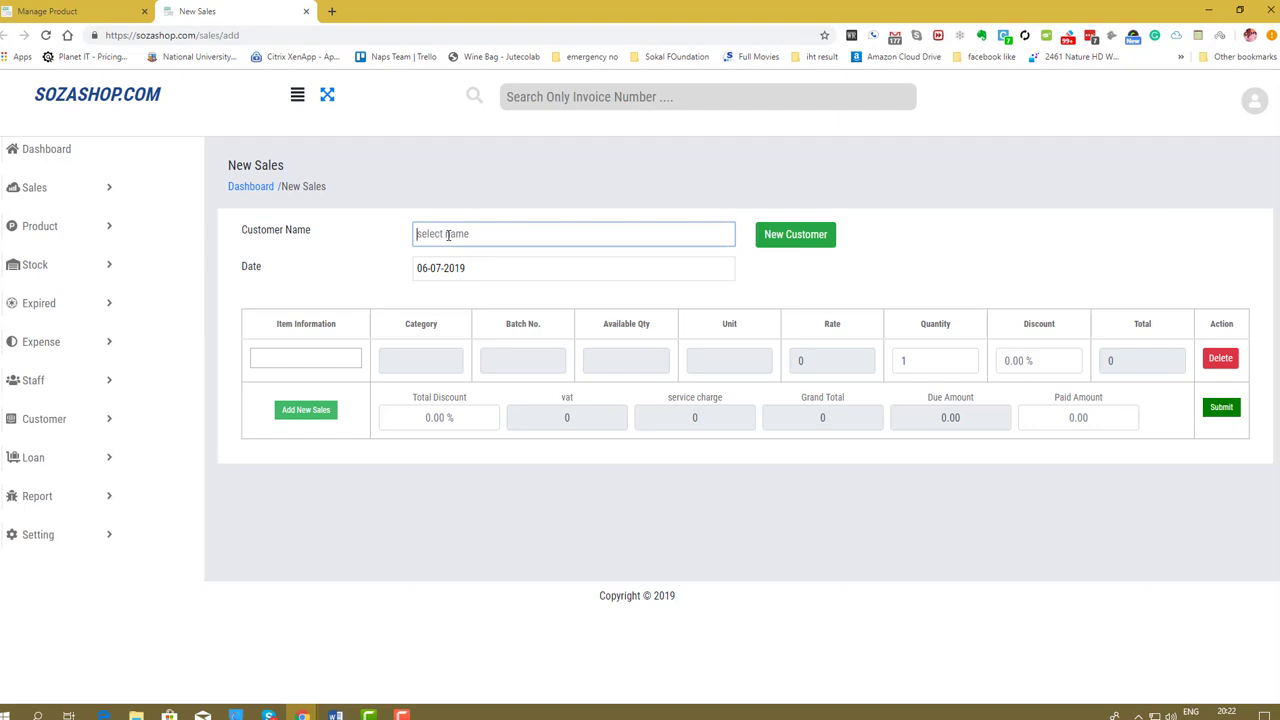
pyautogui.write('s')
pyautogui.press('BackSpace')
pyautogui.write('r')
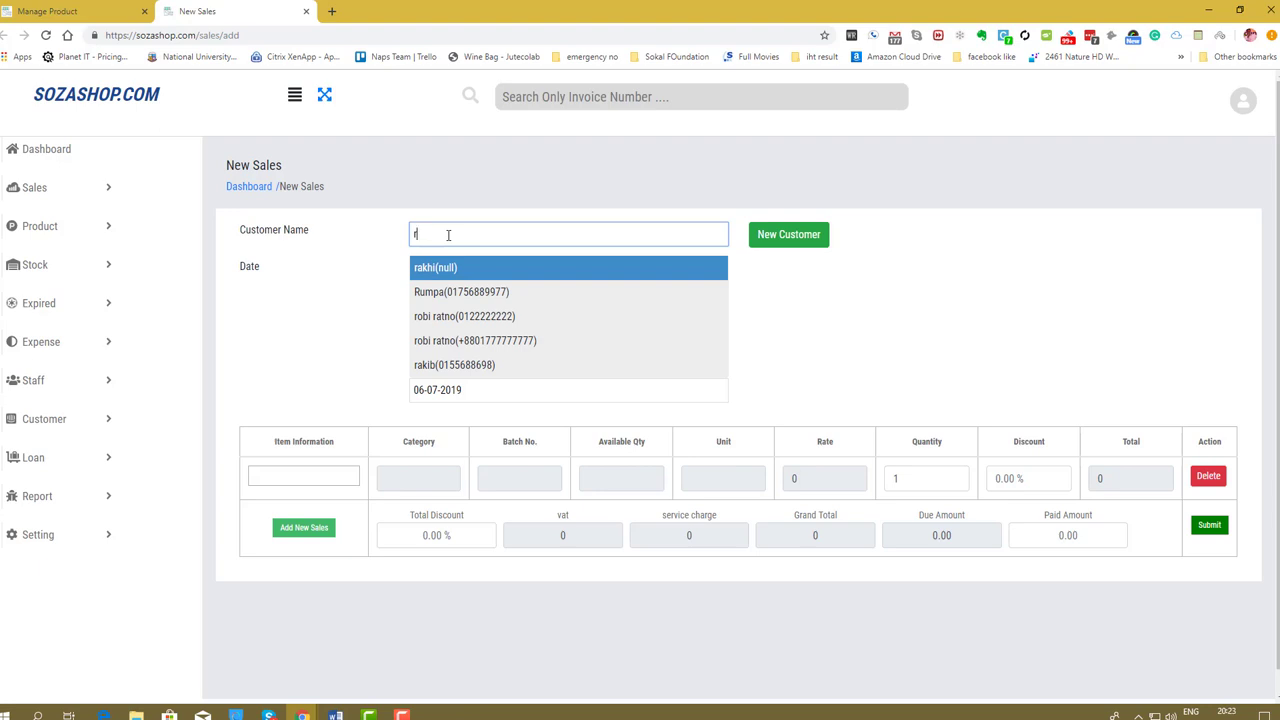
pyautogui.press('BackSpace')
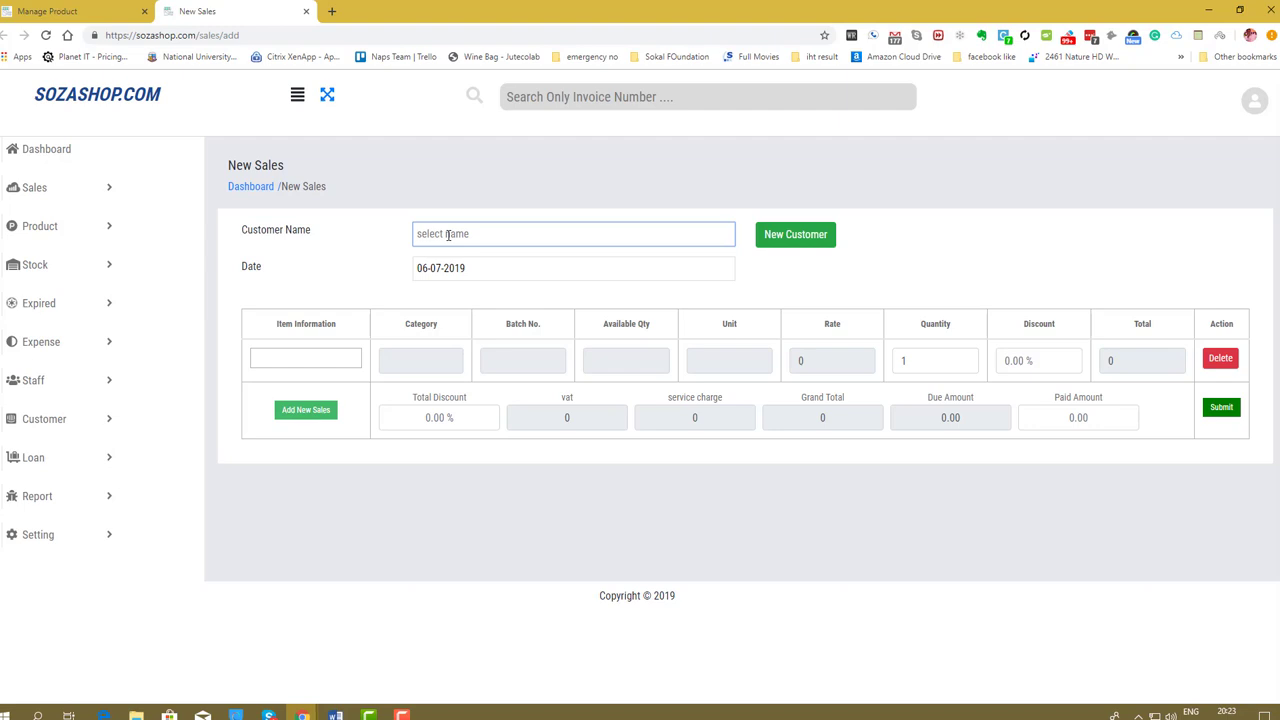
# Add a new customer with full name, mobile number and address, leaving email blank.
pyautogui.click(784, 239)
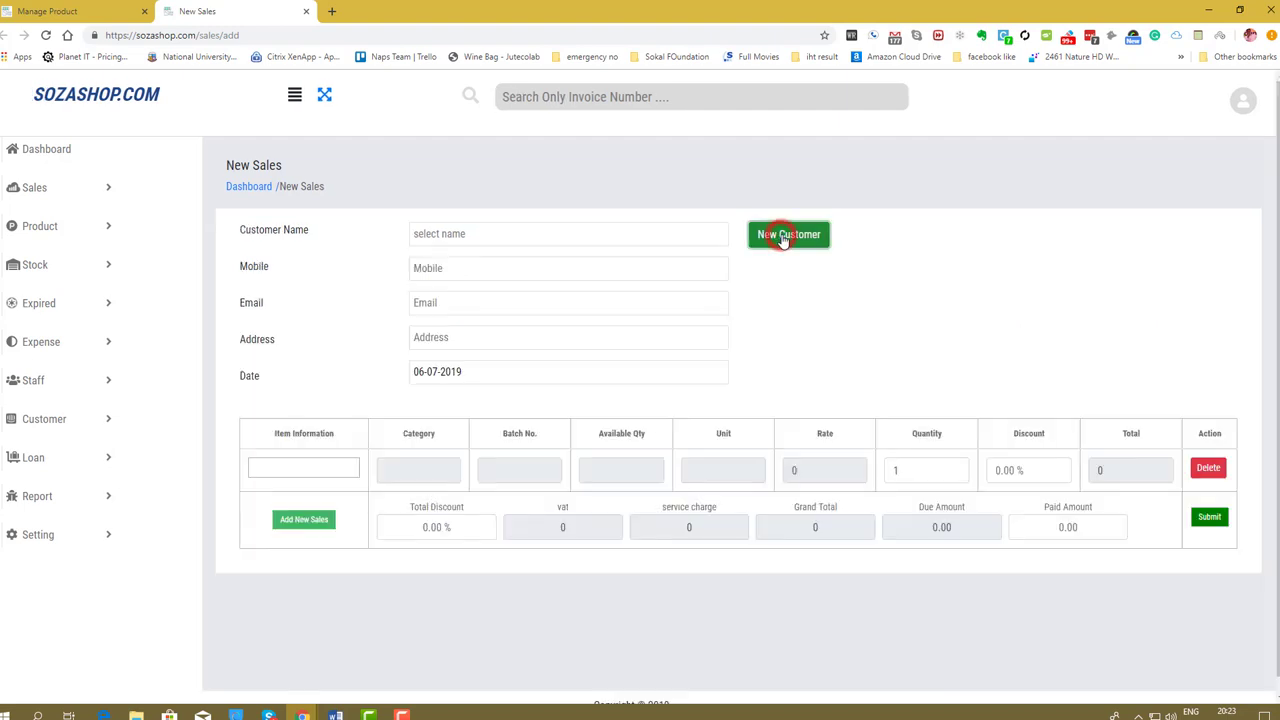
pyautogui.click(595, 234)
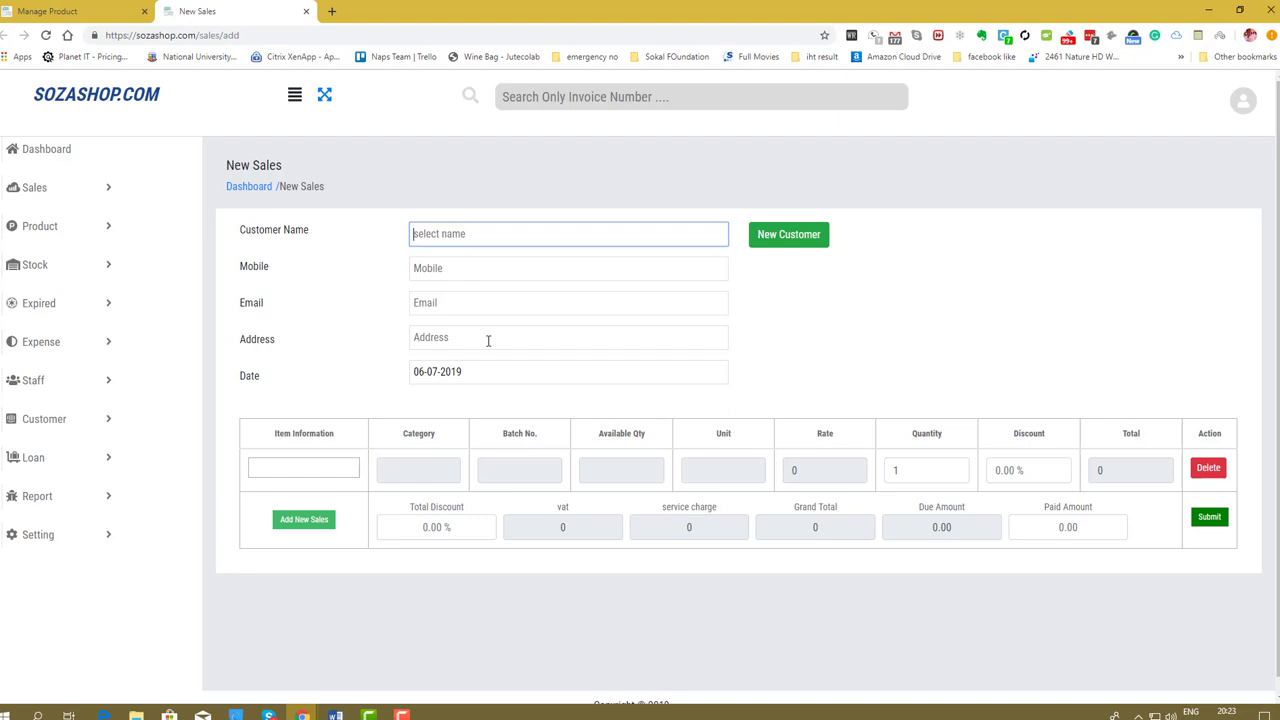
pyautogui.write('shamim')
pyautogui.press('Tab')
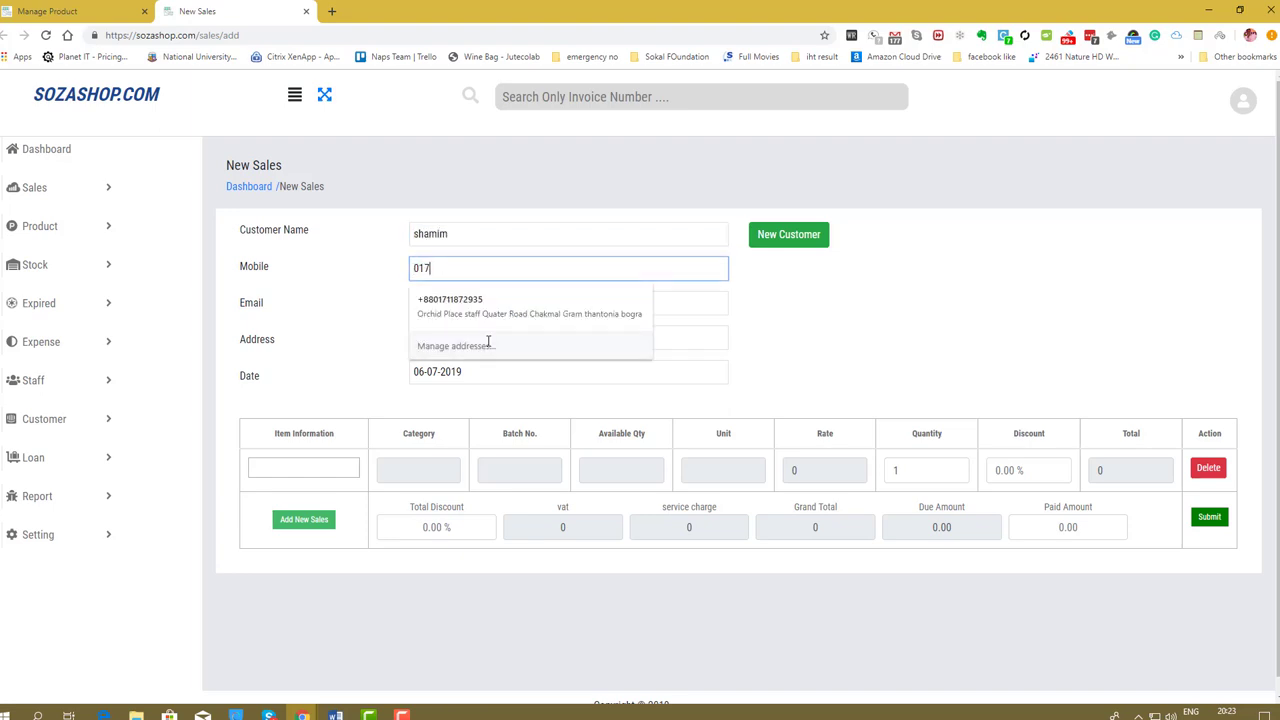
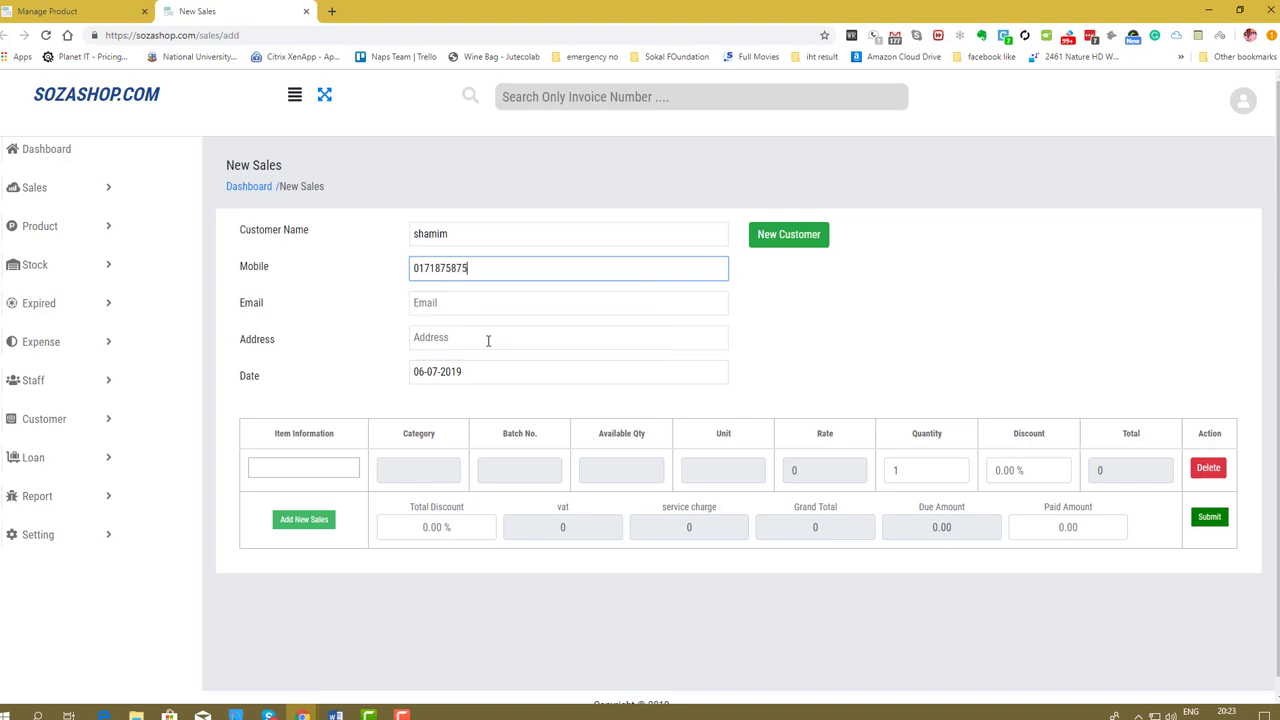
pyautogui.press('Tab')
pyautogui.click(488, 340)
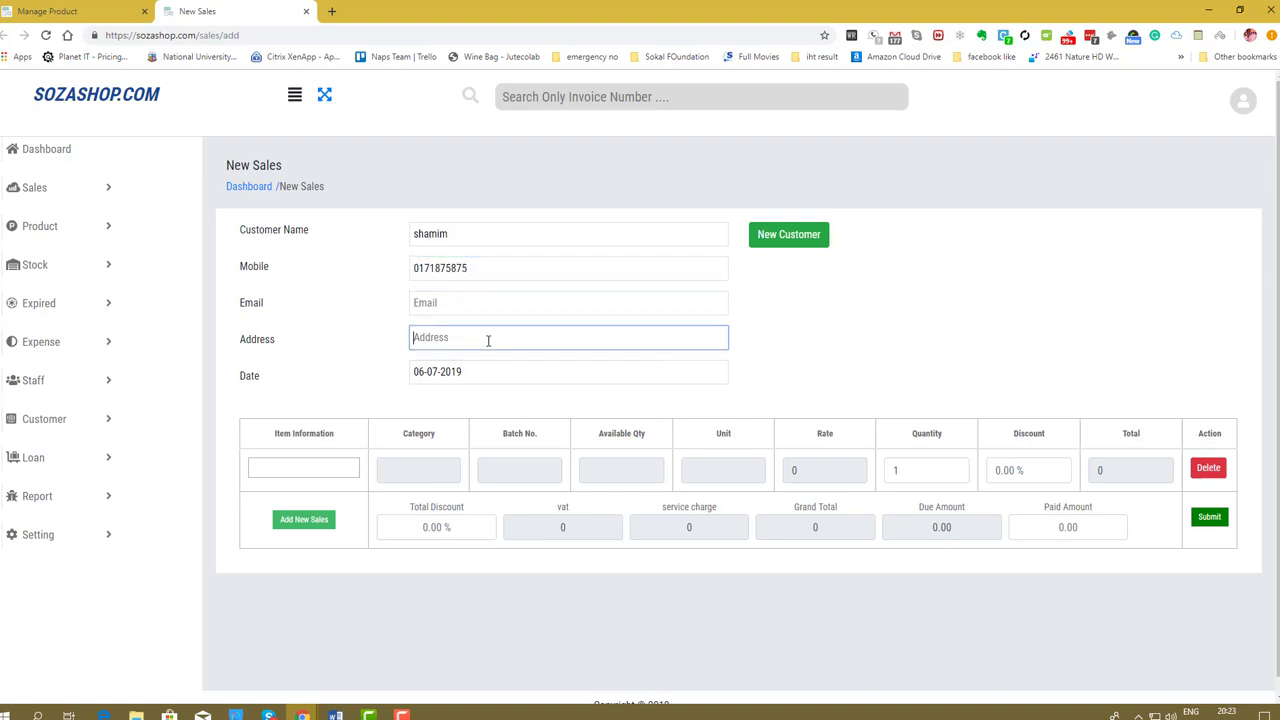
pyautogui.write('Dhaka bangaldesh')
pyautogui.click(373, 363)
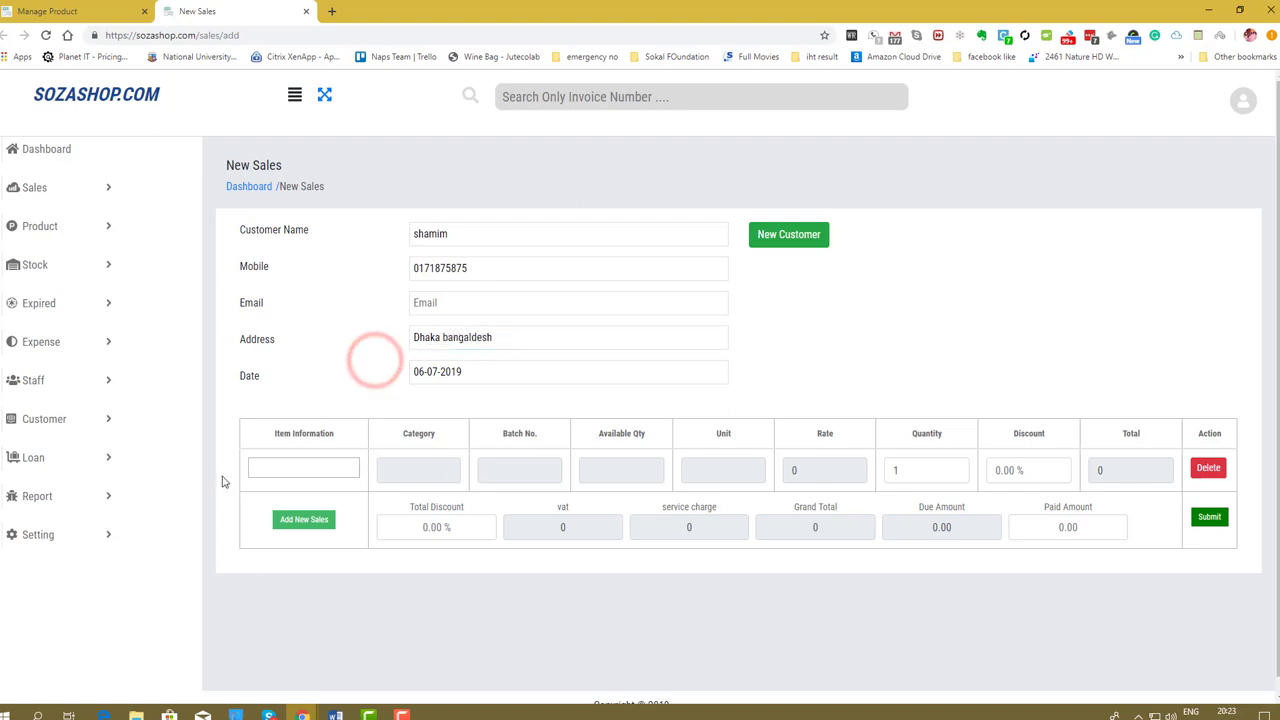
pyautogui.click(295, 466)
# Add berger paint (batch 2515425, rate 100 per litre) as the first sale item.
pyautogui.write('be')
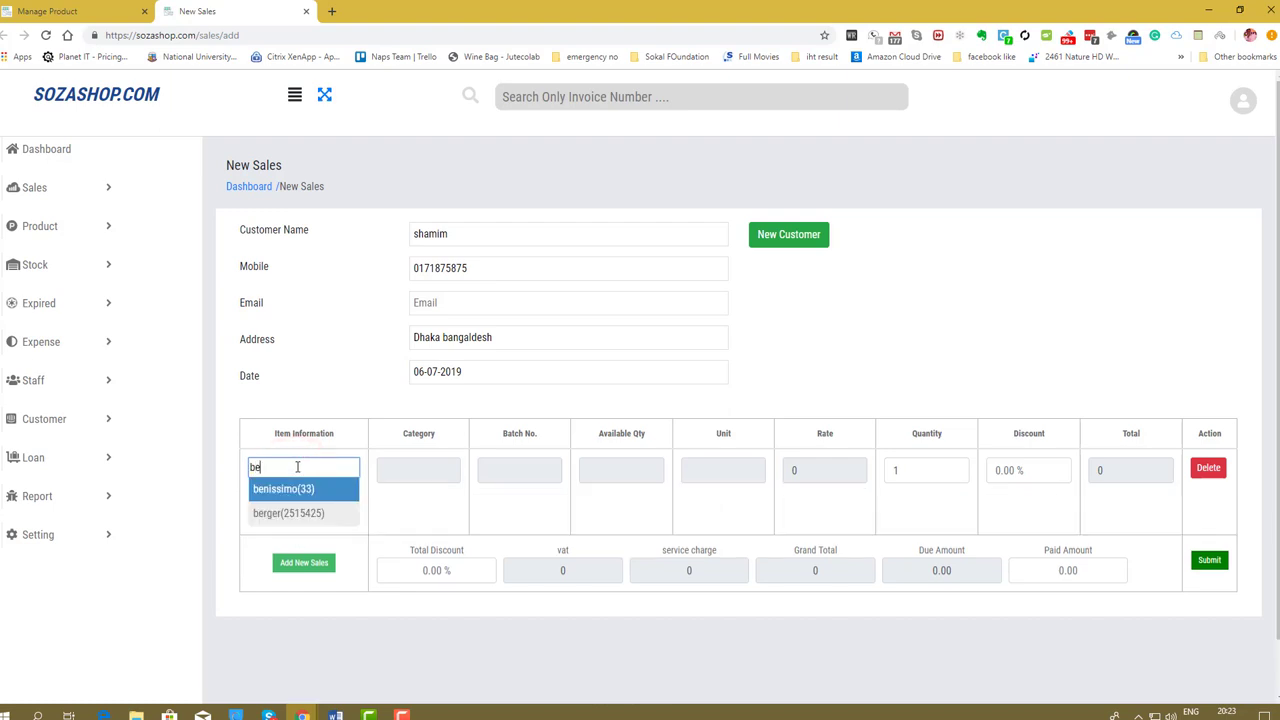
pyautogui.write('r')
pyautogui.press('BackSpace')
pyautogui.press('BackSpace')
pyautogui.press('BackSpace')
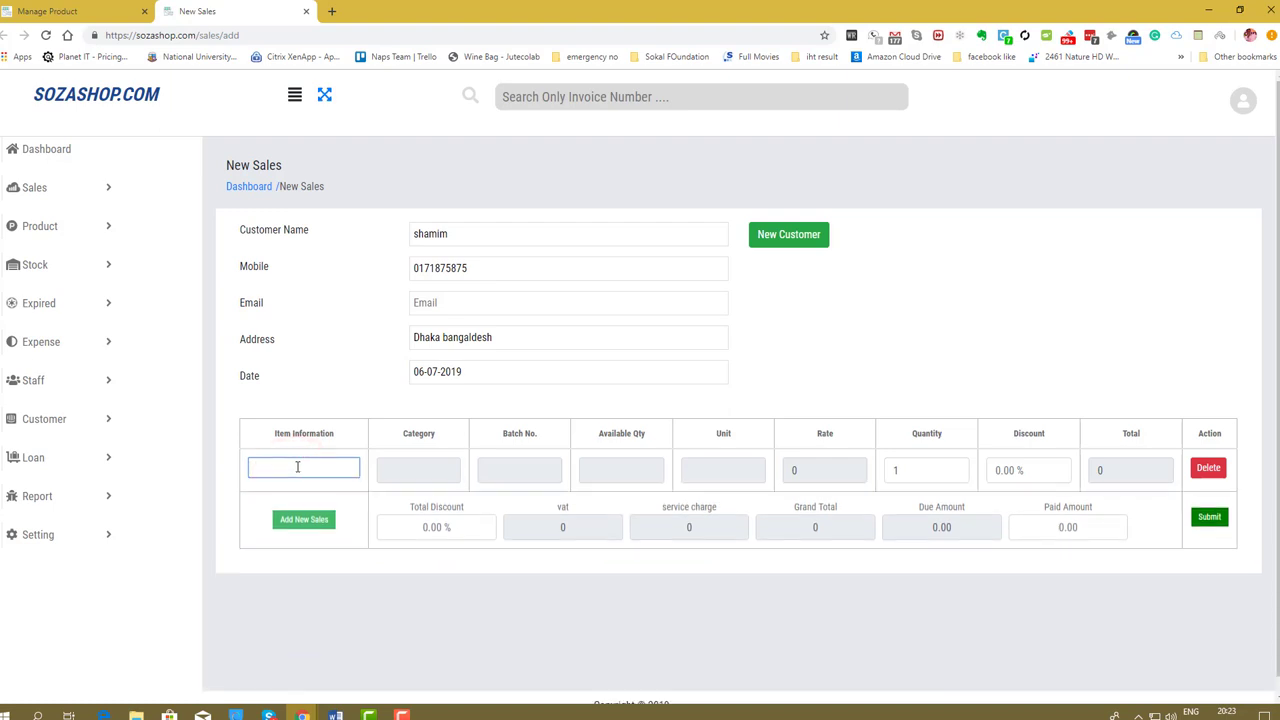
pyautogui.scroll(-1, 337, 430)
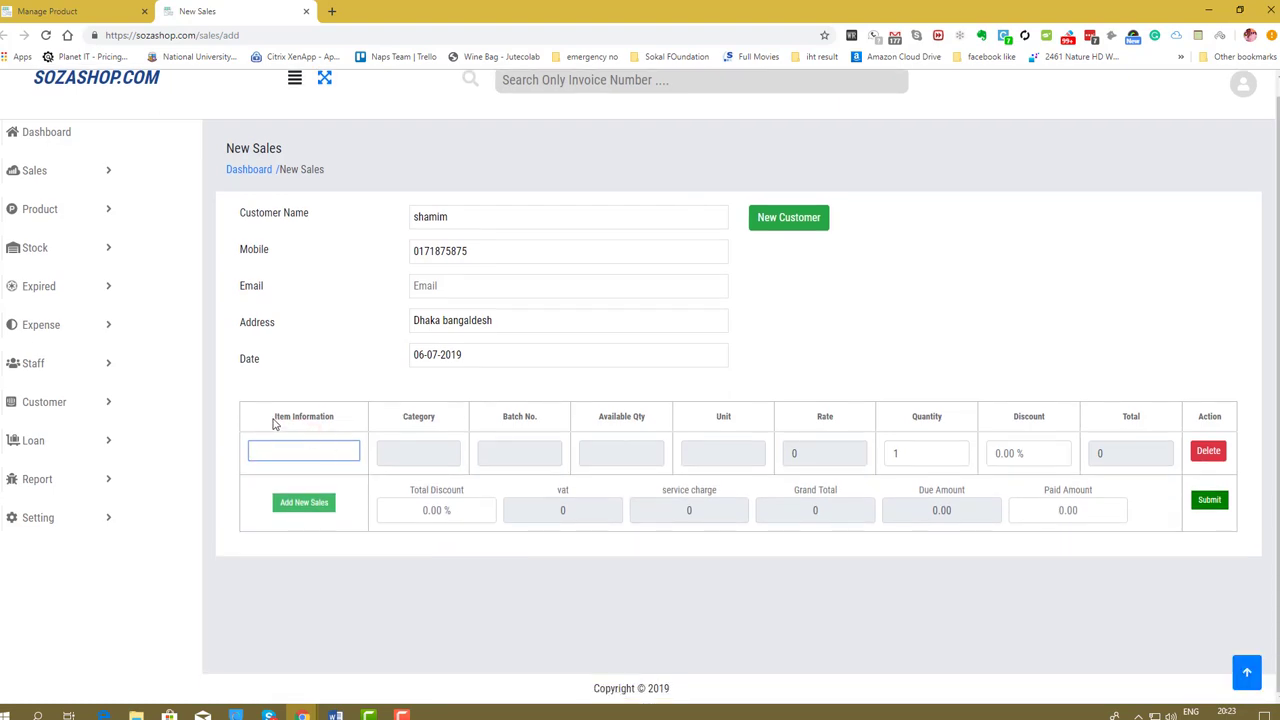
pyautogui.moveTo(272, 418); pyautogui.dragTo(648, 417)
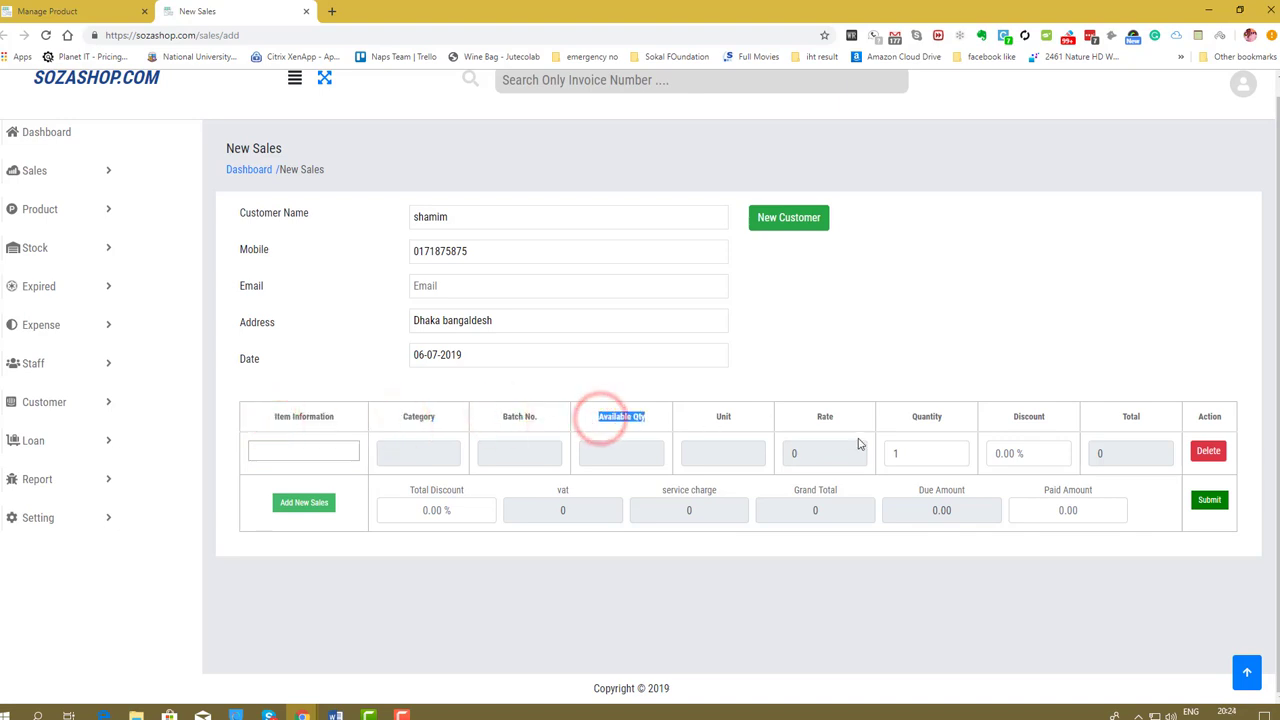
pyautogui.click(304, 454)
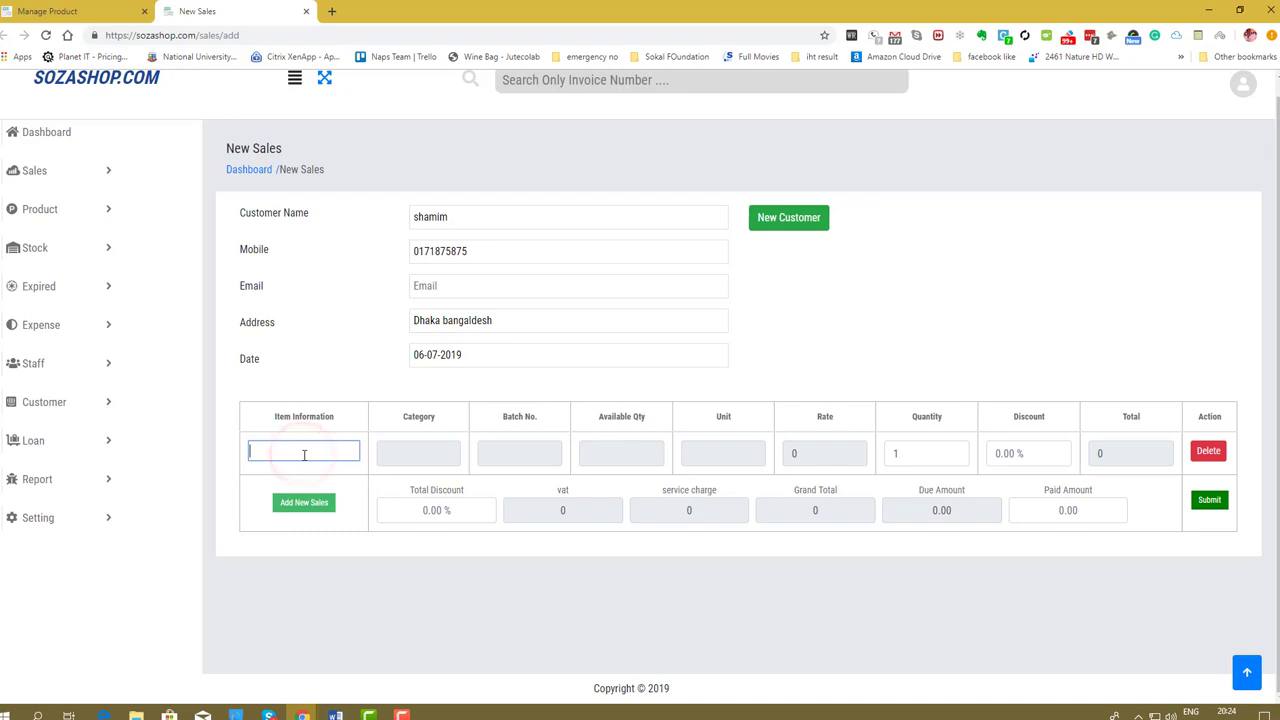
pyautogui.write('b')
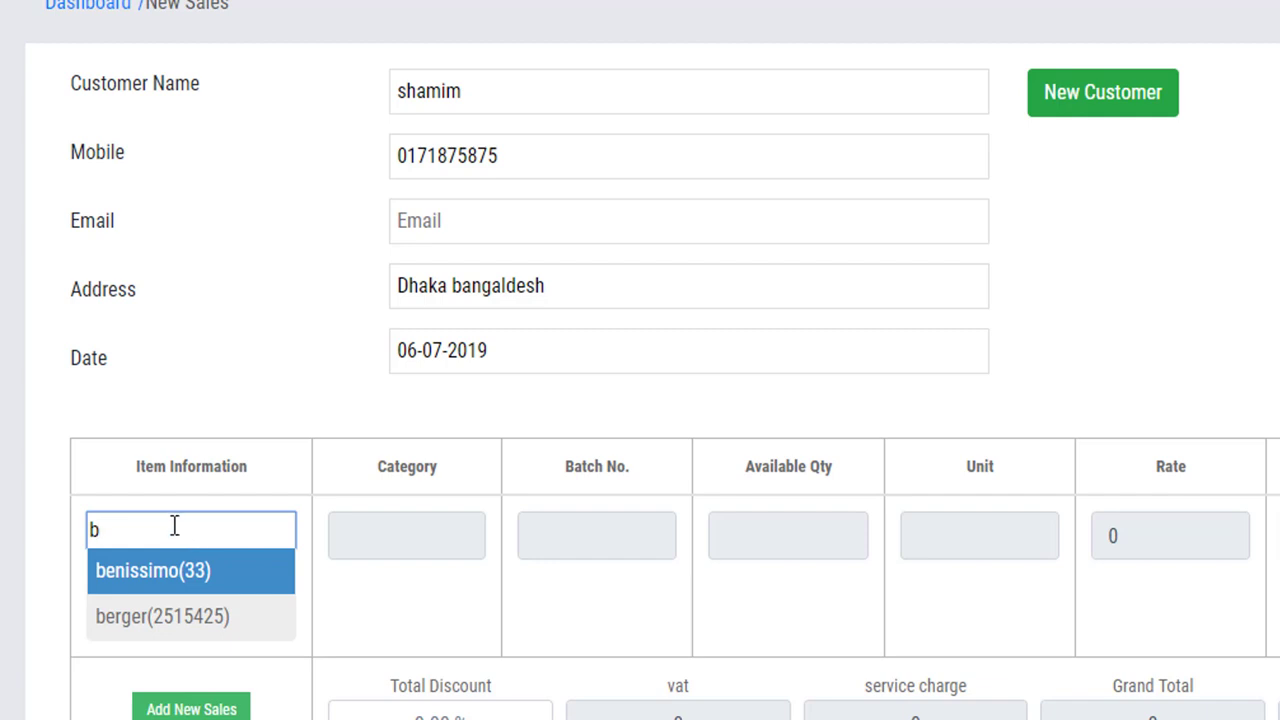
pyautogui.click(186, 622)
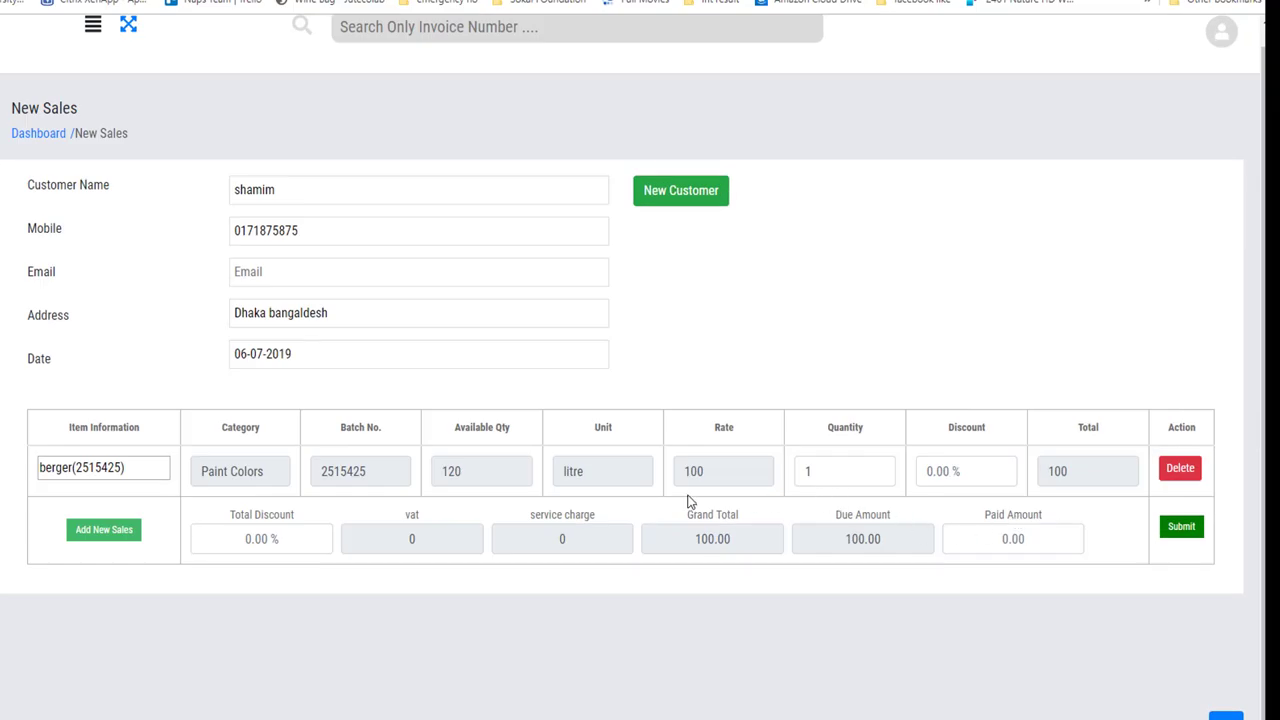
pyautogui.doubleClick(842, 471)
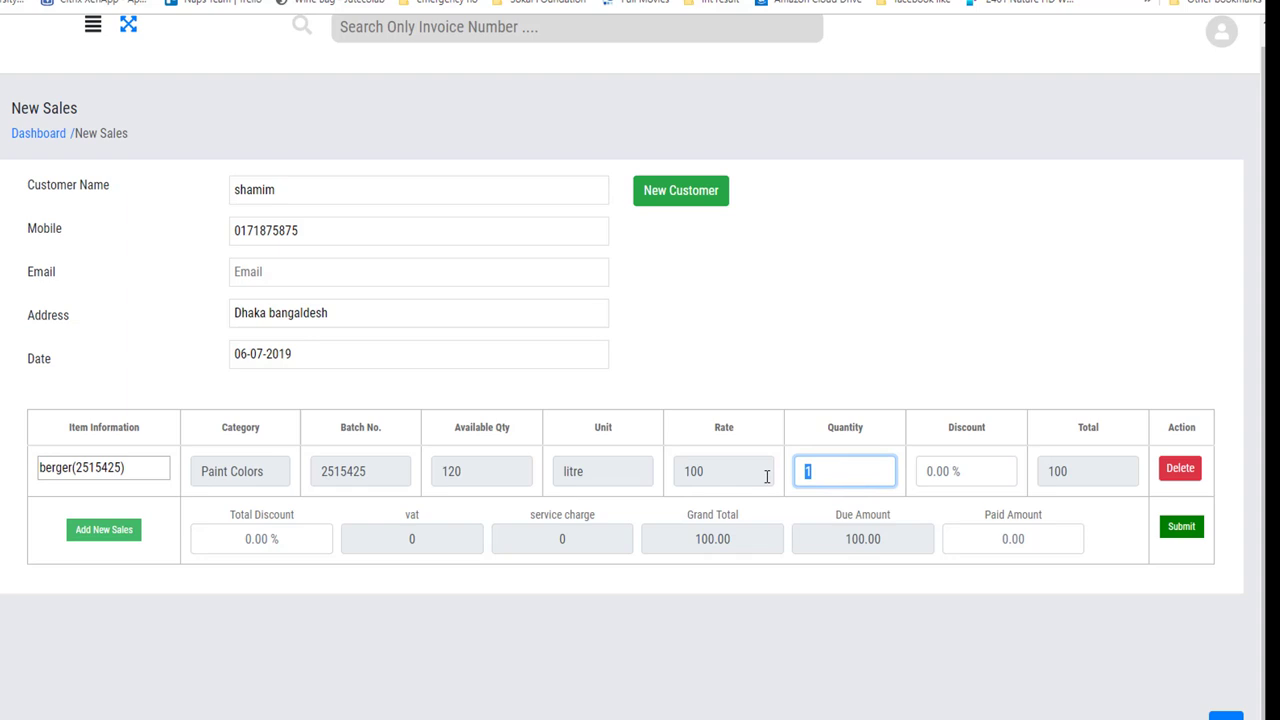
# Set berger quantity to 10, enter 600 paid, submit, then cancel the invoice dialog.
pyautogui.write('10')
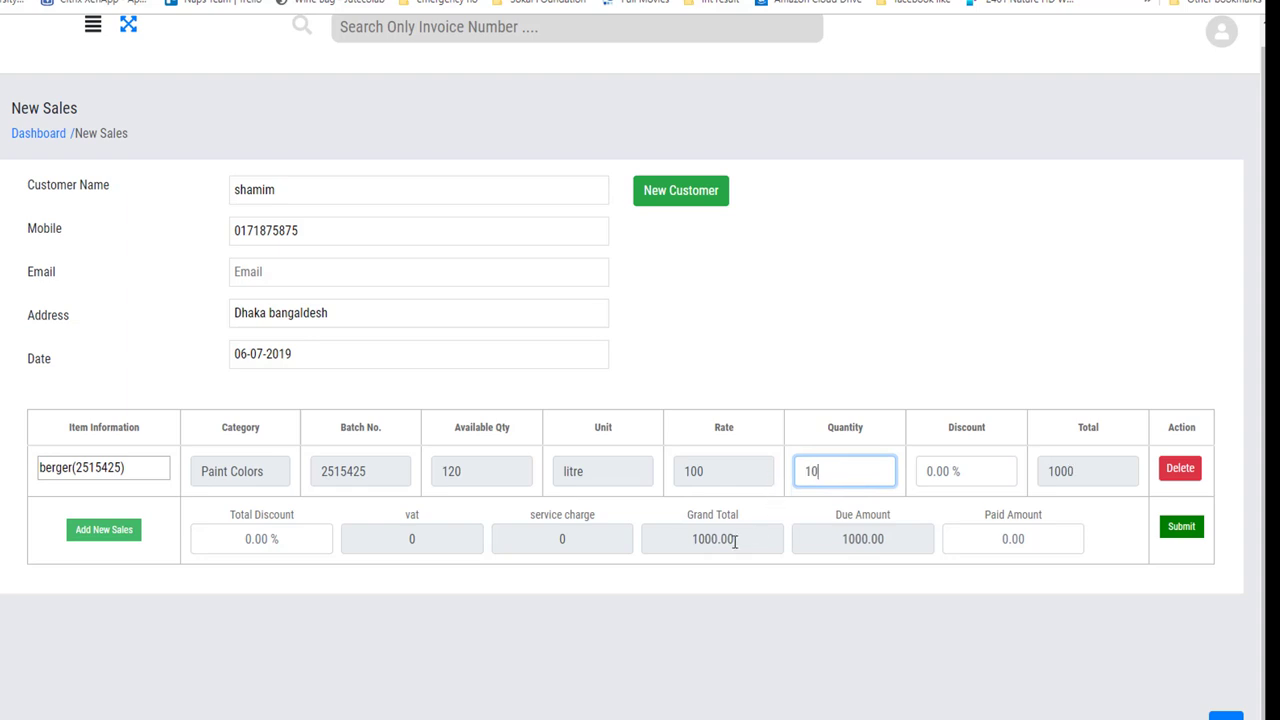
pyautogui.click(1026, 538)
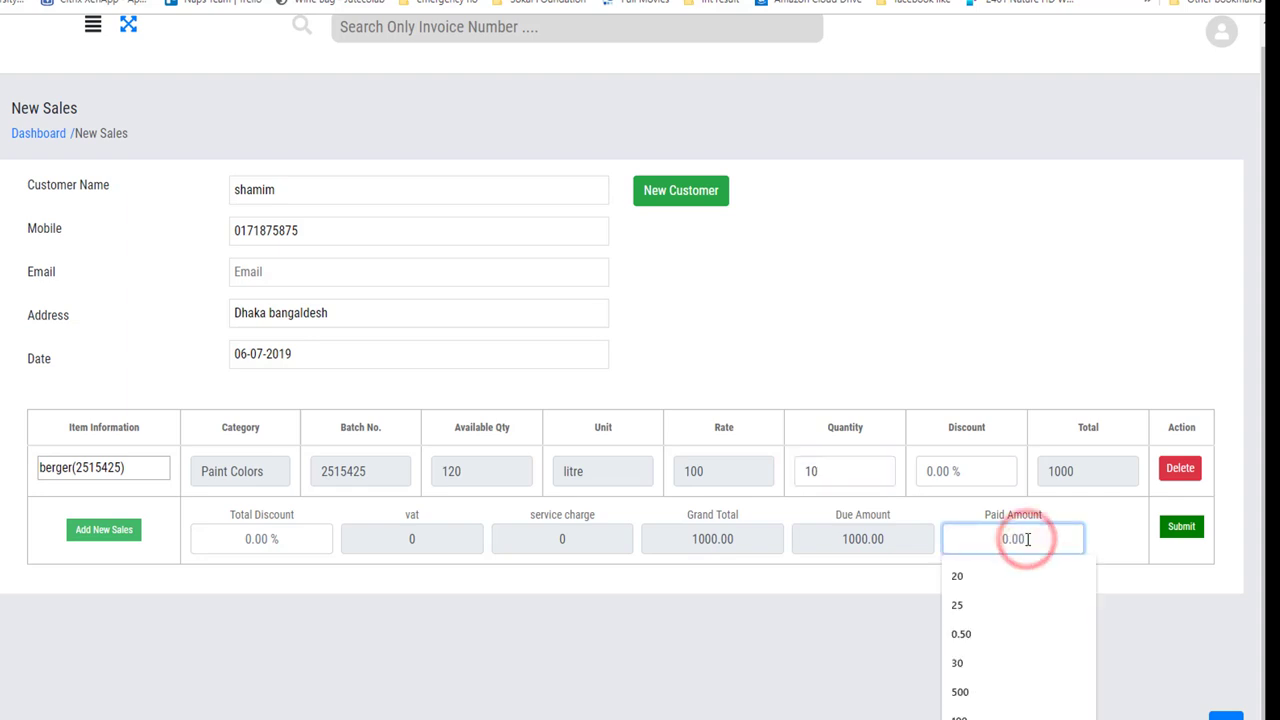
pyautogui.write('600')
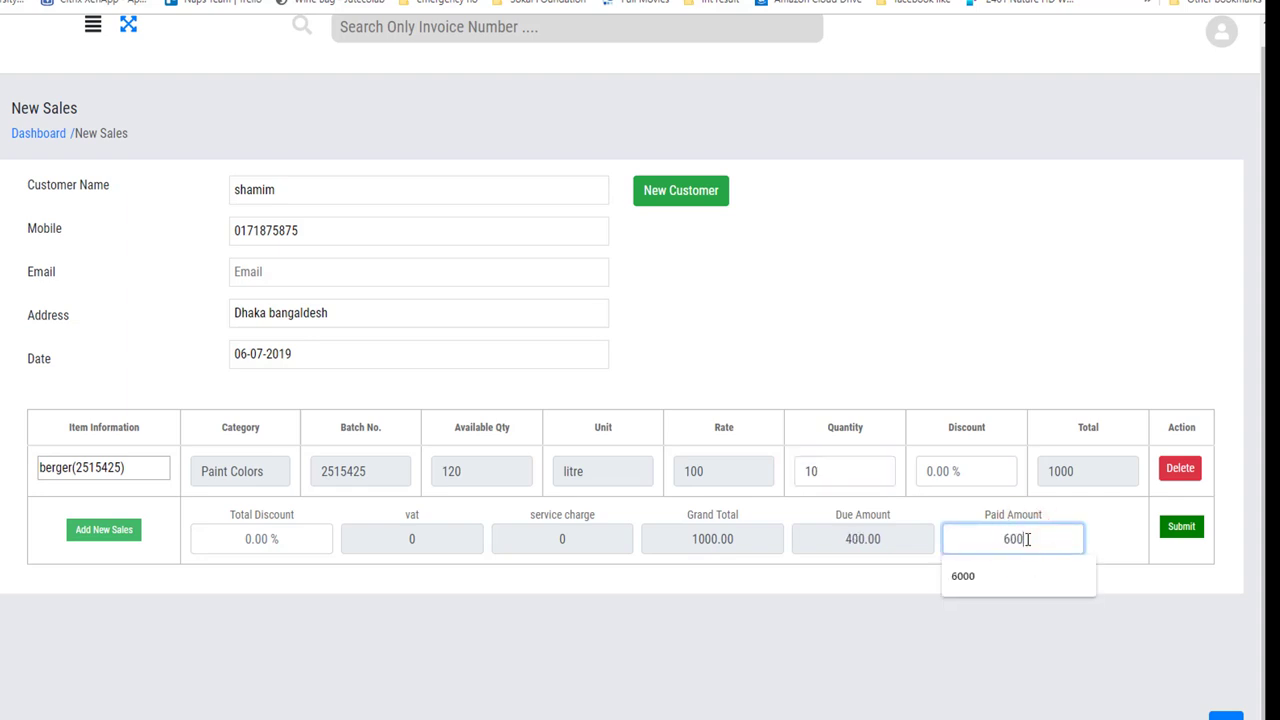
pyautogui.click(1155, 594)
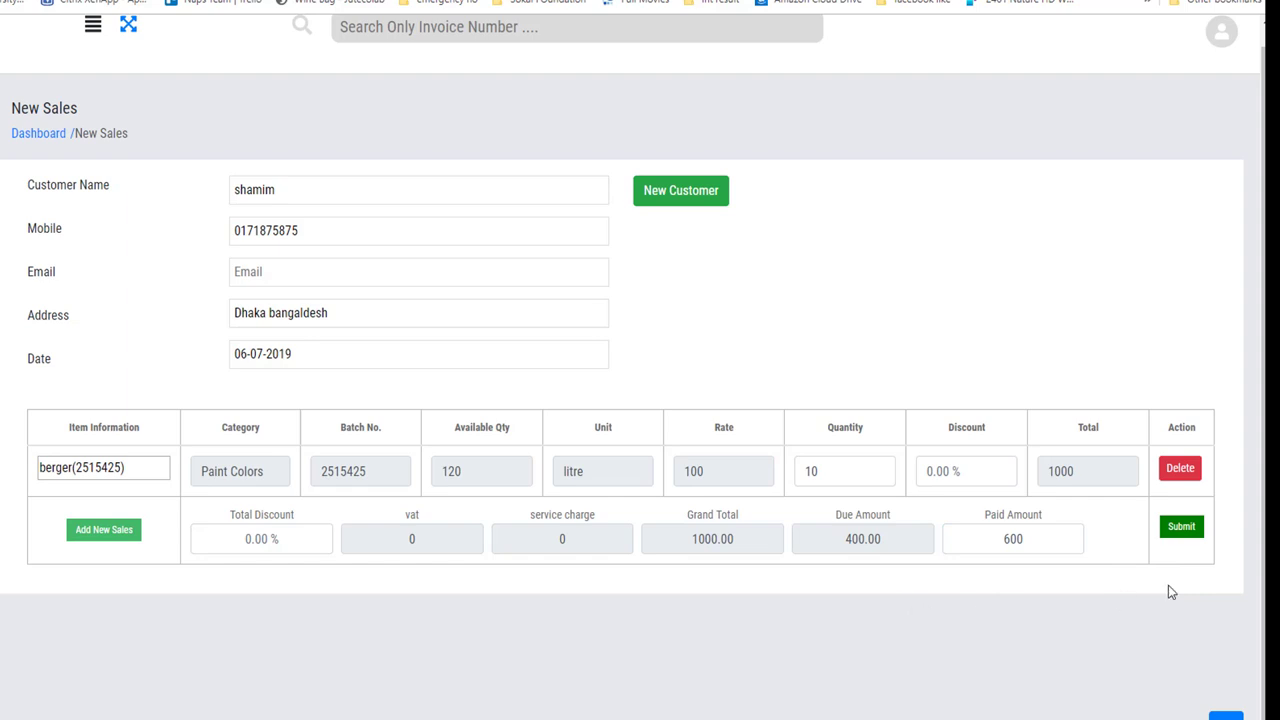
pyautogui.click(1183, 530)
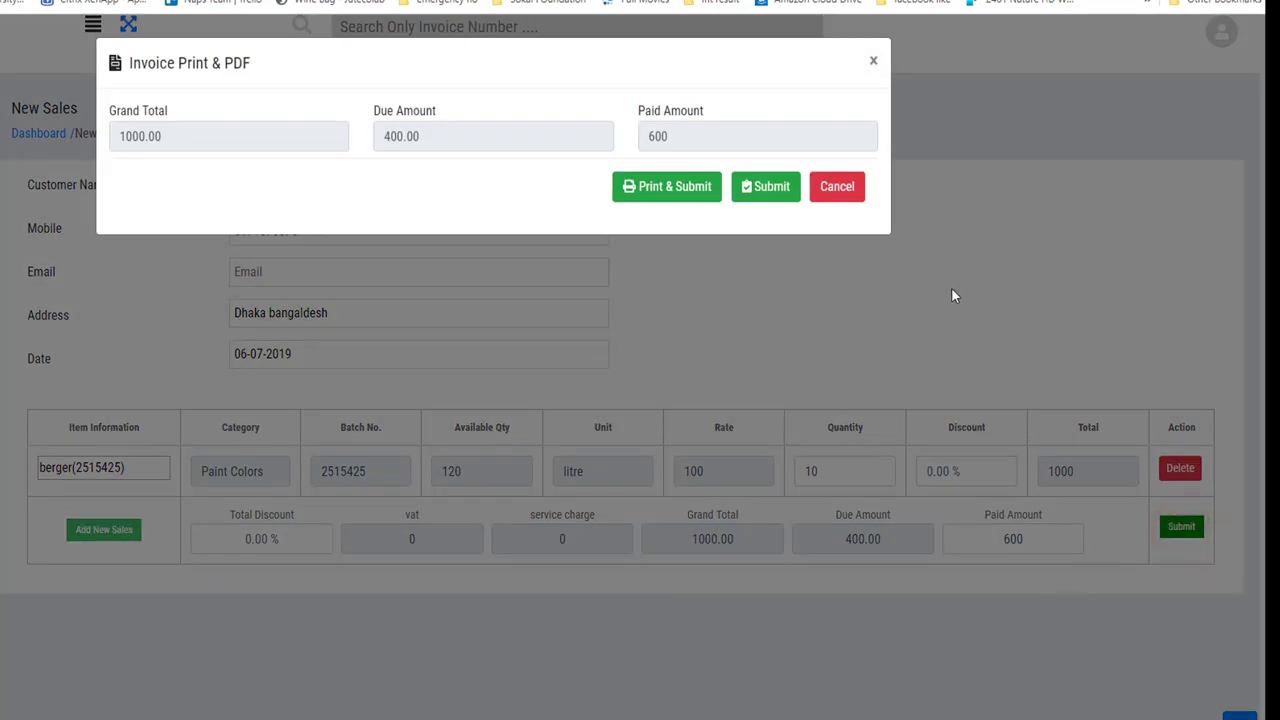
pyautogui.click(848, 188)
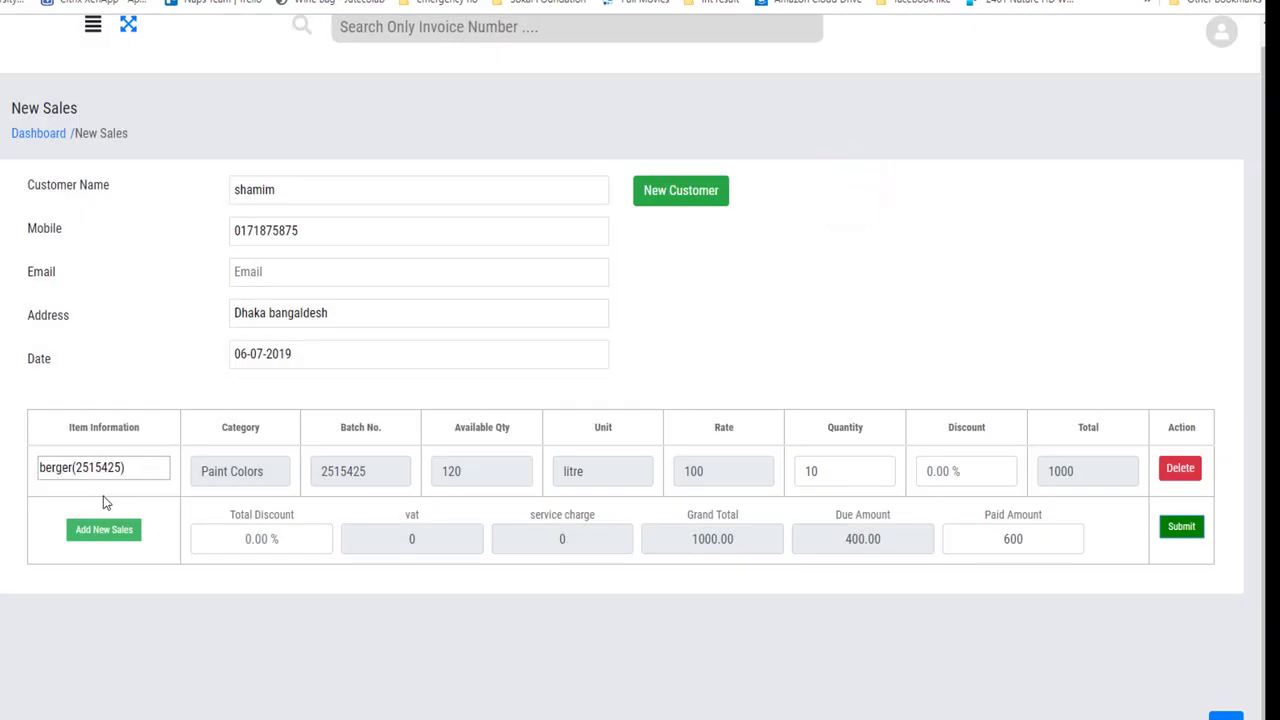
# Add akij (batch 02) as a second item line on the sale.
pyautogui.click(93, 532)
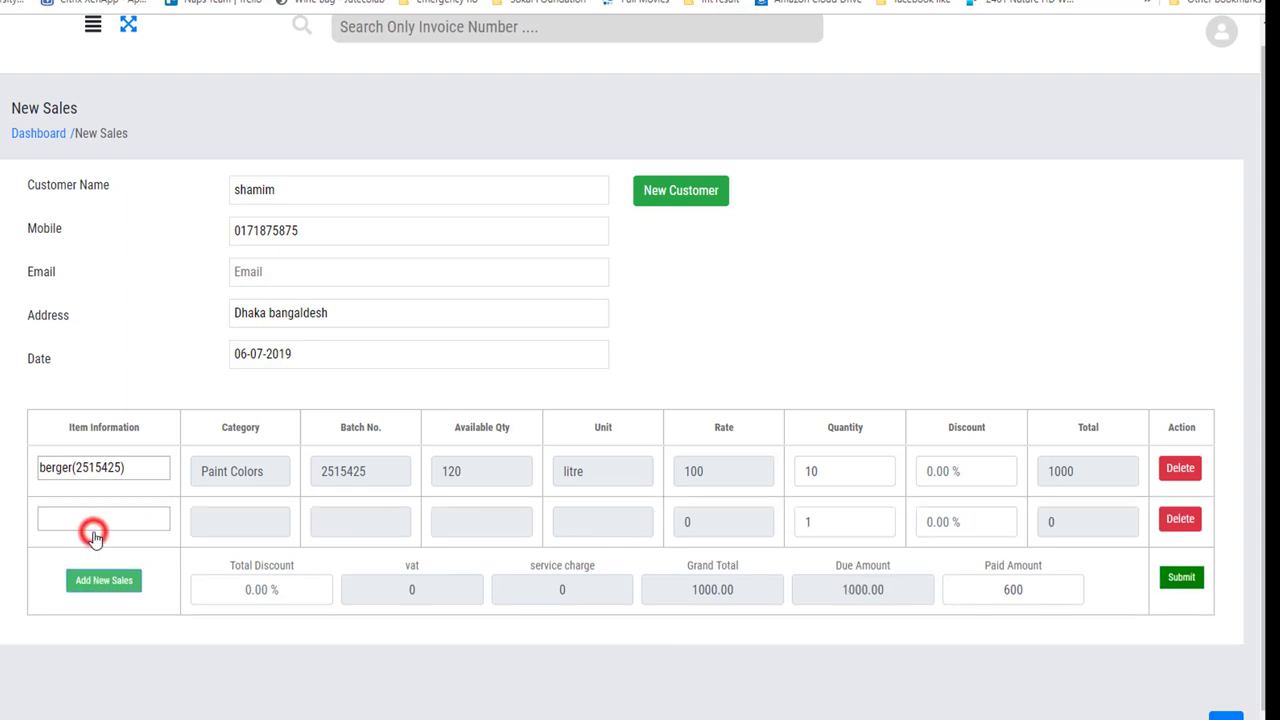
pyautogui.click(94, 523)
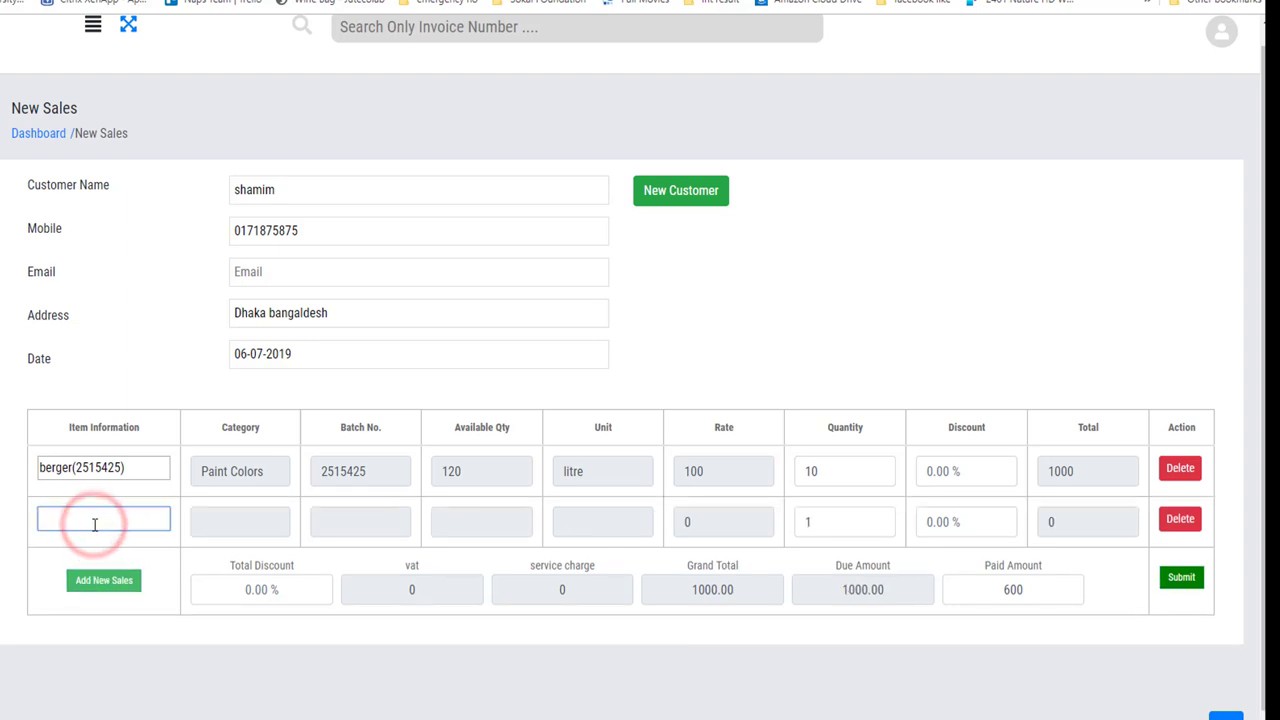
pyautogui.write('a')
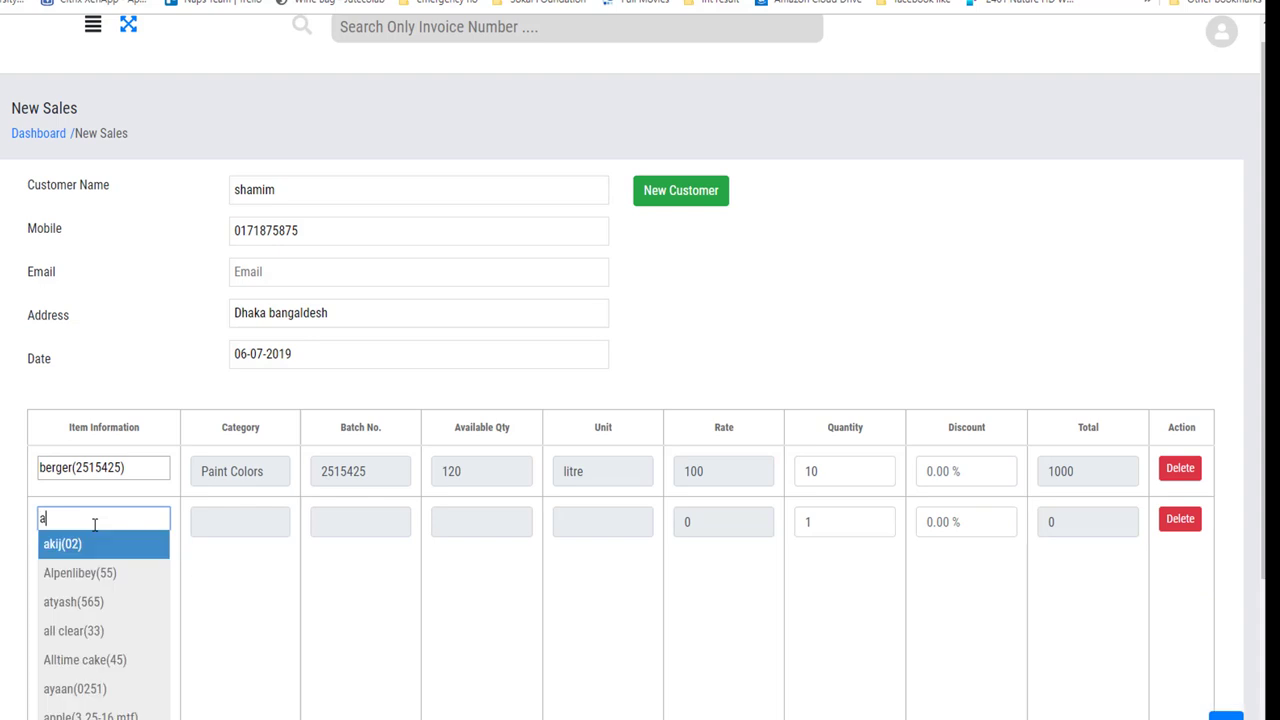
pyautogui.press('Return')
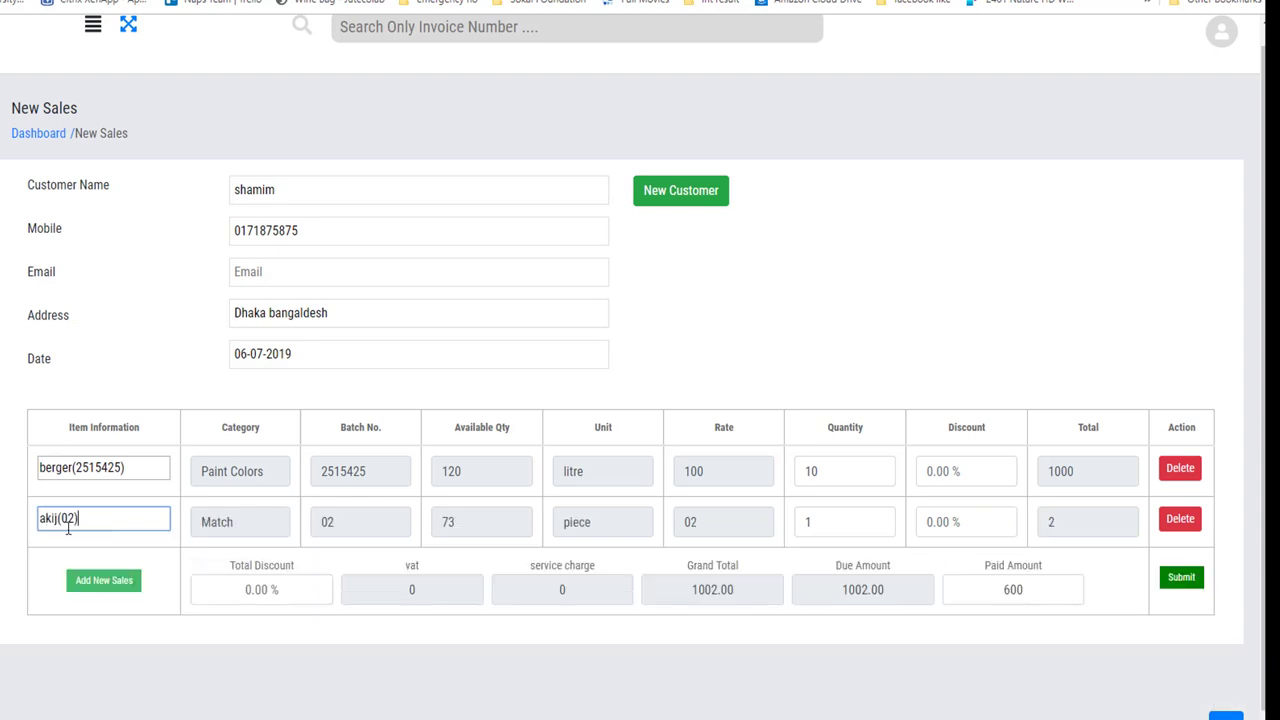
pyautogui.click(237, 521)
pyautogui.click(335, 522)
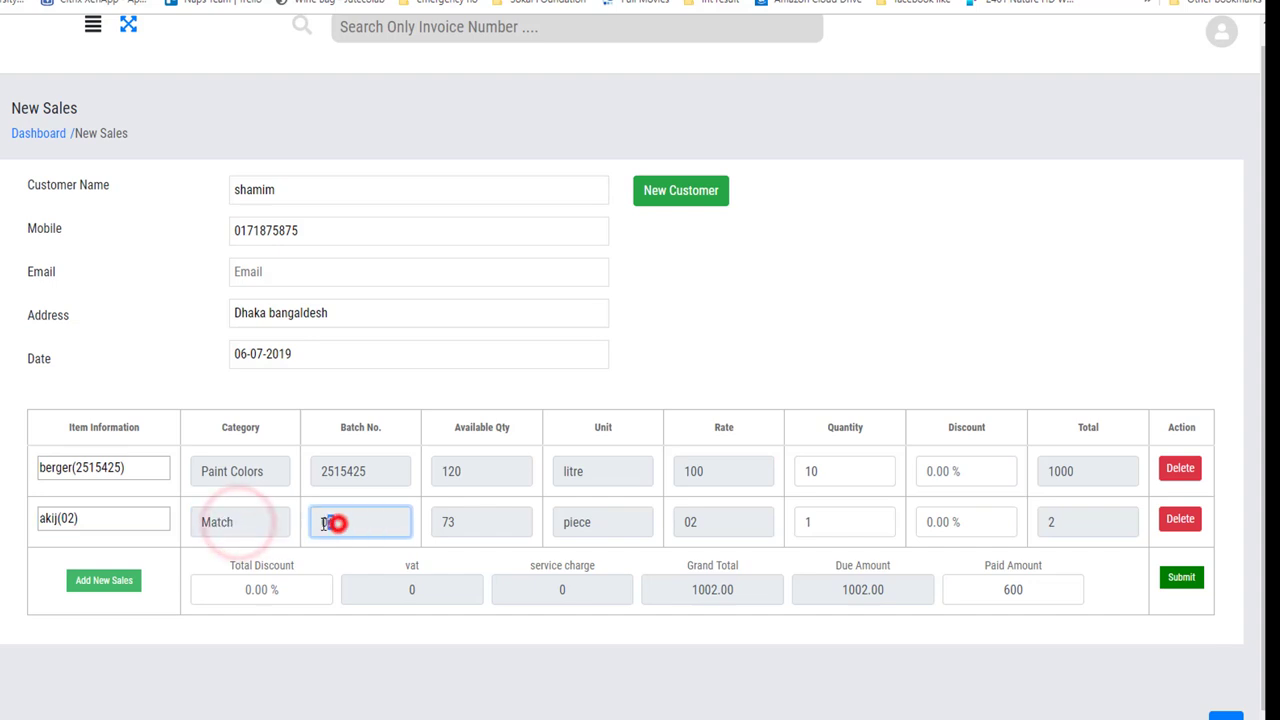
pyautogui.doubleClick(337, 522)
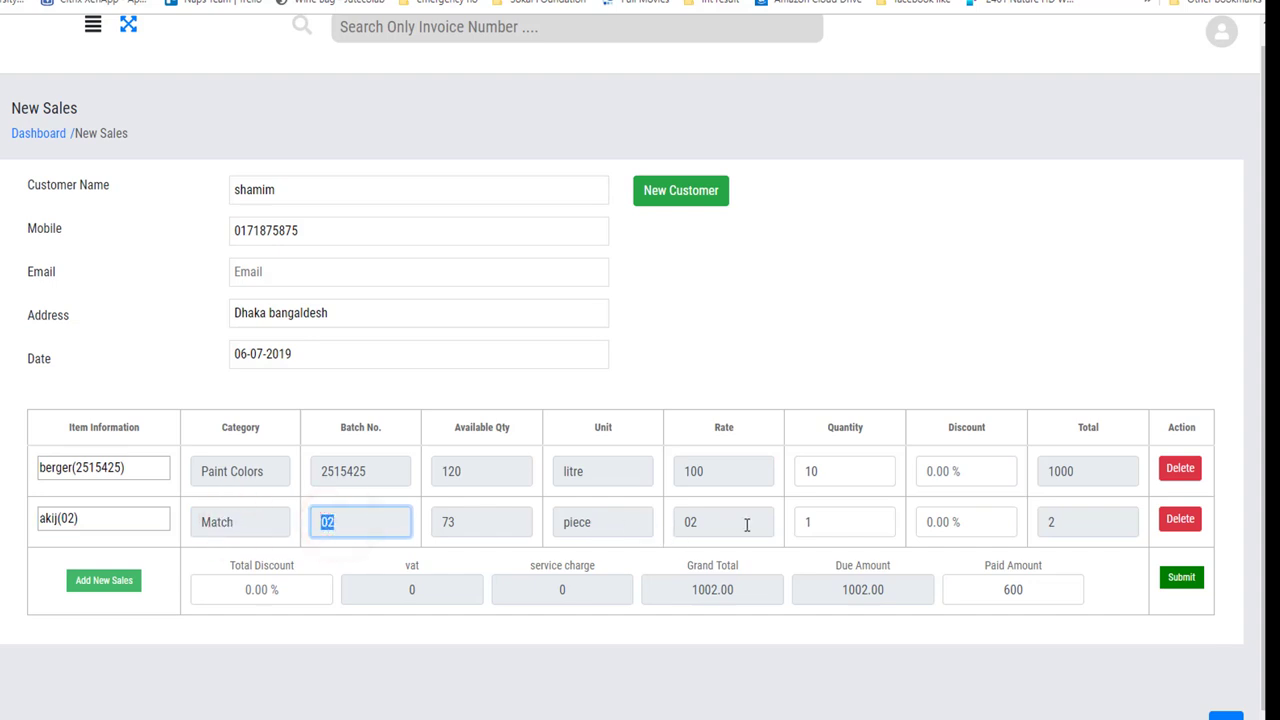
# Set the akij quantity to 10 and change the paid amount from 600 to 700.
pyautogui.doubleClick(823, 520)
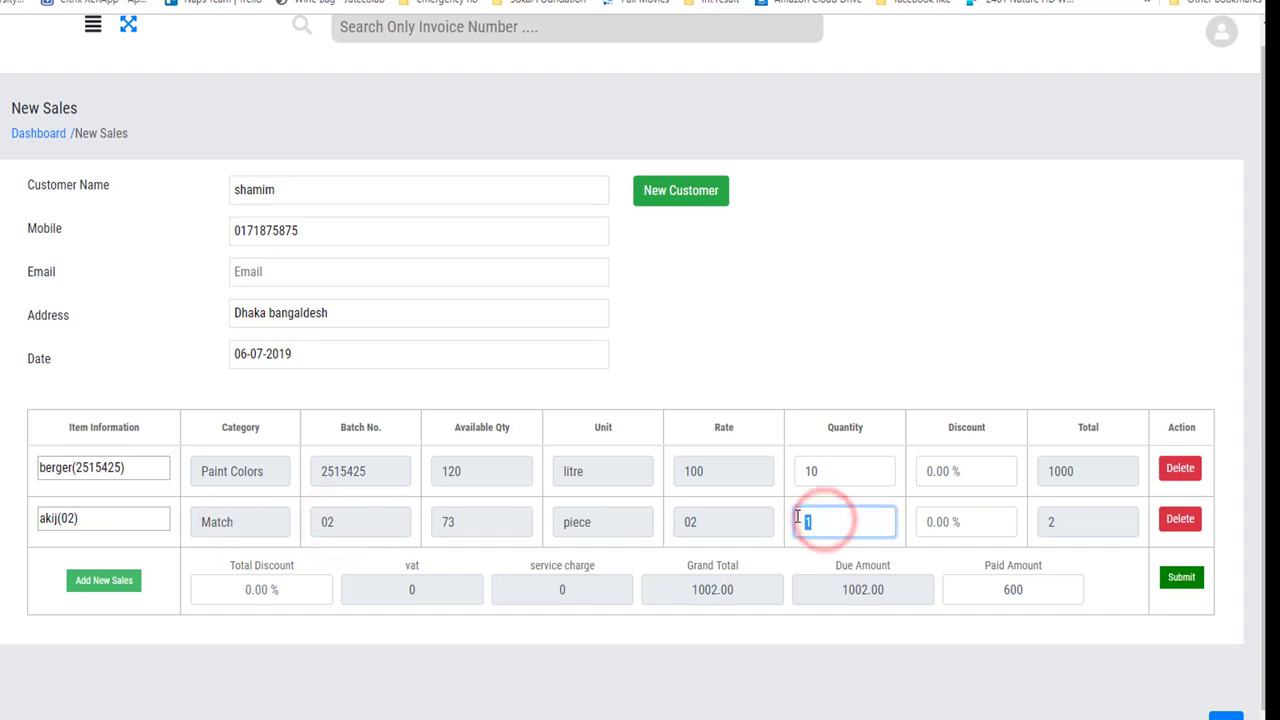
pyautogui.write('10')
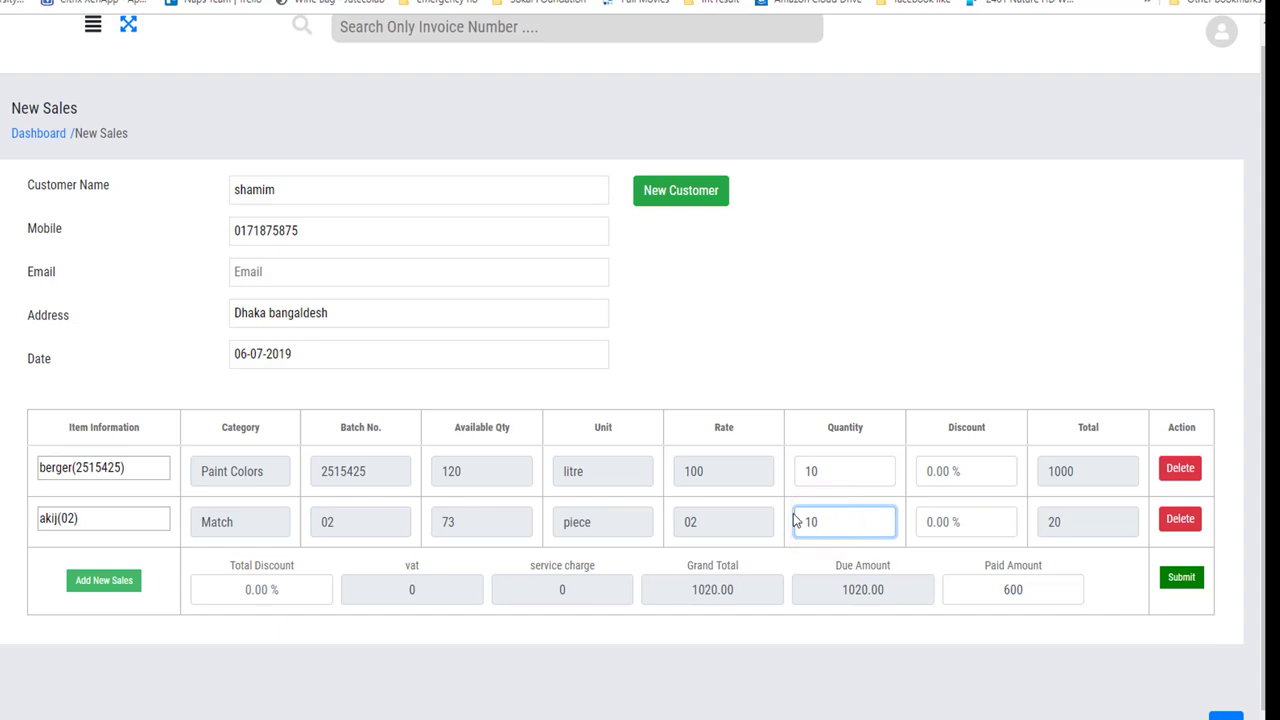
pyautogui.click(533, 646)
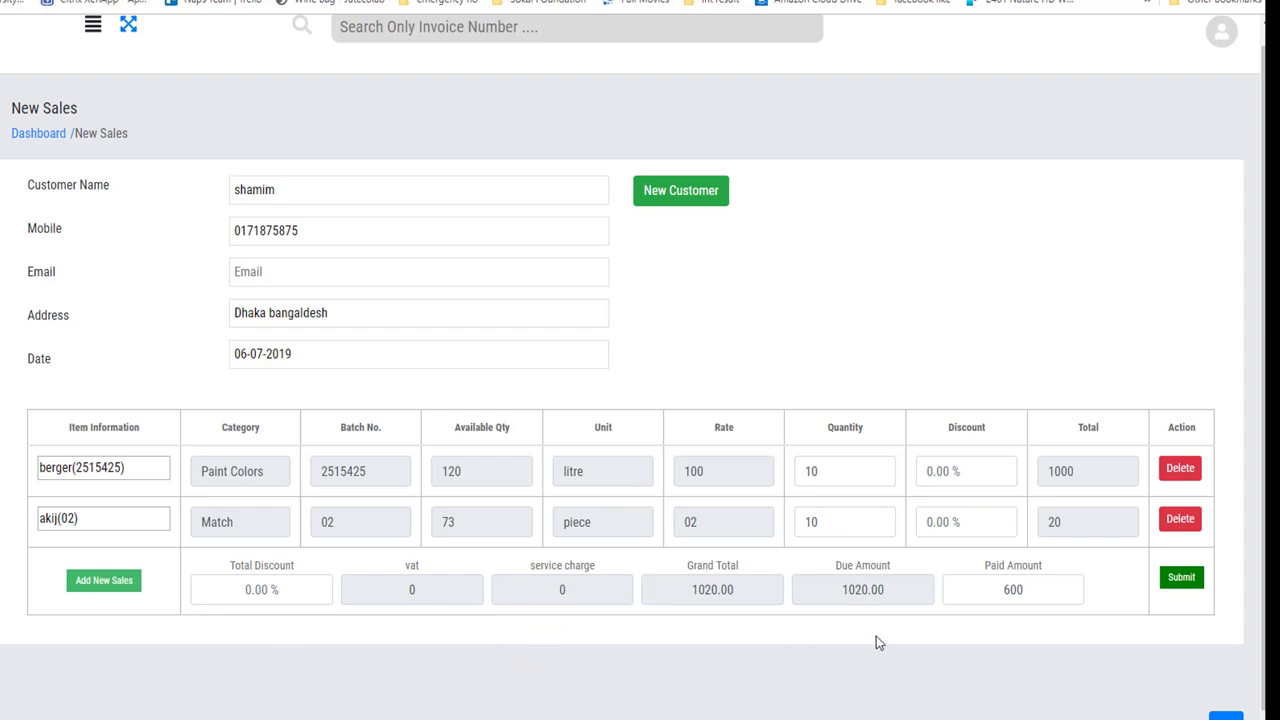
pyautogui.doubleClick(1028, 589)
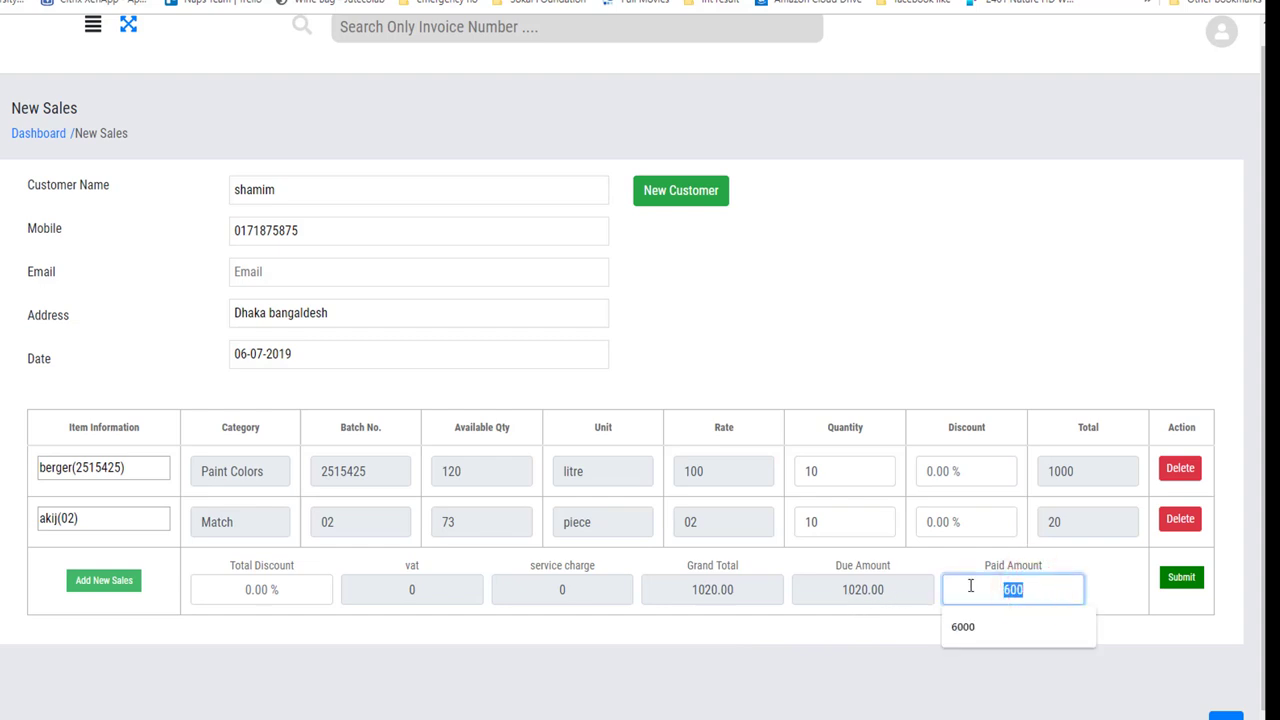
pyautogui.write('700')
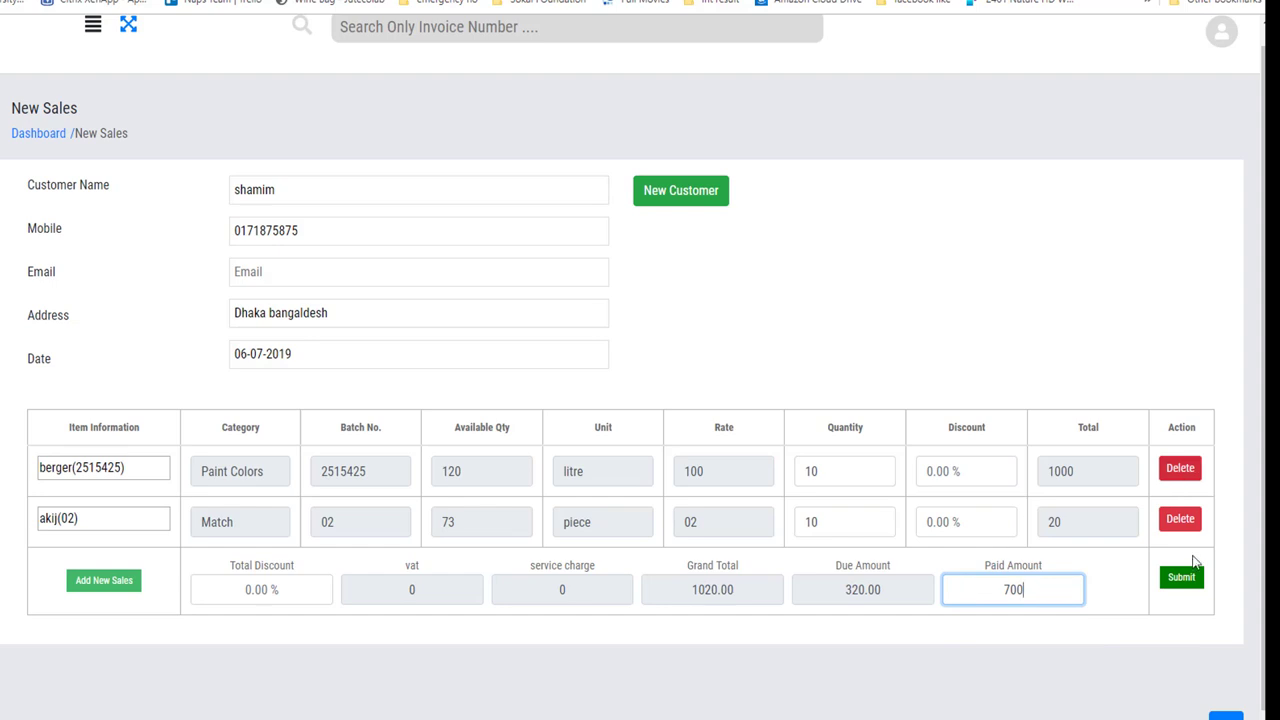
# Submit the sale and choose Print & Submit to produce its invoice.
pyautogui.click(1181, 577)
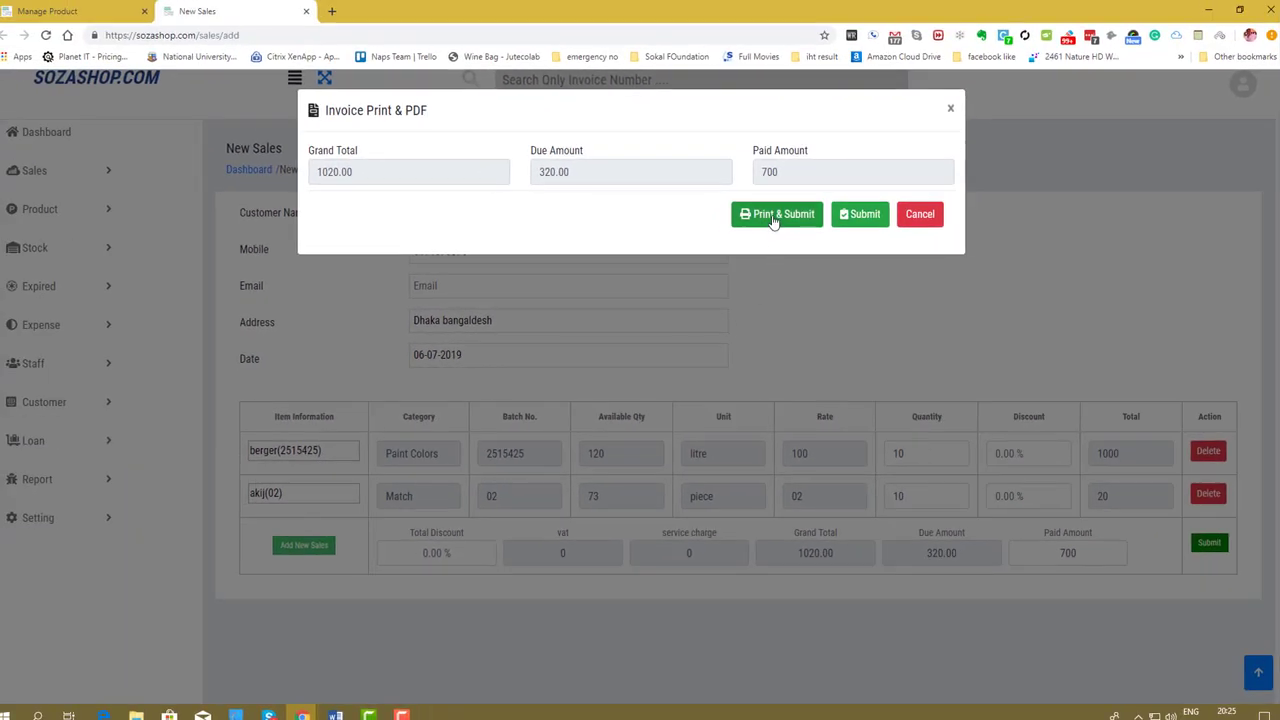
pyautogui.click(773, 216)
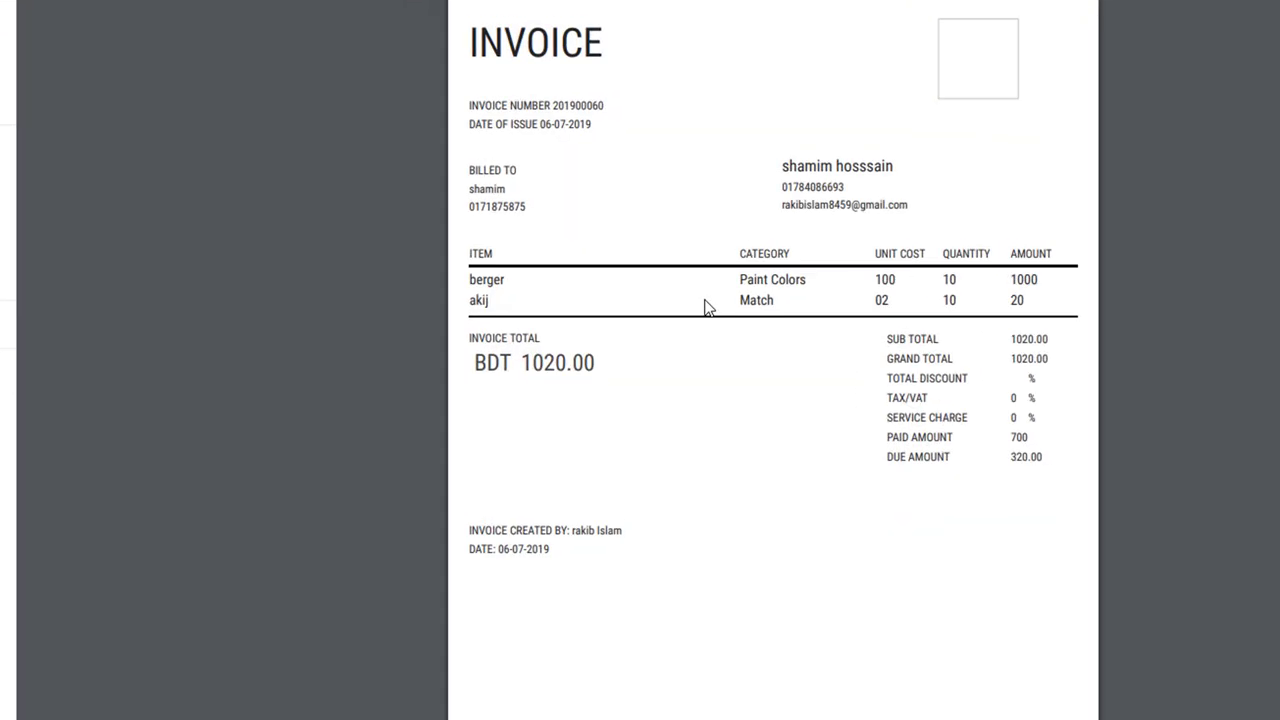
# Review the invoice's seller, billed-to, number, date and item lines, then close the preview unprinted.
pyautogui.moveTo(781, 165); pyautogui.dragTo(874, 168)
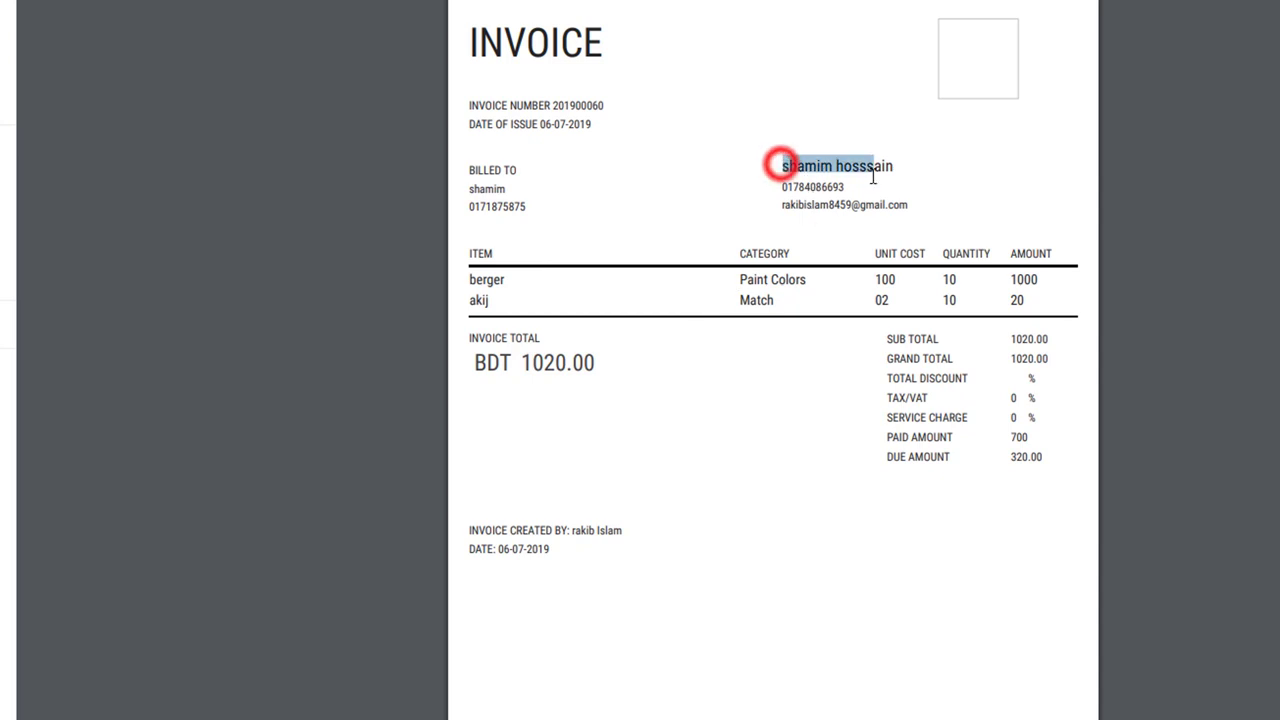
pyautogui.click(783, 190)
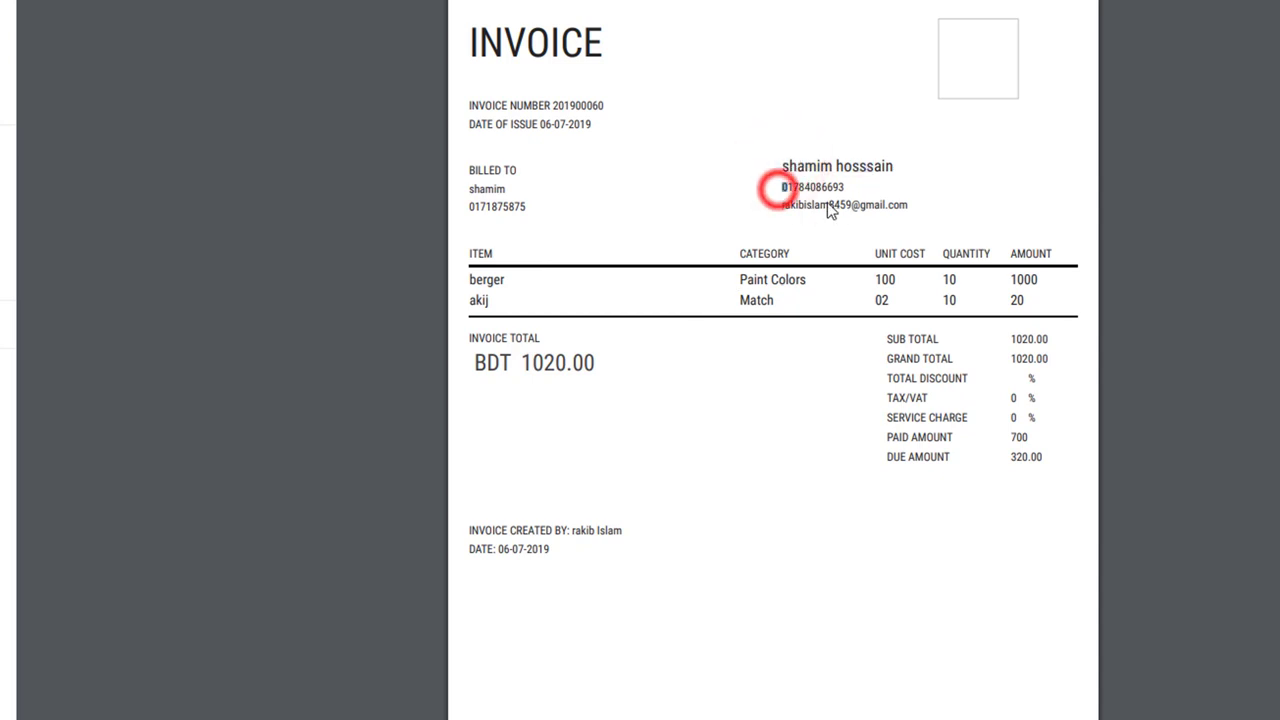
pyautogui.tripleClick(915, 202)
pyautogui.click(780, 166)
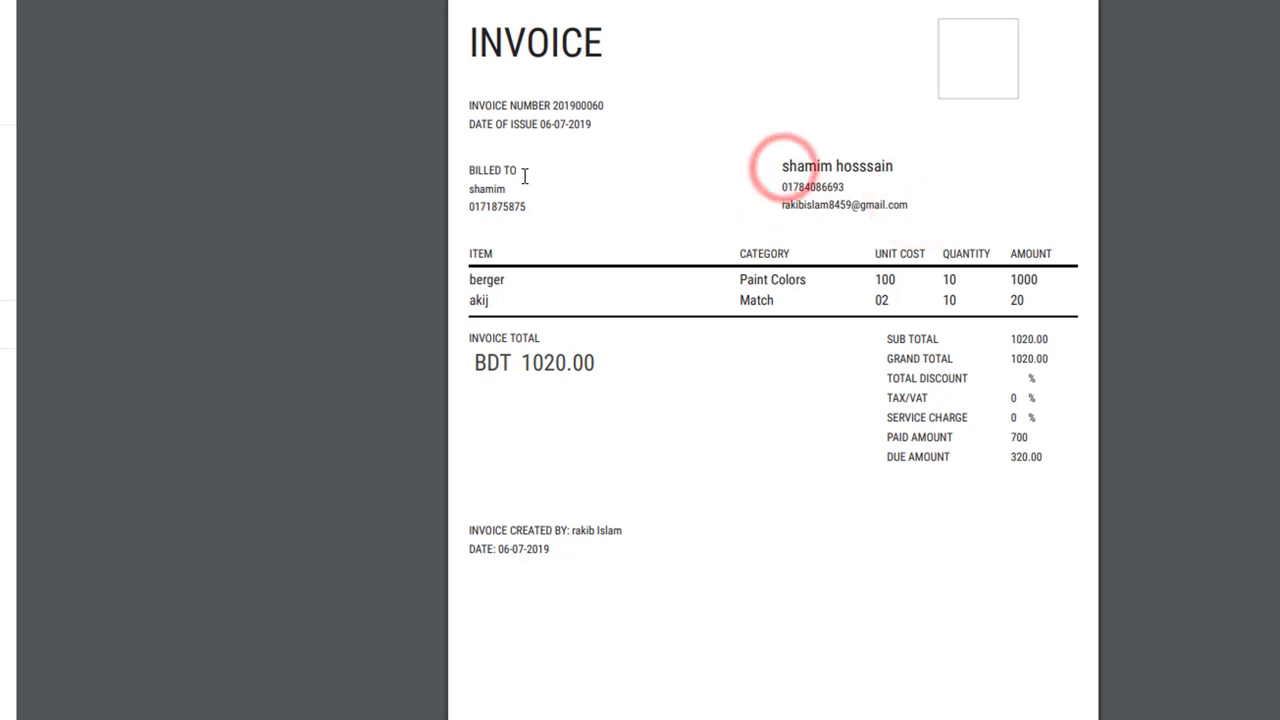
pyautogui.moveTo(523, 174); pyautogui.dragTo(469, 188)
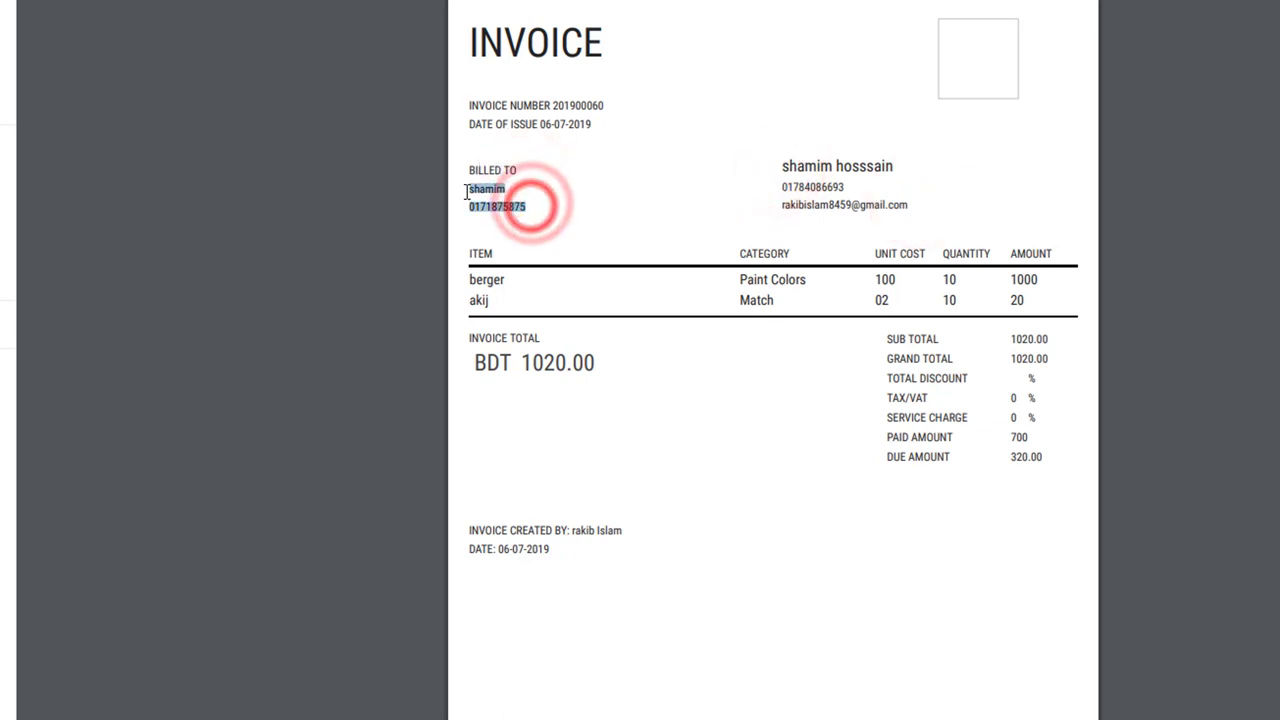
pyautogui.click(508, 206)
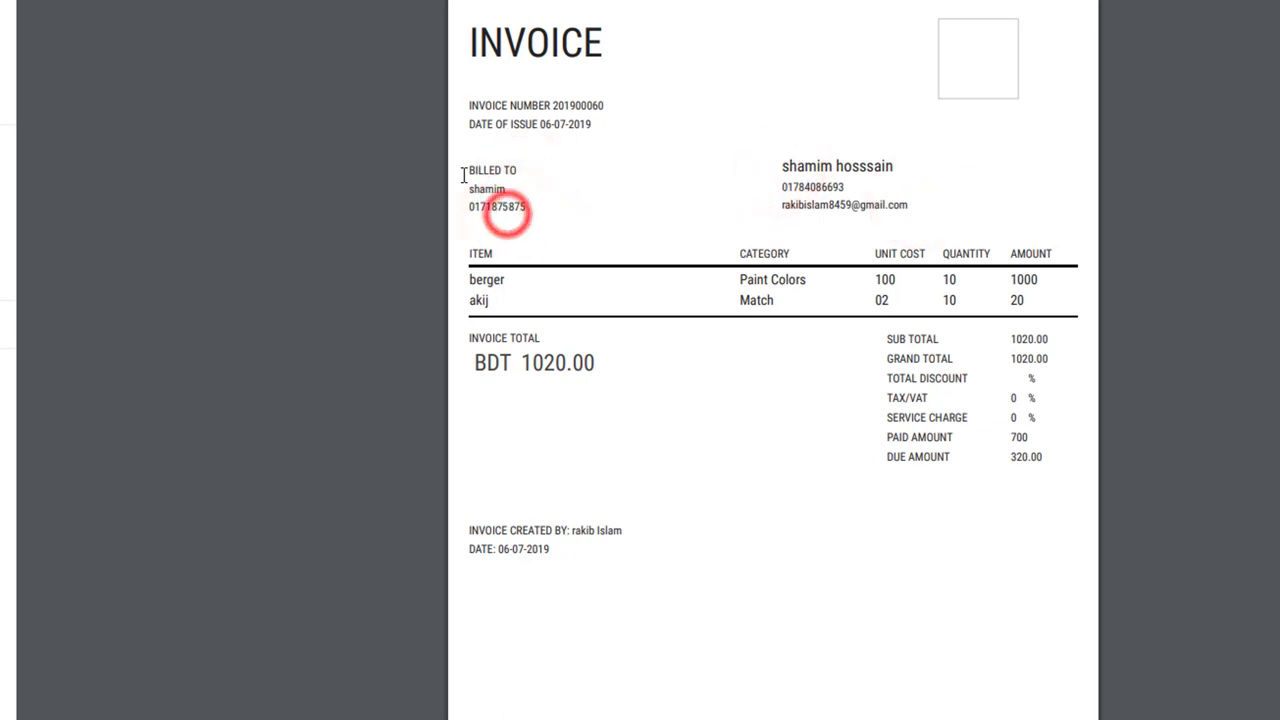
pyautogui.moveTo(466, 106); pyautogui.dragTo(630, 146)
pyautogui.click(625, 138)
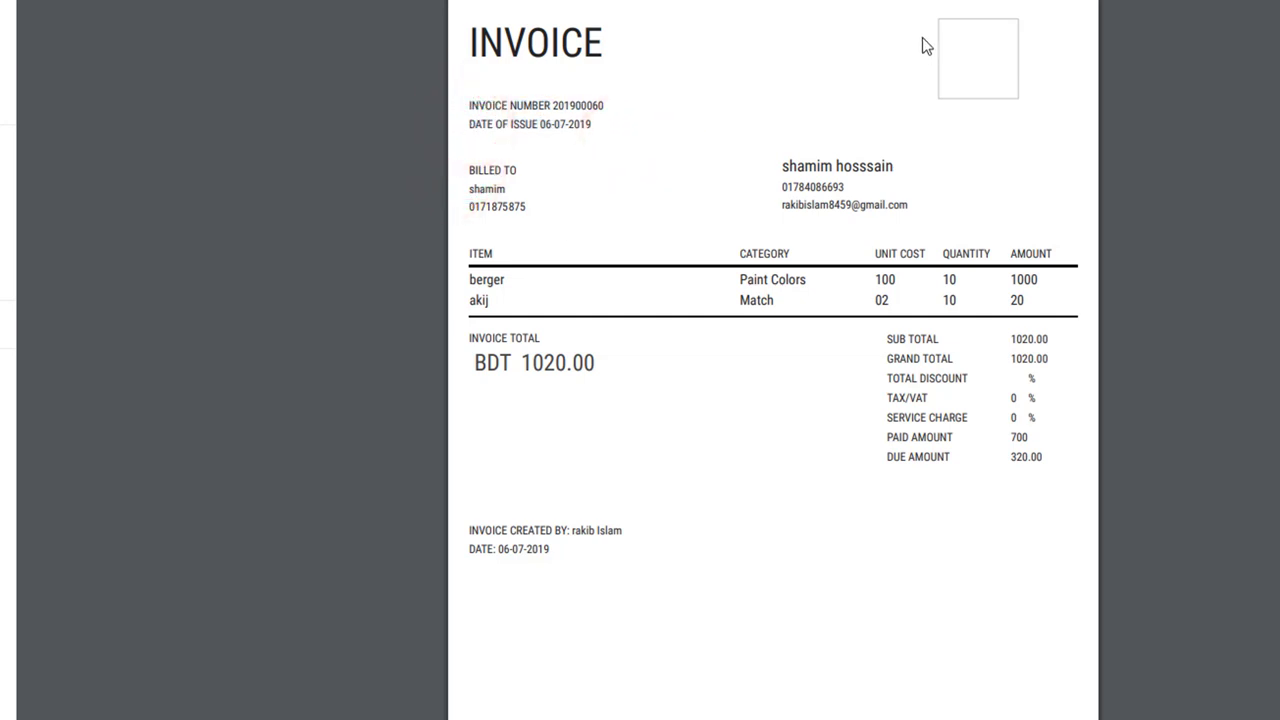
pyautogui.moveTo(930, 24); pyautogui.dragTo(987, 40)
pyautogui.moveTo(471, 282); pyautogui.dragTo(1033, 300)
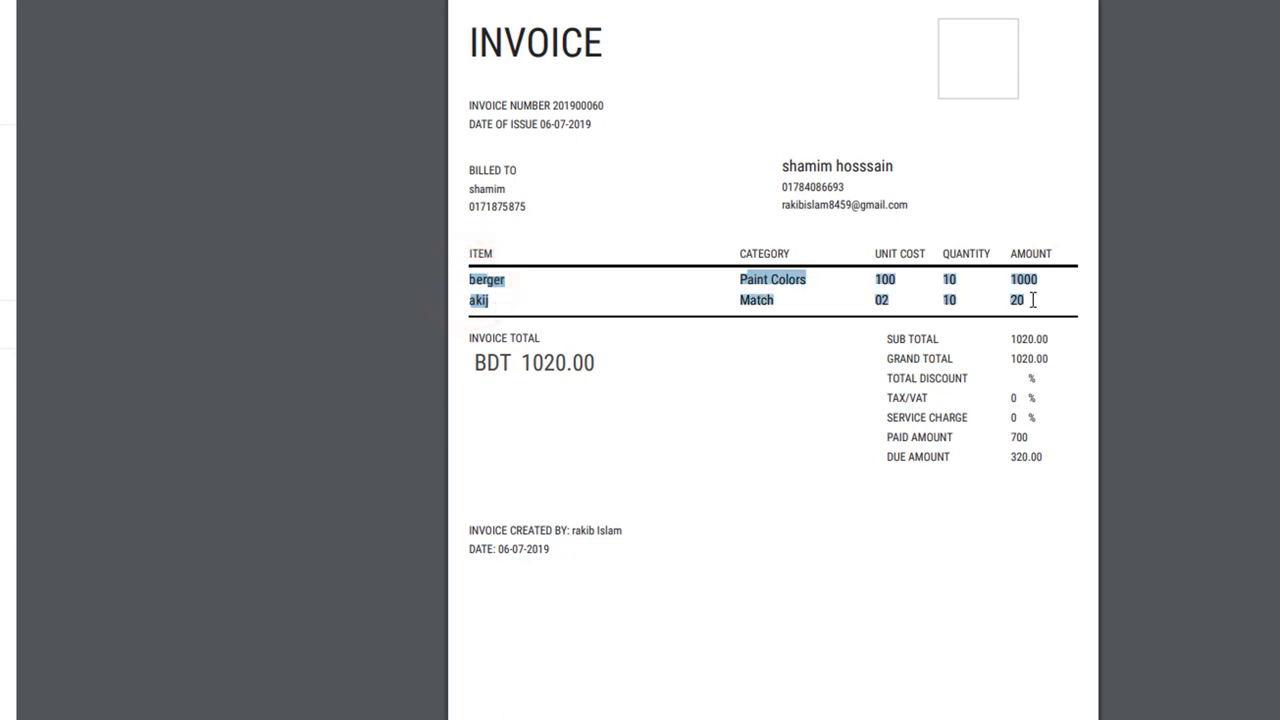
pyautogui.click(1030, 345)
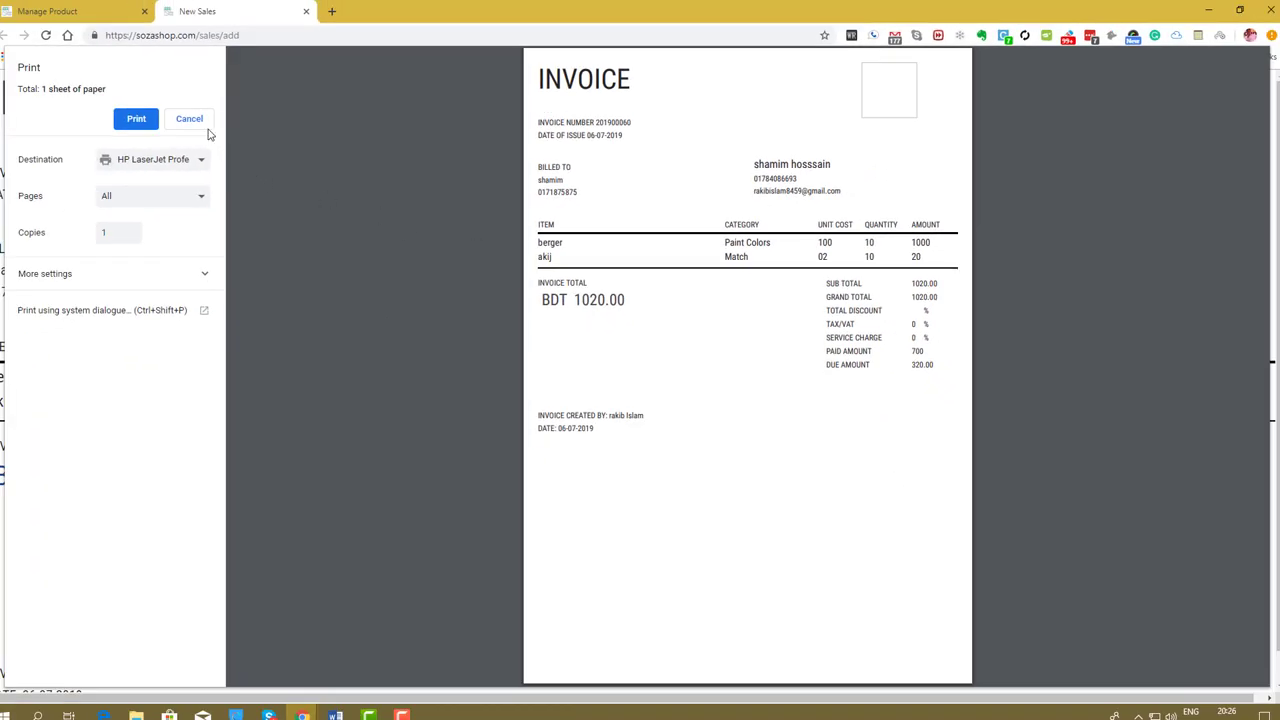
pyautogui.click(189, 121)
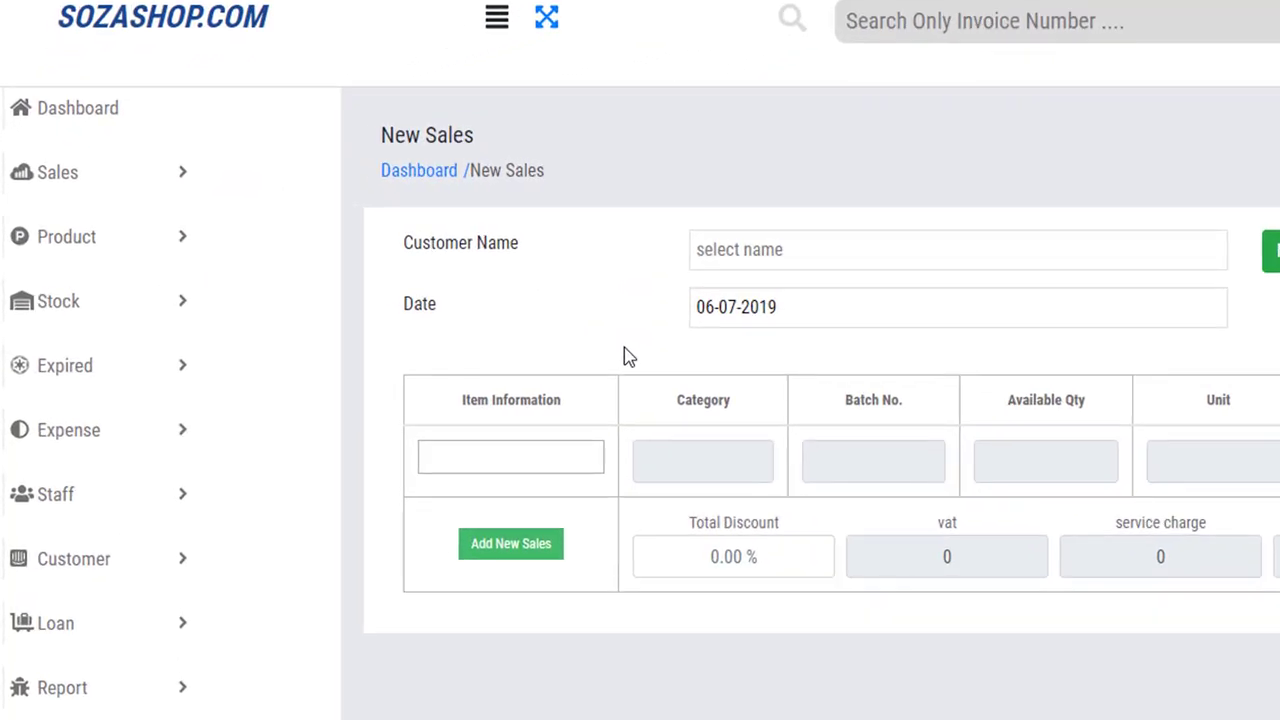
# Open Manage Sales and check sale 201900060: total 1020.00, paid 700, due 320.00.
pyautogui.click(76, 180)
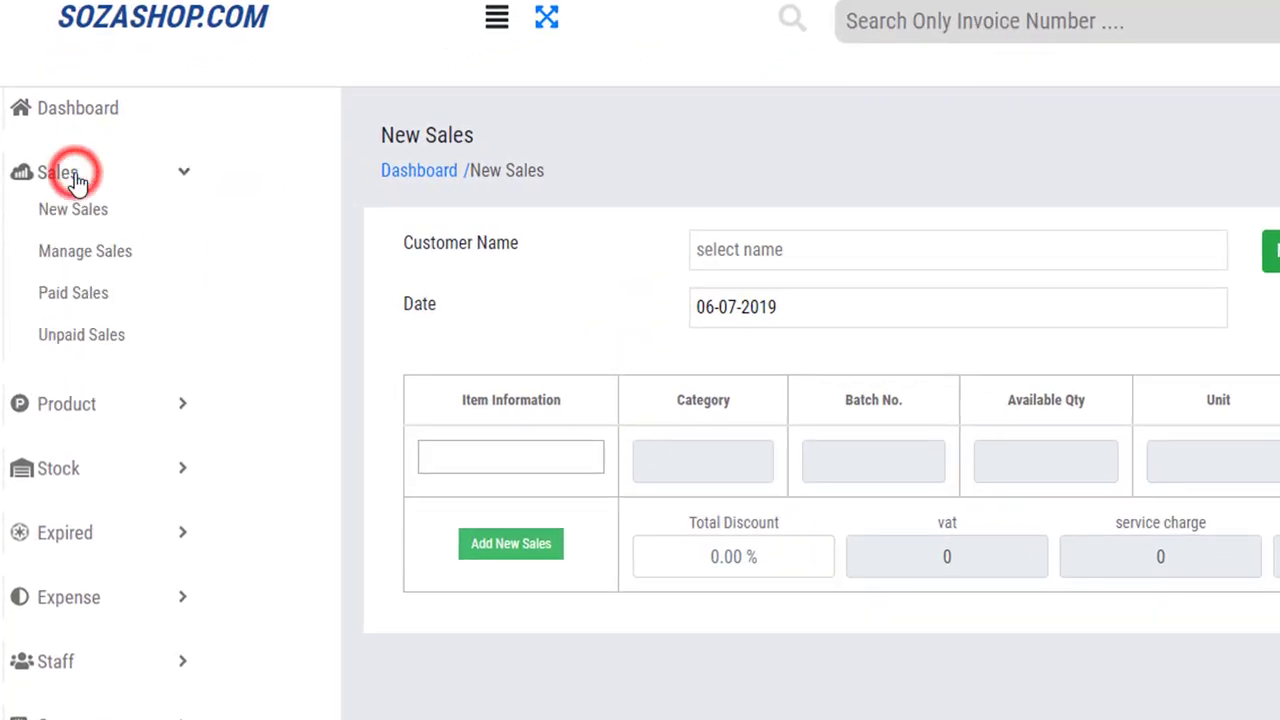
pyautogui.click(86, 251)
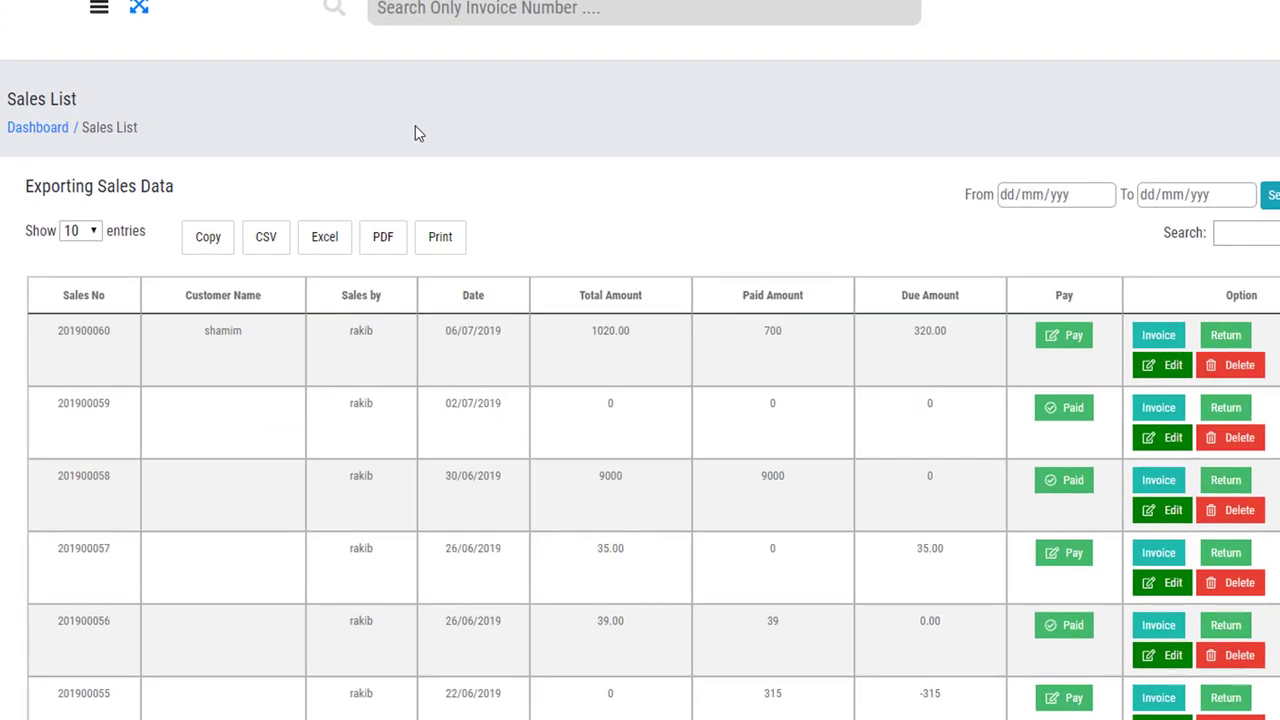
pyautogui.moveTo(110, 331); pyautogui.dragTo(60, 343)
pyautogui.moveTo(266, 330); pyautogui.dragTo(208, 331)
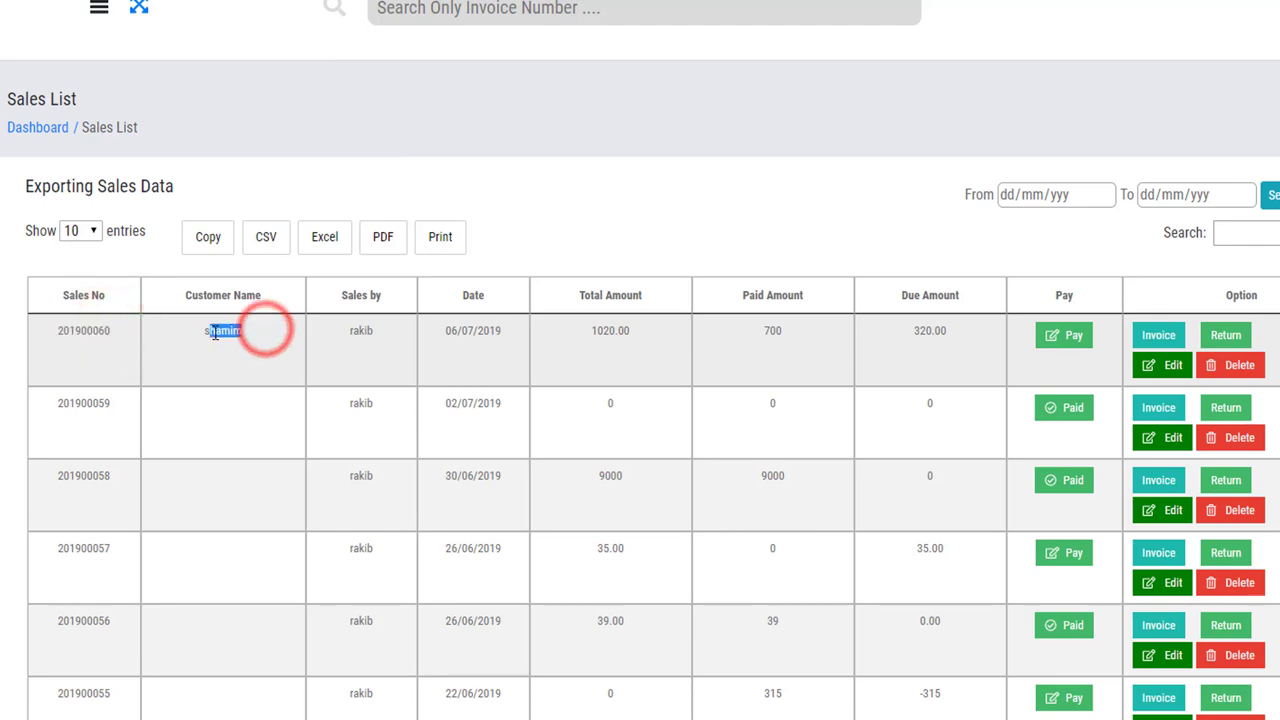
pyautogui.moveTo(380, 333); pyautogui.dragTo(346, 332)
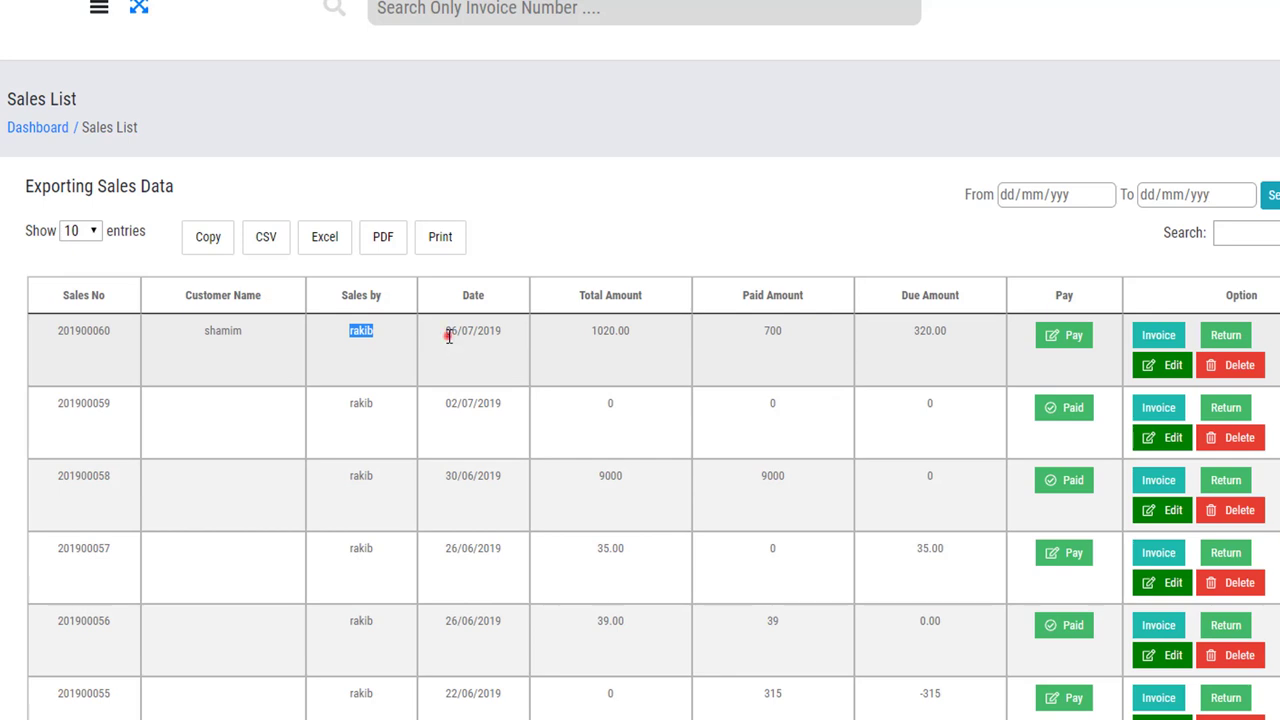
pyautogui.moveTo(449, 337); pyautogui.dragTo(634, 337)
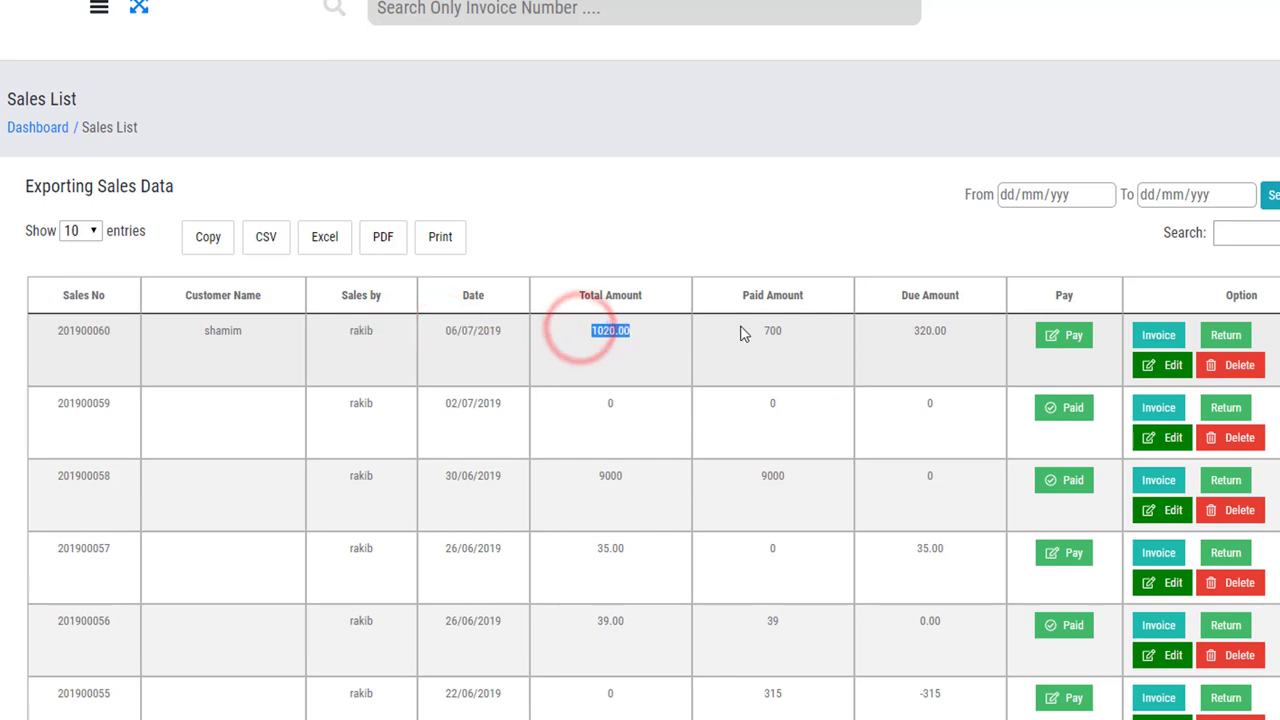
pyautogui.moveTo(748, 331); pyautogui.dragTo(791, 337)
pyautogui.moveTo(909, 331); pyautogui.dragTo(953, 338)
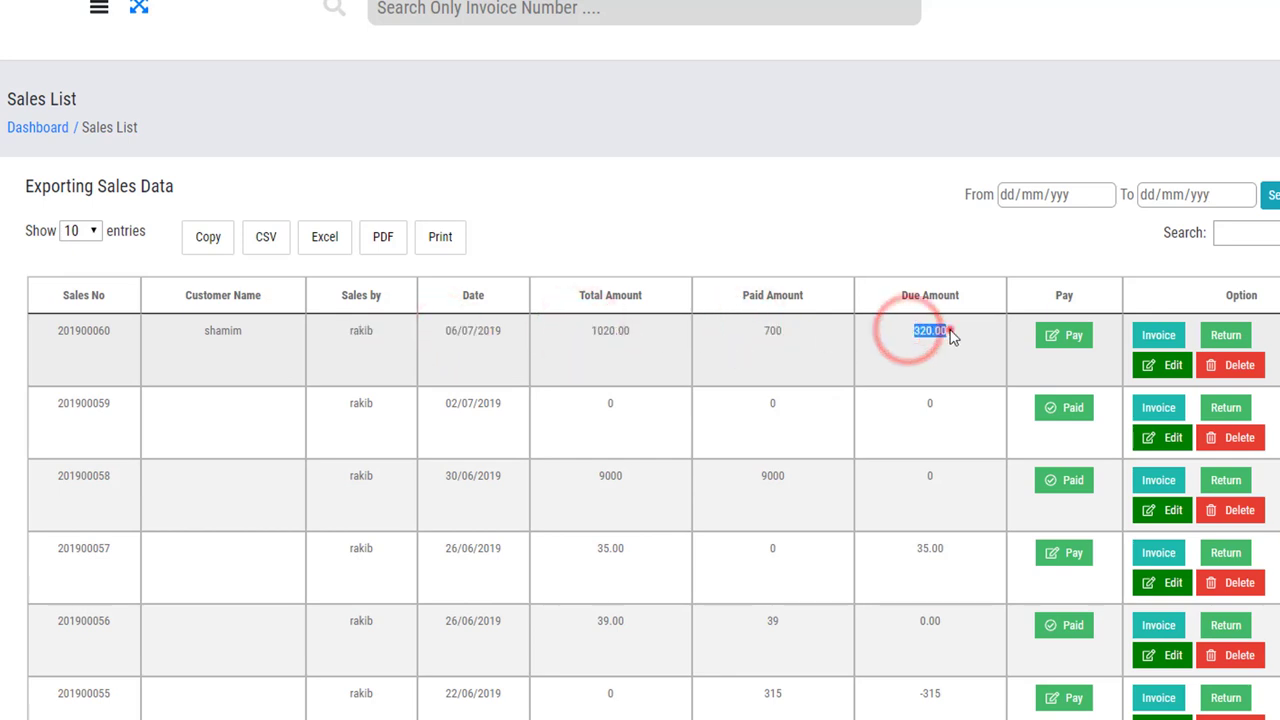
pyautogui.click(953, 338)
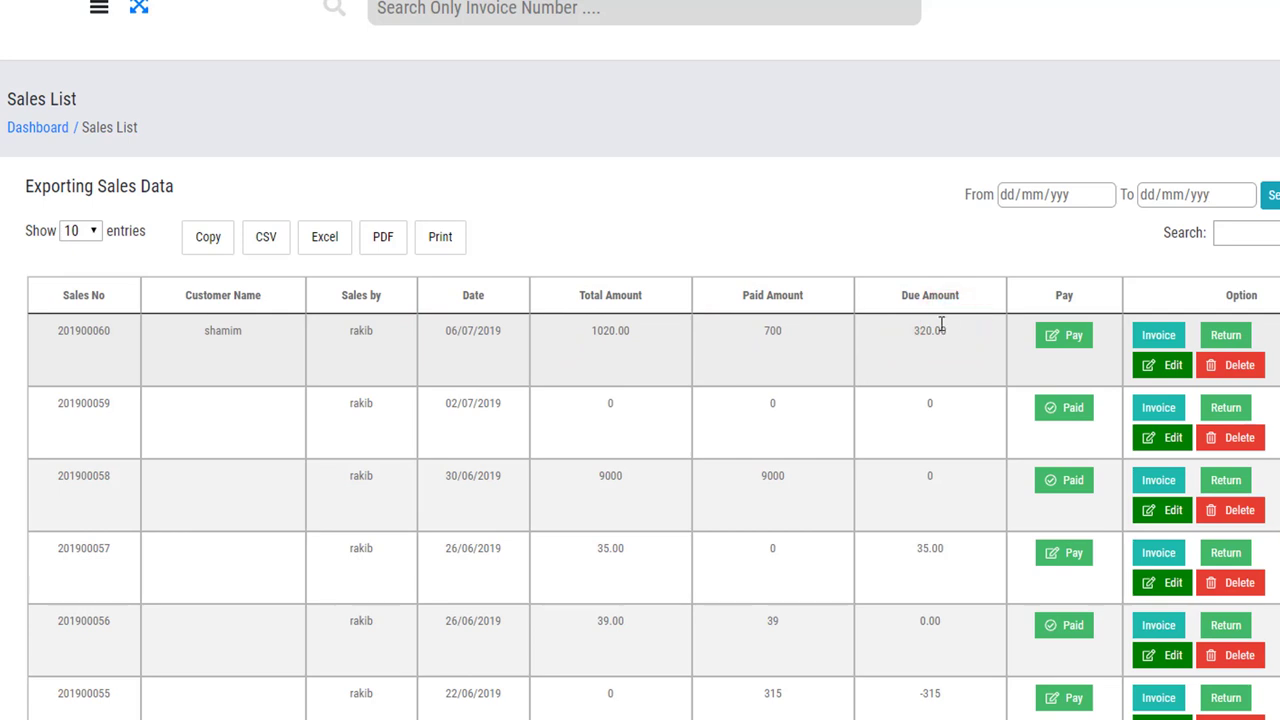
pyautogui.click(1084, 337)
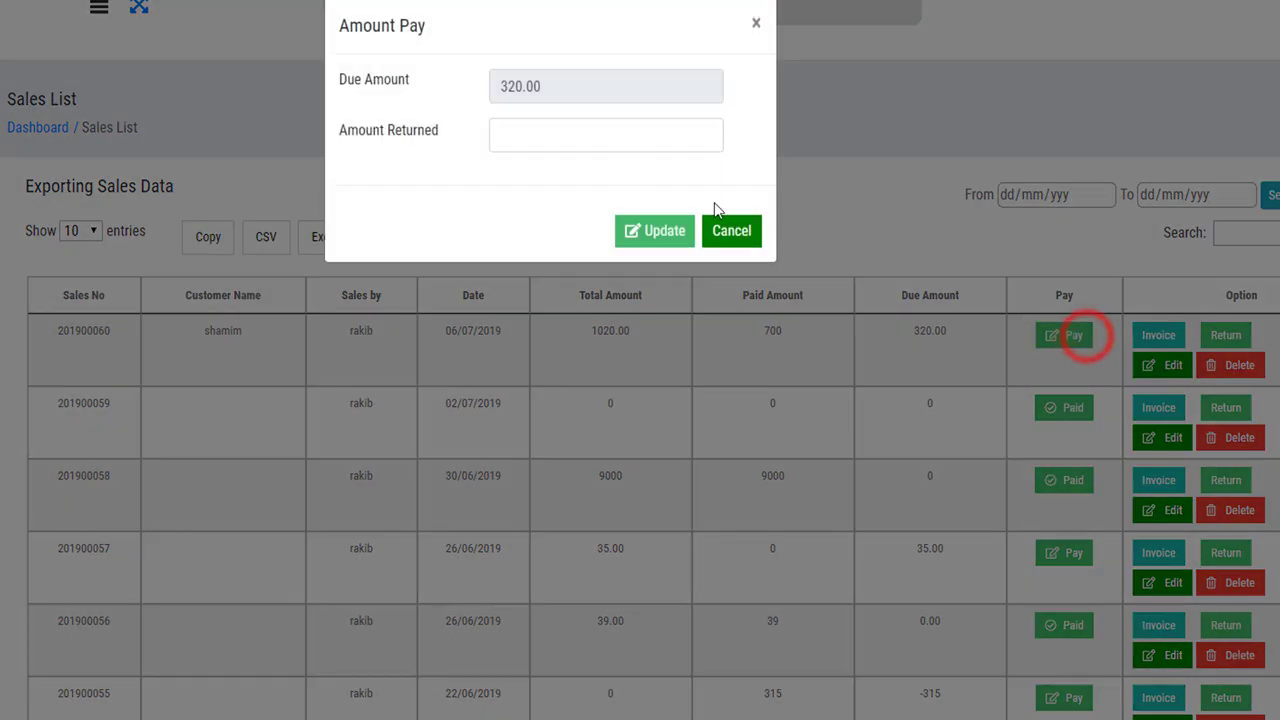
pyautogui.click(591, 134)
pyautogui.moveTo(354, 80); pyautogui.dragTo(555, 97)
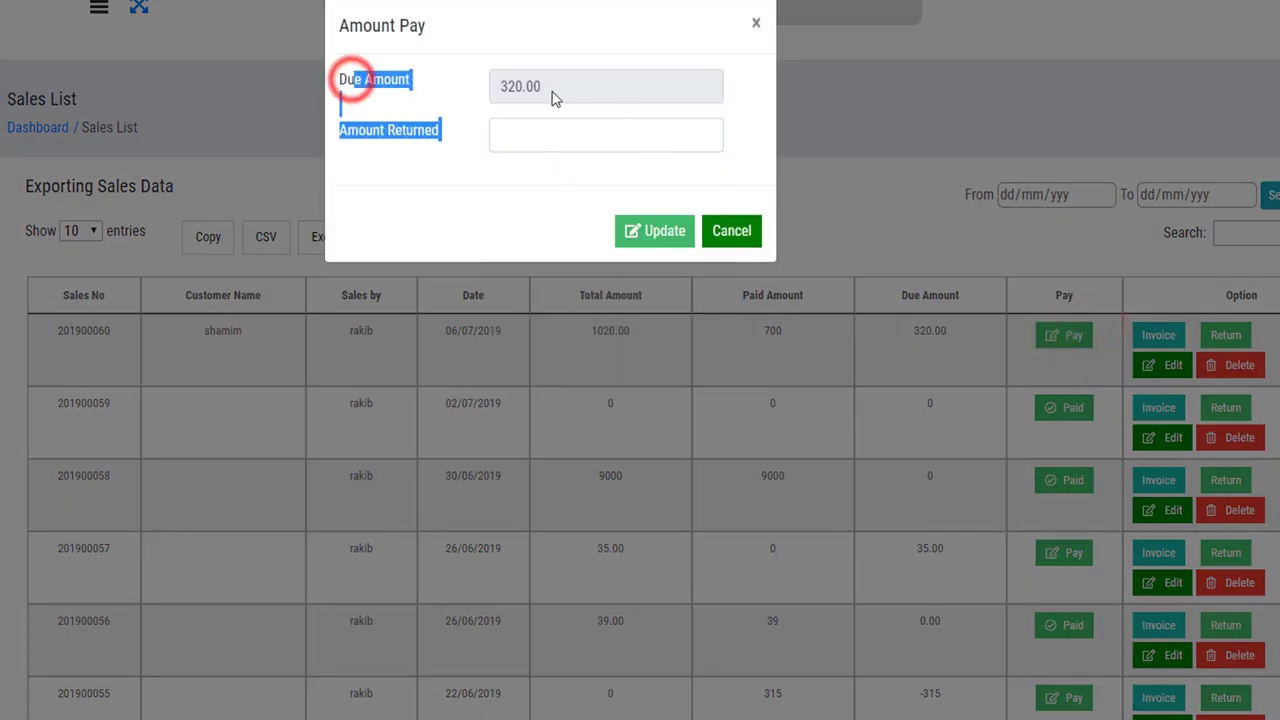
pyautogui.click(556, 90)
pyautogui.click(523, 133)
pyautogui.write('20')
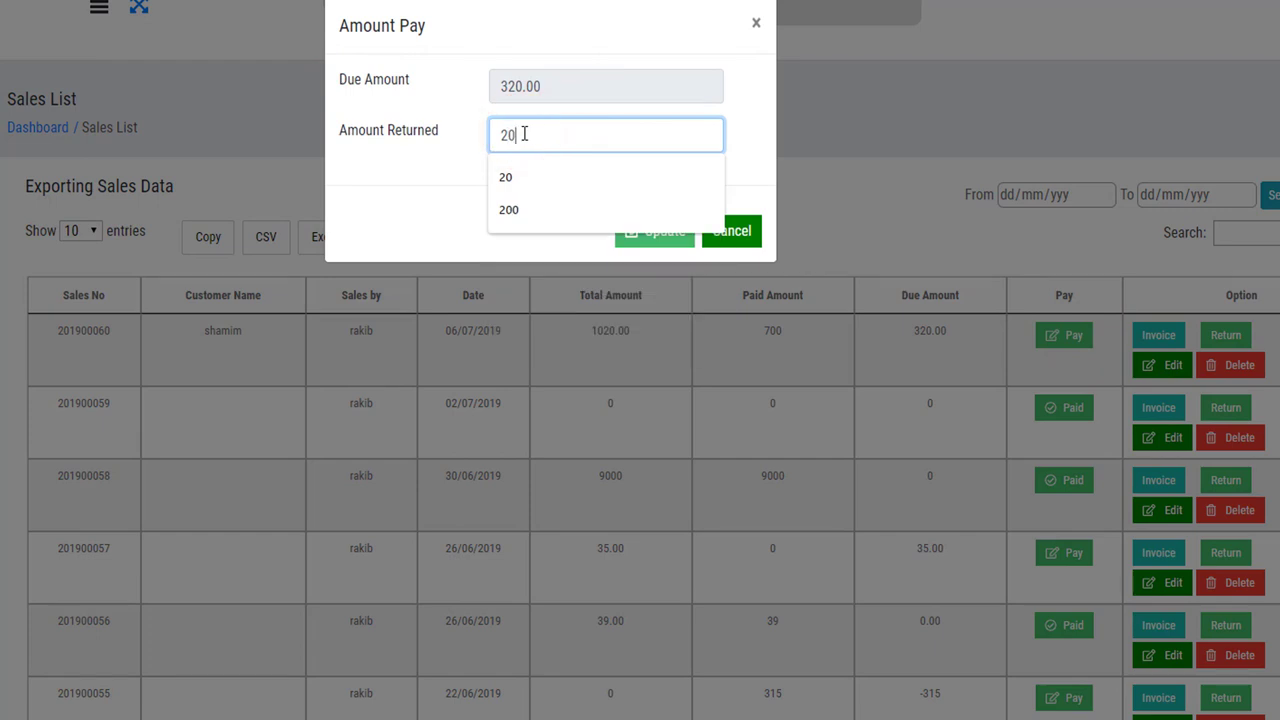
pyautogui.click(437, 168)
pyautogui.click(636, 236)
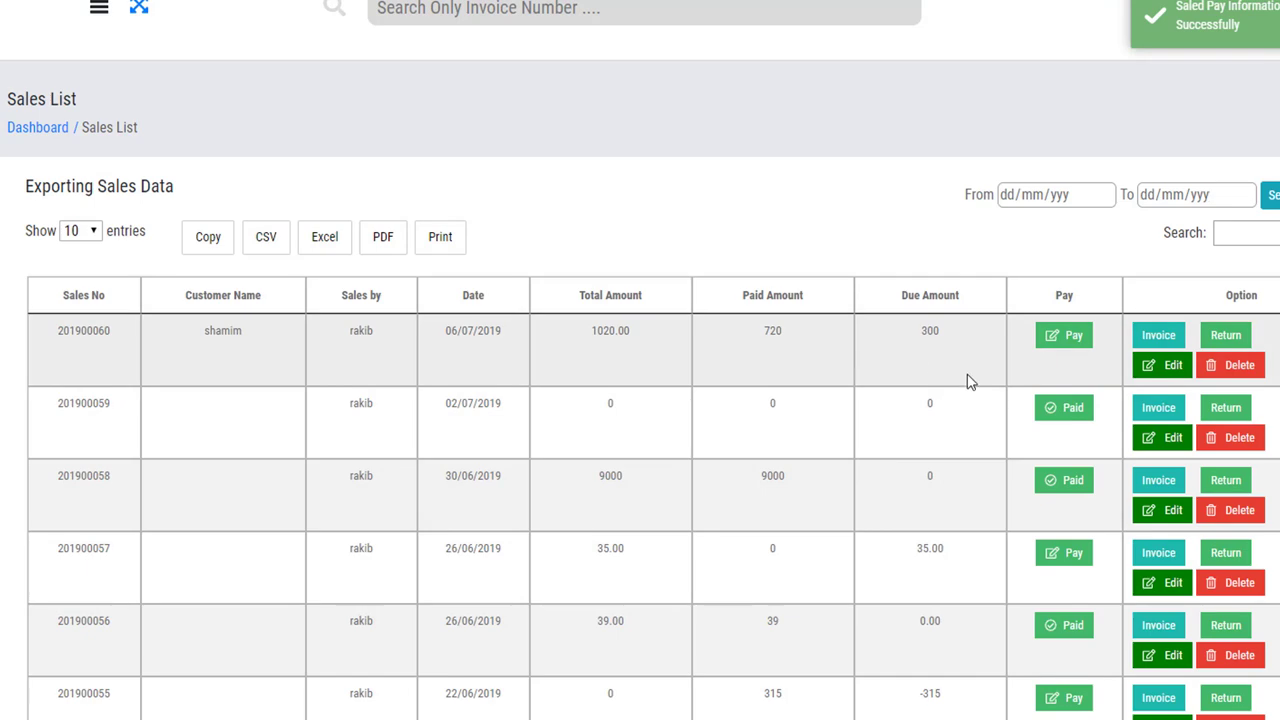
pyautogui.moveTo(957, 340); pyautogui.dragTo(916, 337)
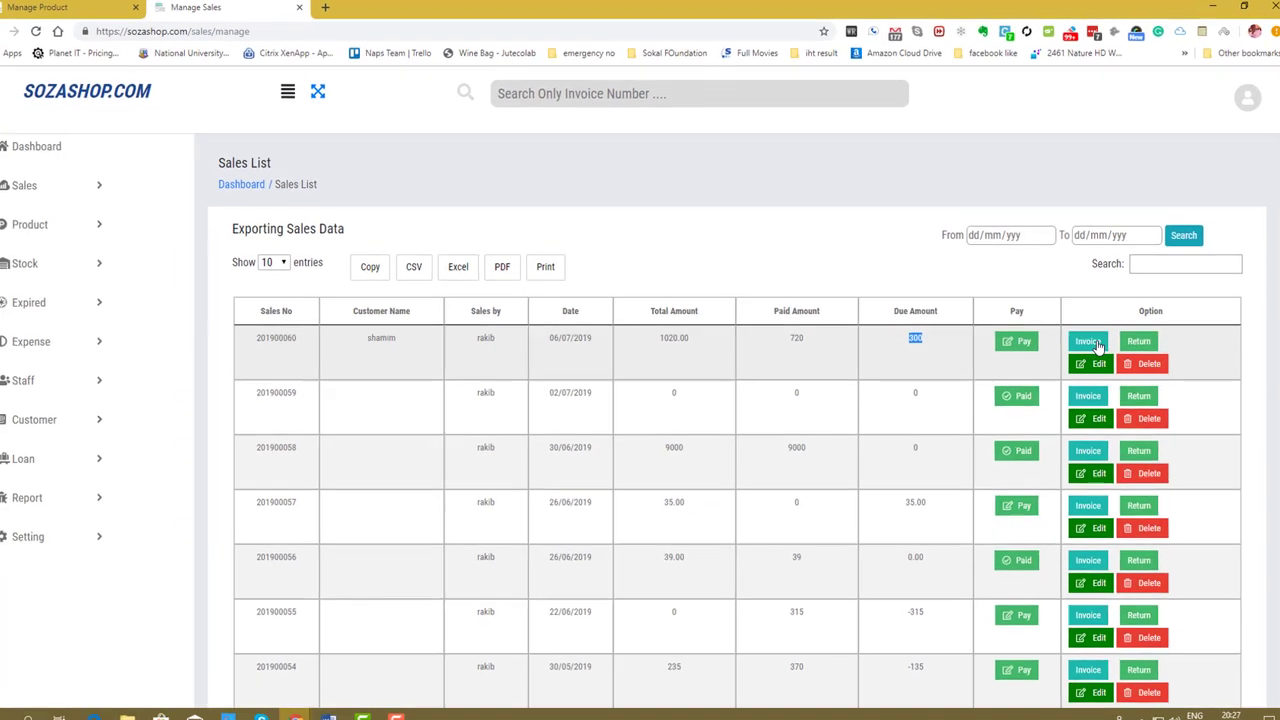
pyautogui.click(1089, 342)
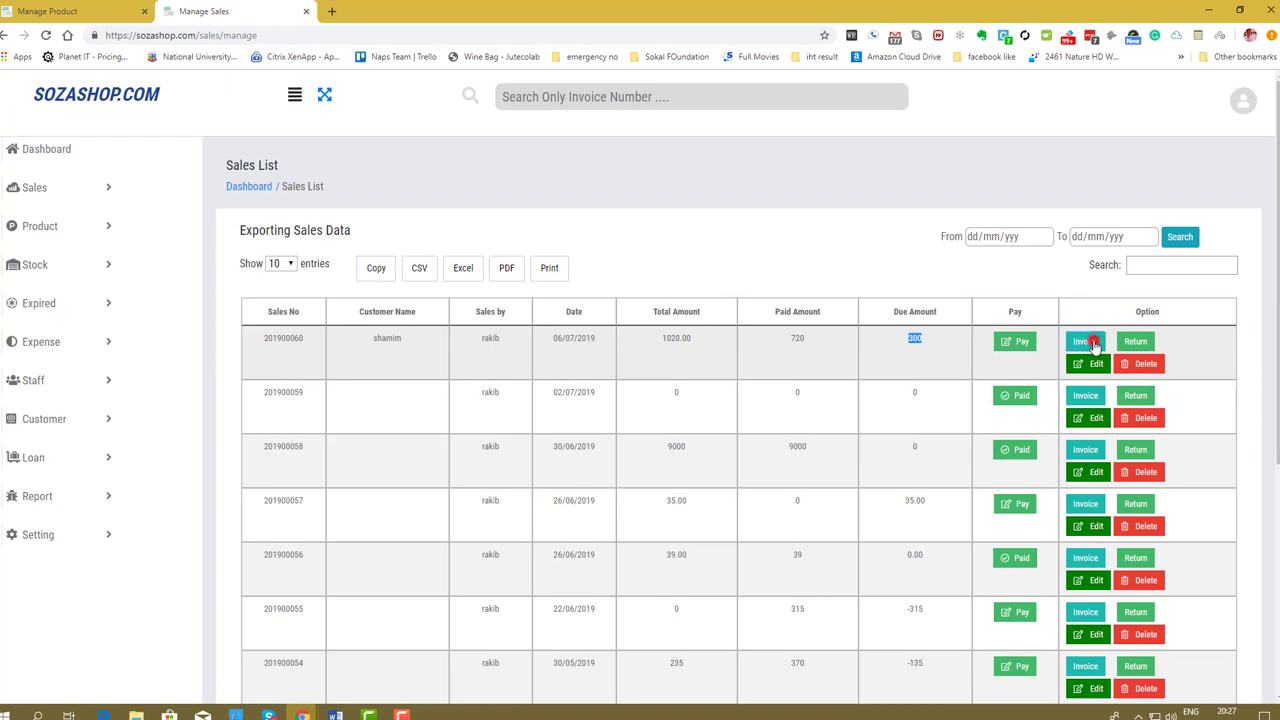
pyautogui.scroll(-3, 566, 404)
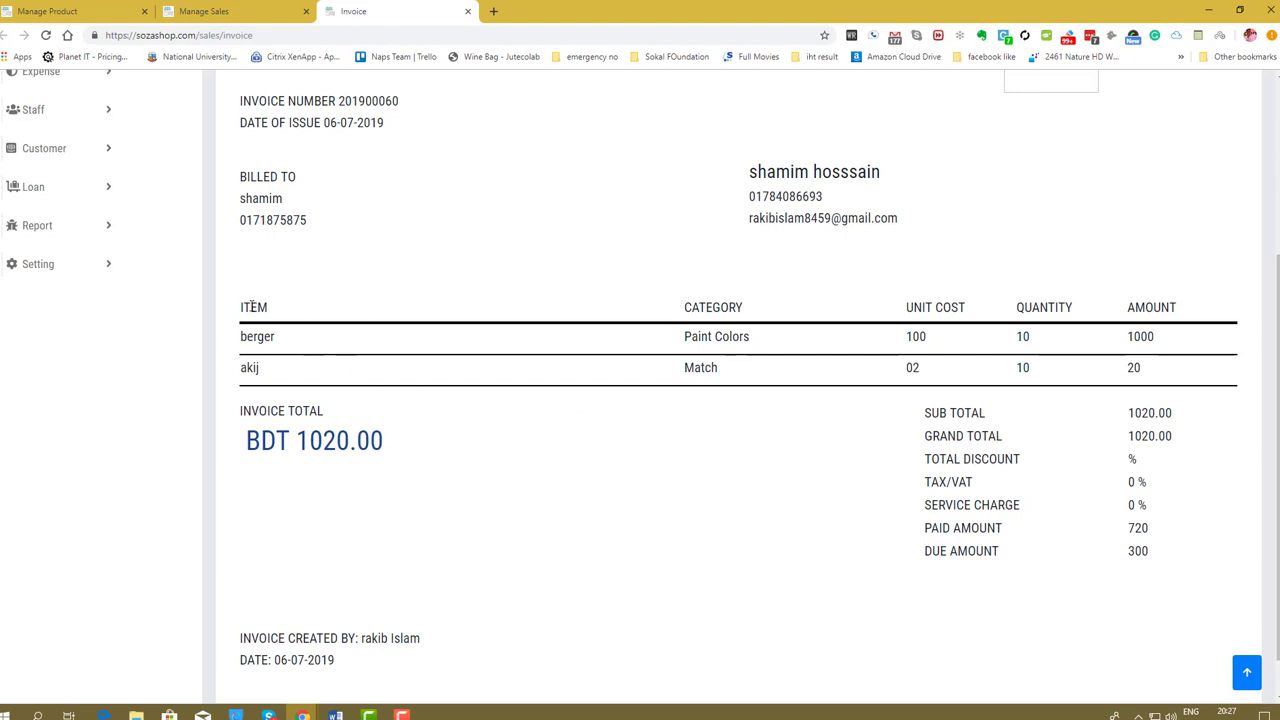
pyautogui.moveTo(253, 307); pyautogui.dragTo(486, 366)
pyautogui.click(900, 385)
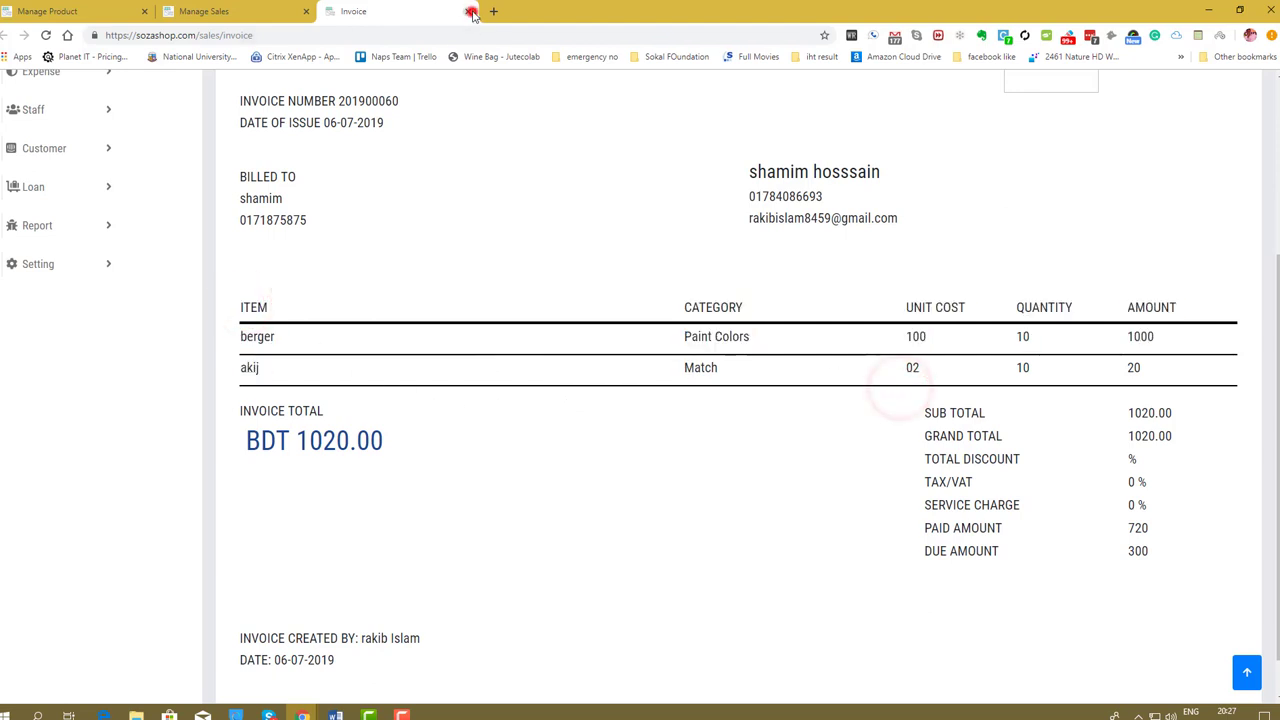
pyautogui.click(472, 12)
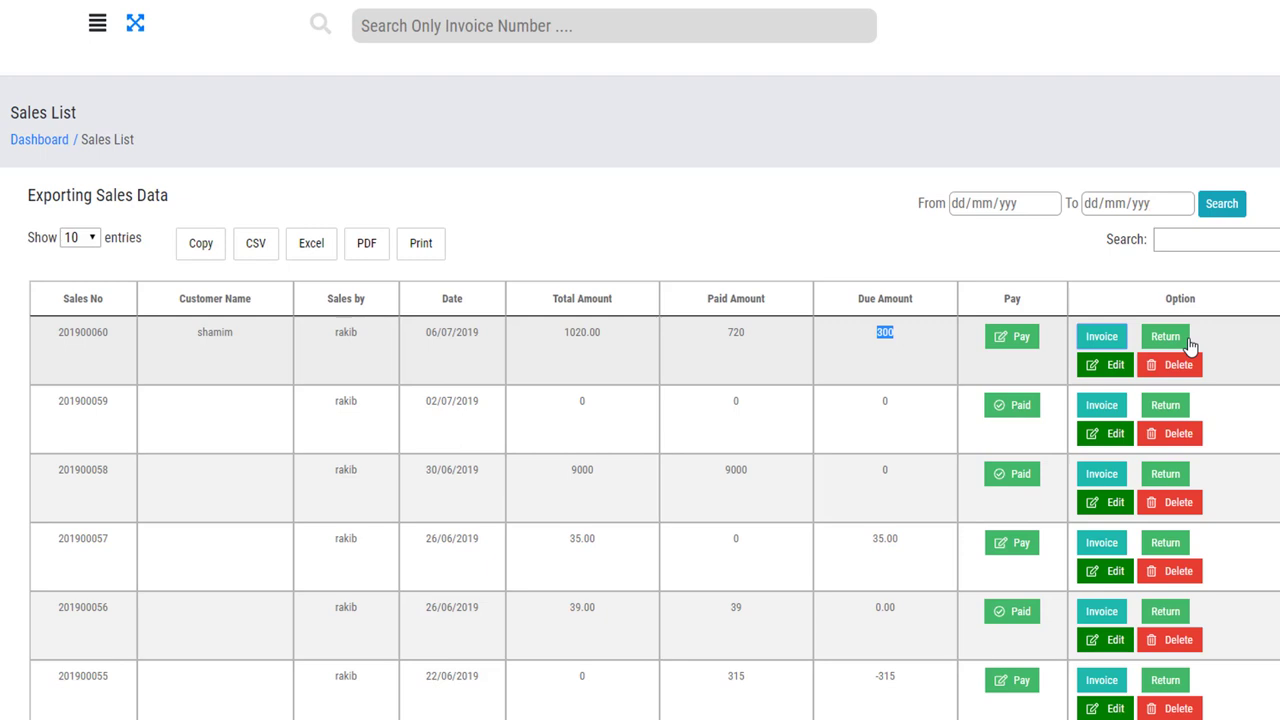
# Open the Return Item form for sale 201900060, checking its invoice along the way.
pyautogui.click(1166, 337)
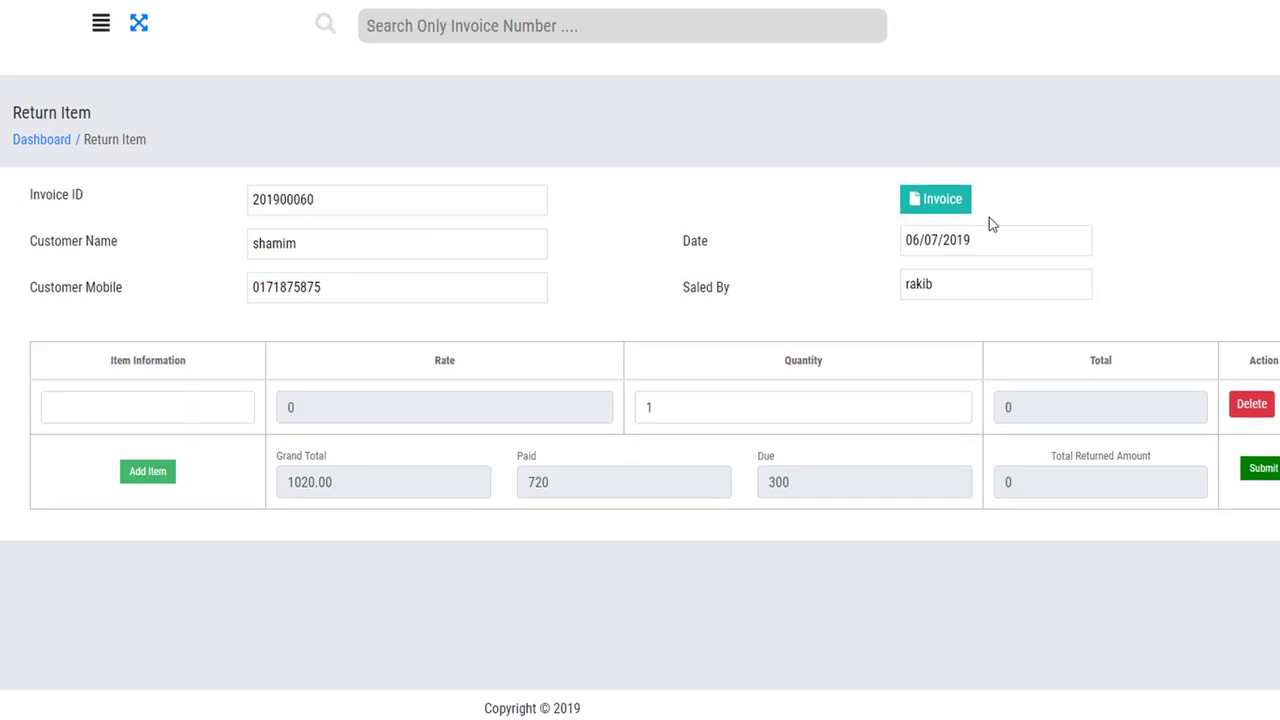
pyautogui.rightClick(950, 207)
pyautogui.click(918, 203)
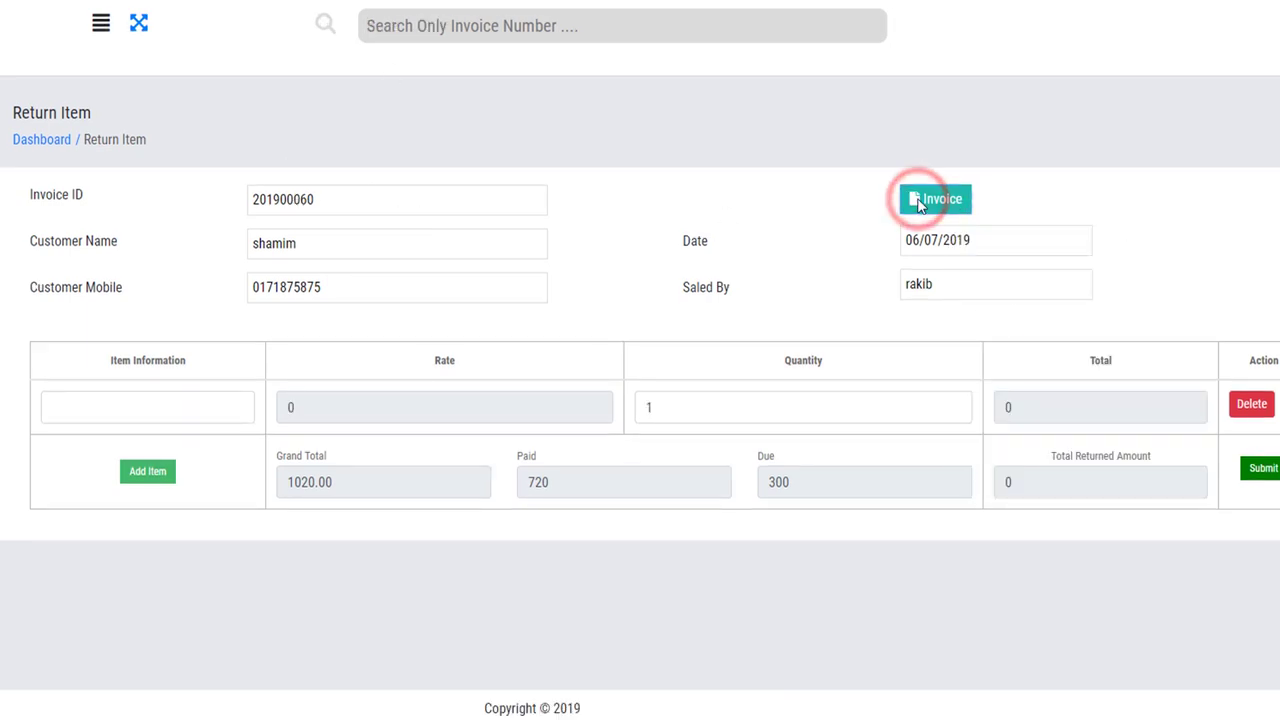
pyautogui.scroll(-4, 674, 400)
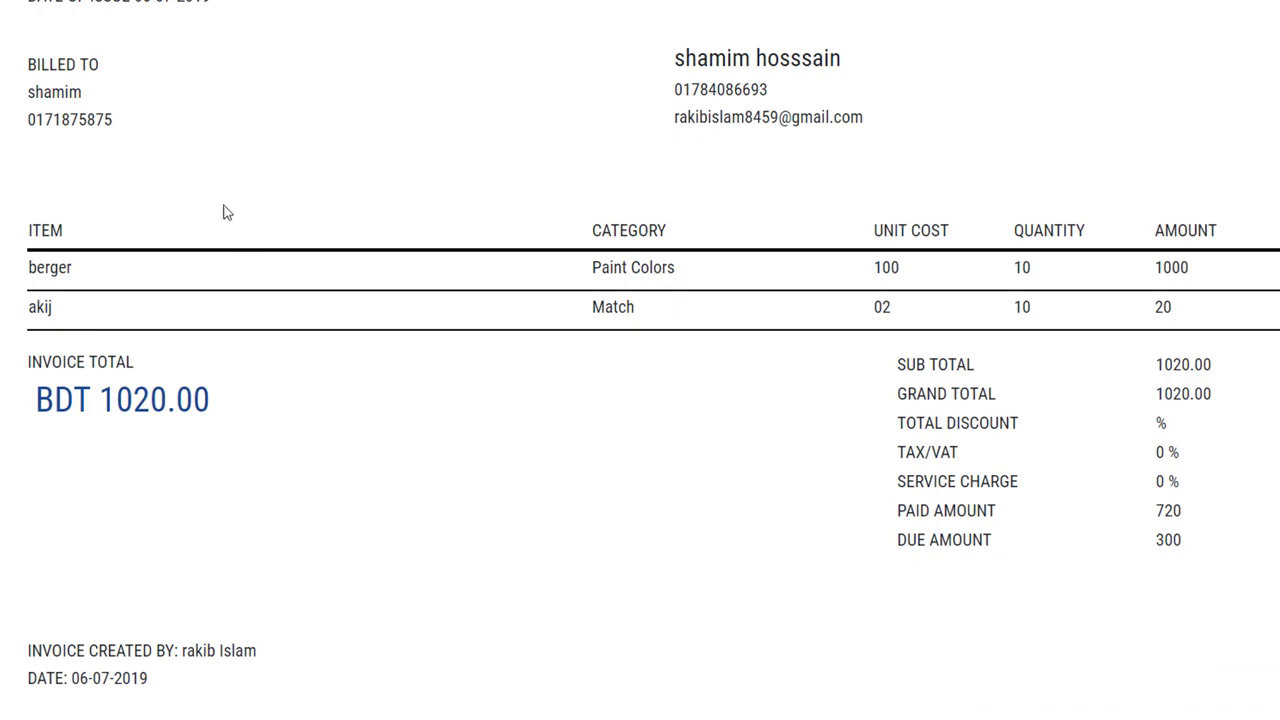
pyautogui.hotkey('alt', 'Left')
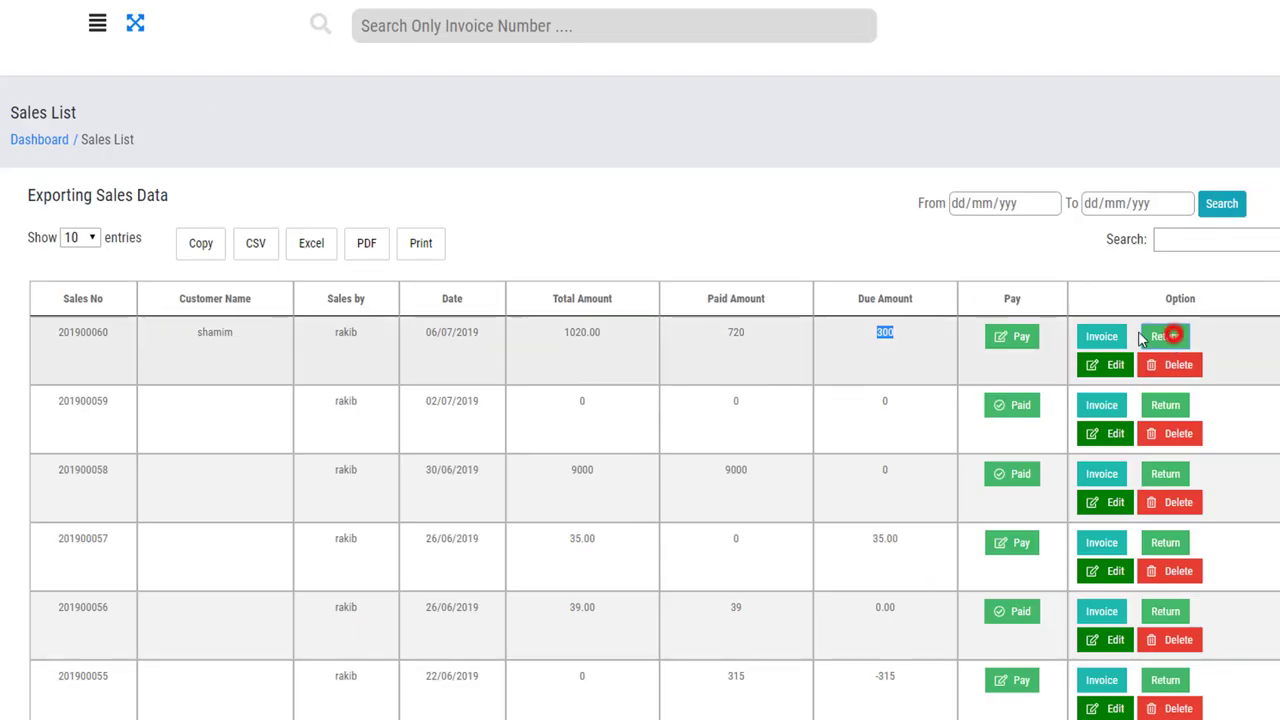
pyautogui.click(1172, 334)
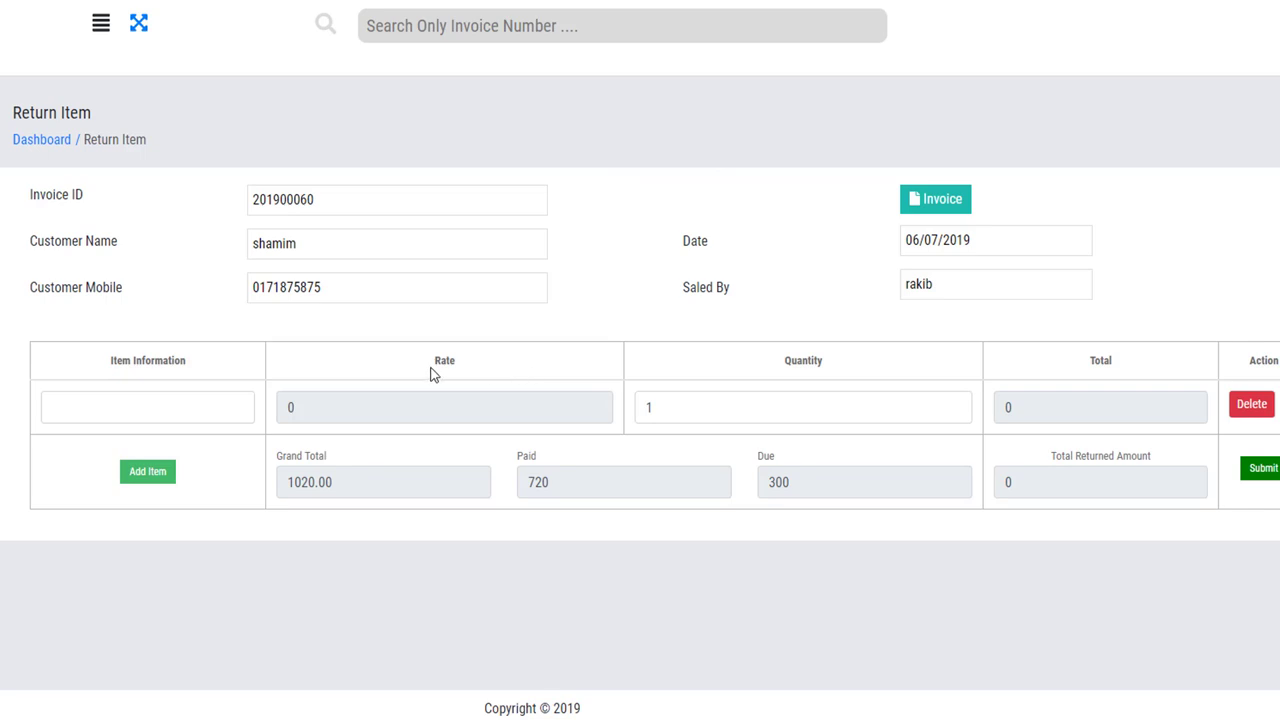
pyautogui.click(154, 408)
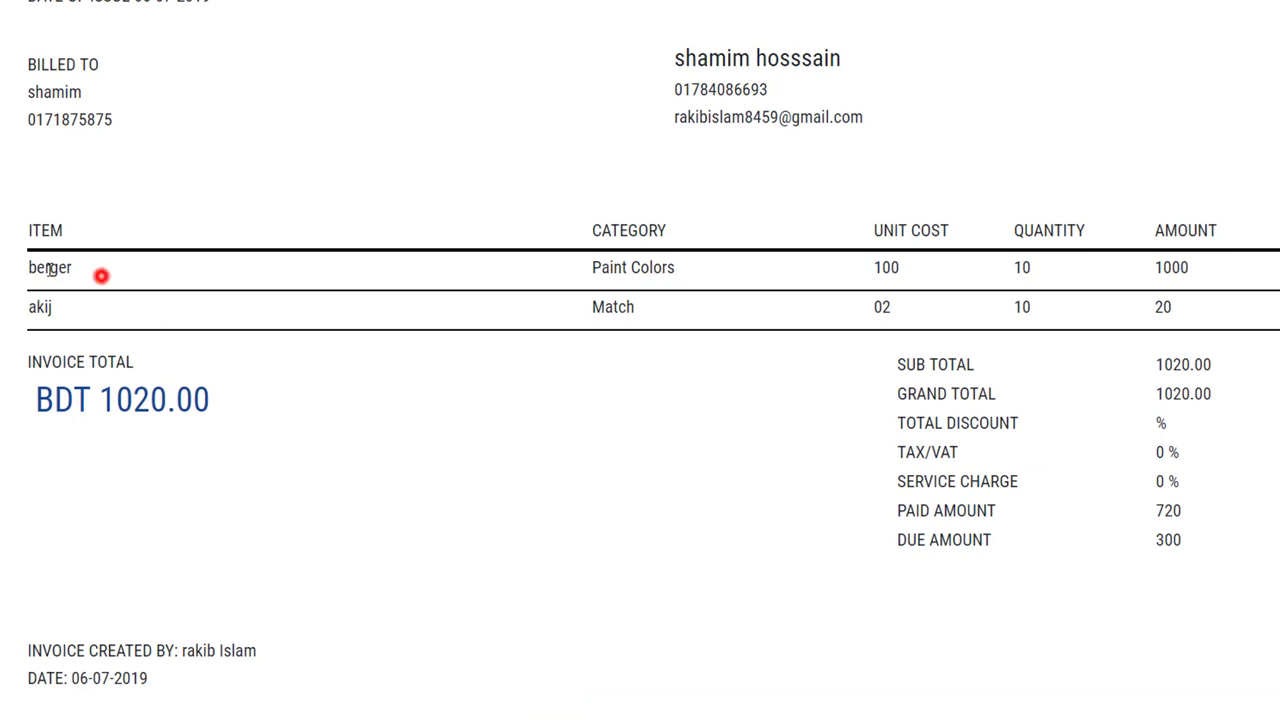
pyautogui.moveTo(104, 272); pyautogui.dragTo(65, 310)
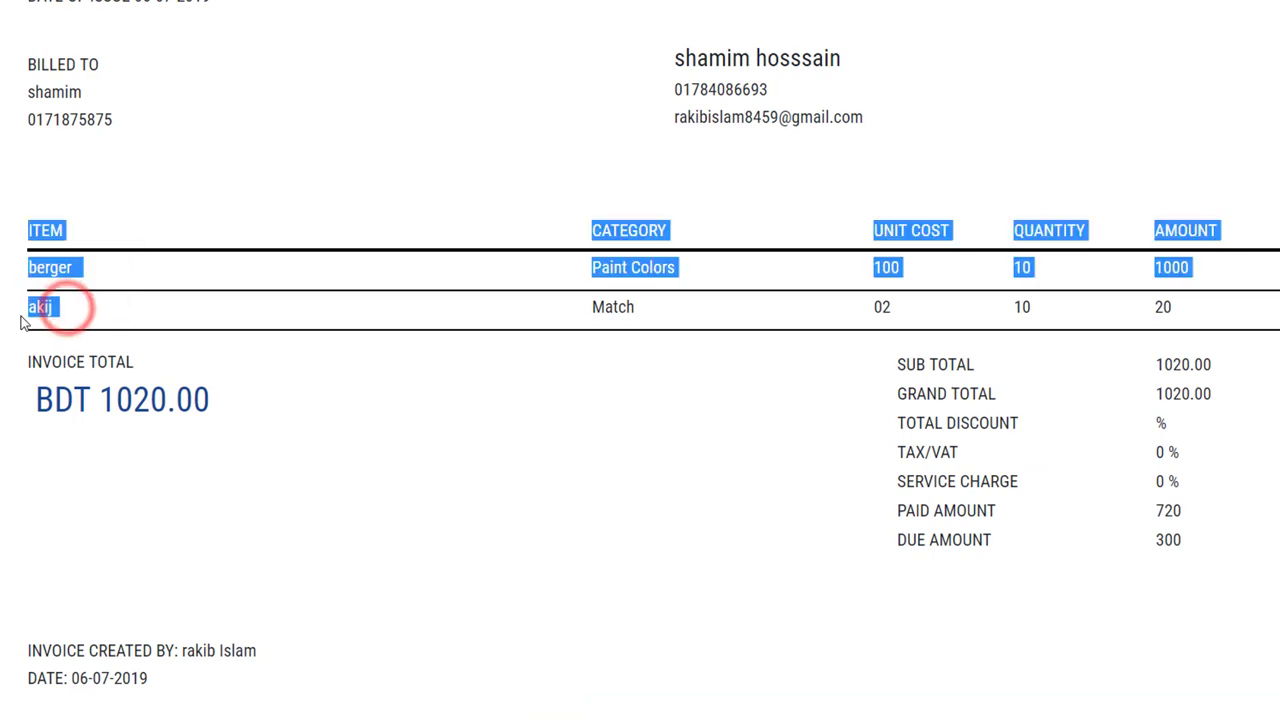
pyautogui.click(352, 308)
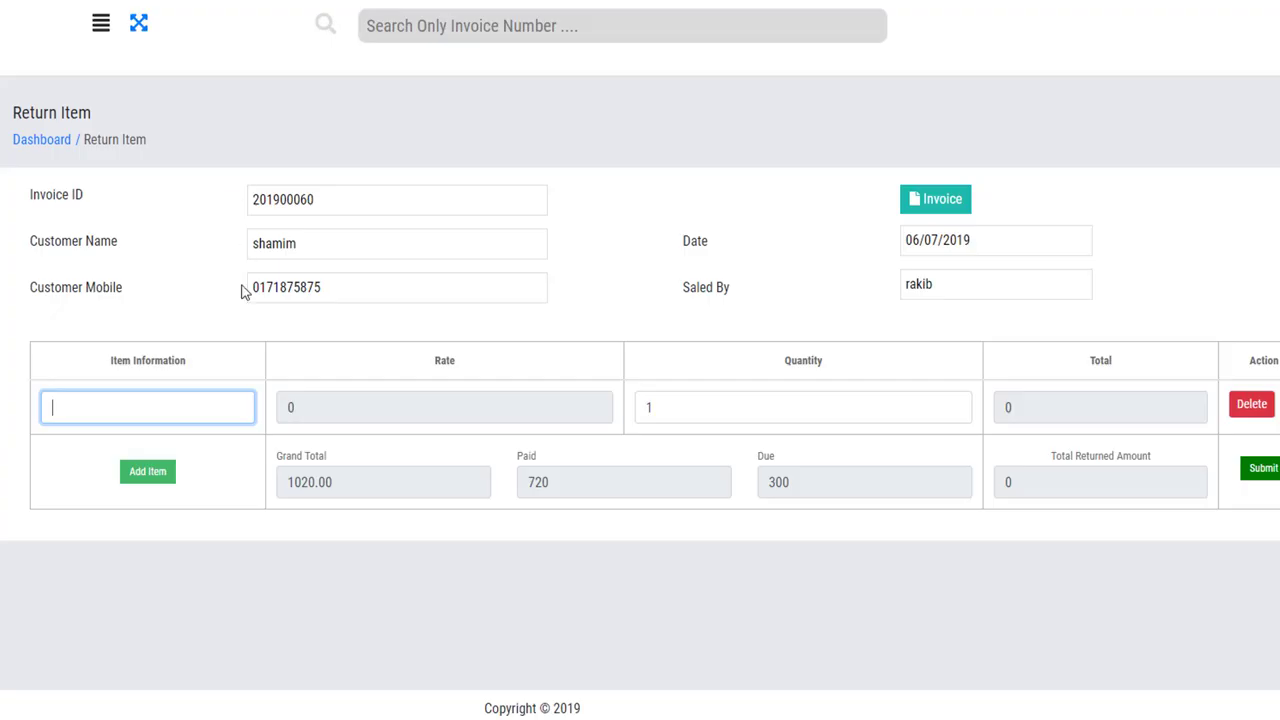
# Add berger (2515425) to the return with quantity 3.
pyautogui.click(134, 405)
pyautogui.write('ber')
pyautogui.press('Return')
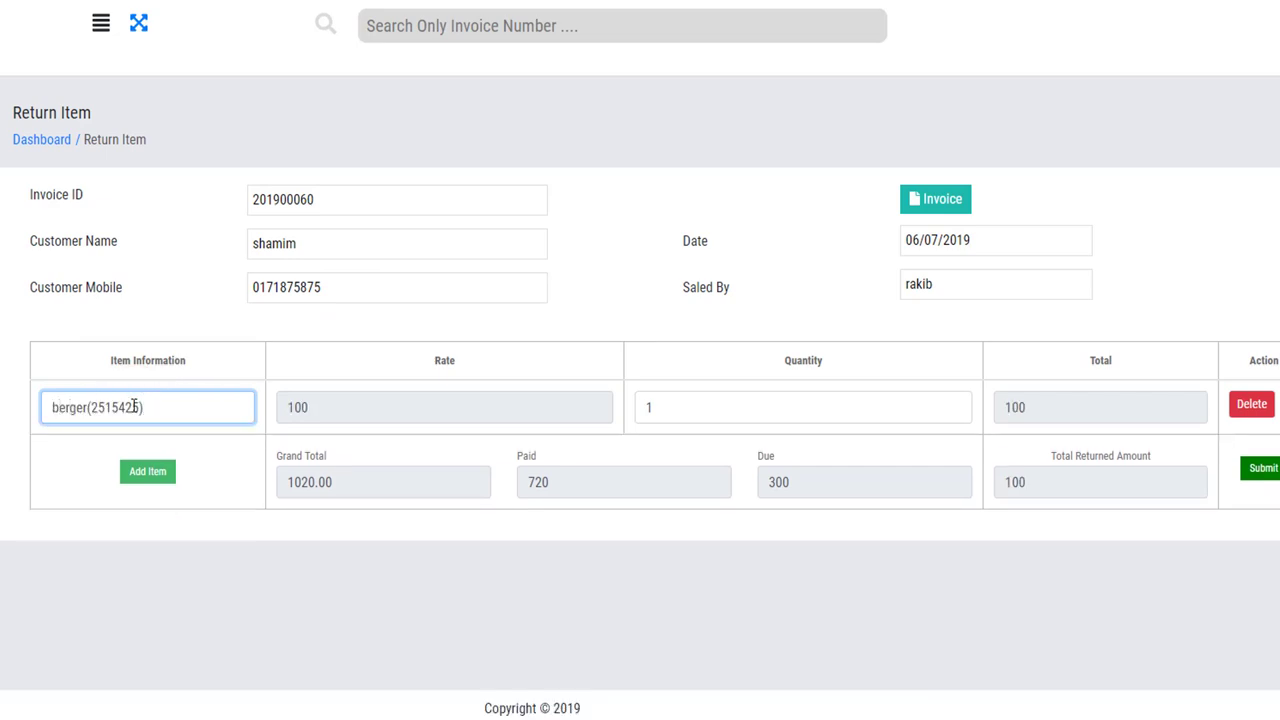
pyautogui.click(690, 411)
pyautogui.press('BackSpace')
pyautogui.write('3')
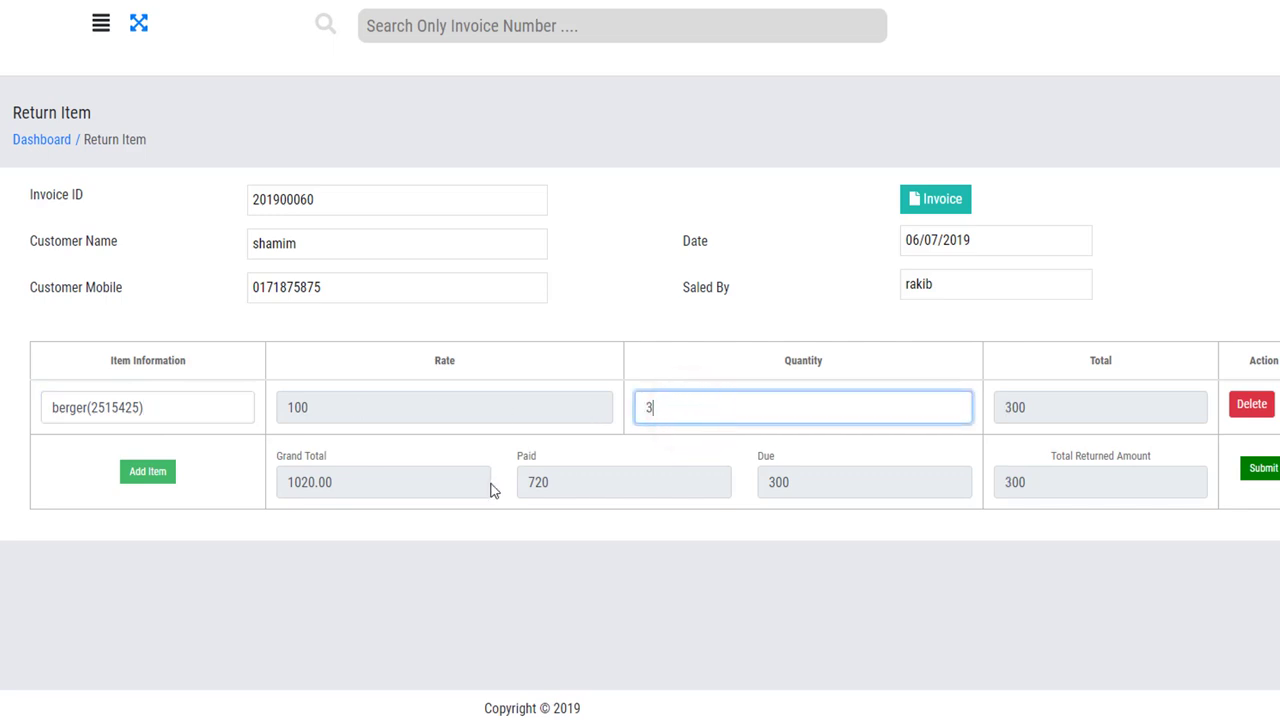
# Add a second return line for akij (02) with quantity 2.
pyautogui.click(148, 472)
pyautogui.click(128, 464)
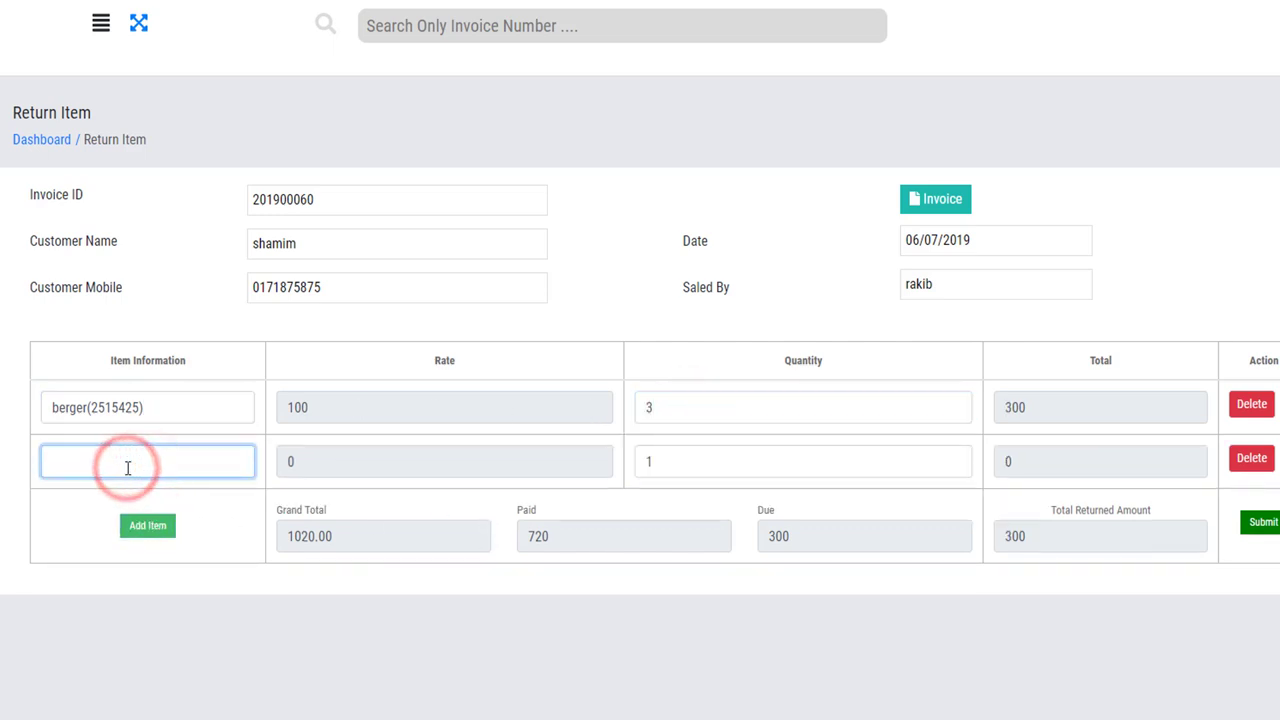
pyautogui.write('a')
pyautogui.press('Return')
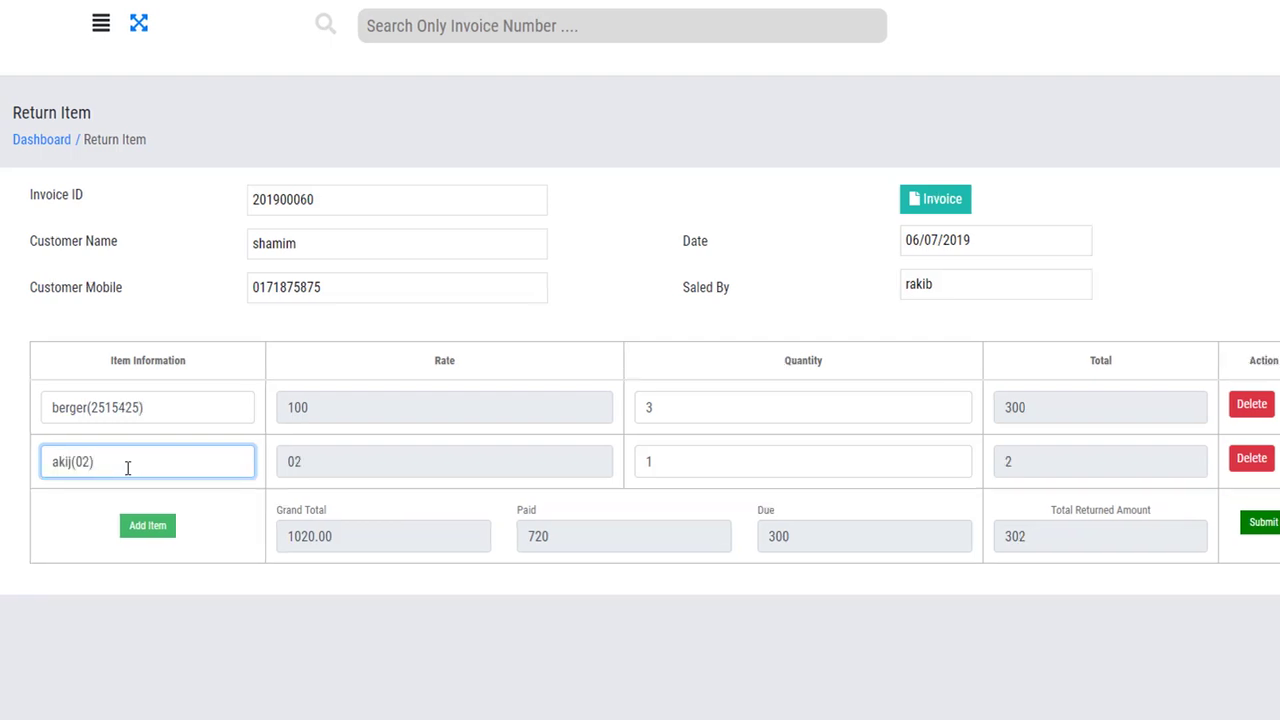
pyautogui.click(662, 461)
pyautogui.press('BackSpace')
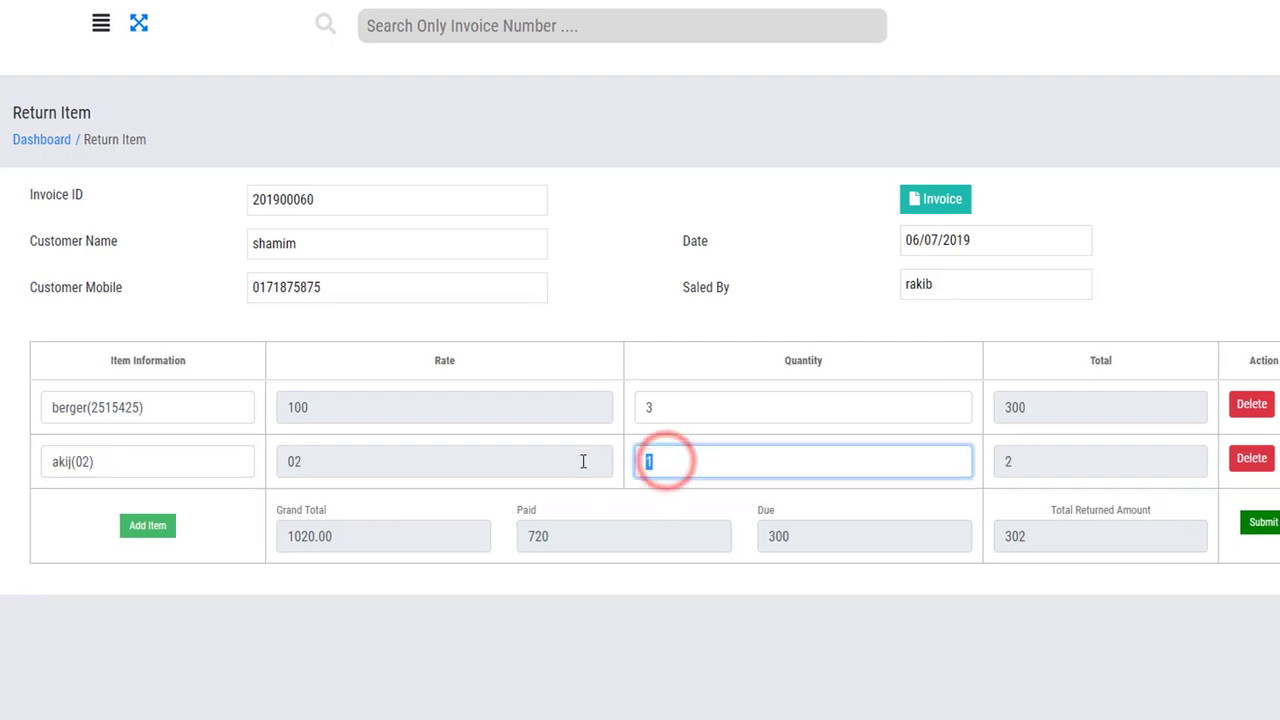
pyautogui.write('2')
pyautogui.click(616, 640)
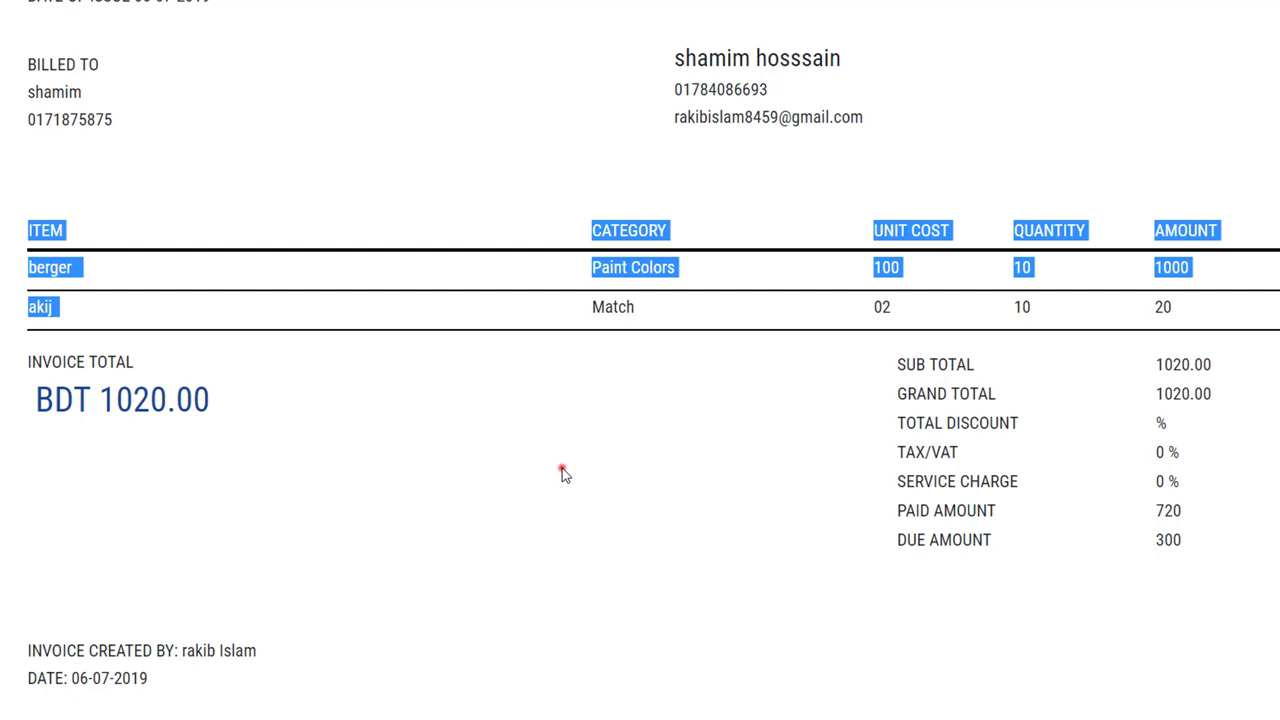
# Check the sale's paid, due and 1020.00 total, then submit and confirm the return.
pyautogui.click(562, 470)
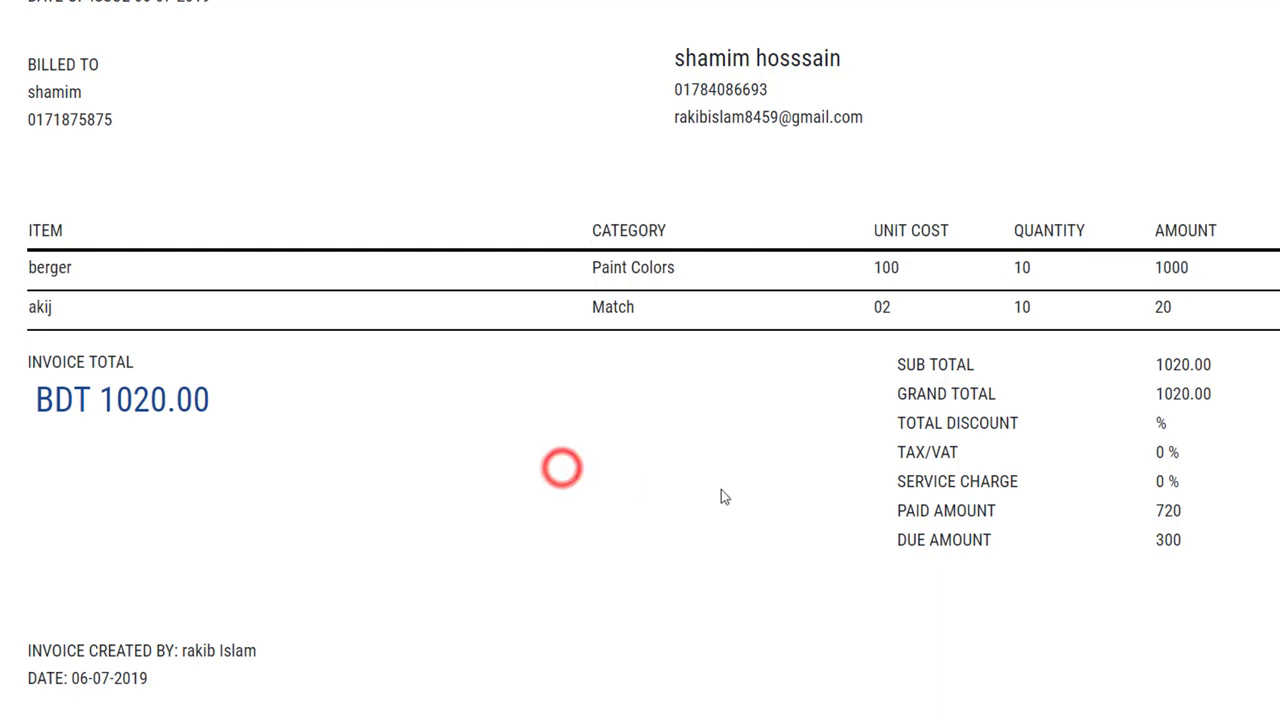
pyautogui.moveTo(1197, 541); pyautogui.dragTo(1137, 540)
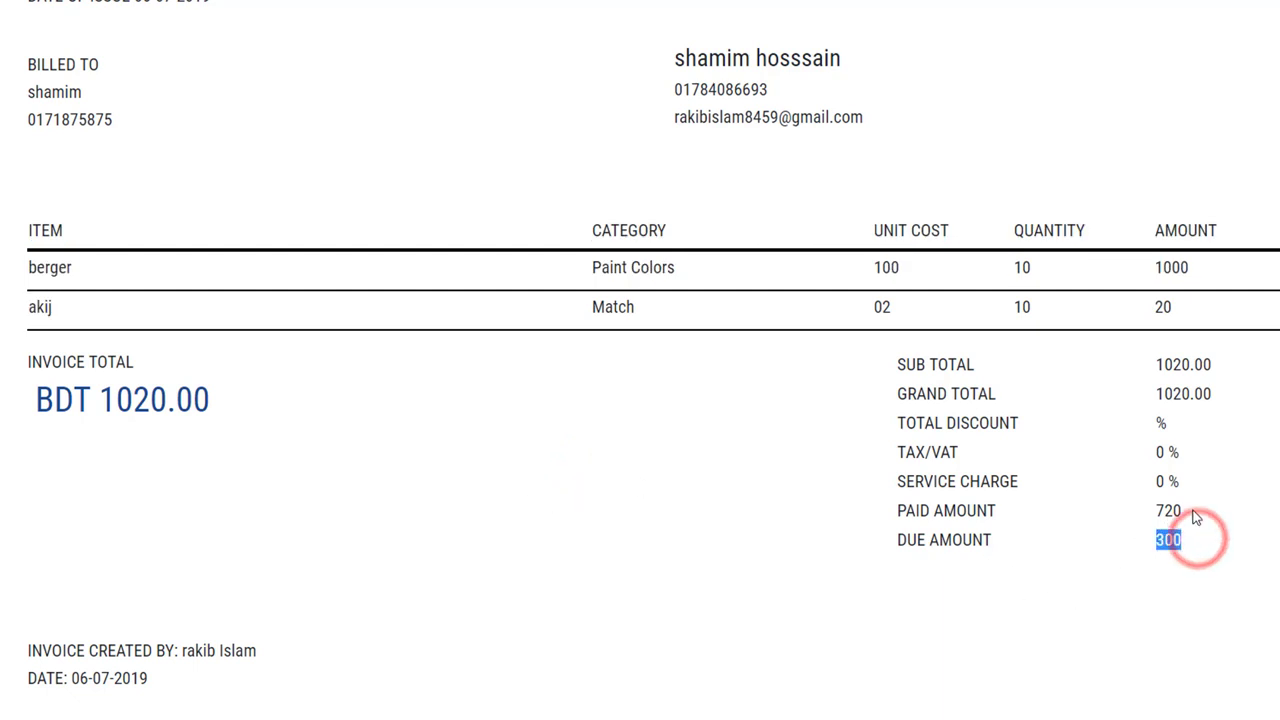
pyautogui.moveTo(1197, 511); pyautogui.dragTo(1116, 516)
pyautogui.moveTo(1014, 230); pyautogui.dragTo(1031, 306)
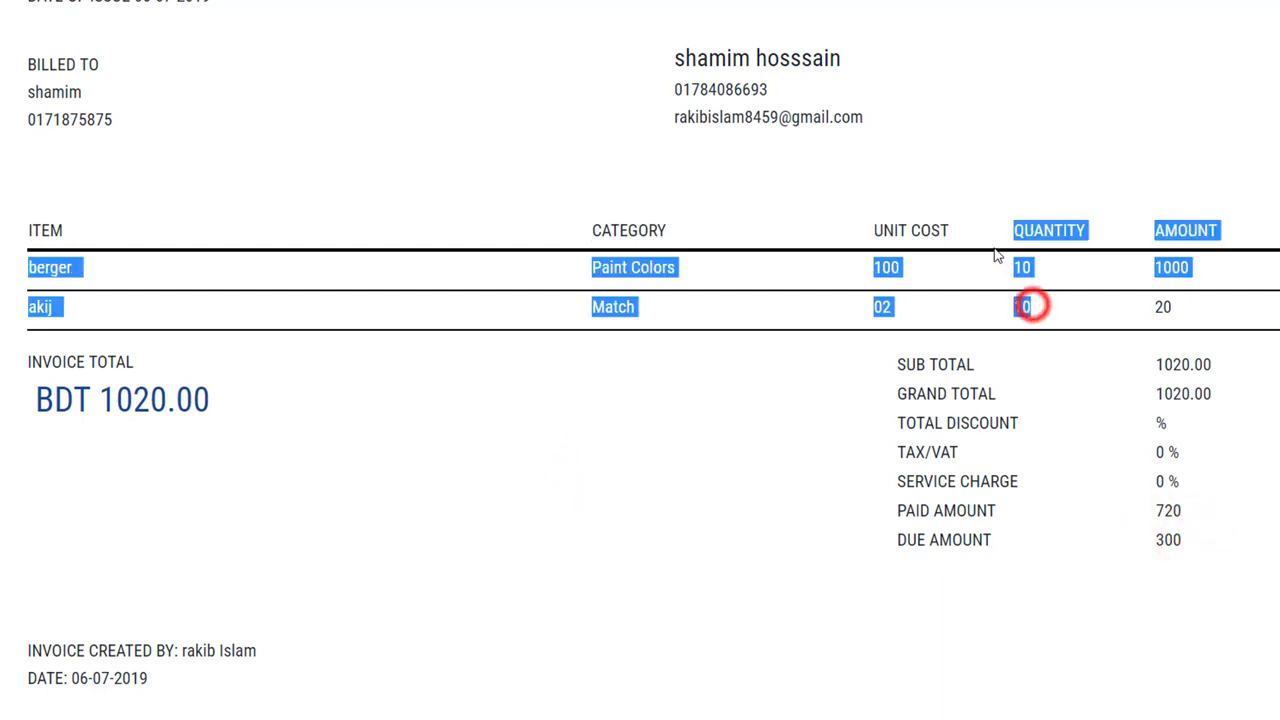
pyautogui.click(920, 311)
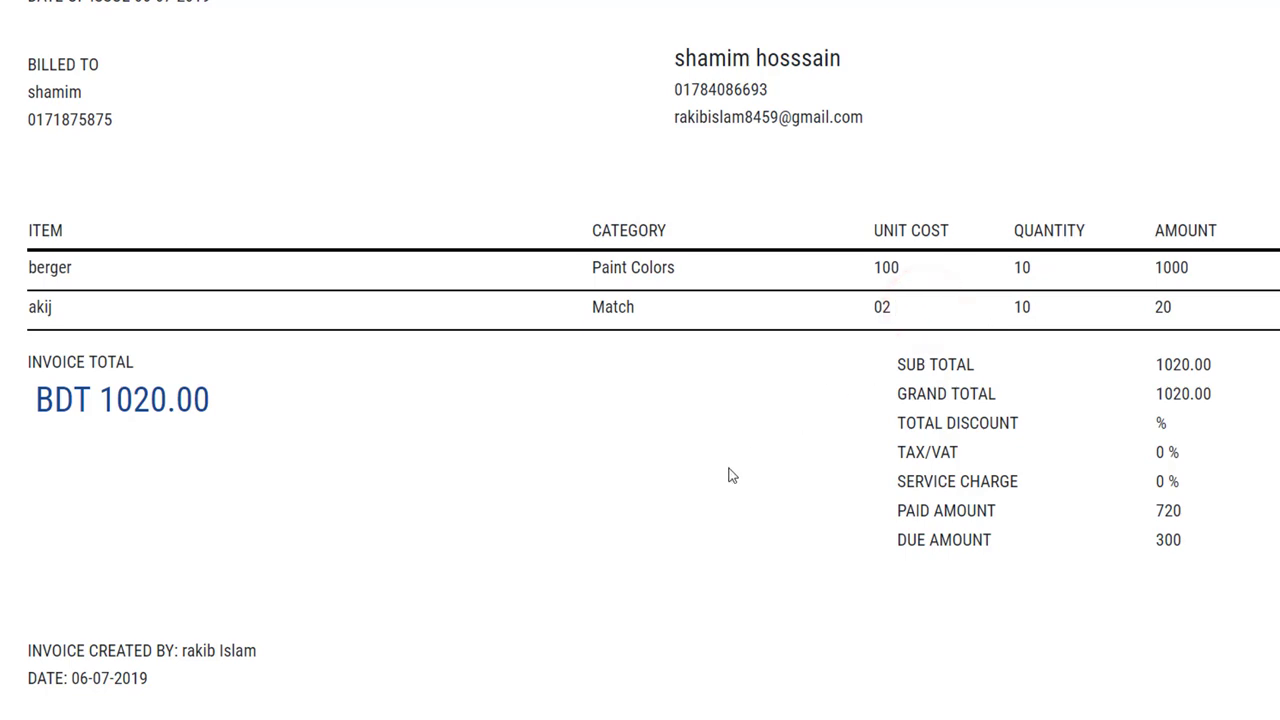
pyautogui.hotkey('alt', 'Left')
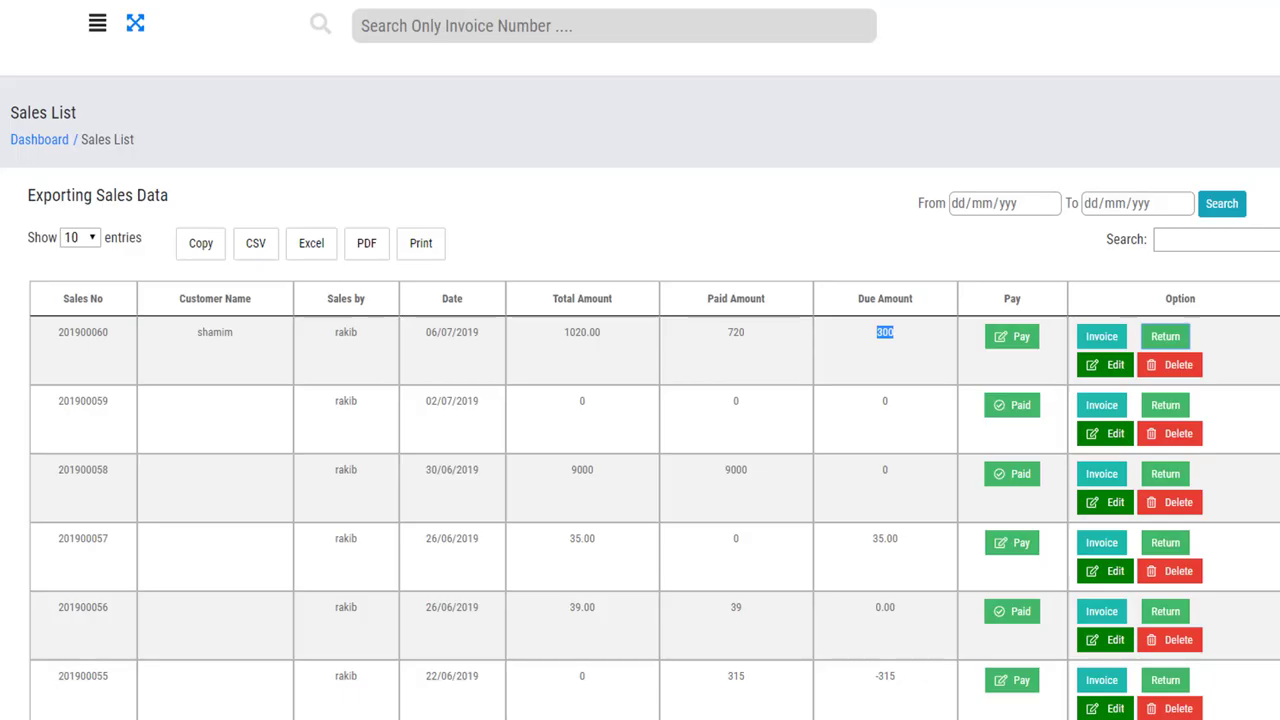
pyautogui.click(731, 365)
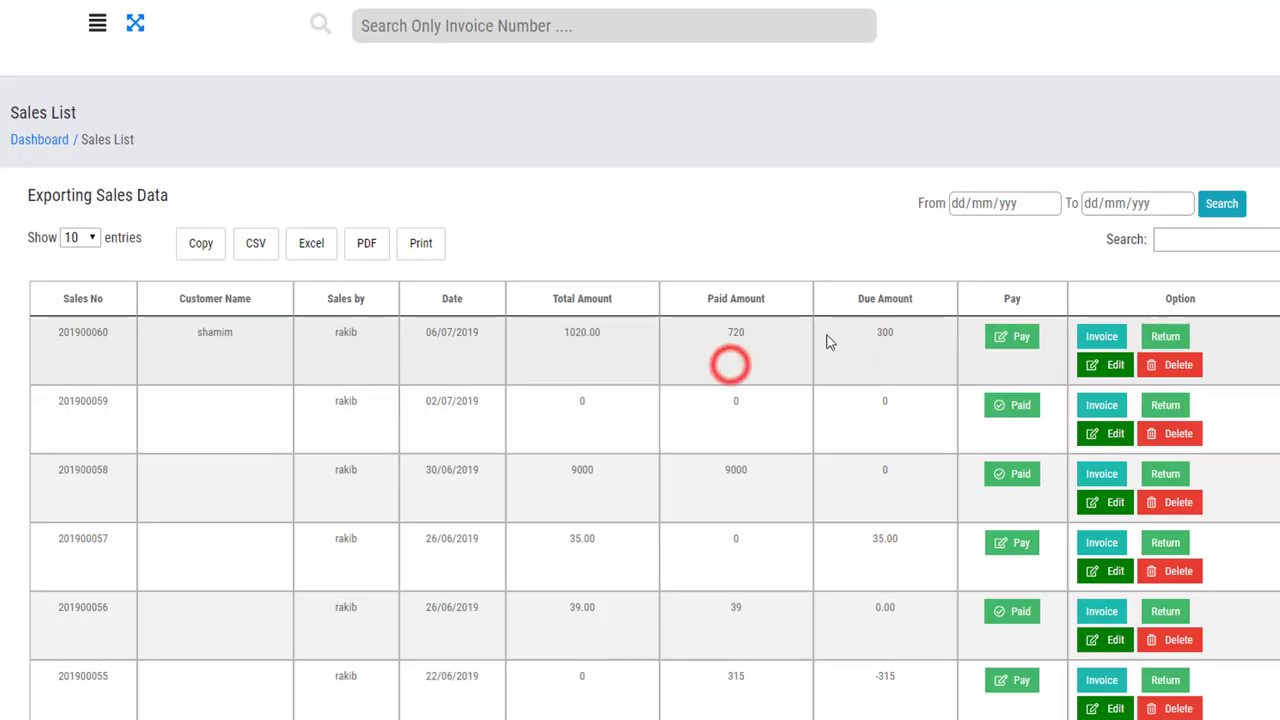
pyautogui.moveTo(900, 330); pyautogui.dragTo(563, 345)
pyautogui.doubleClick(563, 340)
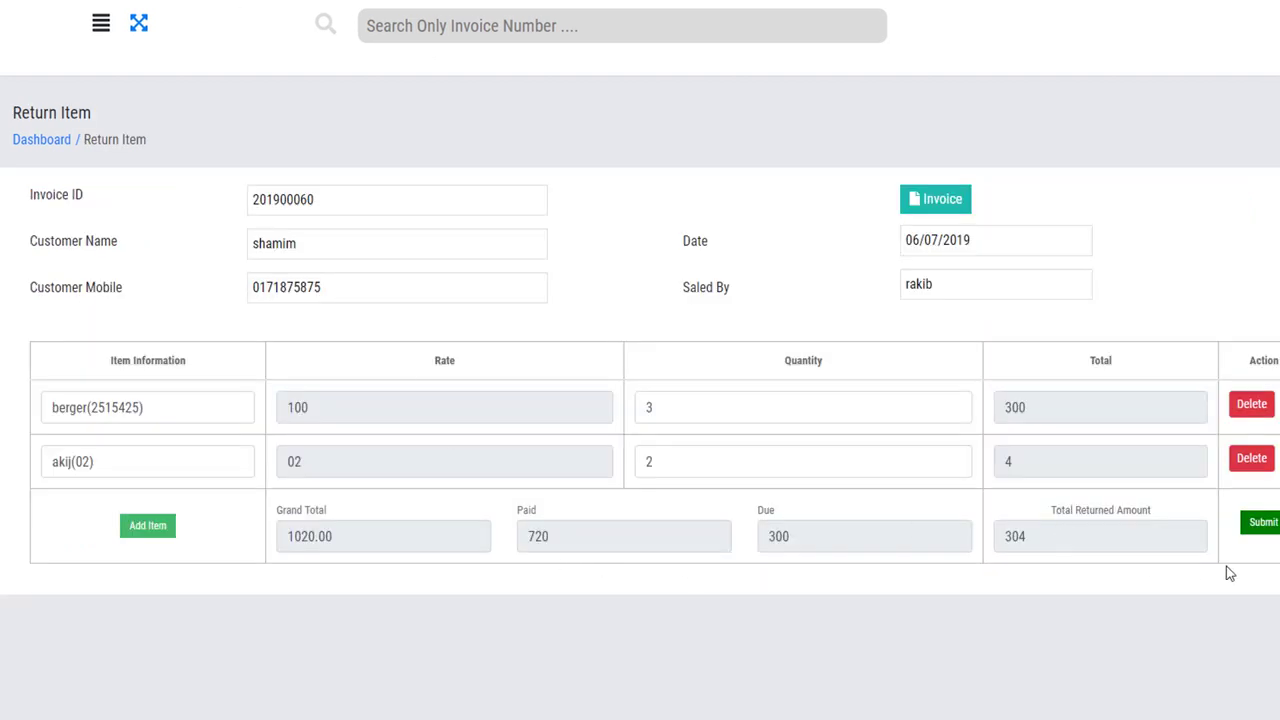
pyautogui.click(1262, 524)
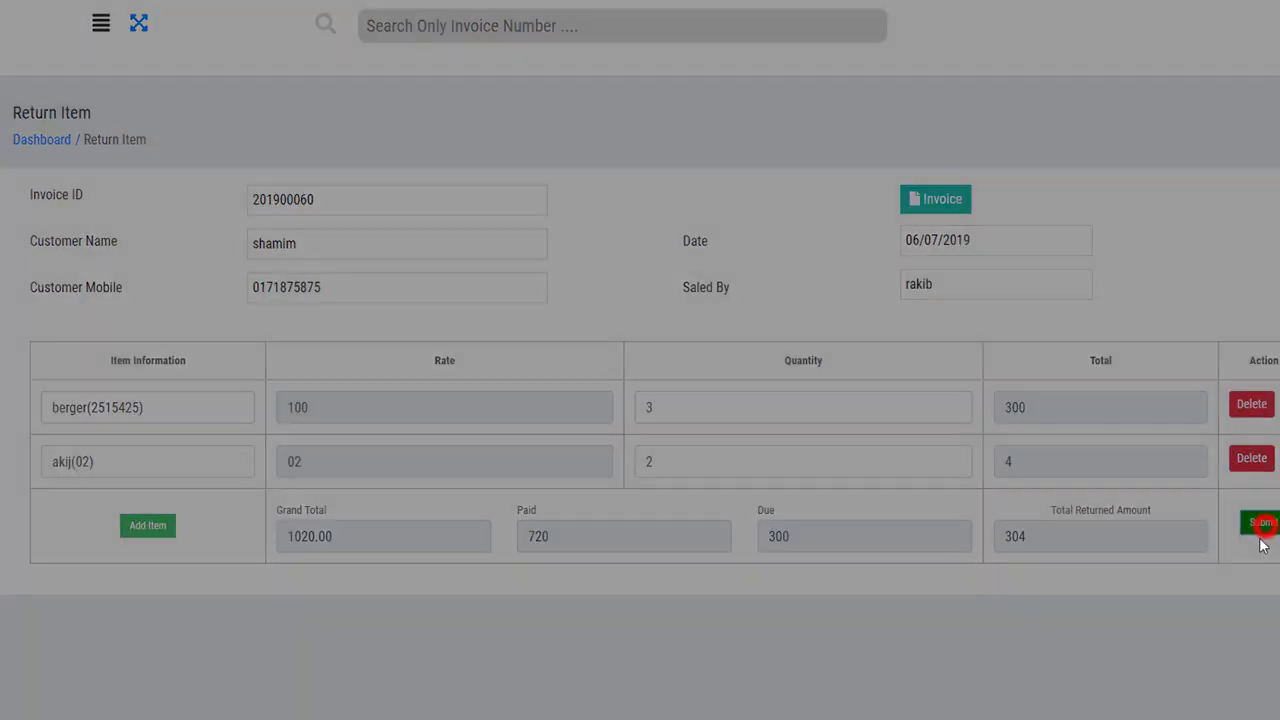
pyautogui.click(845, 146)
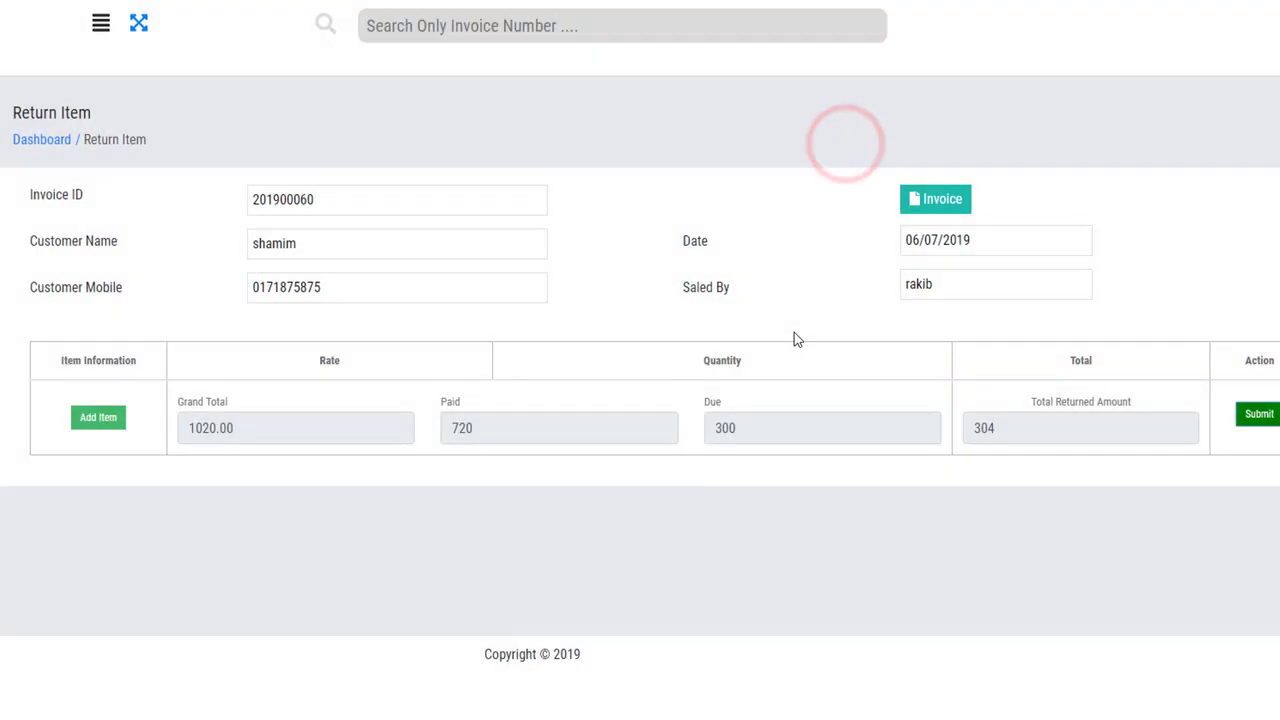
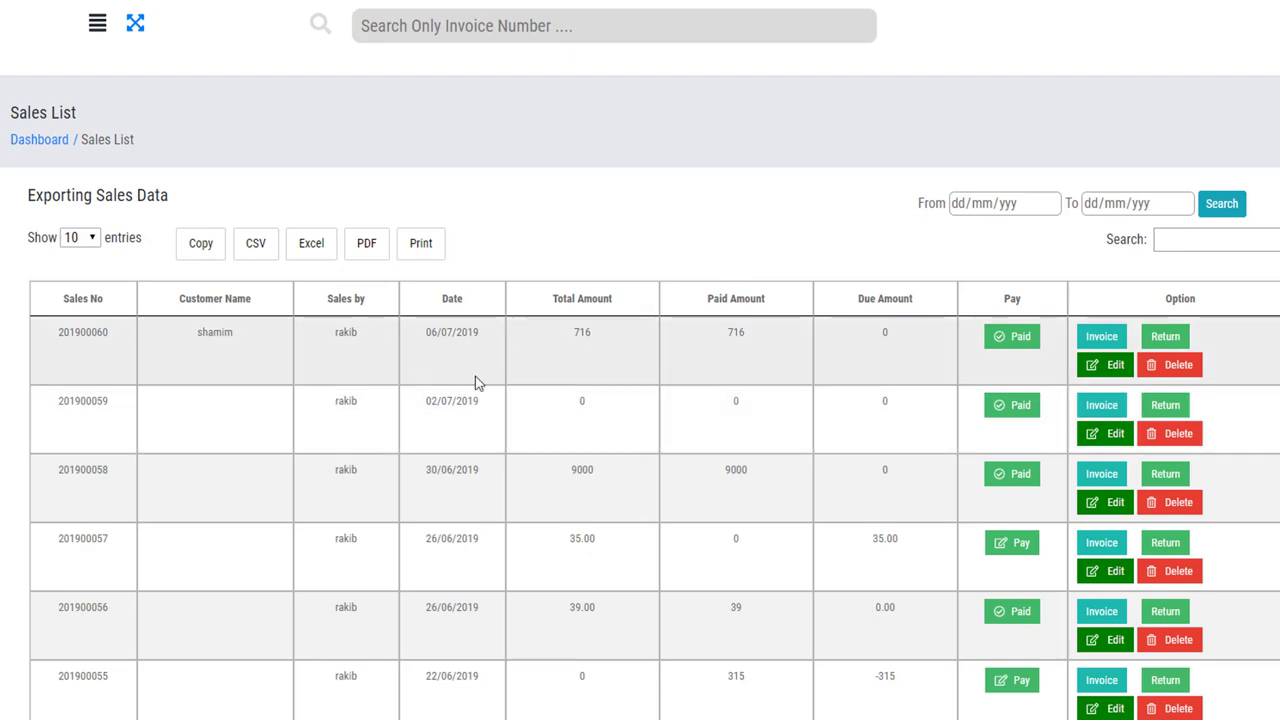
# Check the first paid sale's 716 total and 716 paid, backing out of its edit and delete prompts.
pyautogui.moveTo(566, 334); pyautogui.dragTo(908, 346)
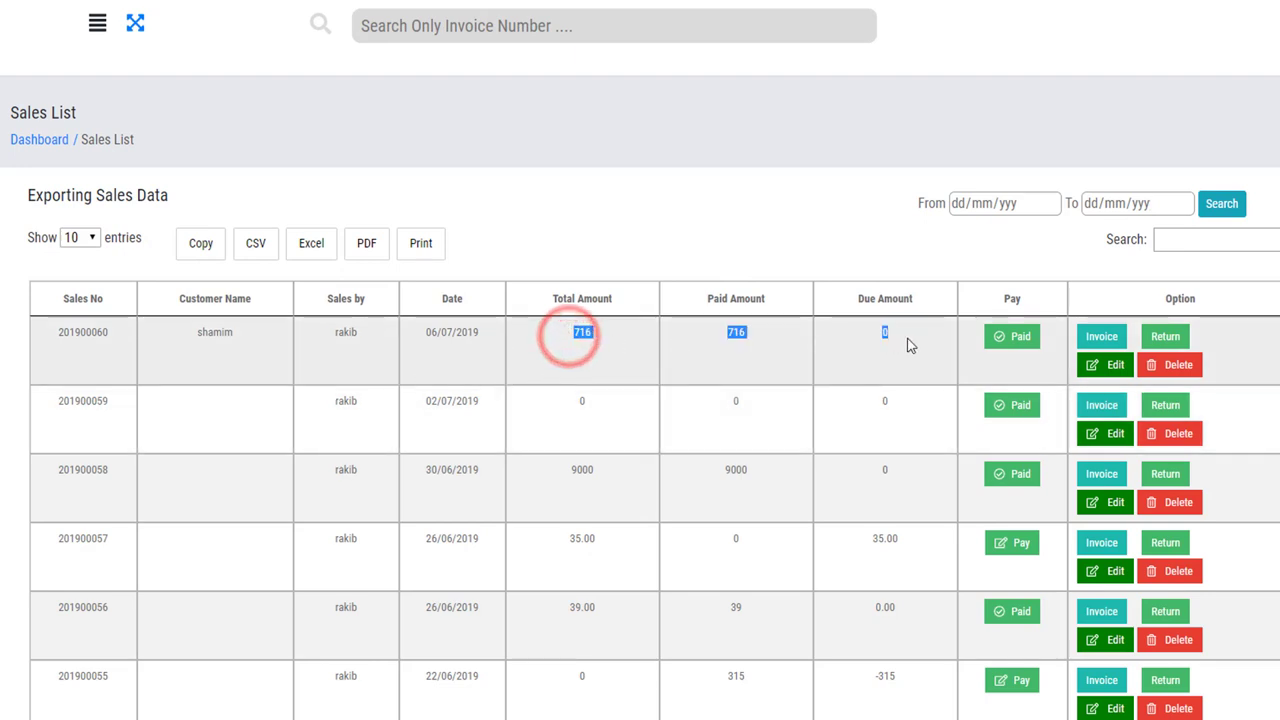
pyautogui.moveTo(605, 372); pyautogui.dragTo(568, 337)
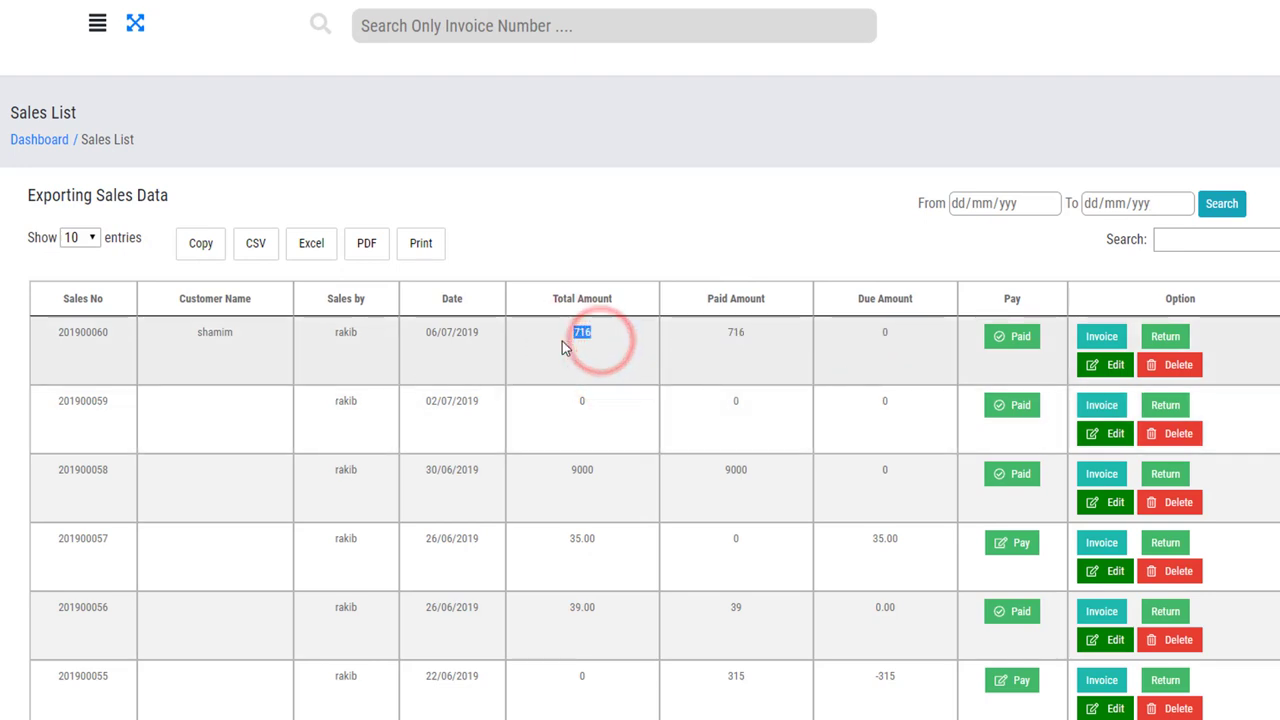
pyautogui.moveTo(766, 340); pyautogui.dragTo(709, 338)
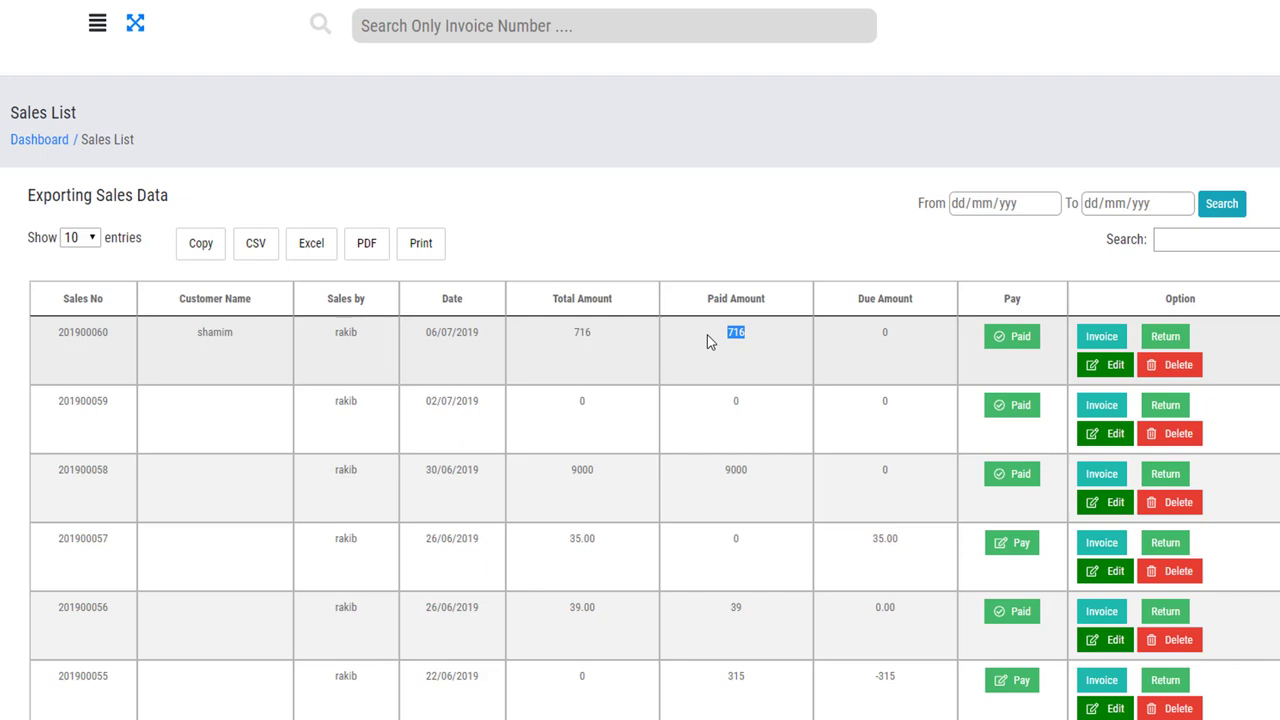
pyautogui.click(1108, 365)
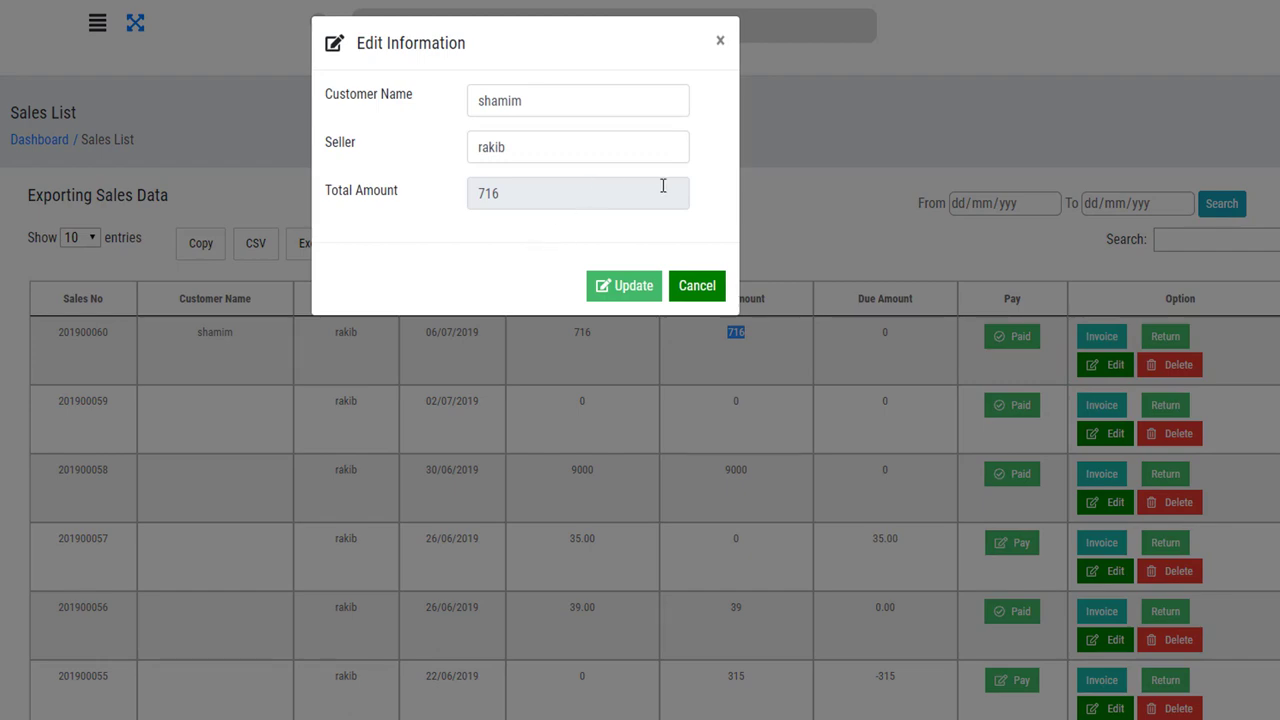
pyautogui.click(697, 286)
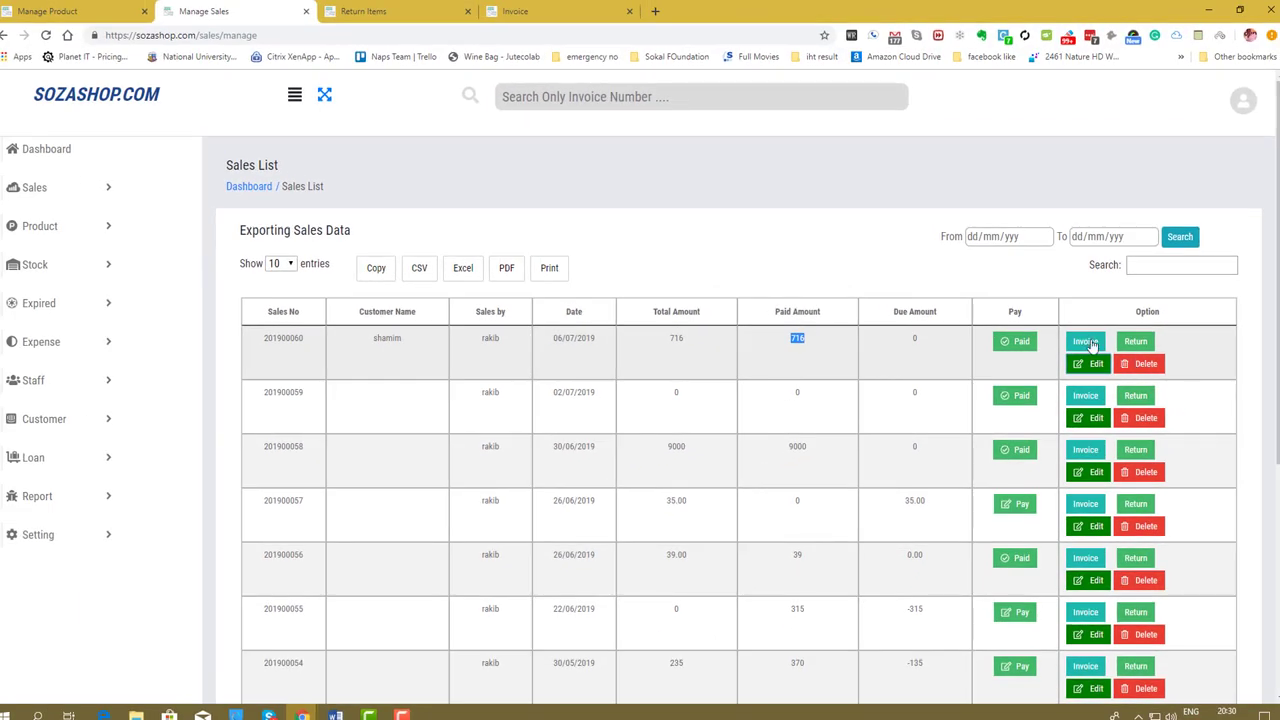
pyautogui.click(796, 222)
pyautogui.click(1145, 364)
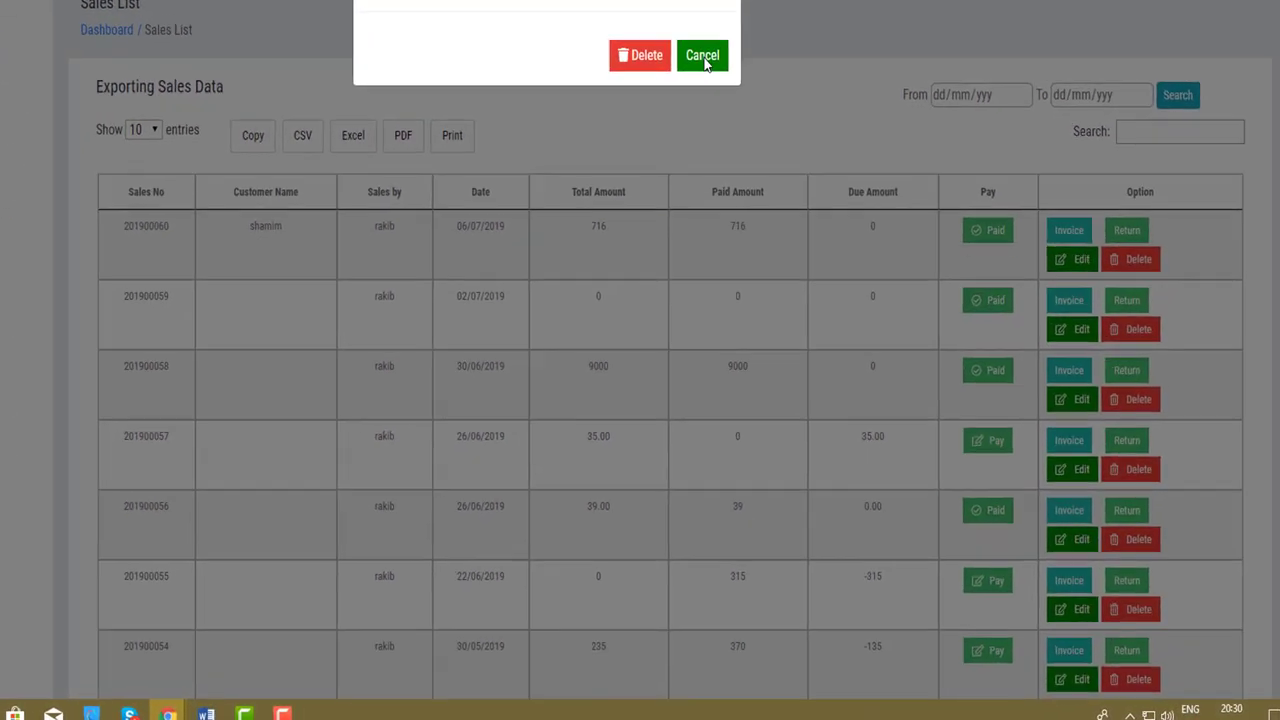
pyautogui.click(766, 206)
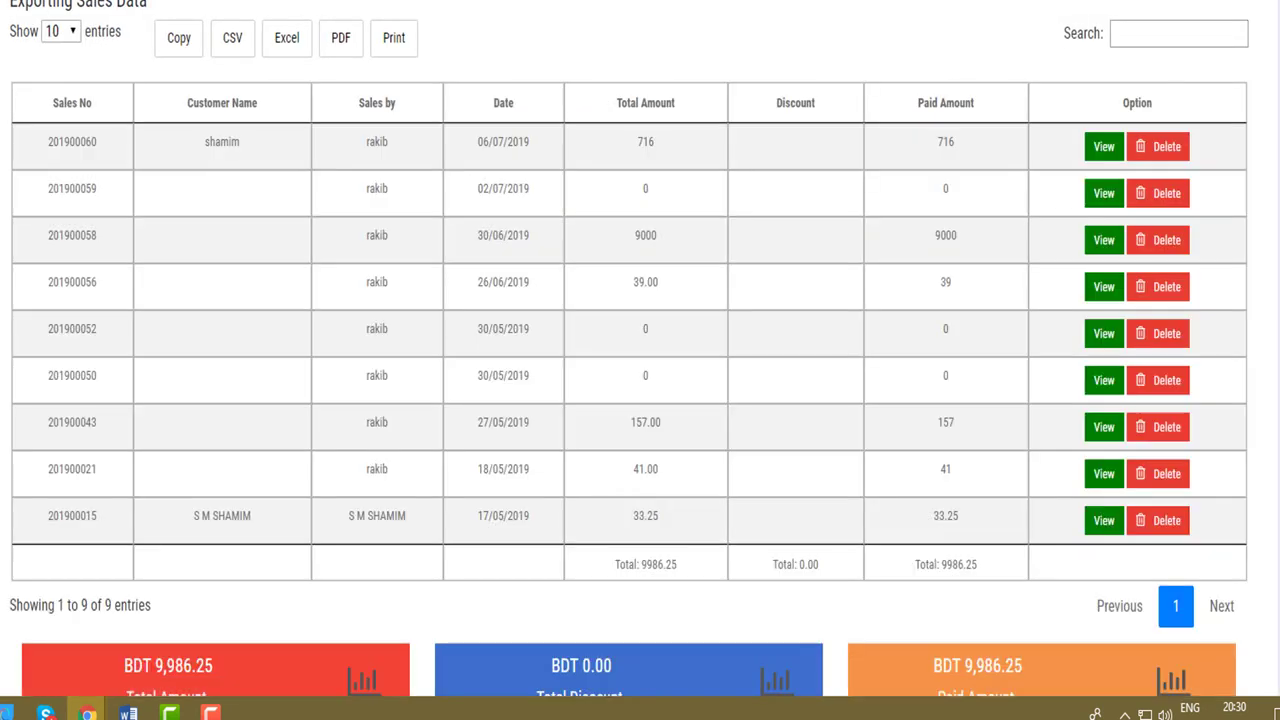
# Look at the first sale's customer and seller, then view and close its sale details.
pyautogui.moveTo(180, 143); pyautogui.dragTo(395, 145)
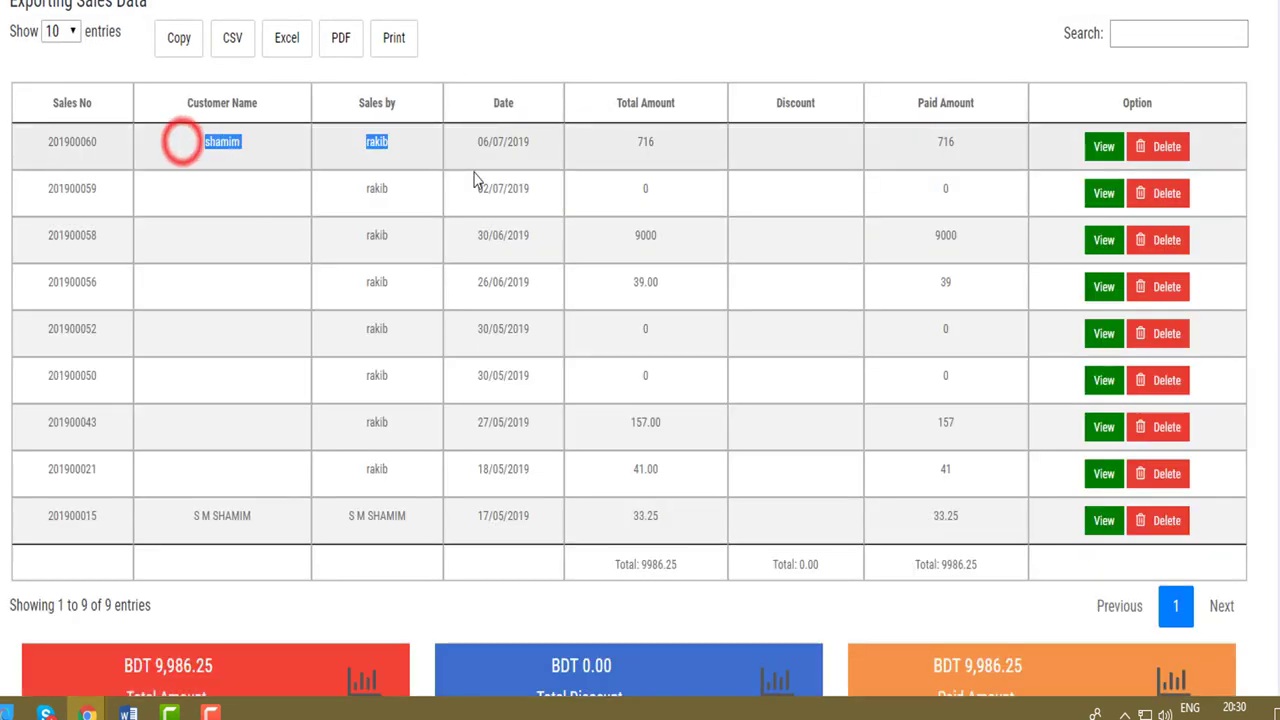
pyautogui.click(358, 256)
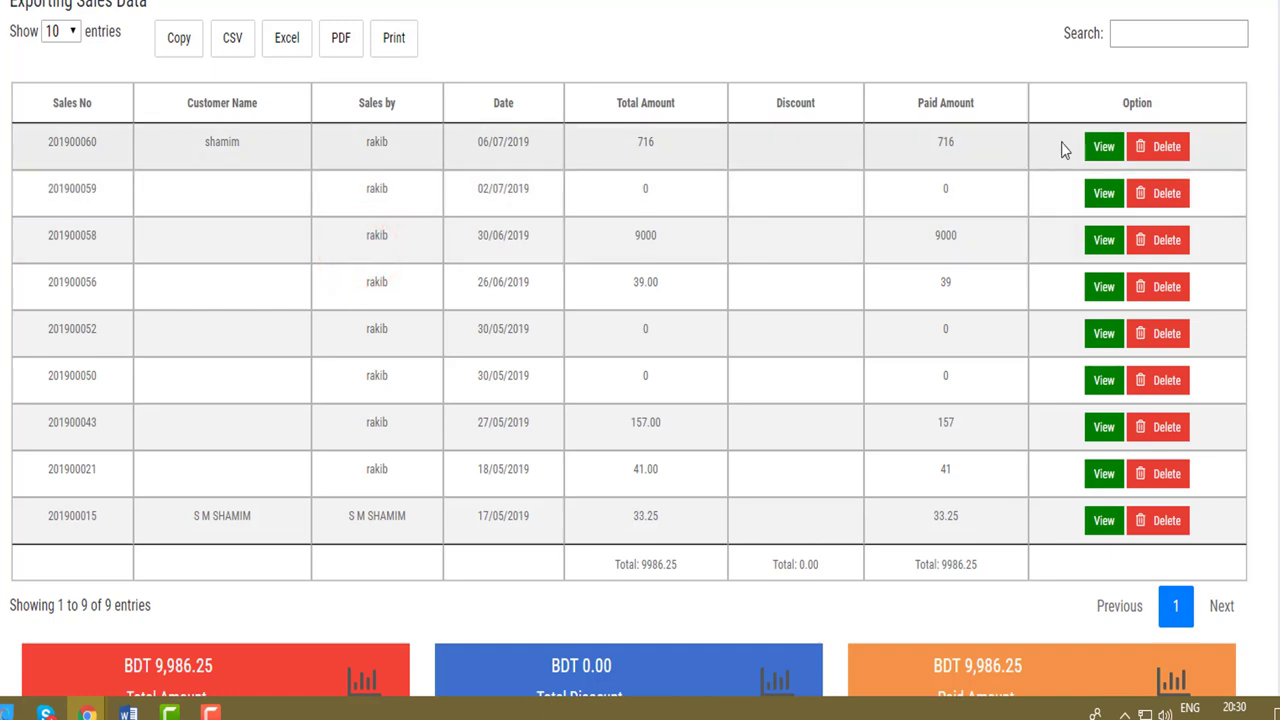
pyautogui.click(1097, 149)
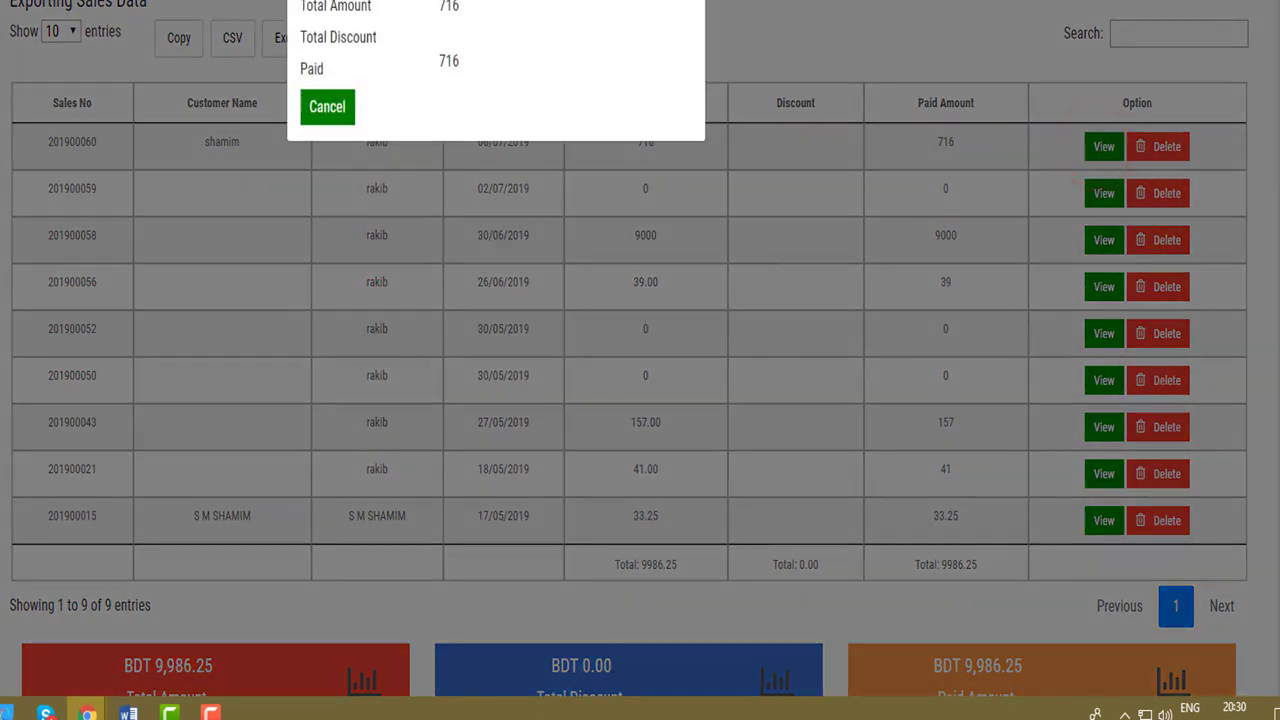
pyautogui.click(327, 106)
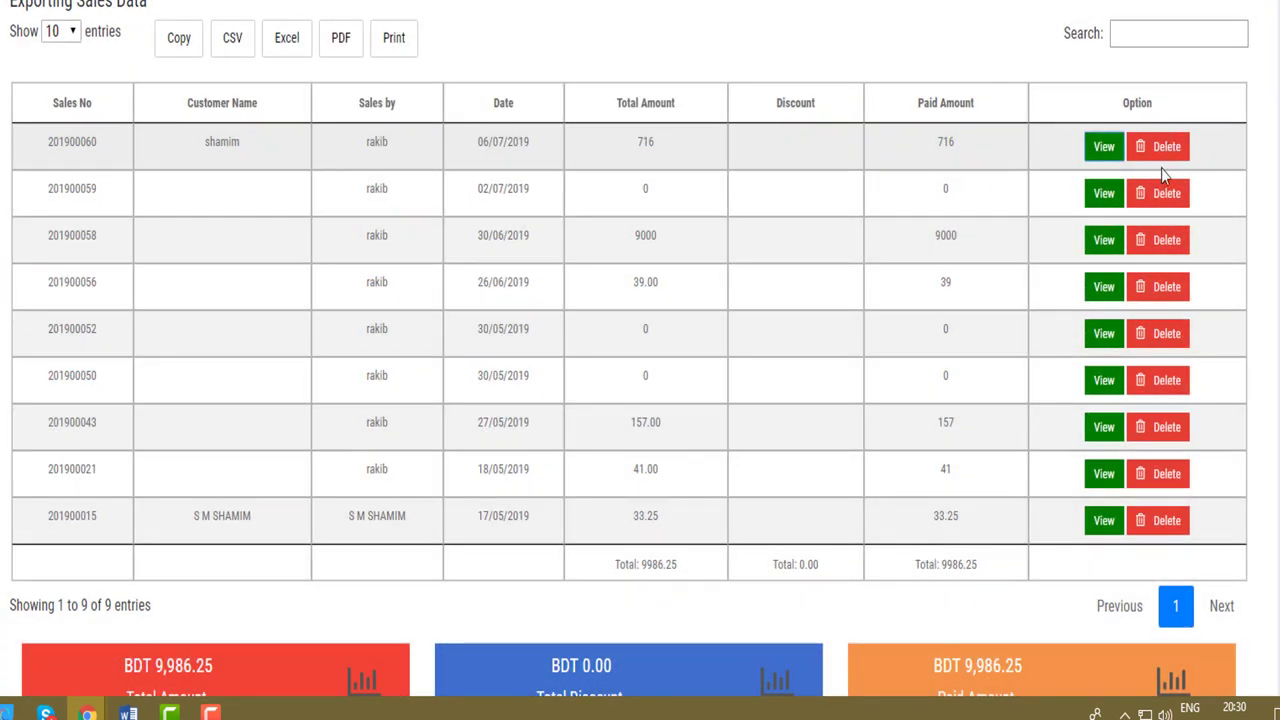
# Review the summary cards: BDT 9,986.25 total, BDT 0.00 discount, BDT 9,986.25 paid.
pyautogui.scroll(-1, 336, 375)
pyautogui.scroll(-1, 334, 362)
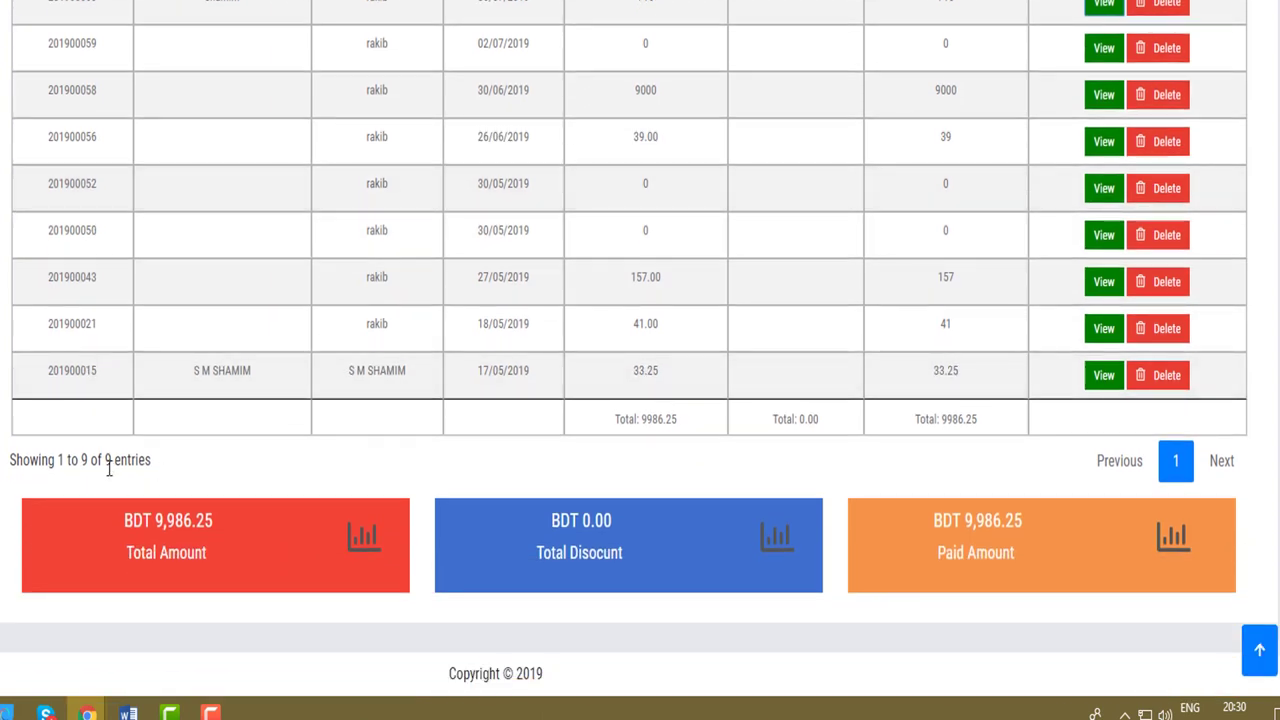
pyautogui.moveTo(232, 552); pyautogui.dragTo(107, 515)
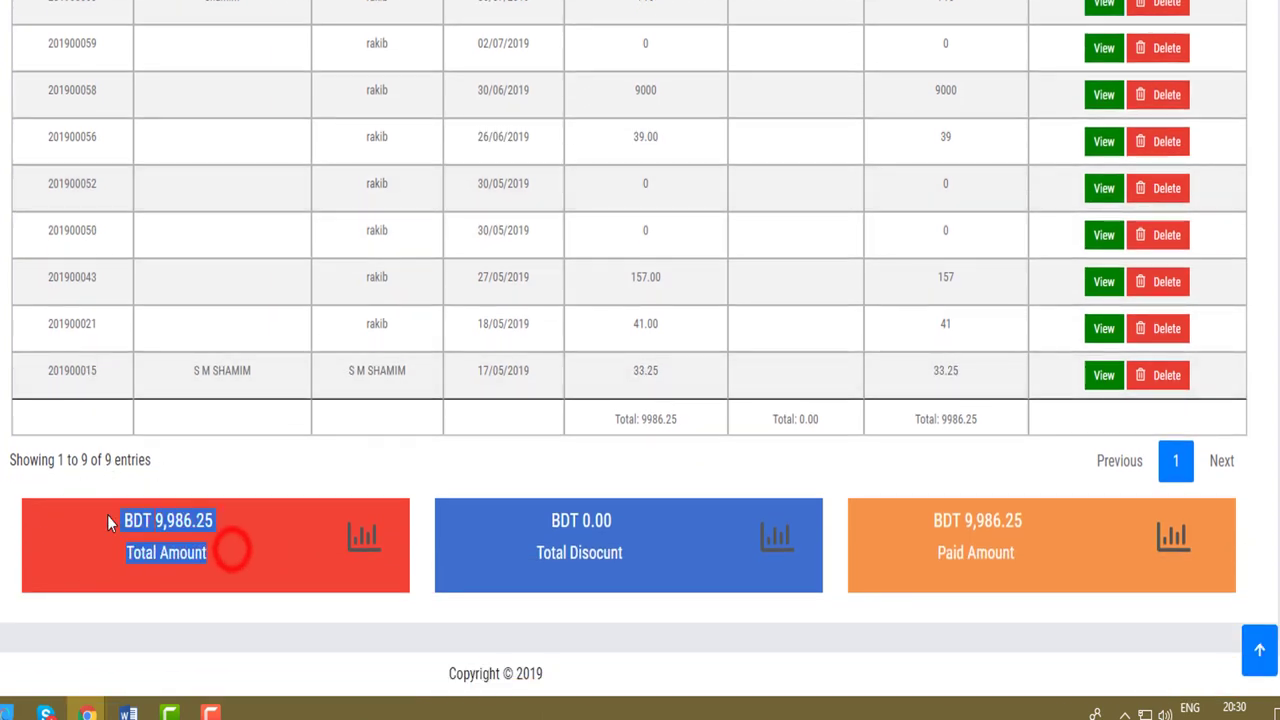
pyautogui.click(159, 541)
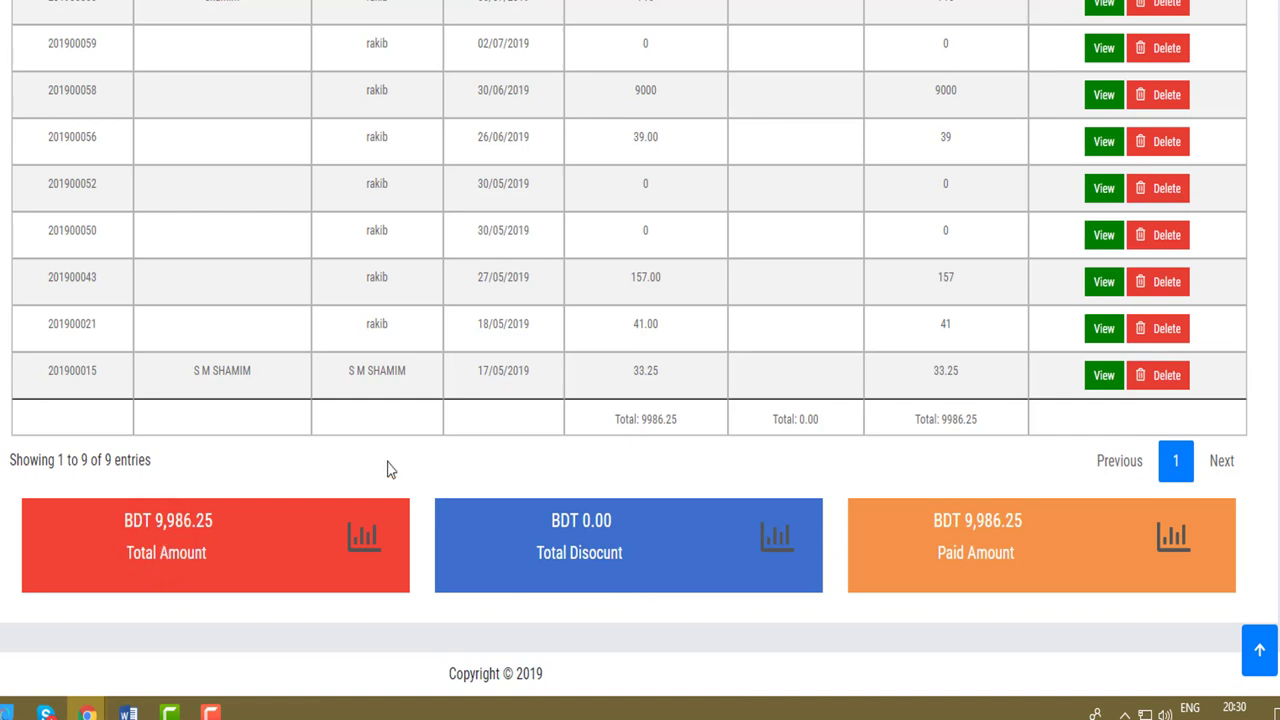
pyautogui.tripleClick(634, 560)
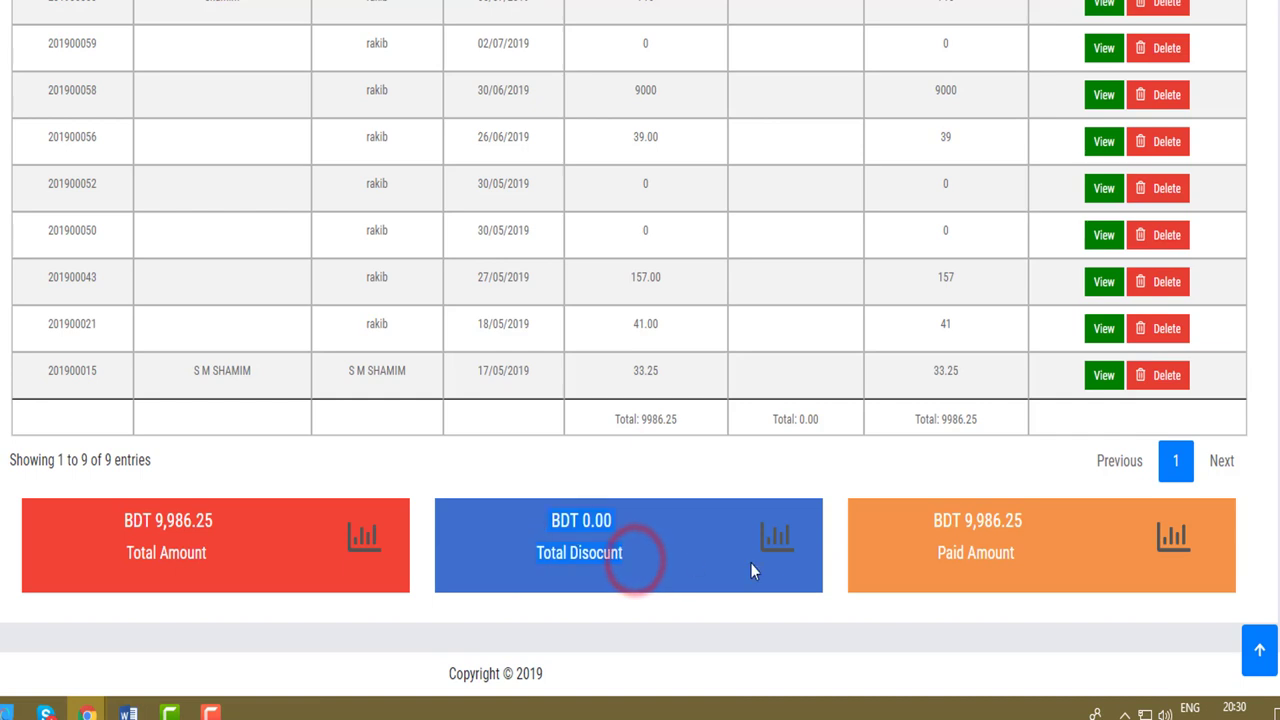
pyautogui.tripleClick(1020, 552)
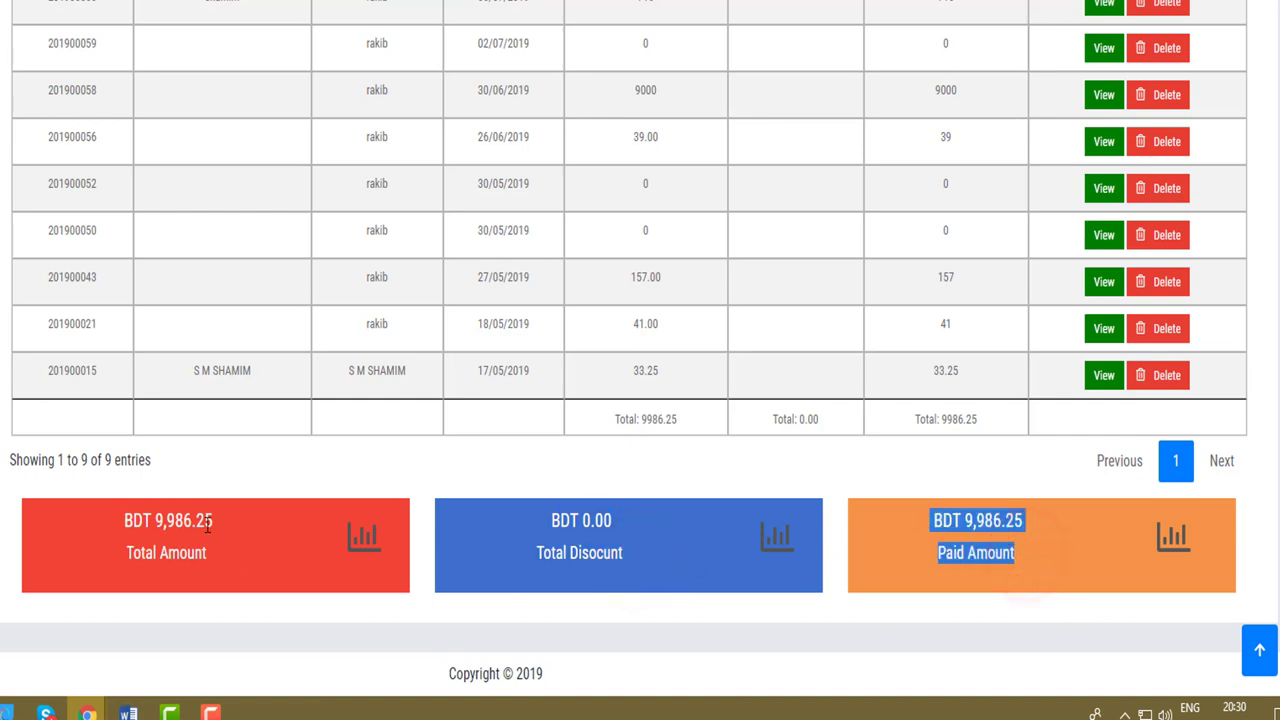
pyautogui.click(958, 553)
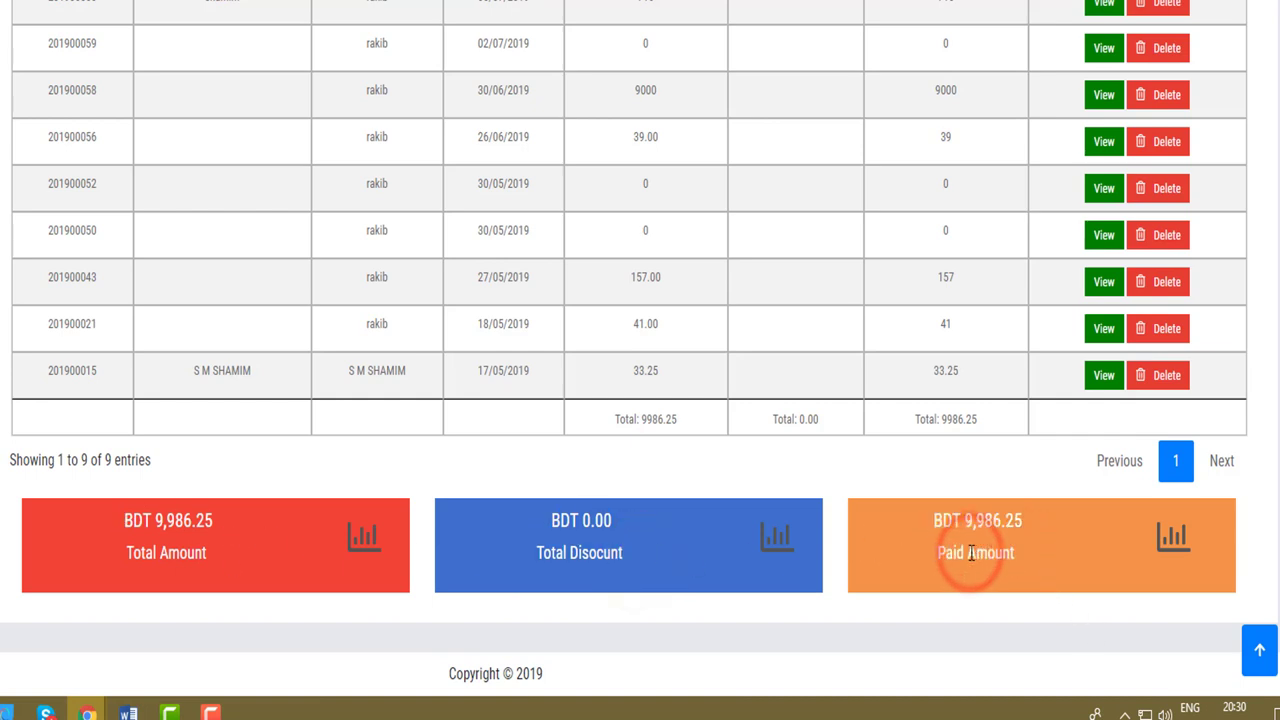
pyautogui.tripleClick(212, 553)
pyautogui.moveTo(1040, 553); pyautogui.dragTo(929, 521)
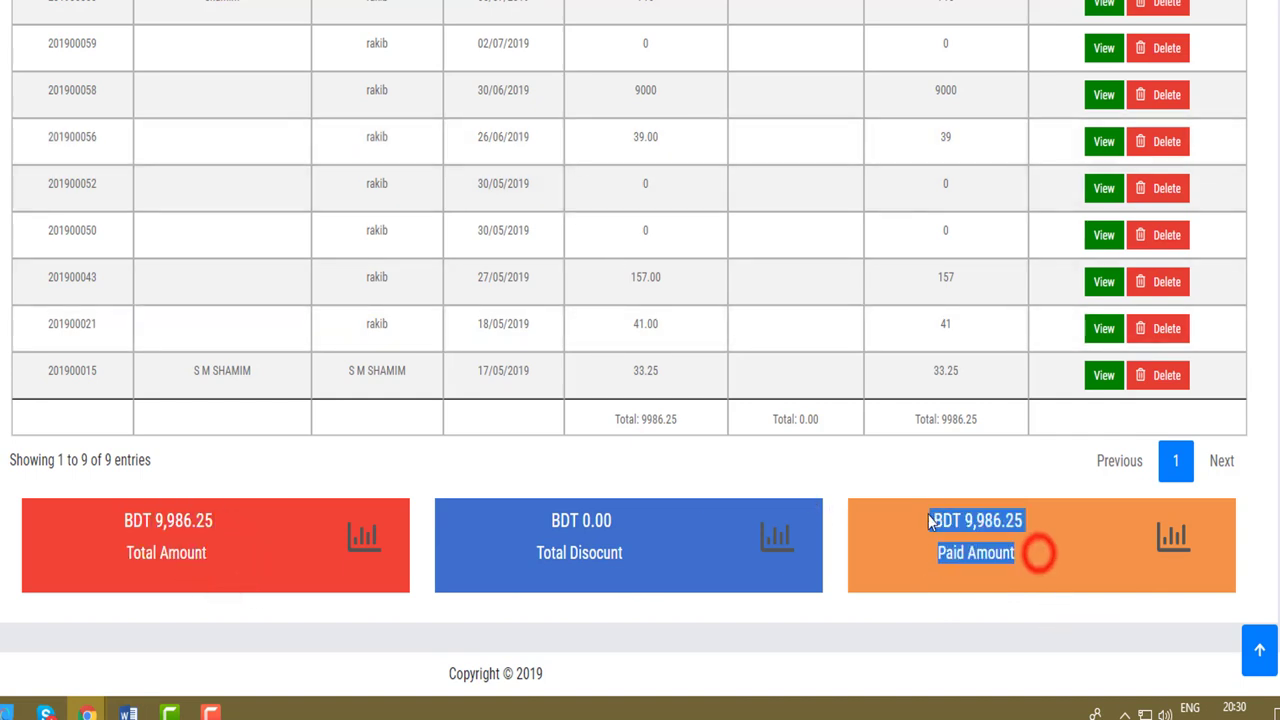
pyautogui.scroll(2, 923, 526)
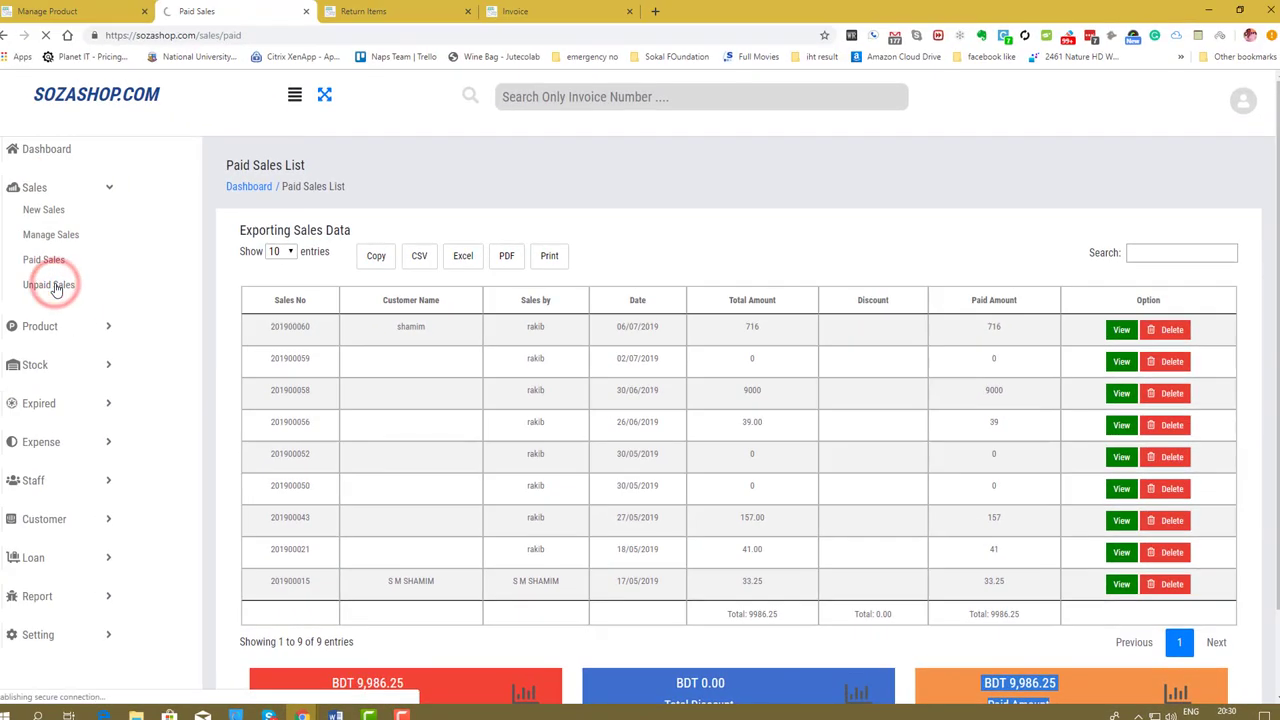
# In the Unpaid Sales List, enter a payment of 5 on sale 201900057.
pyautogui.click(52, 285)
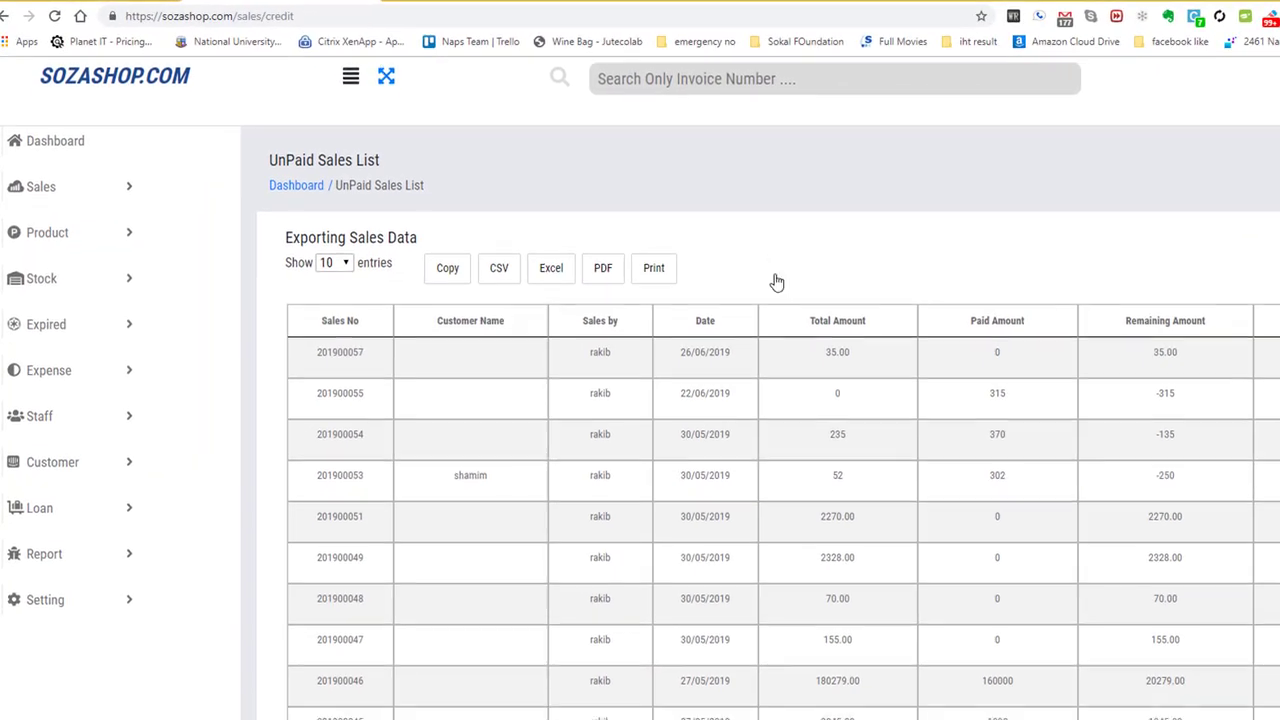
pyautogui.scroll(-2, 776, 284)
pyautogui.scroll(2, 776, 284)
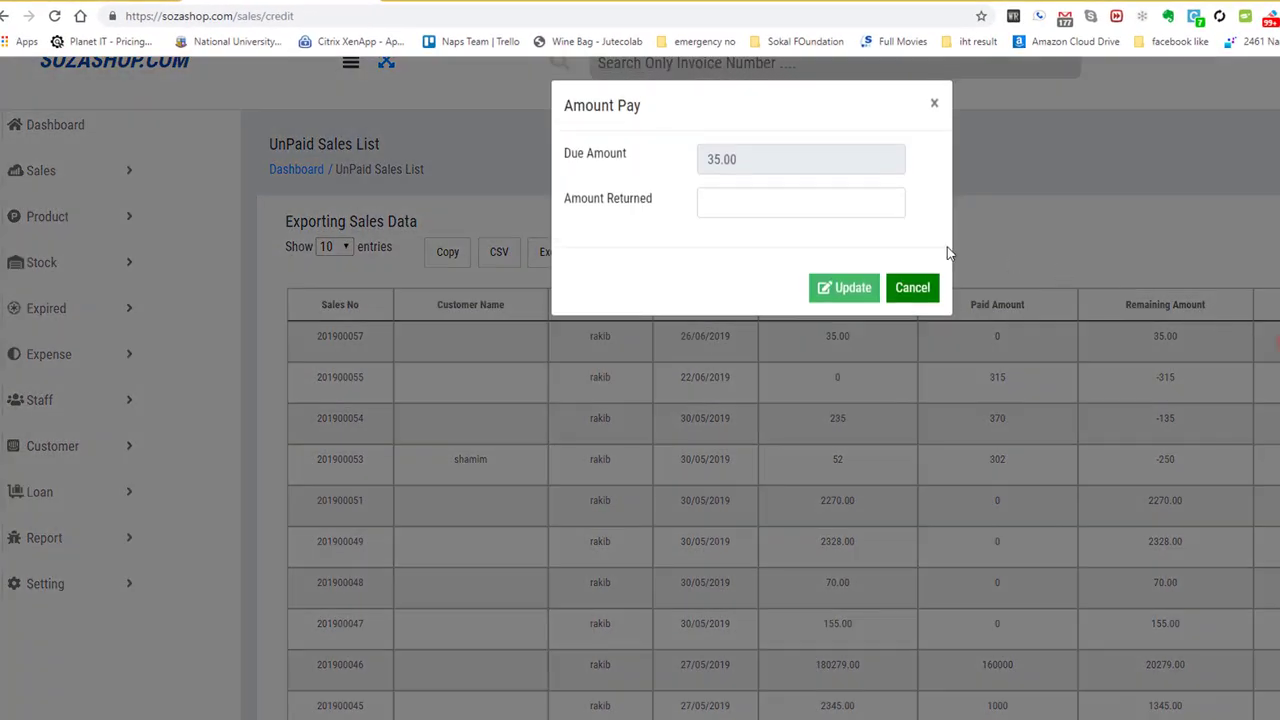
pyautogui.click(833, 200)
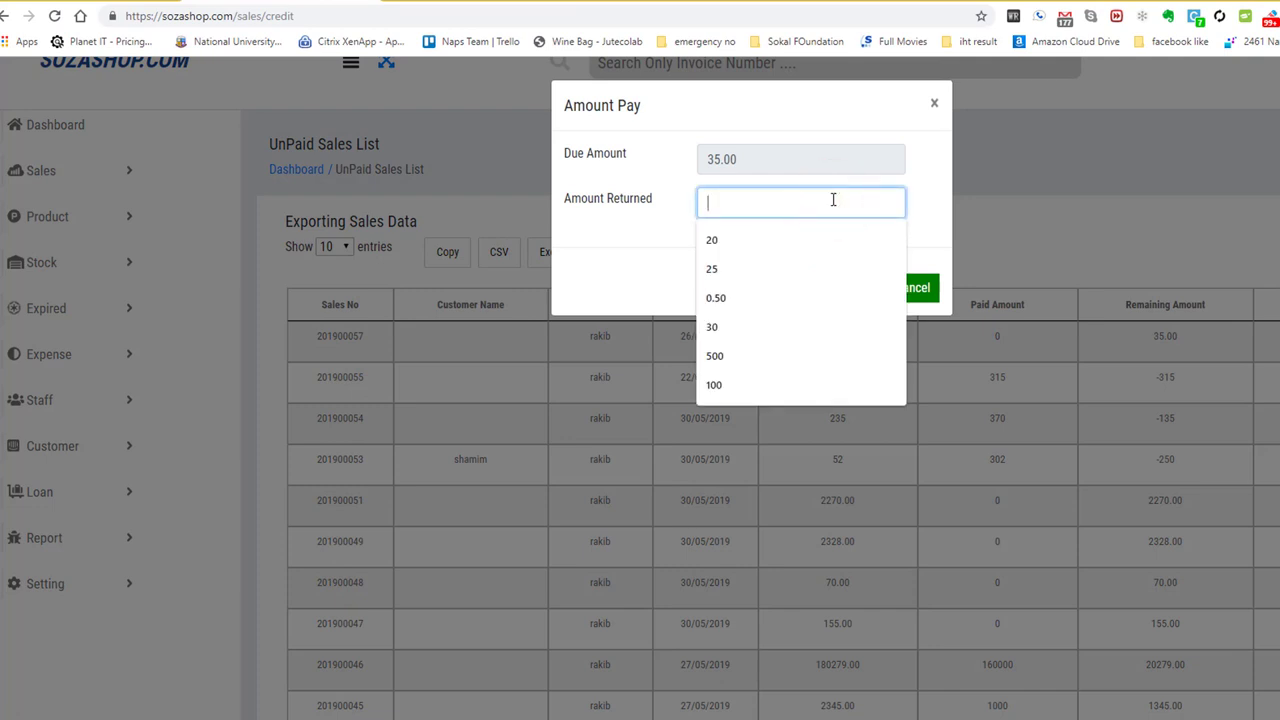
pyautogui.write('5')
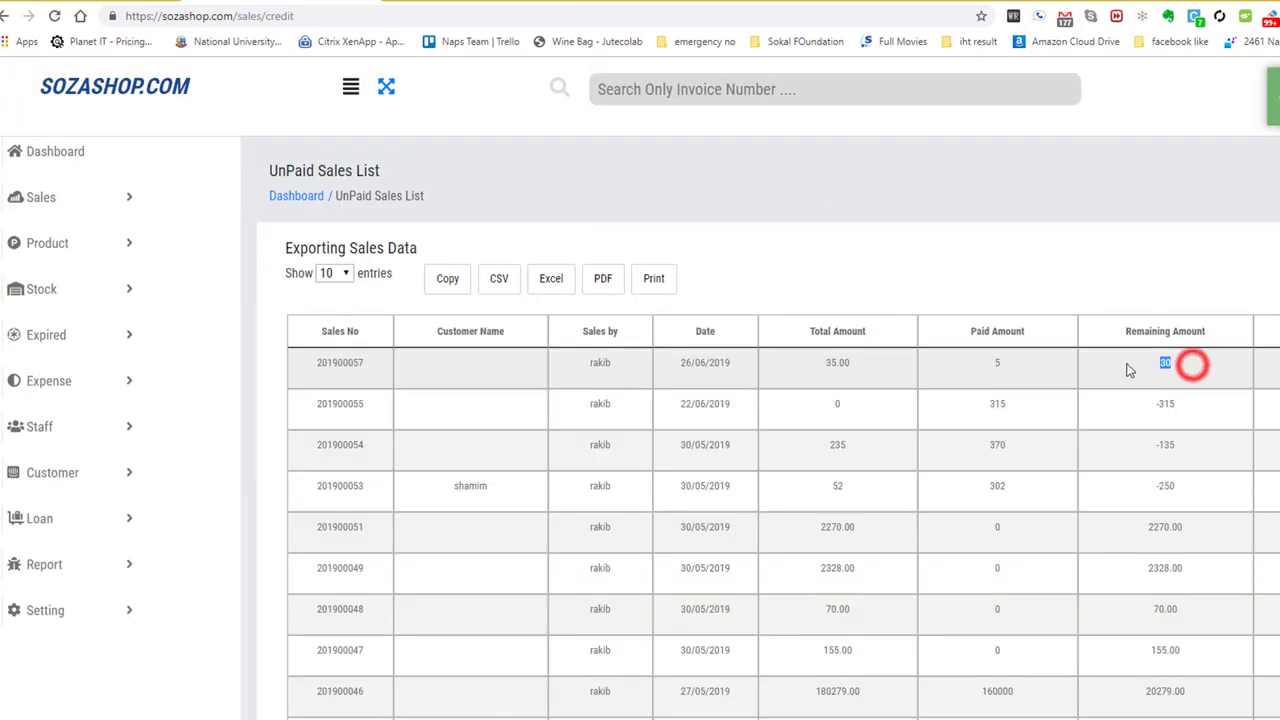
# Check the unpaid totals: BDT 243,402.05 total and BDT 59,361.55 remaining.
pyautogui.scroll(-2, 1123, 370)
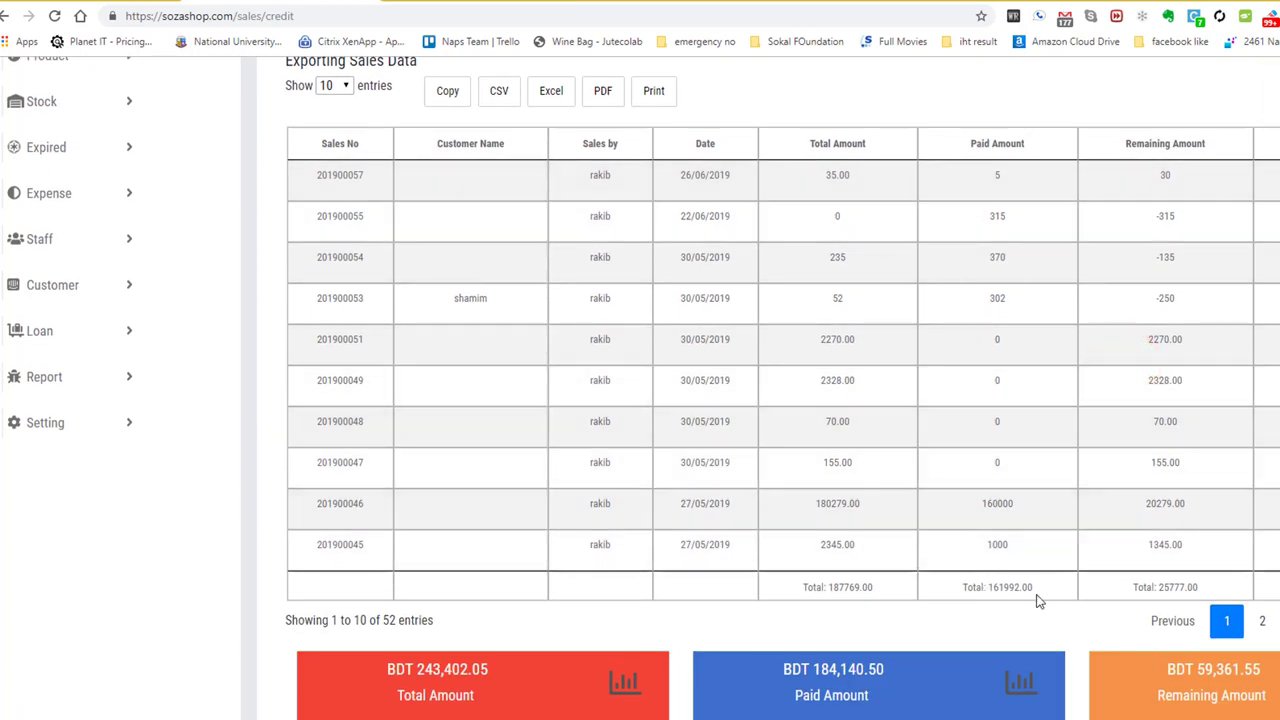
pyautogui.scroll(1, 971, 563)
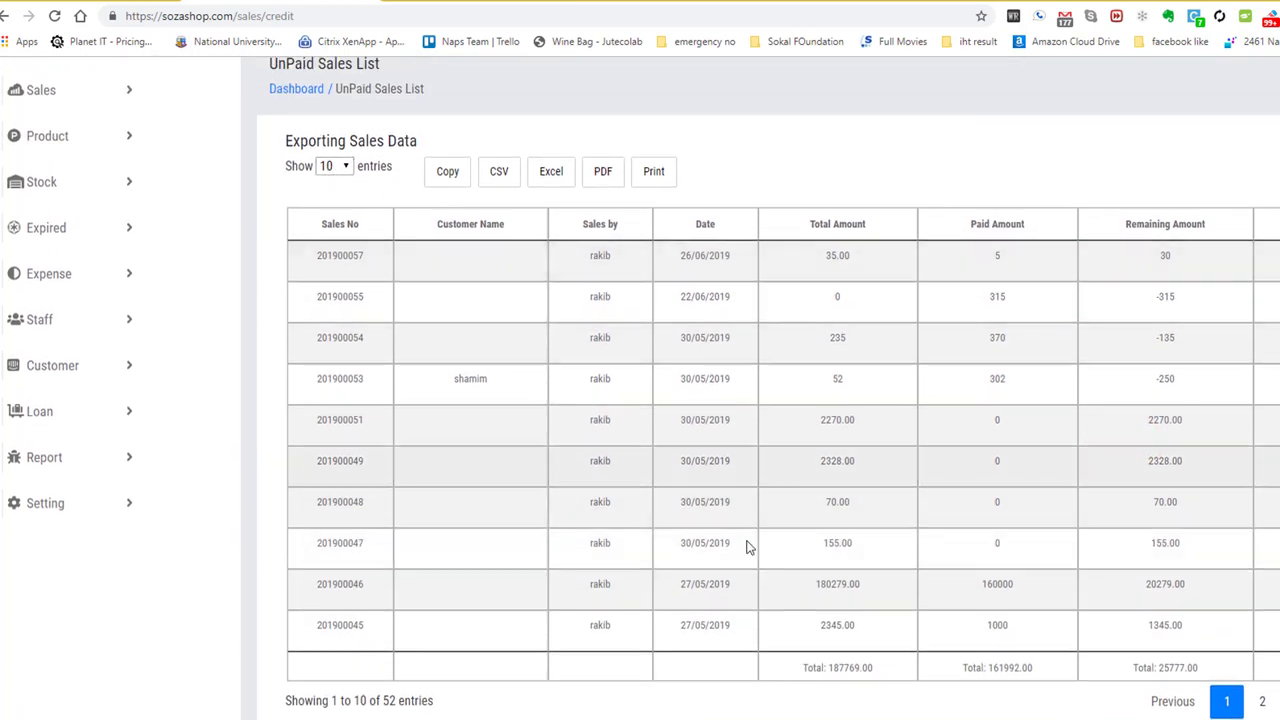
pyautogui.scroll(-1, 820, 566)
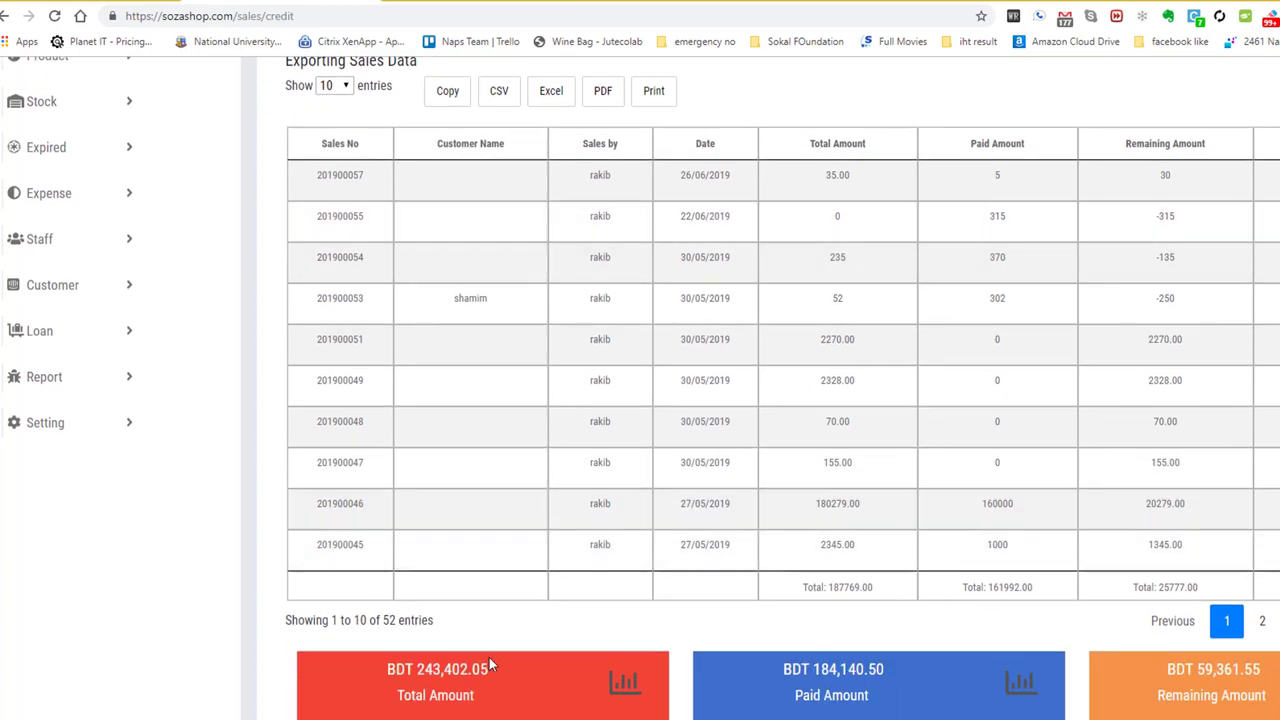
pyautogui.moveTo(389, 673); pyautogui.dragTo(472, 698)
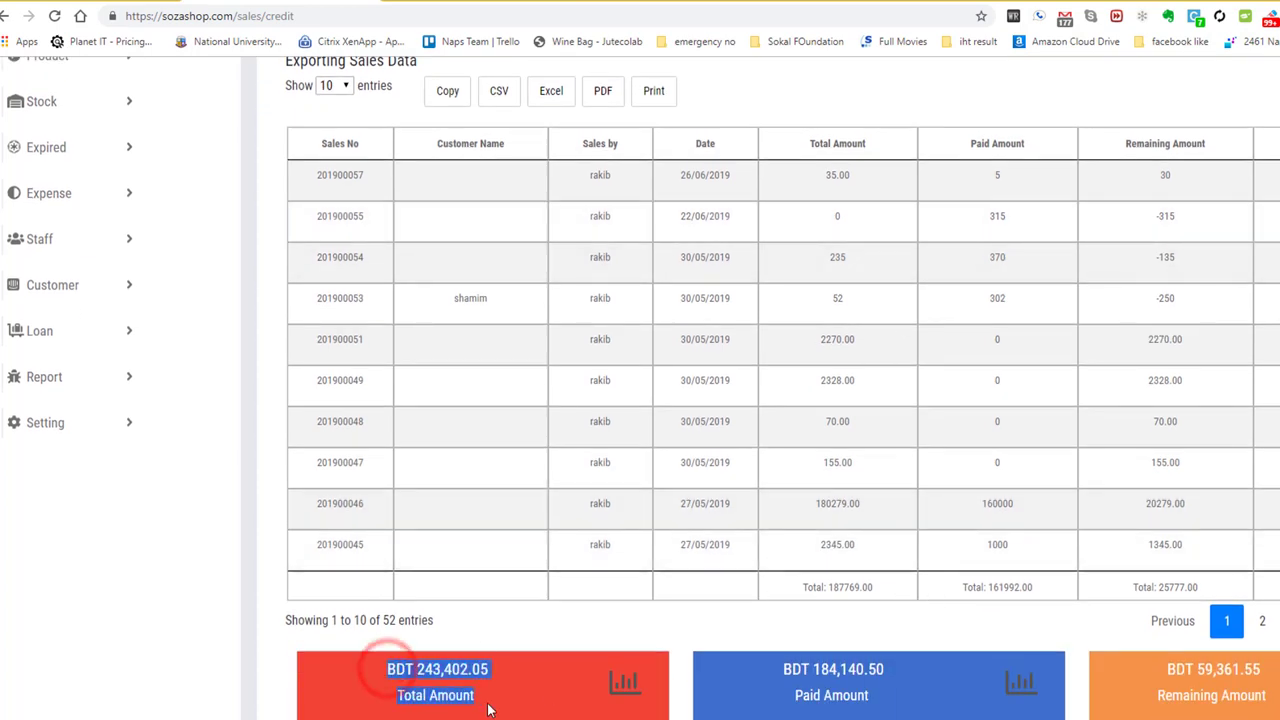
pyautogui.click(781, 670)
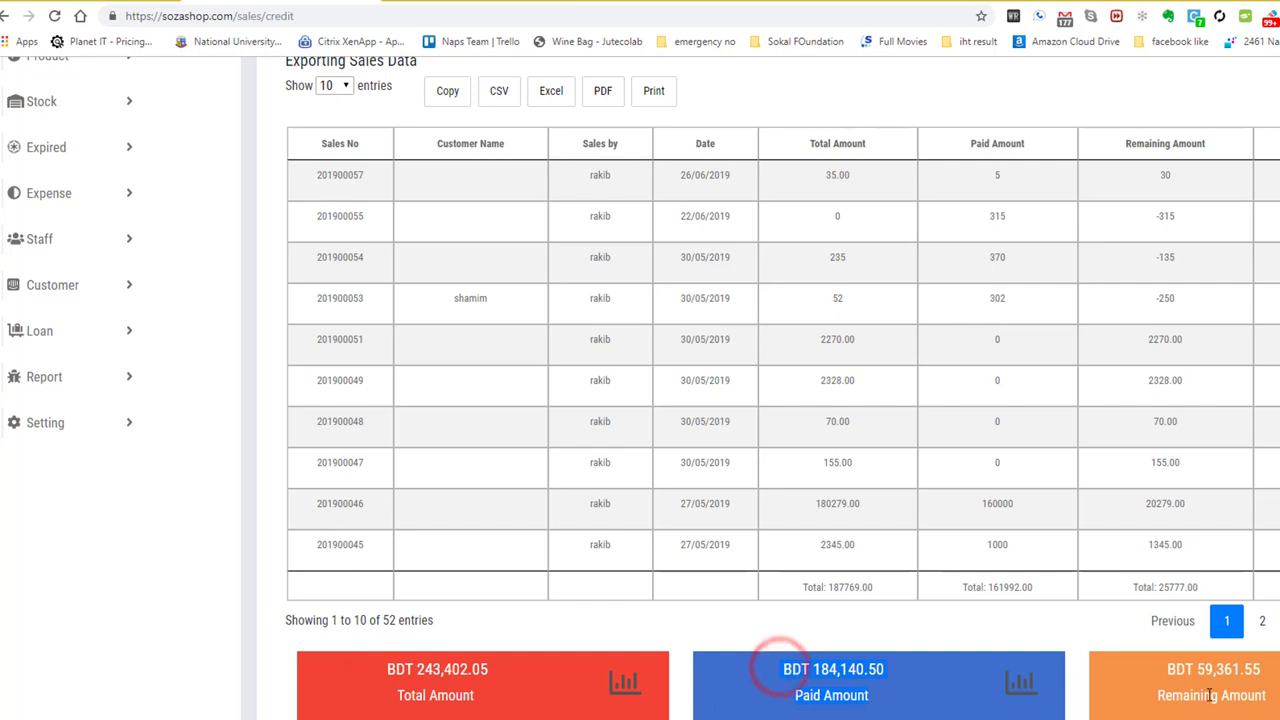
pyautogui.moveTo(1266, 696); pyautogui.dragTo(1163, 672)
pyautogui.click(1163, 674)
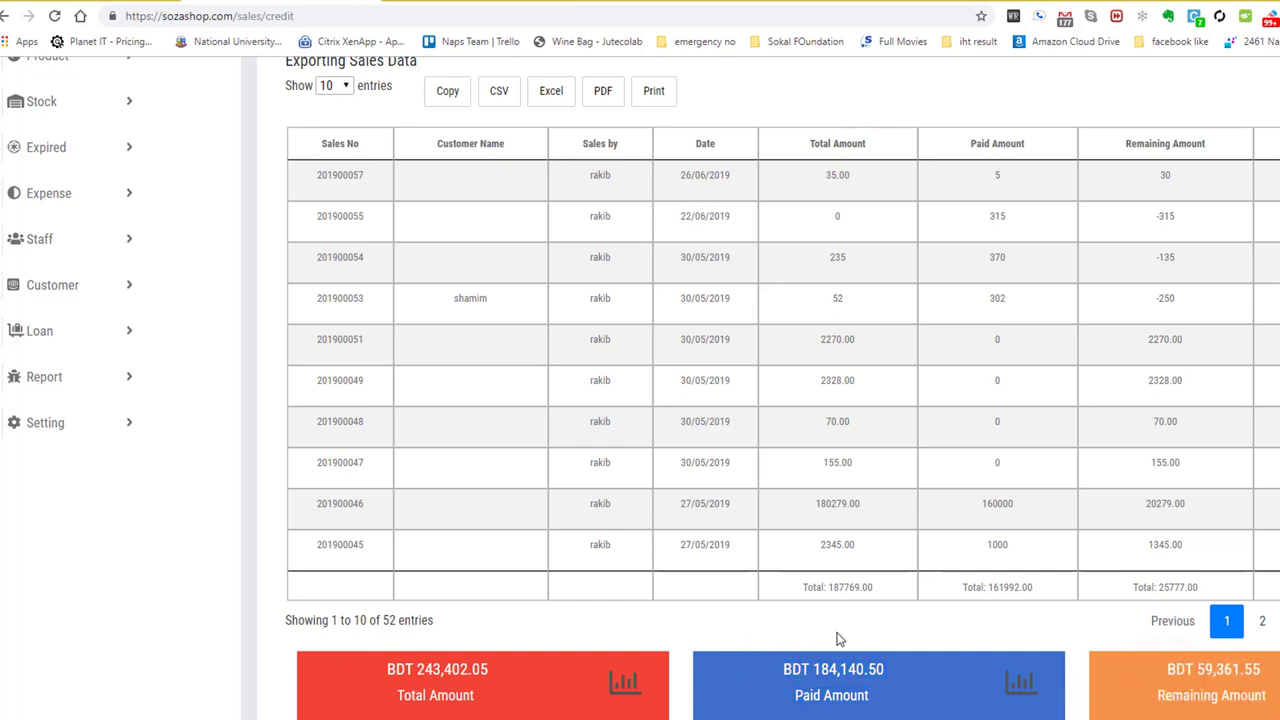
pyautogui.scroll(1, 838, 631)
pyautogui.scroll(2, 838, 637)
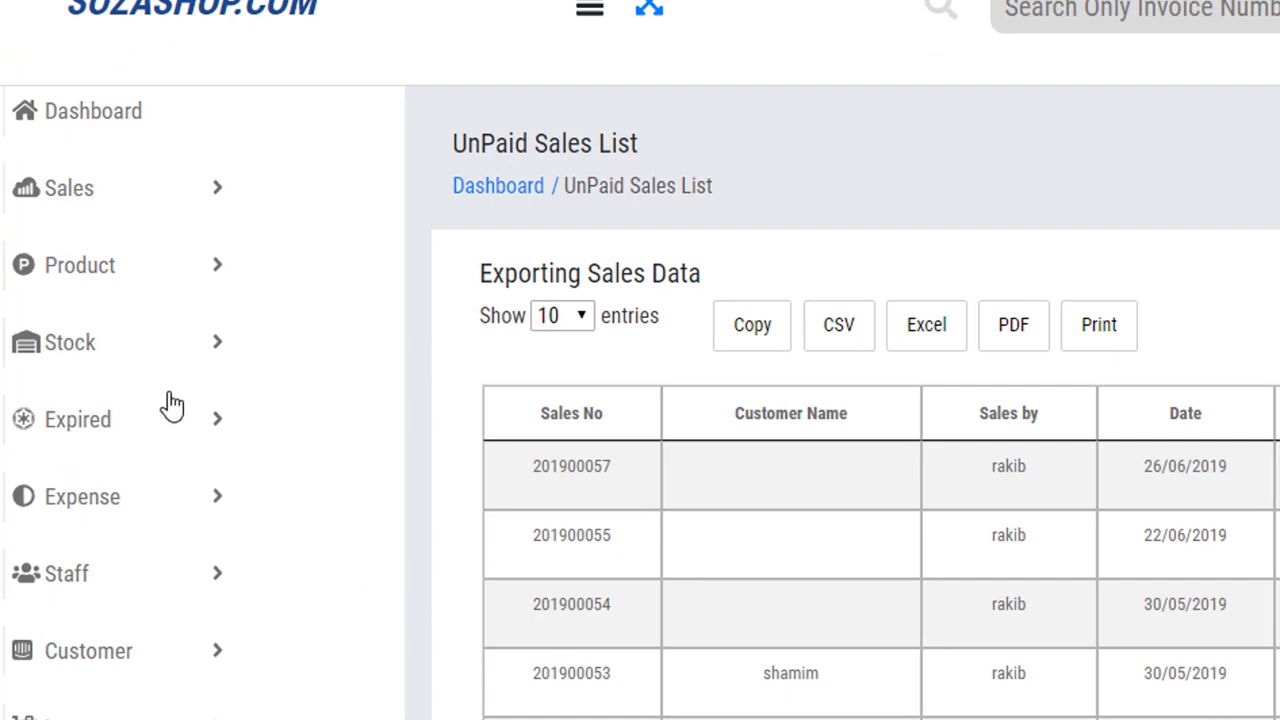
pyautogui.click(133, 343)
# From the Stock List, open the Add Product To Stock form and close it without entering anything.
pyautogui.click(73, 383)
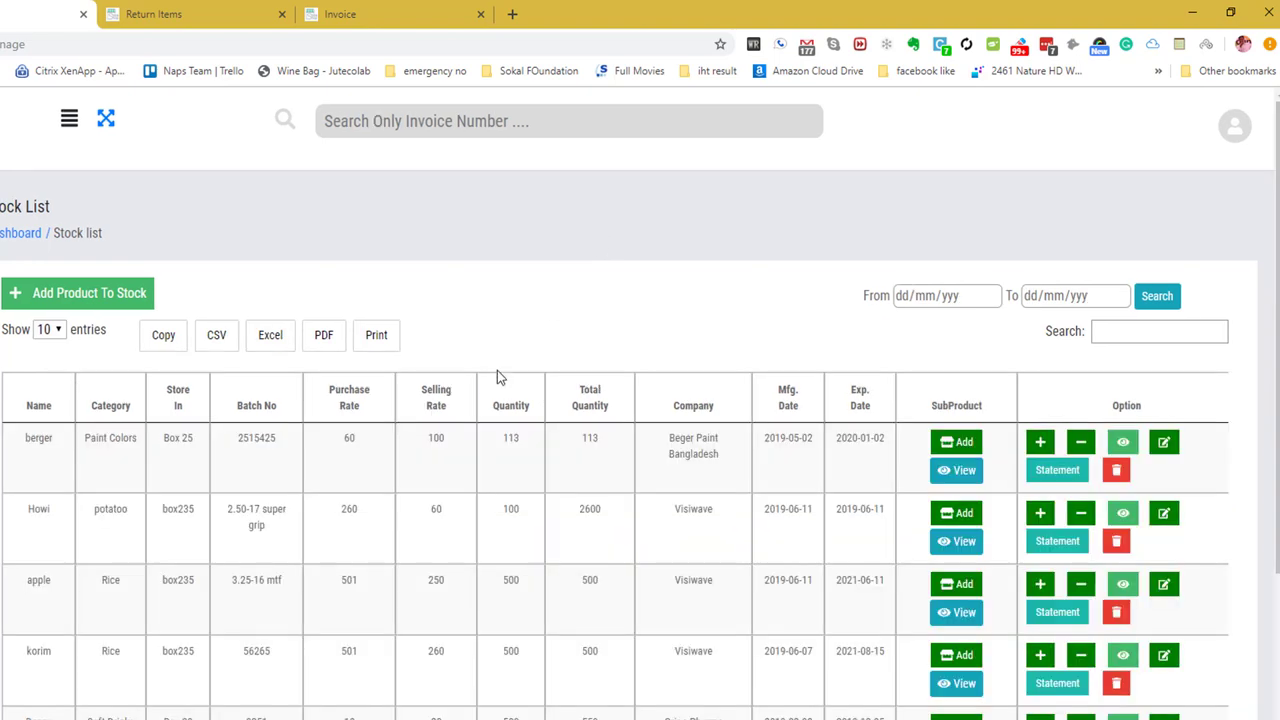
pyautogui.click(80, 300)
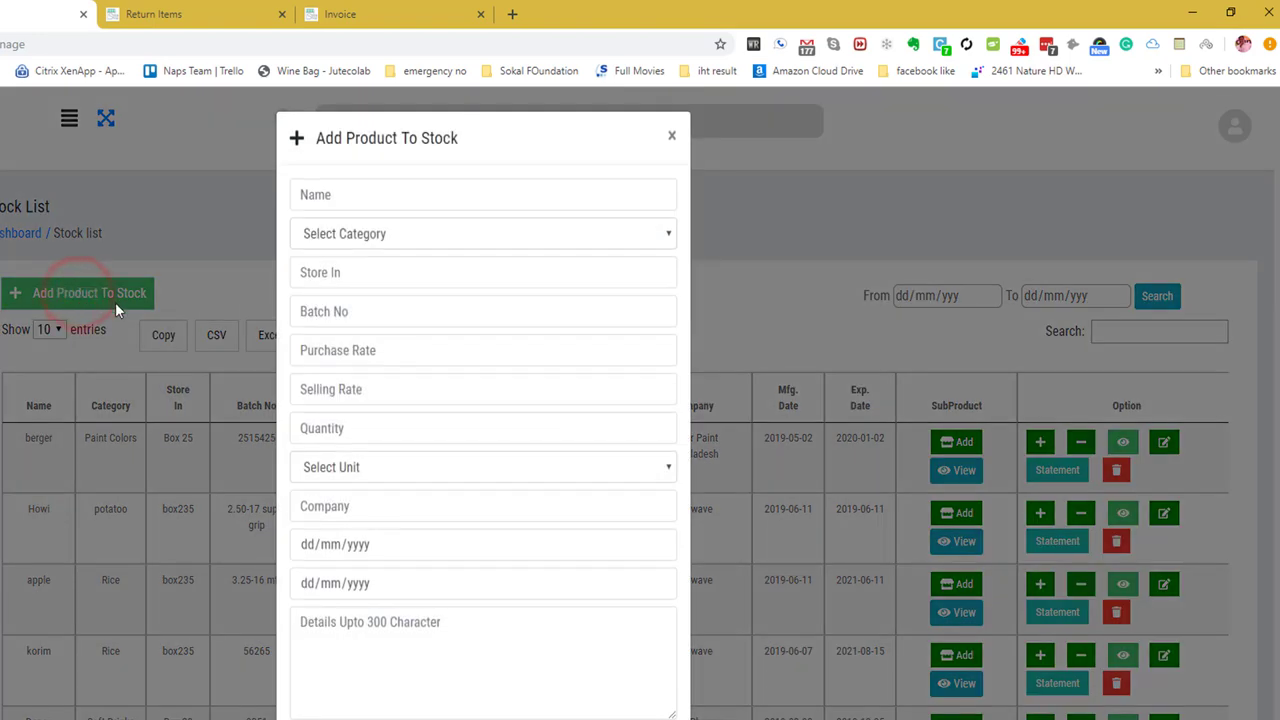
pyautogui.click(334, 196)
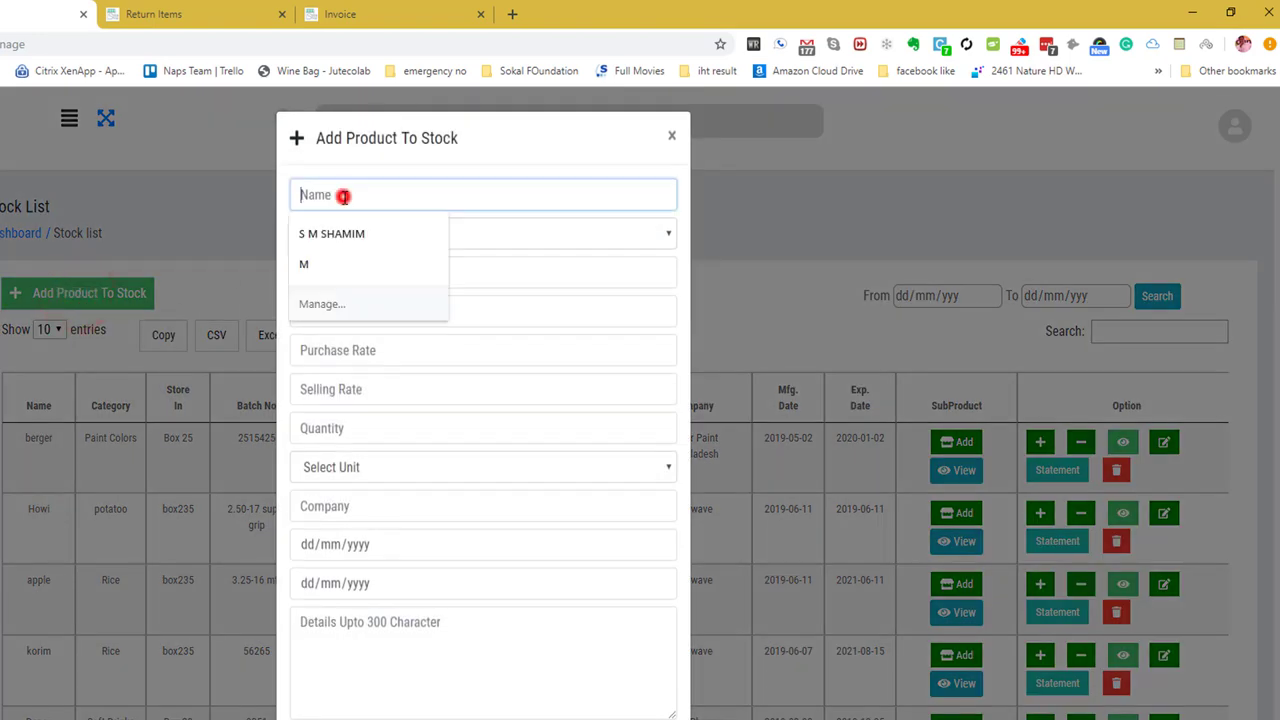
pyautogui.click(503, 146)
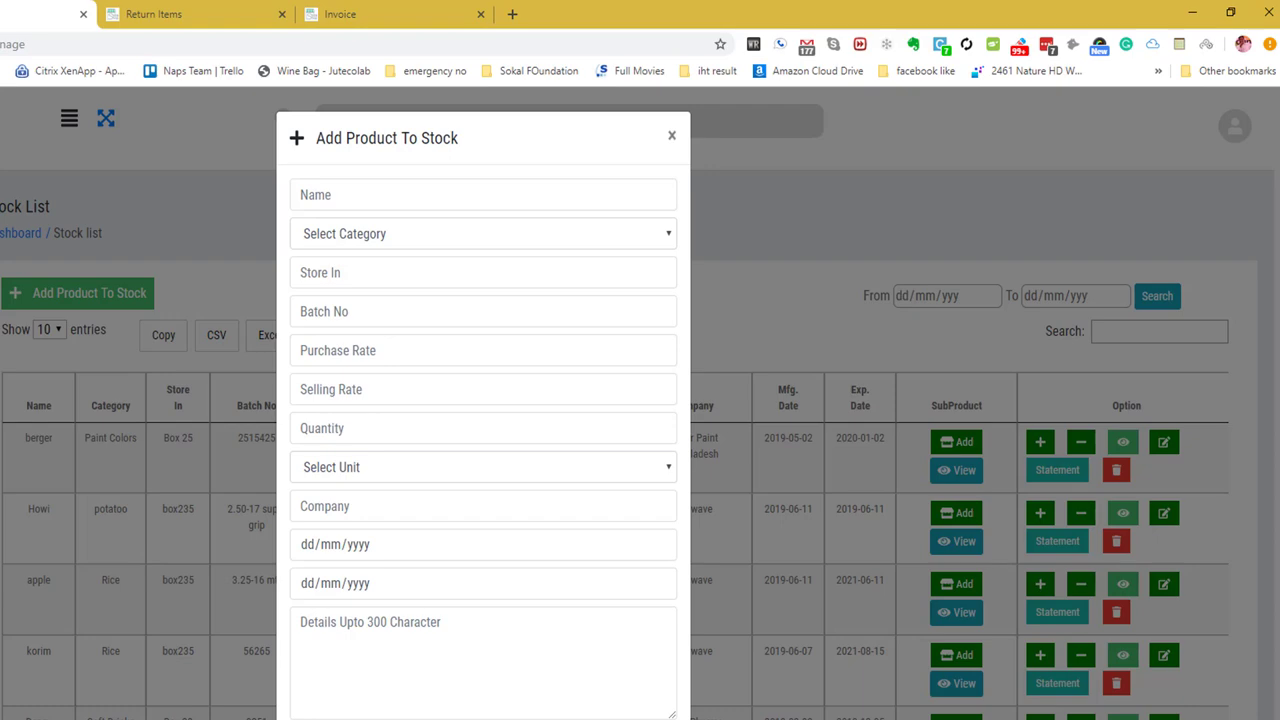
pyautogui.press('Escape')
pyautogui.click(594, 266)
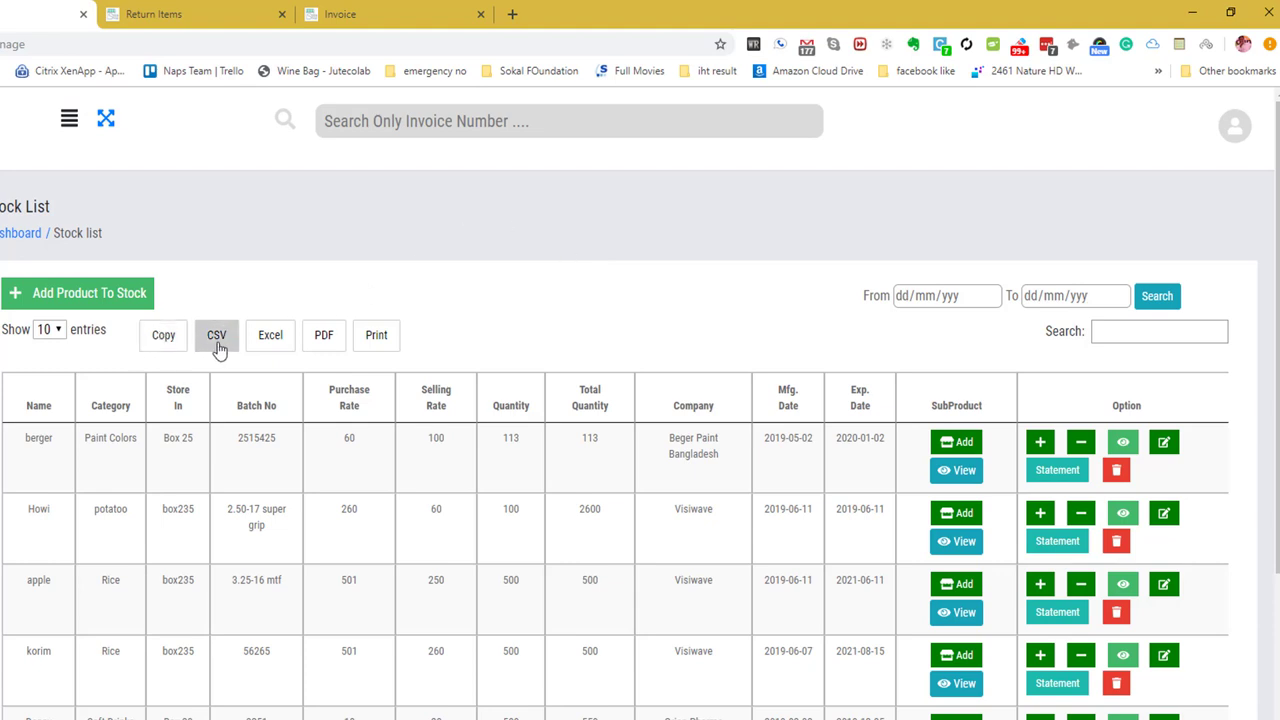
pyautogui.click(543, 316)
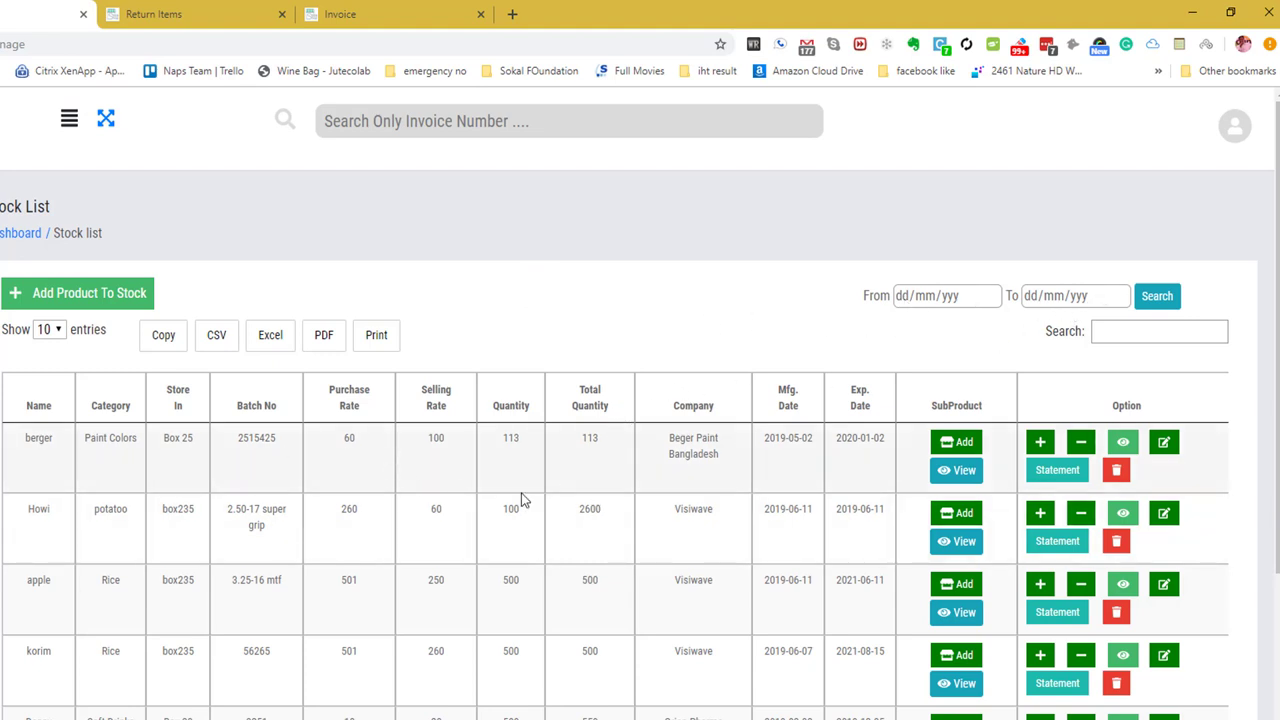
pyautogui.click(508, 340)
pyautogui.scroll(-3, 508, 337)
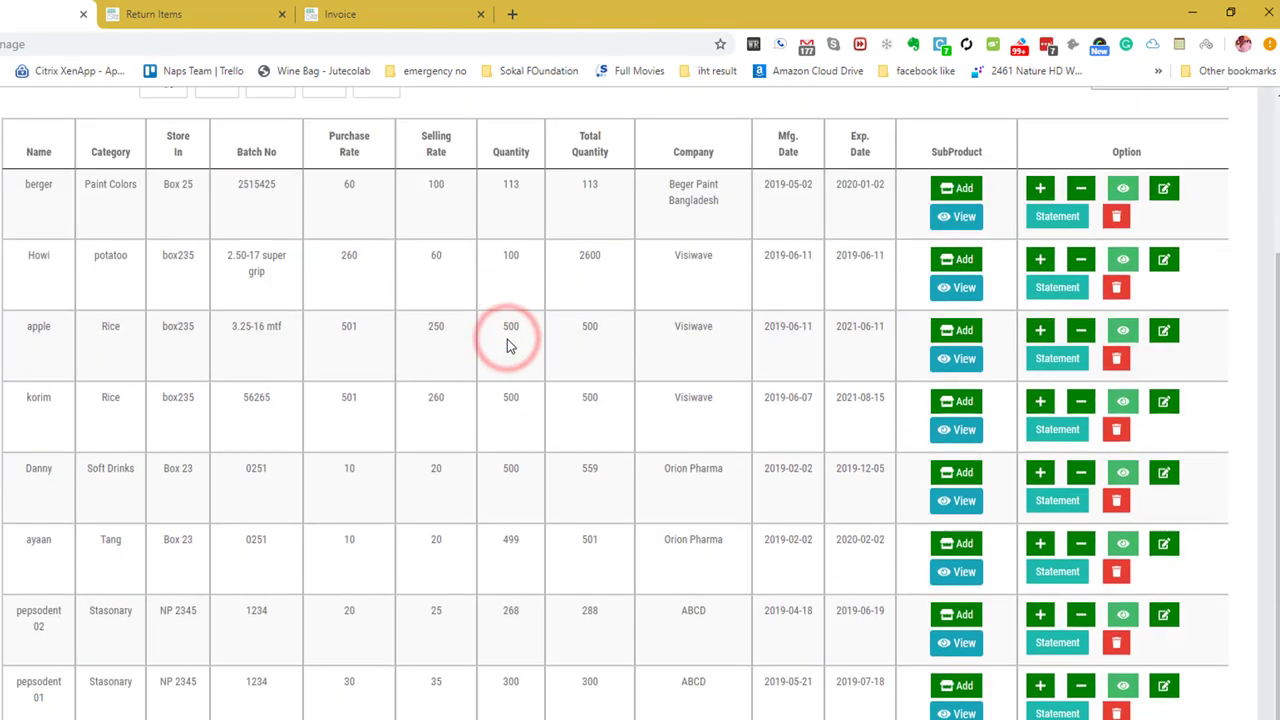
pyautogui.scroll(2, 507, 345)
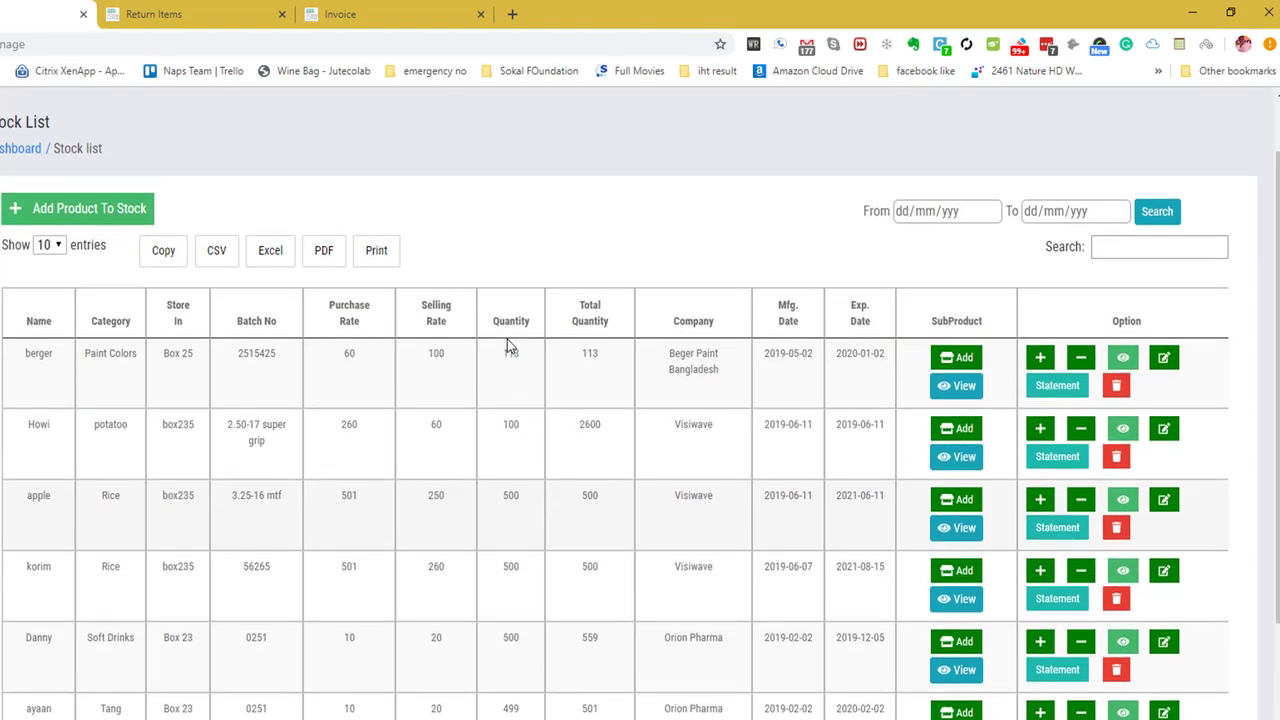
pyautogui.doubleClick(50, 357)
pyautogui.moveTo(279, 362); pyautogui.dragTo(34, 355)
pyautogui.click(30, 357)
pyautogui.doubleClick(30, 355)
pyautogui.doubleClick(600, 357)
pyautogui.moveTo(982, 320); pyautogui.dragTo(932, 320)
pyautogui.moveTo(1156, 320); pyautogui.dragTo(1107, 323)
pyautogui.click(1052, 316)
pyautogui.moveTo(28, 358); pyautogui.dragTo(779, 388)
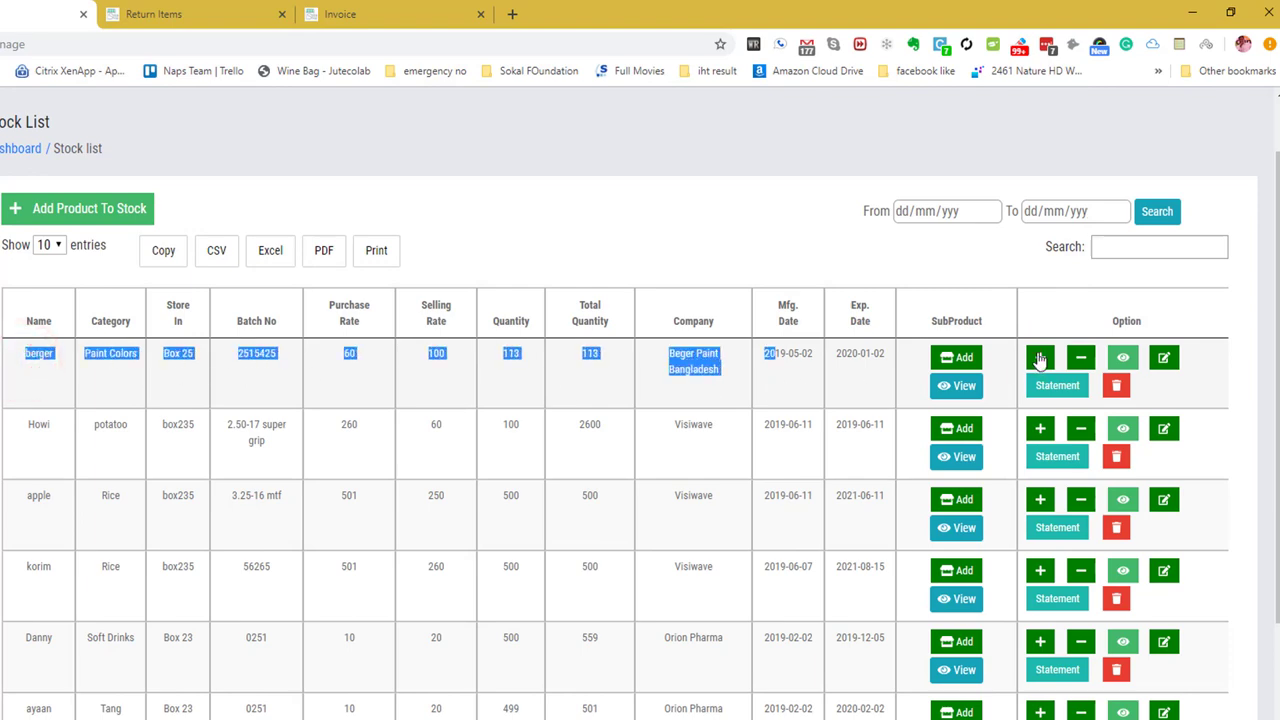
# Note berger's current total quantity of 113 before adding stock.
pyautogui.click(1040, 357)
pyautogui.click(507, 198)
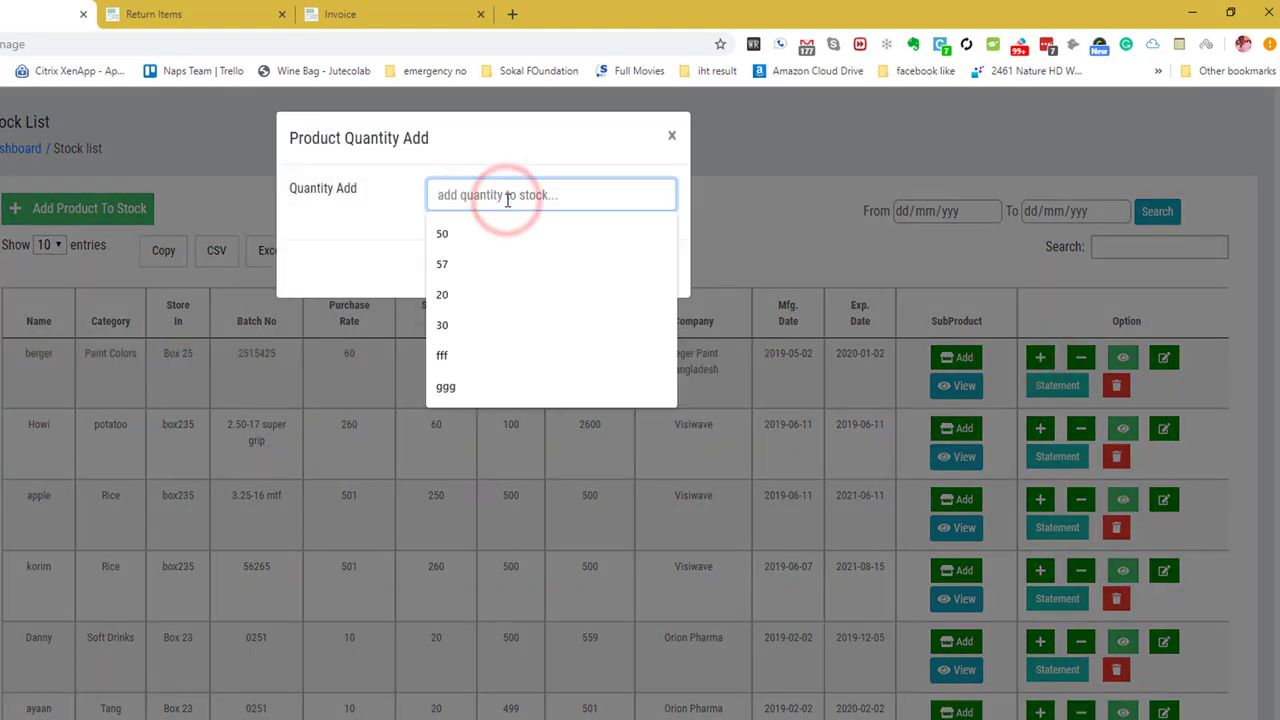
pyautogui.click(672, 135)
pyautogui.doubleClick(596, 354)
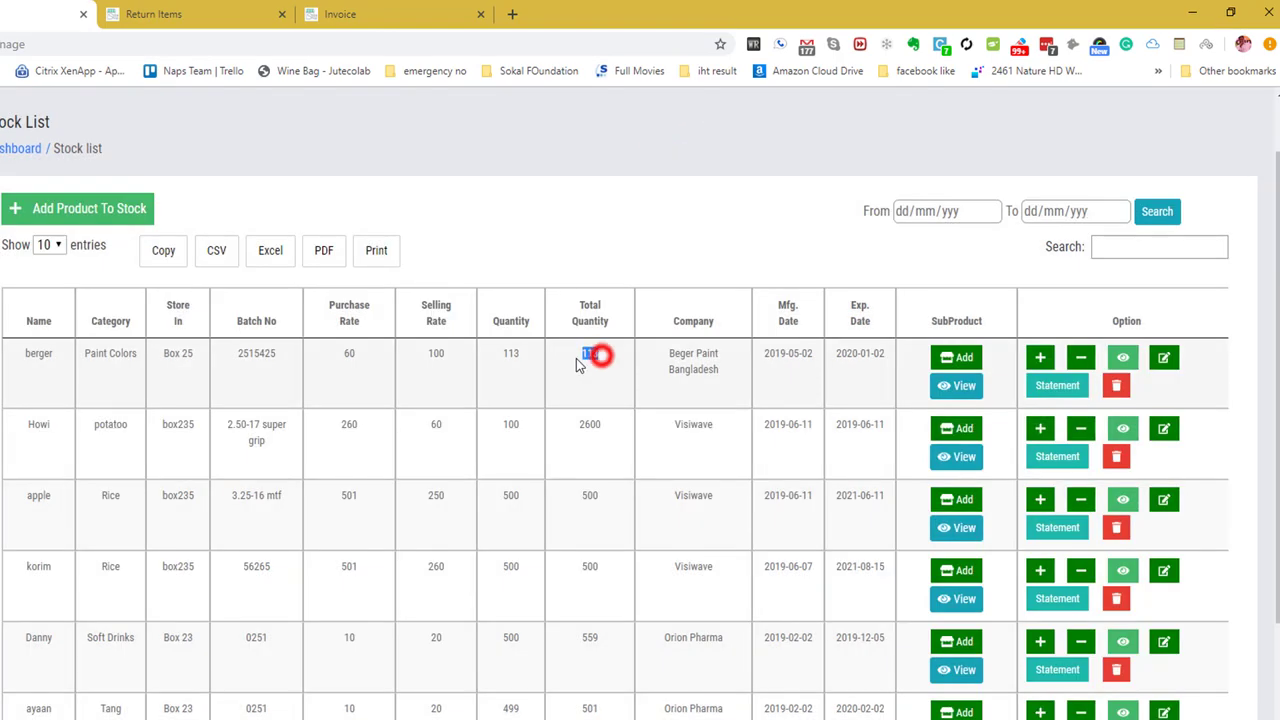
# Add 53 units to berger, bringing its total quantity to 166.
pyautogui.click(1043, 358)
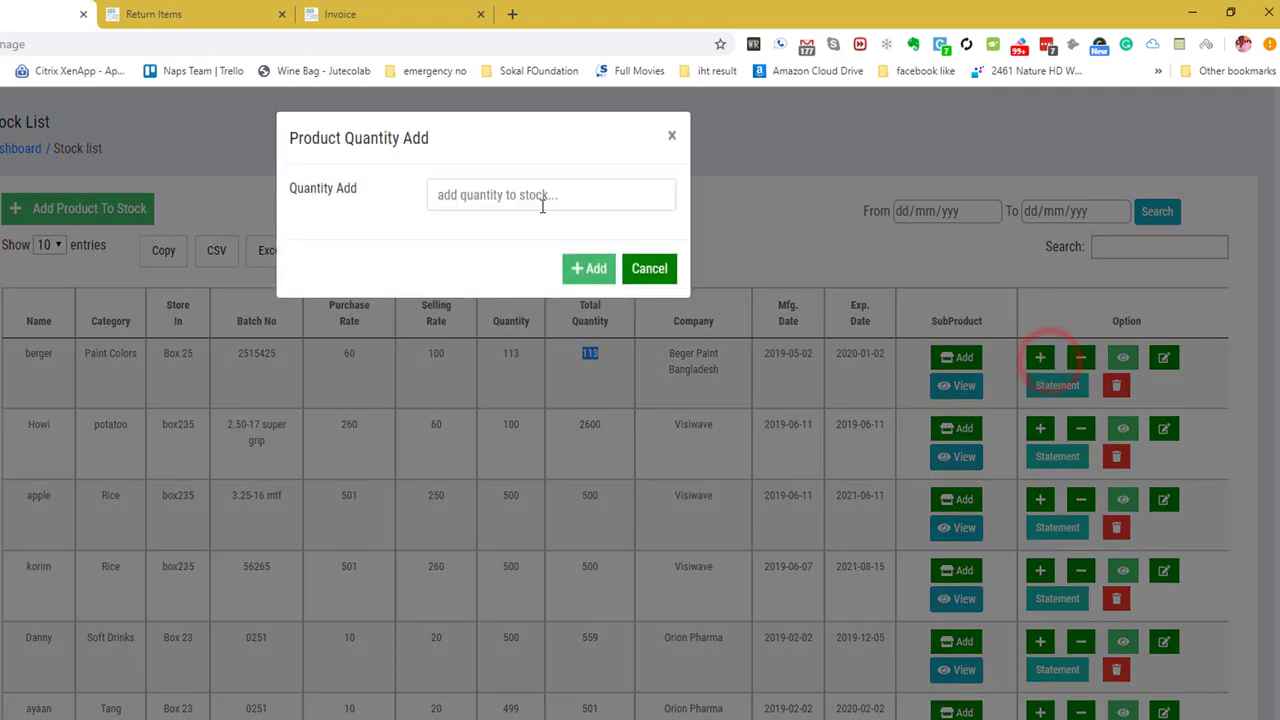
pyautogui.click(536, 191)
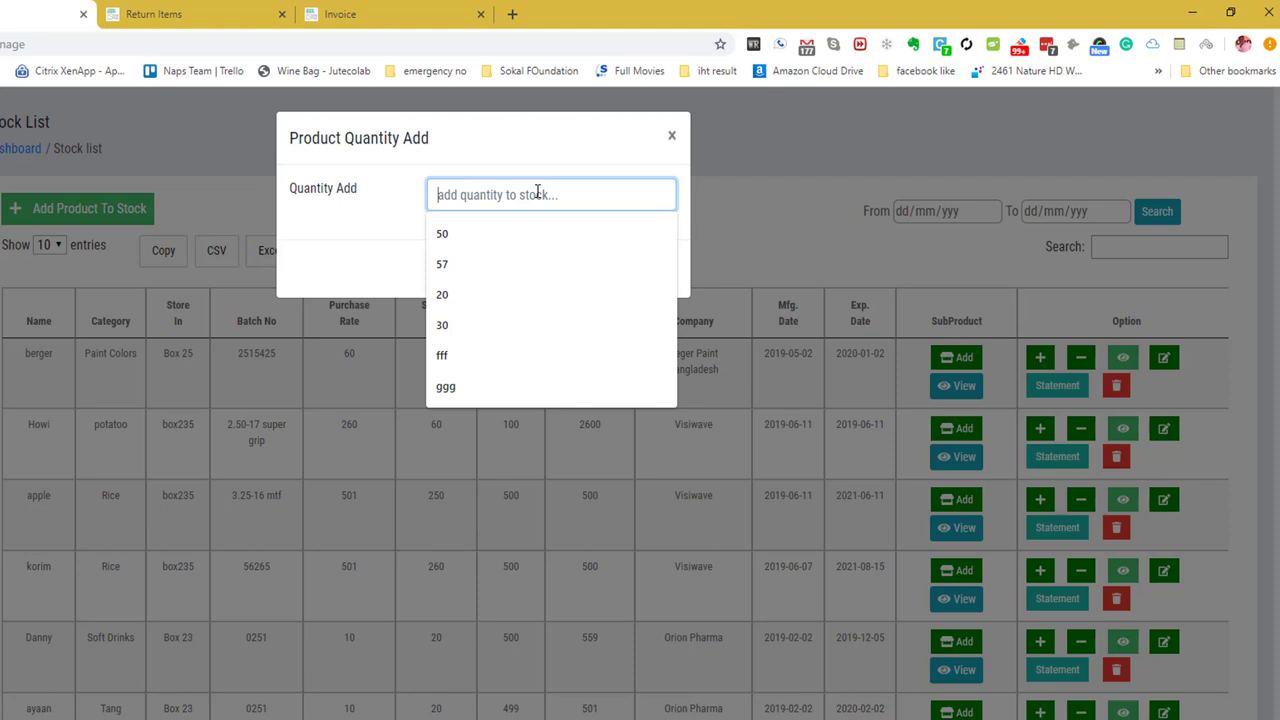
pyautogui.write('50')
pyautogui.press('BackSpace')
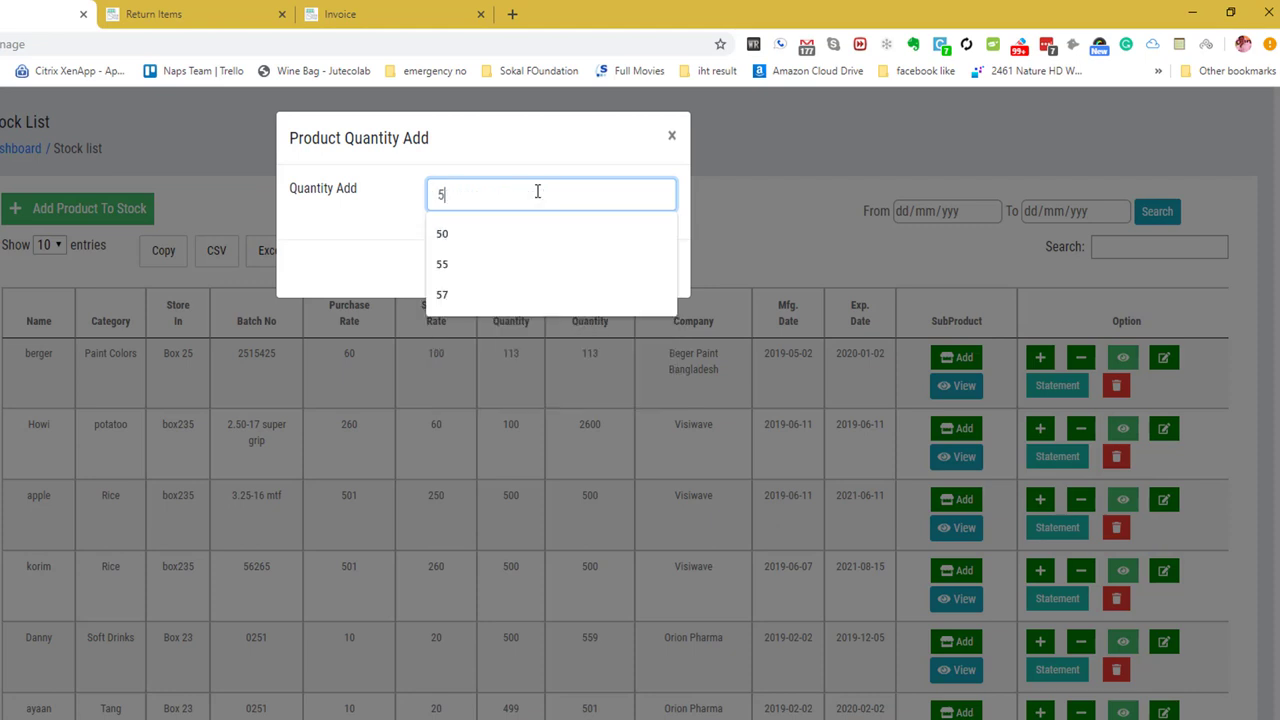
pyautogui.write('3')
pyautogui.click(588, 268)
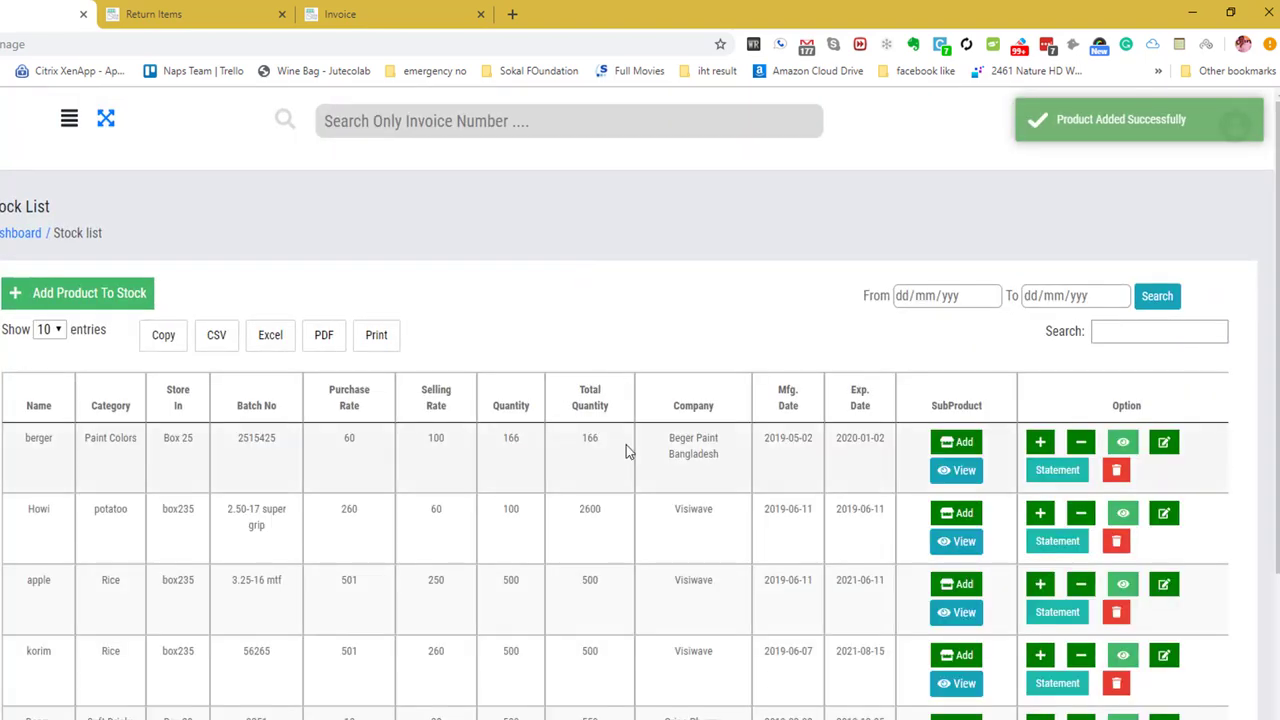
pyautogui.moveTo(621, 445); pyautogui.dragTo(583, 447)
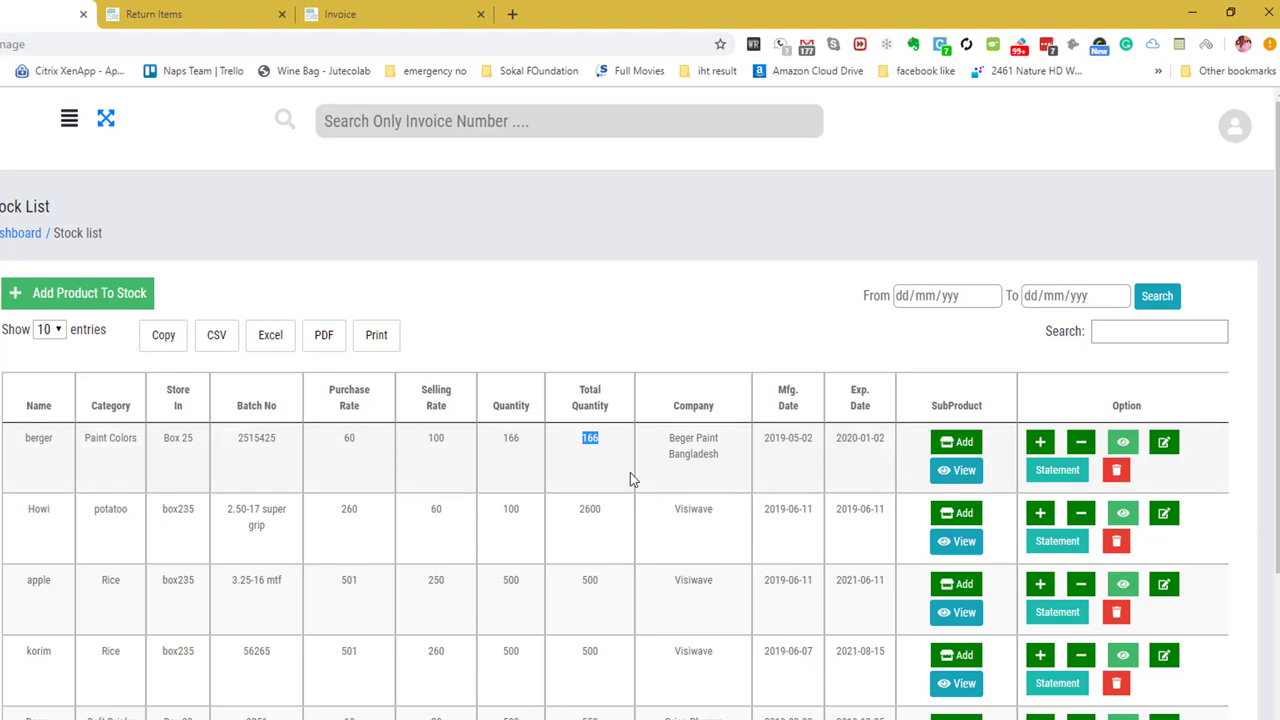
pyautogui.rightClick(614, 443)
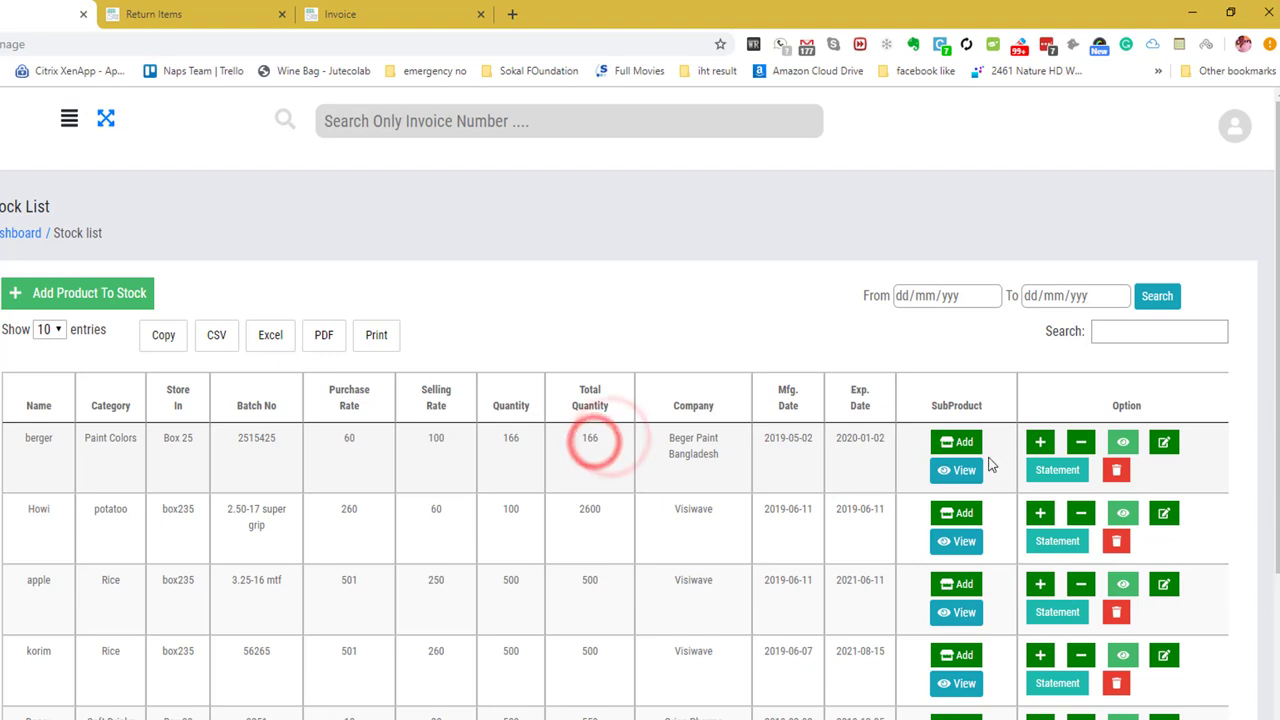
# Return 56 units of berger to the supplier with the reason 'Expire date over'.
pyautogui.click(1081, 446)
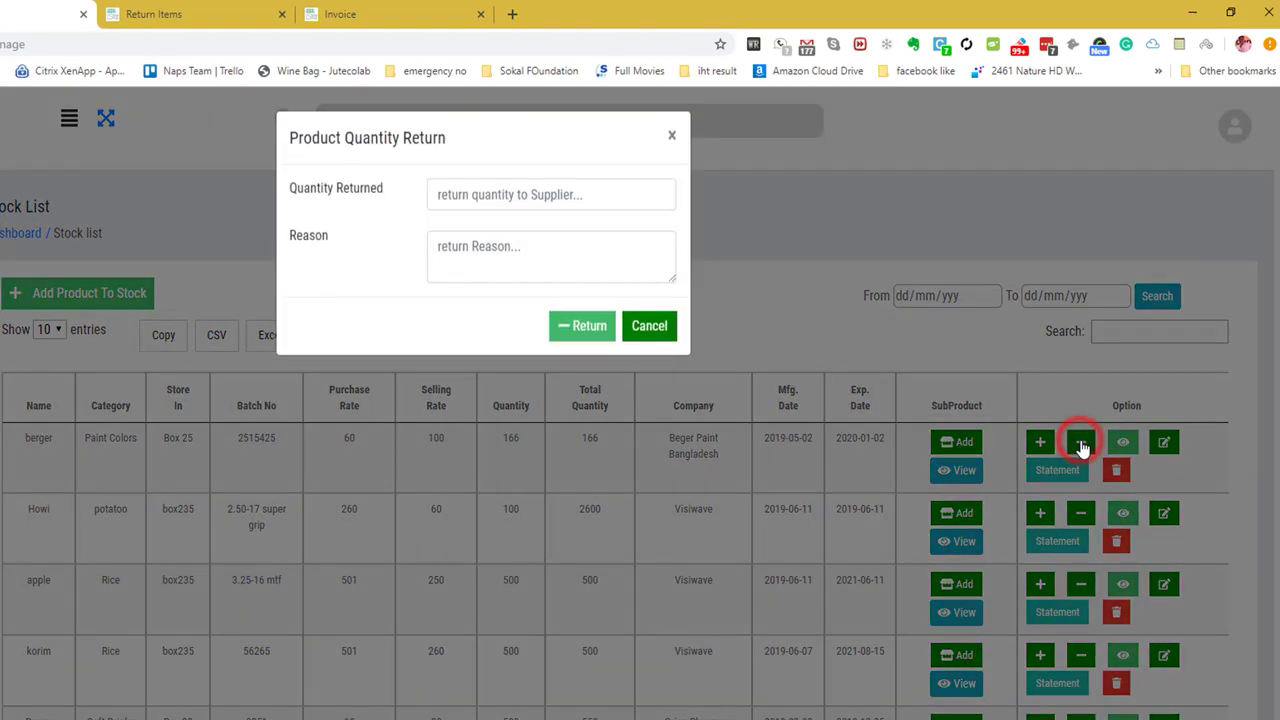
pyautogui.click(590, 196)
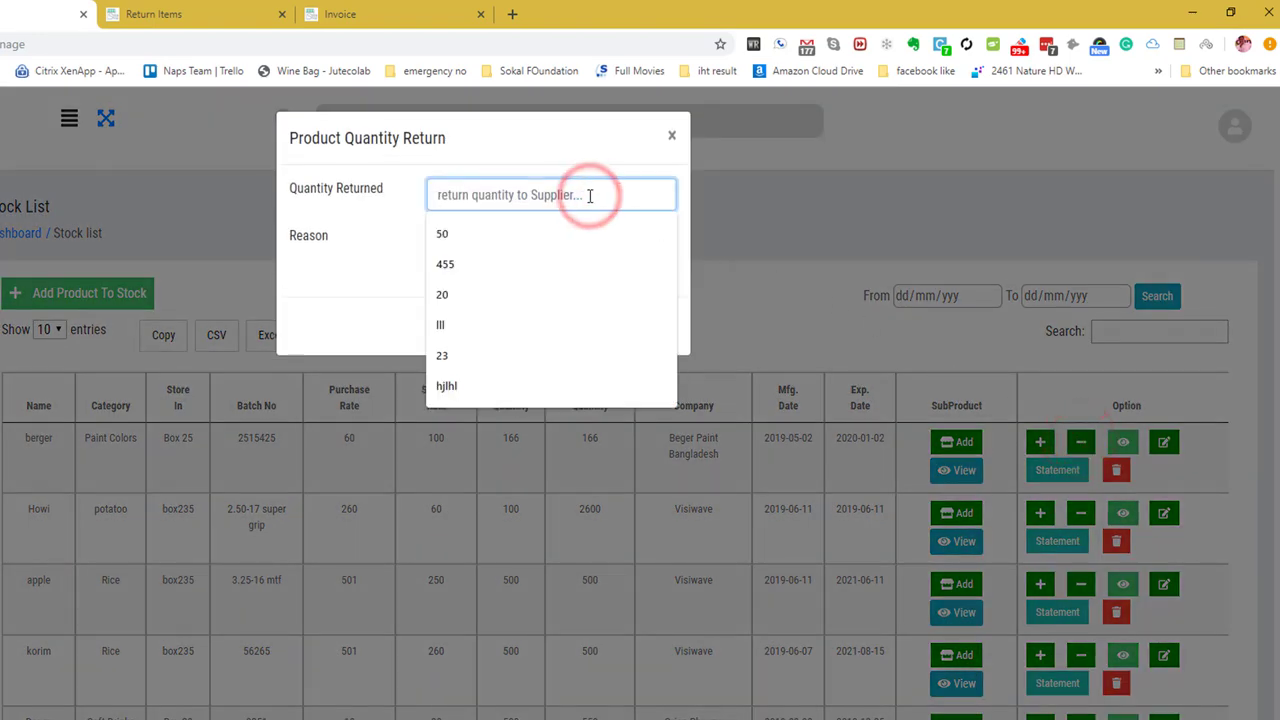
pyautogui.click(464, 234)
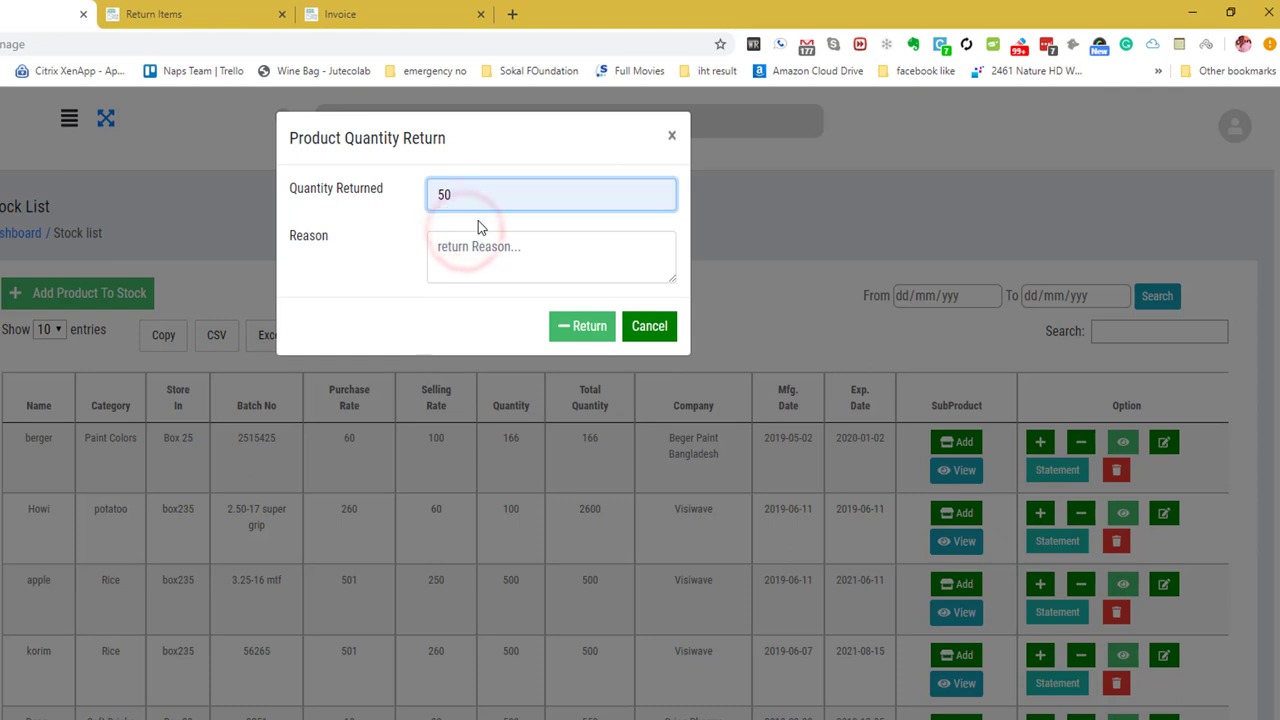
pyautogui.press('BackSpace')
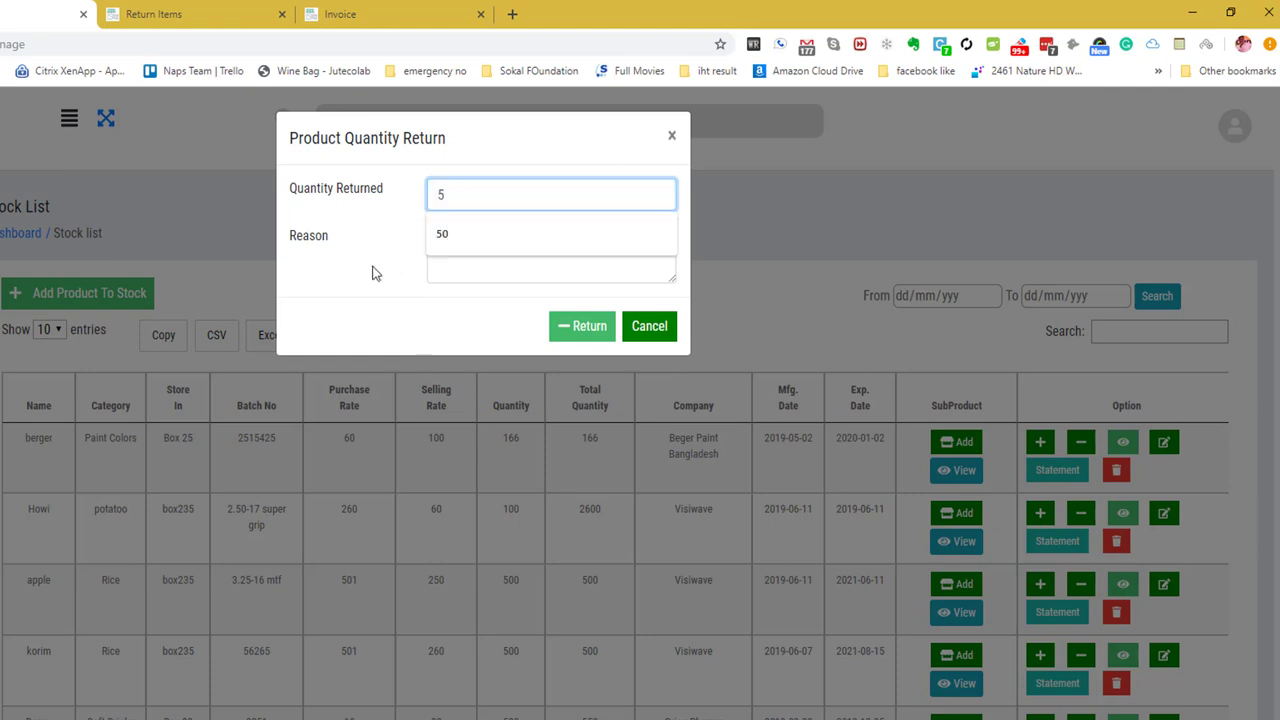
pyautogui.click(372, 273)
pyautogui.click(474, 196)
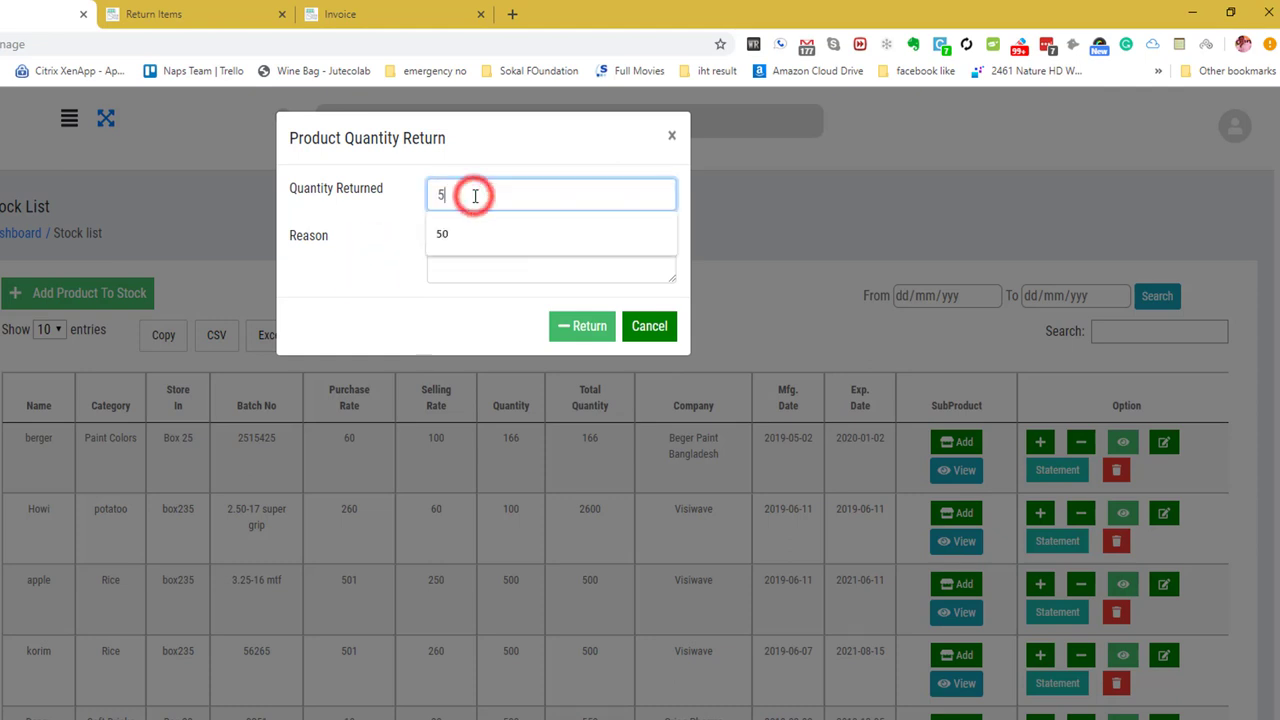
pyautogui.write('6')
pyautogui.click(485, 255)
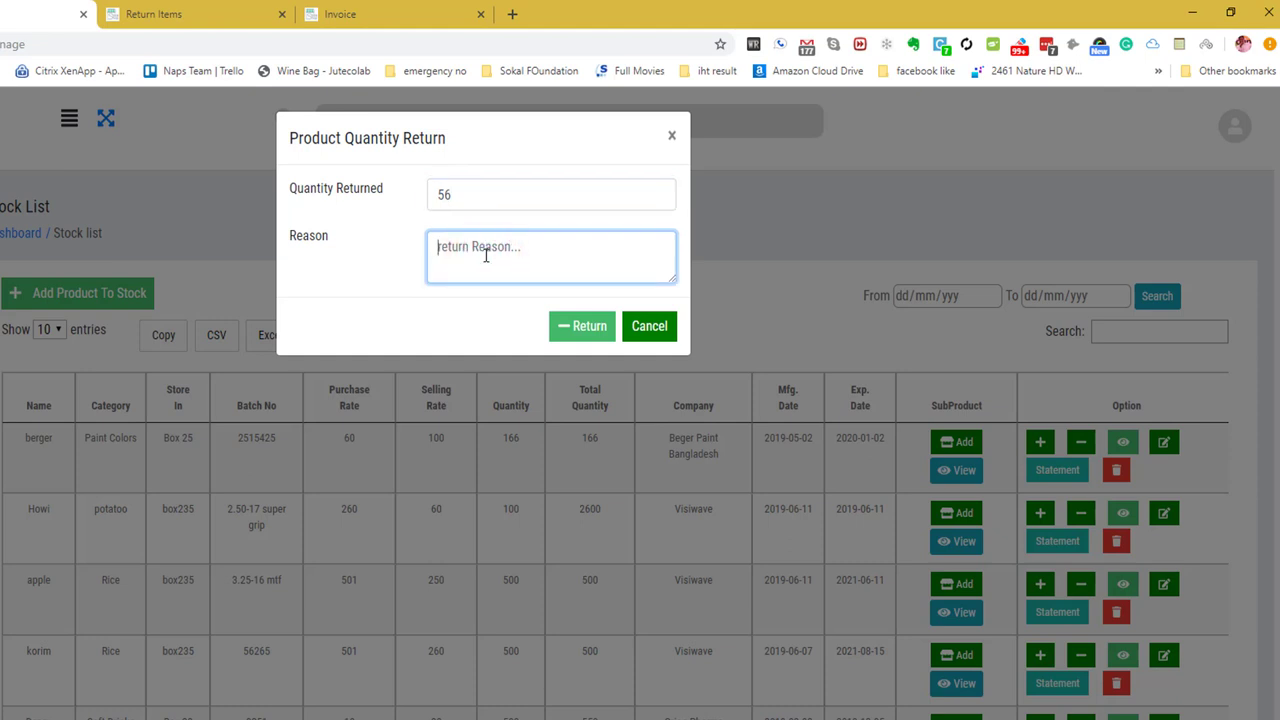
pyautogui.write('Expire date over')
pyautogui.click(576, 331)
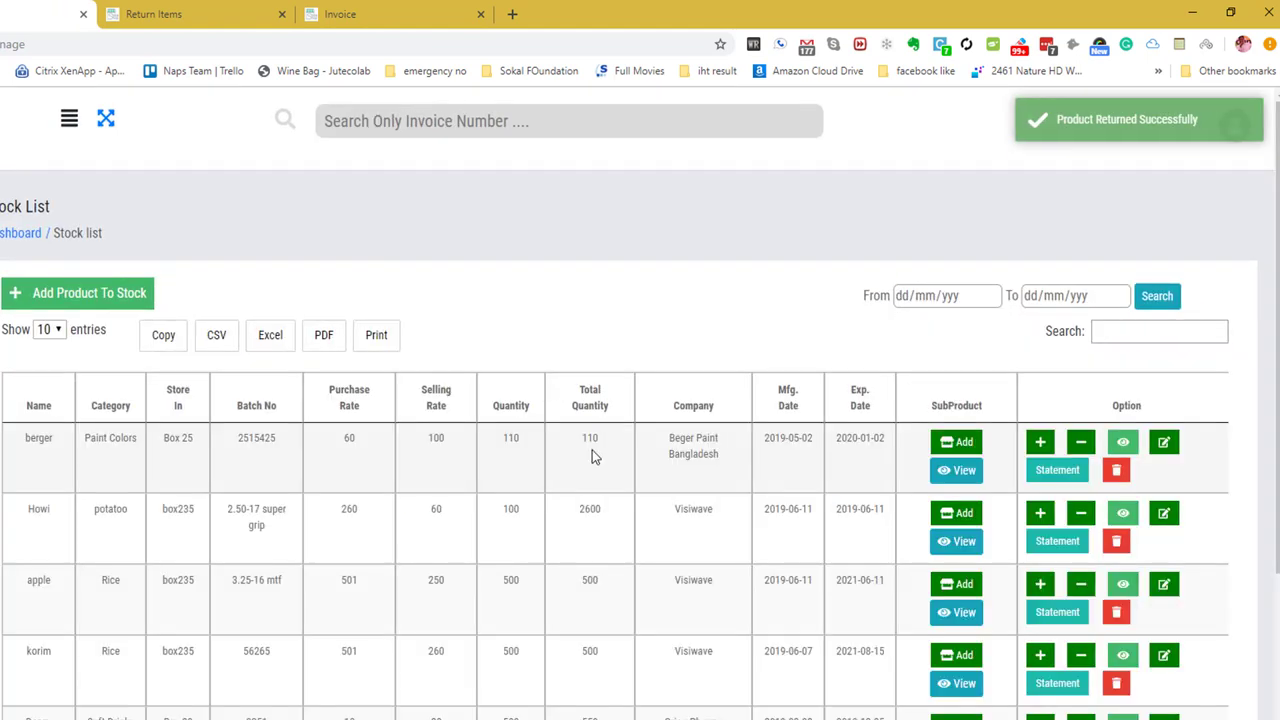
pyautogui.click(1137, 447)
pyautogui.moveTo(488, 201); pyautogui.dragTo(502, 490)
pyautogui.click(500, 489)
pyautogui.click(672, 133)
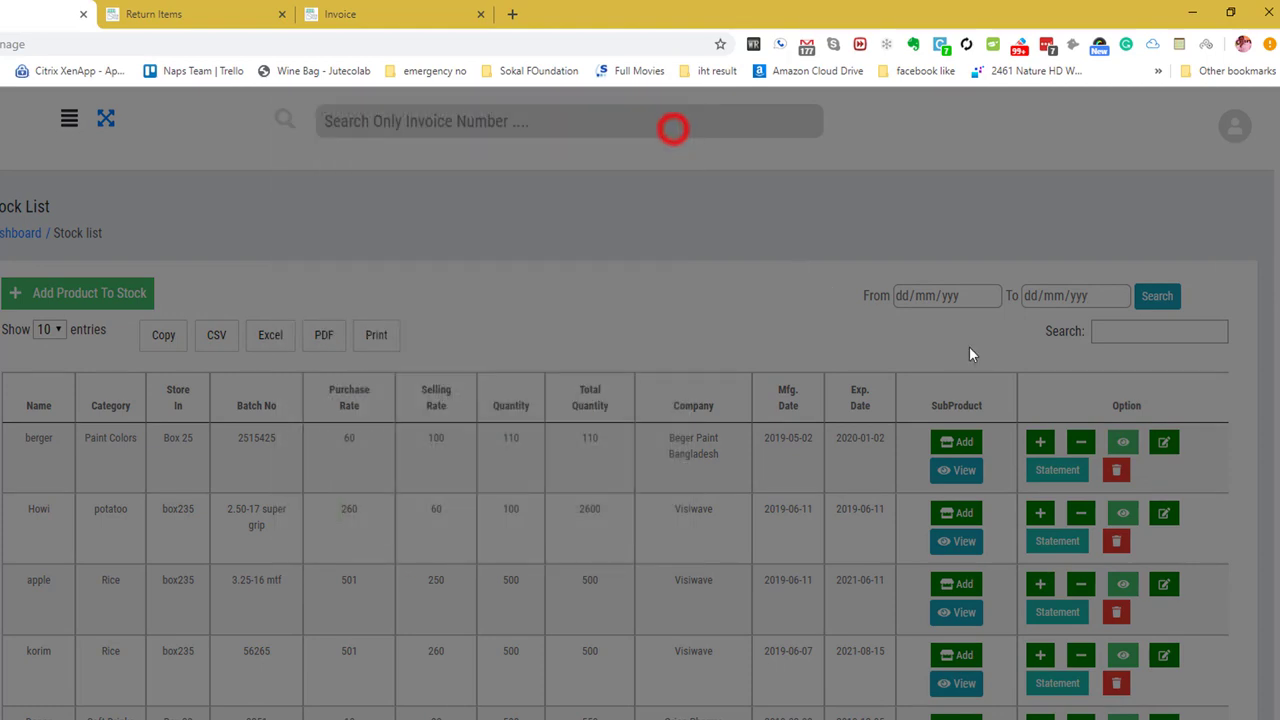
pyautogui.click(1163, 441)
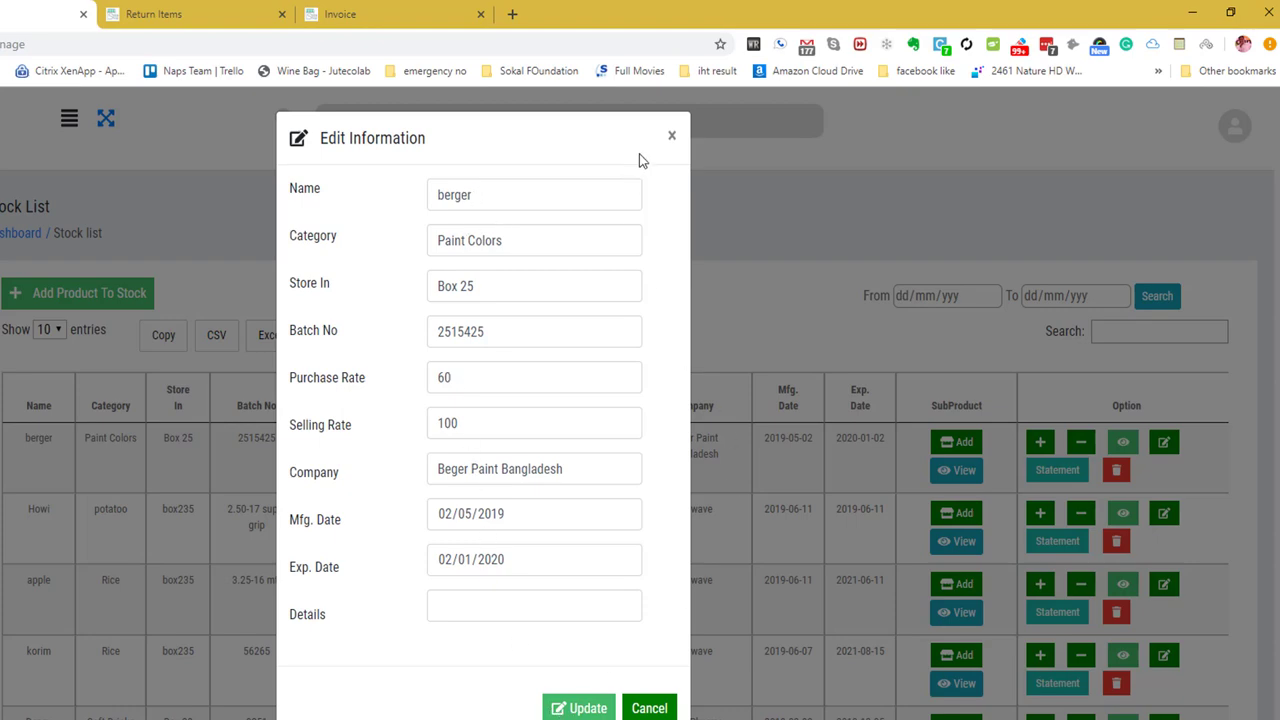
pyautogui.click(671, 135)
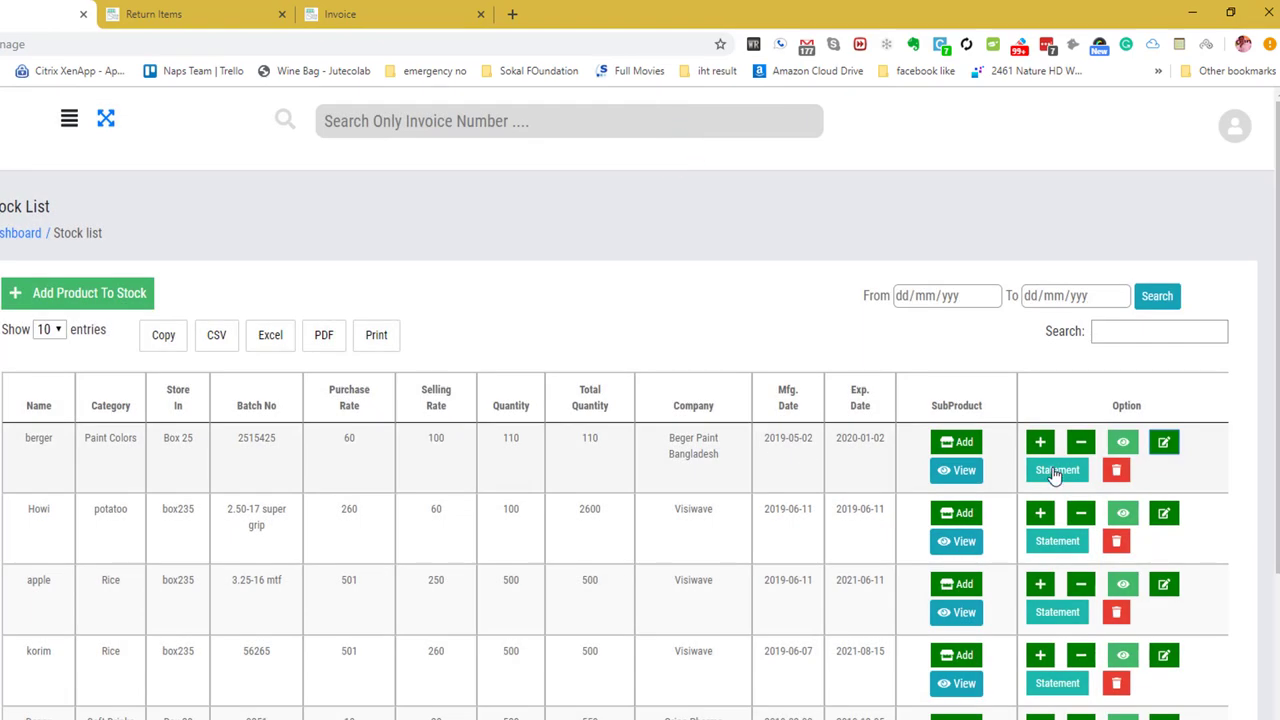
pyautogui.click(1052, 470)
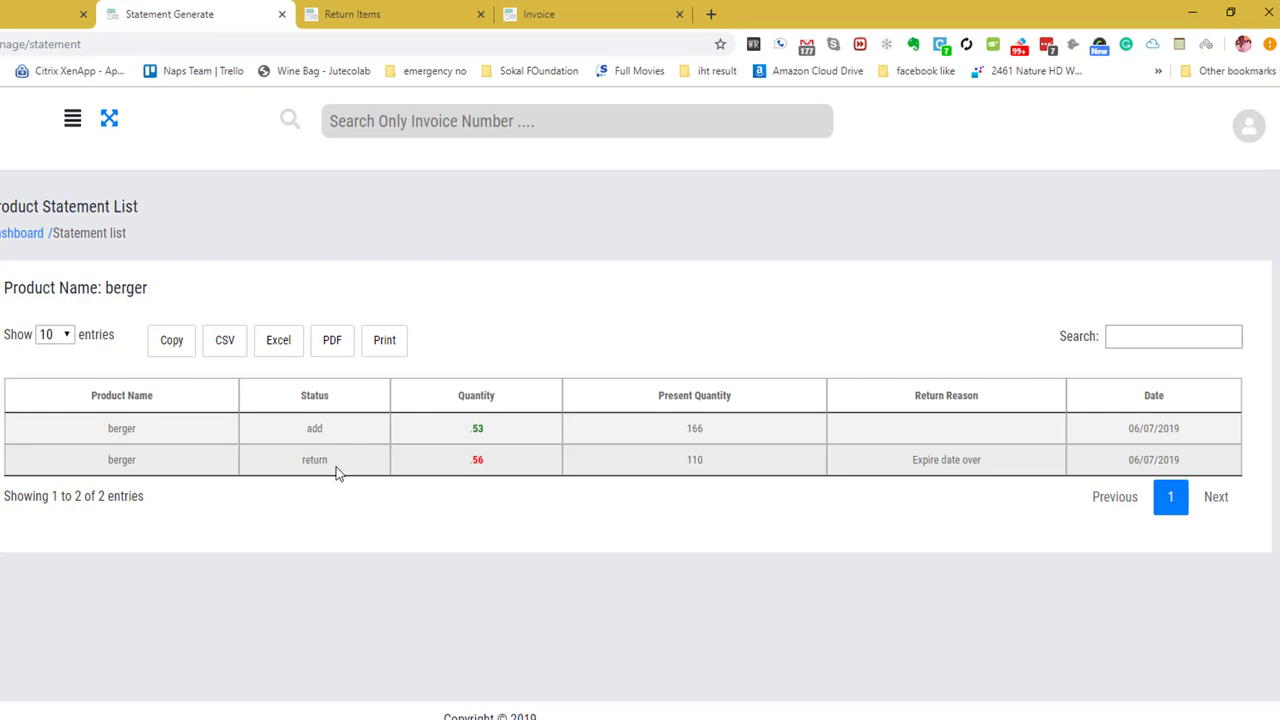
# Inspect the add entry in berger's statement, present quantity 166, and sort by present quantity.
pyautogui.moveTo(103, 428); pyautogui.dragTo(743, 440)
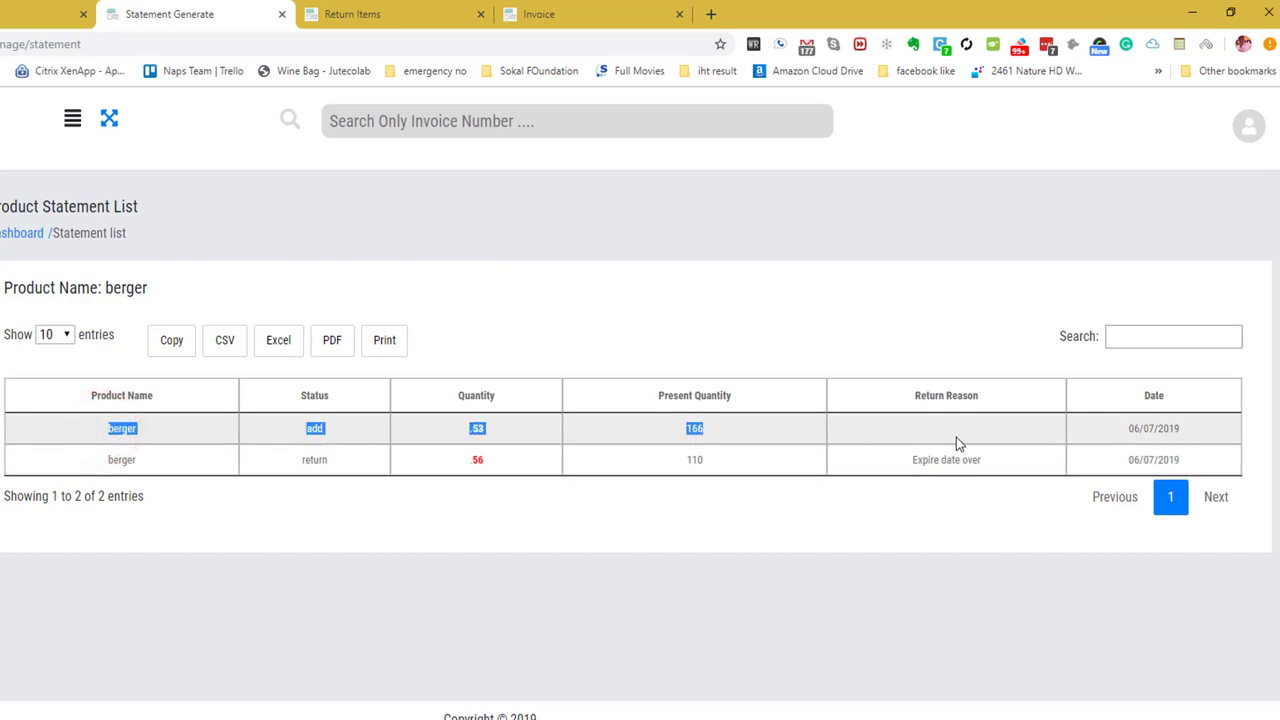
pyautogui.click(696, 428)
pyautogui.doubleClick(696, 428)
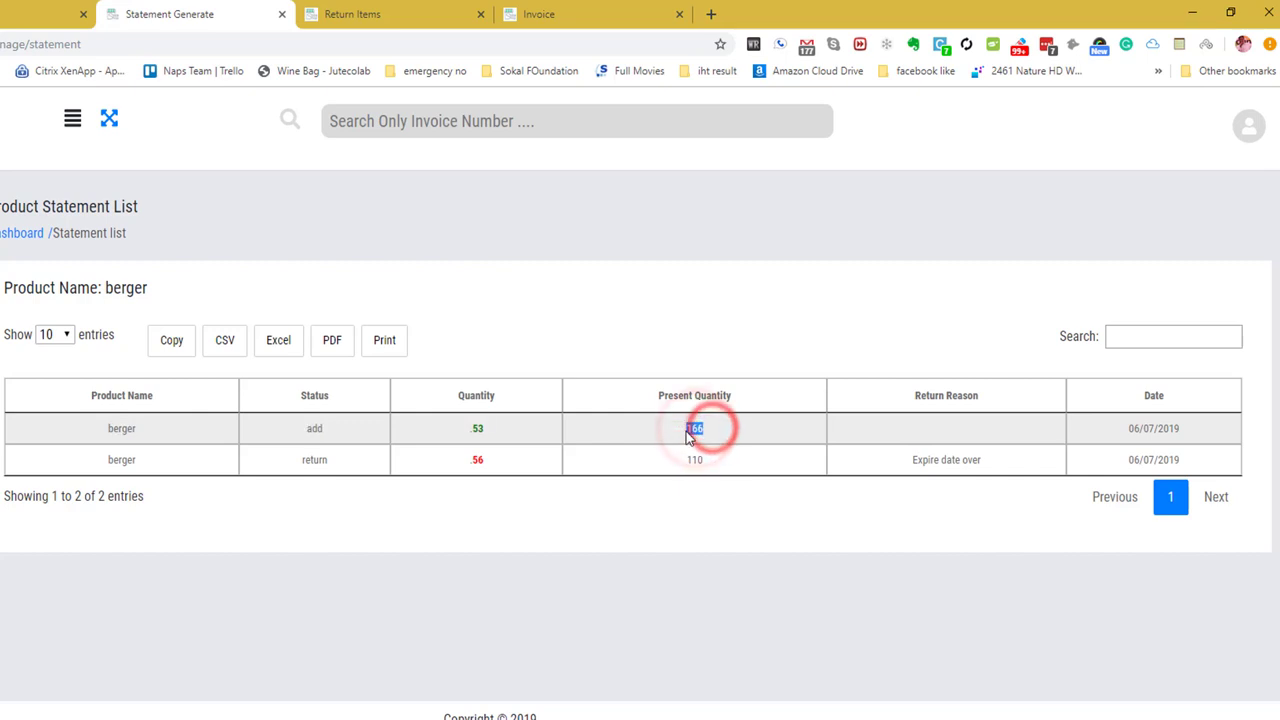
pyautogui.click(711, 395)
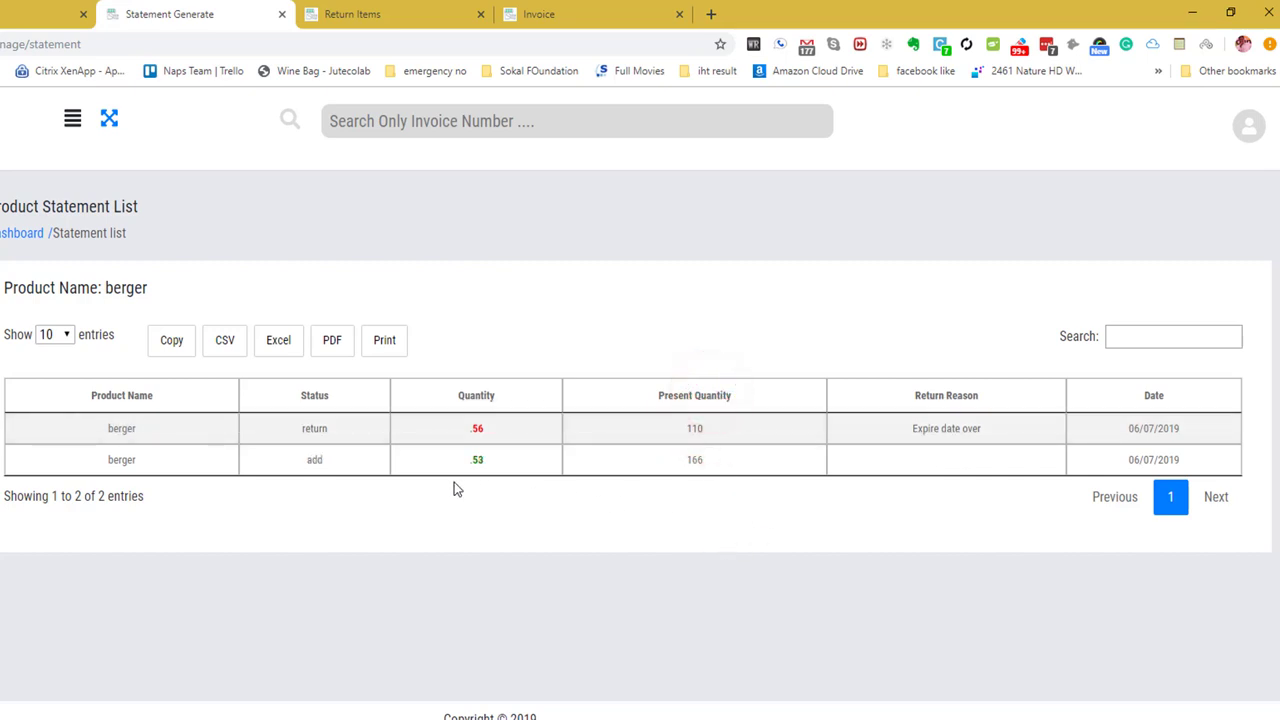
# Check the return row: 56 returned, 110 remaining, reason 'Expire date over' and its date.
pyautogui.doubleClick(500, 428)
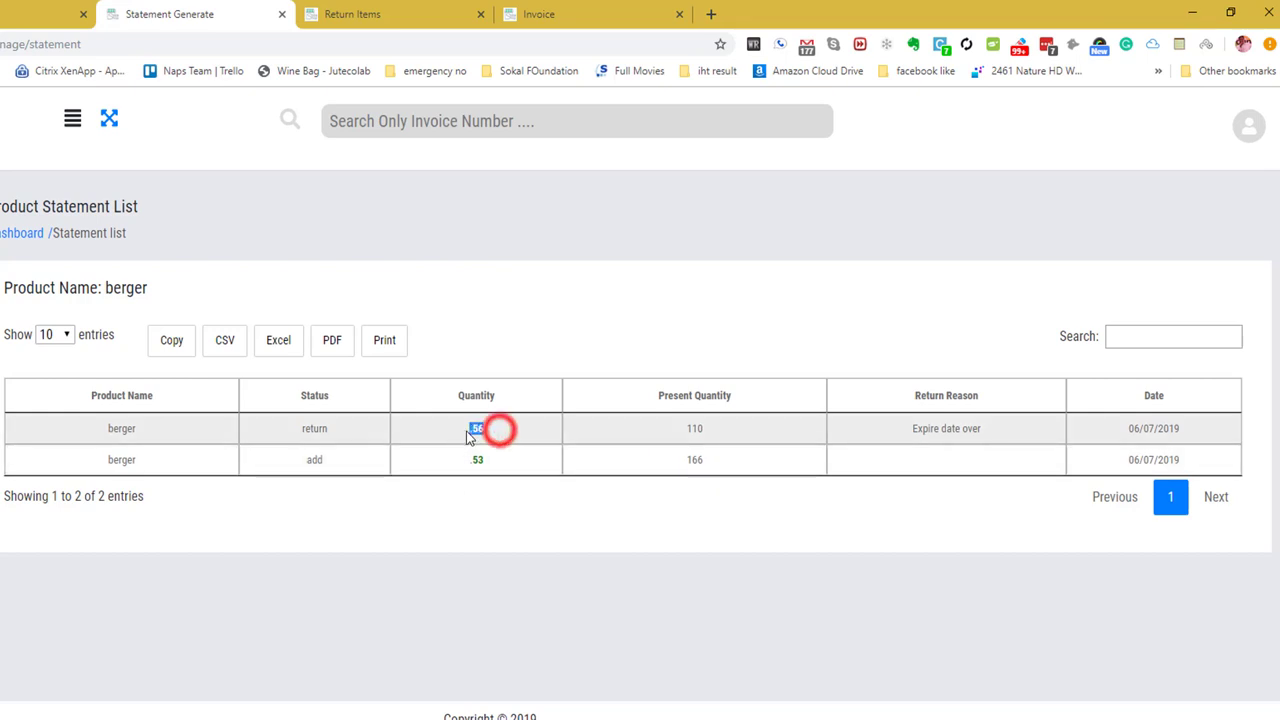
pyautogui.doubleClick(712, 432)
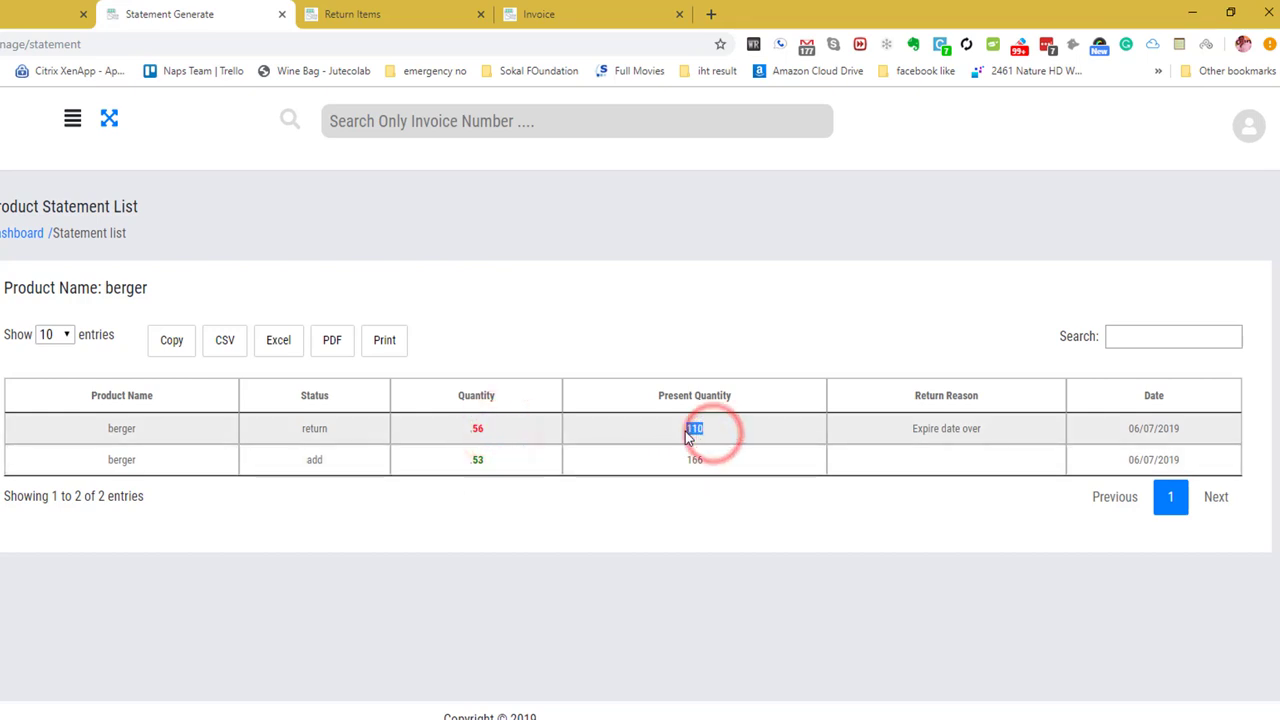
pyautogui.click(978, 432)
pyautogui.tripleClick(978, 432)
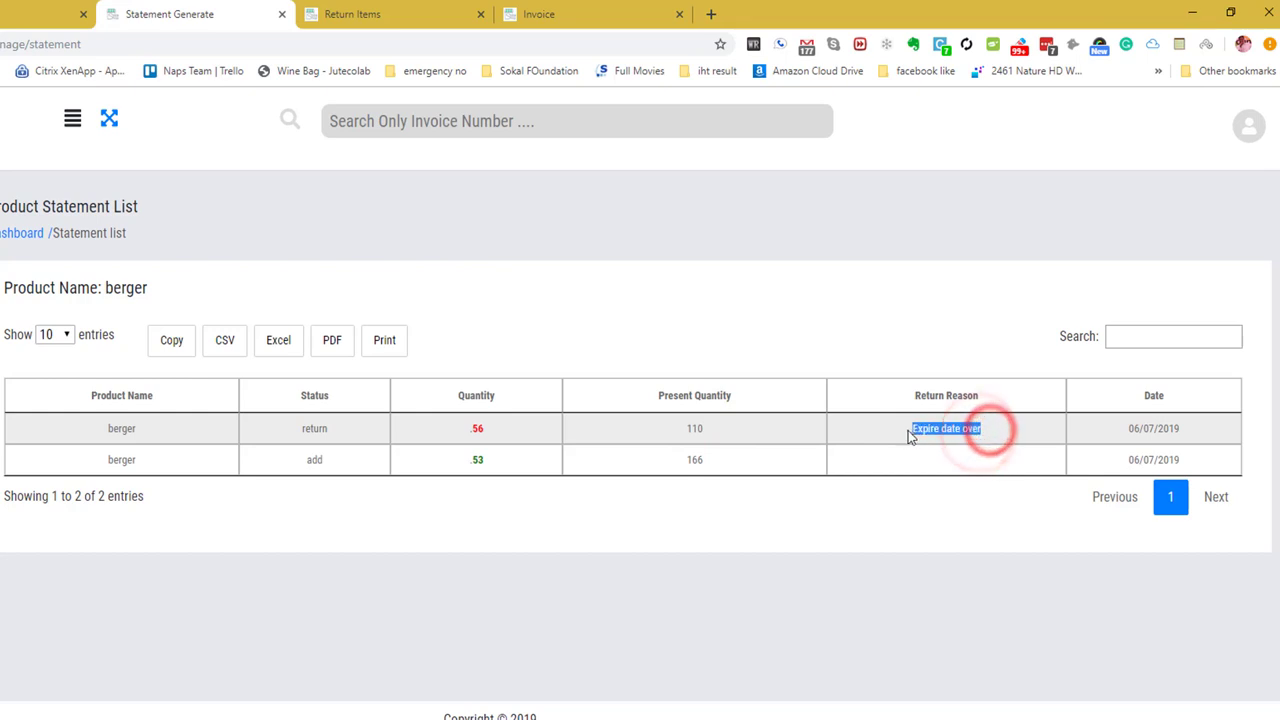
pyautogui.tripleClick(1183, 429)
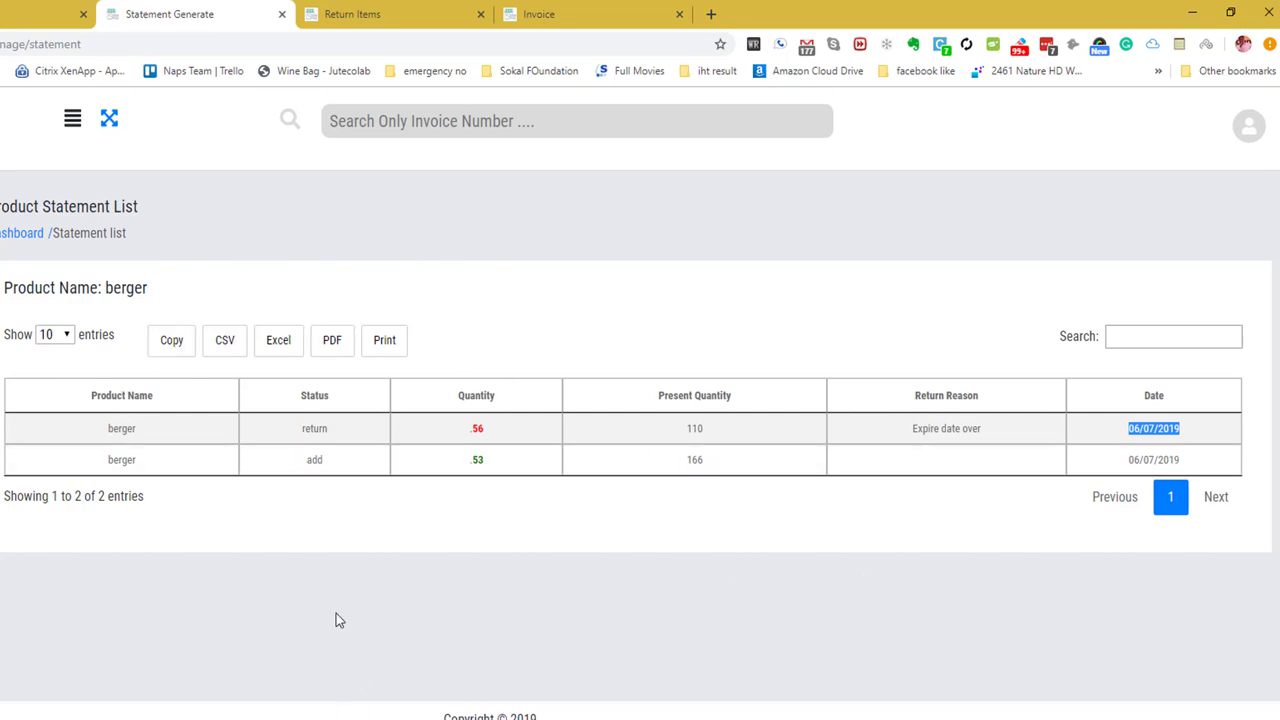
pyautogui.hotkey('alt', 'Left')
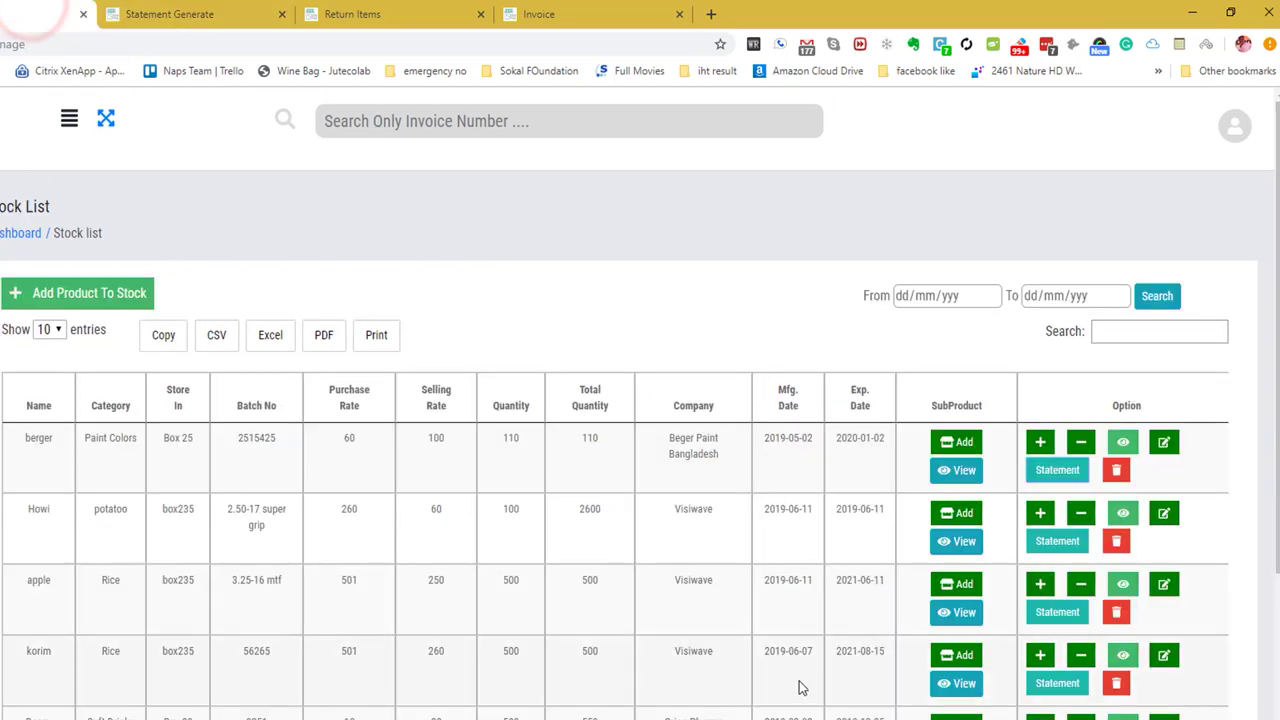
pyautogui.click(1116, 470)
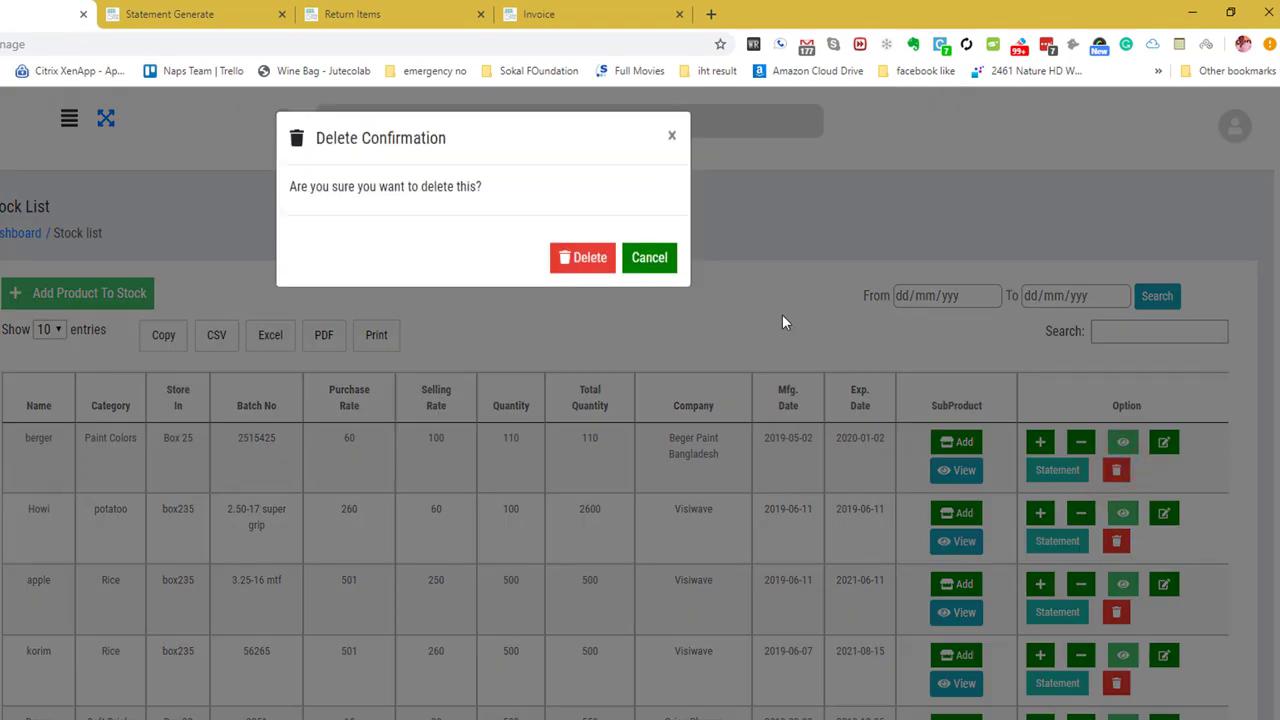
pyautogui.click(649, 258)
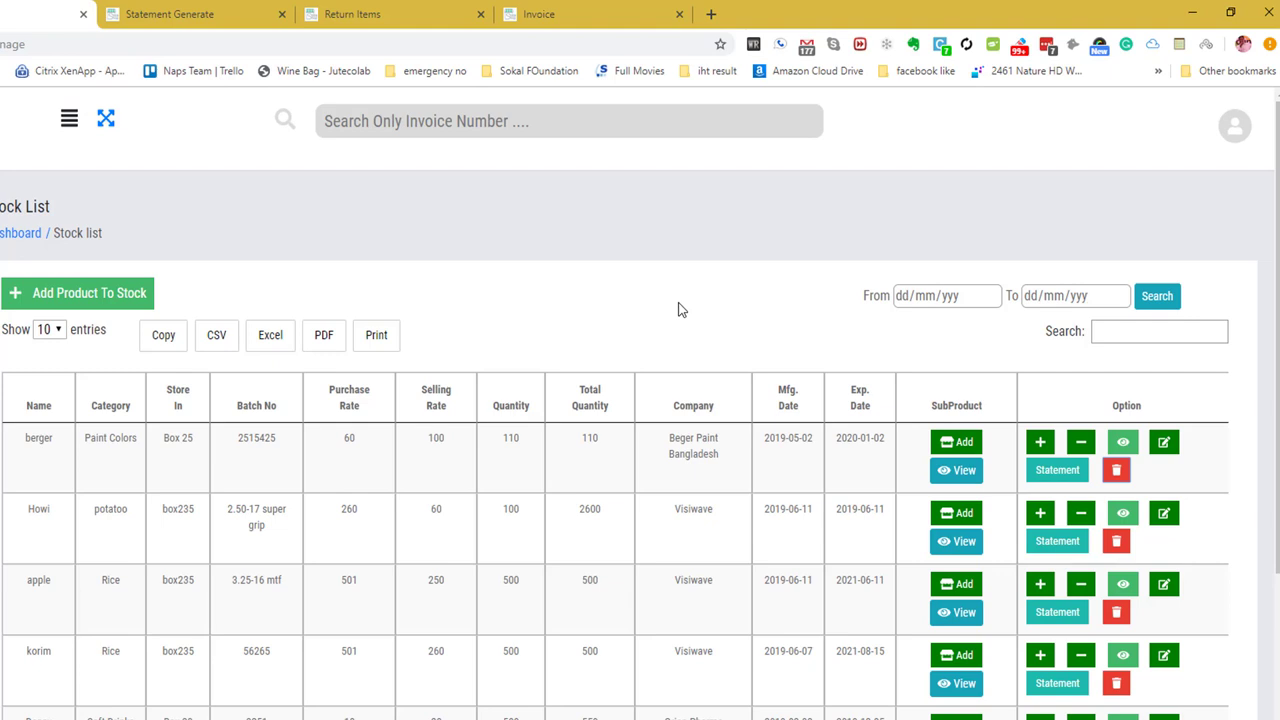
pyautogui.moveTo(60, 438); pyautogui.dragTo(37, 443)
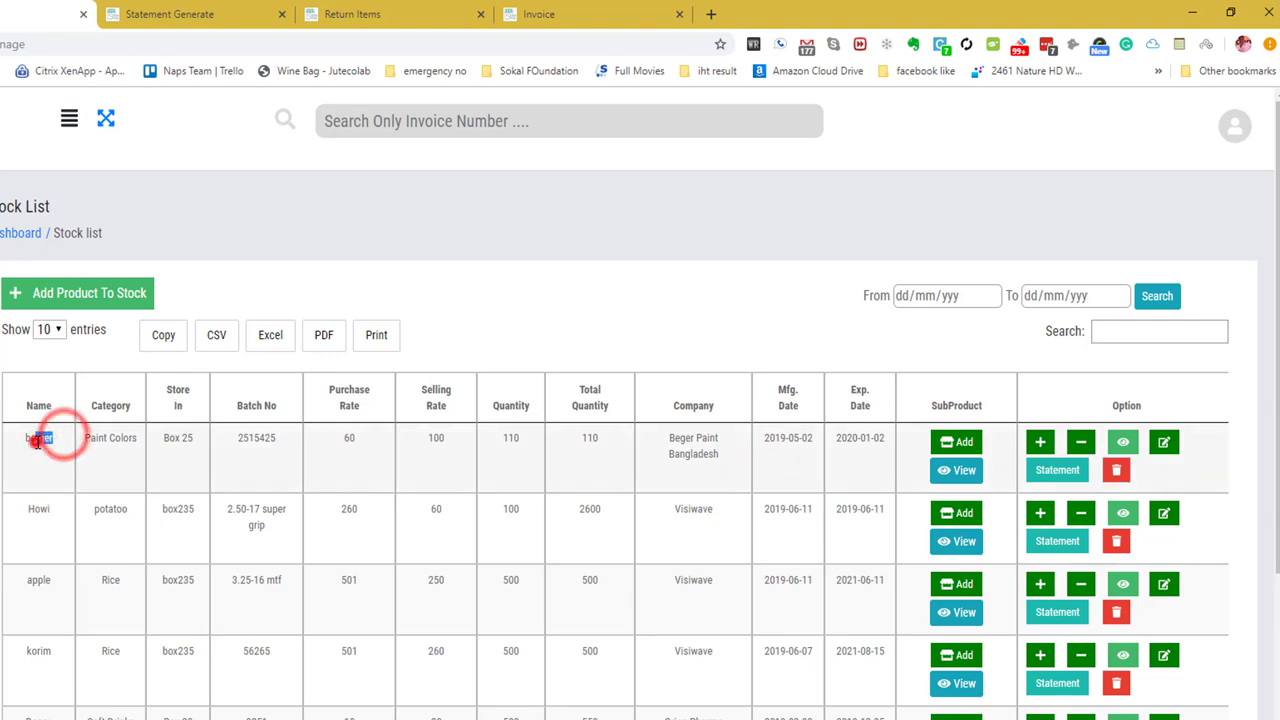
pyautogui.click(725, 283)
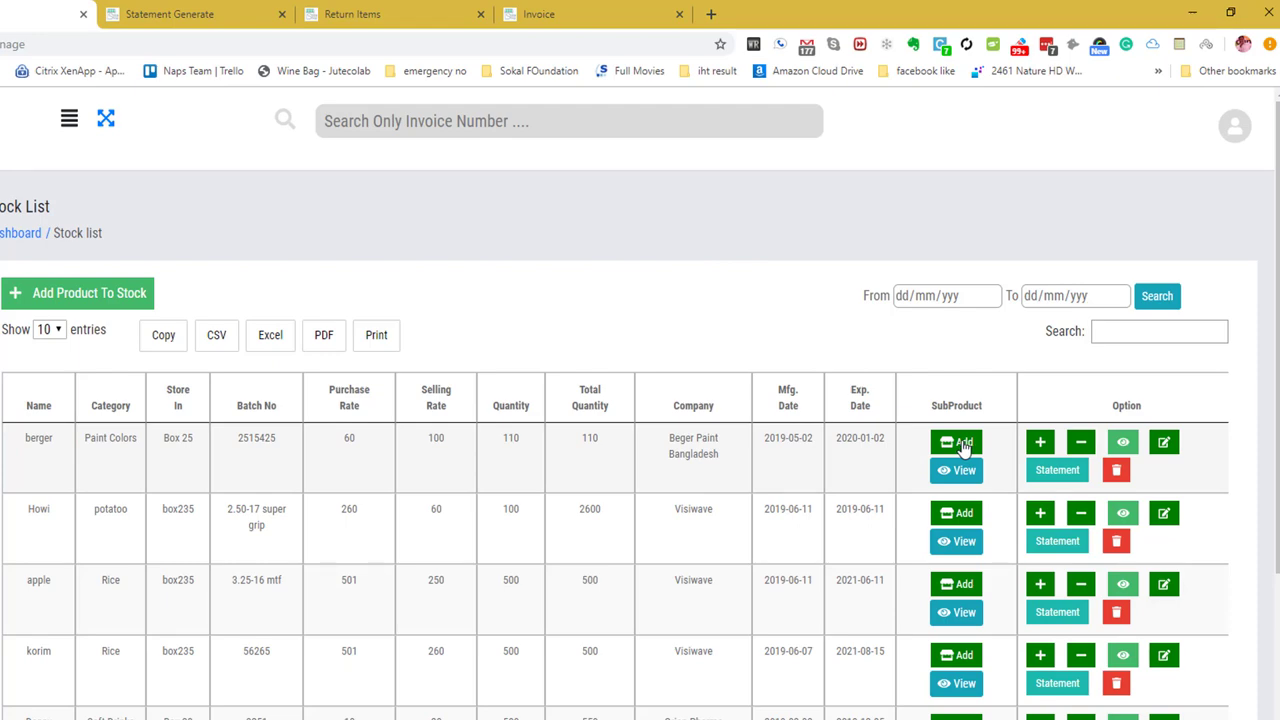
pyautogui.click(962, 444)
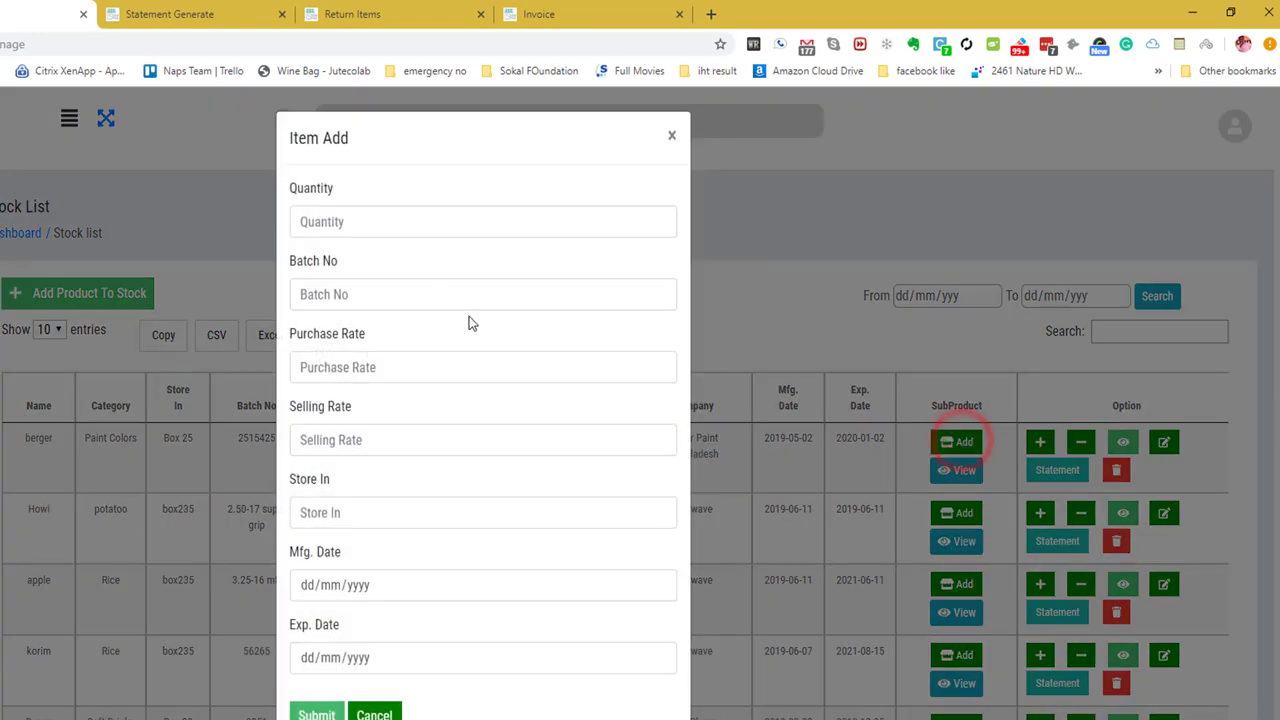
pyautogui.click(388, 224)
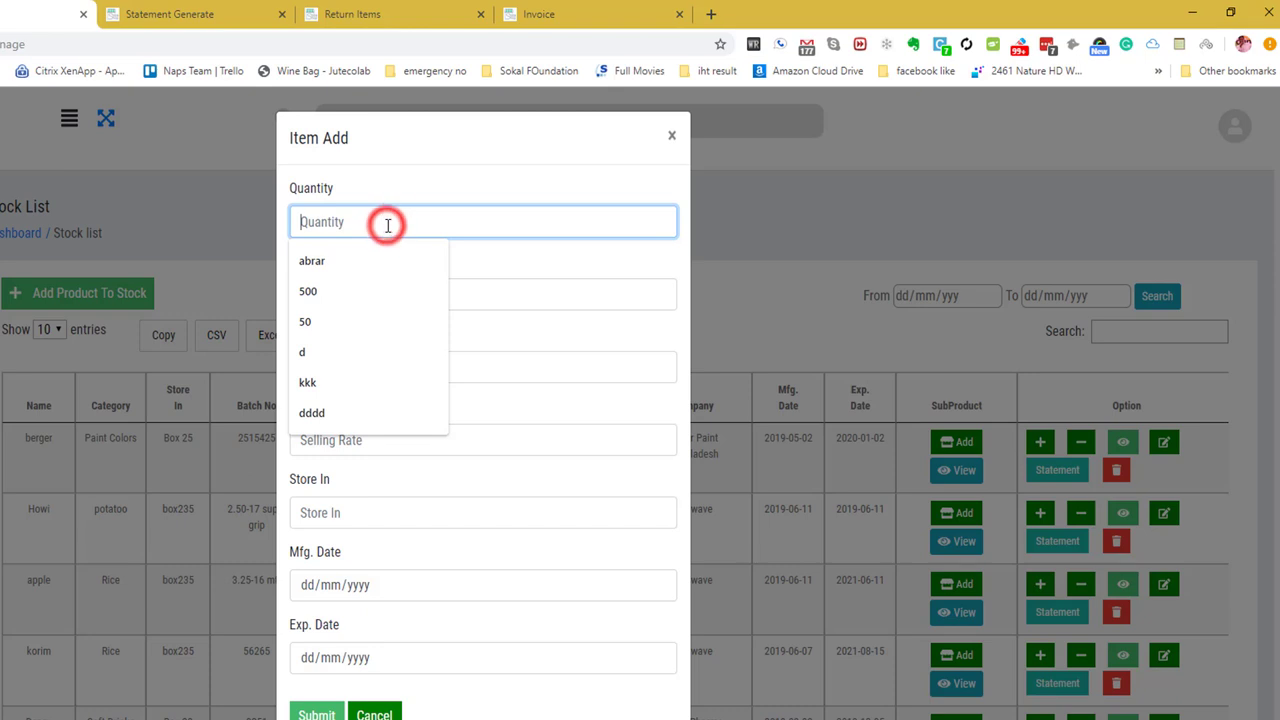
pyautogui.click(506, 264)
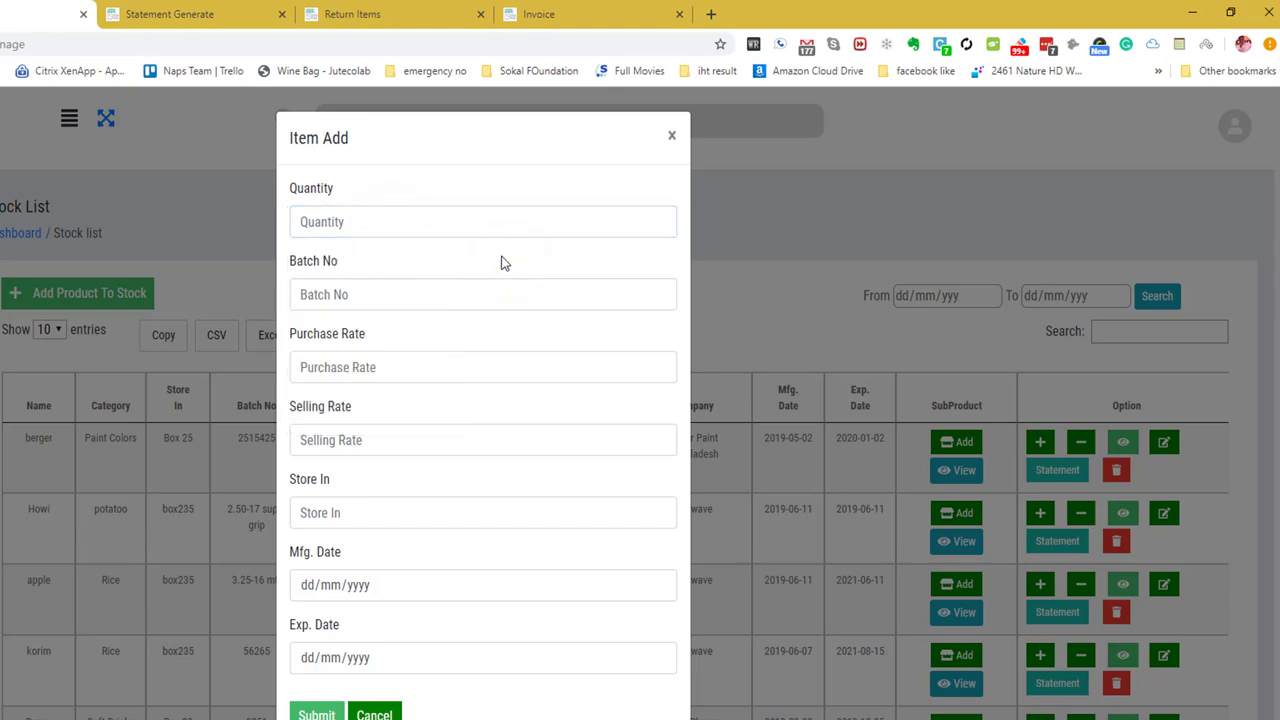
pyautogui.click(387, 219)
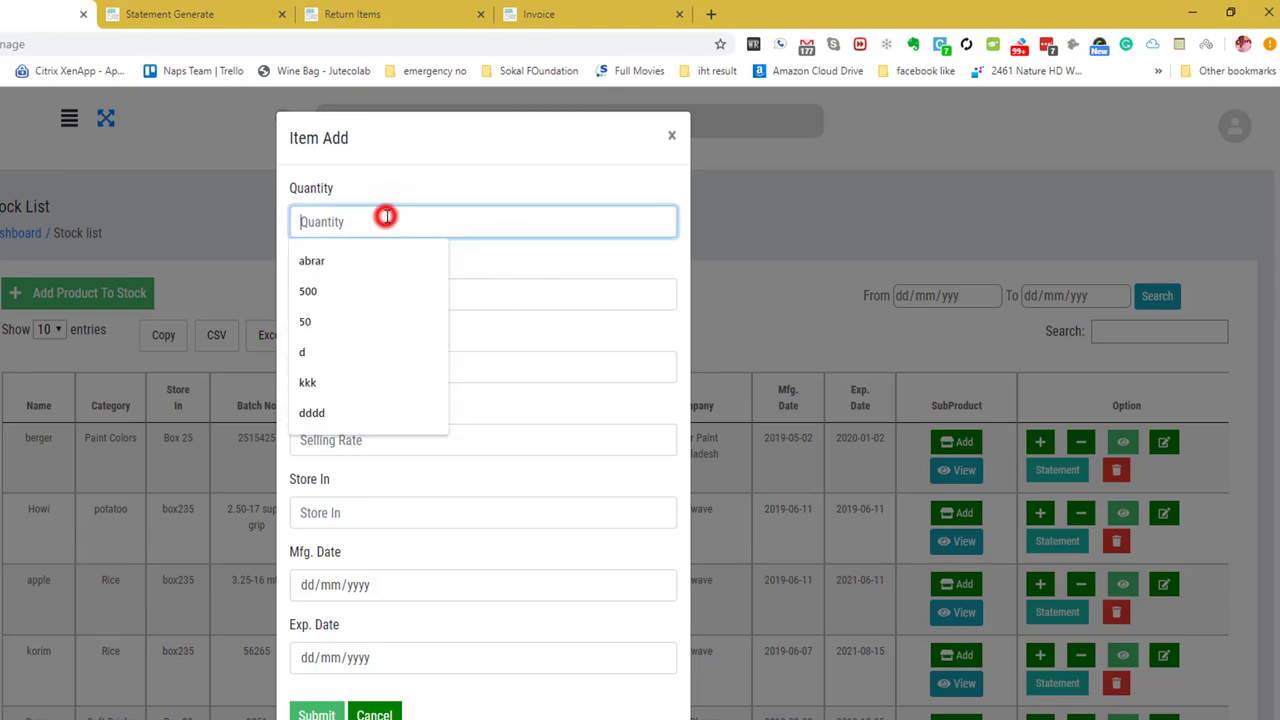
pyautogui.click(523, 250)
pyautogui.click(428, 220)
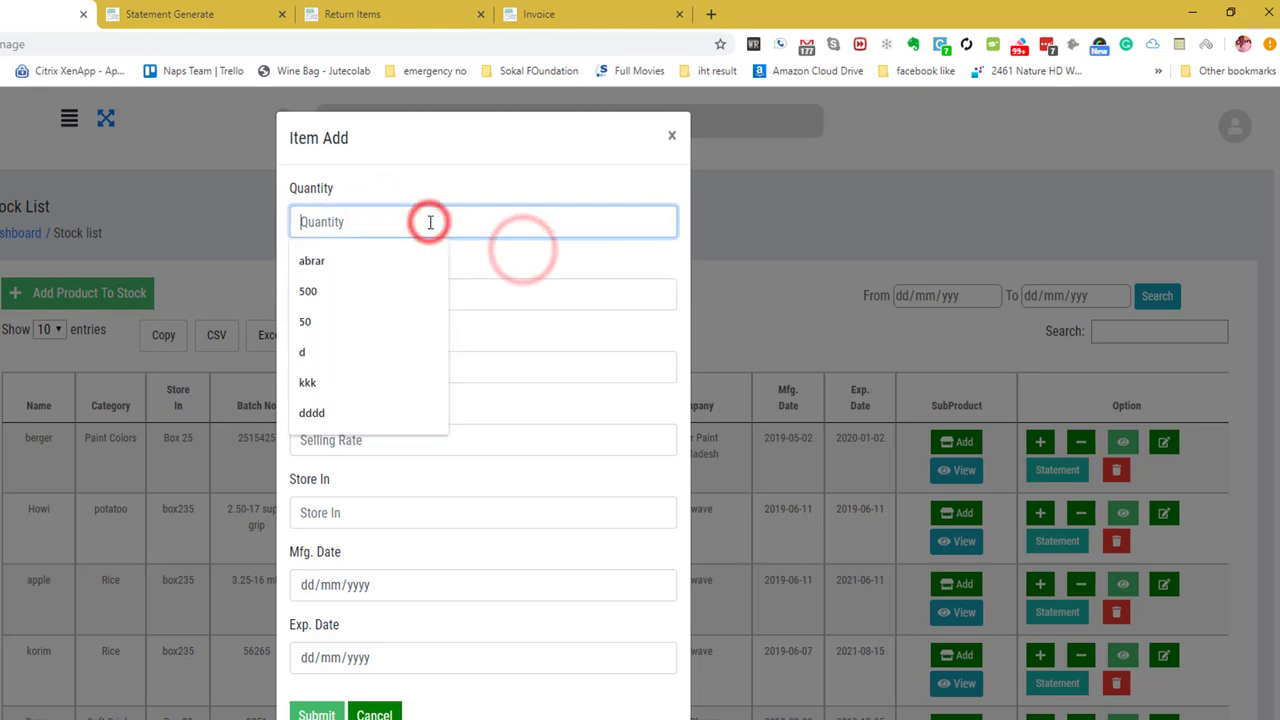
pyautogui.write('50')
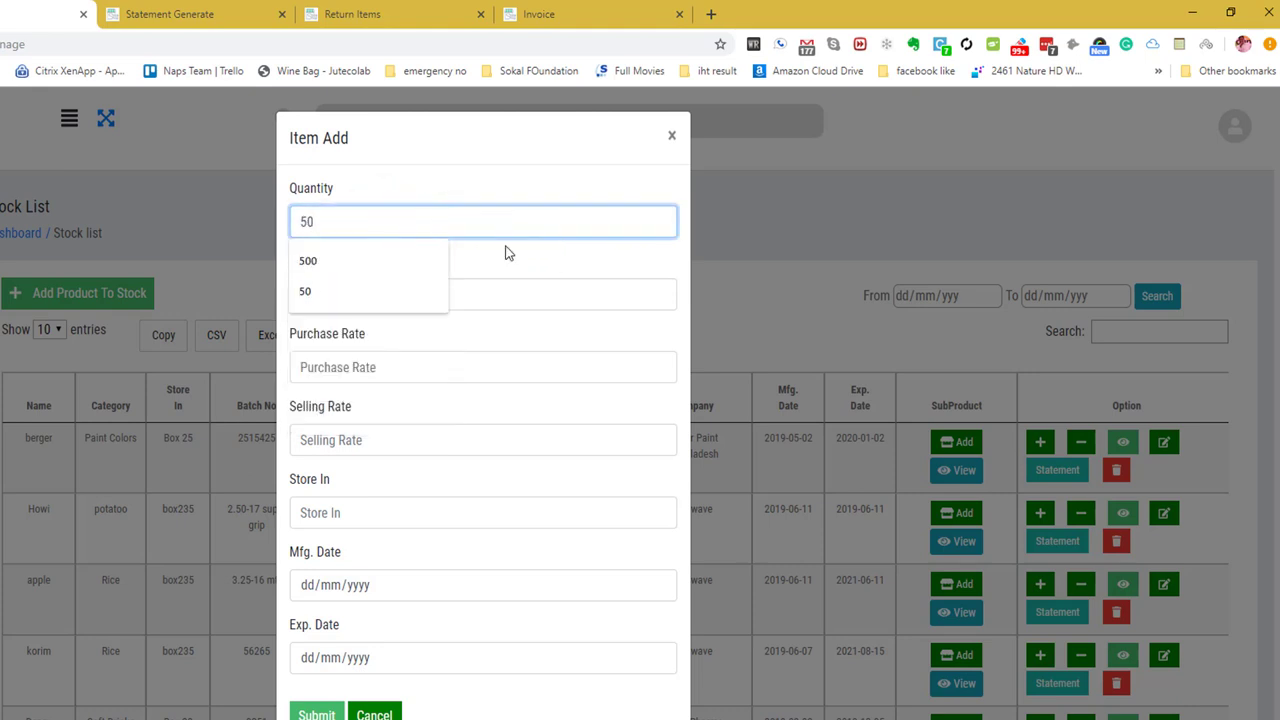
pyautogui.click(510, 252)
pyautogui.click(422, 302)
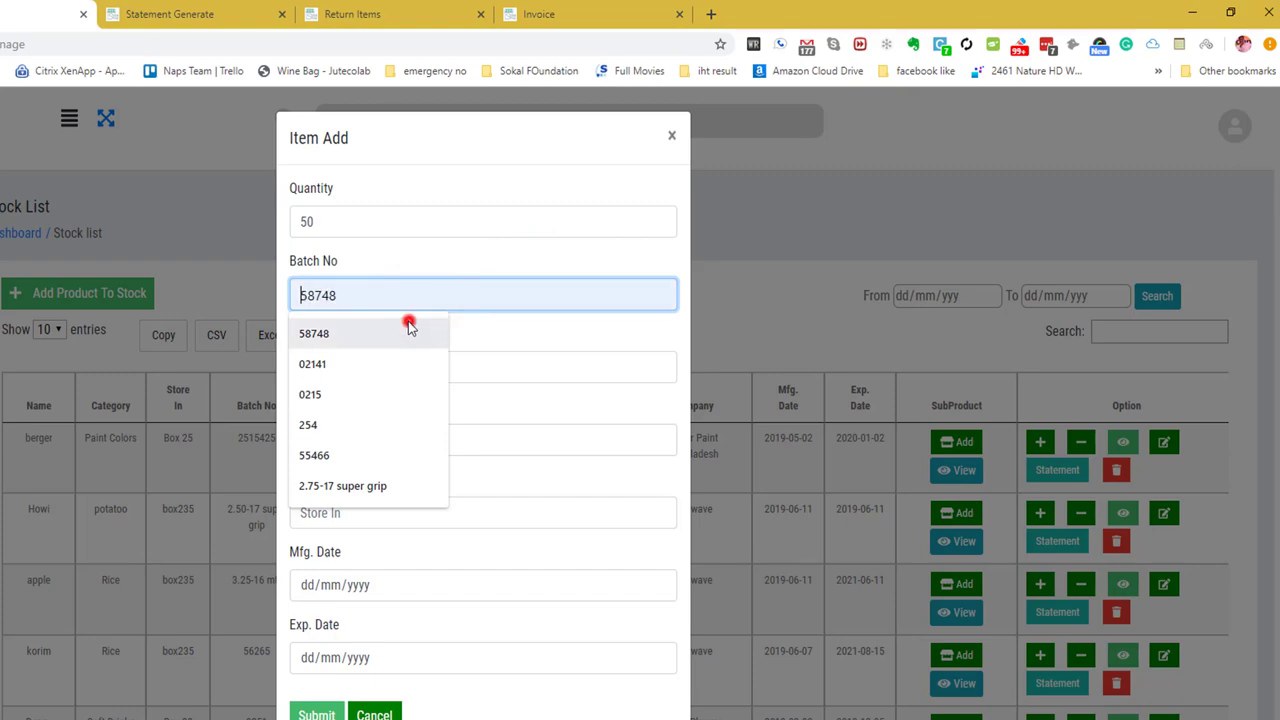
pyautogui.click(408, 328)
pyautogui.click(391, 368)
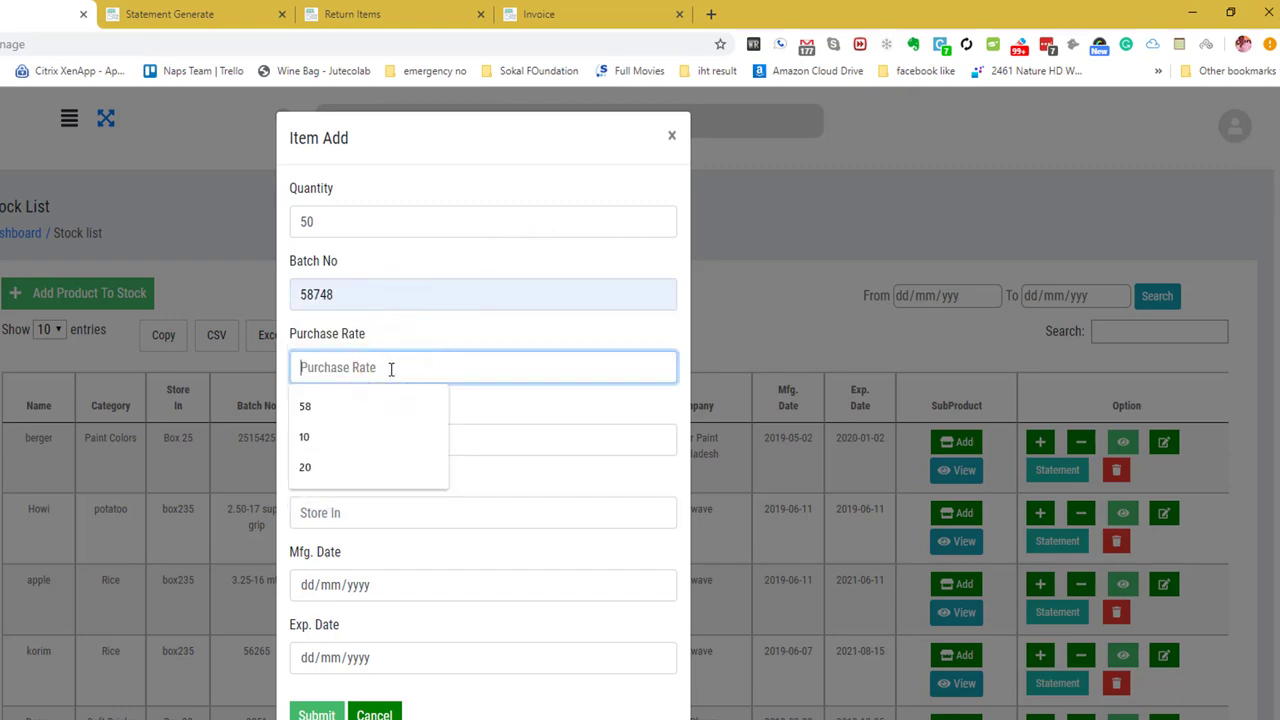
pyautogui.write('65')
pyautogui.click(671, 135)
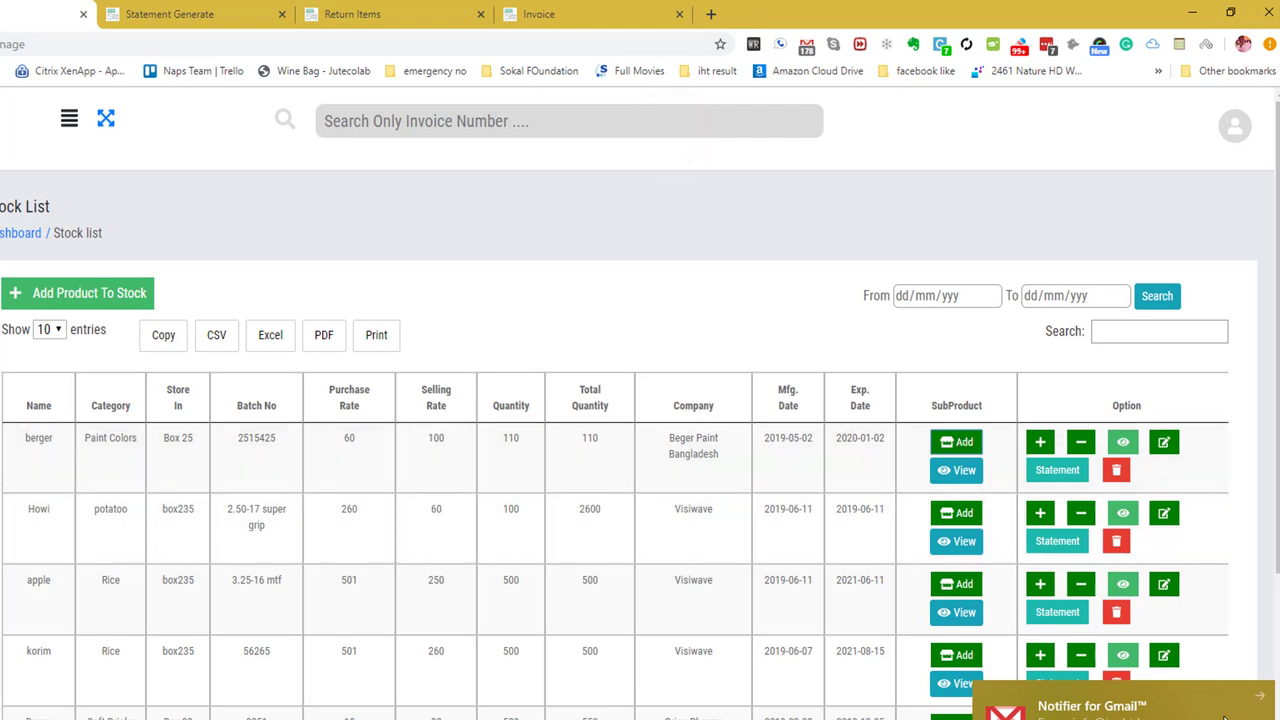
# Reopen berger's stock-add form with purchase rate 65 and set the selling rate to 70.
pyautogui.click(675, 312)
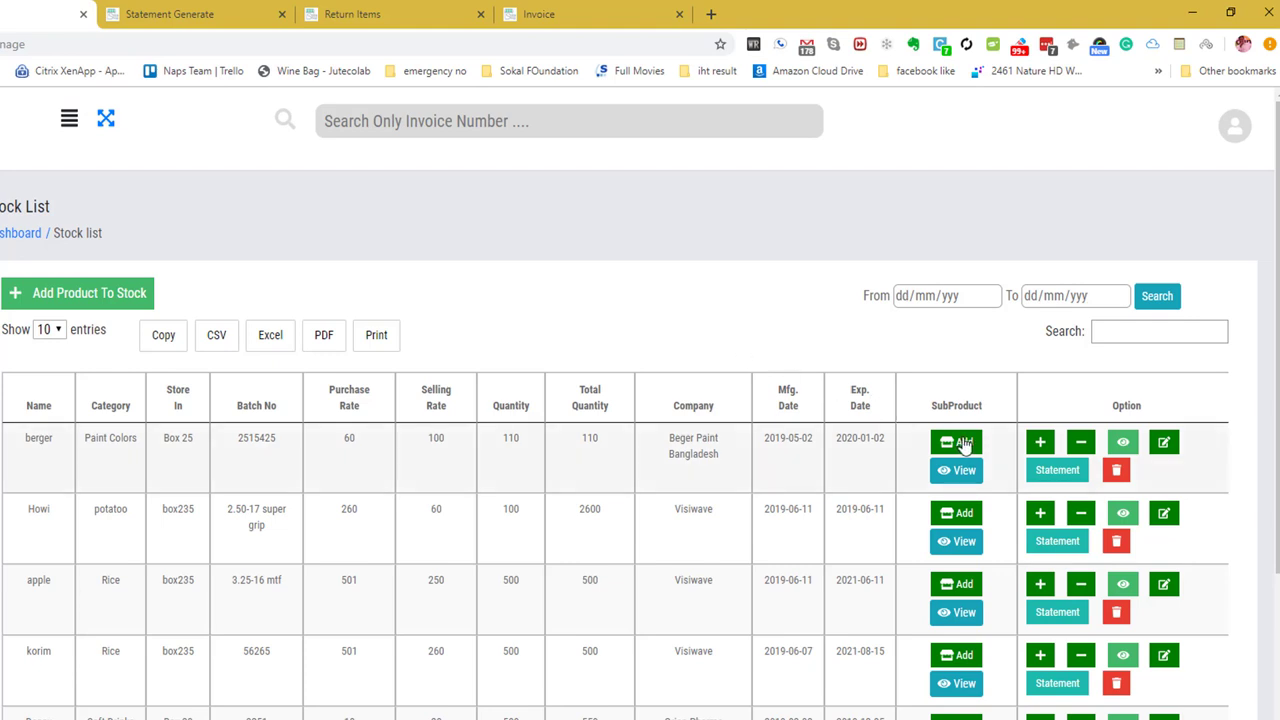
pyautogui.click(963, 444)
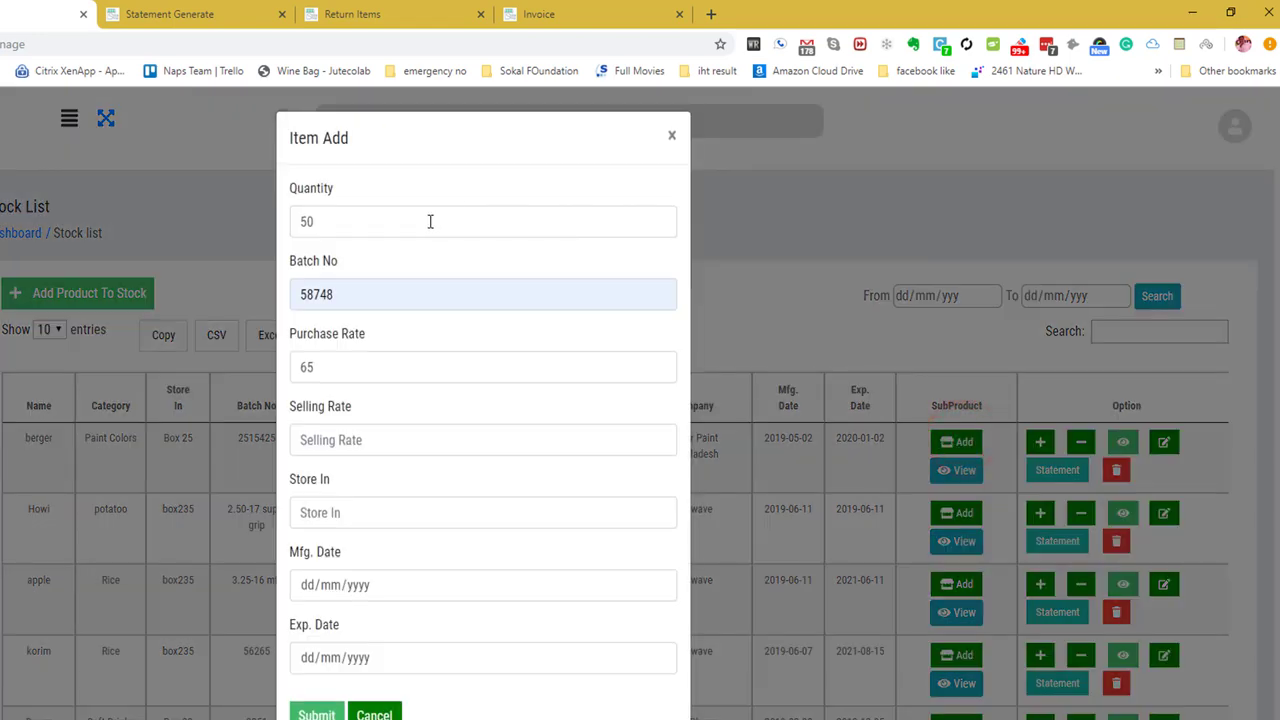
pyautogui.click(366, 366)
pyautogui.click(330, 442)
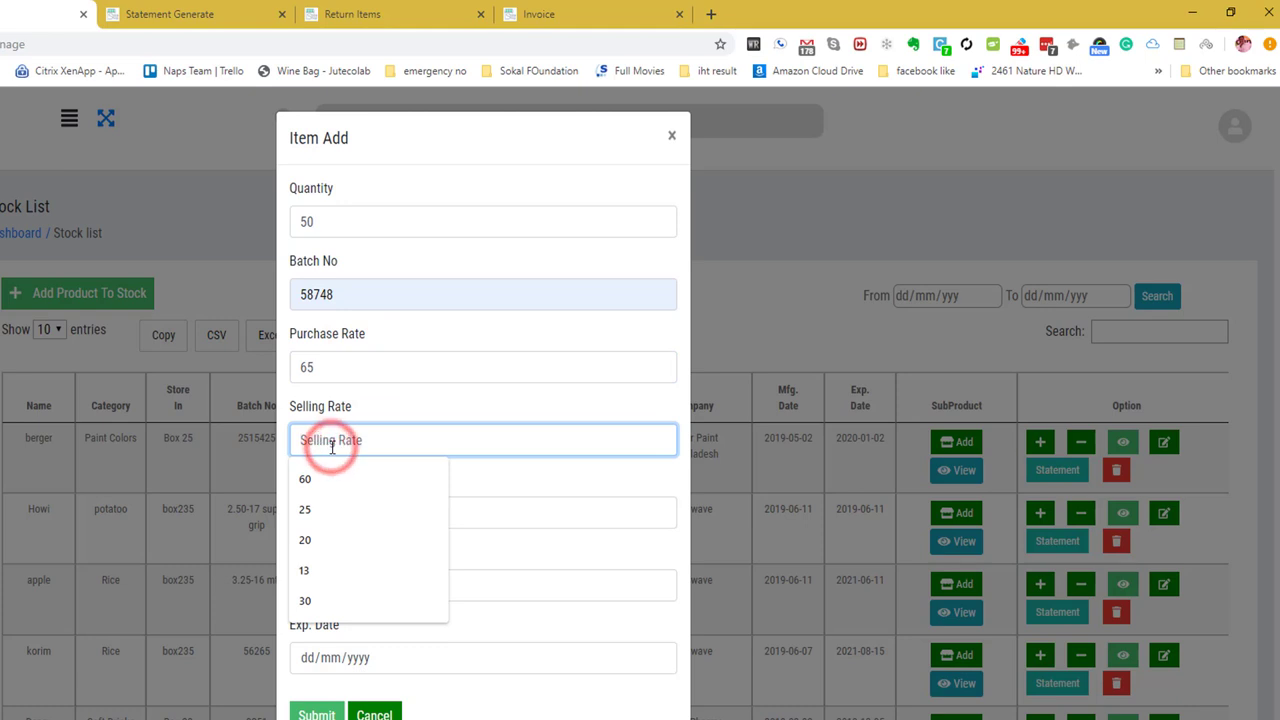
pyautogui.write('70')
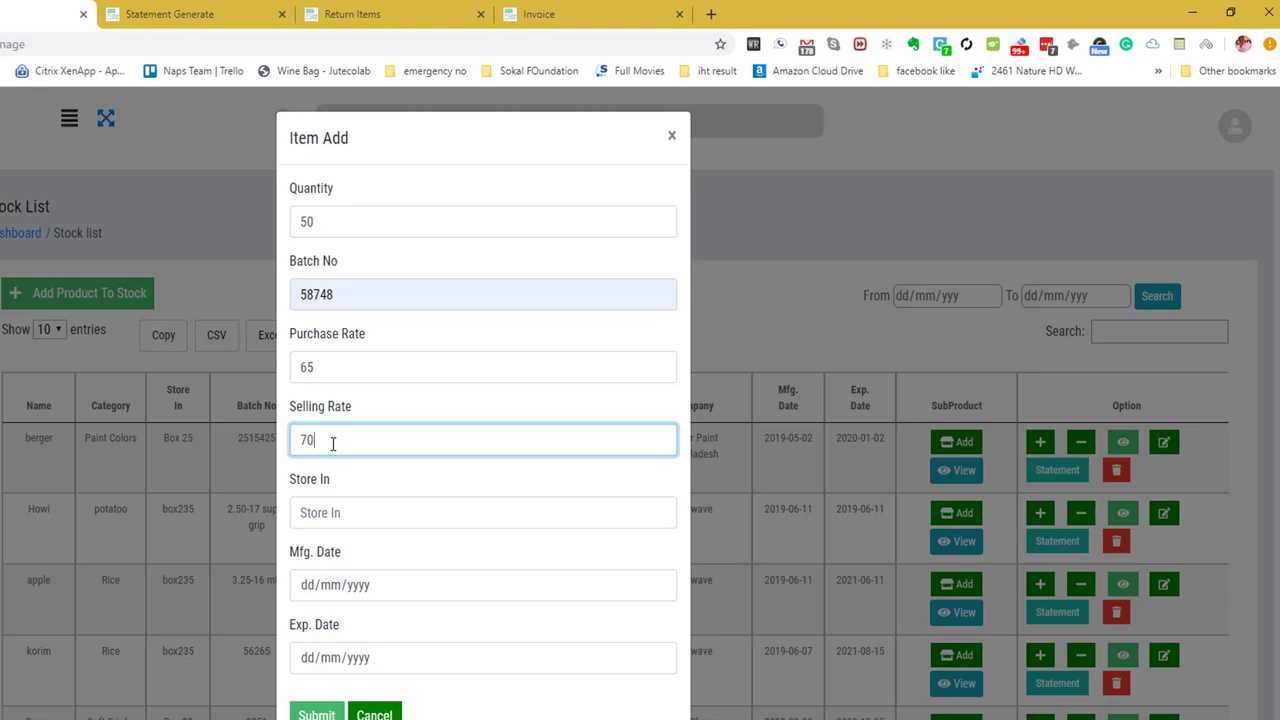
# Store the batch in box with Mfg. date 05/07/2019 and Exp. date 02/02/2020, then submit.
pyautogui.click(332, 516)
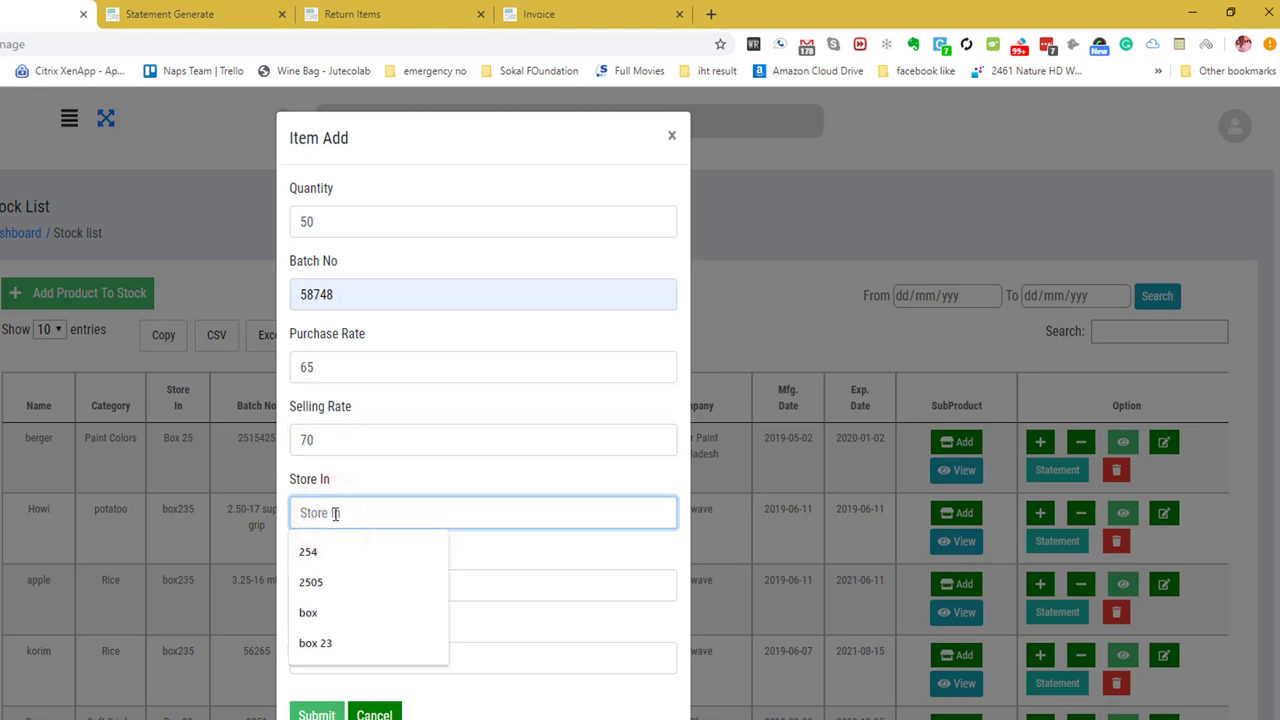
pyautogui.click(339, 611)
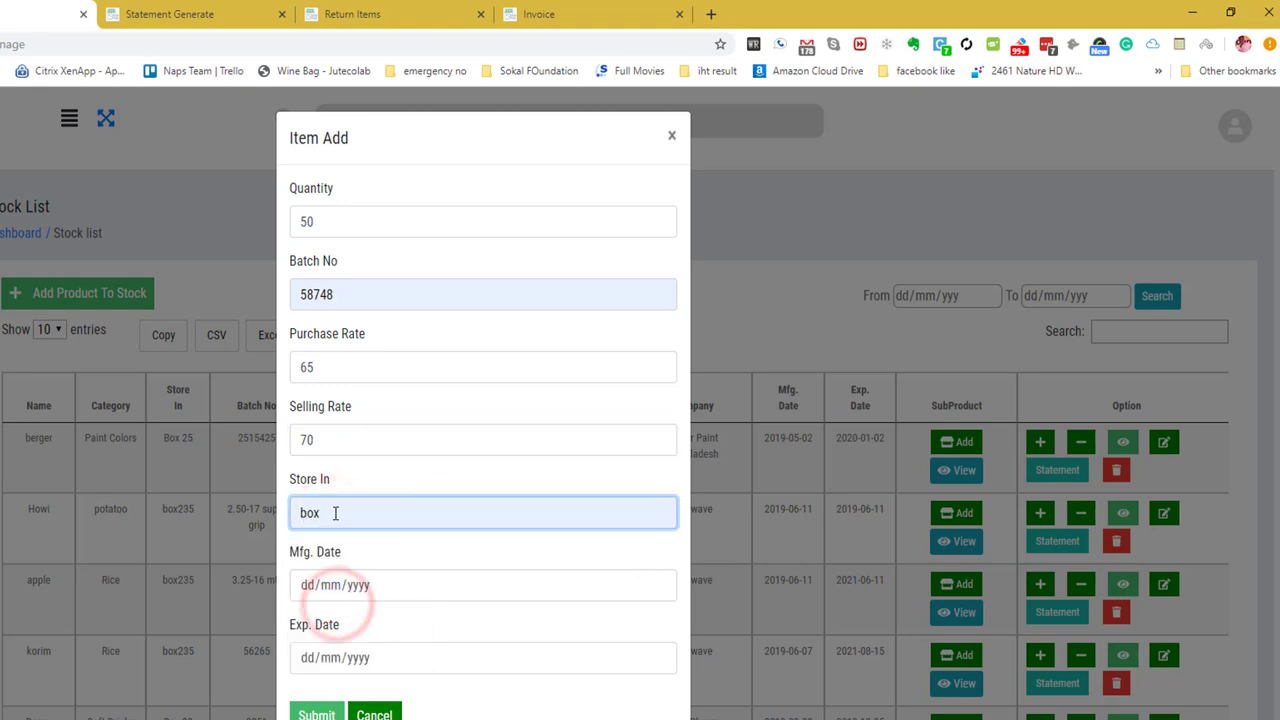
pyautogui.click(307, 585)
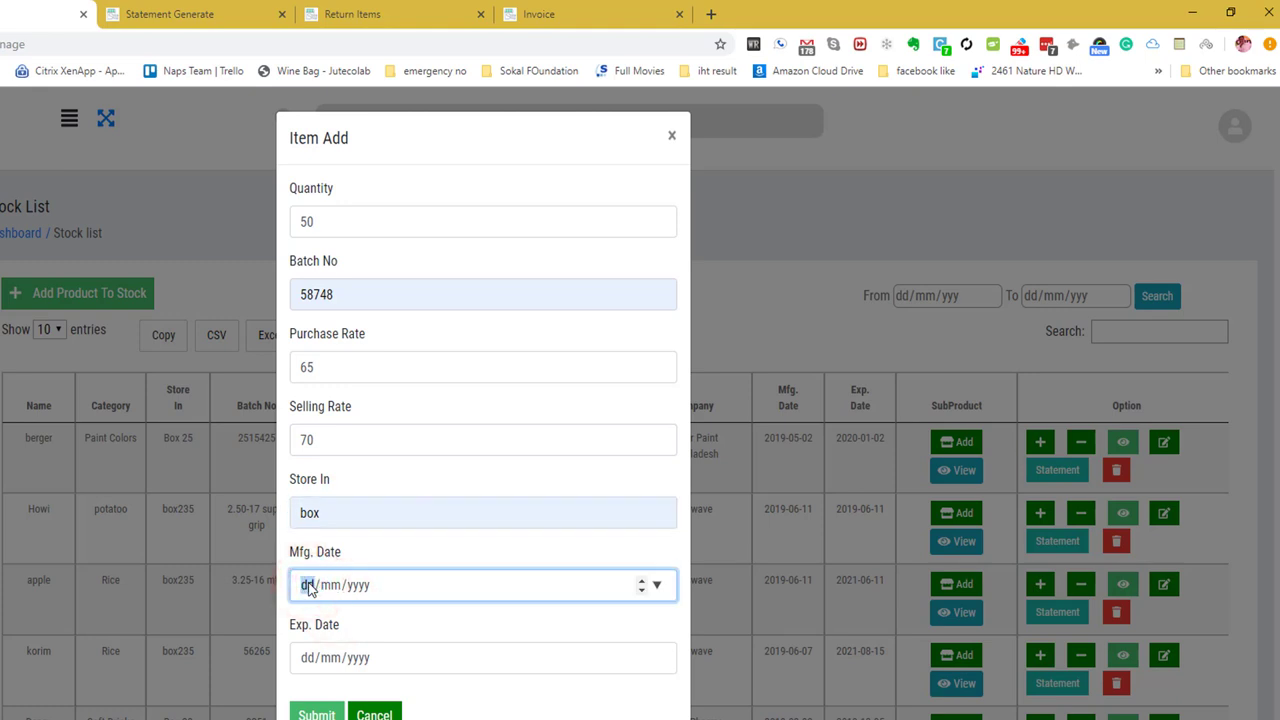
pyautogui.write('06/07/2019')
pyautogui.press('Tab')
pyautogui.write('02/02/2')
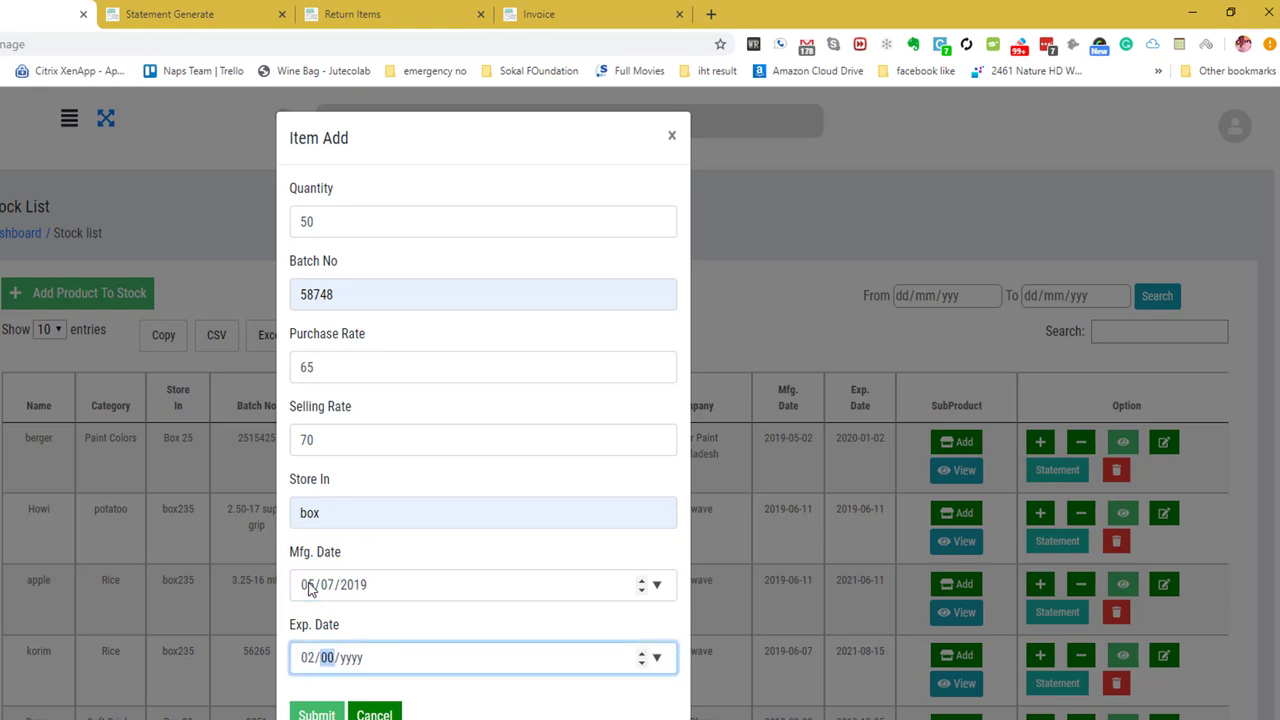
pyautogui.write('020')
pyautogui.click(316, 713)
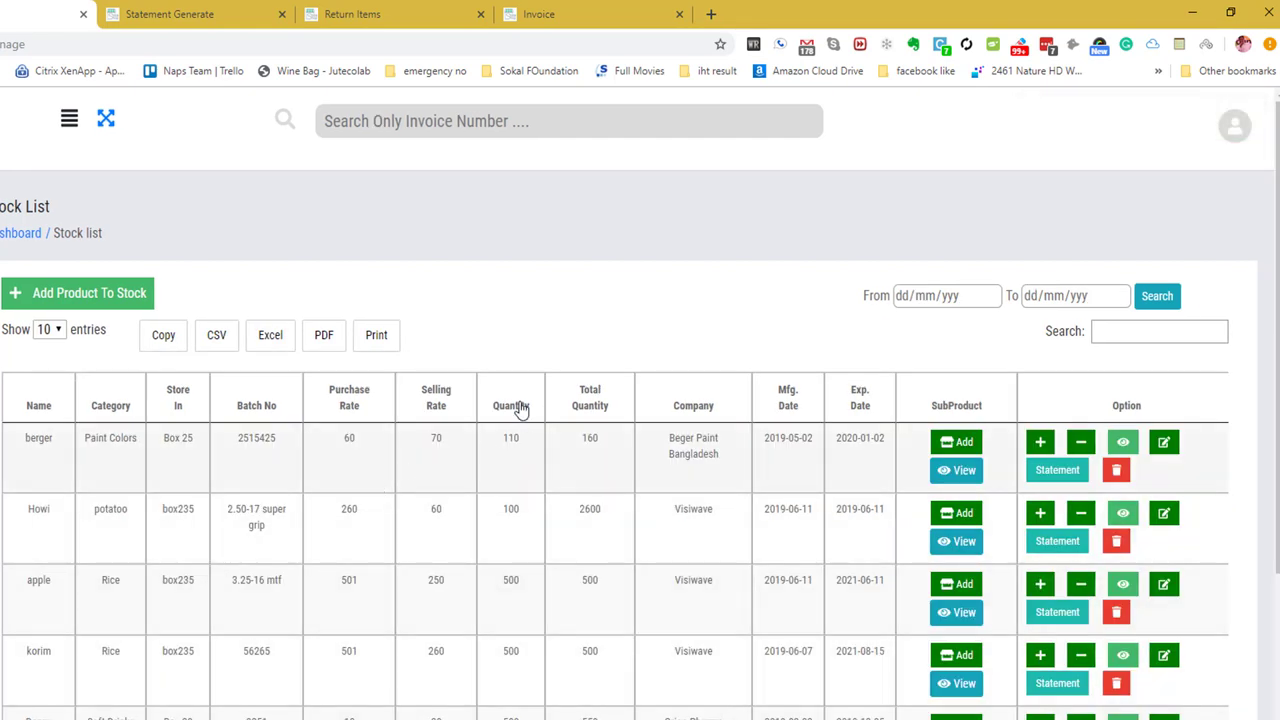
# Confirm berger's total quantity of 160 and open its SubProduct list.
pyautogui.moveTo(603, 440); pyautogui.dragTo(504, 444)
pyautogui.click(955, 483)
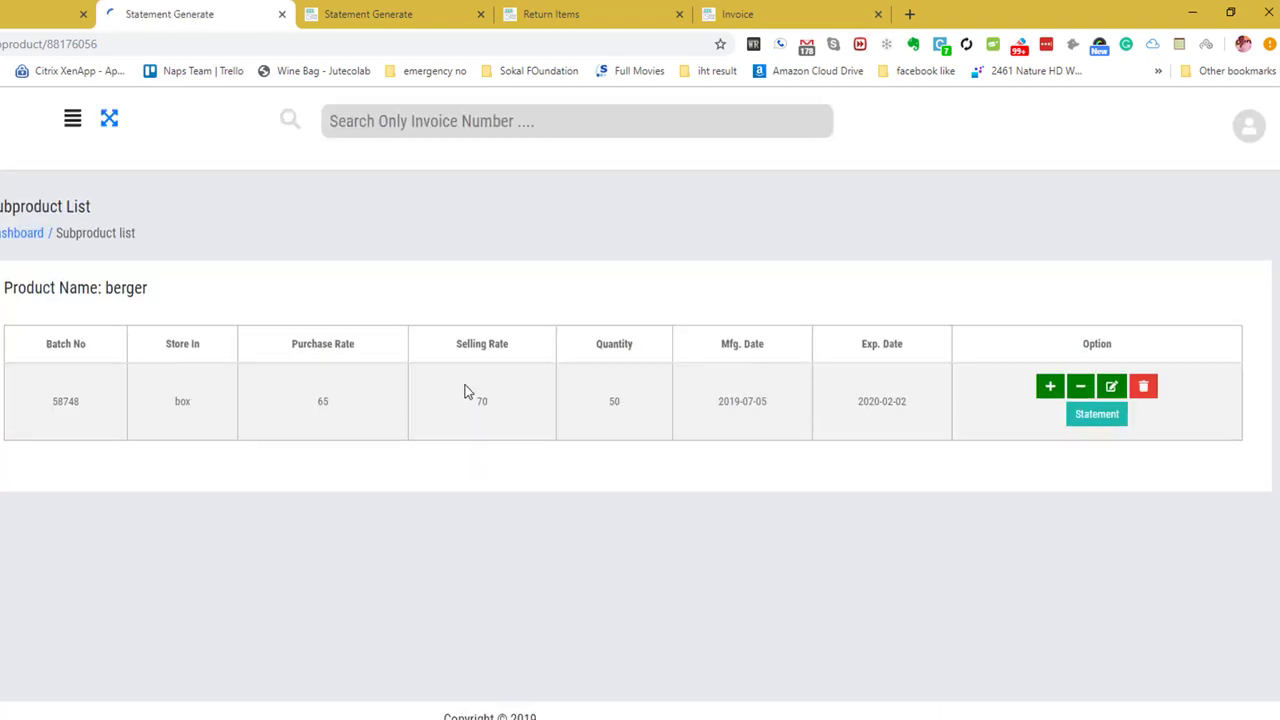
# Check batch 58748's row: box, rates 65/70, 50 units, made 2019-07-05, expiring 2020-02-02.
pyautogui.doubleClick(90, 447)
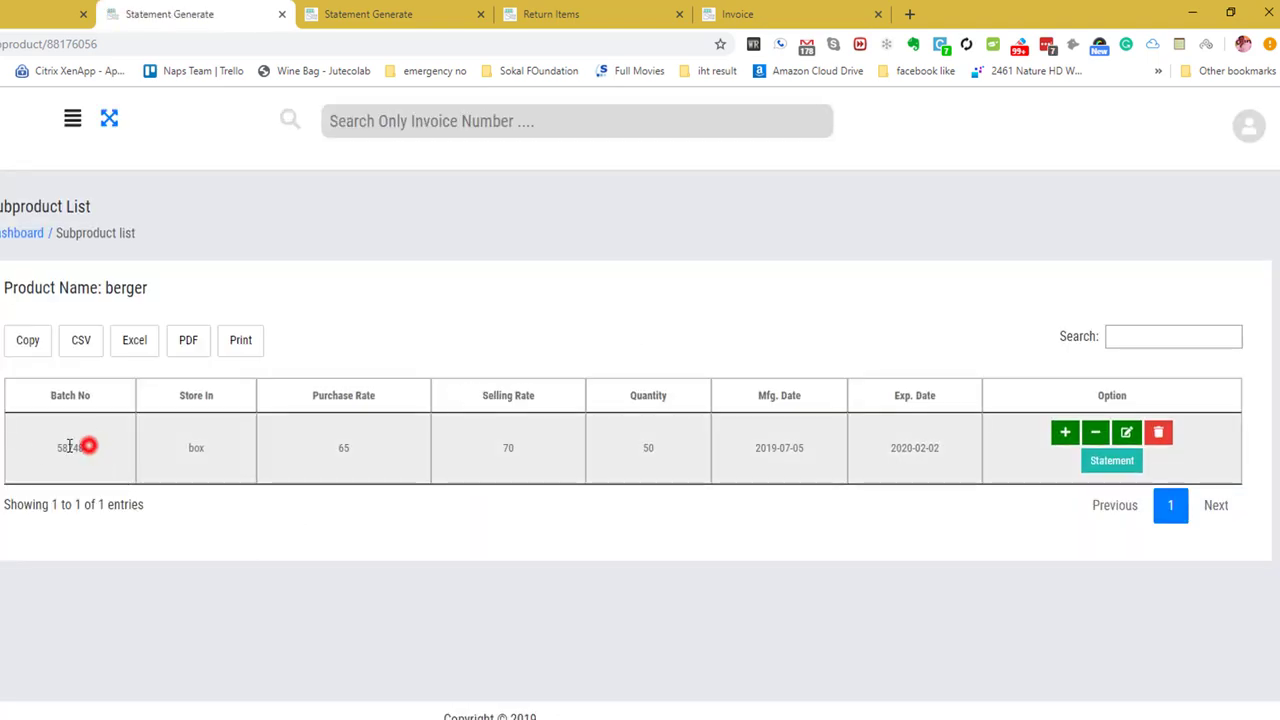
pyautogui.doubleClick(224, 447)
pyautogui.doubleClick(370, 452)
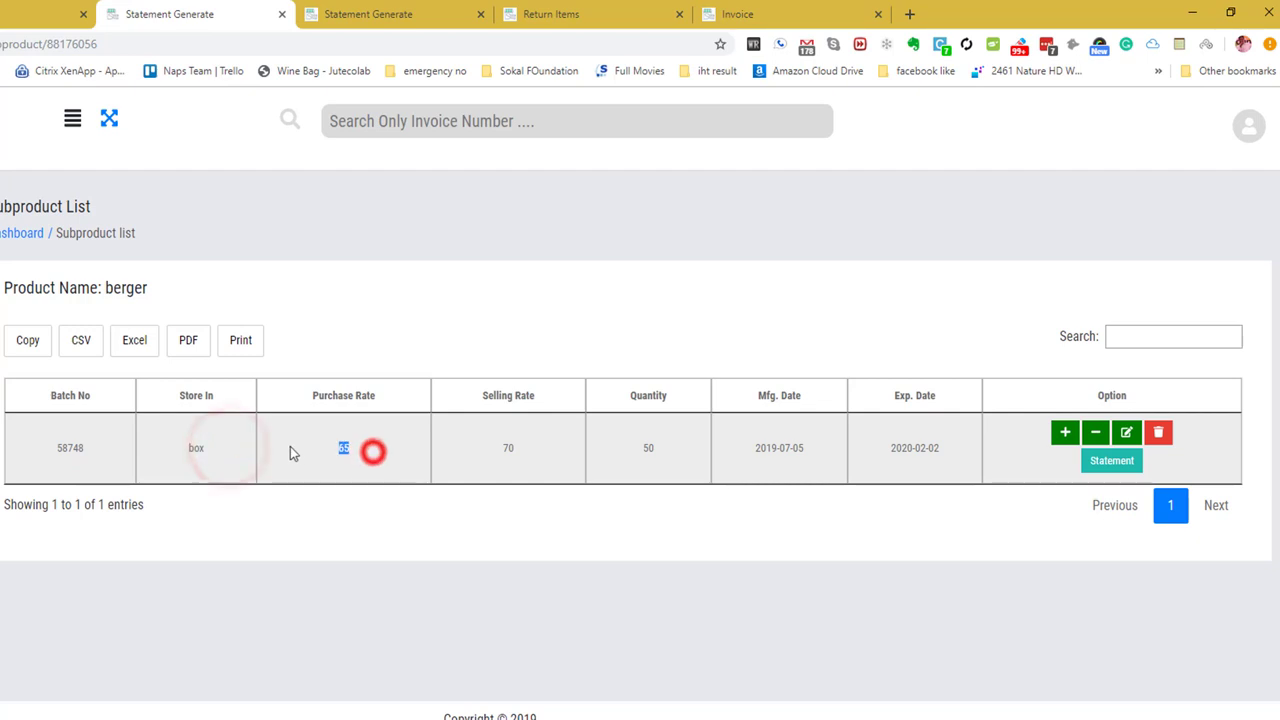
pyautogui.doubleClick(537, 455)
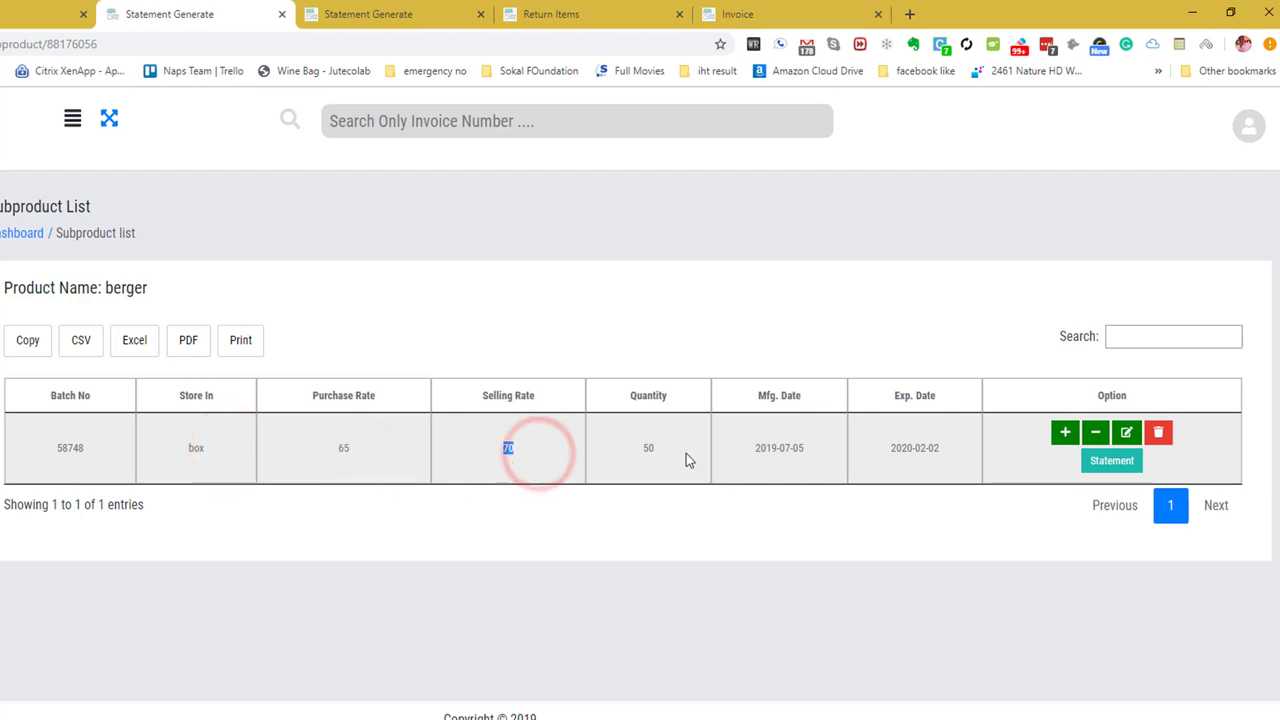
pyautogui.doubleClick(686, 452)
pyautogui.moveTo(729, 457); pyautogui.dragTo(826, 449)
pyautogui.moveTo(953, 440); pyautogui.dragTo(870, 445)
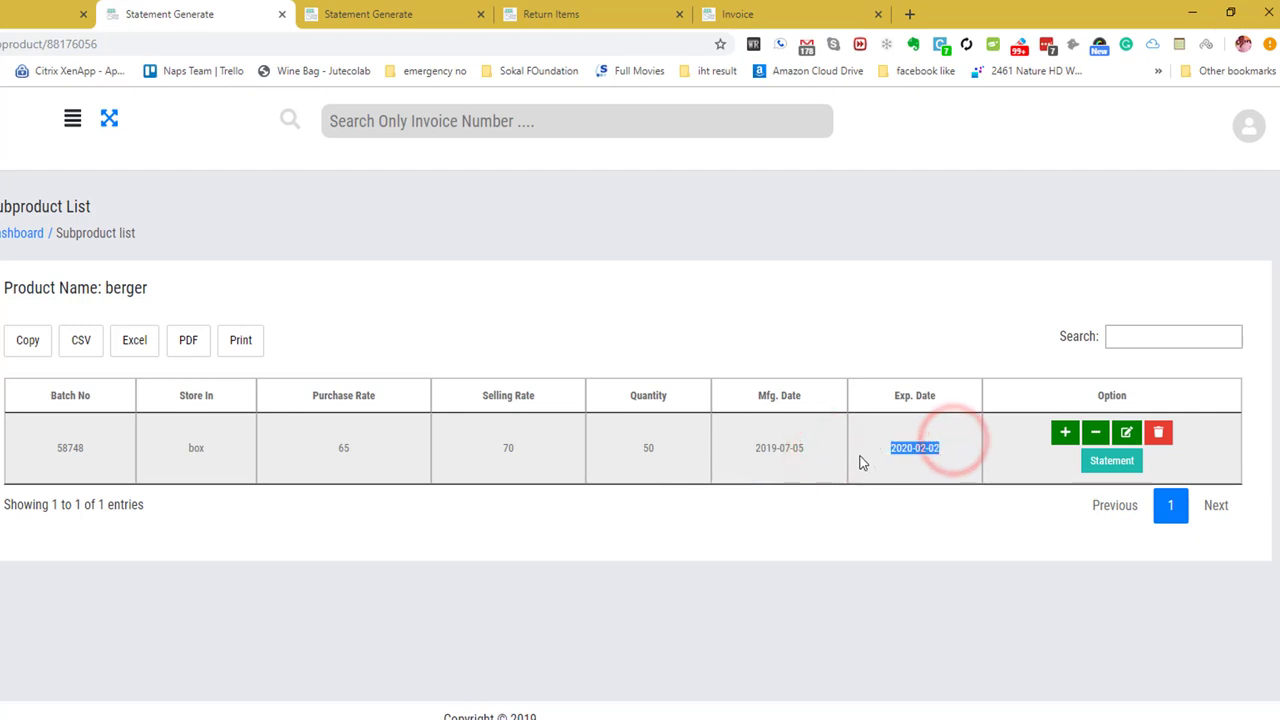
pyautogui.doubleClick(86, 449)
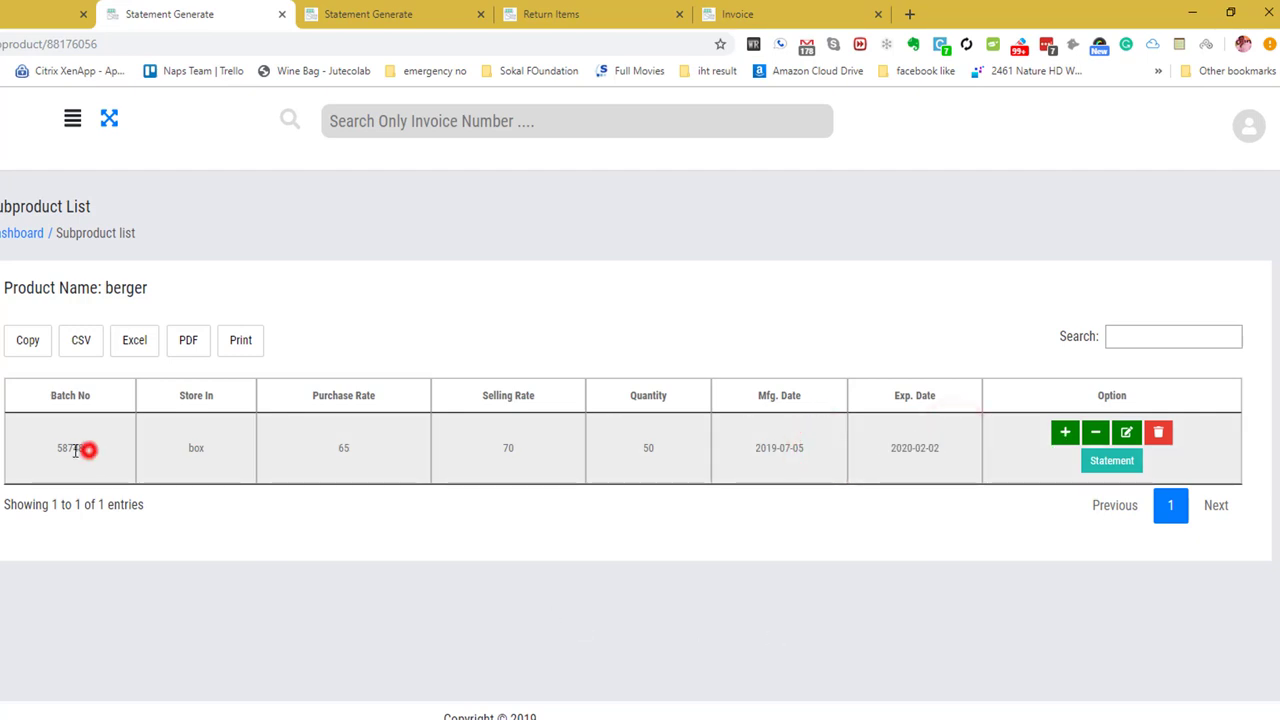
# Open and dismiss the batch's quantity add and return dialogs, then go back to the Stock List.
pyautogui.click(1065, 432)
pyautogui.click(678, 136)
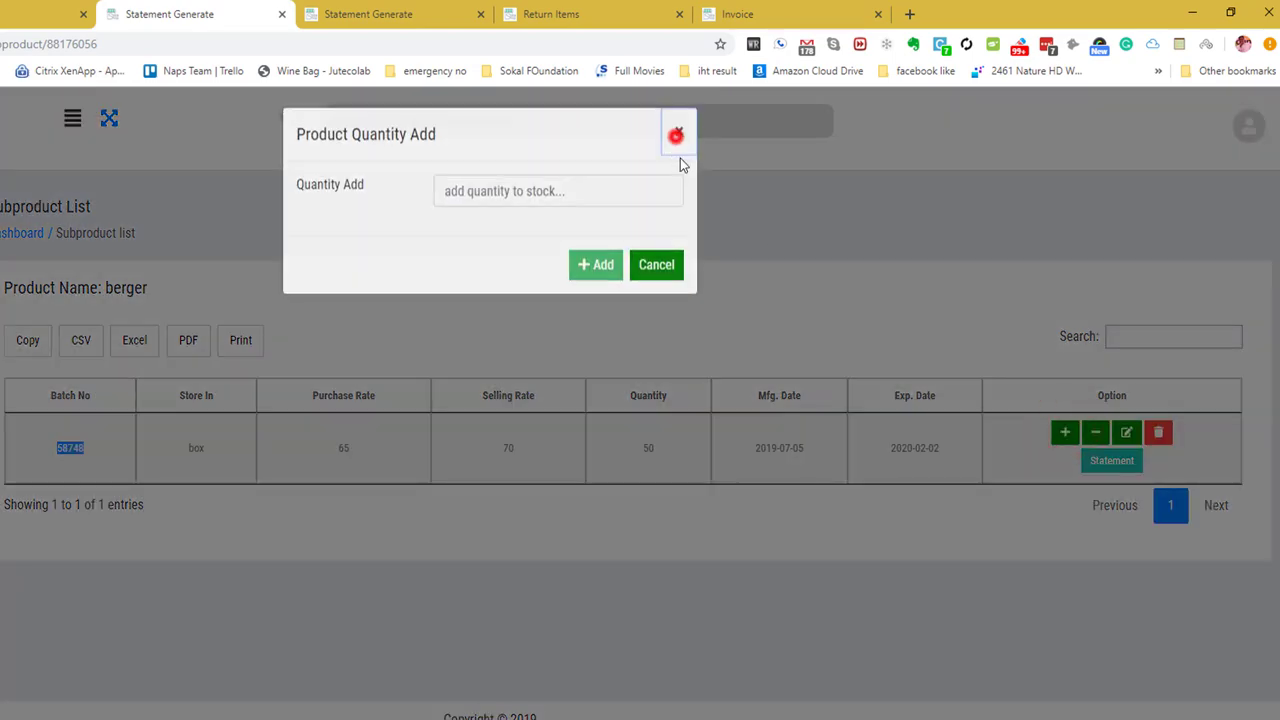
pyautogui.click(1095, 432)
pyautogui.click(679, 137)
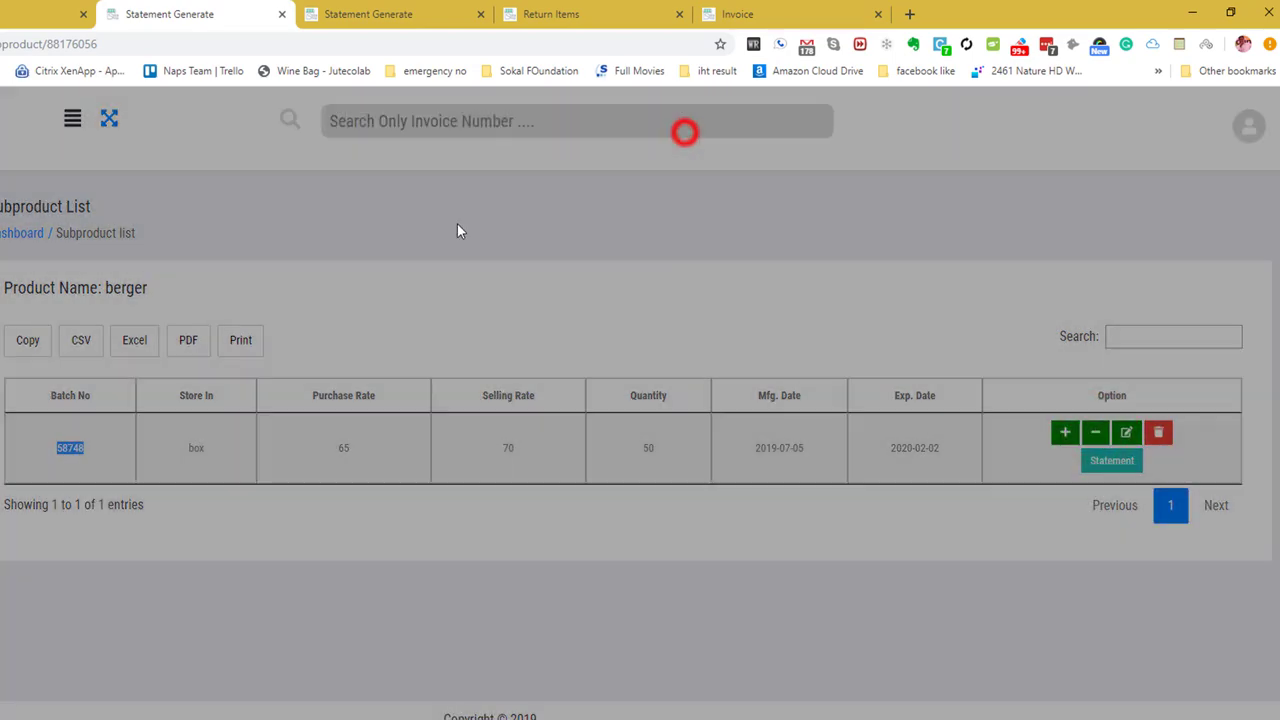
pyautogui.hotkey('alt', 'Left')
# Review the Stock List's purchase, selling and quantity totals, then return to the top of the list.
pyautogui.scroll(-6, 664, 457)
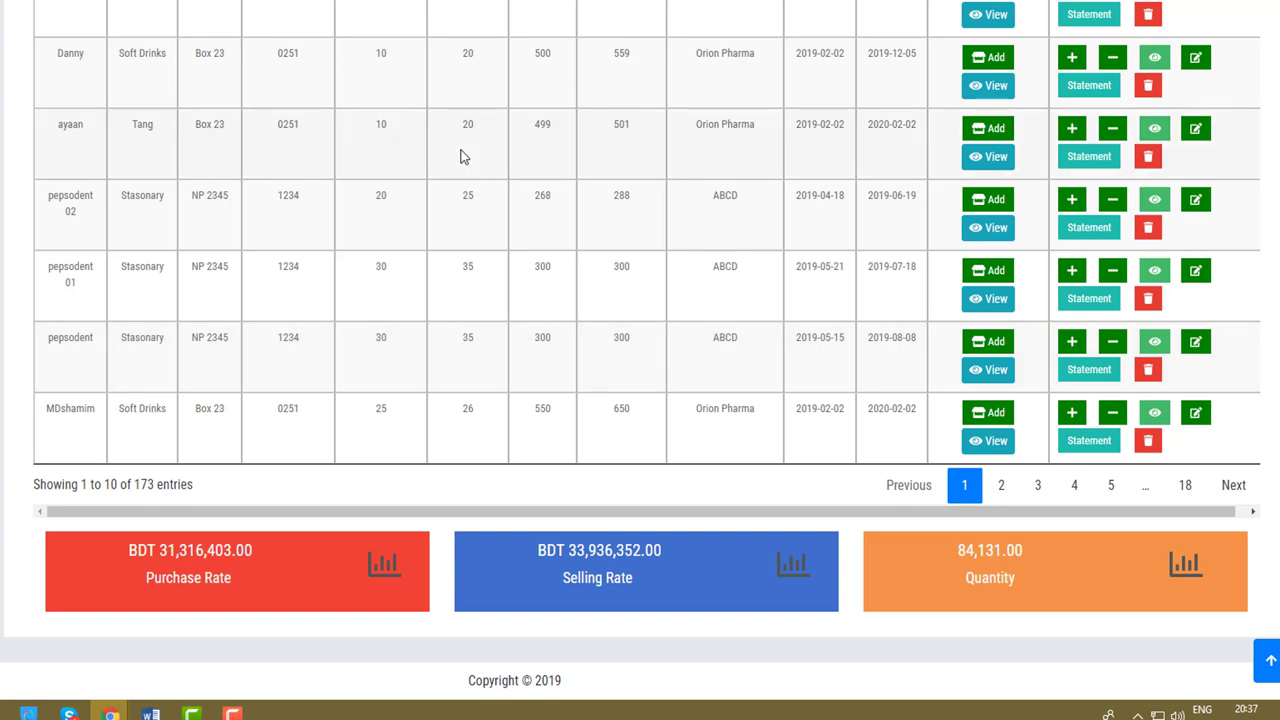
pyautogui.scroll(5, 523, 88)
pyautogui.click(522, 86)
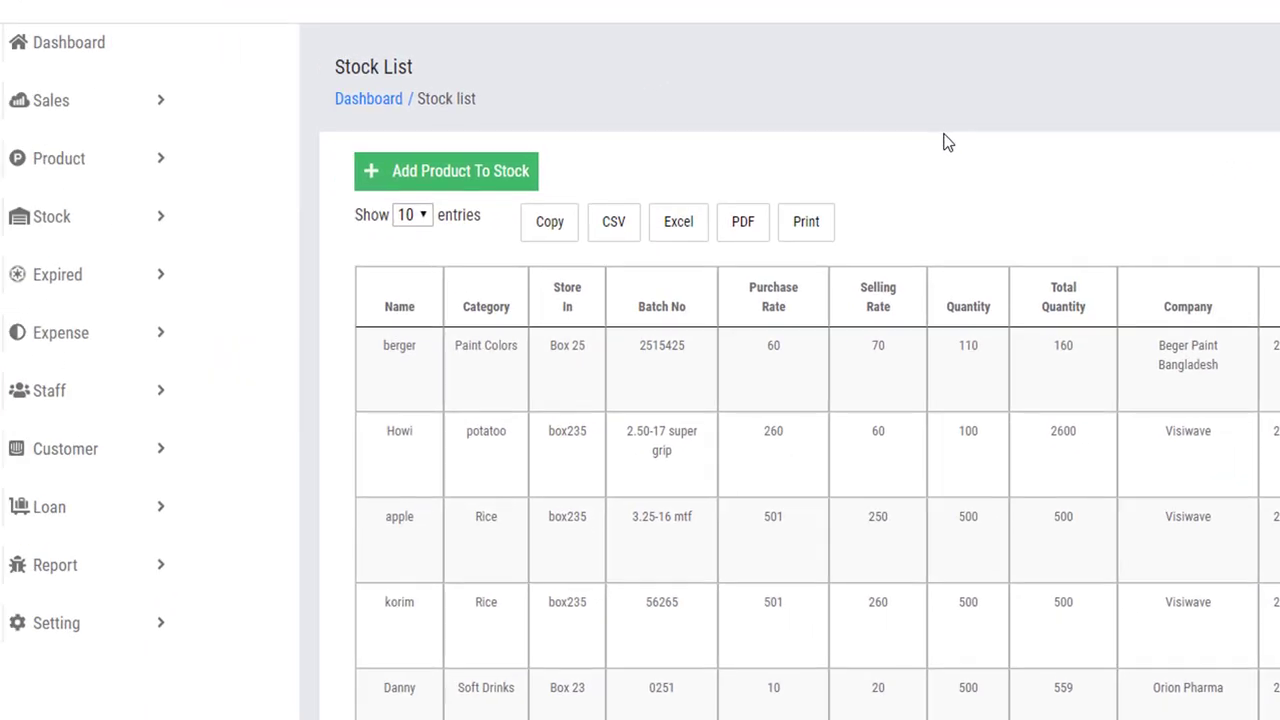
pyautogui.click(139, 284)
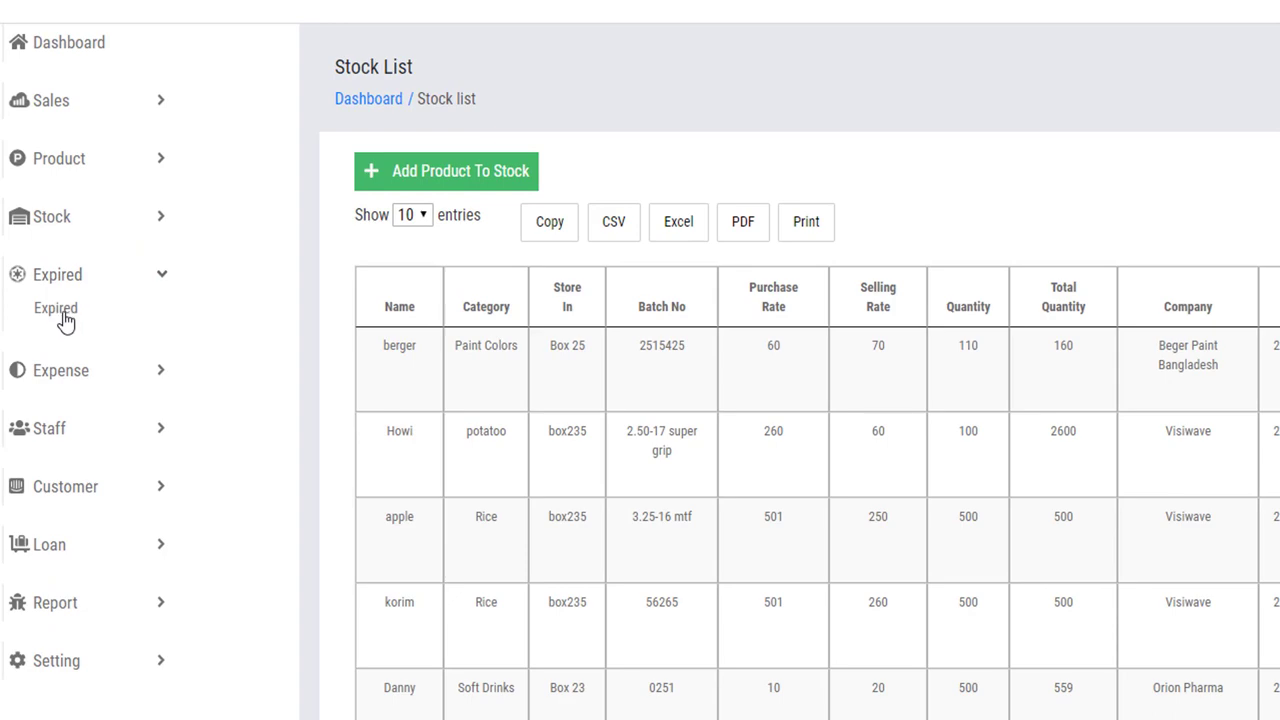
# Open the Expire Alert list of four expiring products and select pepsodent 02's 268 quantity.
pyautogui.click(62, 320)
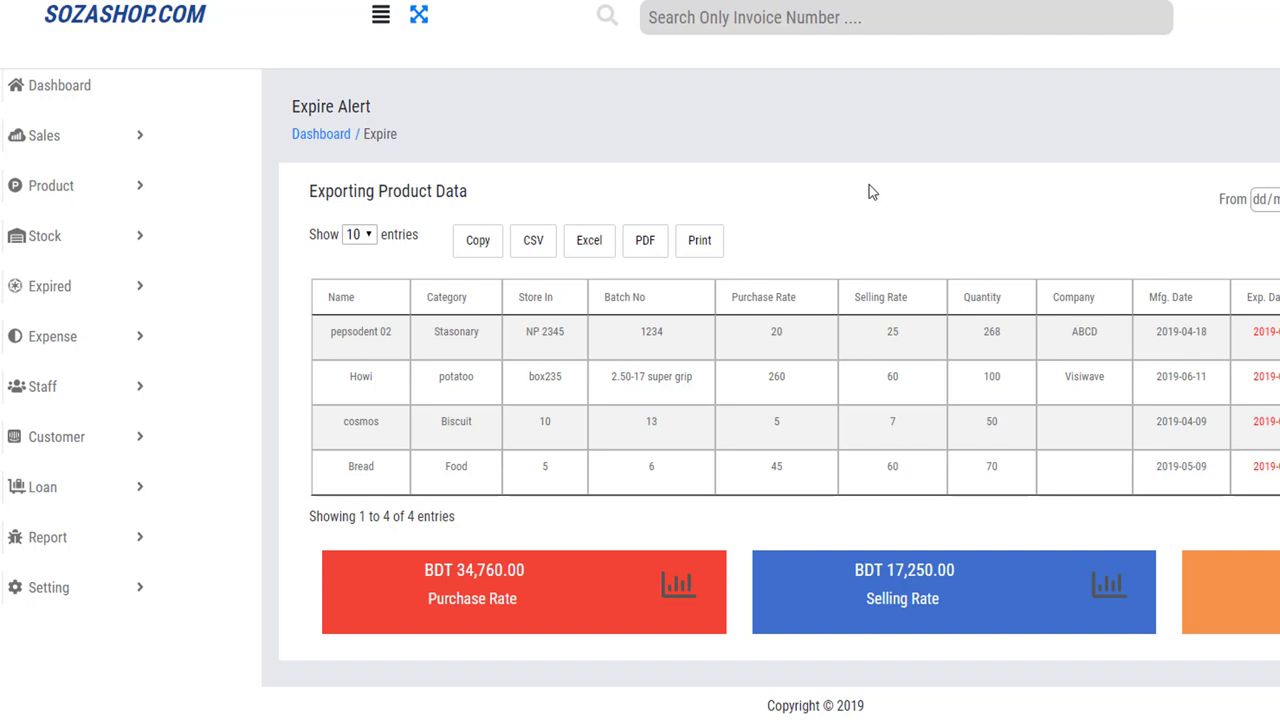
pyautogui.doubleClick(1000, 333)
pyautogui.click(991, 331)
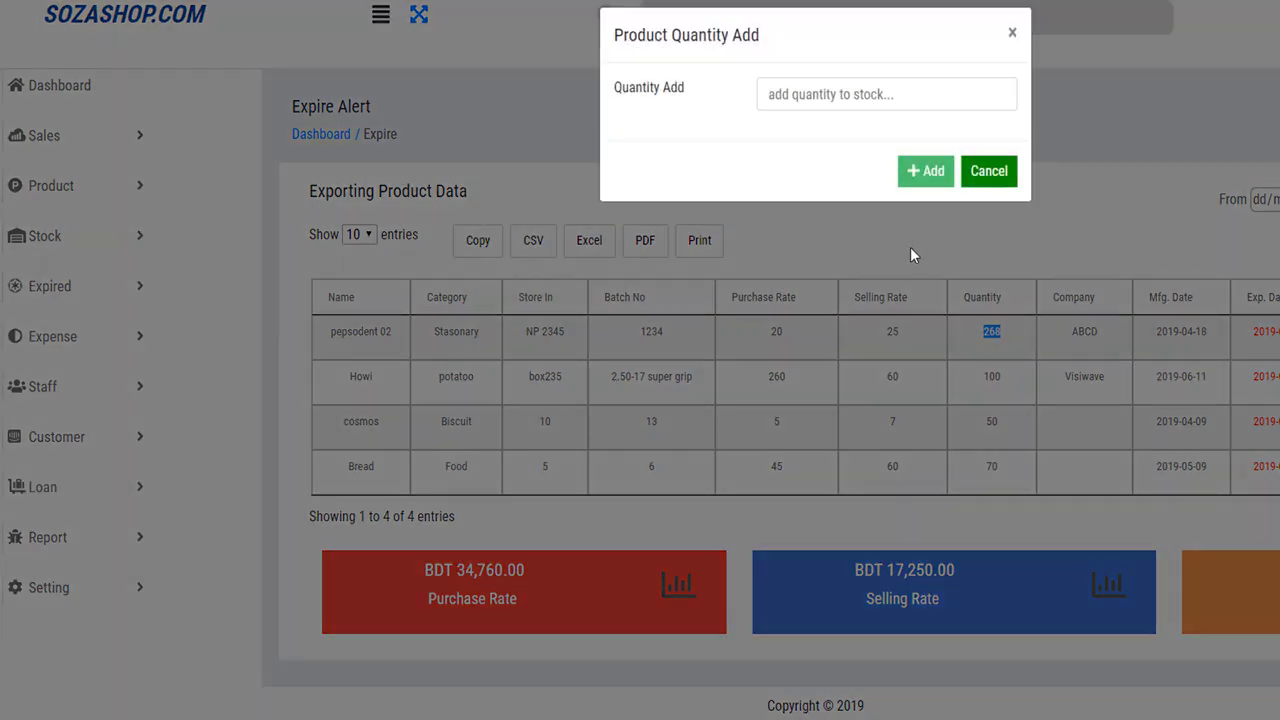
pyautogui.click(1013, 36)
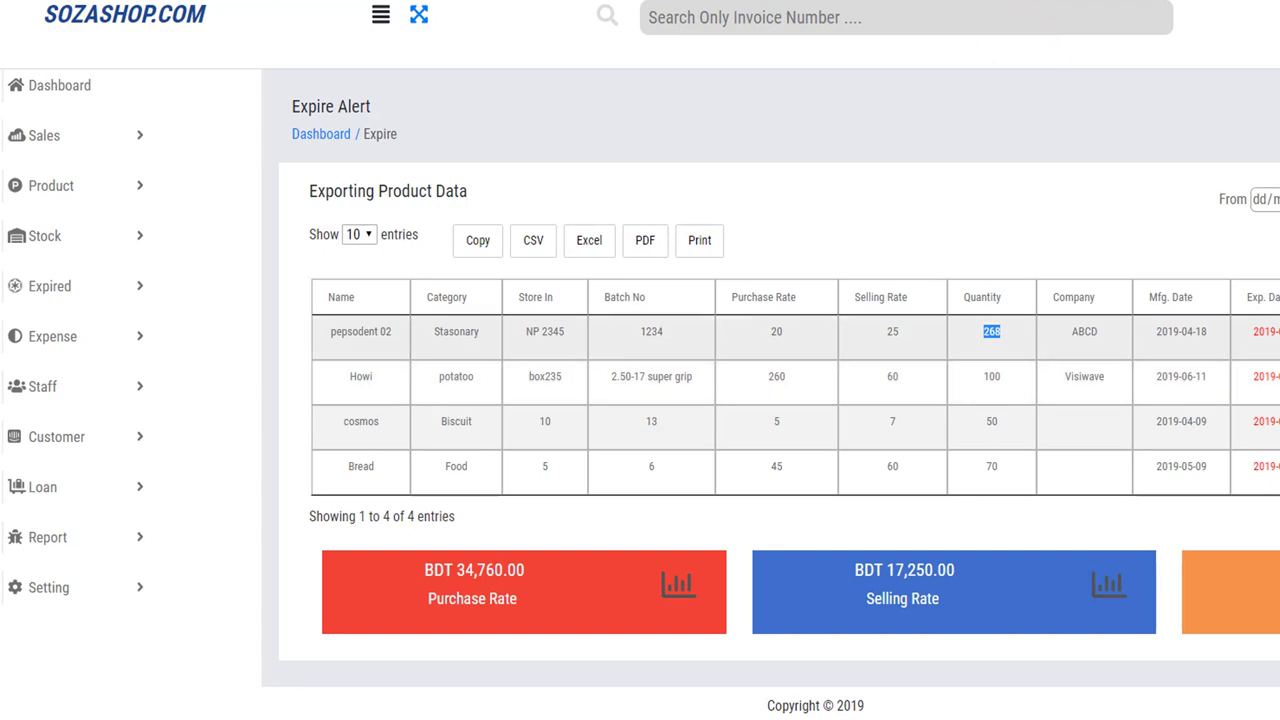
pyautogui.rightClick(991, 331)
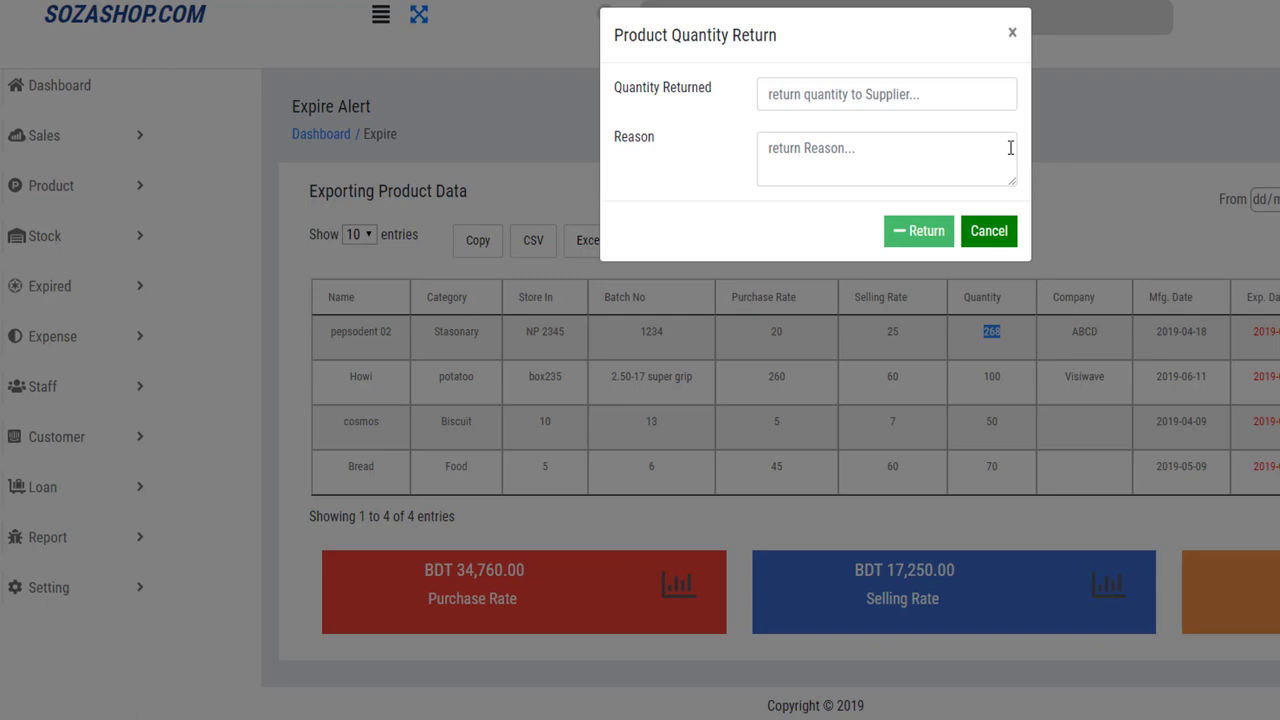
pyautogui.click(885, 100)
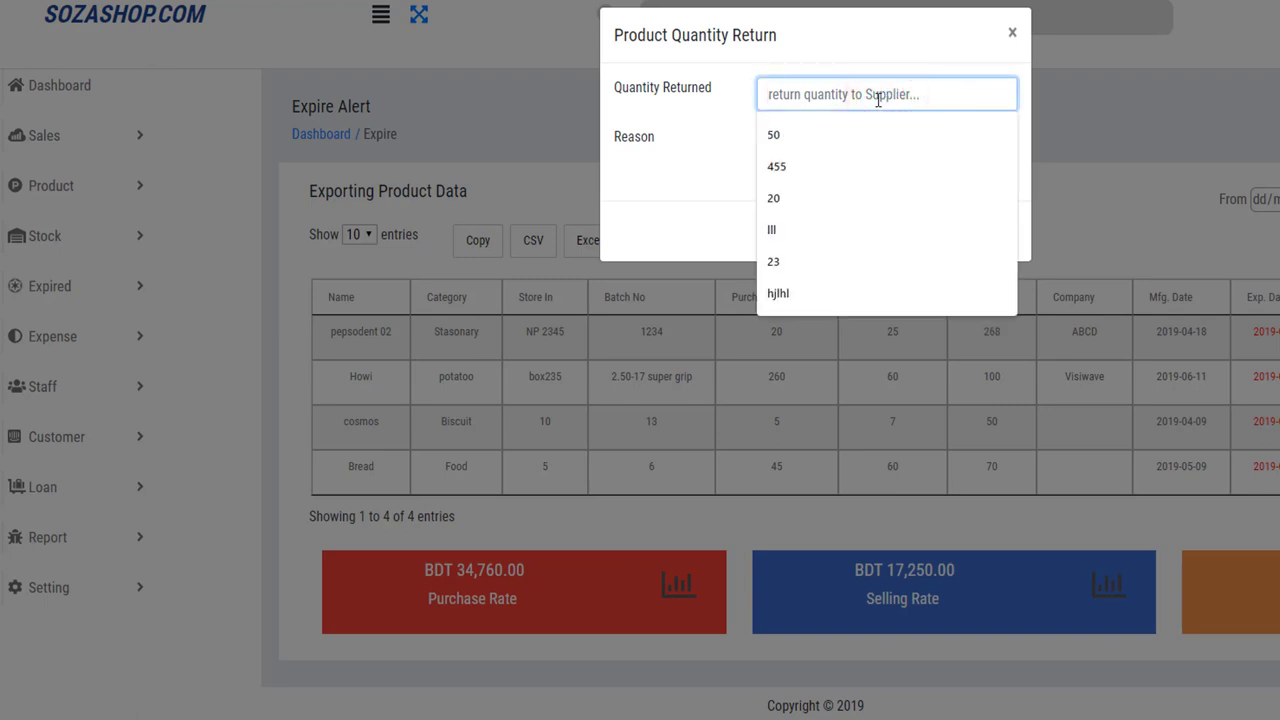
pyautogui.click(694, 112)
pyautogui.click(813, 158)
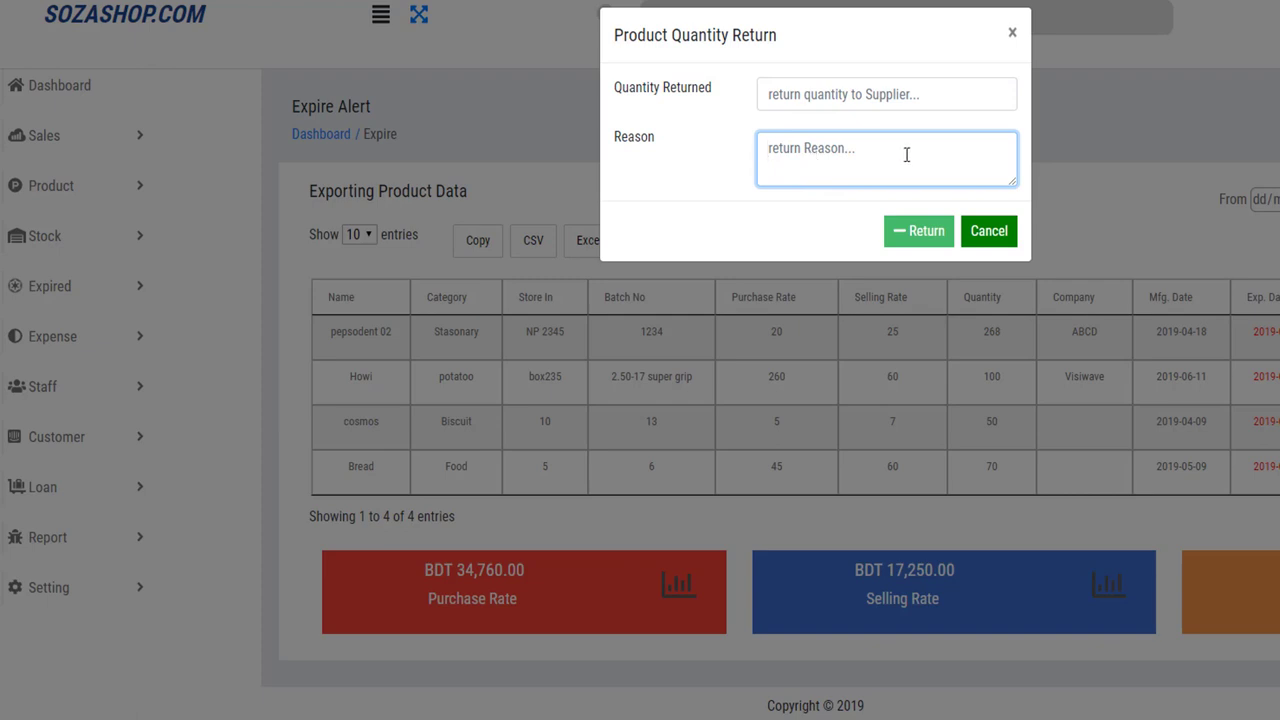
pyautogui.click(1012, 32)
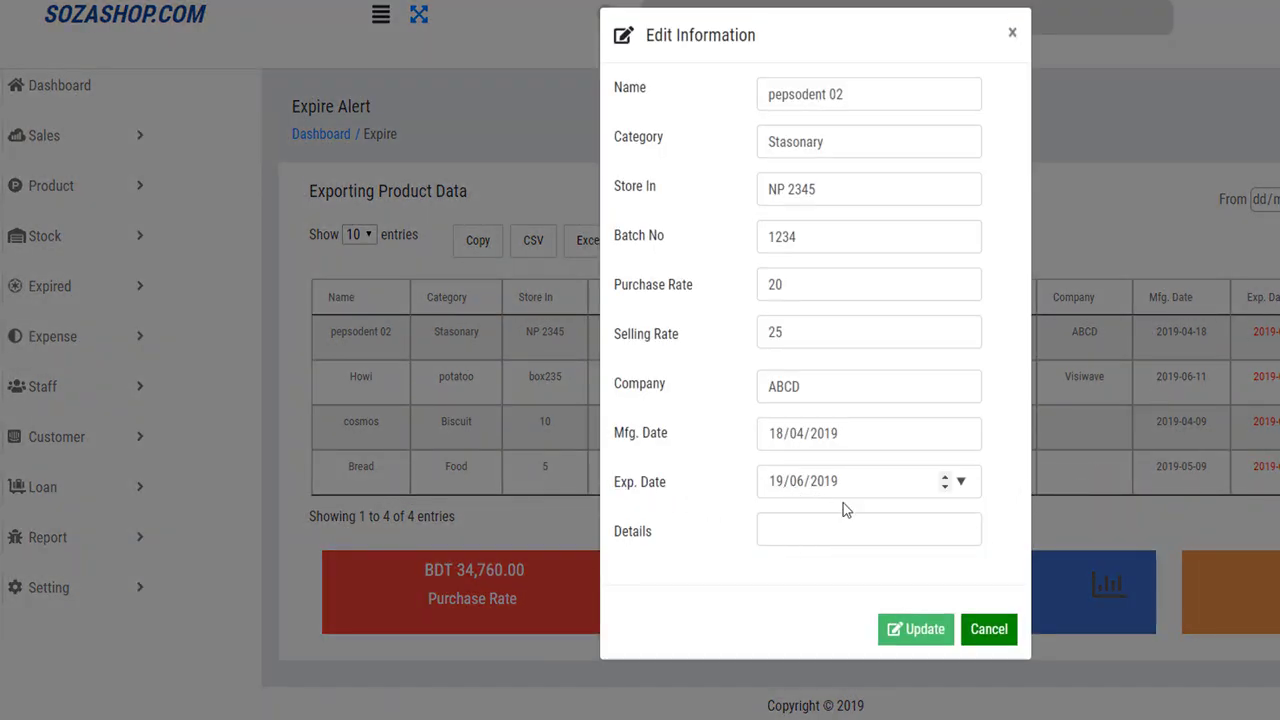
pyautogui.click(992, 632)
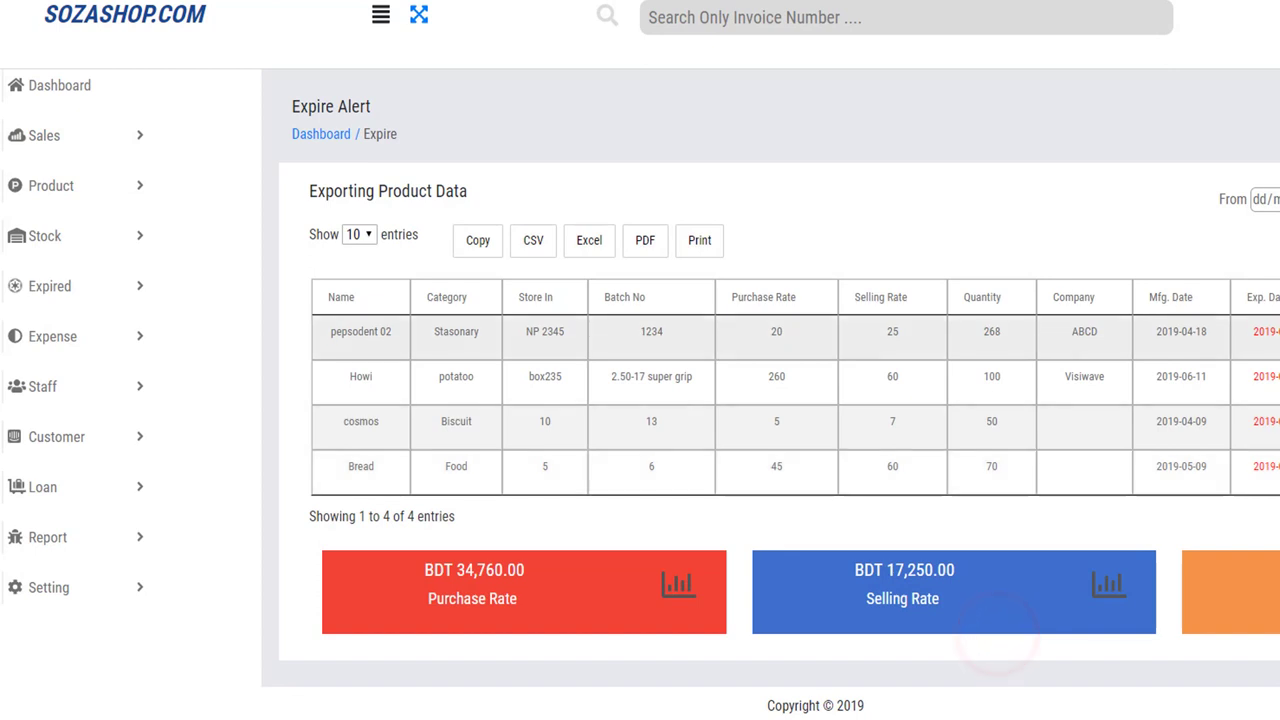
pyautogui.click(1088, 204)
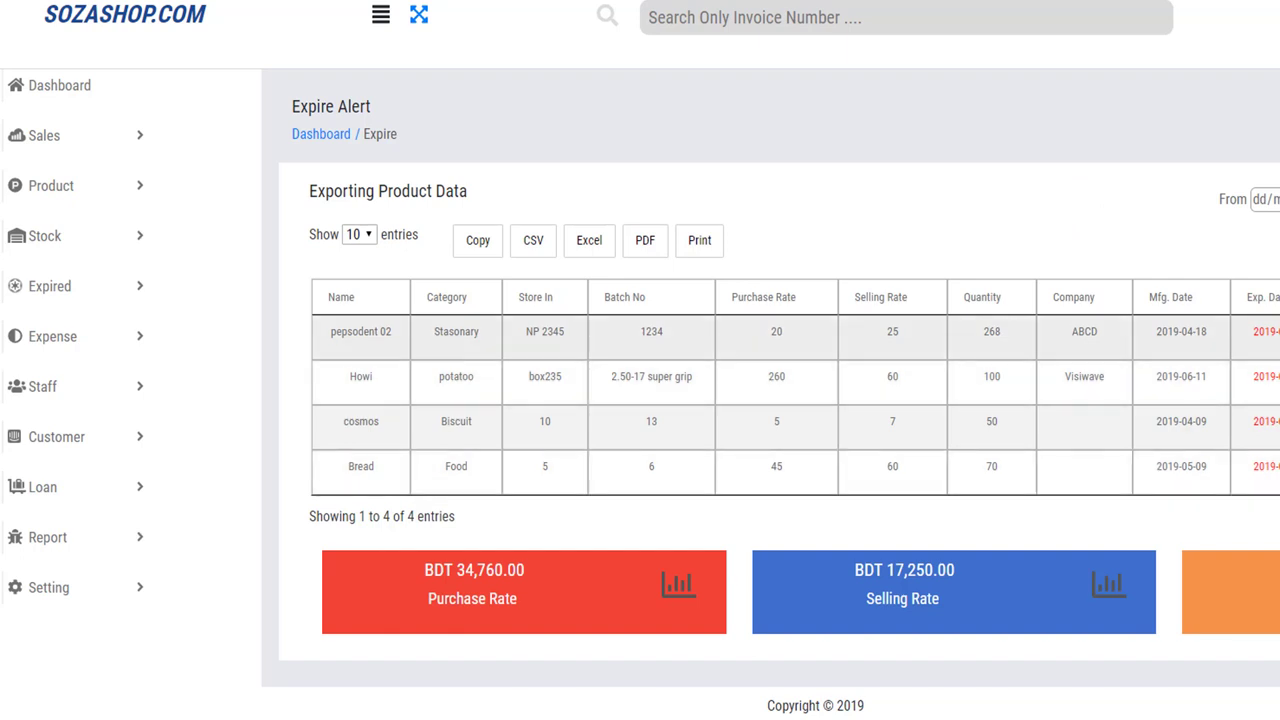
pyautogui.click(1222, 333)
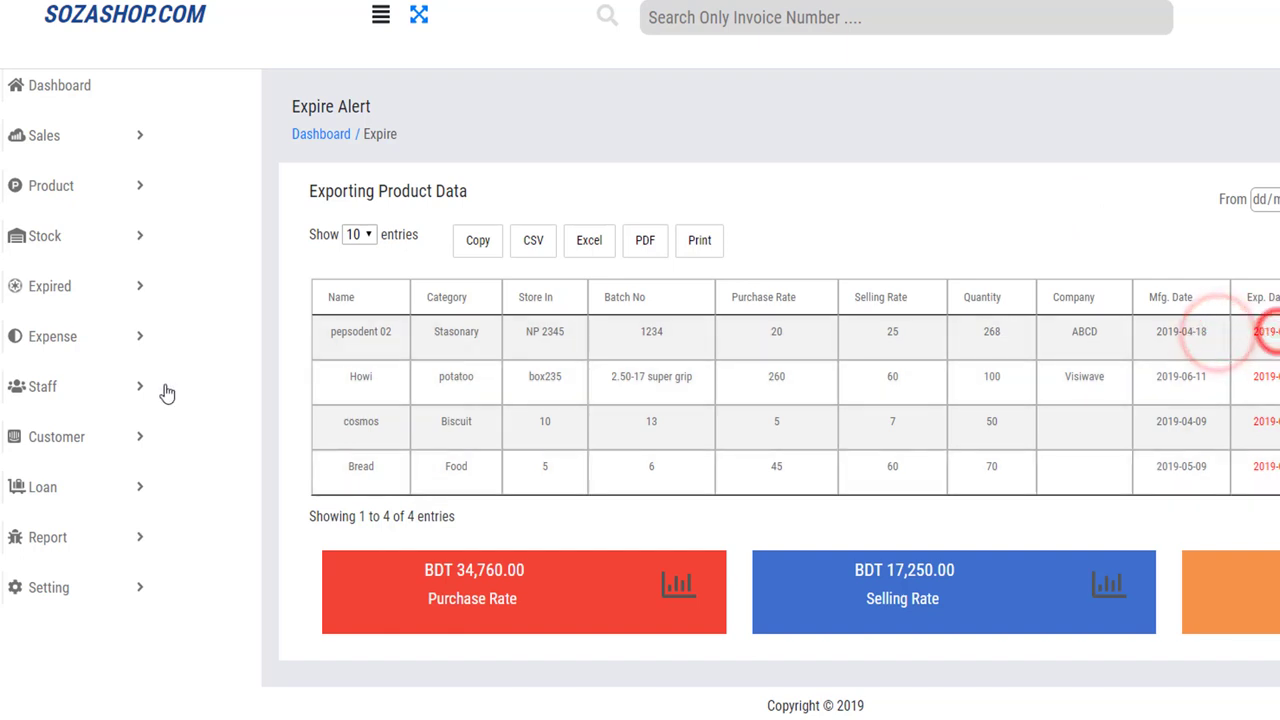
# Expand the Expense menu in the sidebar to show its expense type and invoice pages.
pyautogui.click(74, 342)
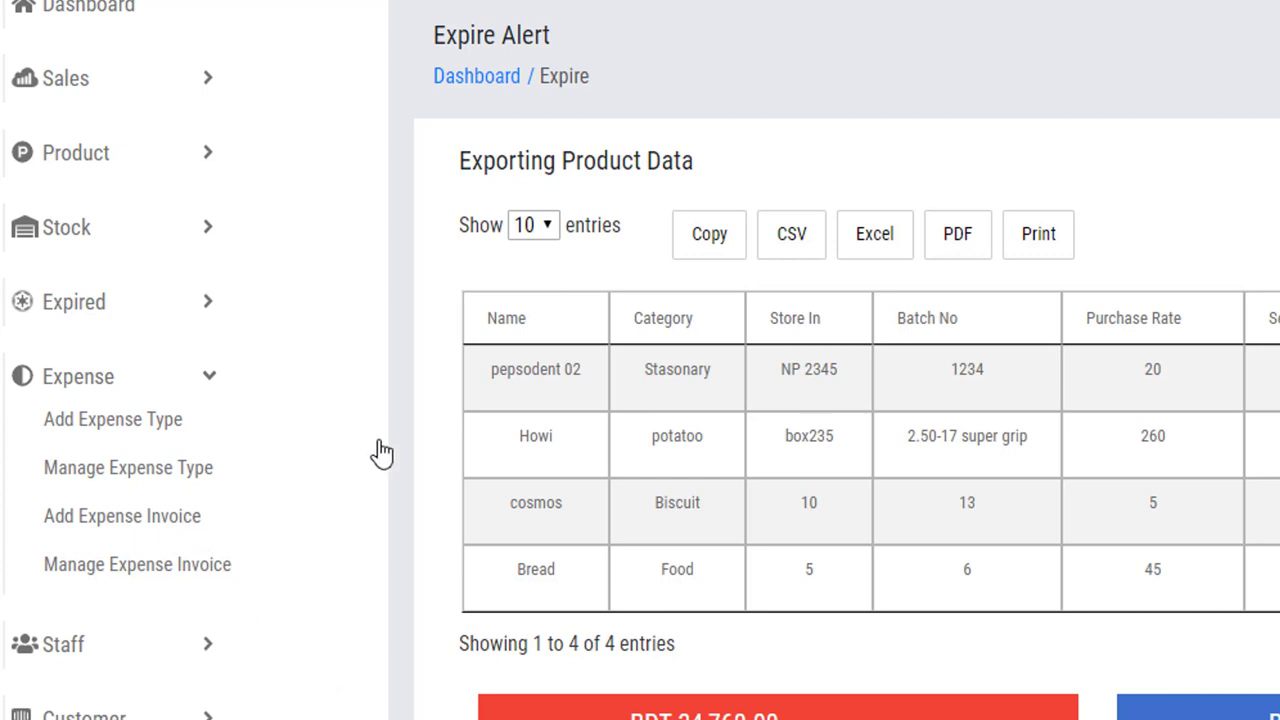
# Create the expense type 'Bangladesh' through the Add Expense Type form.
pyautogui.click(102, 418)
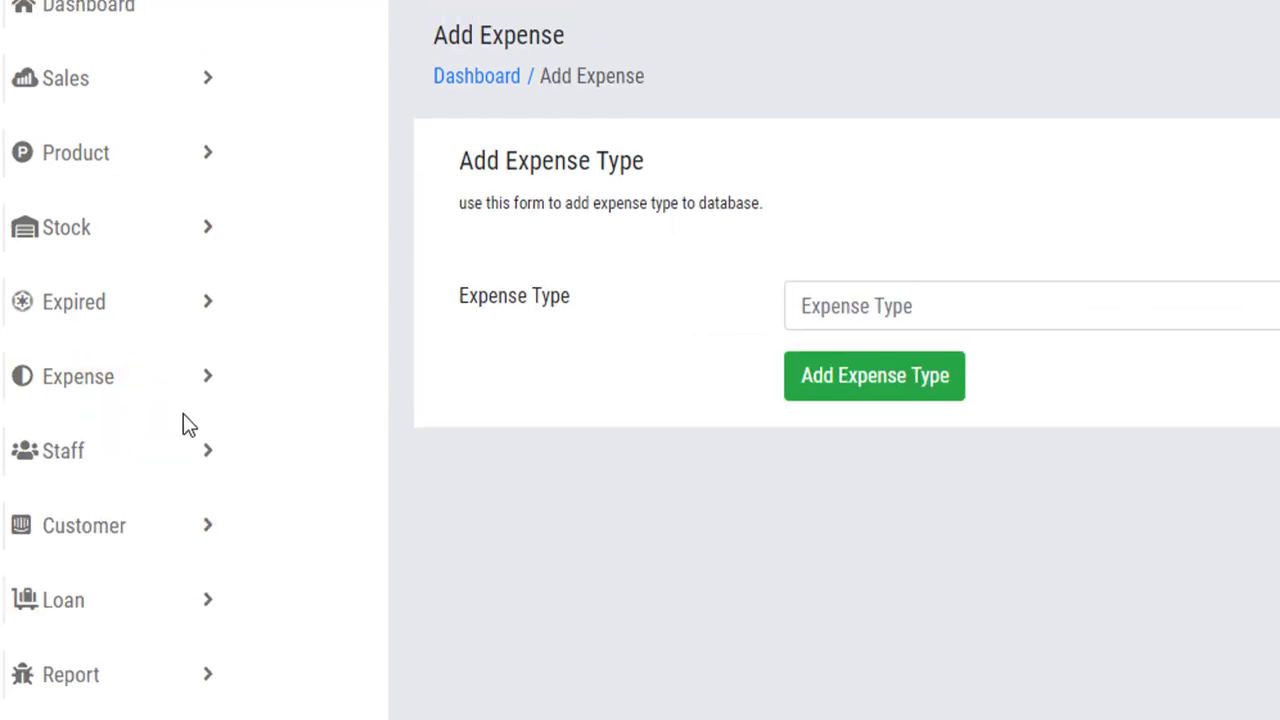
pyautogui.click(86, 388)
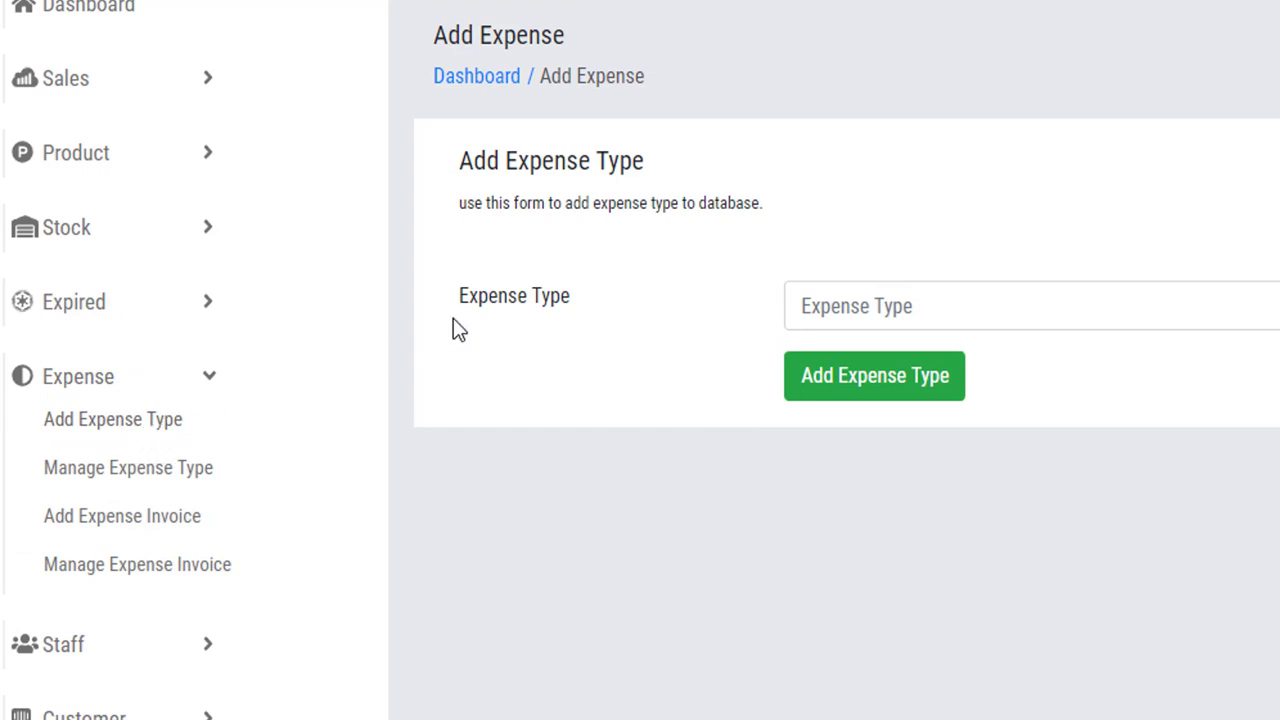
pyautogui.moveTo(535, 299); pyautogui.dragTo(498, 298)
pyautogui.click(914, 310)
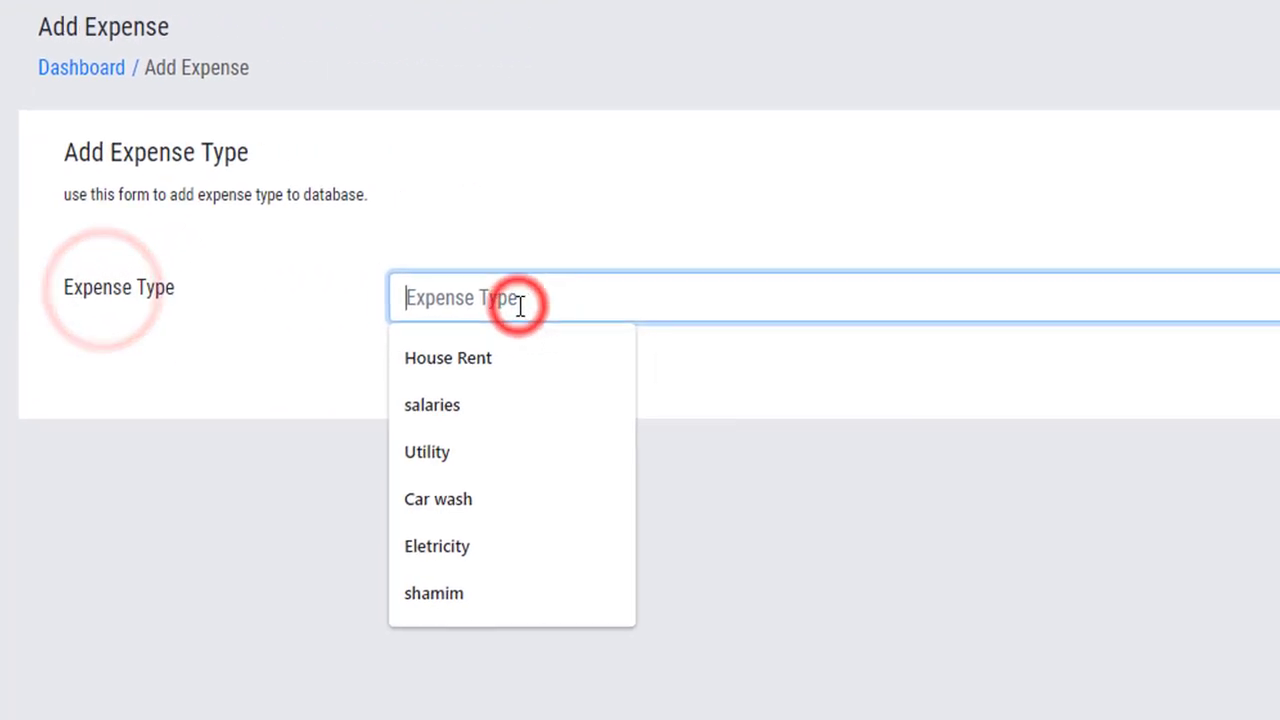
pyautogui.click(420, 286)
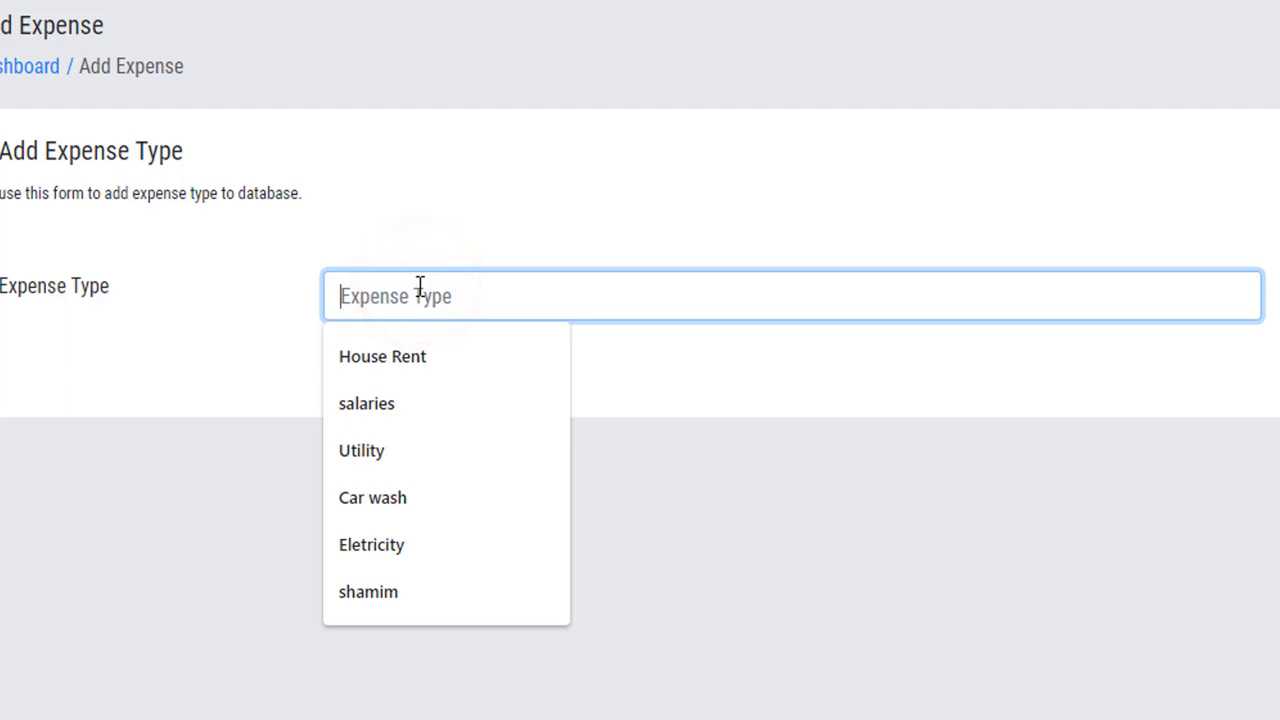
pyautogui.write('Bangladesh')
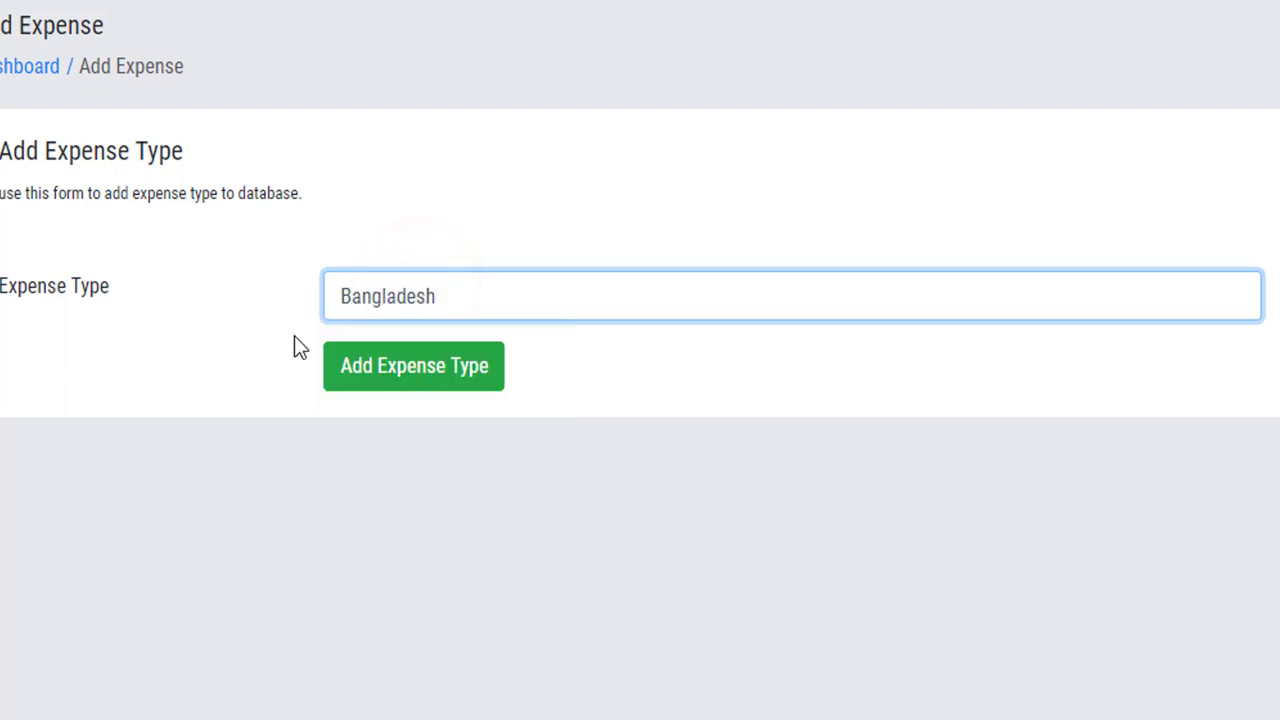
pyautogui.click(444, 380)
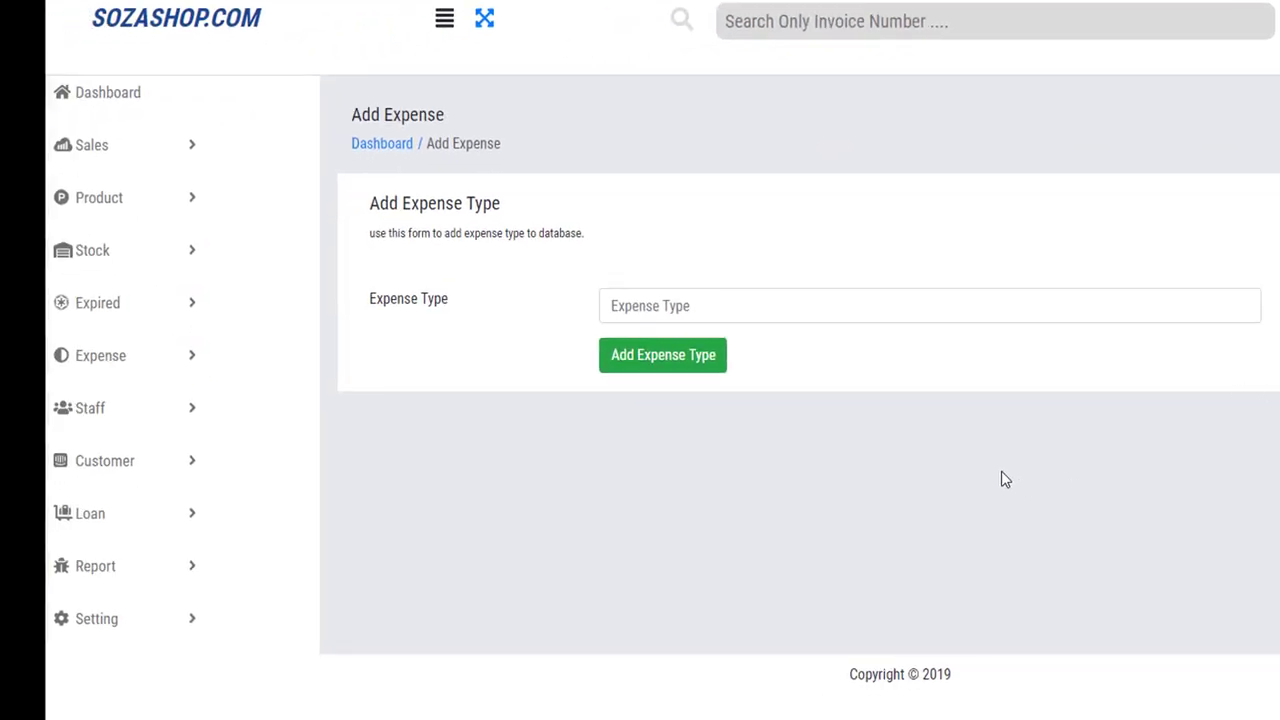
# Open the Expense Type List and highlight the new Bangladesh entry.
pyautogui.click(117, 366)
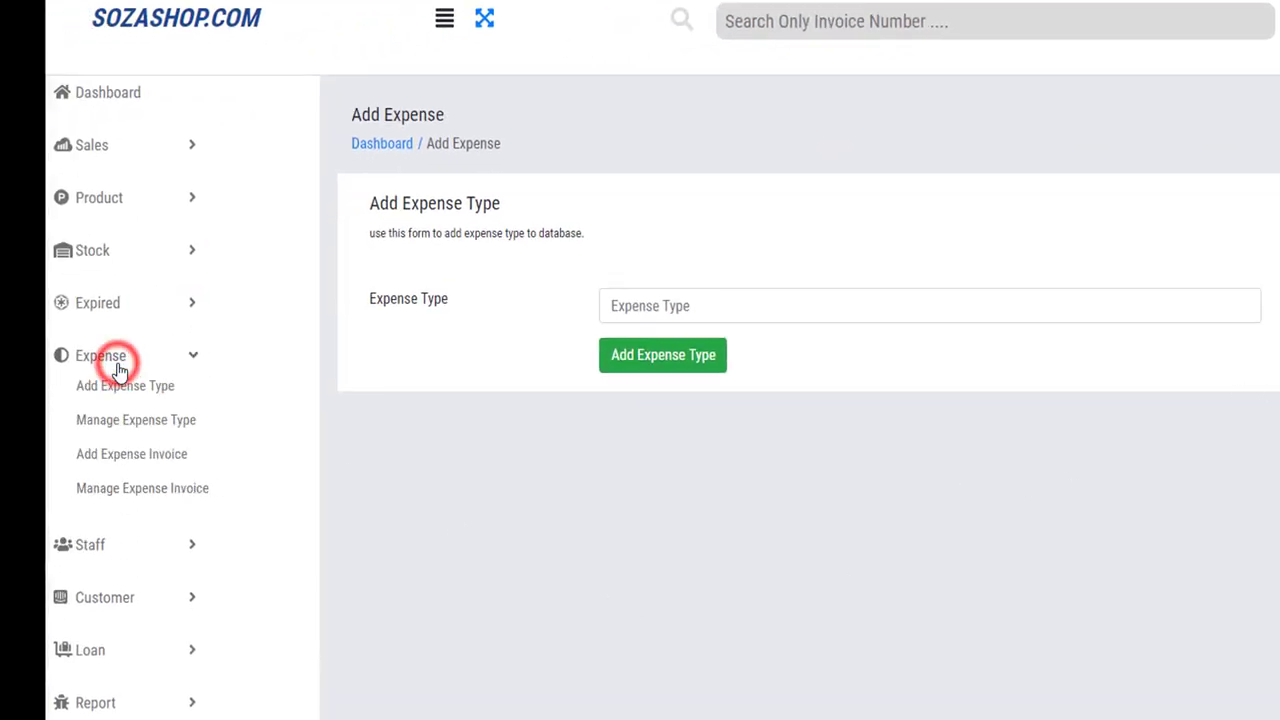
pyautogui.click(134, 421)
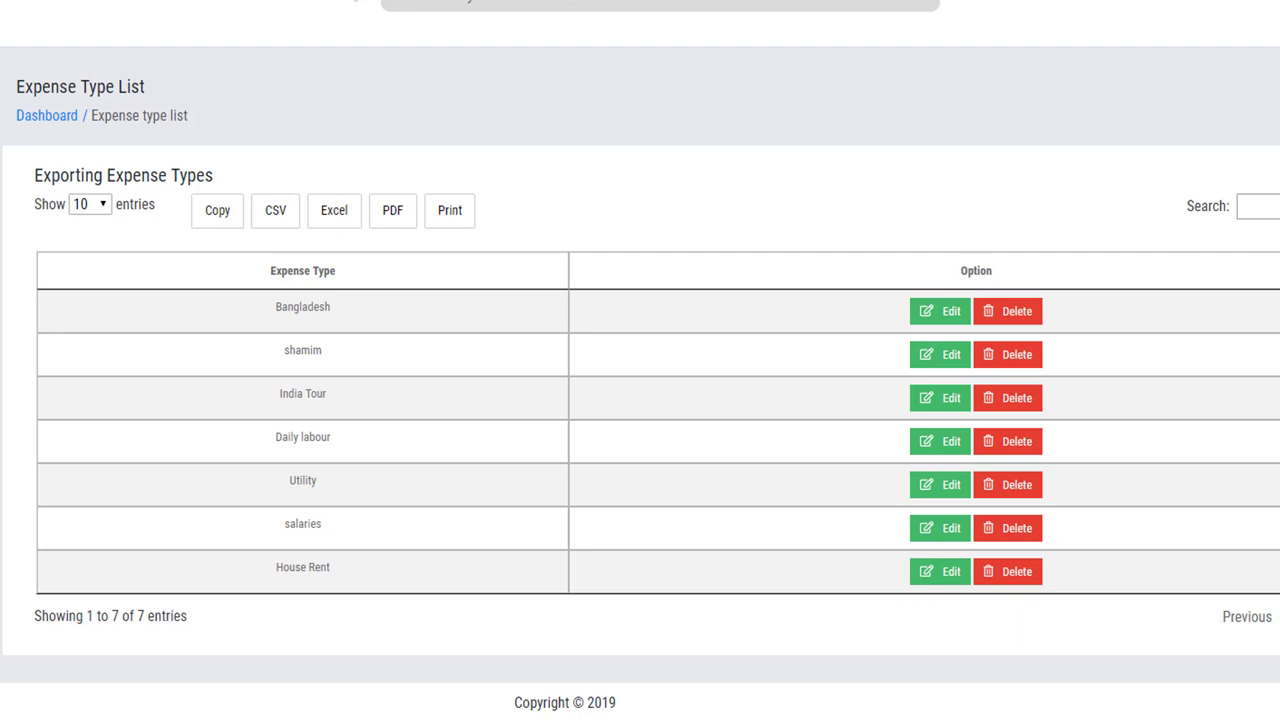
pyautogui.moveTo(274, 306); pyautogui.dragTo(325, 305)
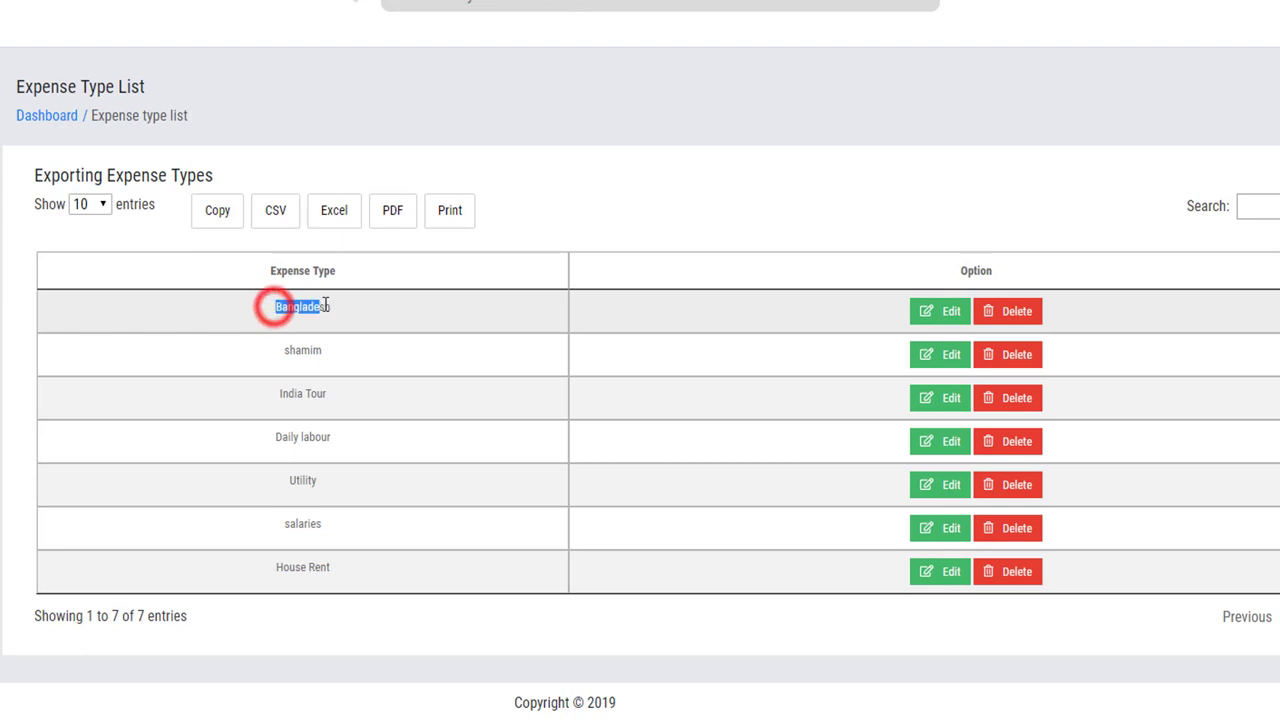
# Point out the shamim, India Tour, Daily labour, salaries and House Rent entries.
pyautogui.click(274, 343)
pyautogui.click(270, 394)
pyautogui.click(270, 440)
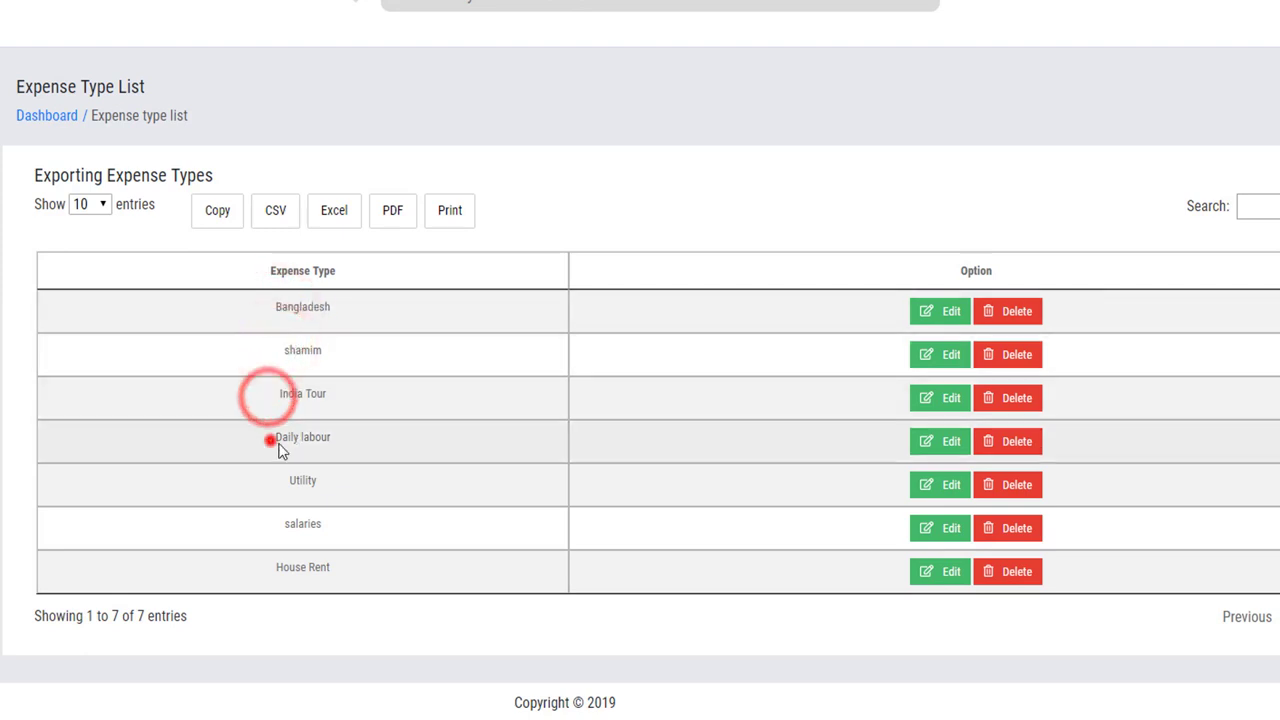
pyautogui.moveTo(270, 440); pyautogui.dragTo(318, 440)
pyautogui.click(286, 491)
pyautogui.moveTo(331, 531); pyautogui.dragTo(255, 542)
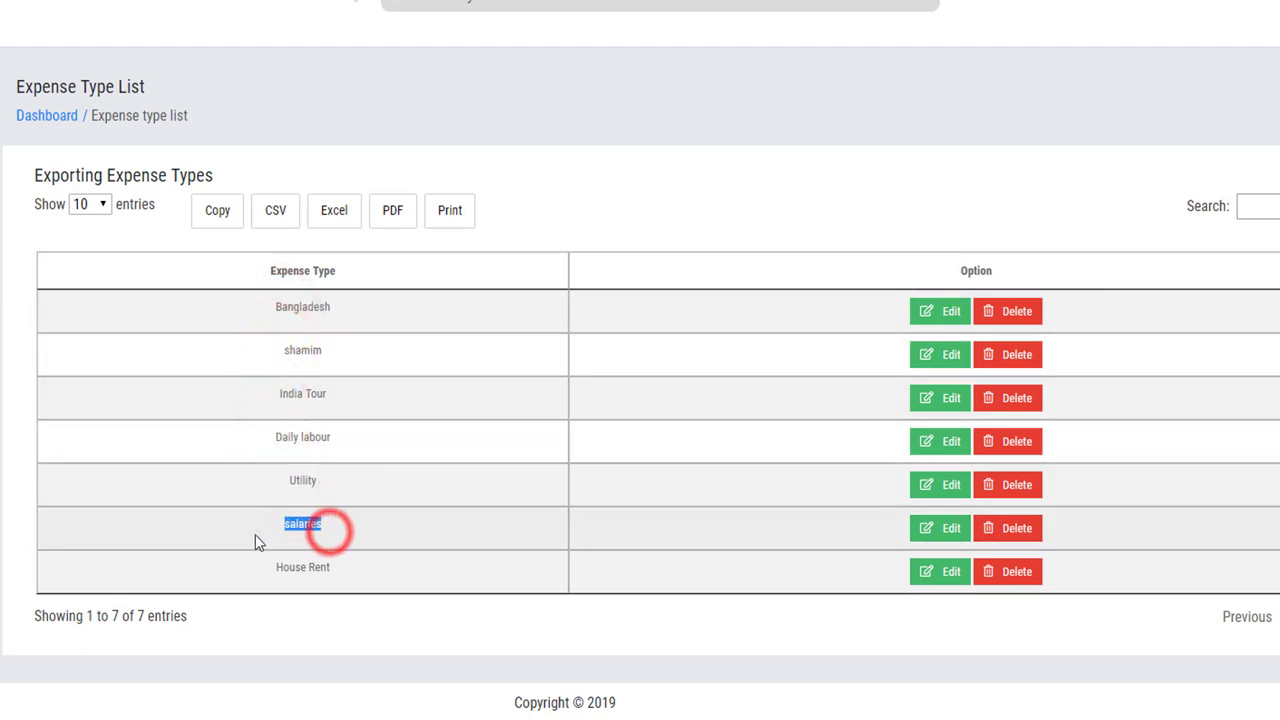
pyautogui.moveTo(355, 574); pyautogui.dragTo(267, 598)
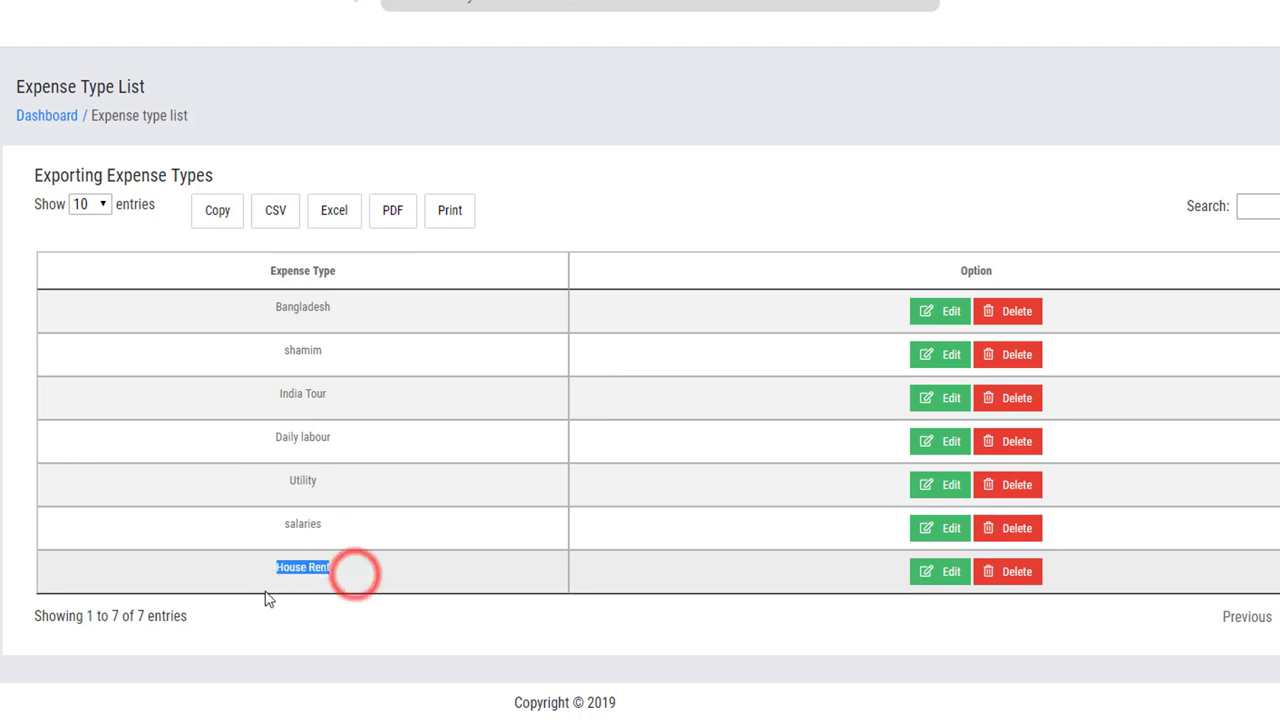
pyautogui.tripleClick(423, 594)
pyautogui.click(647, 366)
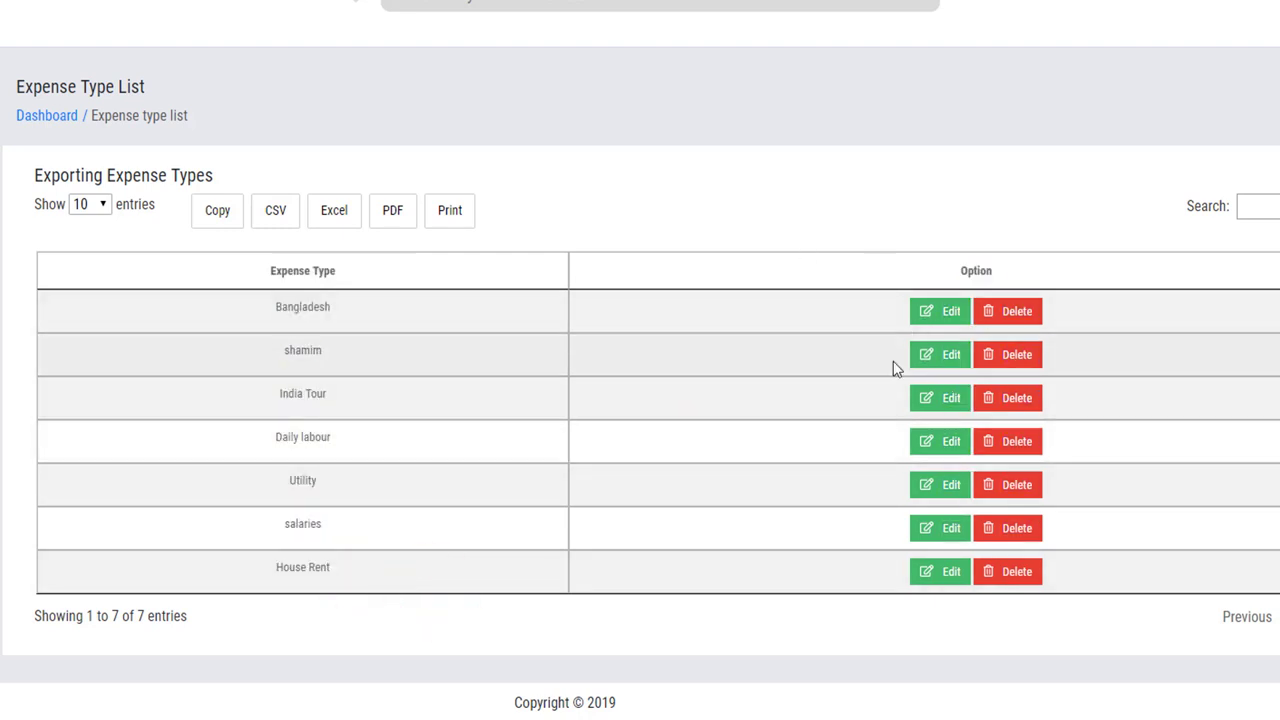
pyautogui.click(935, 527)
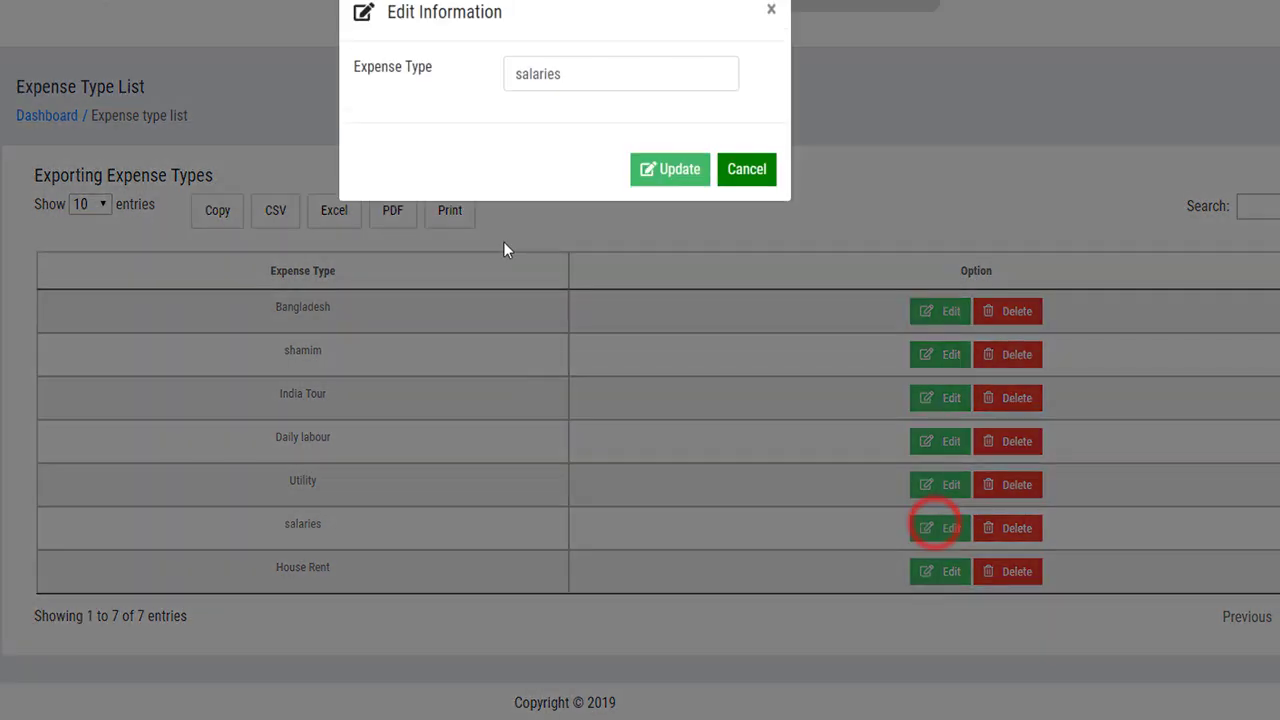
pyautogui.click(591, 73)
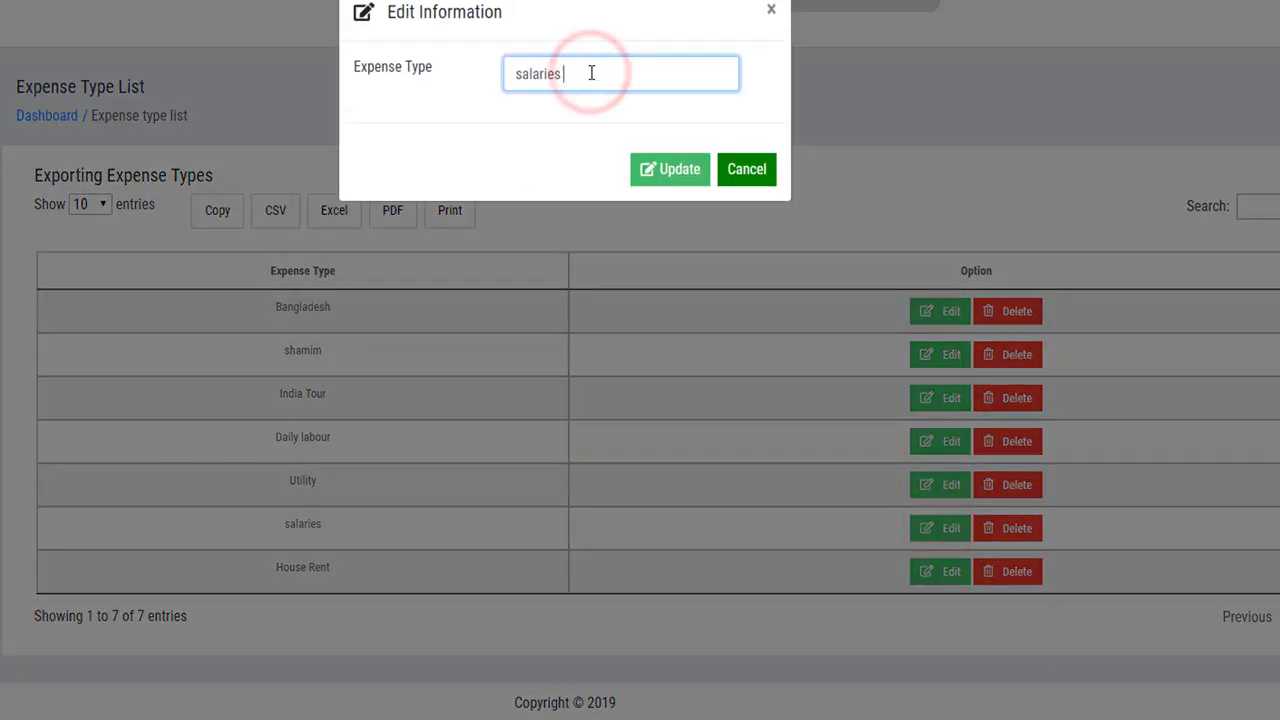
pyautogui.write('daily')
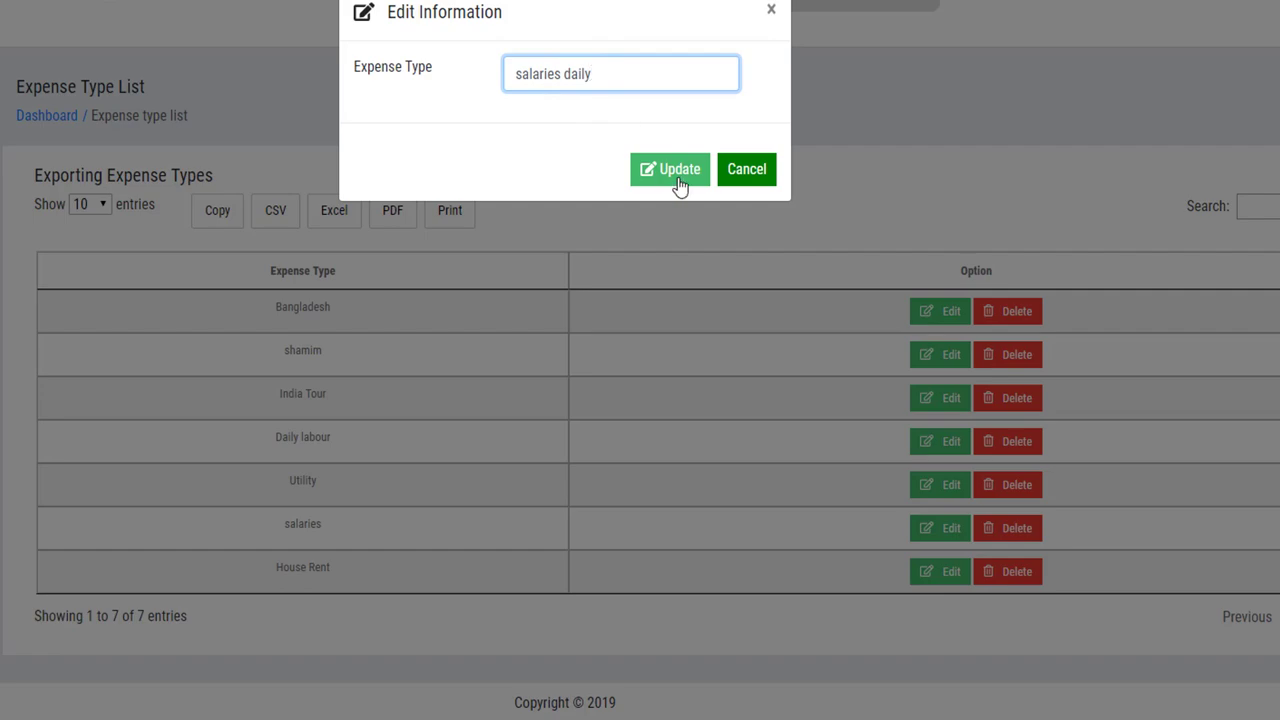
pyautogui.click(666, 168)
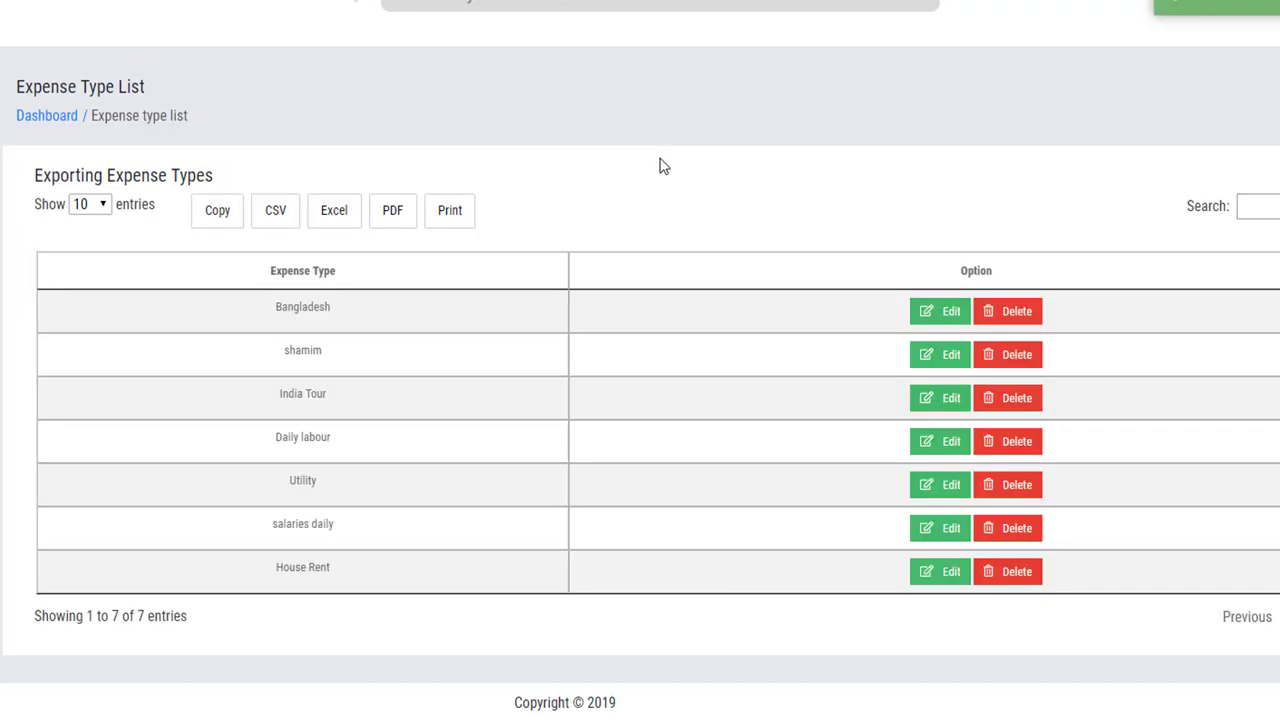
pyautogui.moveTo(354, 523); pyautogui.dragTo(274, 537)
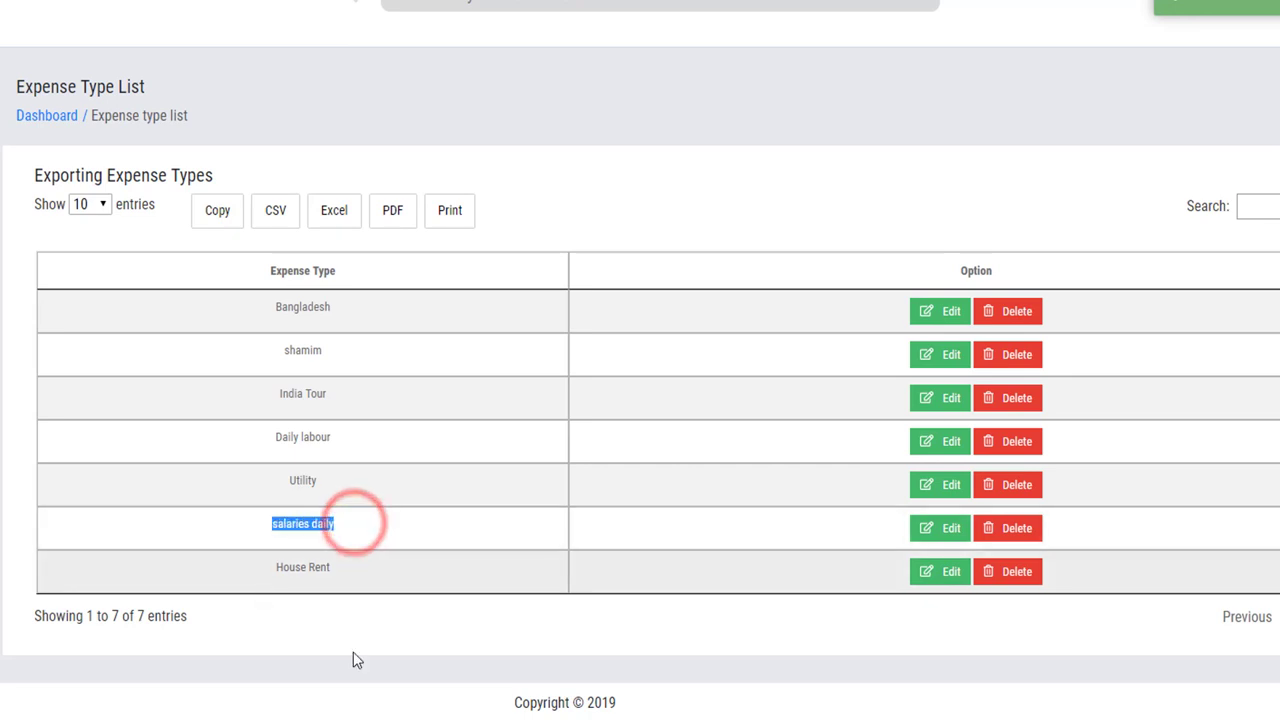
pyautogui.click(394, 655)
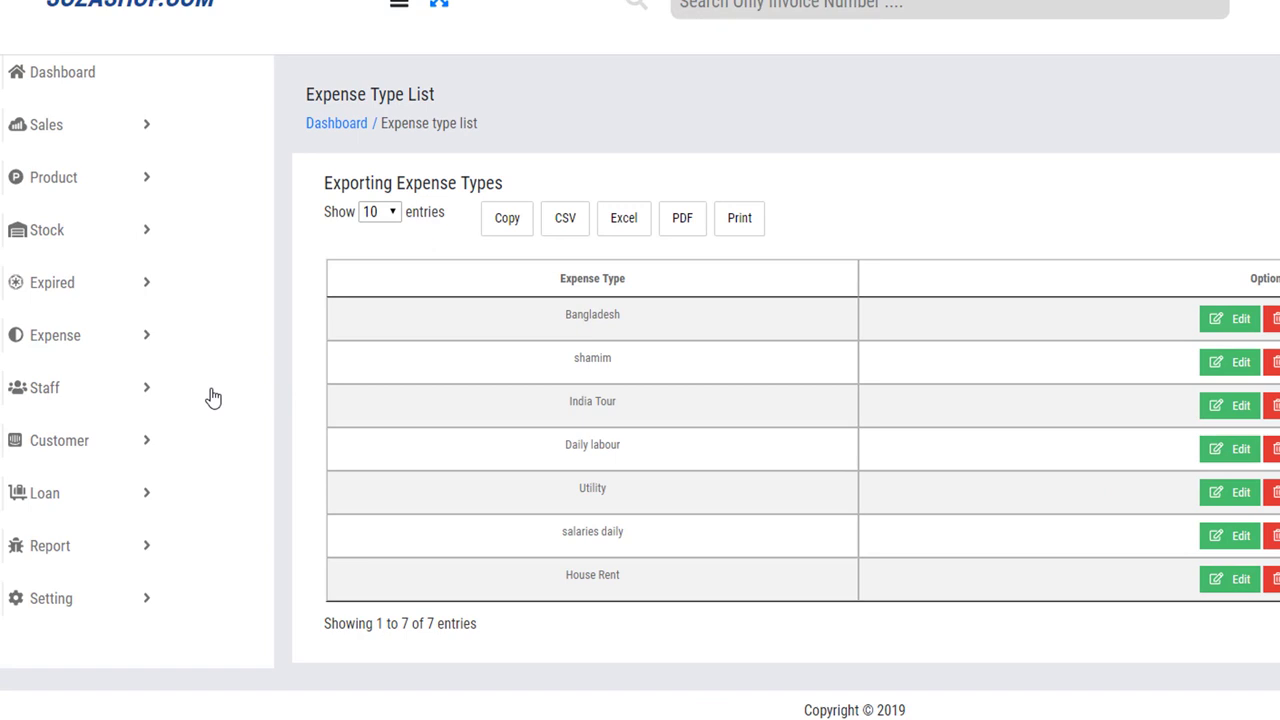
# Start a new expense invoice with House Rent as the expense type.
pyautogui.click(60, 338)
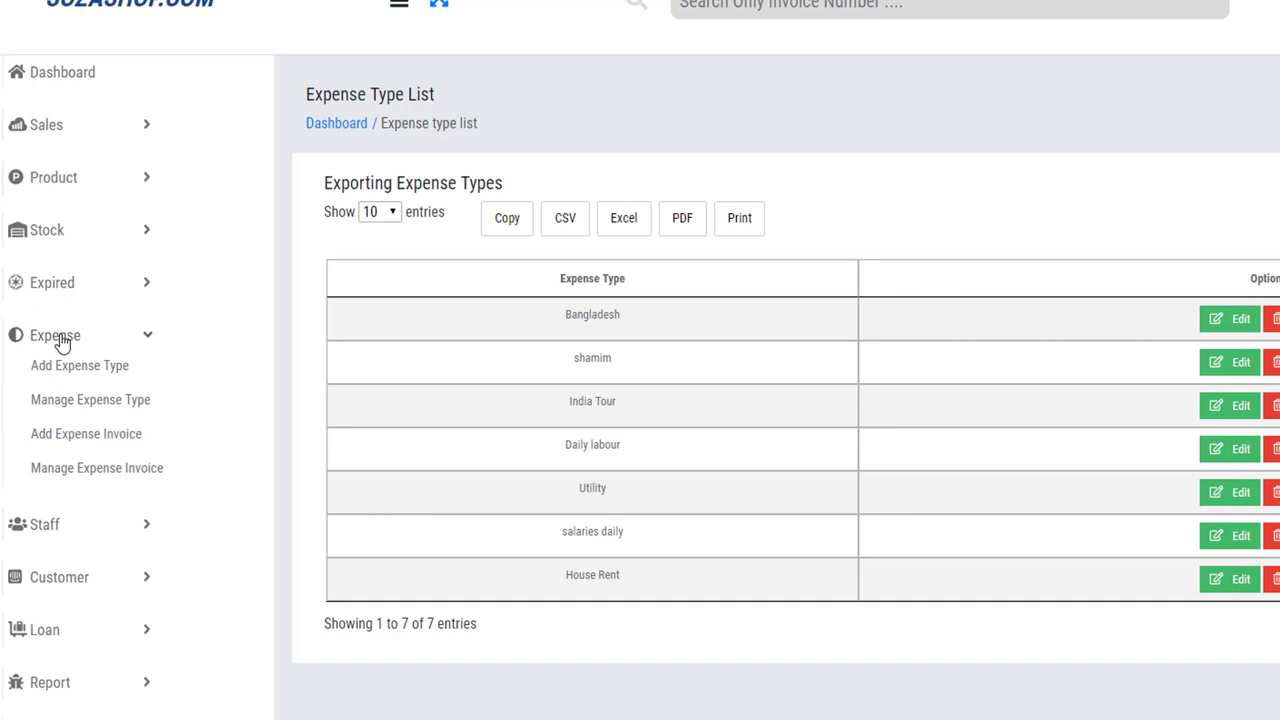
pyautogui.click(79, 444)
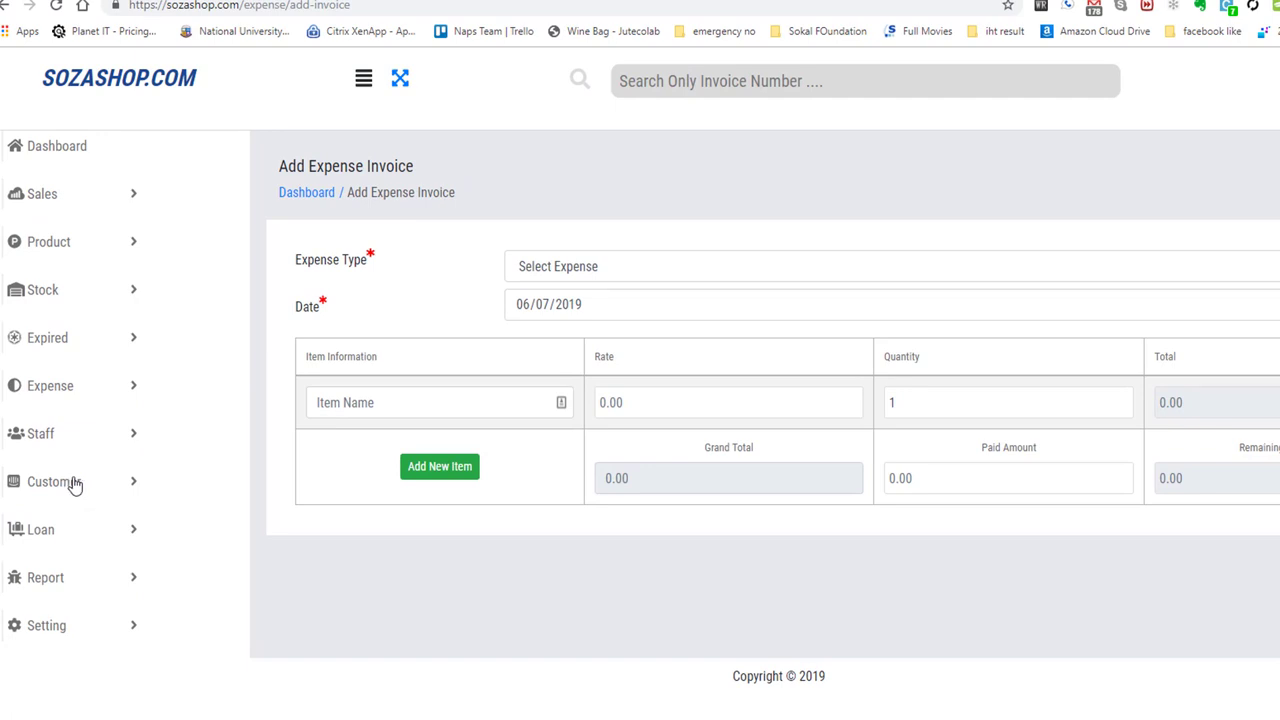
pyautogui.click(595, 272)
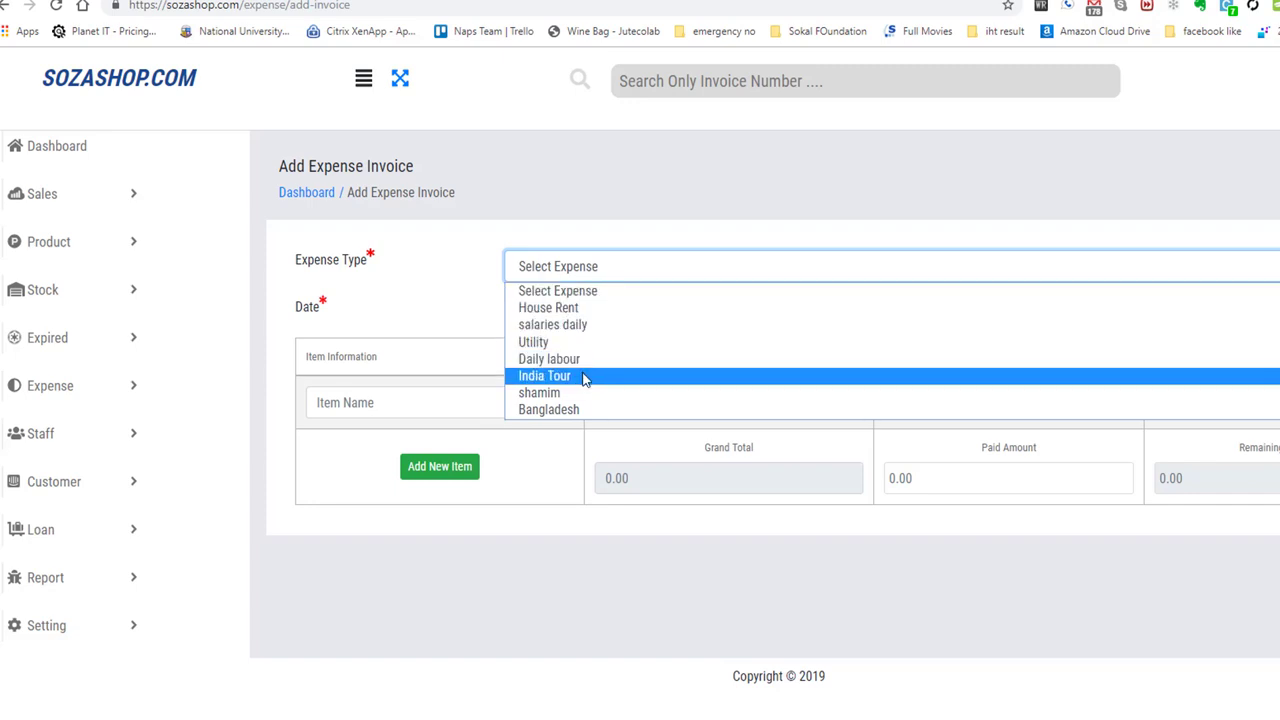
pyautogui.click(600, 310)
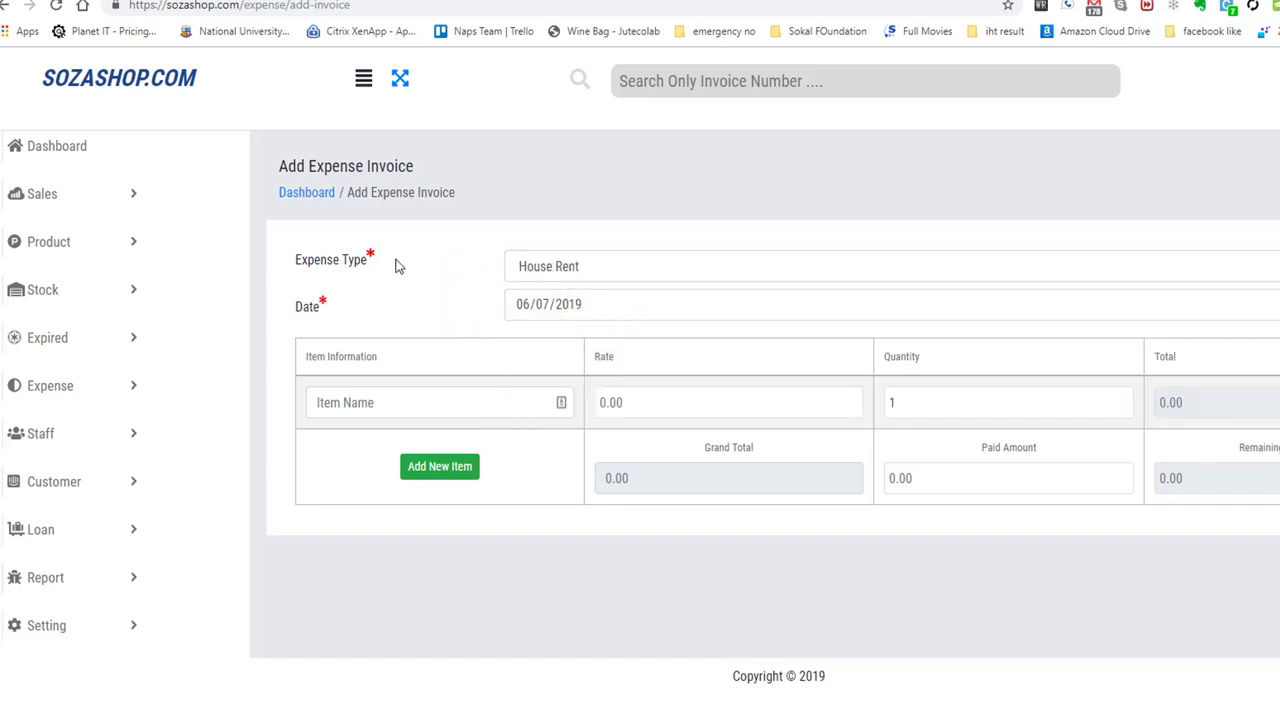
pyautogui.click(455, 271)
# Enter 'July 2019' as the invoice item name.
pyautogui.click(361, 400)
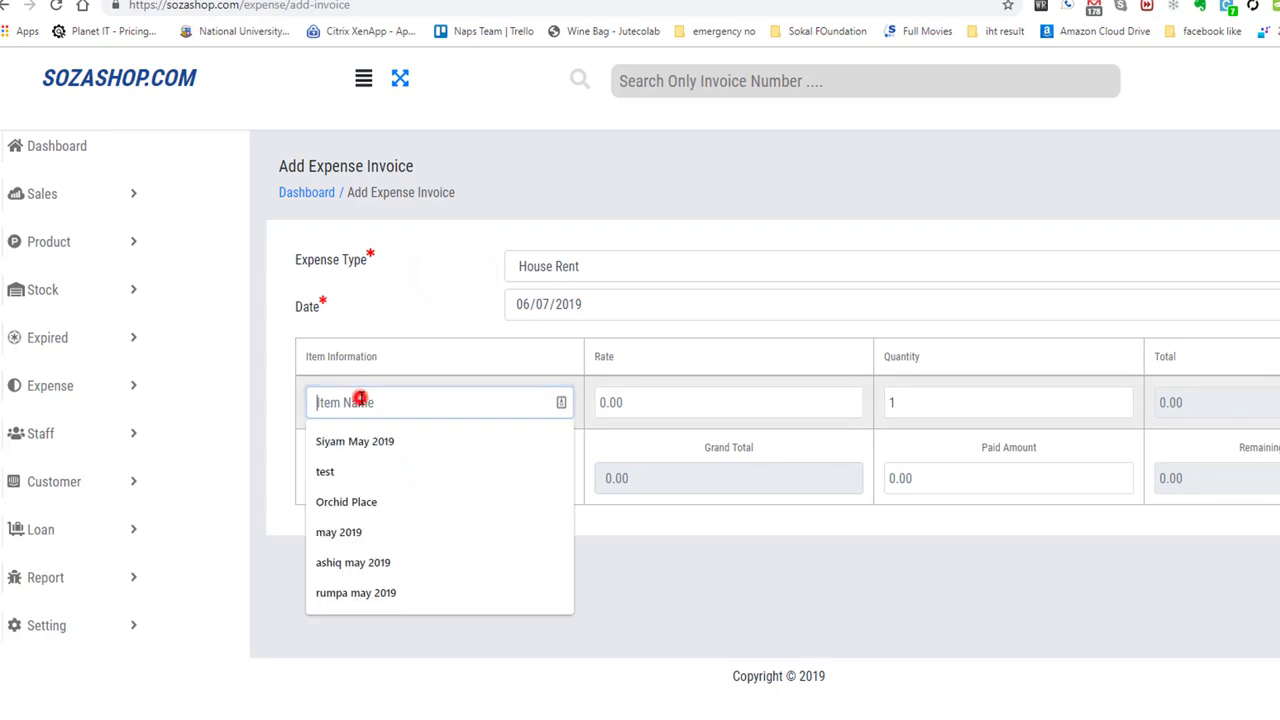
pyautogui.click(403, 329)
pyautogui.click(355, 400)
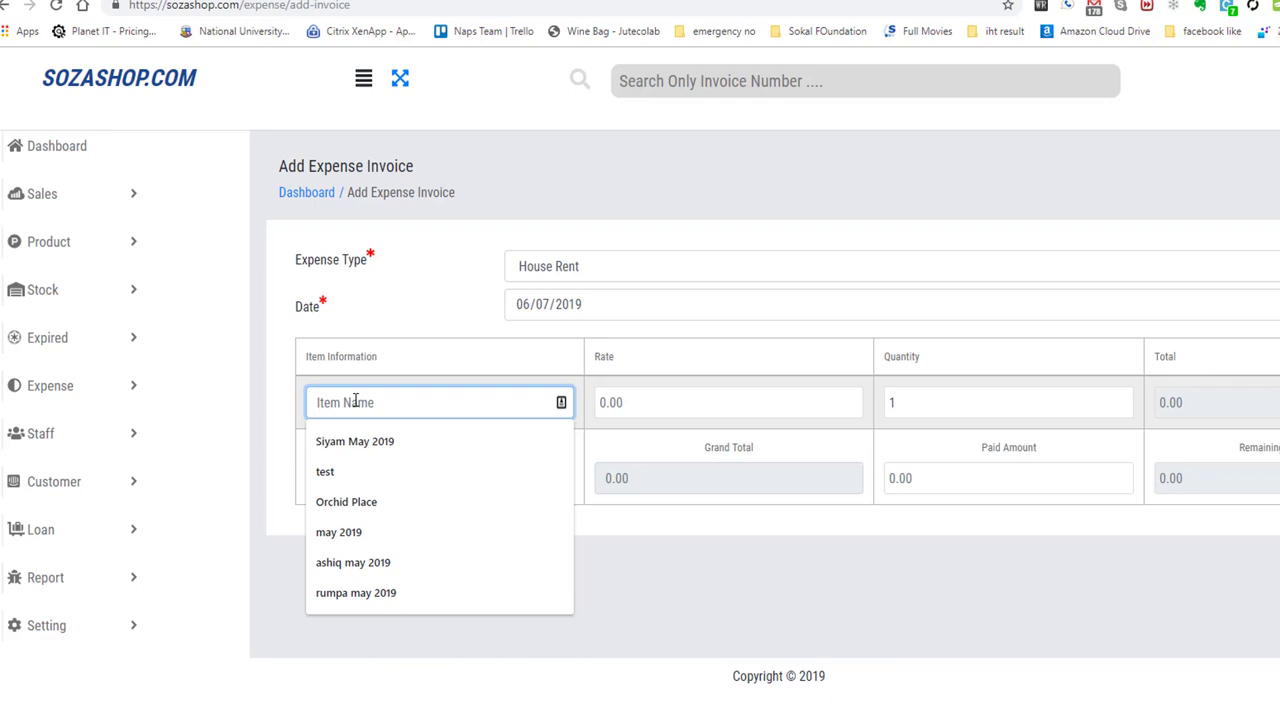
pyautogui.write('Ju')
pyautogui.press('BackSpace')
pyautogui.press('BackSpace')
pyautogui.write('Ju')
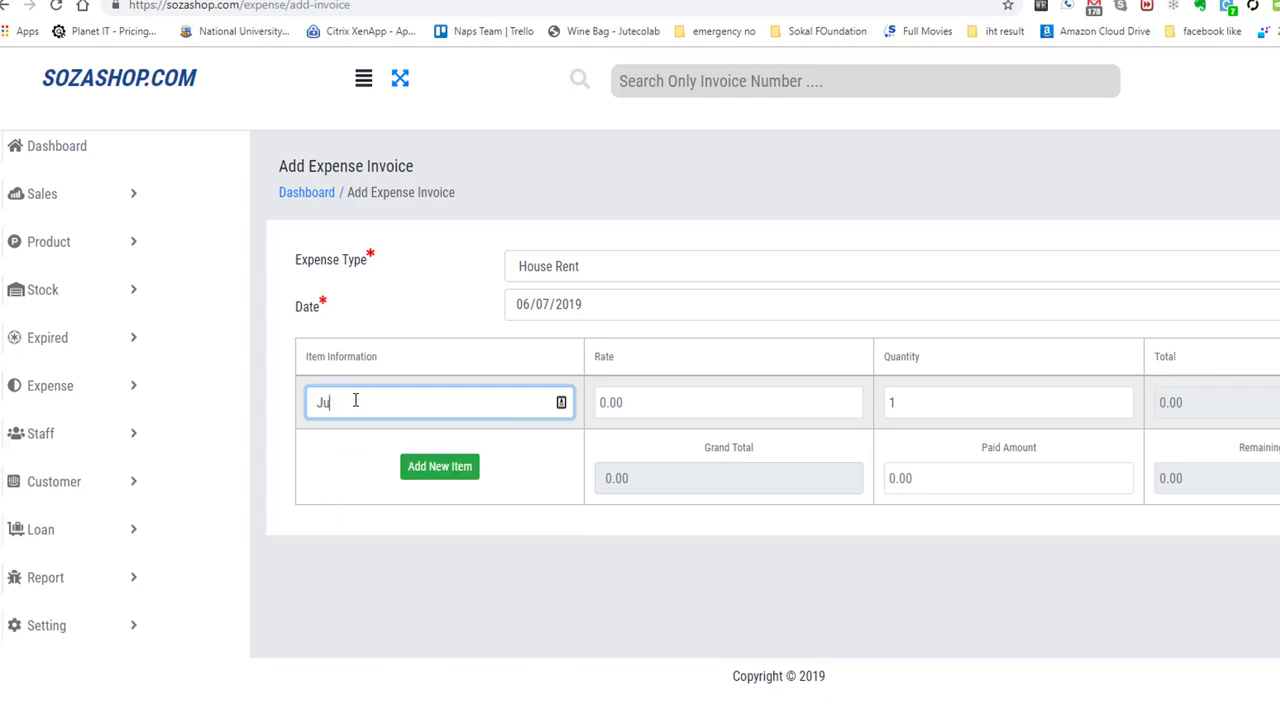
pyautogui.write('ly 2019')
pyautogui.click(338, 442)
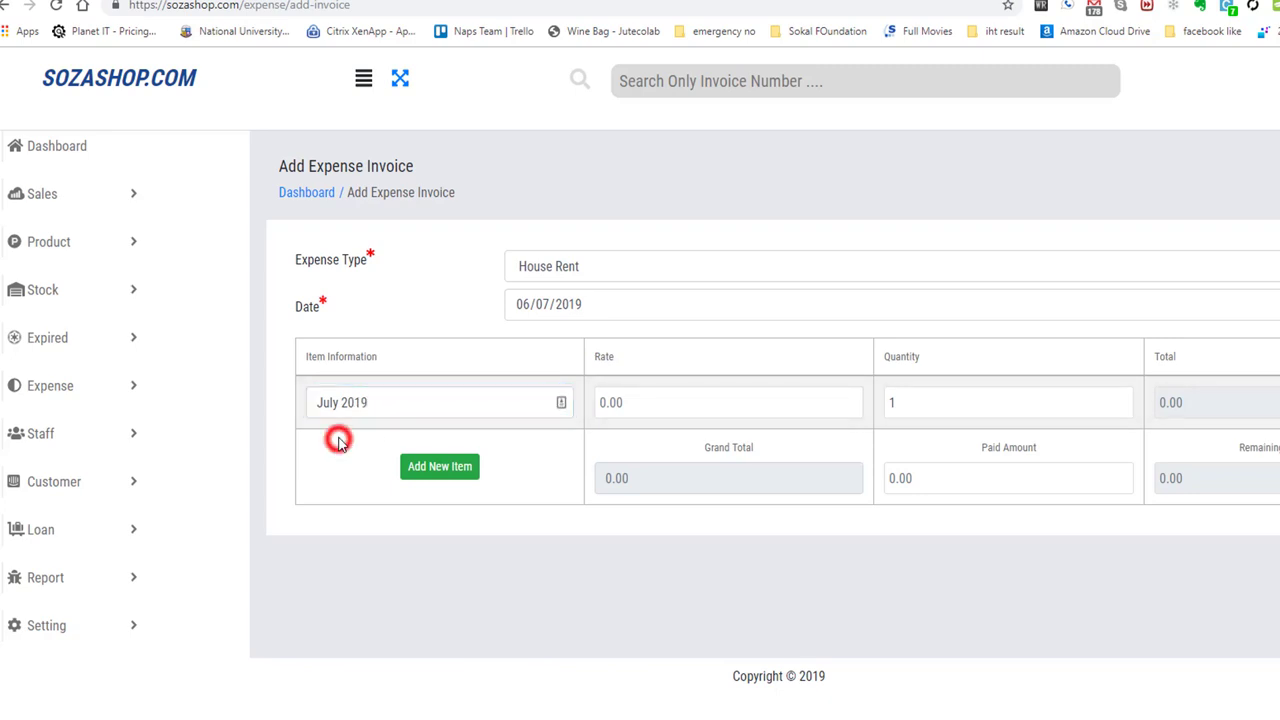
pyautogui.click(392, 407)
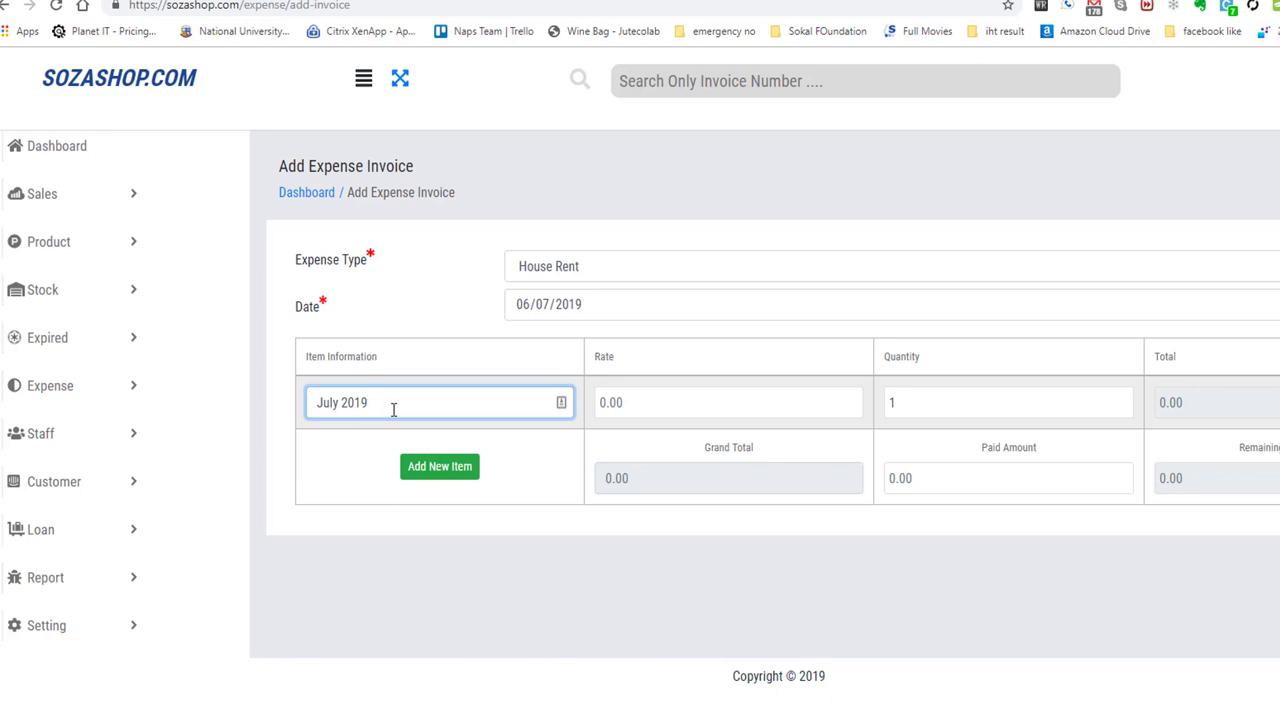
# Set rate 20000, quantity 1 and paid amount 20000 on the House Rent invoice.
pyautogui.click(654, 403)
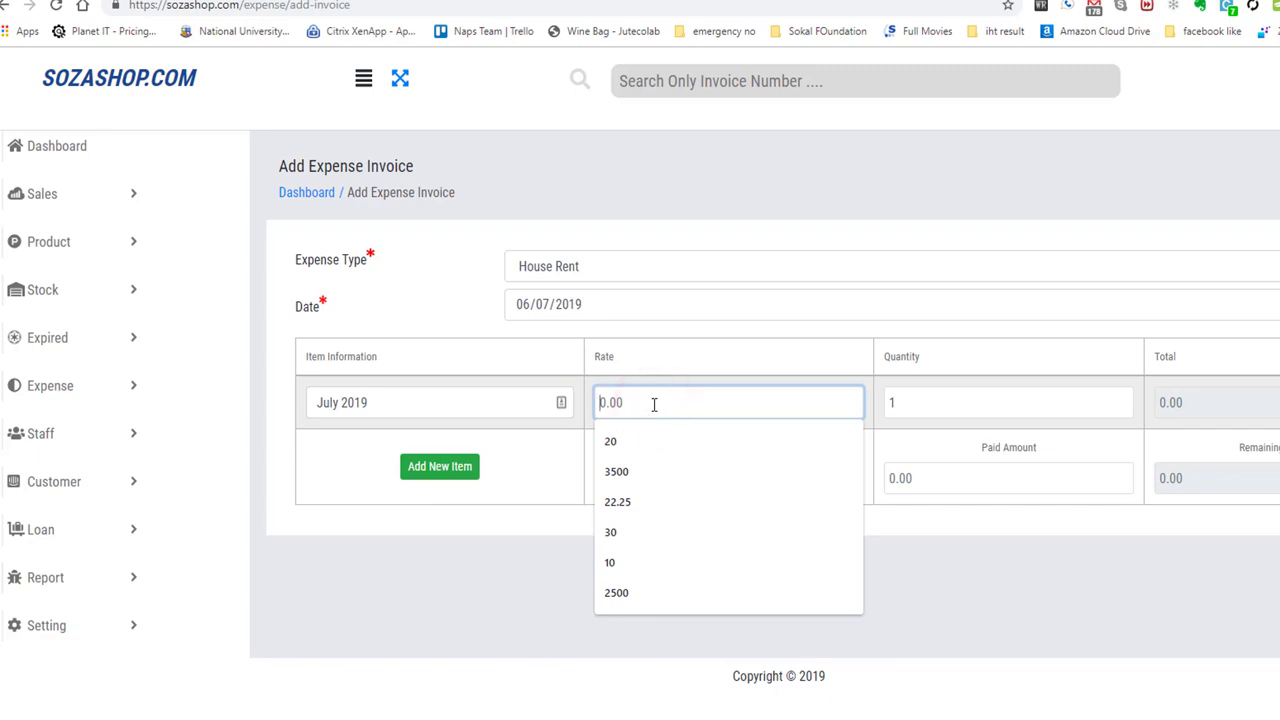
pyautogui.write('2')
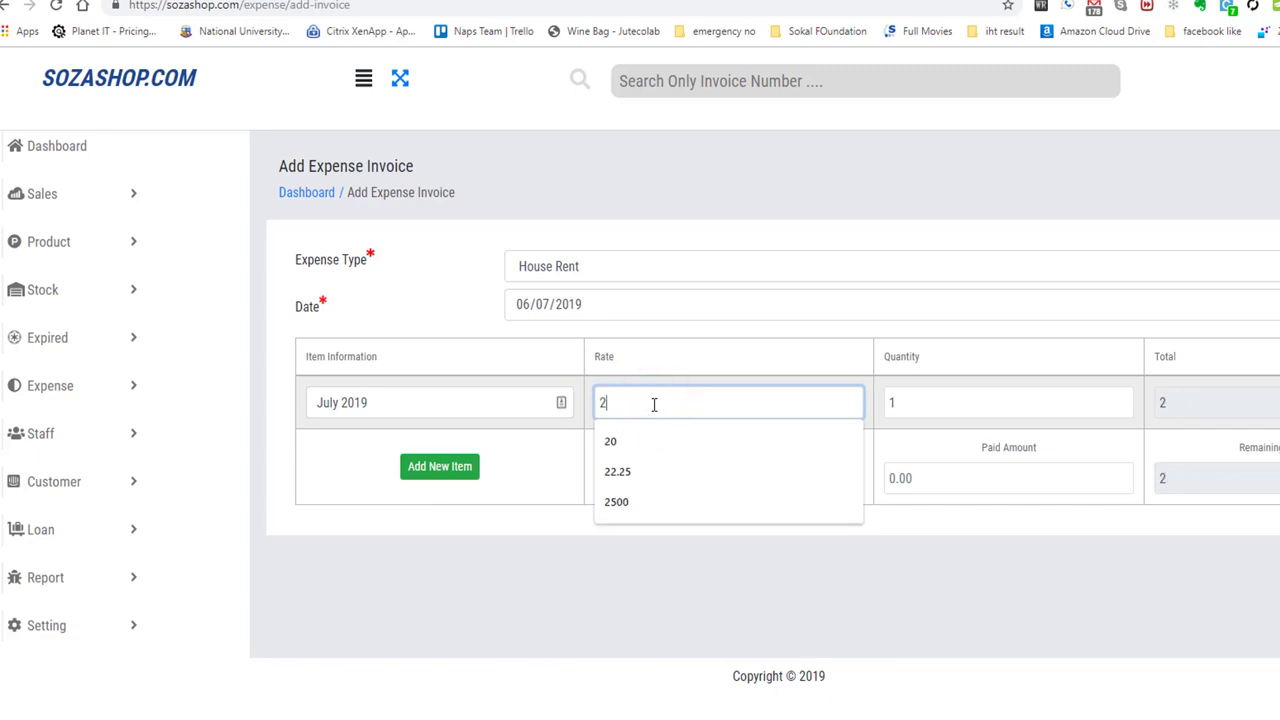
pyautogui.write('0000')
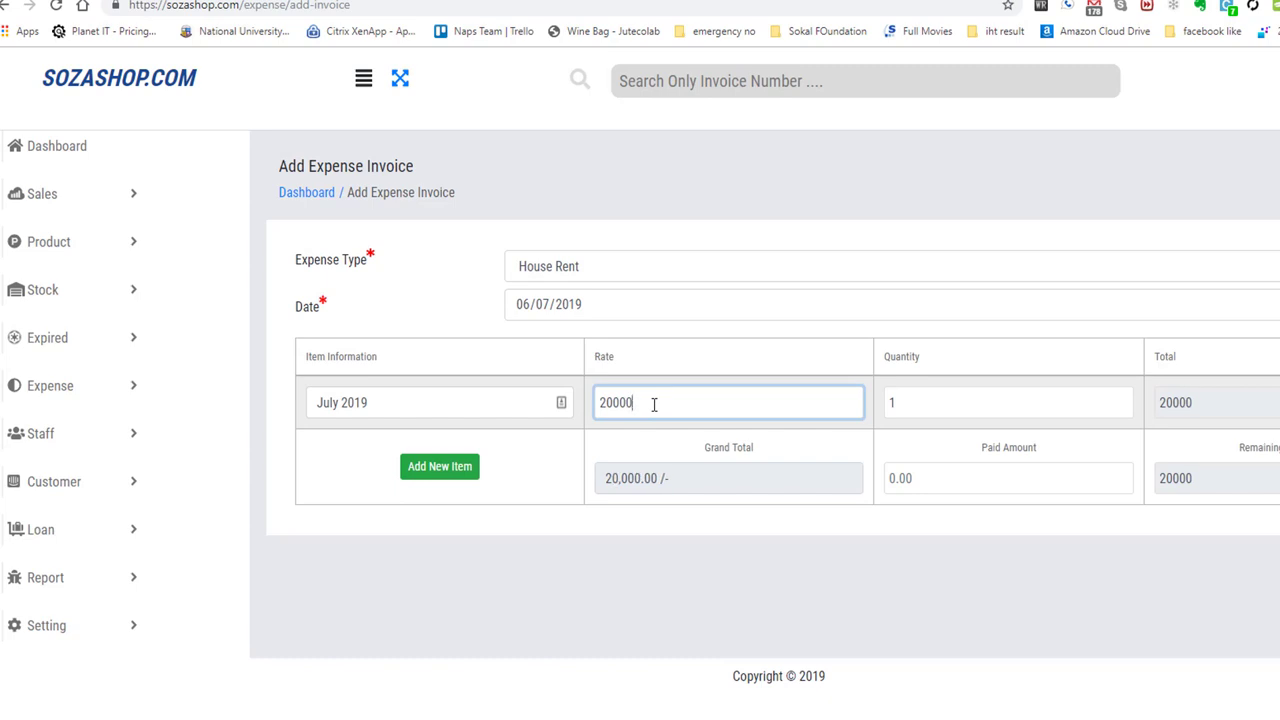
pyautogui.click(933, 416)
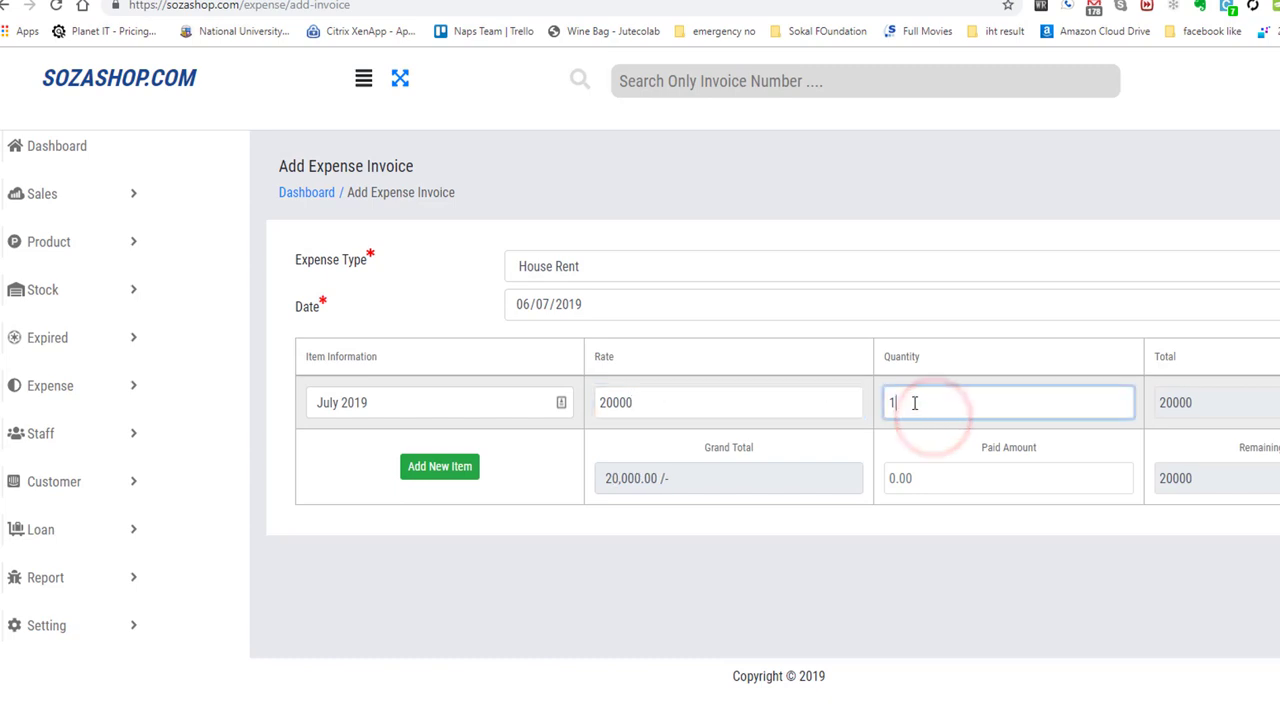
pyautogui.doubleClick(926, 356)
pyautogui.click(908, 411)
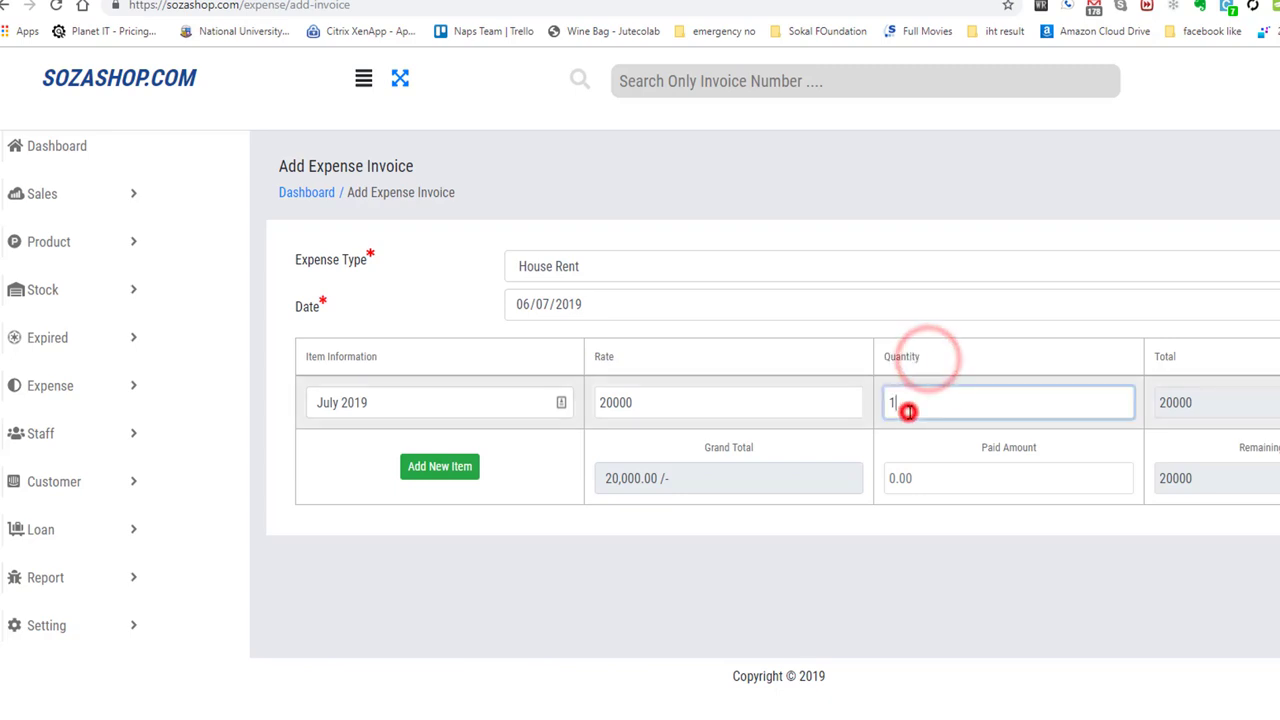
pyautogui.click(768, 545)
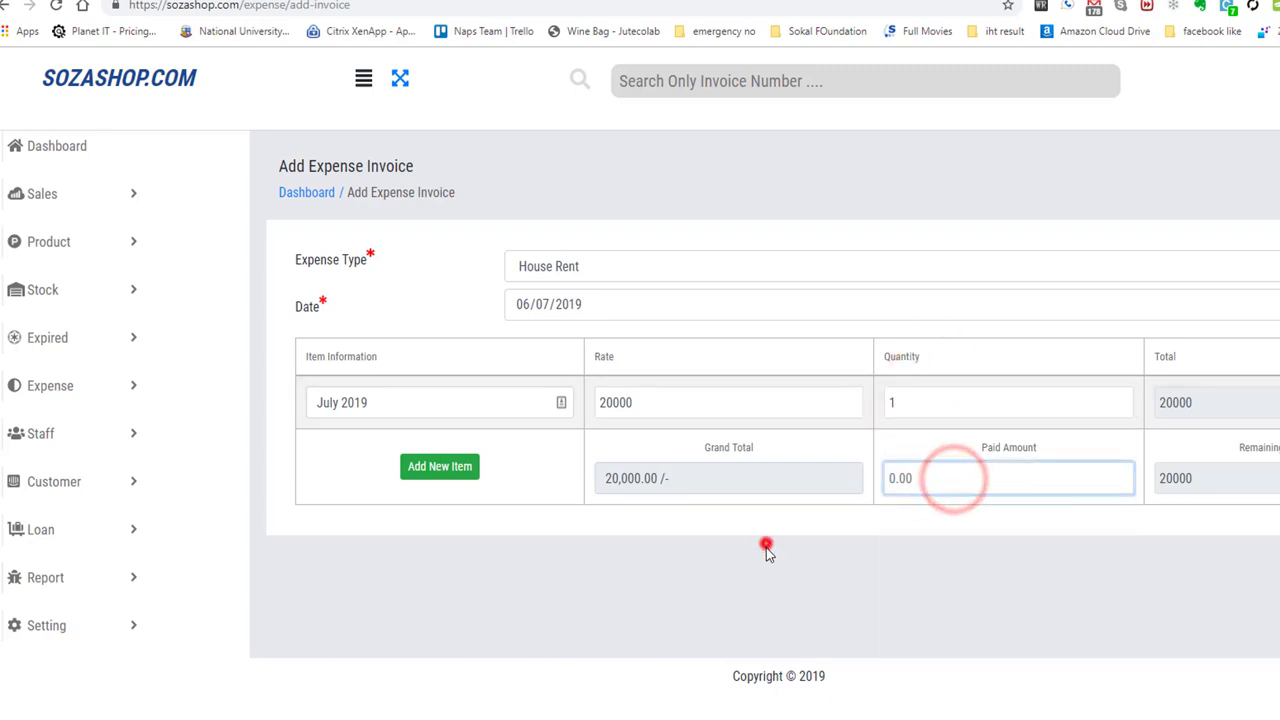
pyautogui.click(981, 481)
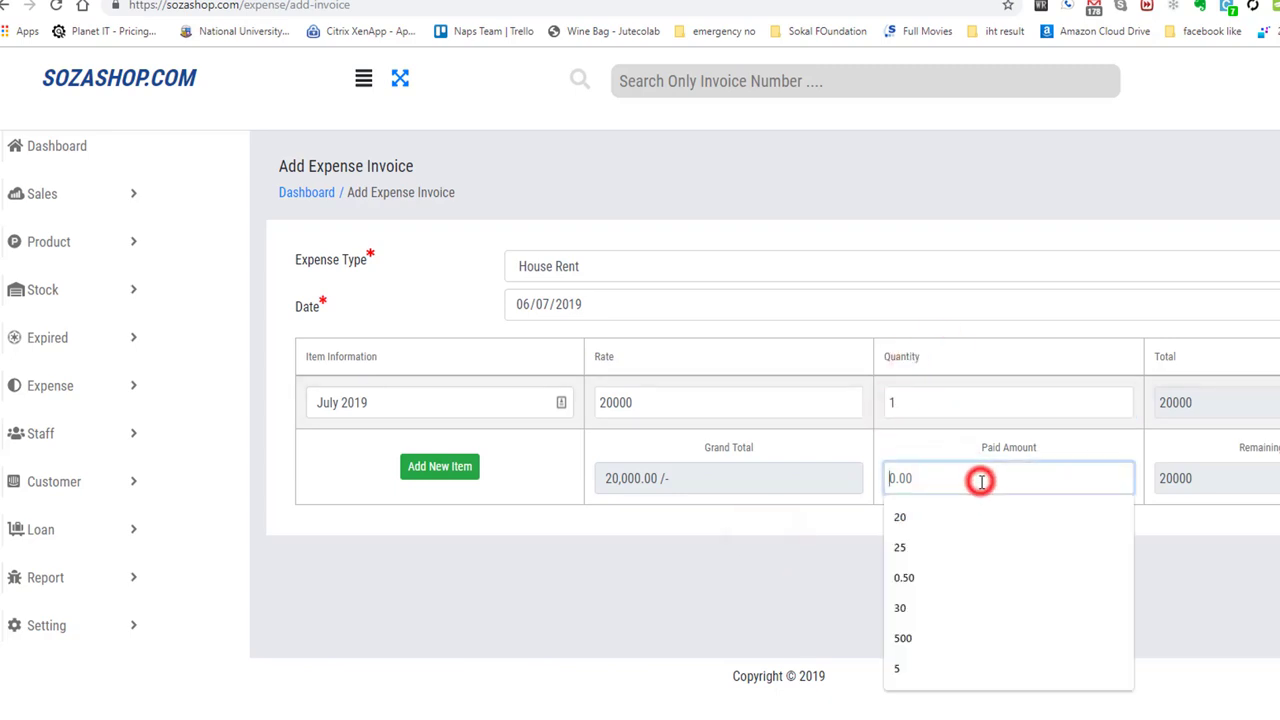
pyautogui.click(708, 549)
pyautogui.click(975, 482)
pyautogui.write('20000')
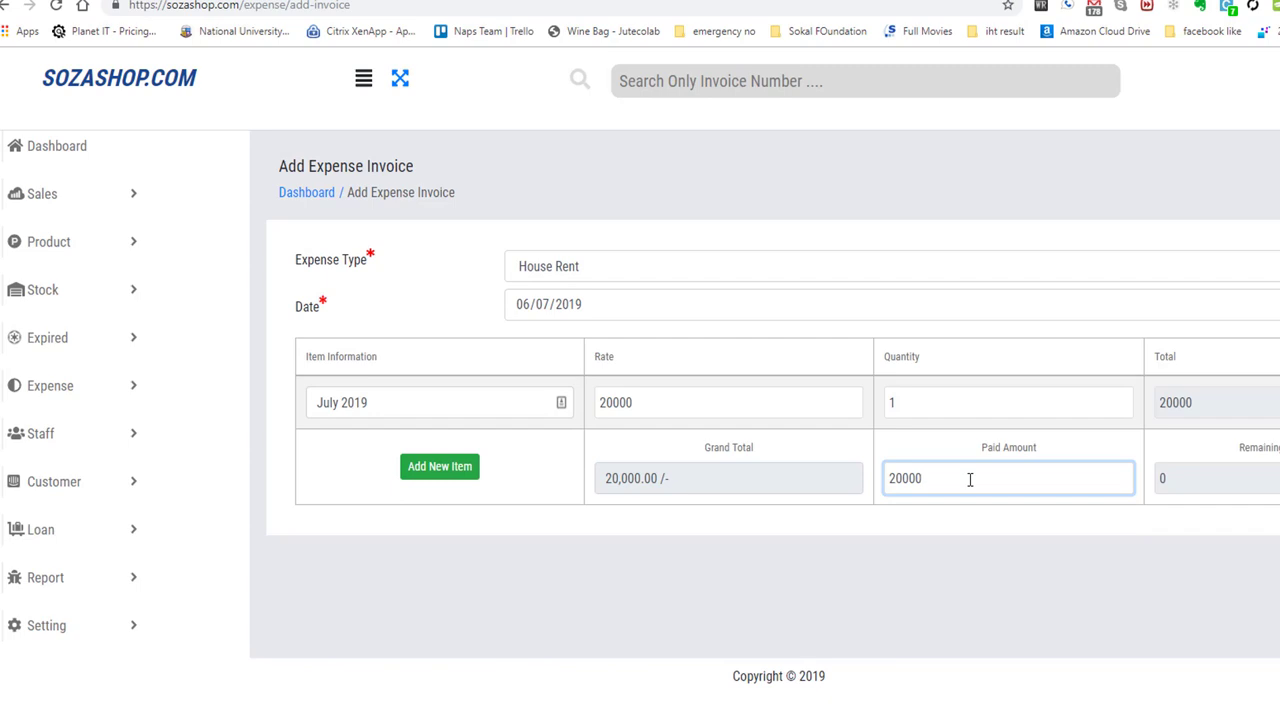
pyautogui.moveTo(1250, 453); pyautogui.dragTo(1207, 600)
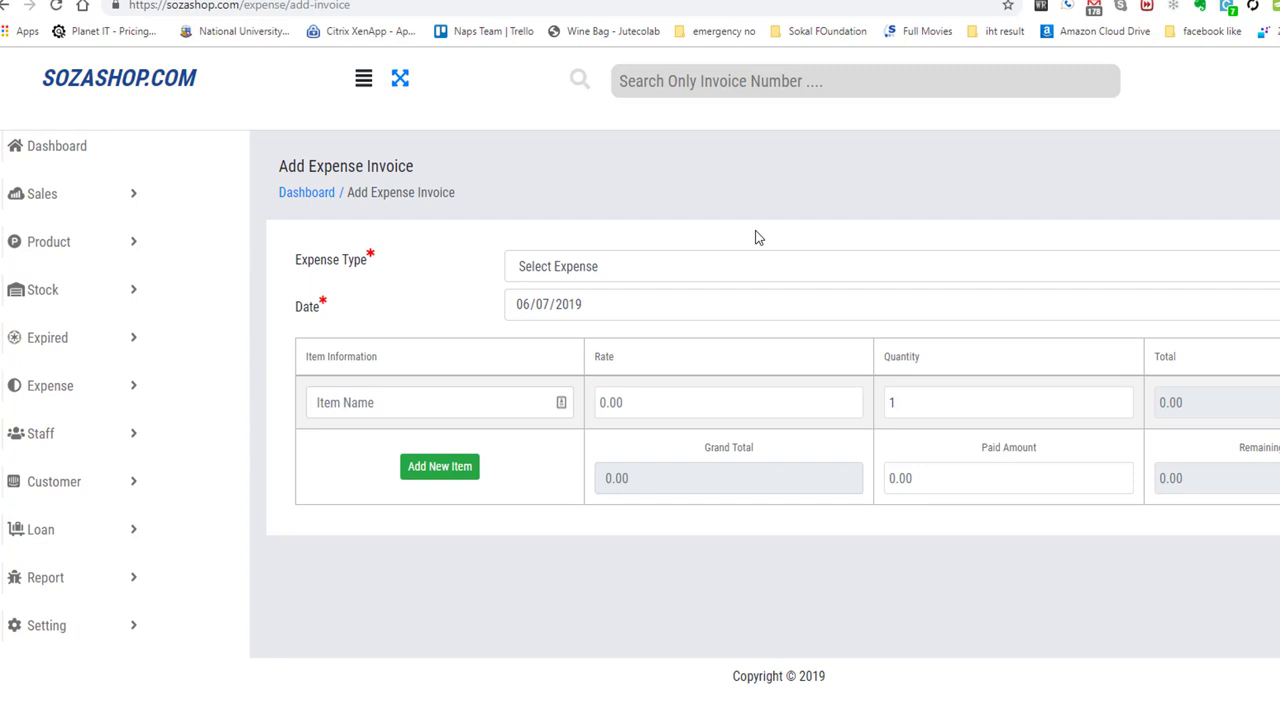
pyautogui.click(55, 386)
# Open the Expense Invoice List, view invoice 222200004's details, then cancel its deletion.
pyautogui.click(98, 506)
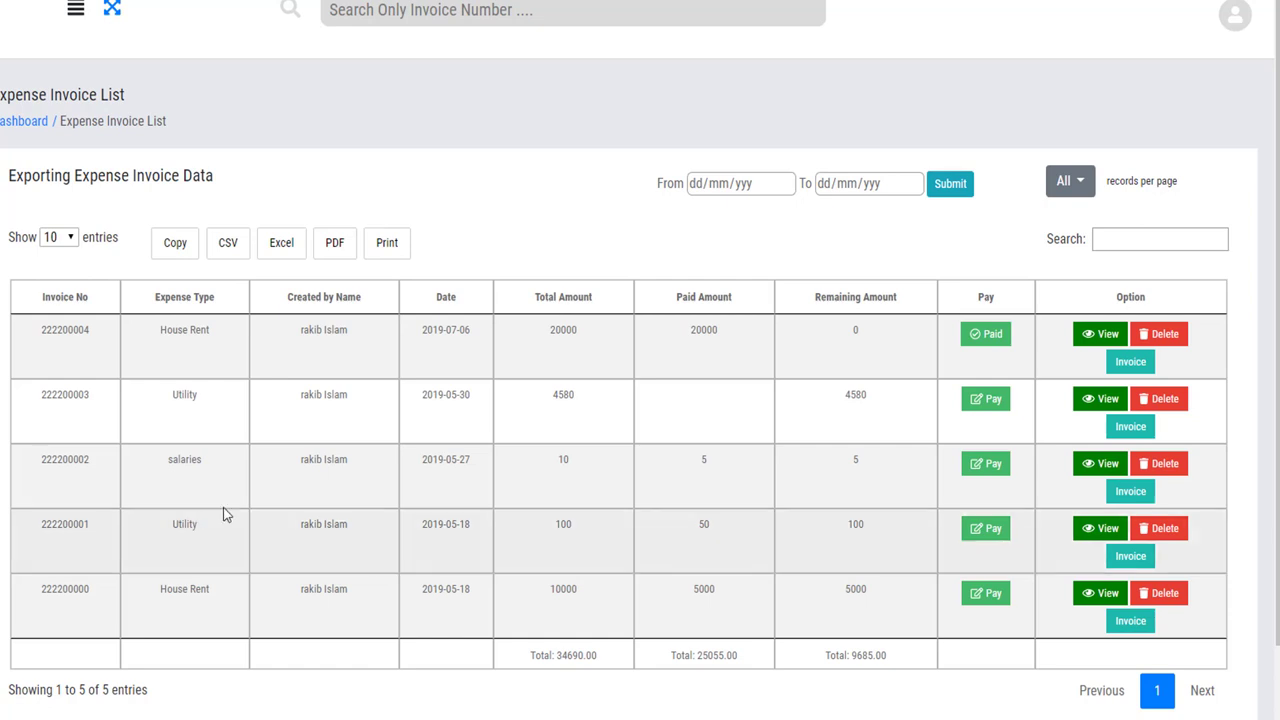
pyautogui.click(992, 336)
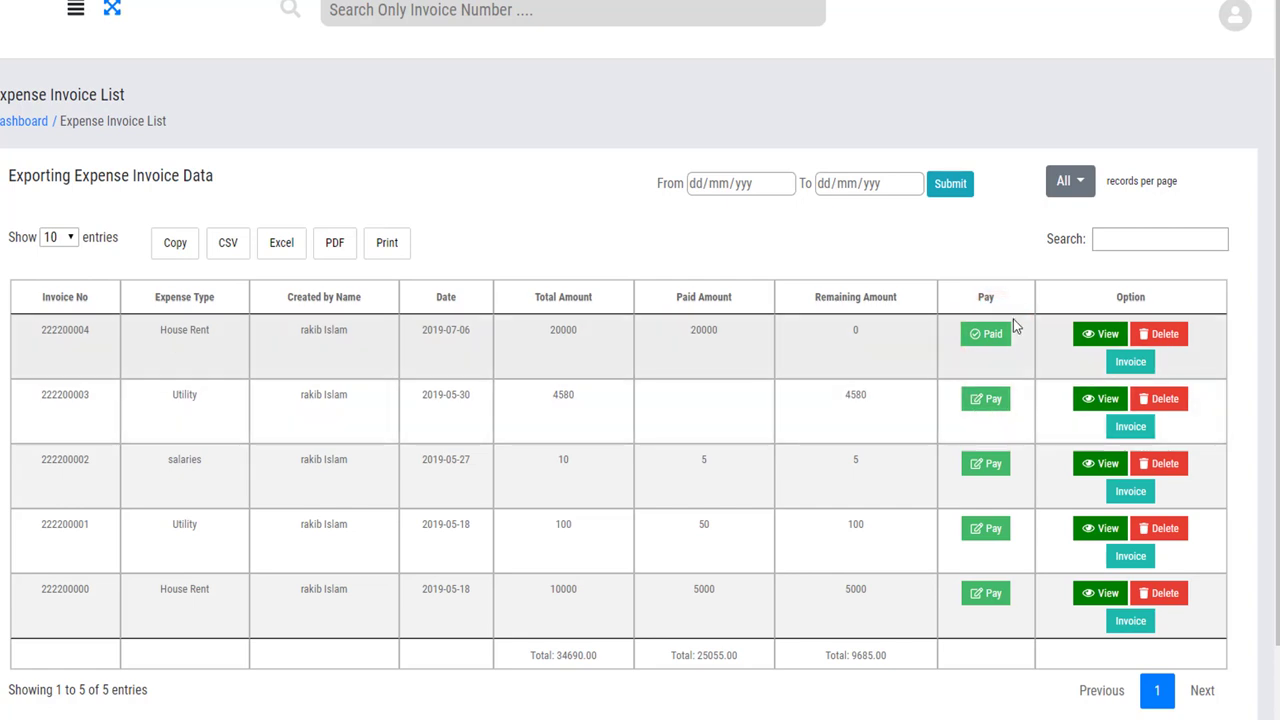
pyautogui.click(1100, 334)
pyautogui.moveTo(466, 236); pyautogui.dragTo(370, 135)
pyautogui.click(675, 24)
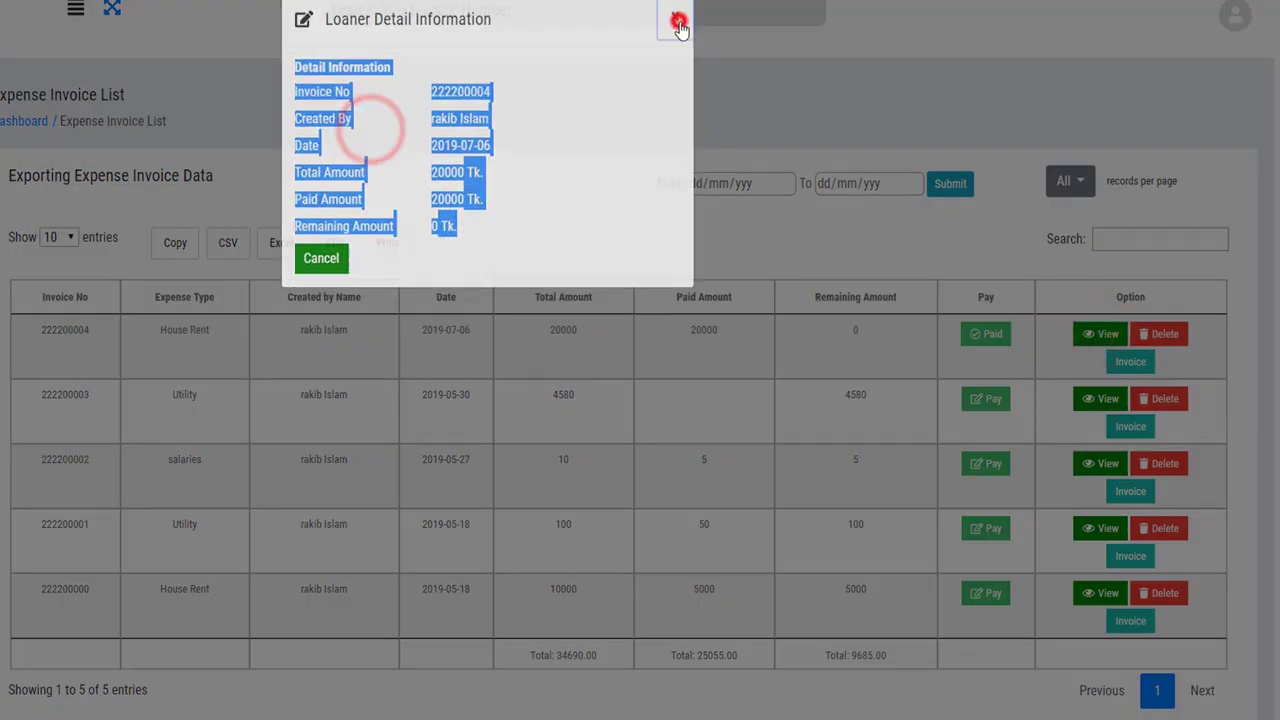
pyautogui.click(1174, 340)
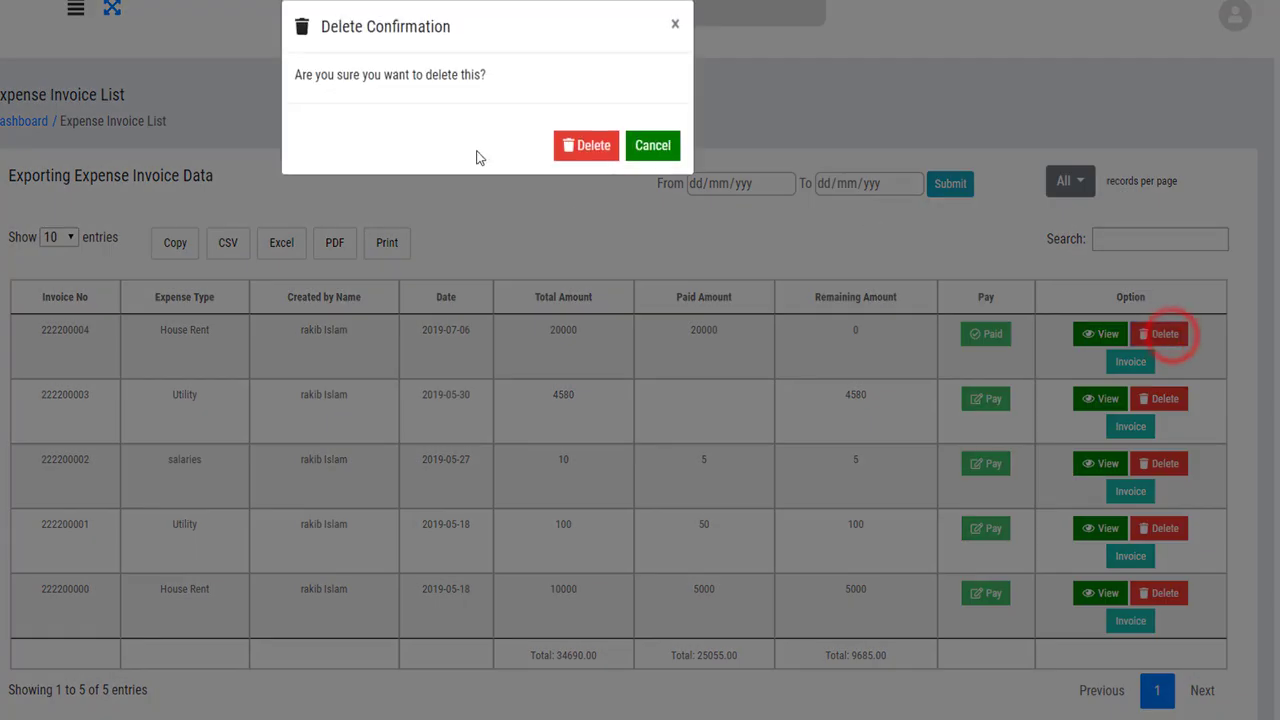
pyautogui.click(658, 142)
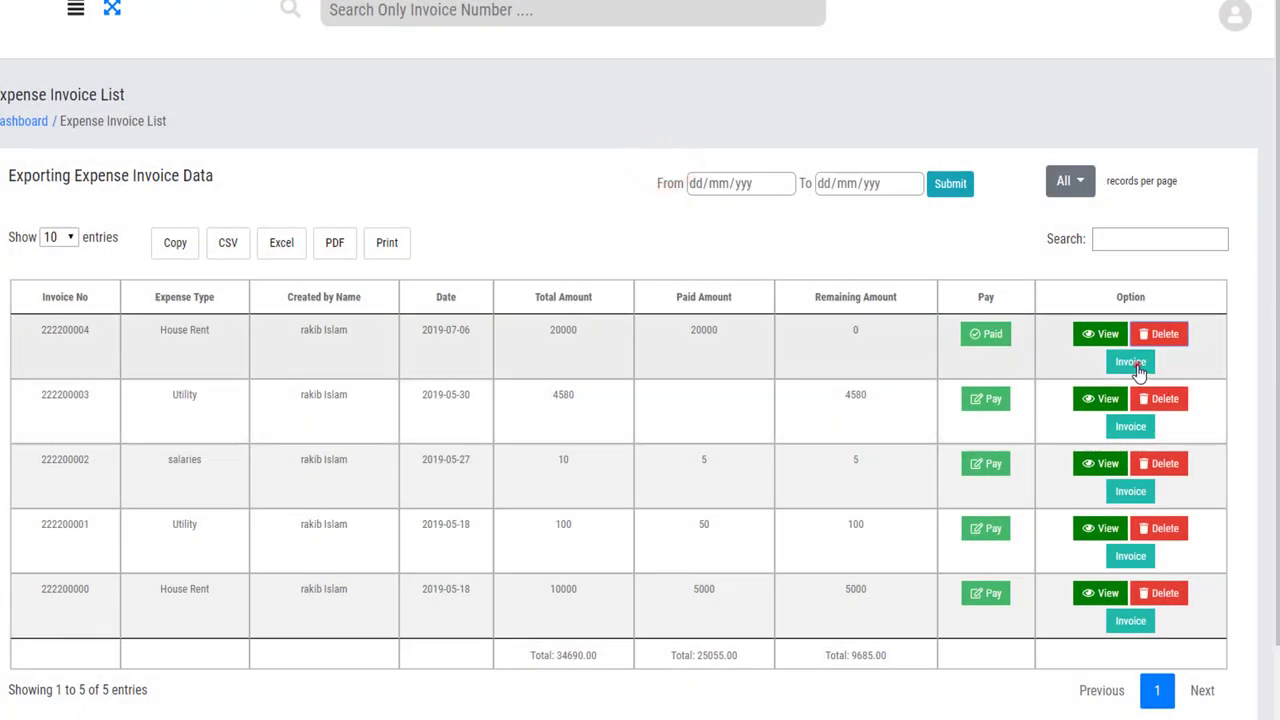
pyautogui.click(1136, 364)
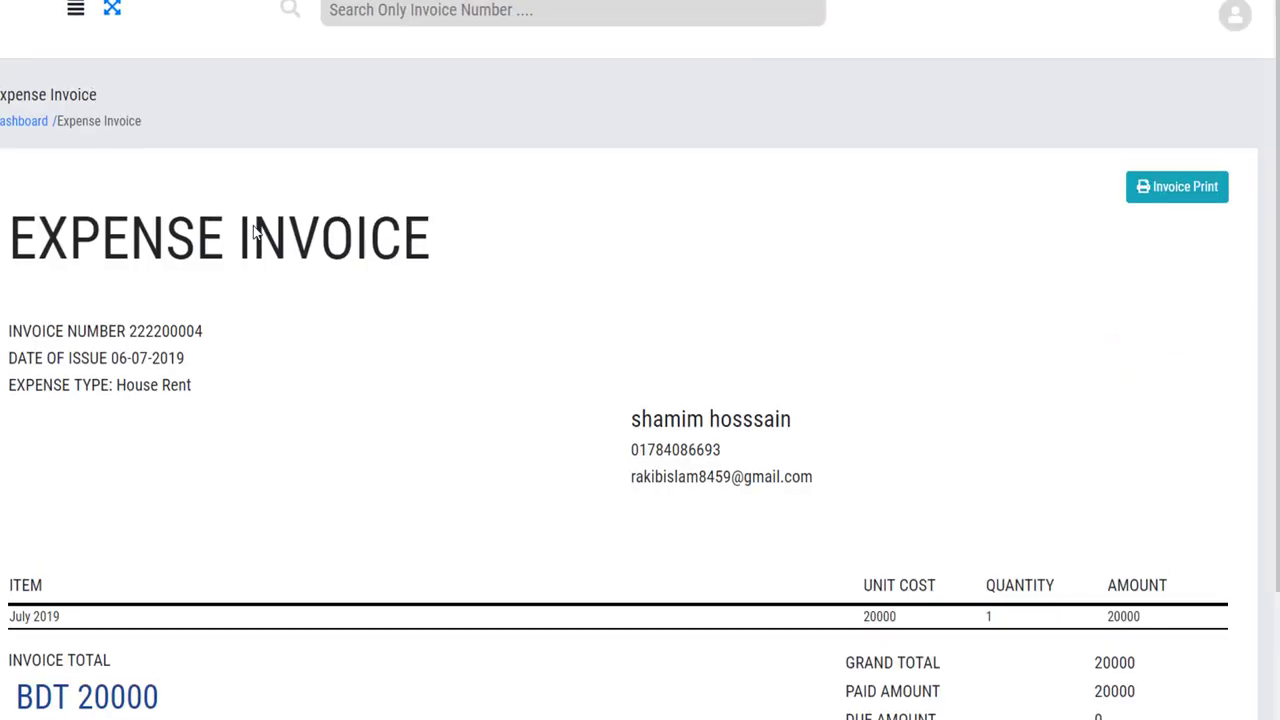
pyautogui.scroll(-2, 333, 425)
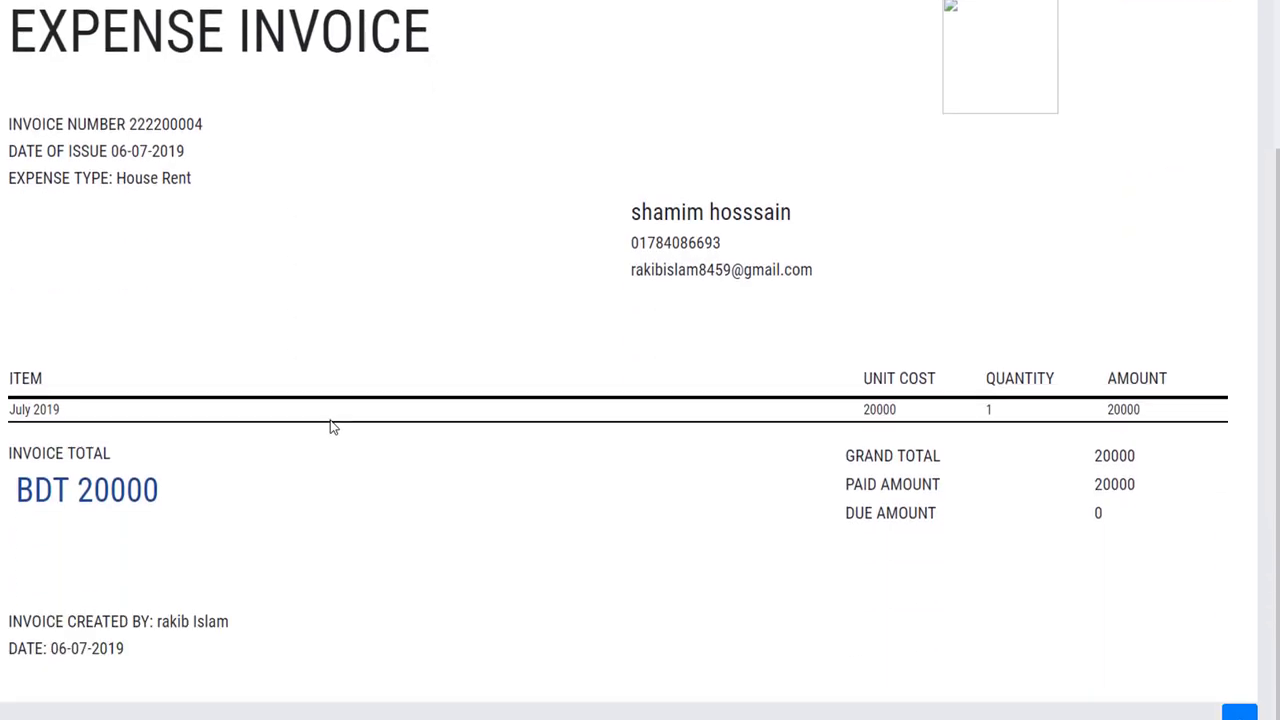
pyautogui.scroll(2, 86, 428)
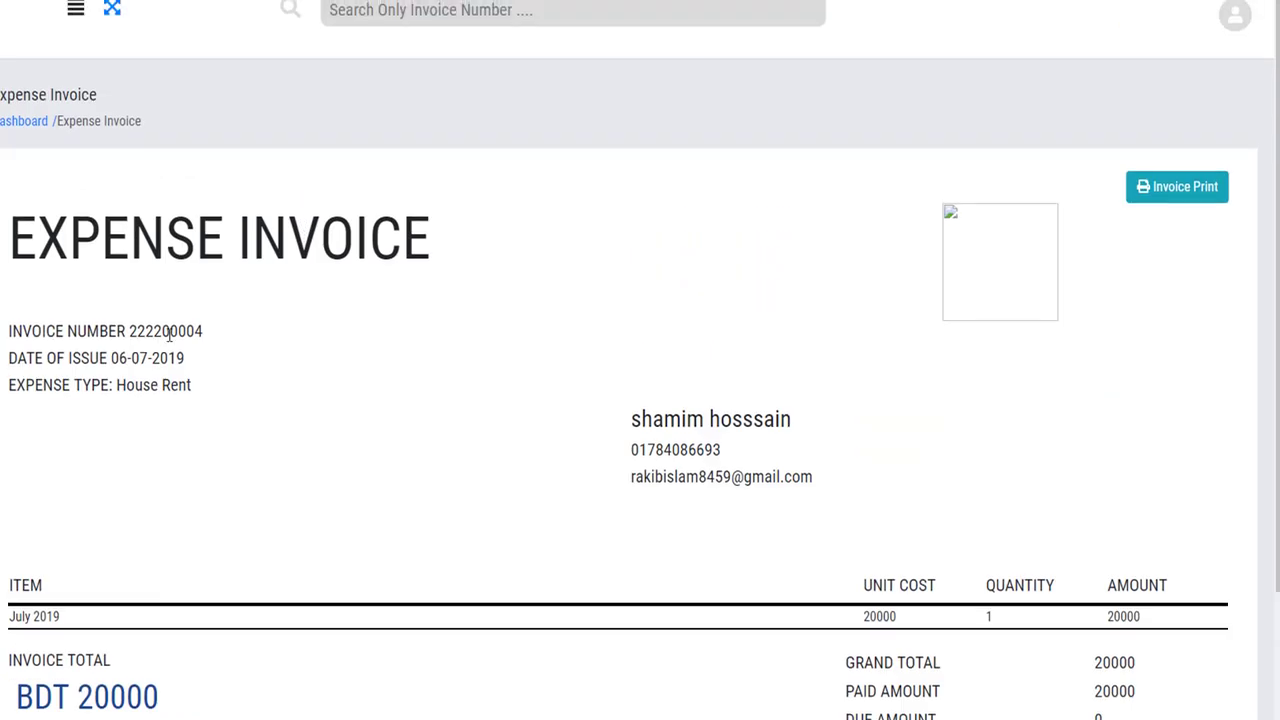
pyautogui.moveTo(205, 331); pyautogui.dragTo(223, 406)
pyautogui.click(222, 401)
pyautogui.scroll(-2, 222, 401)
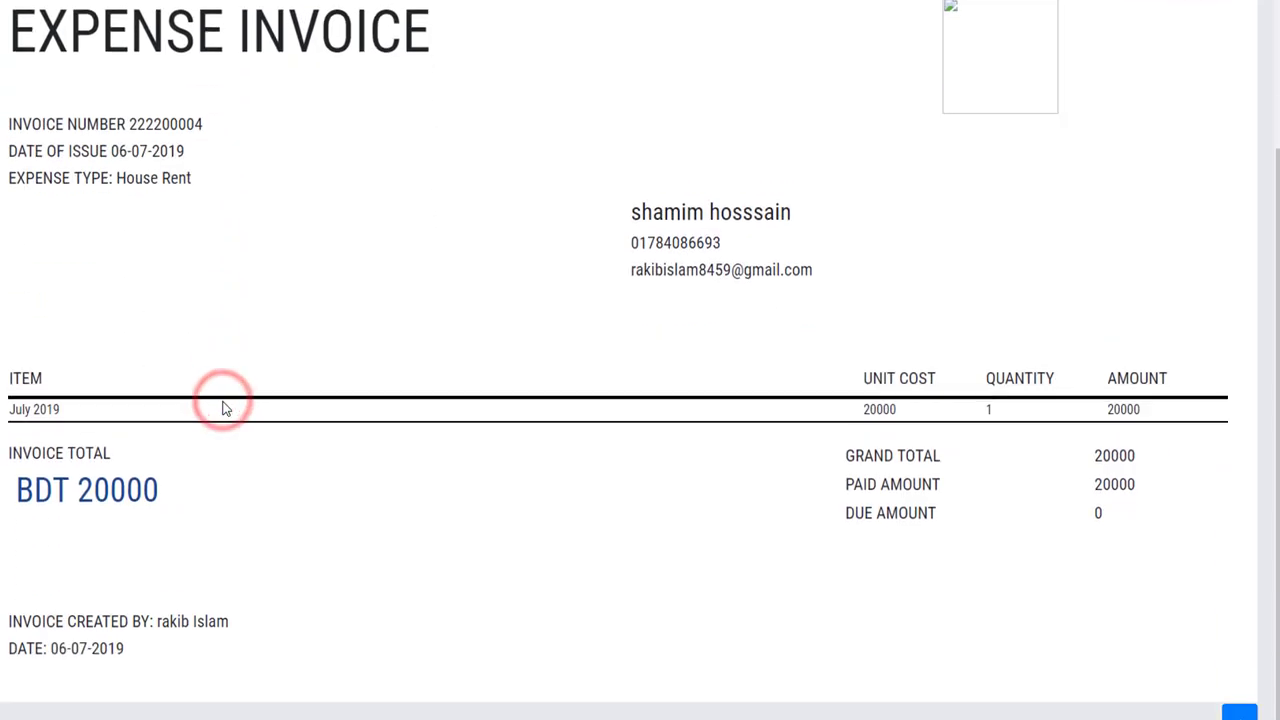
pyautogui.moveTo(883, 376); pyautogui.dragTo(1114, 535)
pyautogui.click(870, 456)
pyautogui.click(914, 513)
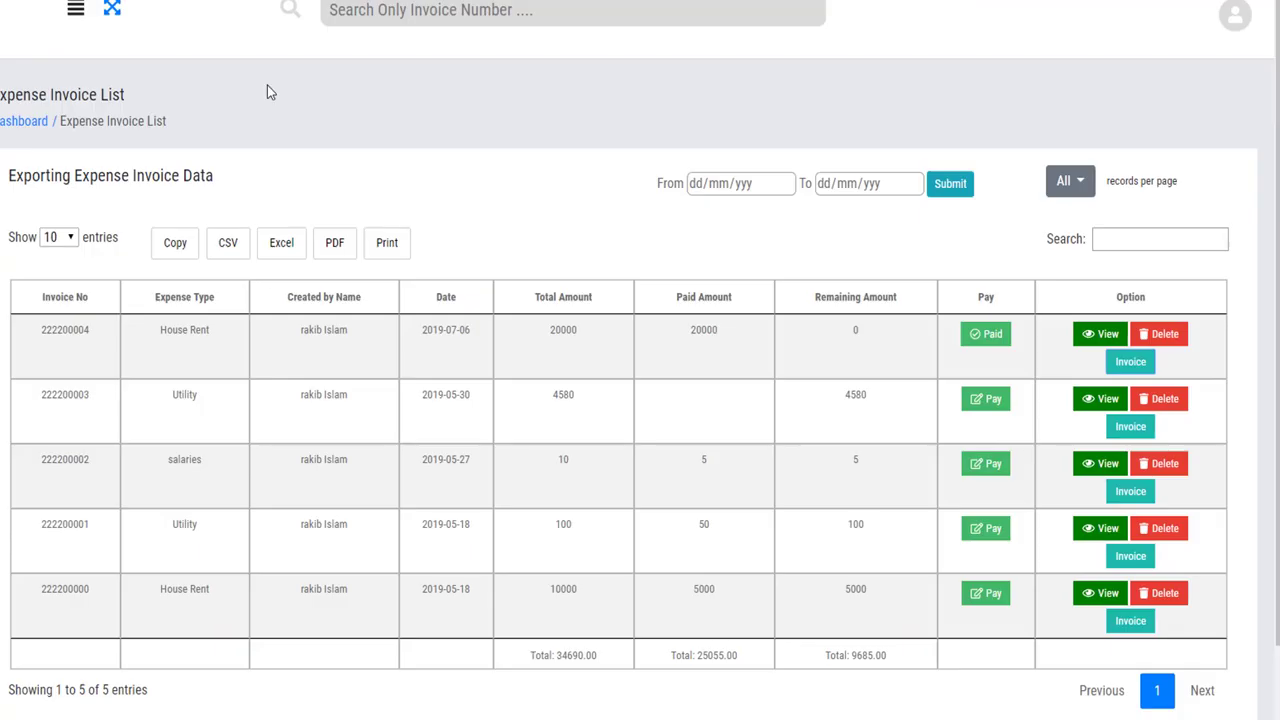
# Review the Utility invoice: 4580 total, nothing paid, 4580 remaining.
pyautogui.scroll(-1, 583, 369)
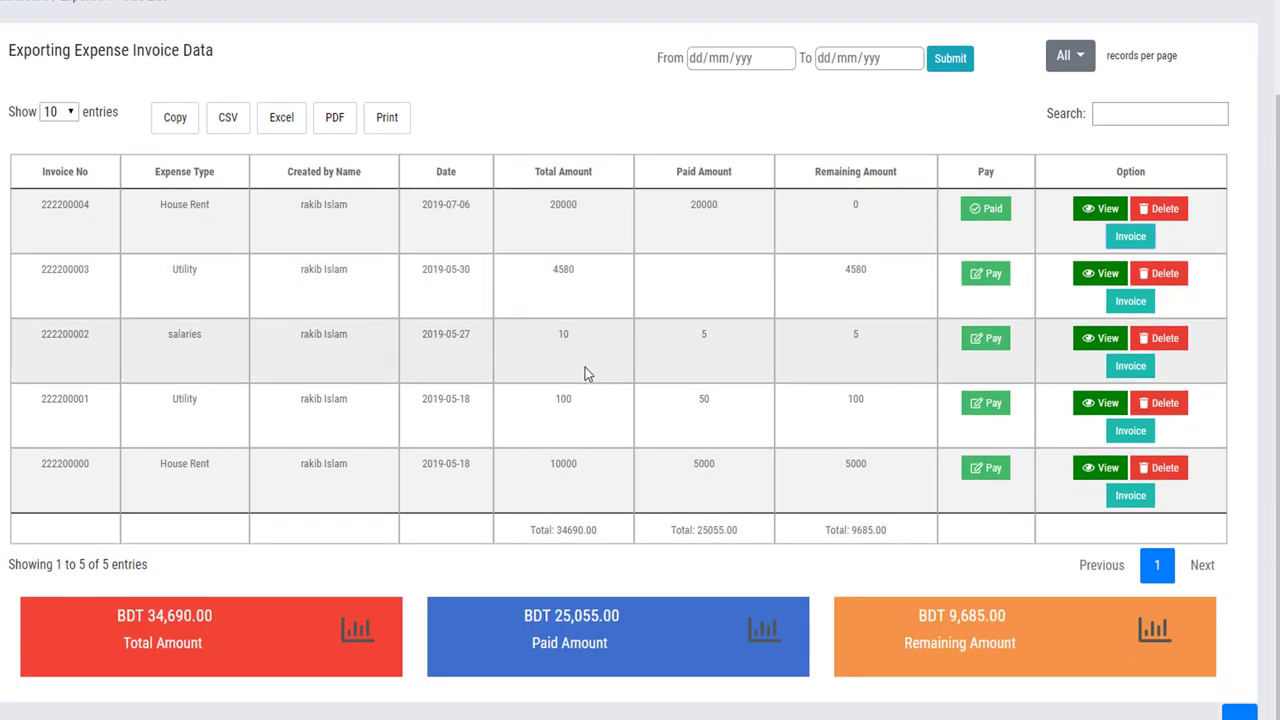
pyautogui.moveTo(40, 206); pyautogui.dragTo(911, 214)
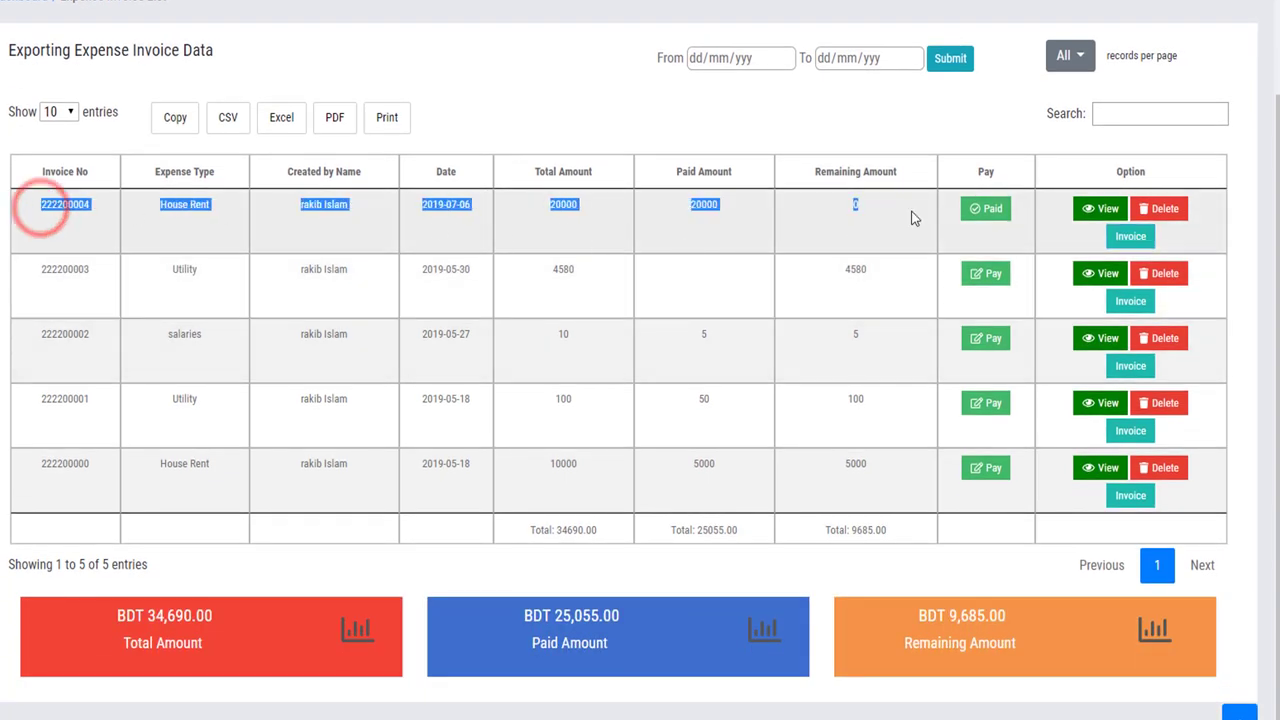
pyautogui.click(853, 207)
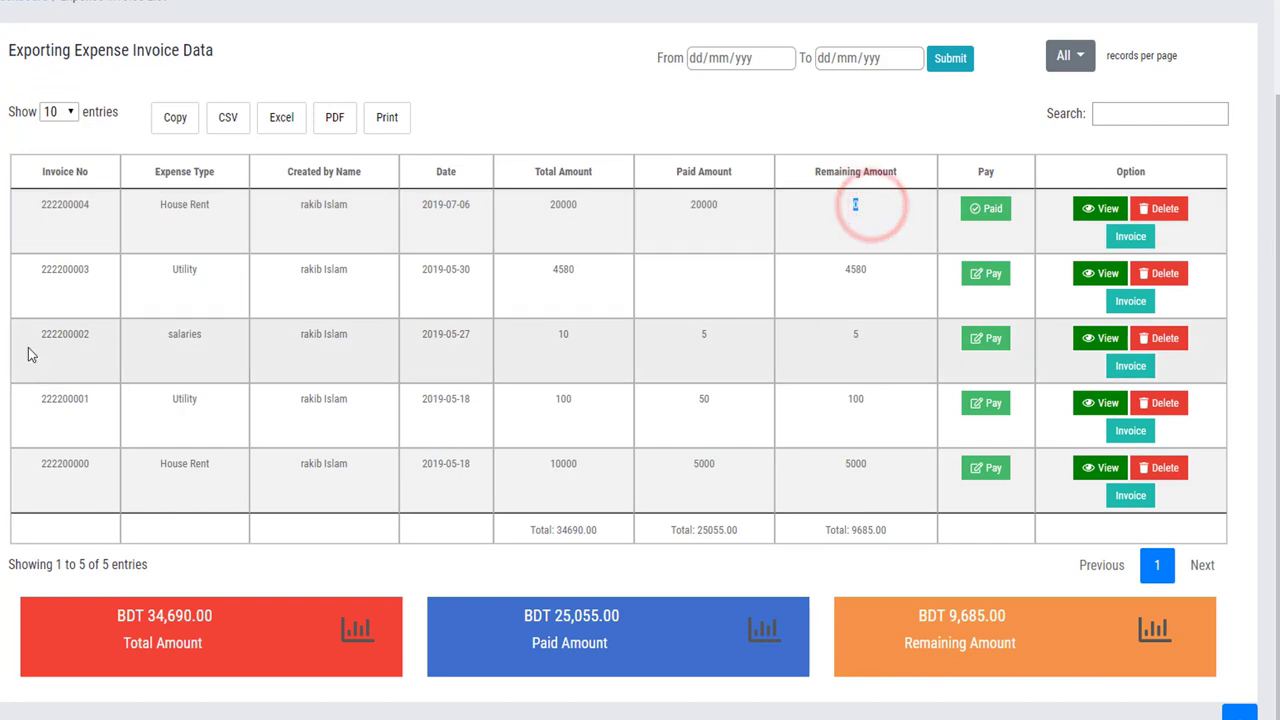
pyautogui.doubleClick(203, 270)
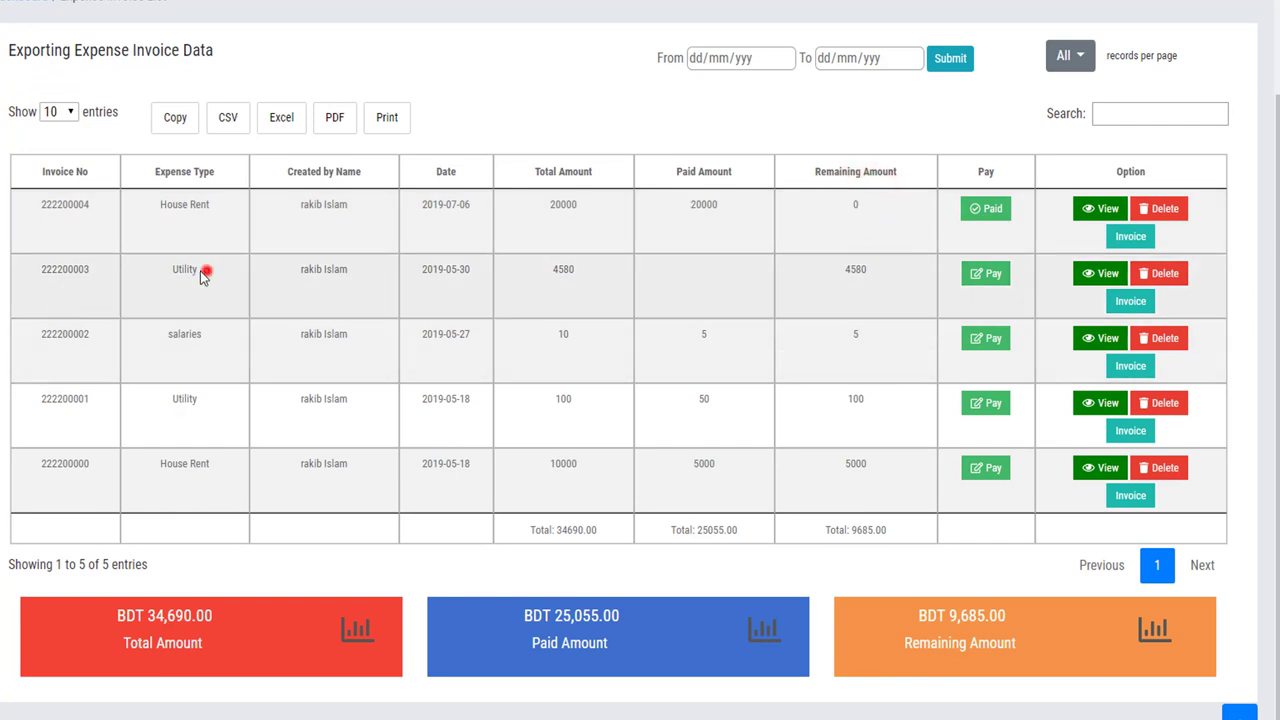
pyautogui.doubleClick(575, 272)
pyautogui.click(567, 272)
pyautogui.doubleClick(567, 272)
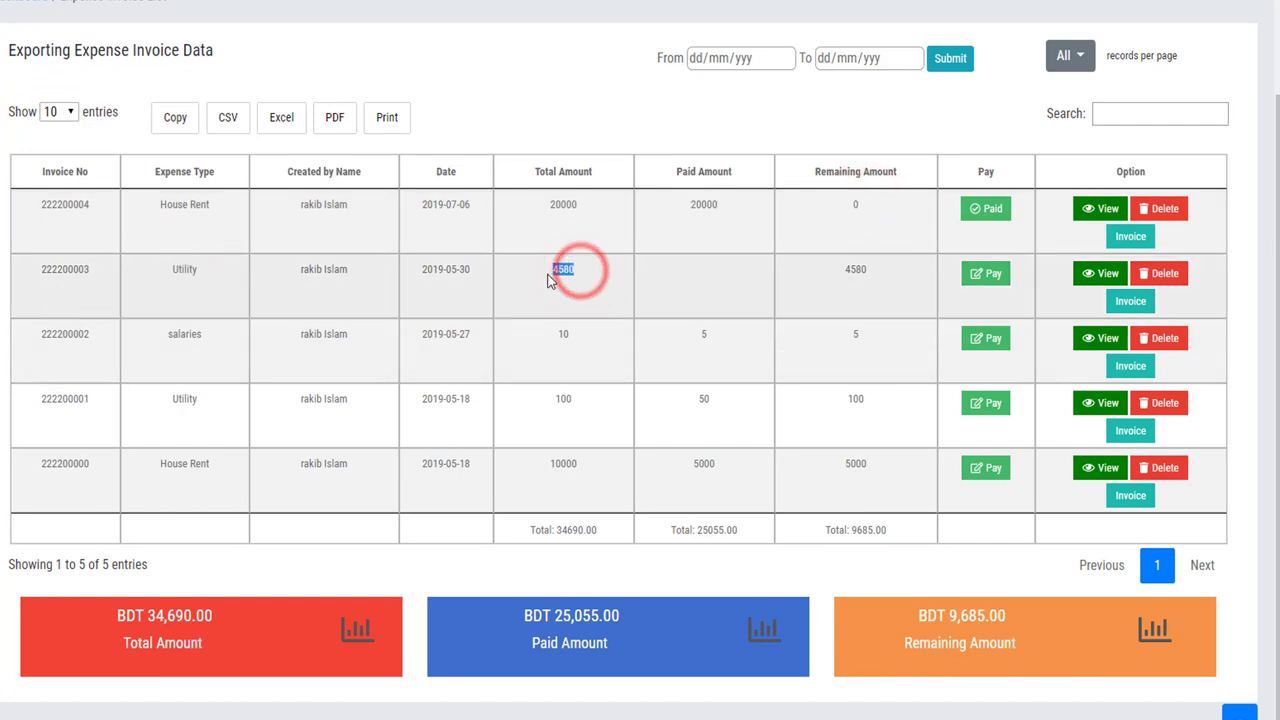
pyautogui.click(713, 293)
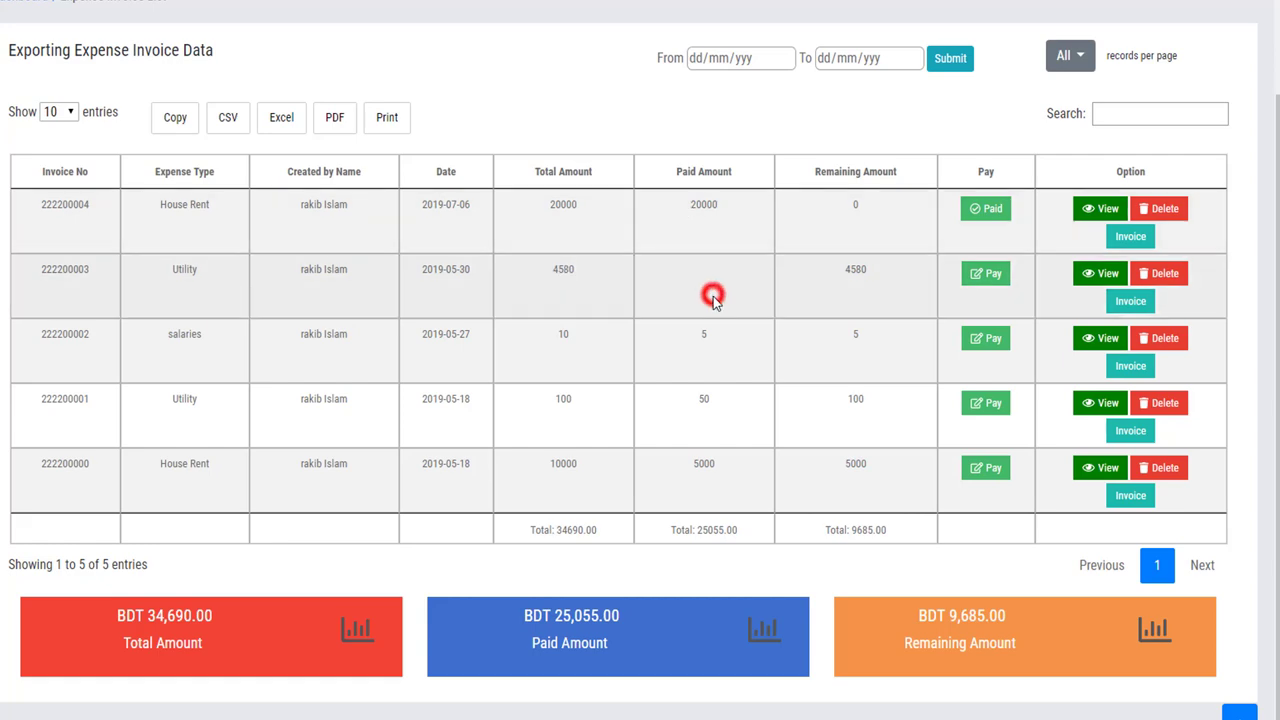
pyautogui.doubleClick(880, 272)
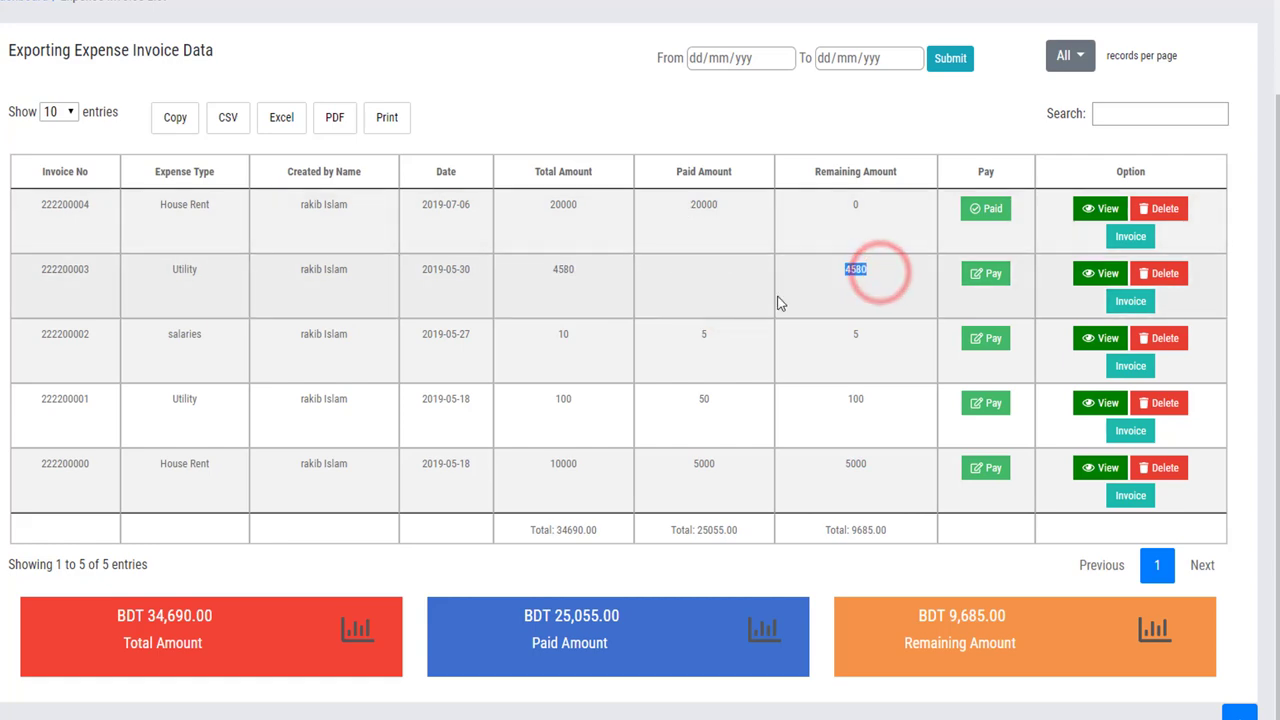
# Pay the full 4580 on the Utility invoice and update it.
pyautogui.click(1000, 280)
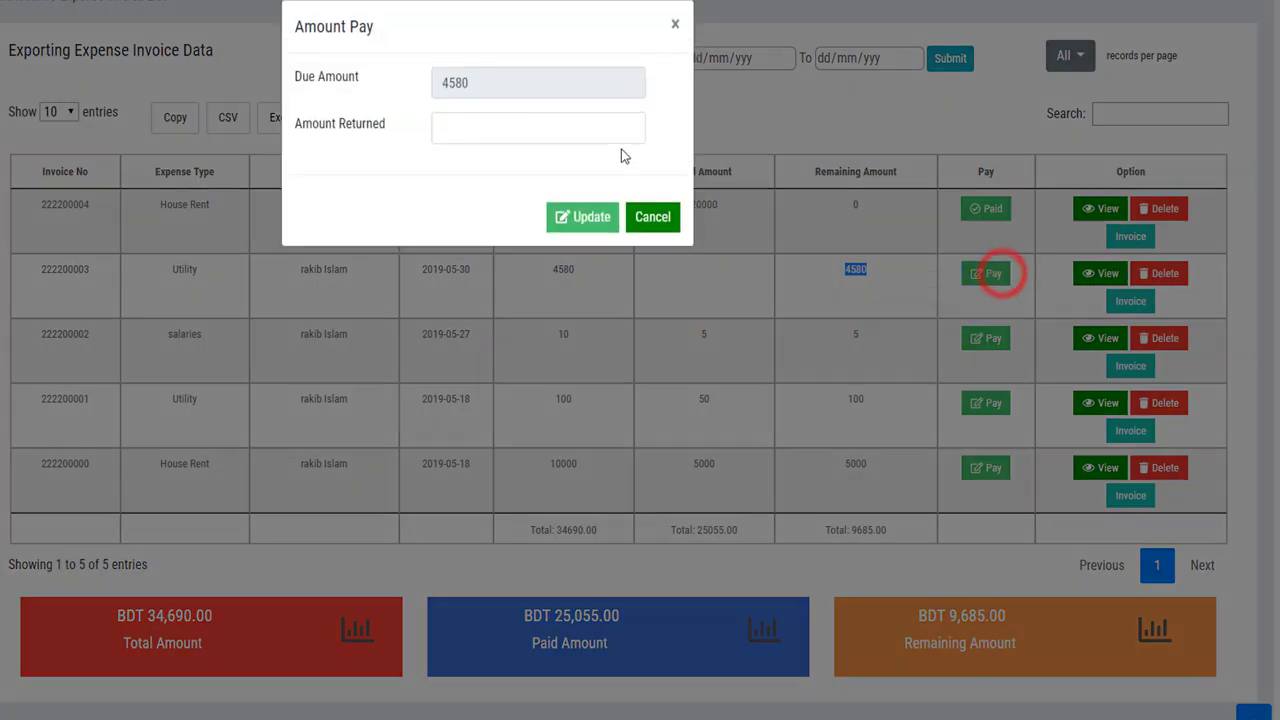
pyautogui.click(526, 124)
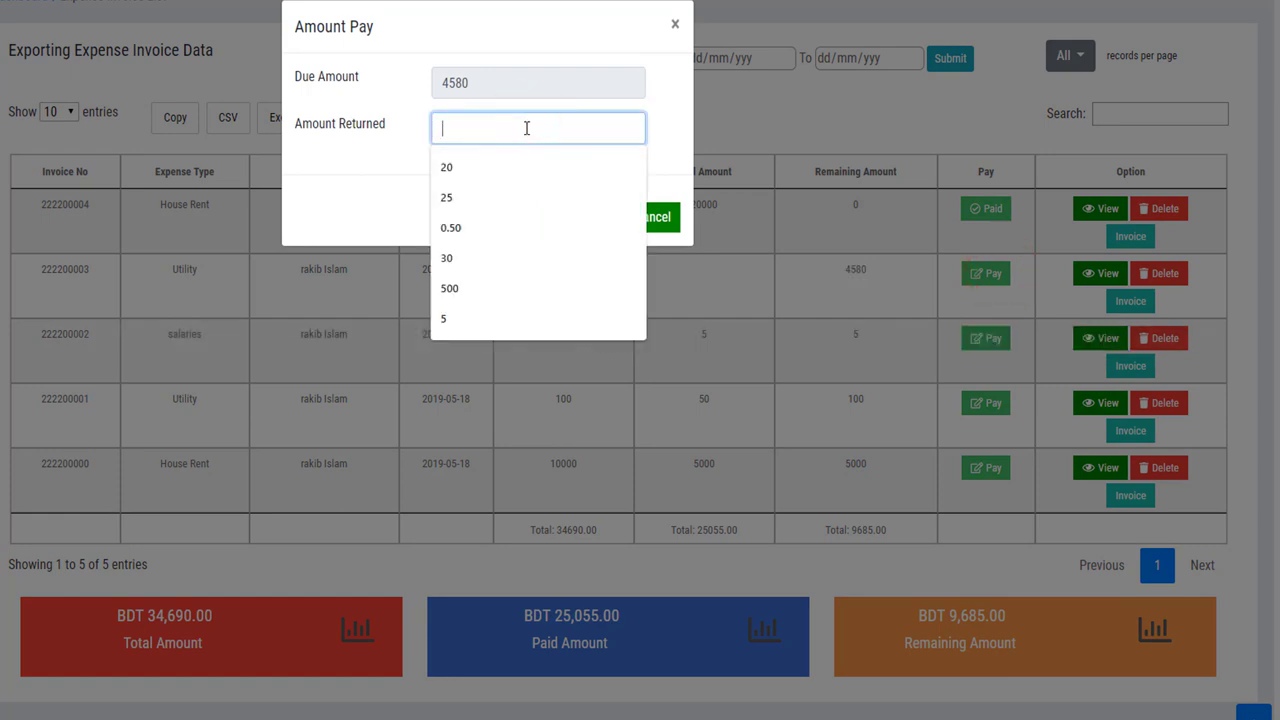
pyautogui.write('458')
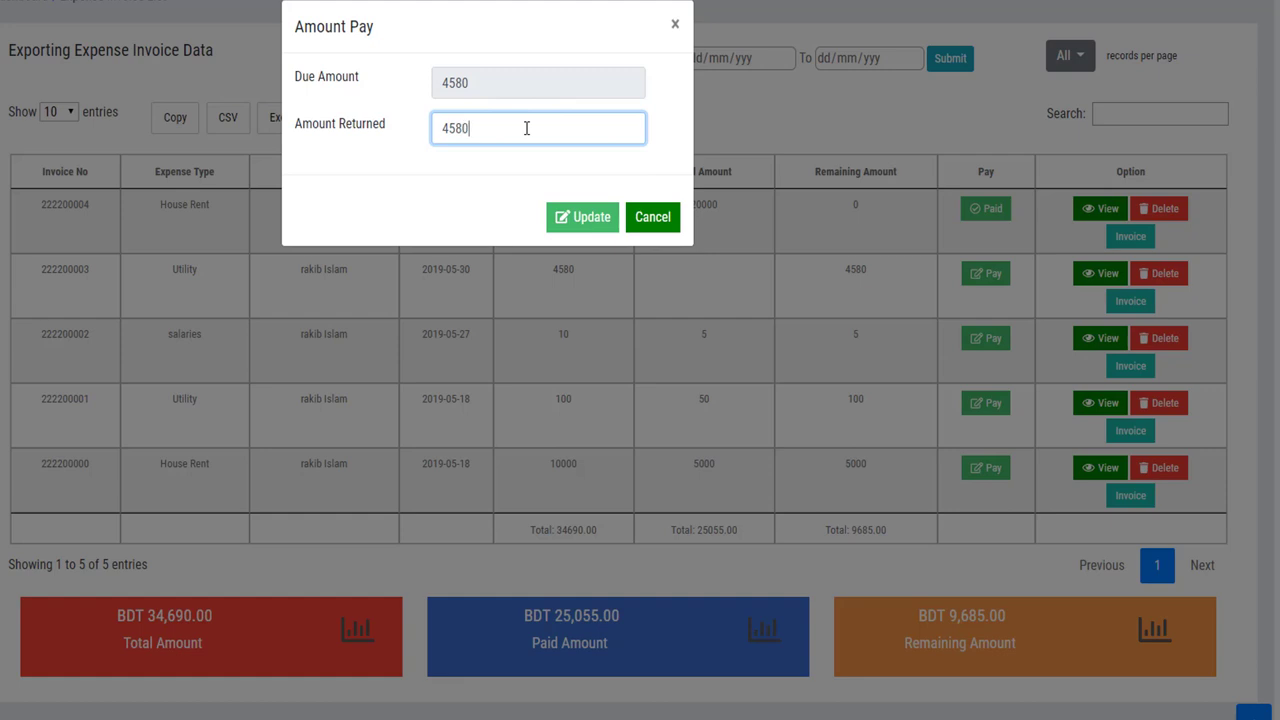
pyautogui.write('0')
pyautogui.press('BackSpace')
pyautogui.write('1')
pyautogui.click(488, 131)
pyautogui.press('BackSpace')
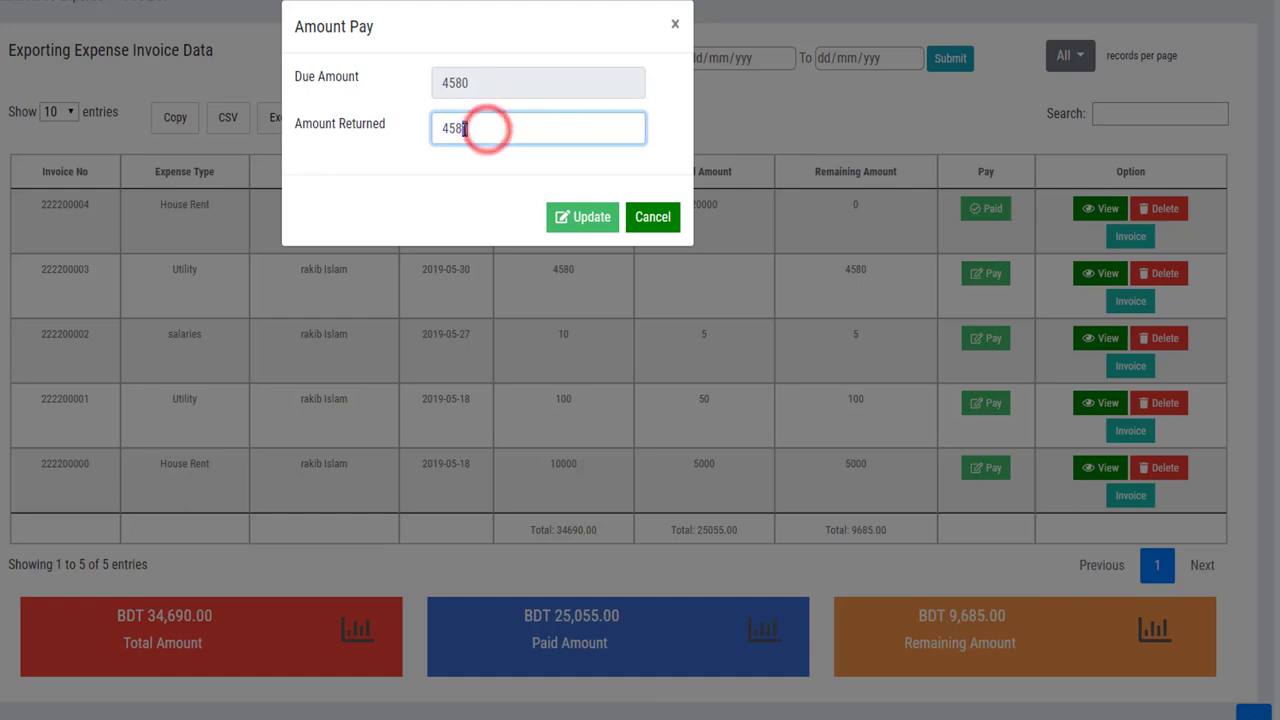
pyautogui.write('0')
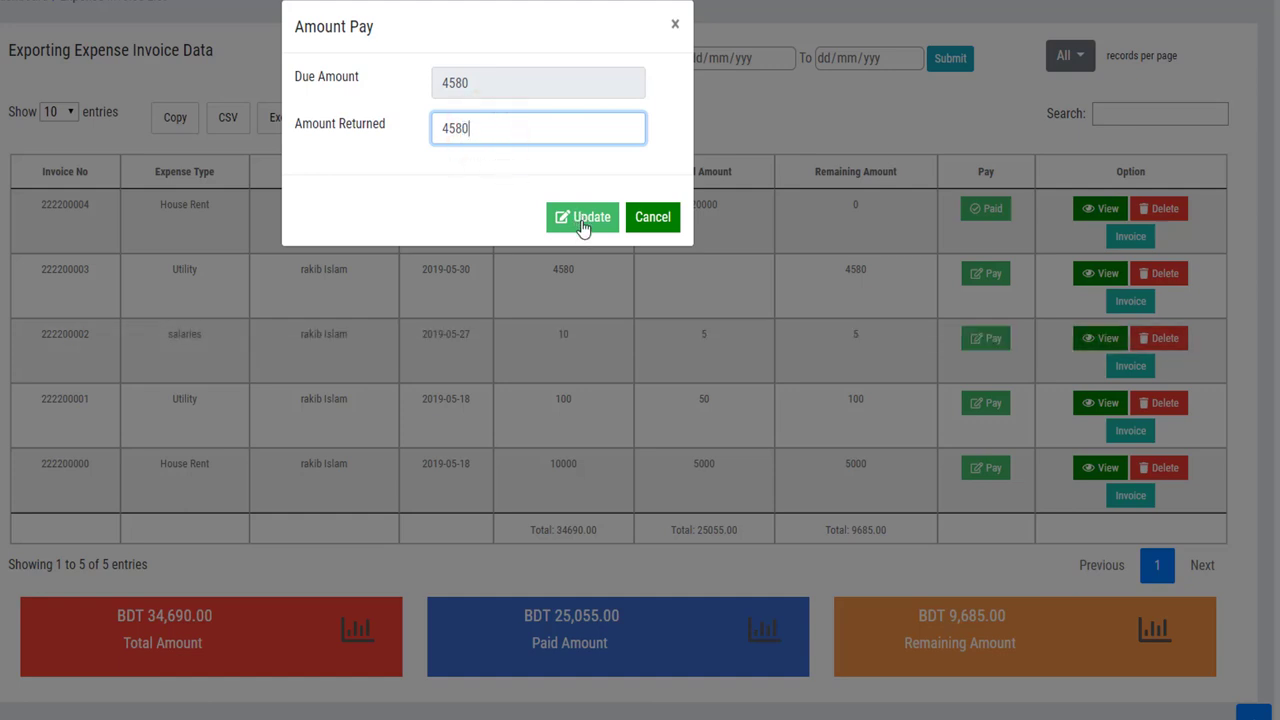
pyautogui.click(583, 224)
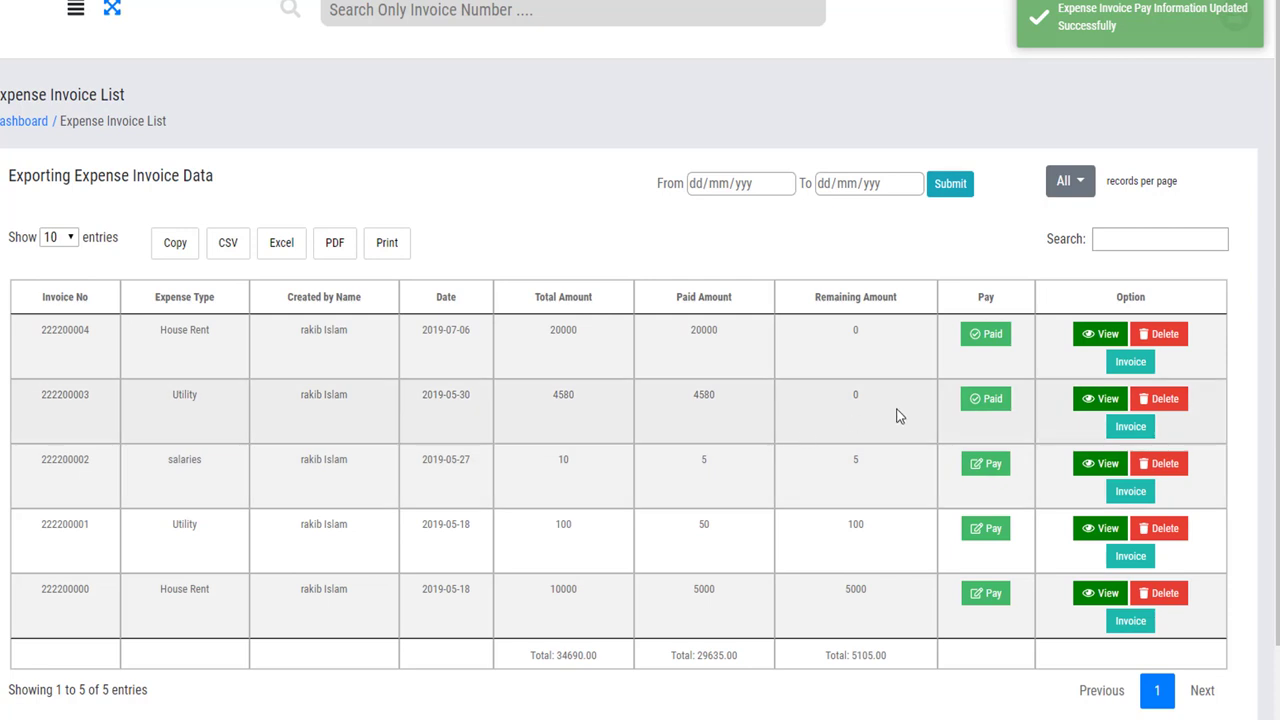
pyautogui.moveTo(586, 393); pyautogui.dragTo(553, 394)
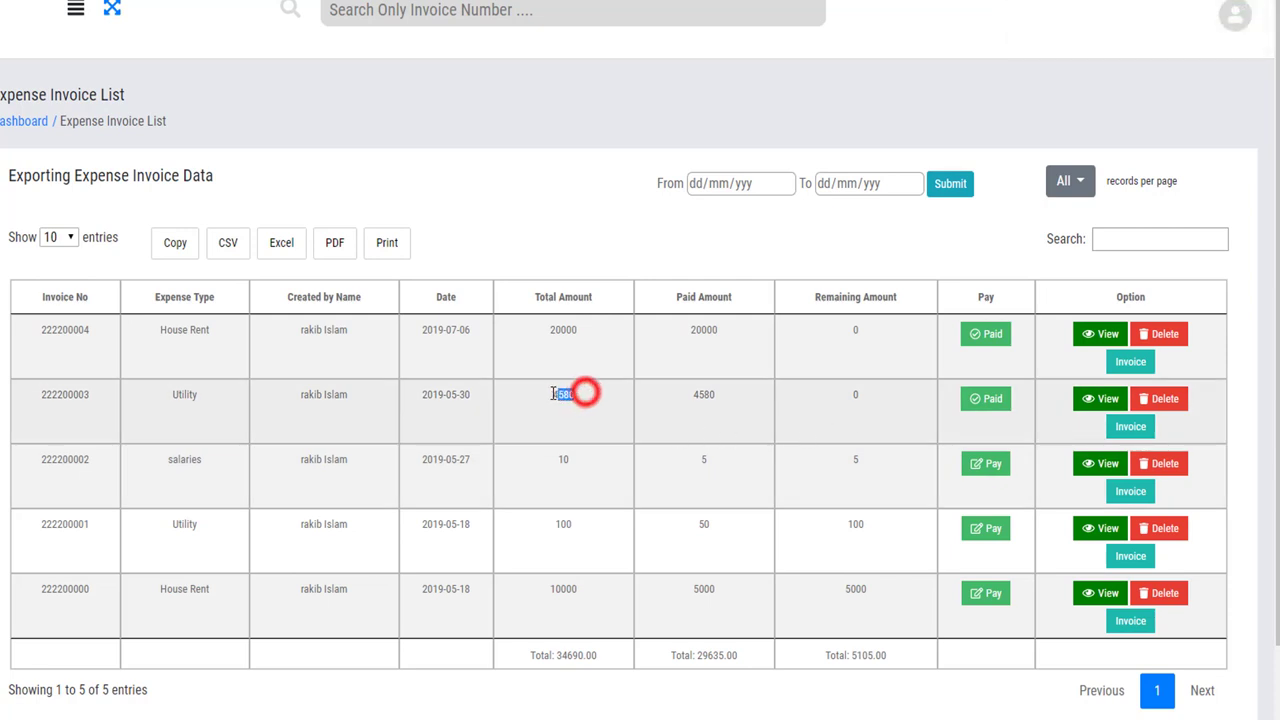
pyautogui.moveTo(723, 396); pyautogui.dragTo(690, 396)
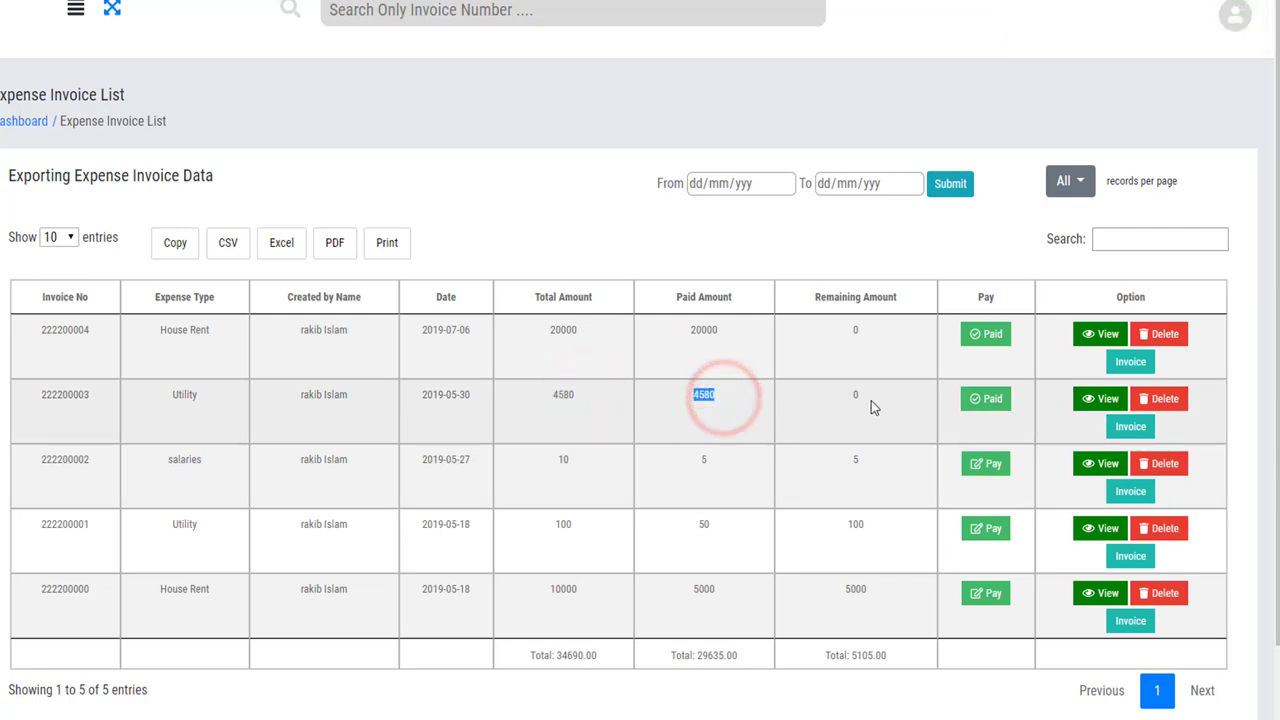
pyautogui.moveTo(871, 400); pyautogui.dragTo(832, 396)
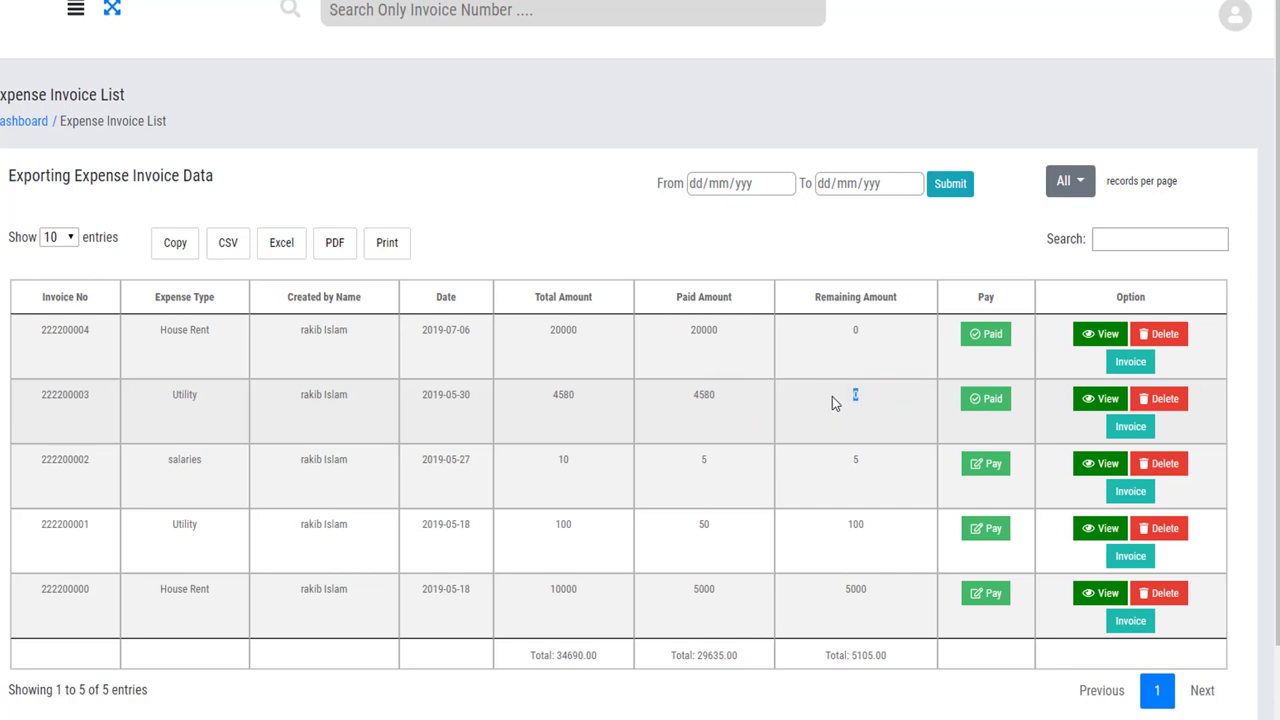
pyautogui.scroll(-1, 637, 443)
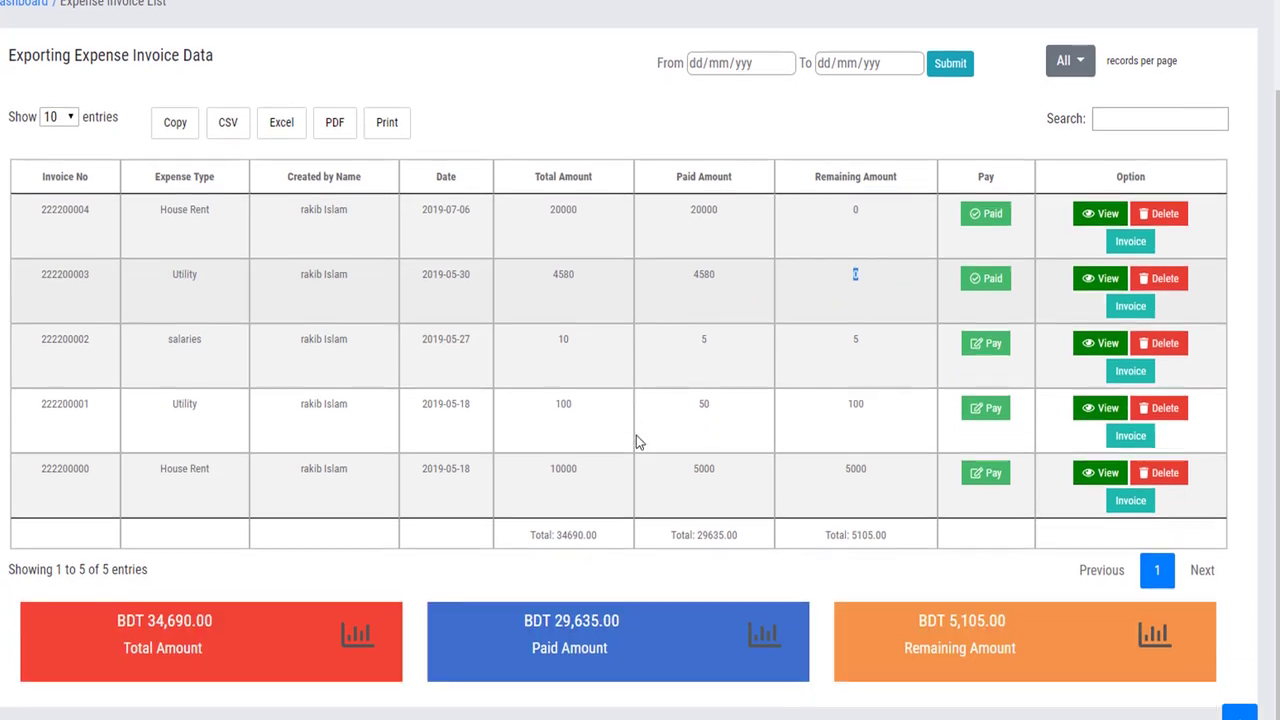
pyautogui.tripleClick(117, 608)
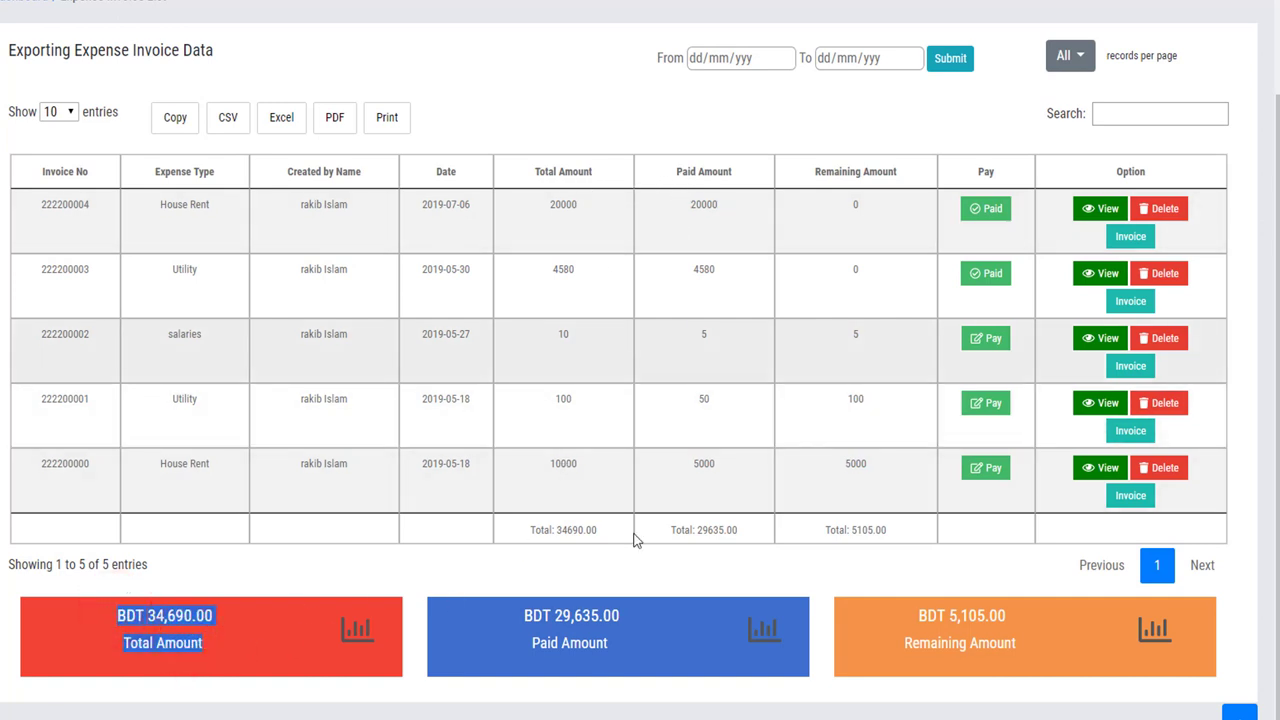
pyautogui.tripleClick(616, 651)
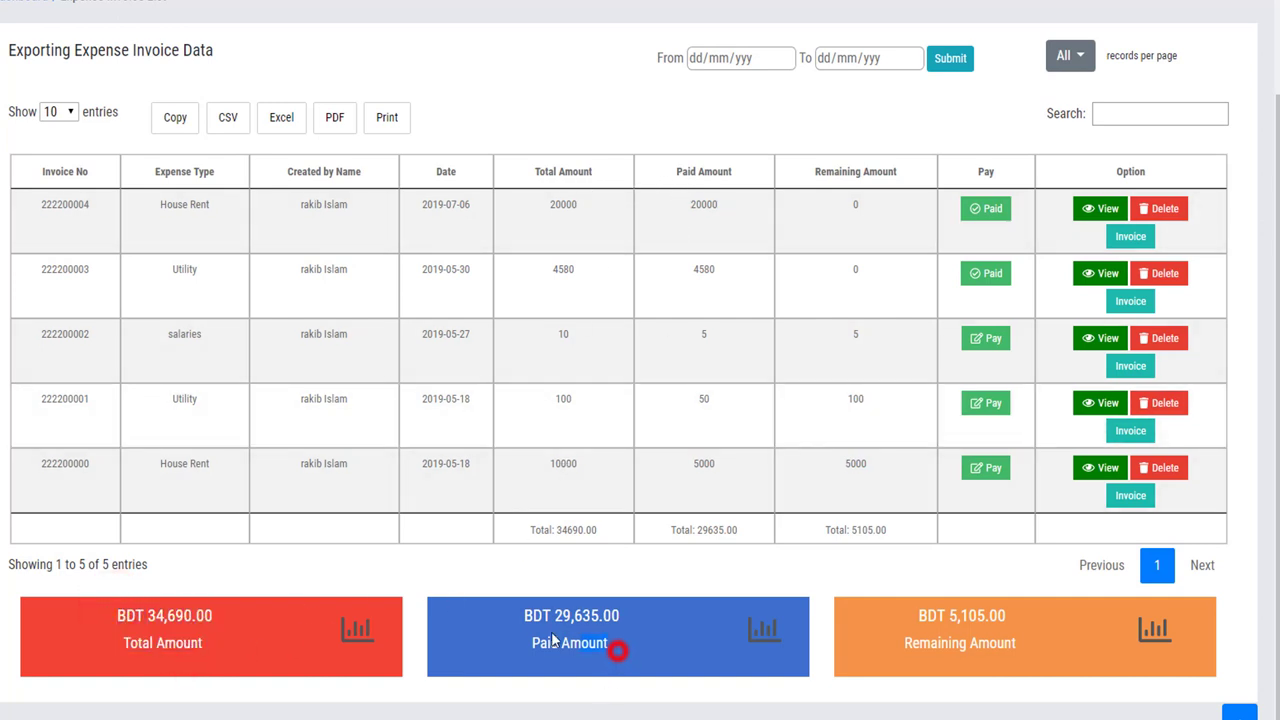
pyautogui.tripleClick(1015, 650)
pyautogui.click(893, 615)
pyautogui.scroll(2, 771, 380)
pyautogui.click(704, 186)
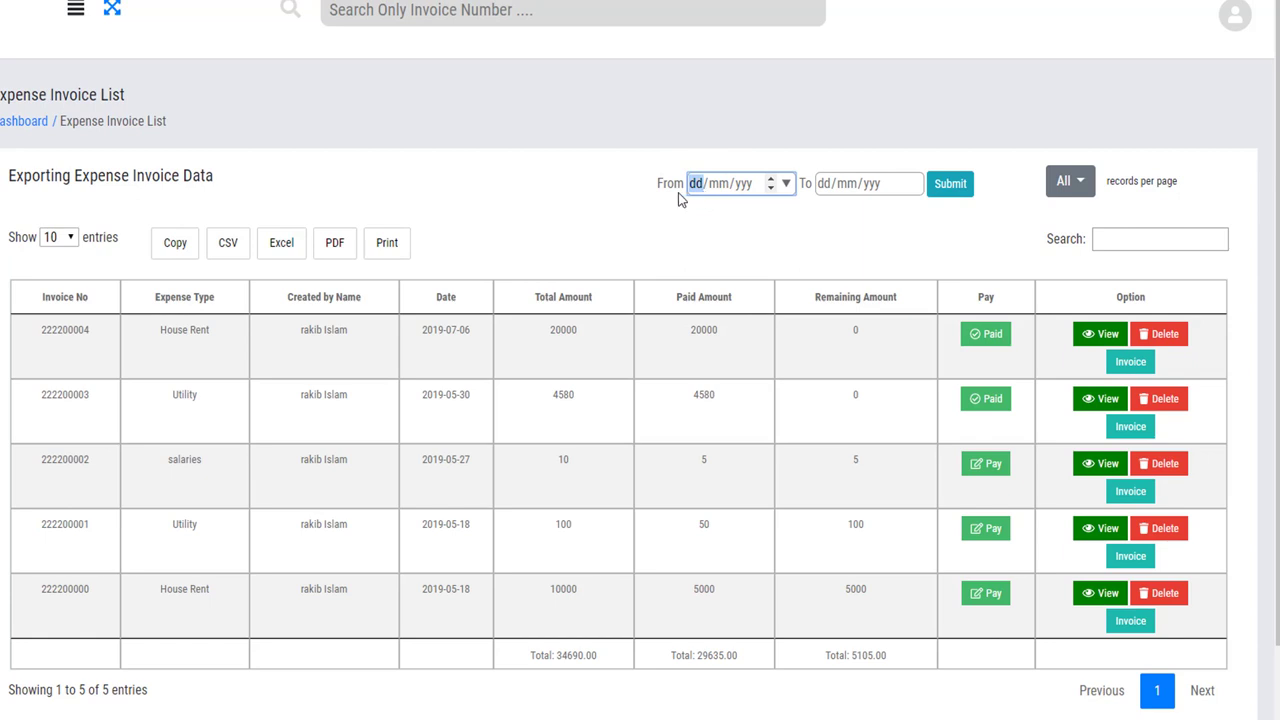
pyautogui.moveTo(563, 166); pyautogui.dragTo(986, 197)
# Fill in the new staff member's first name, last name and mobile number.
pyautogui.click(914, 242)
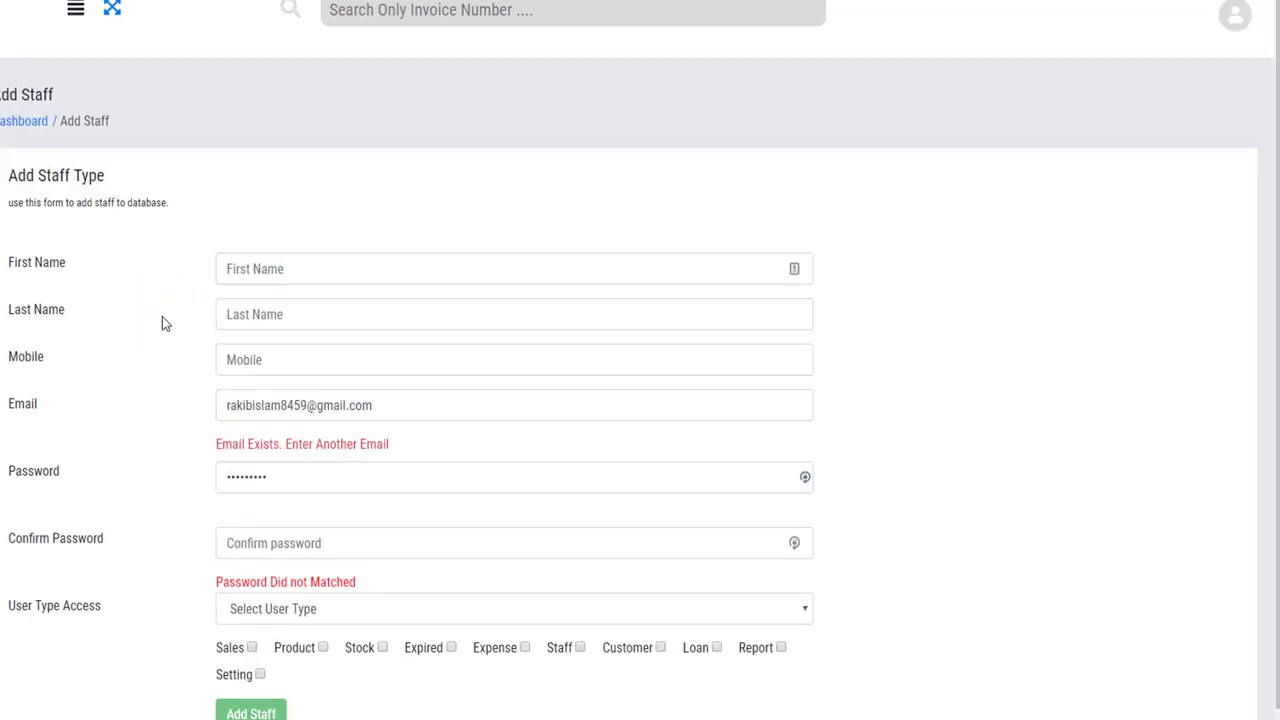
pyautogui.scroll(-1, 162, 316)
pyautogui.click(286, 223)
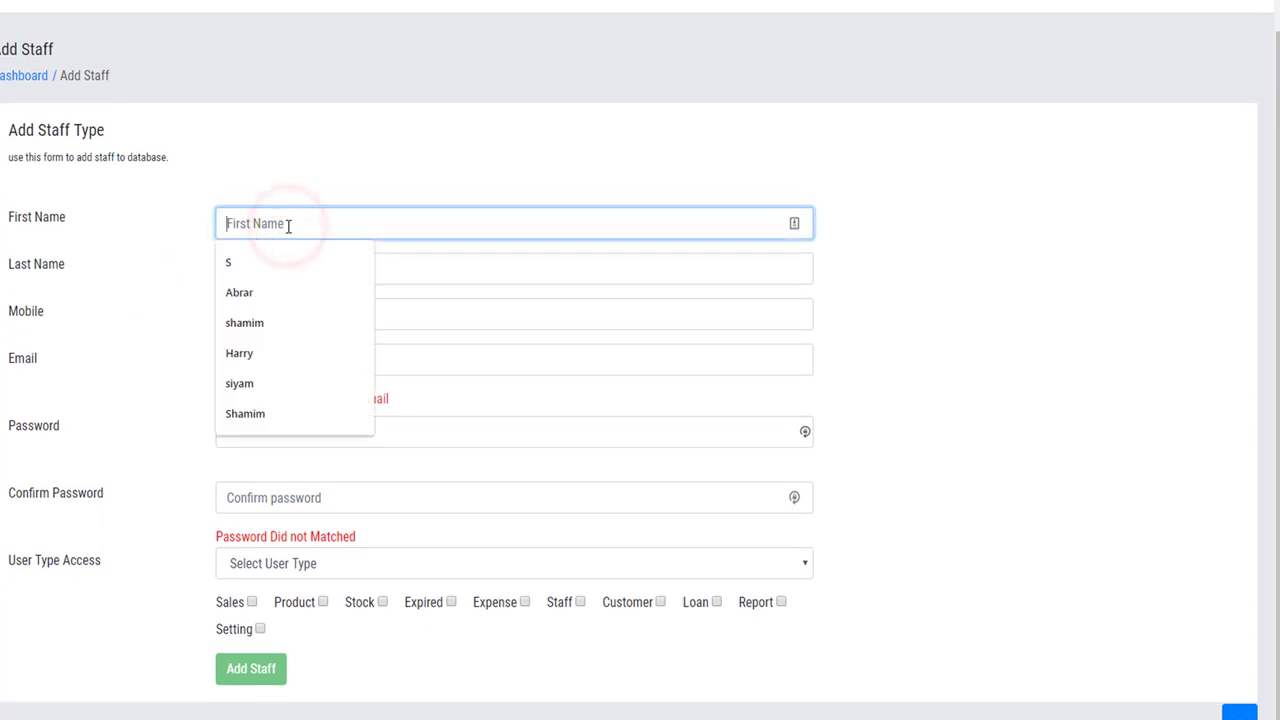
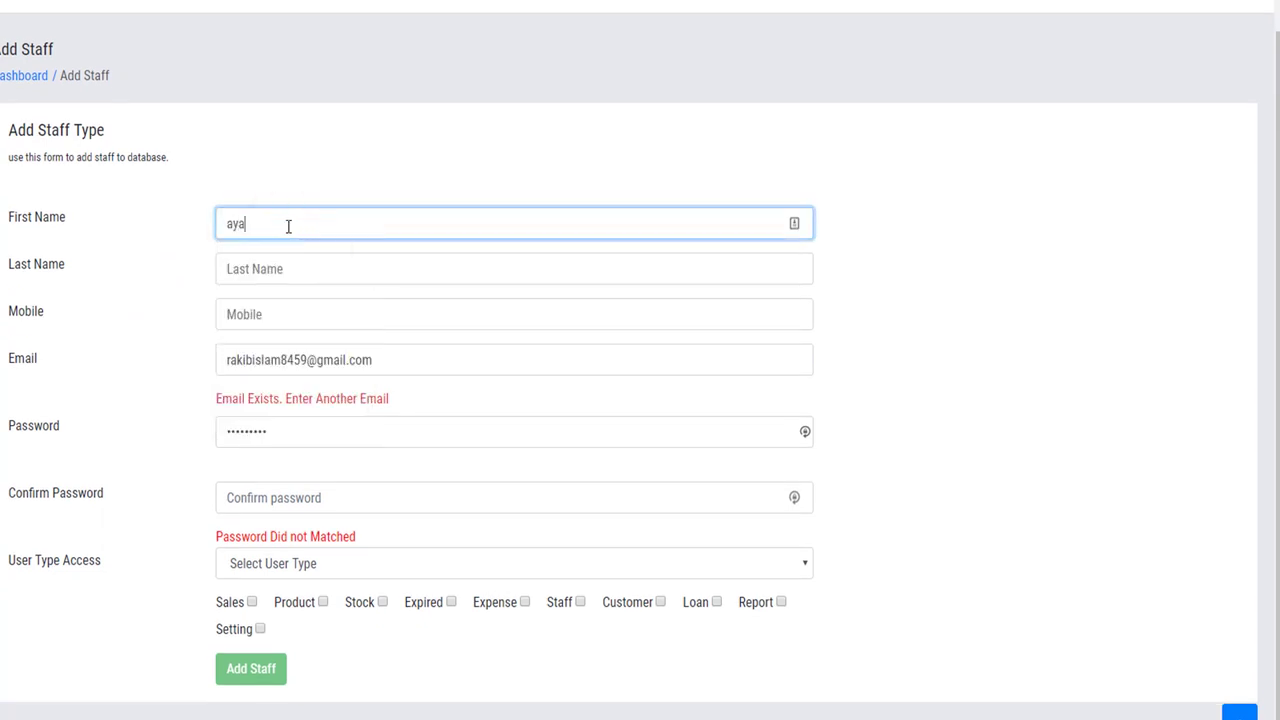
pyautogui.press('Tab')
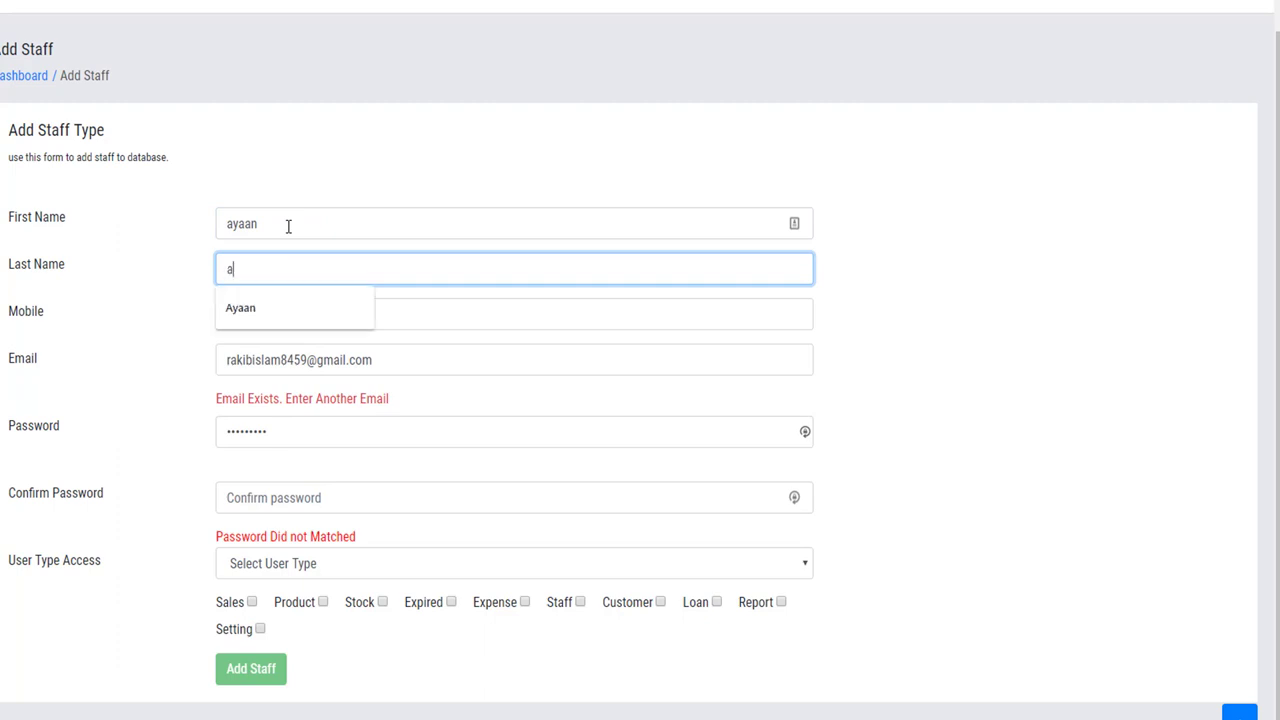
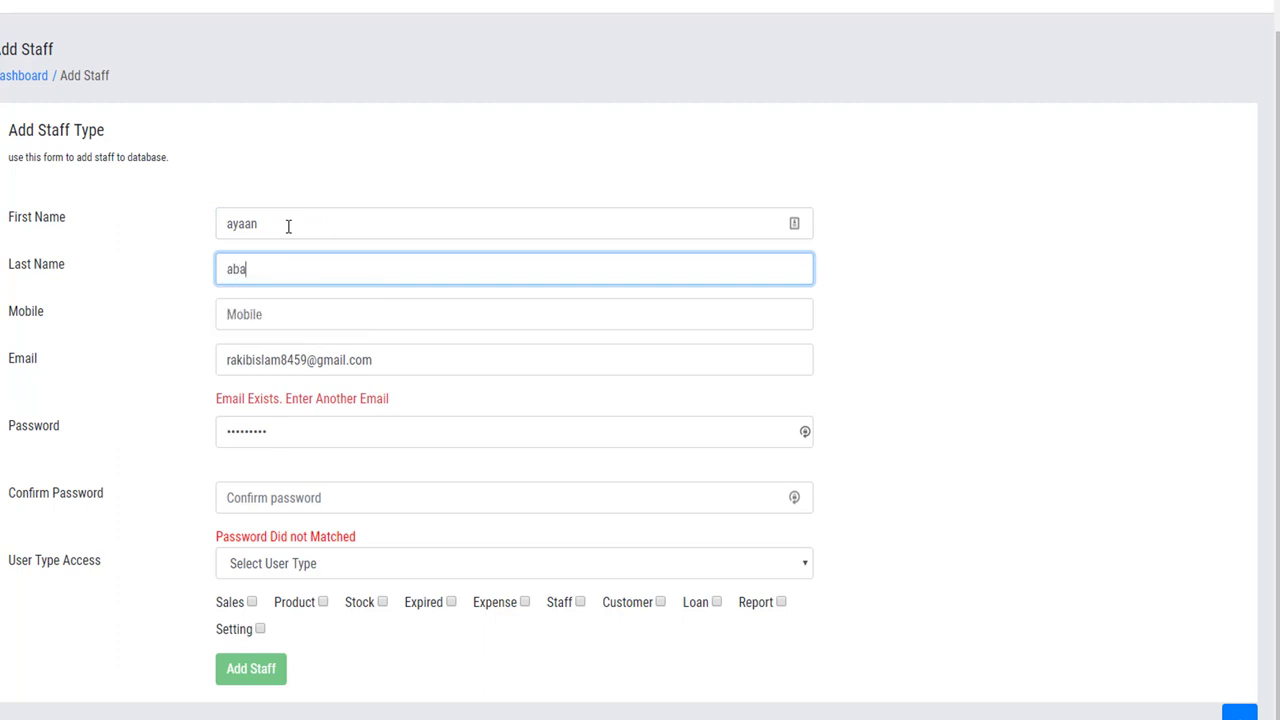
pyautogui.press('Tab')
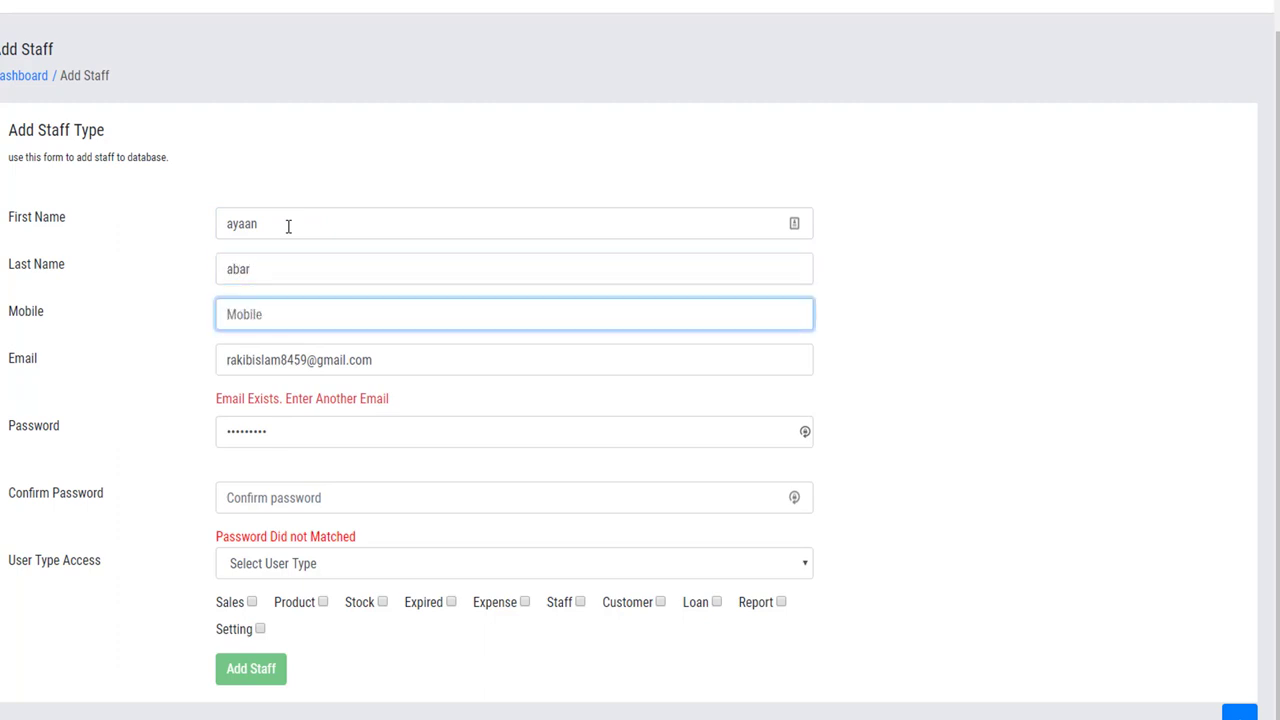
pyautogui.click(145, 347)
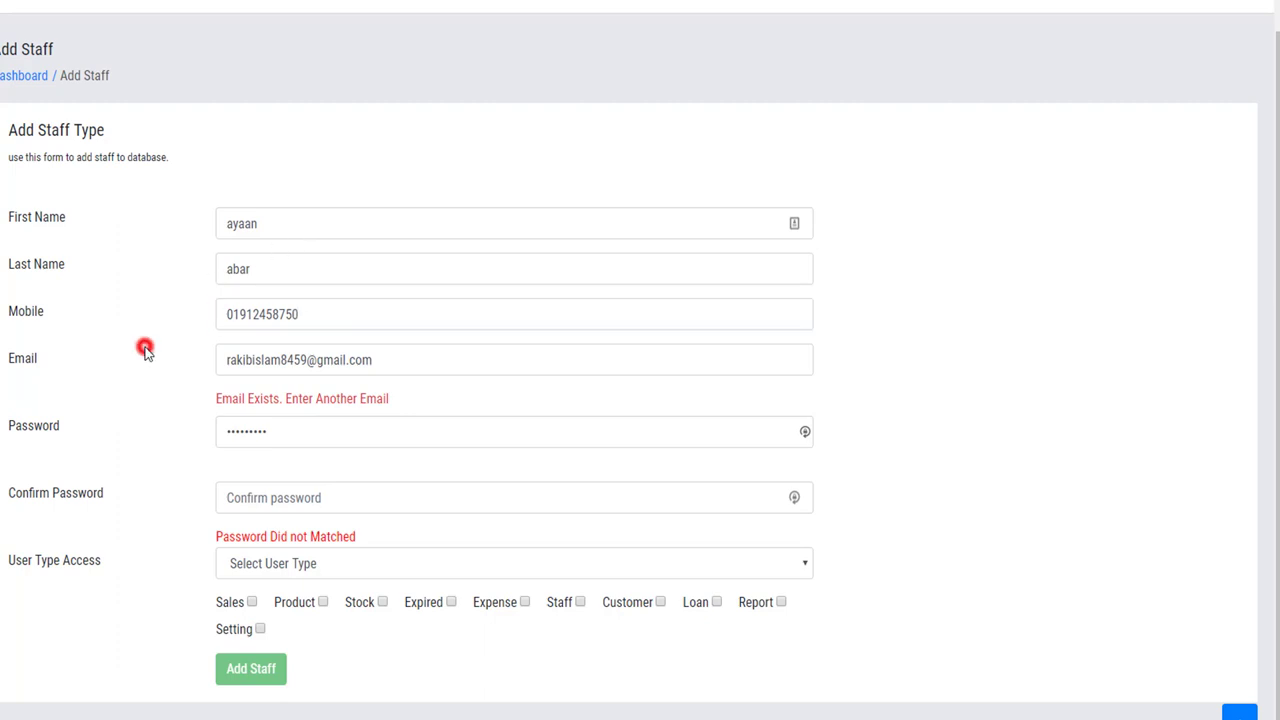
# Replace the e-mail with the staff member's address and enter their password.
pyautogui.tripleClick(391, 371)
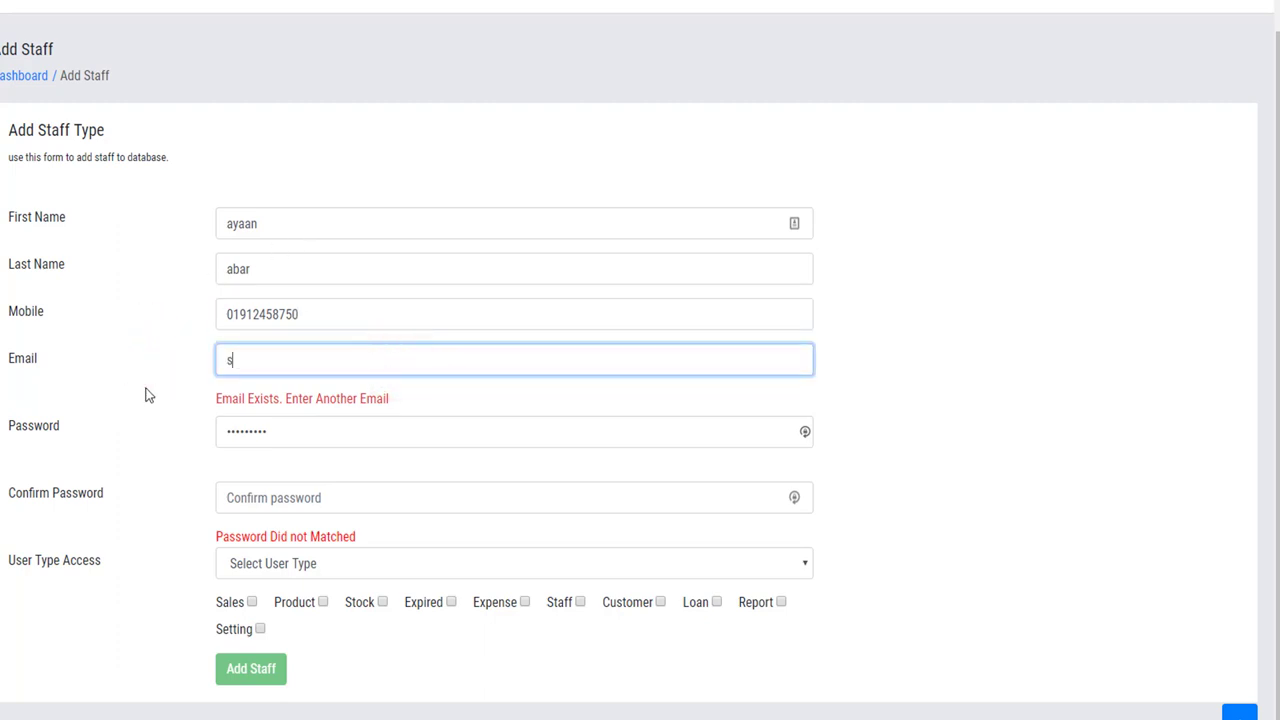
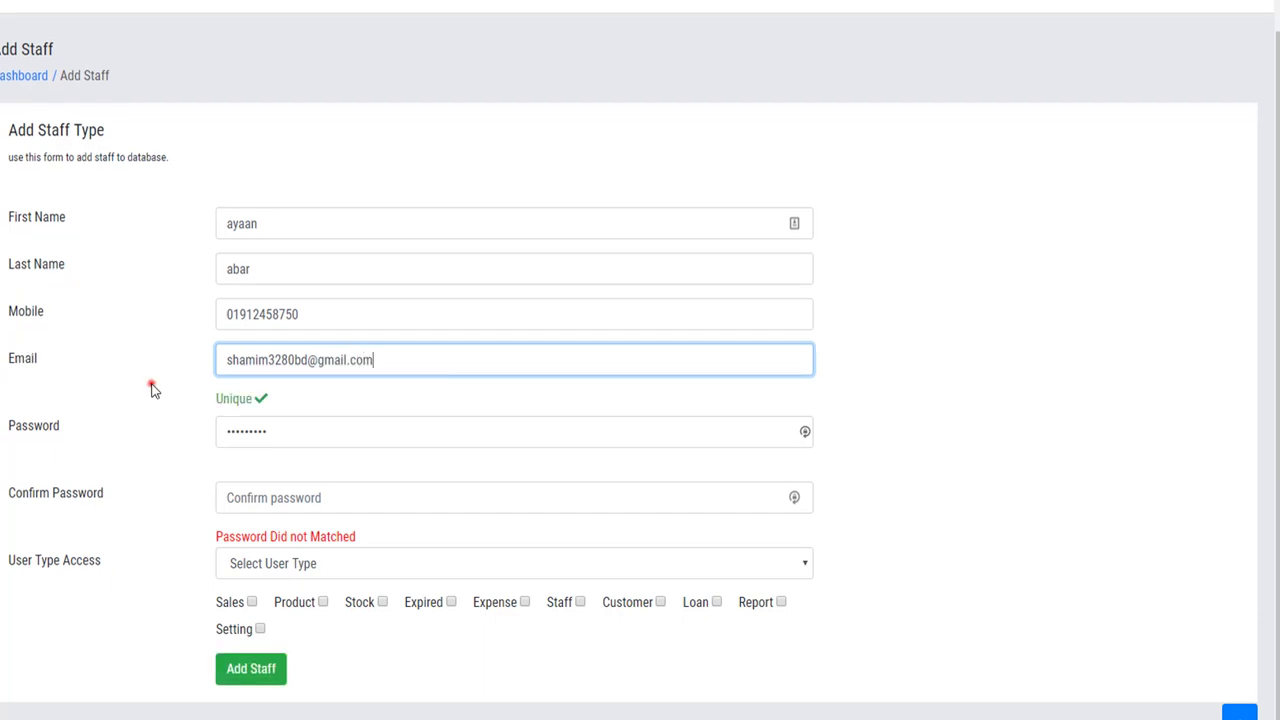
pyautogui.click(150, 383)
pyautogui.doubleClick(281, 431)
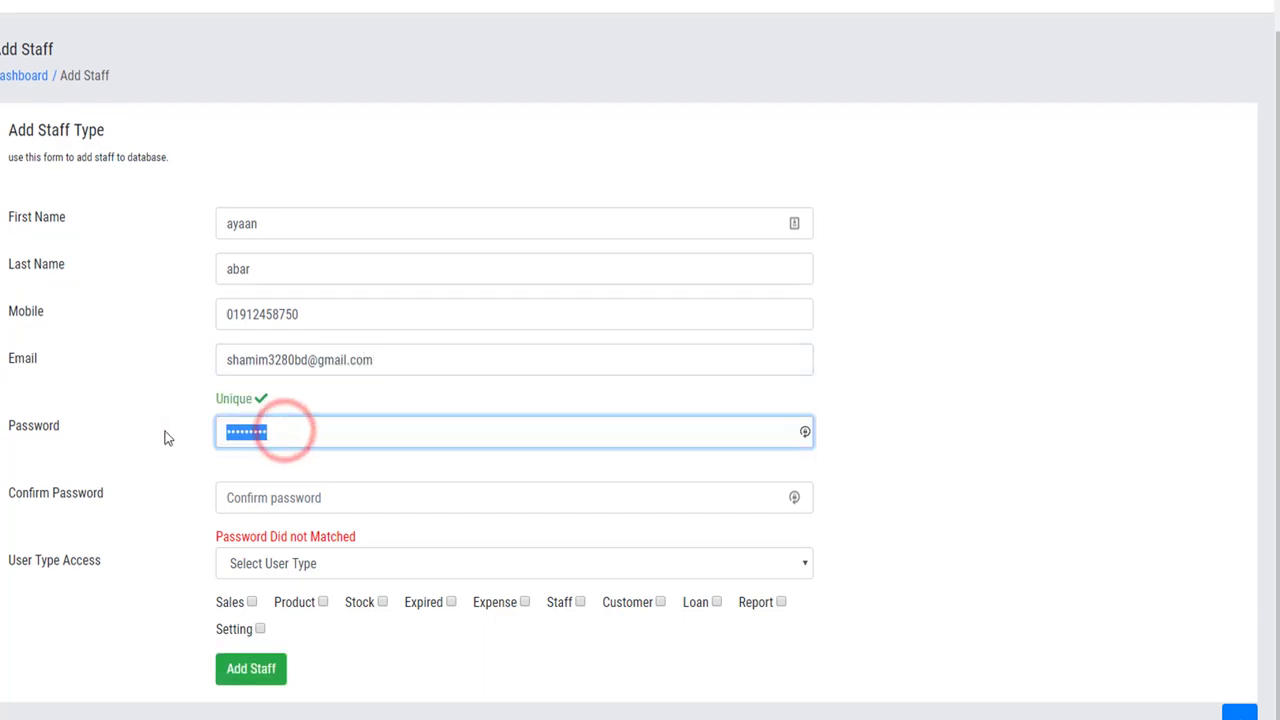
pyautogui.write('123456')
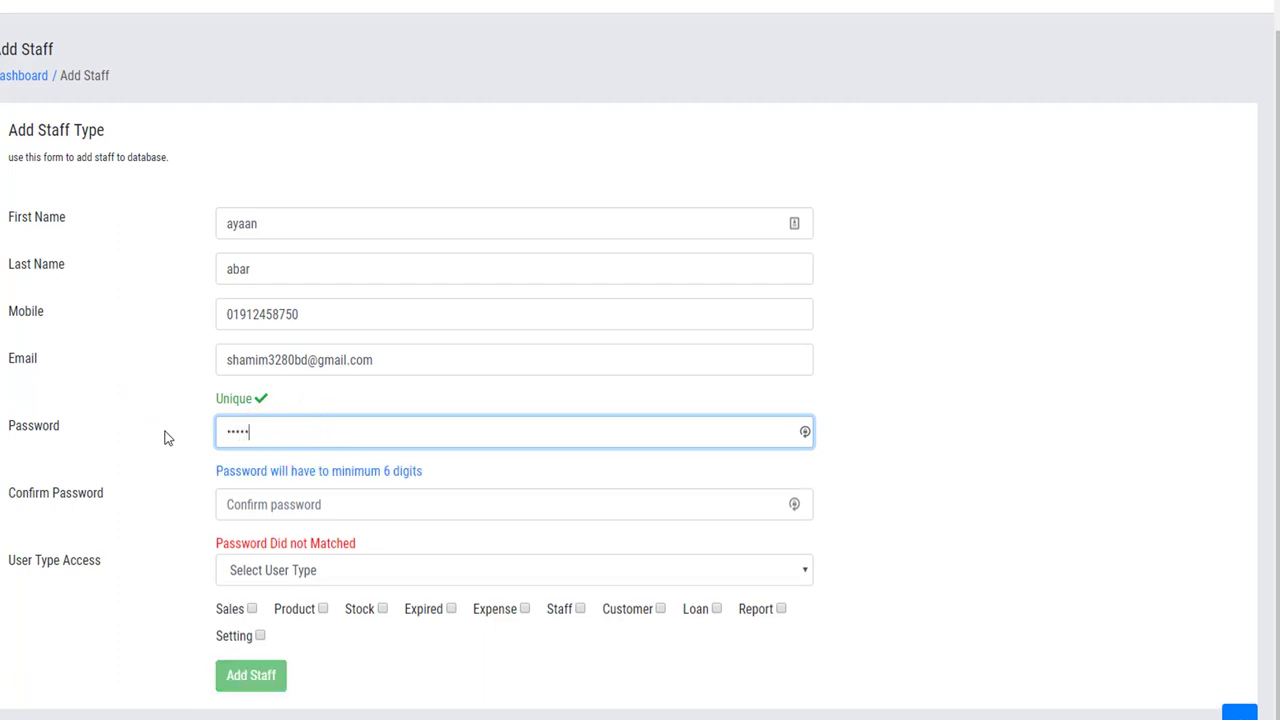
pyautogui.click(163, 430)
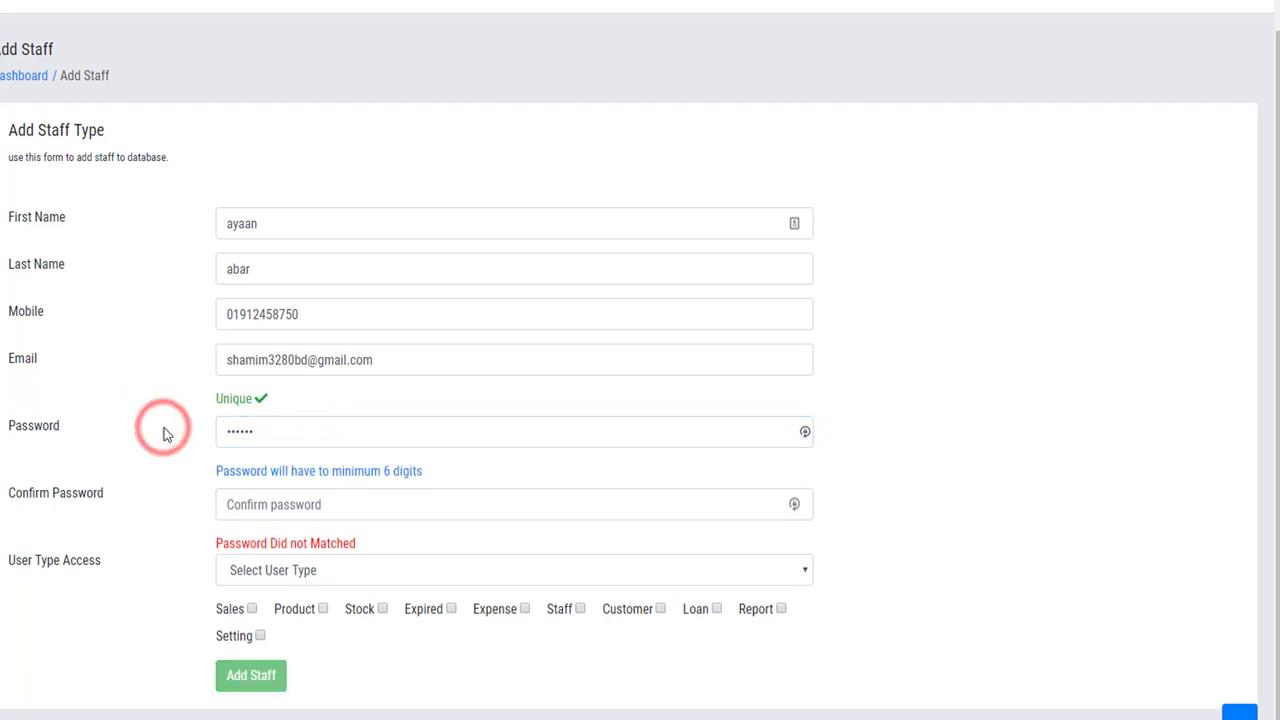
# Re-enter the same password in Confirm Password so the form reports Password Matched.
pyautogui.scroll(-1, 157, 437)
pyautogui.click(229, 506)
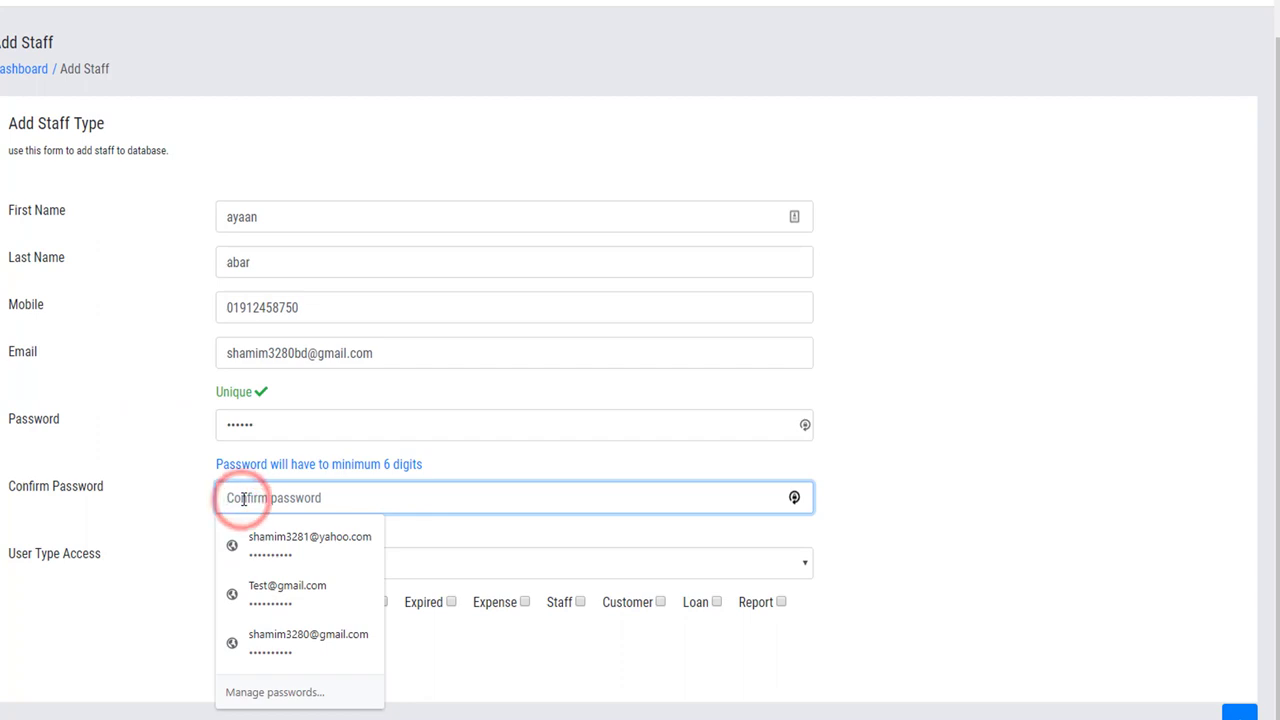
pyautogui.write('123456')
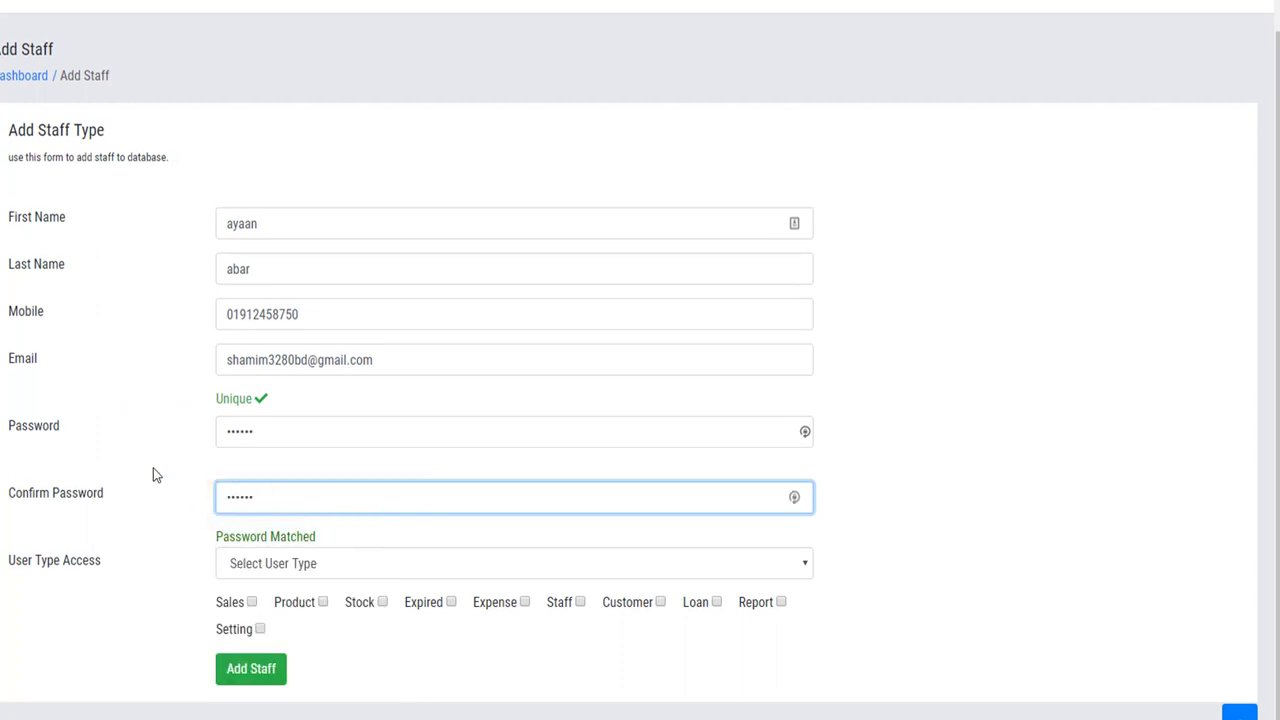
pyautogui.click(153, 468)
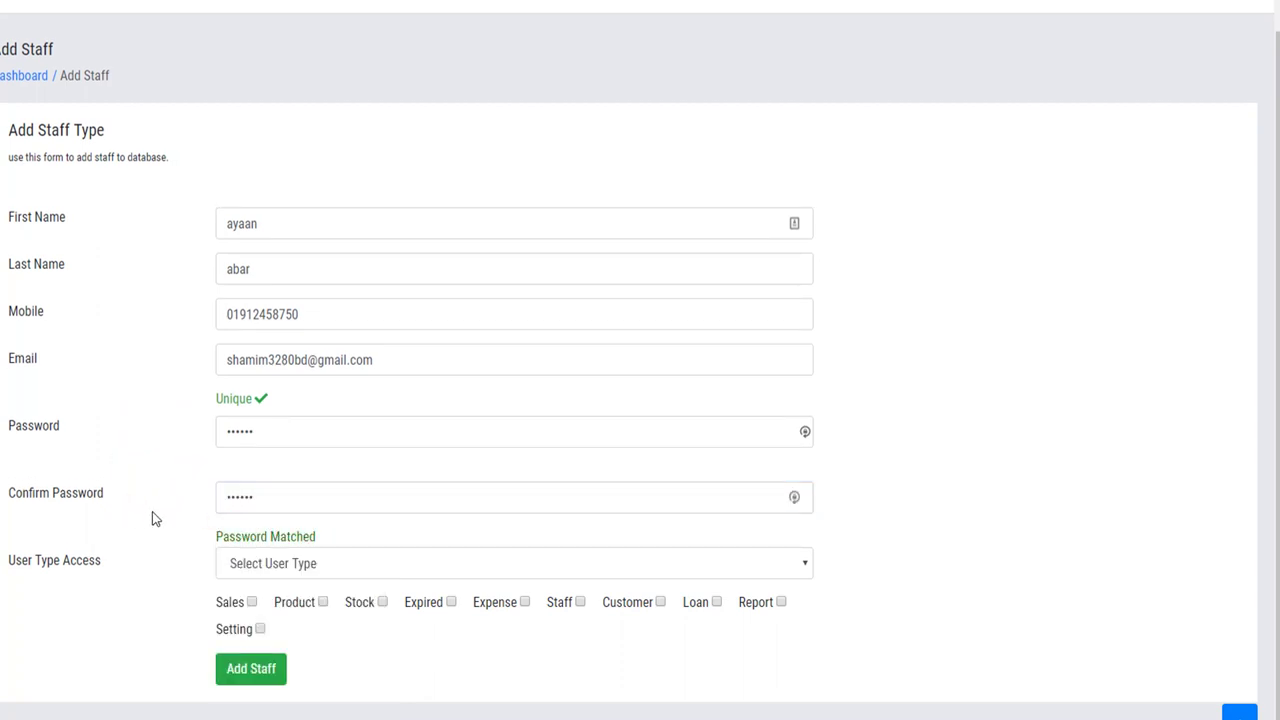
pyautogui.click(263, 571)
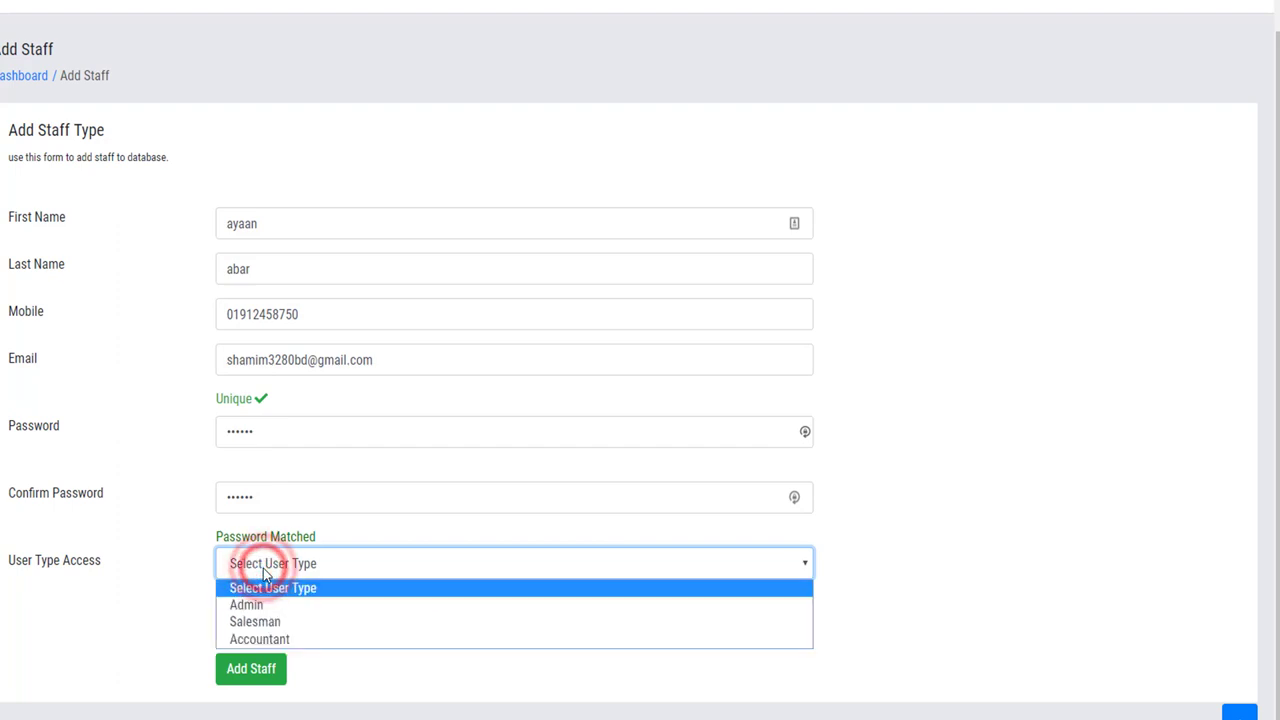
# Make the new staff member a Salesman with only Sales access and save them.
pyautogui.click(268, 622)
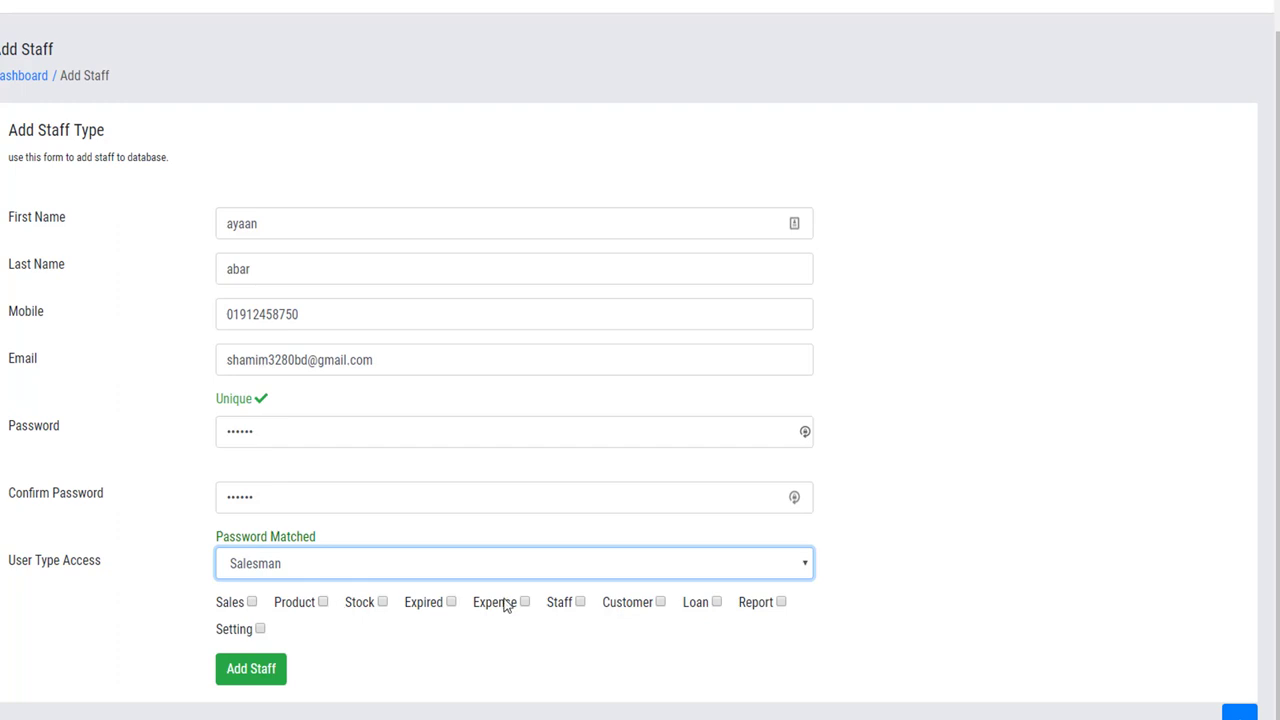
pyautogui.click(251, 602)
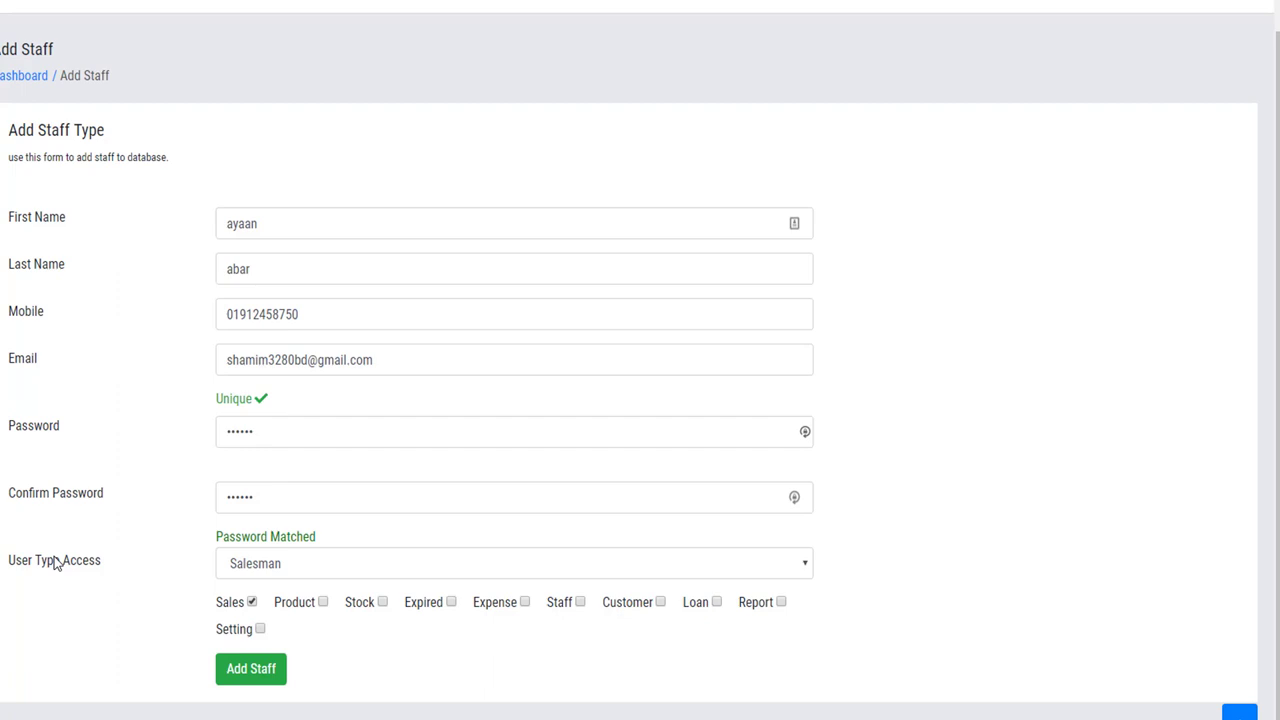
pyautogui.click(240, 677)
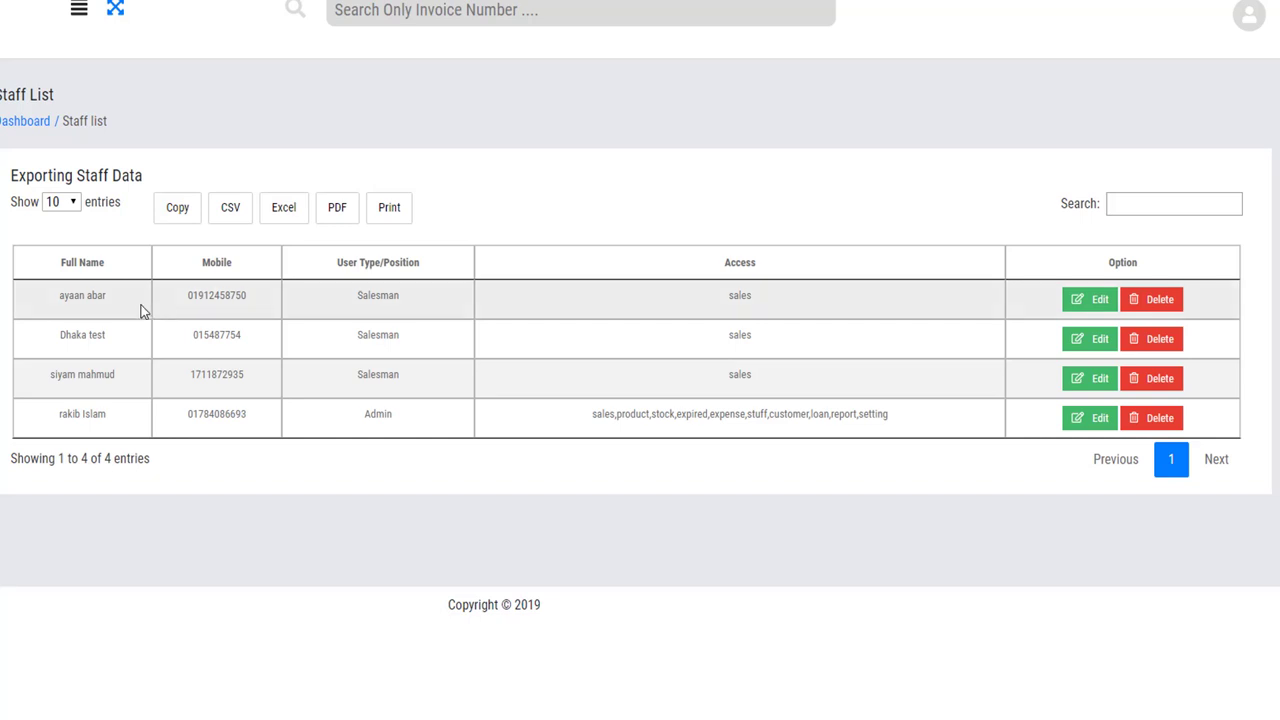
# Highlight the new staff entry's name, mobile number and Salesman position.
pyautogui.moveTo(112, 303); pyautogui.dragTo(57, 297)
pyautogui.moveTo(257, 300); pyautogui.dragTo(223, 300)
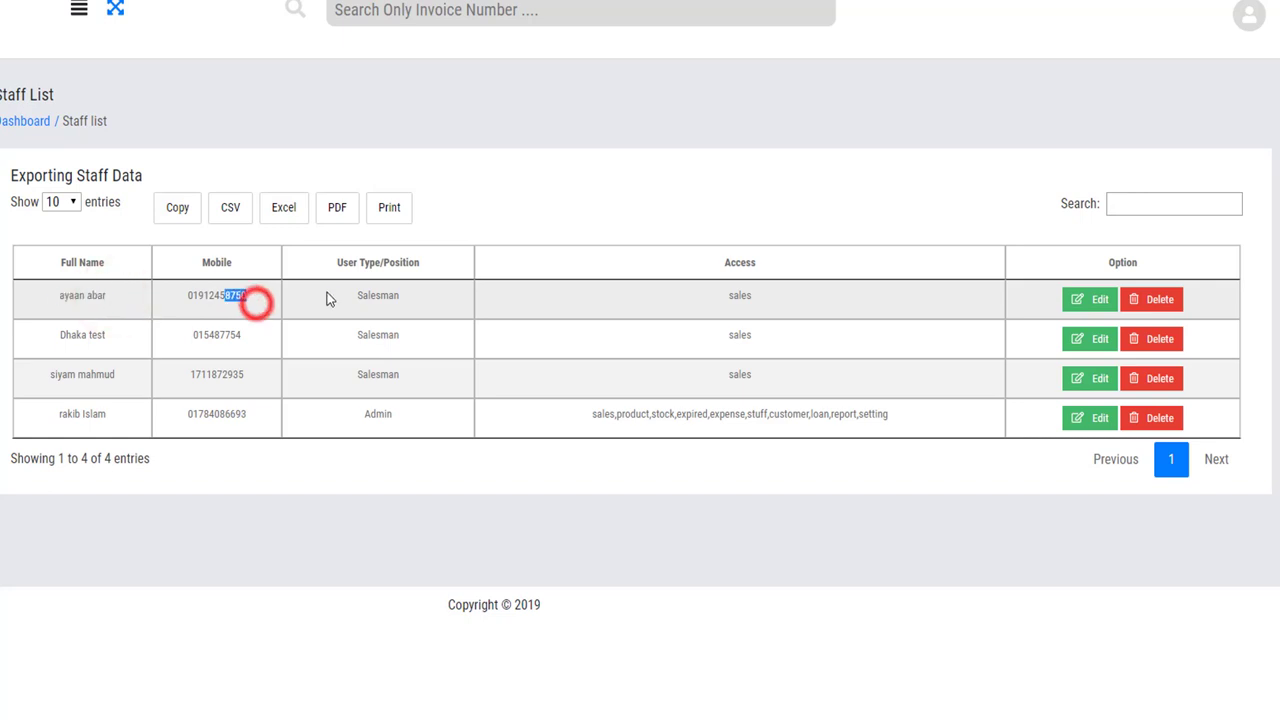
pyautogui.moveTo(421, 298); pyautogui.dragTo(350, 298)
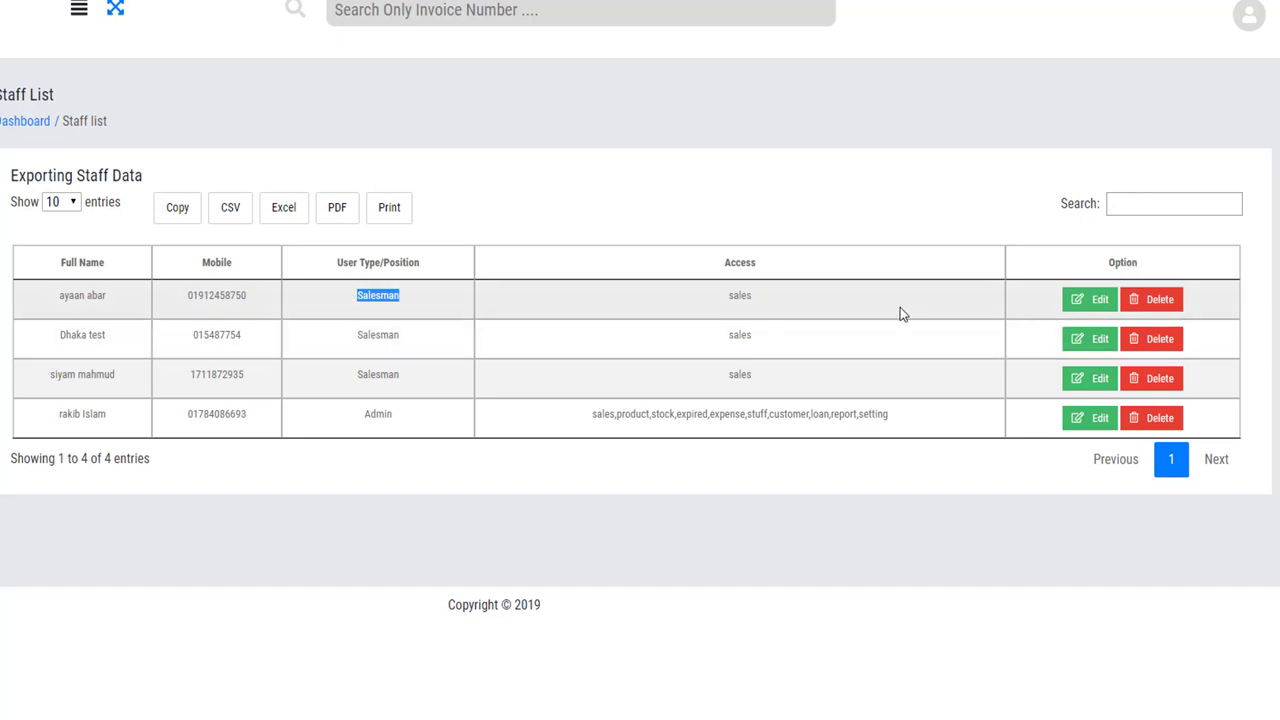
# Open the new entry's Edit and Delete windows and close both without changes.
pyautogui.click(1087, 303)
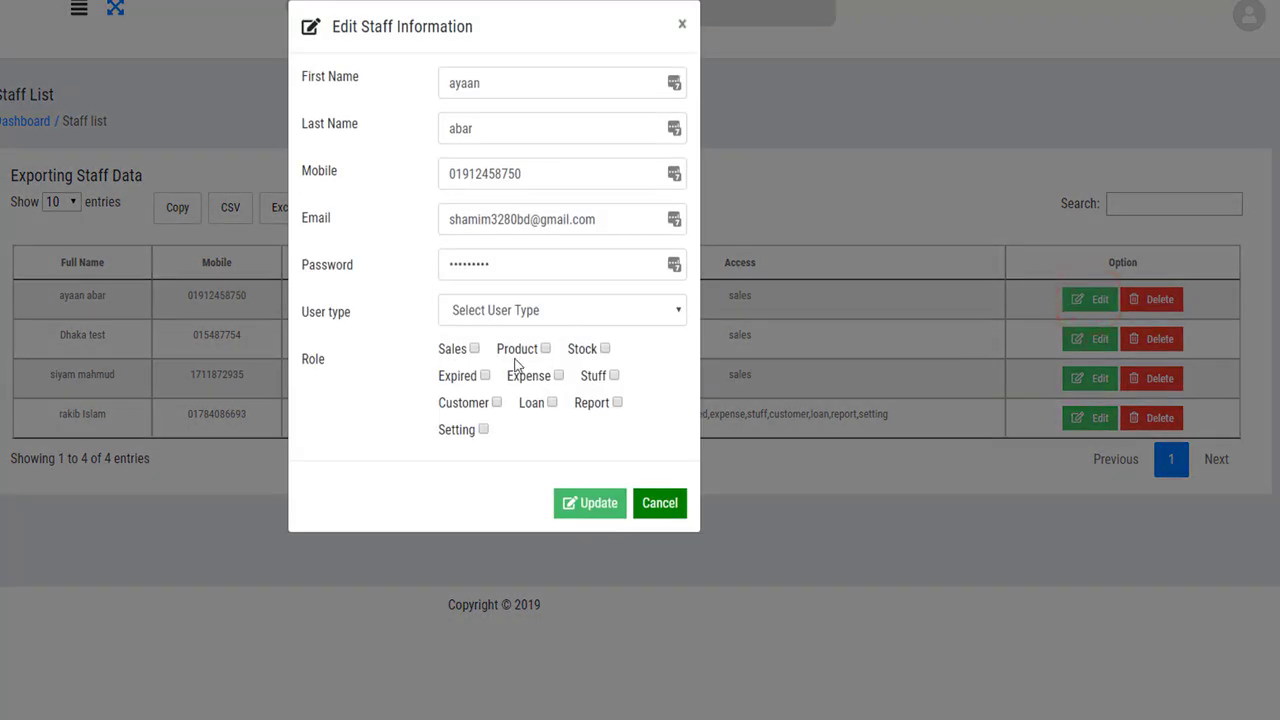
pyautogui.click(681, 28)
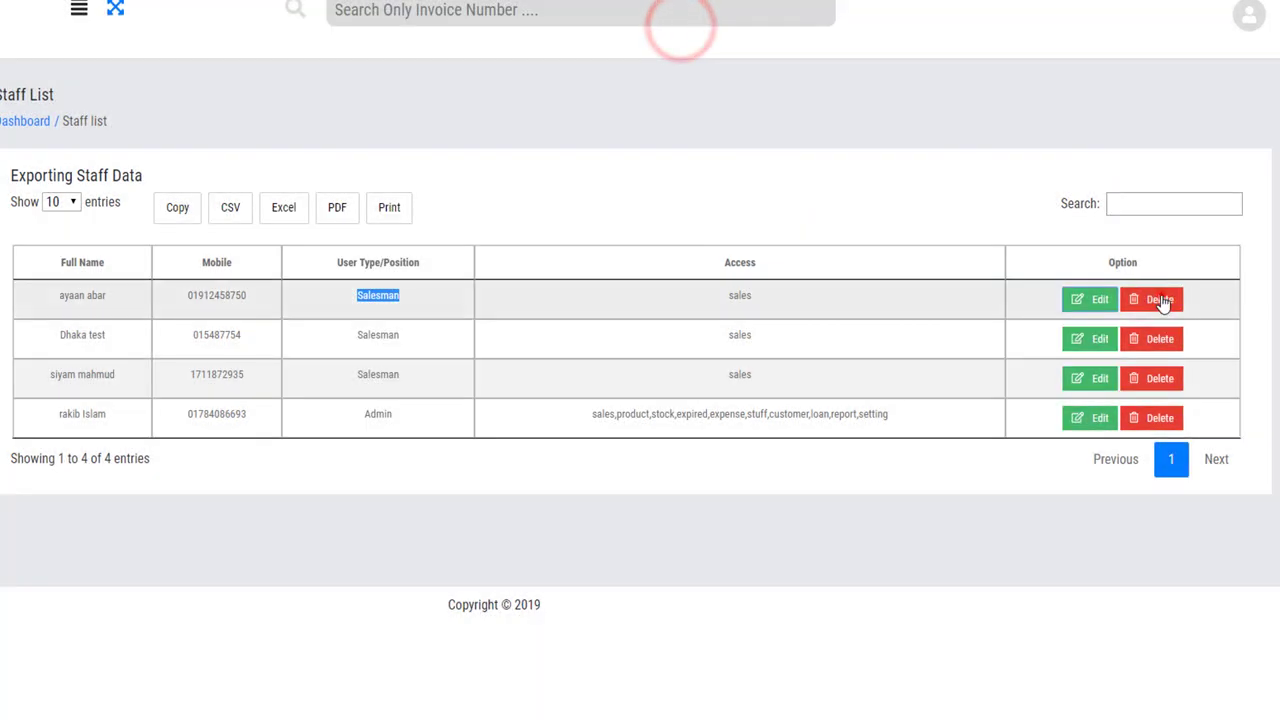
pyautogui.click(1158, 299)
pyautogui.click(686, 24)
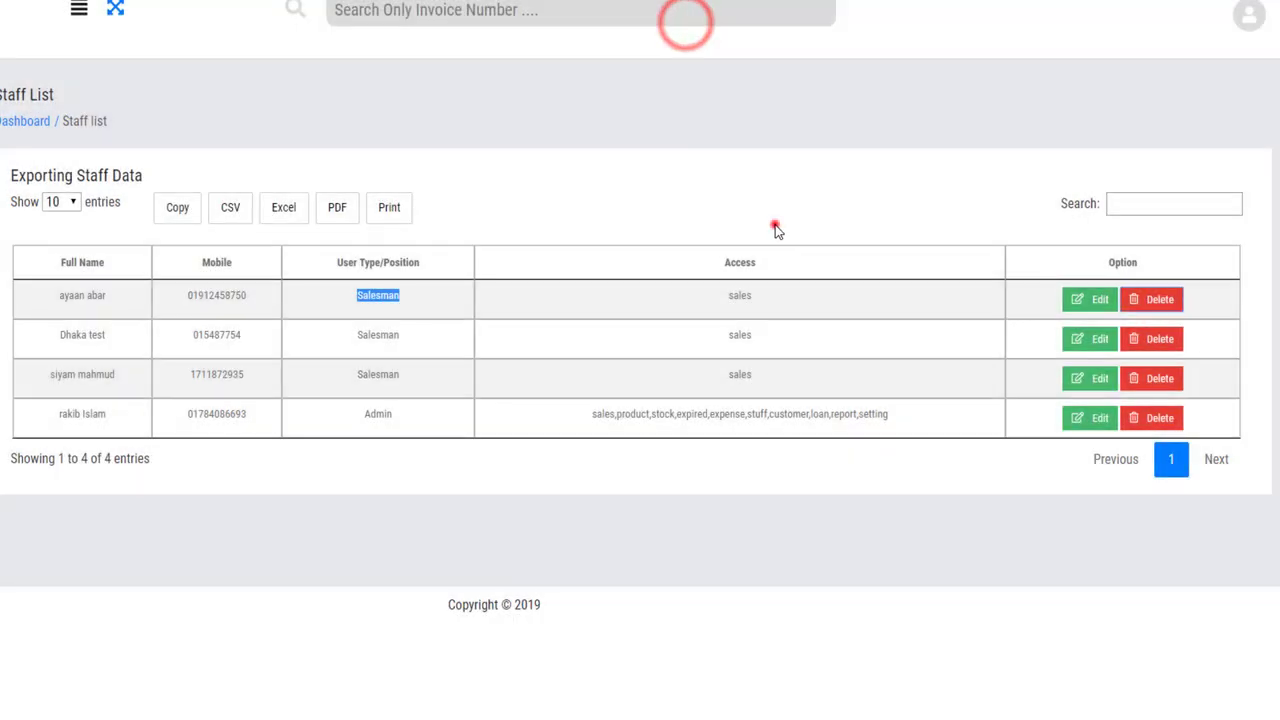
pyautogui.click(775, 229)
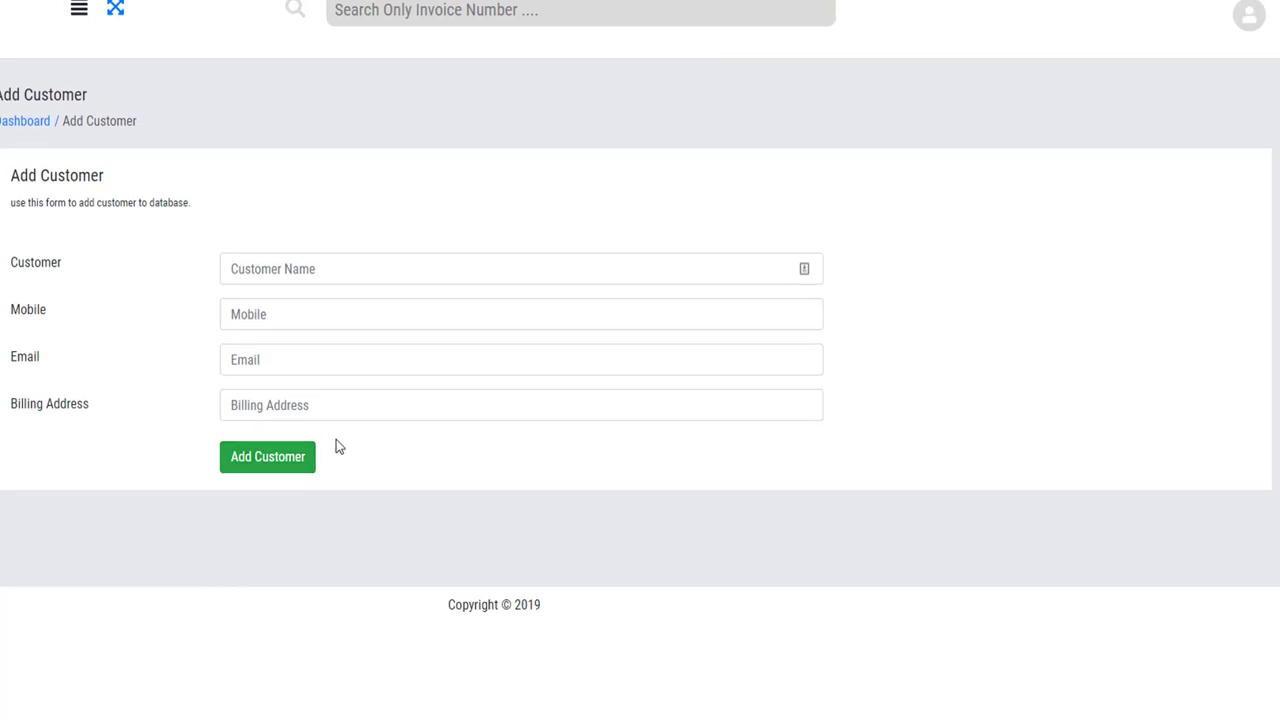
# Check the empty Customer Name field on Add Customer, then open the Customer List.
pyautogui.click(331, 271)
pyautogui.click(117, 300)
pyautogui.click(268, 457)
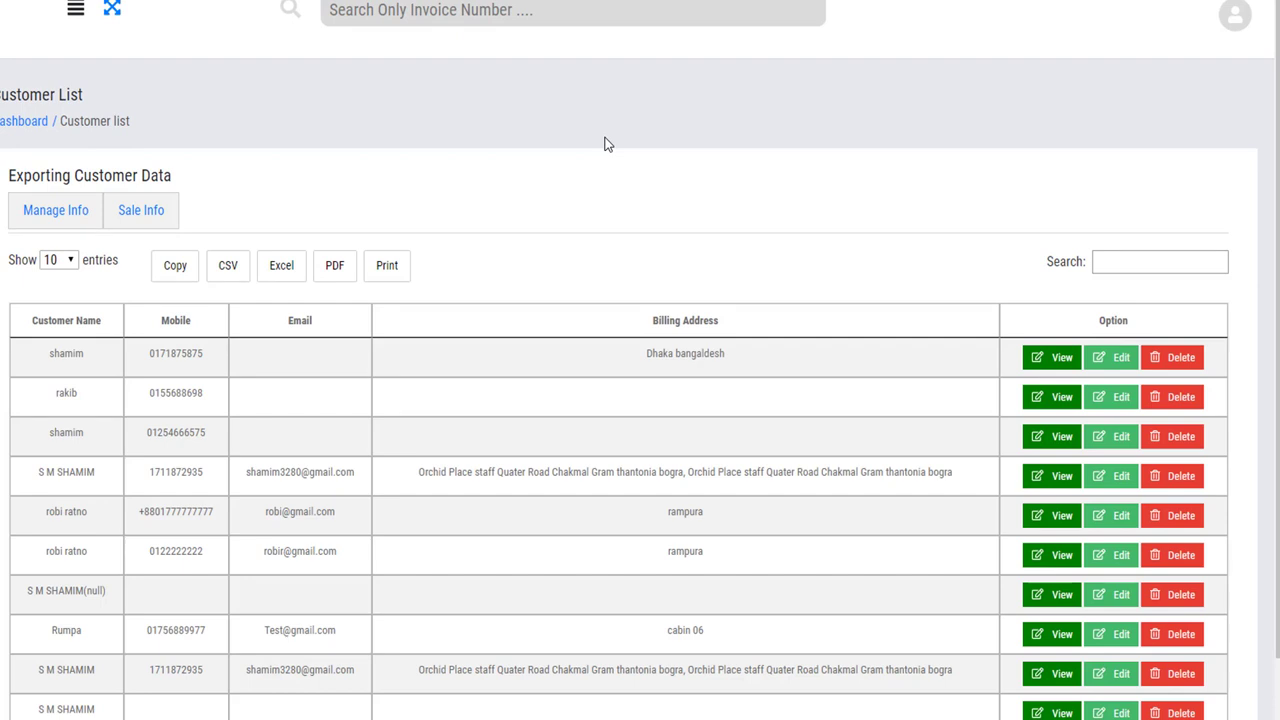
pyautogui.click(1037, 357)
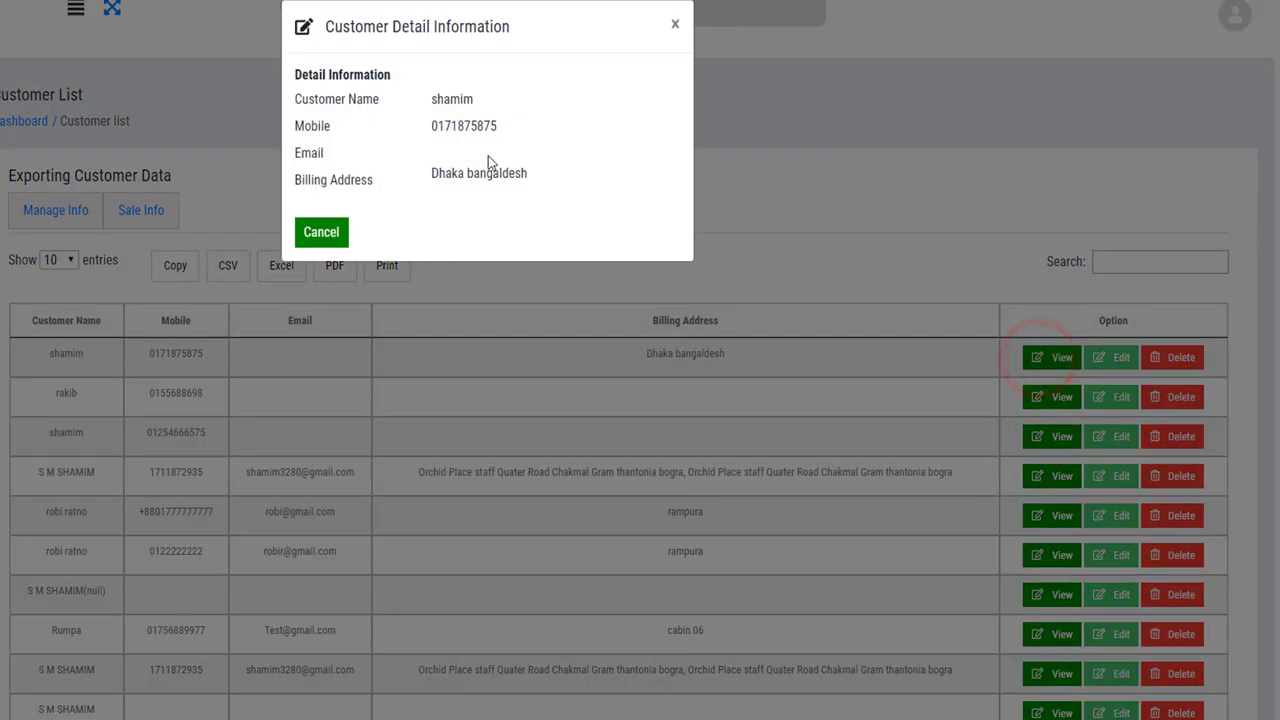
pyautogui.moveTo(296, 74); pyautogui.dragTo(500, 185)
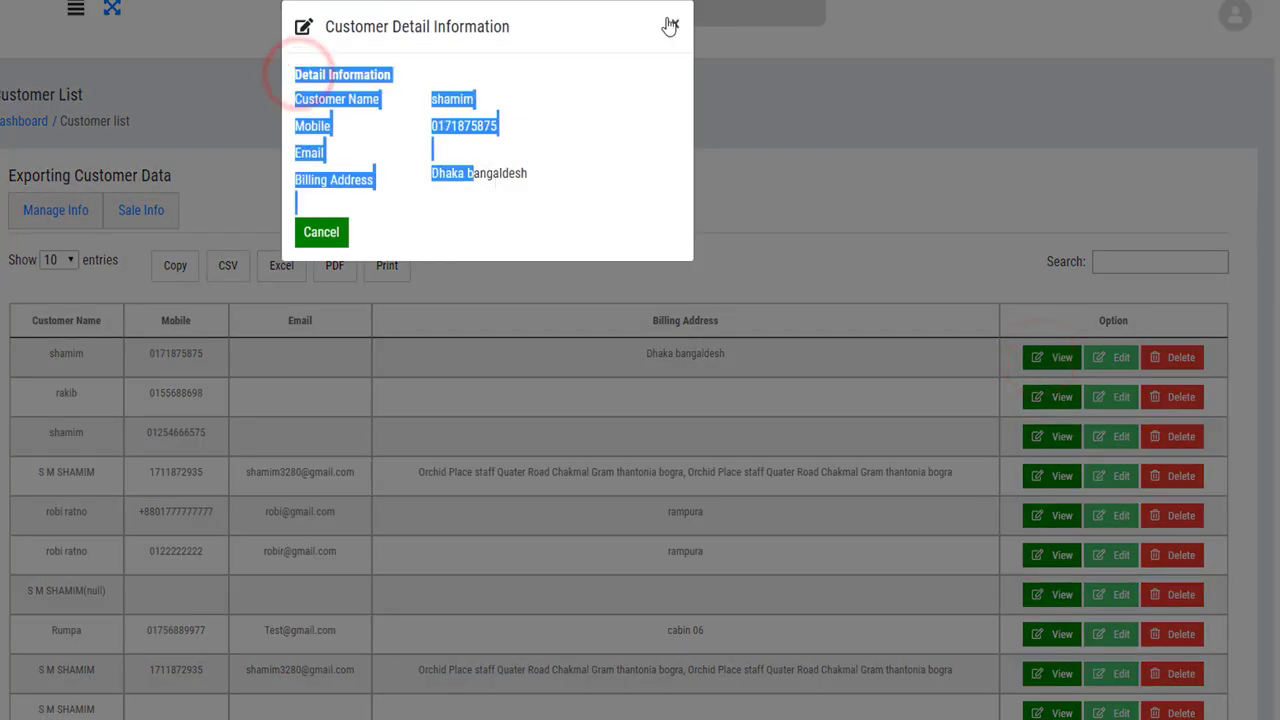
pyautogui.click(670, 25)
pyautogui.click(1111, 357)
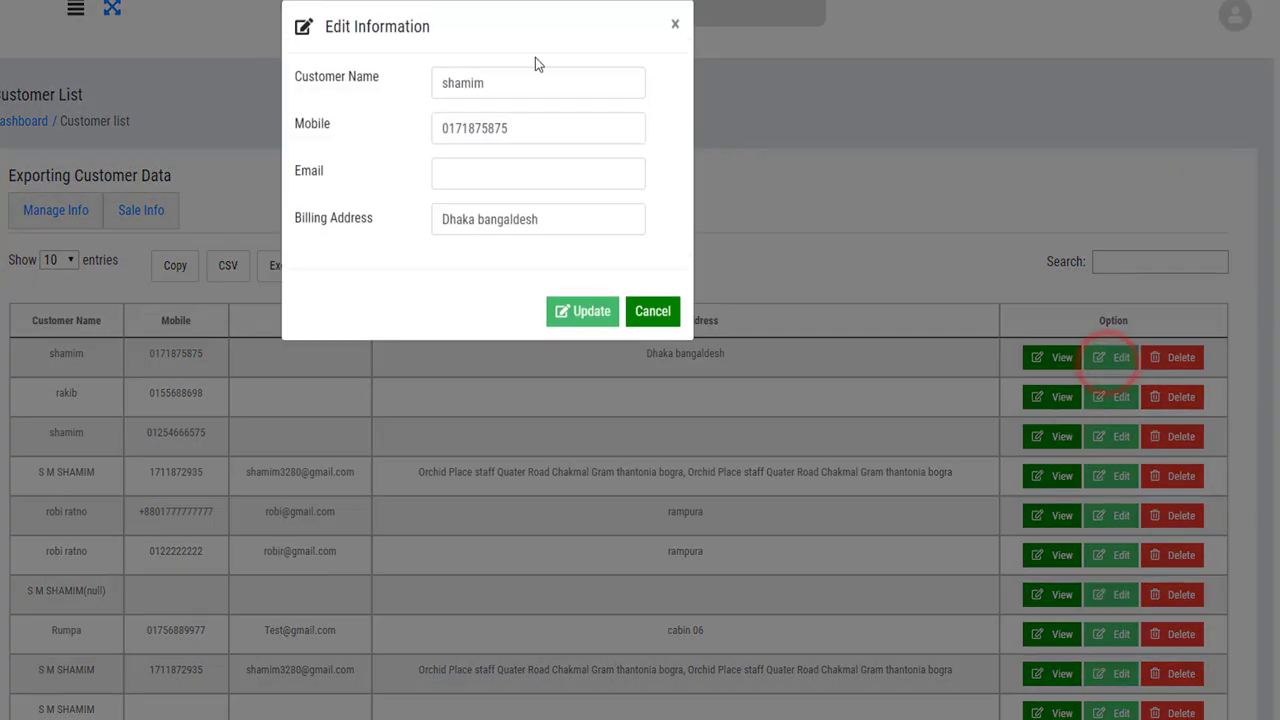
pyautogui.click(675, 24)
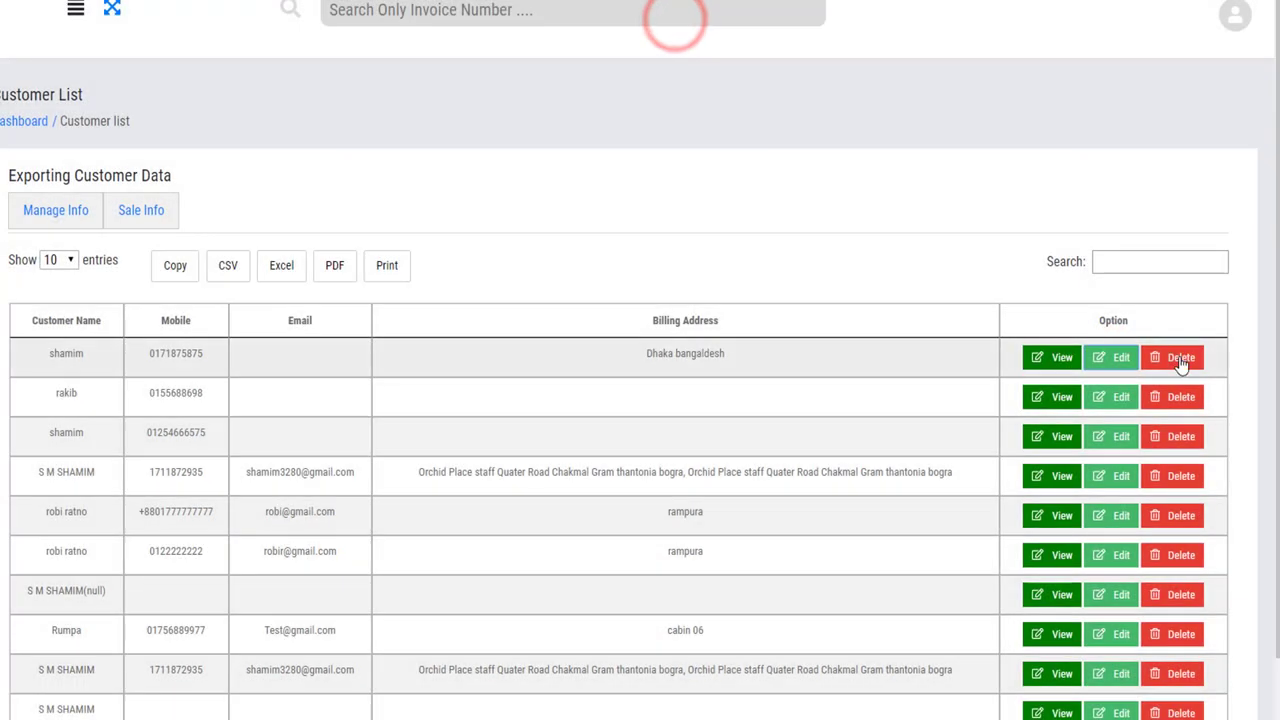
pyautogui.click(1182, 360)
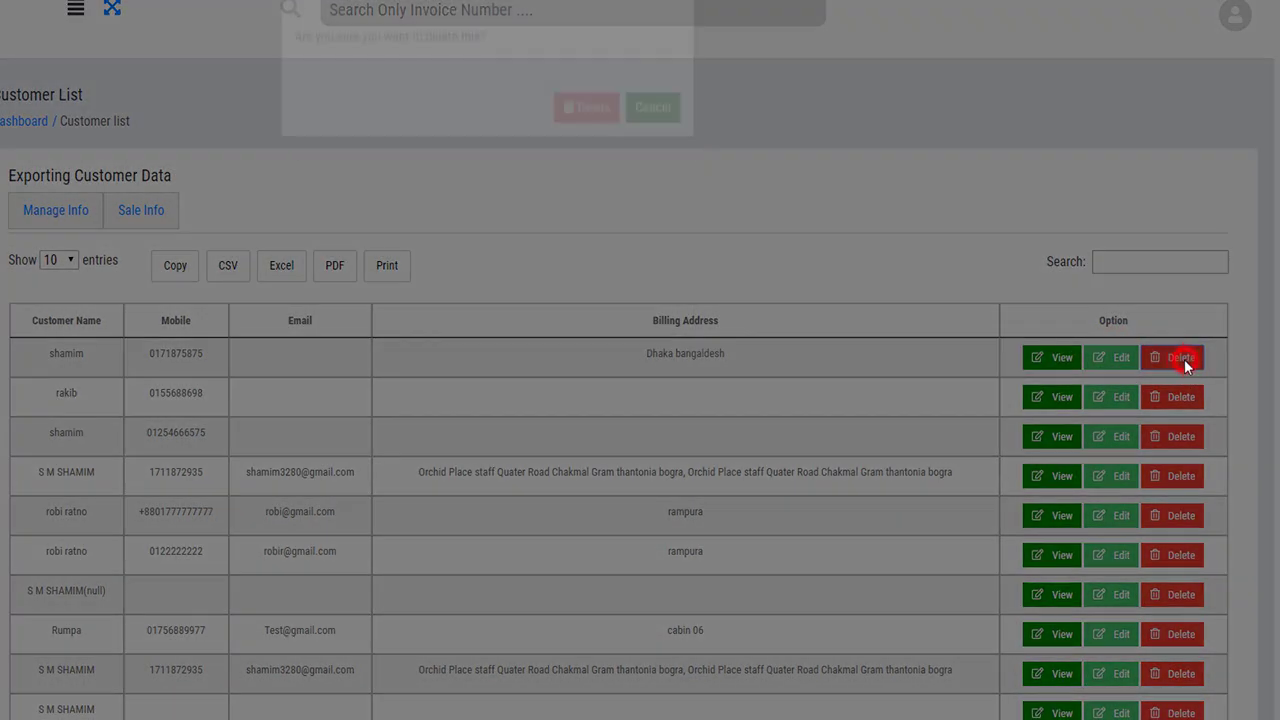
pyautogui.click(671, 25)
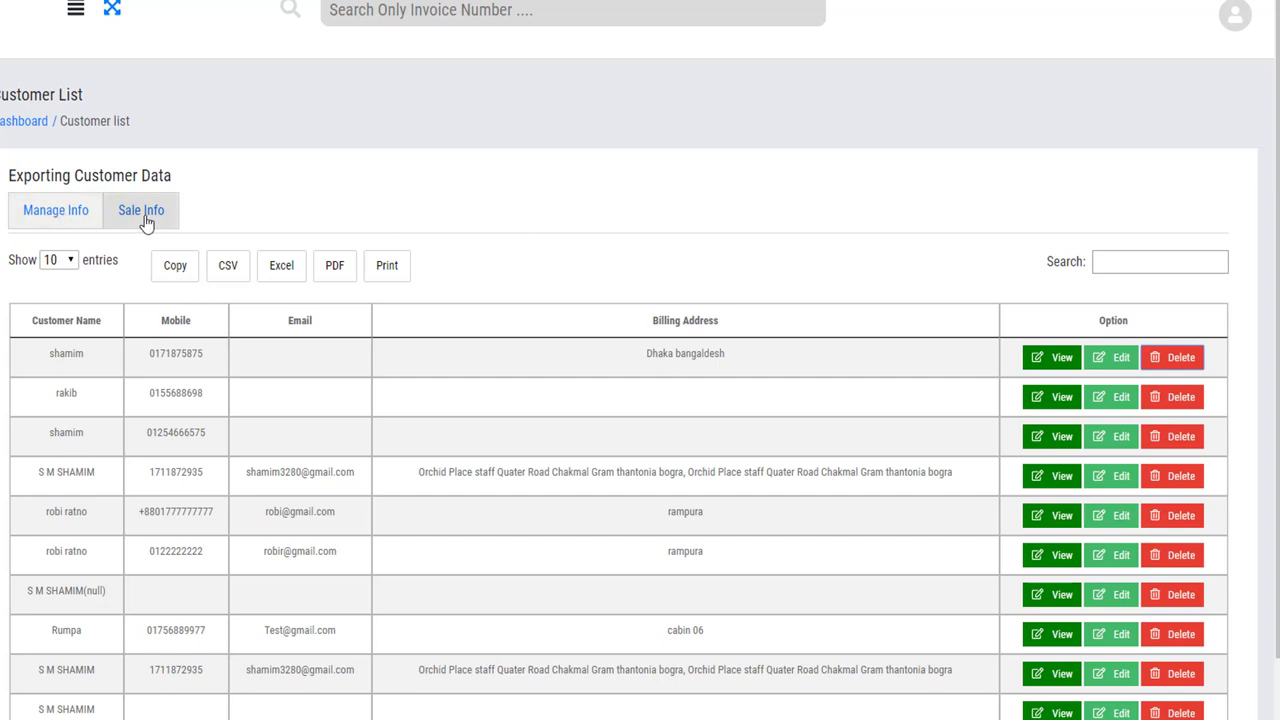
# Show the Sale Info summary of BDT 5,893.35 billed and highlight the first customer's name.
pyautogui.click(143, 214)
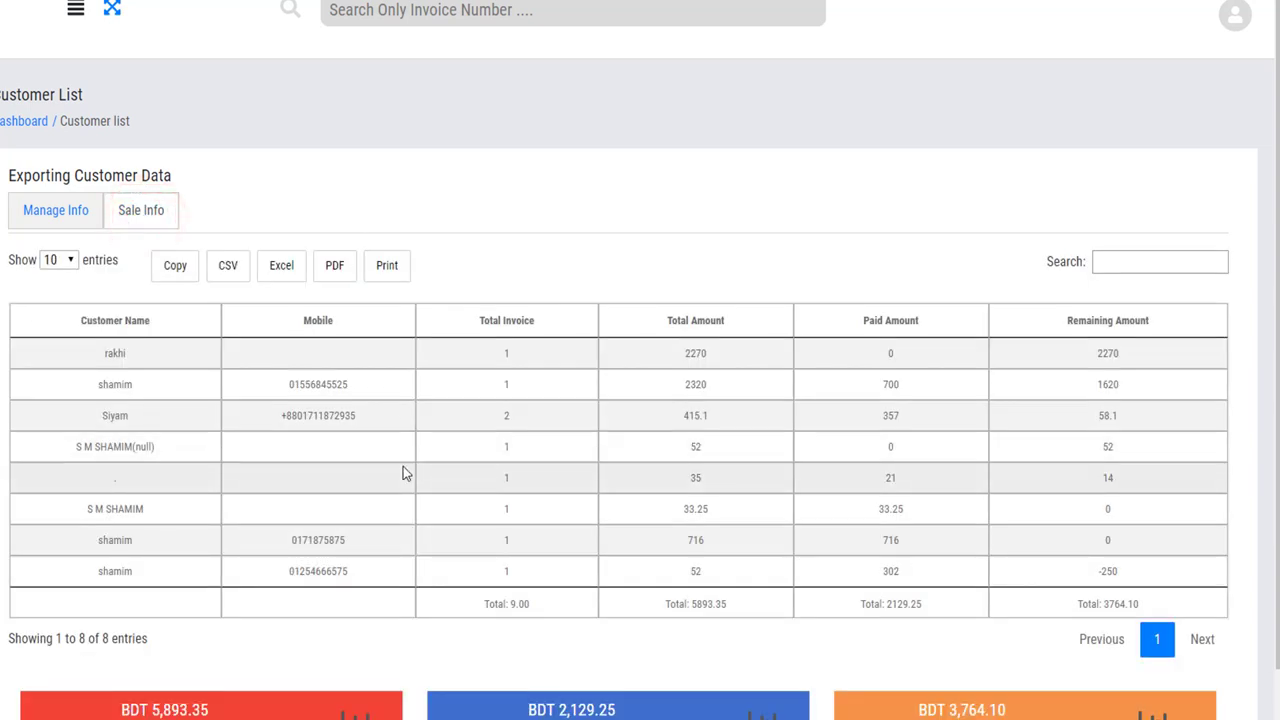
pyautogui.scroll(-1, 403, 478)
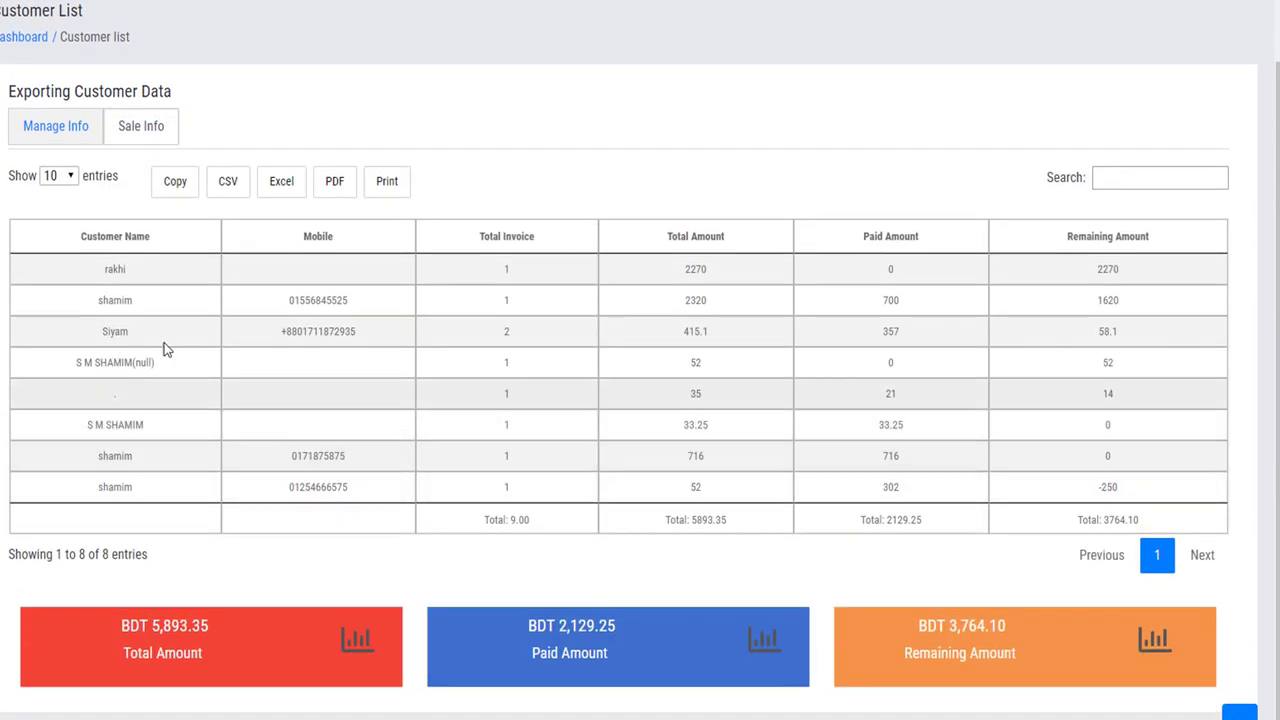
pyautogui.click(139, 271)
pyautogui.doubleClick(130, 271)
pyautogui.click(357, 268)
# Highlight the first customer's invoice count 1, total 2270, paid 0 and remaining 2270.
pyautogui.moveTo(531, 265); pyautogui.dragTo(503, 267)
pyautogui.click(540, 271)
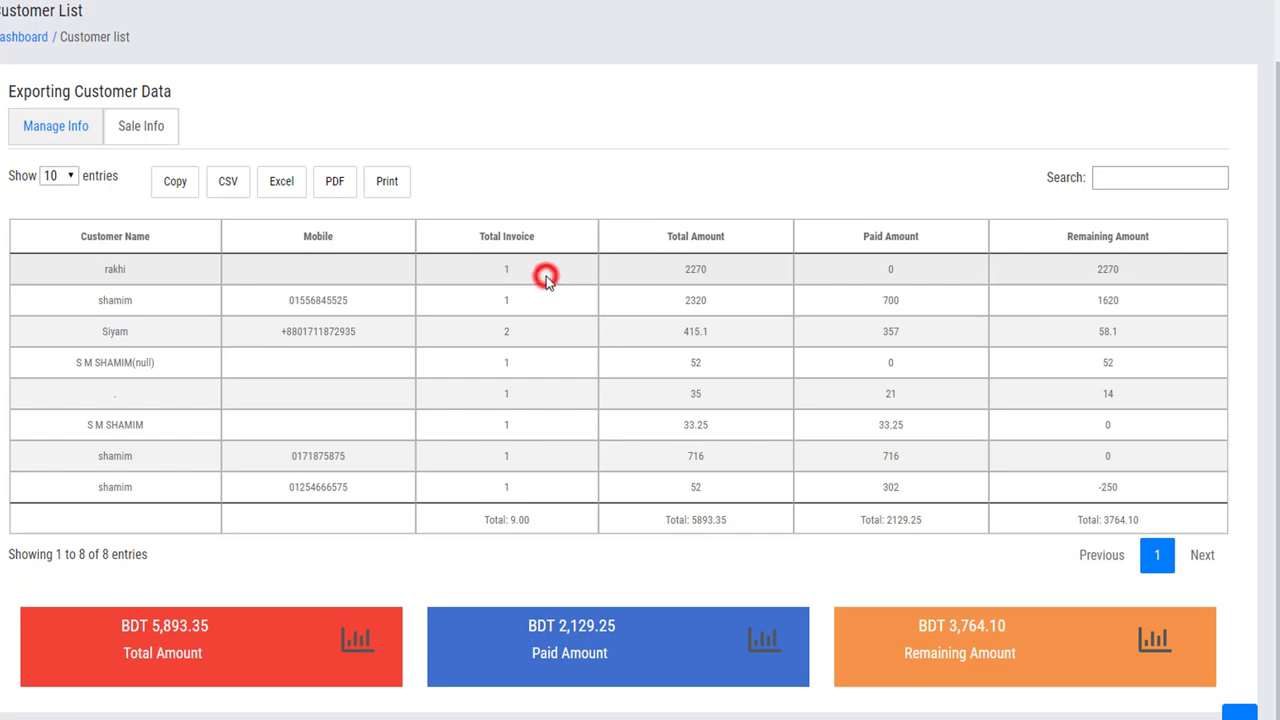
pyautogui.doubleClick(720, 271)
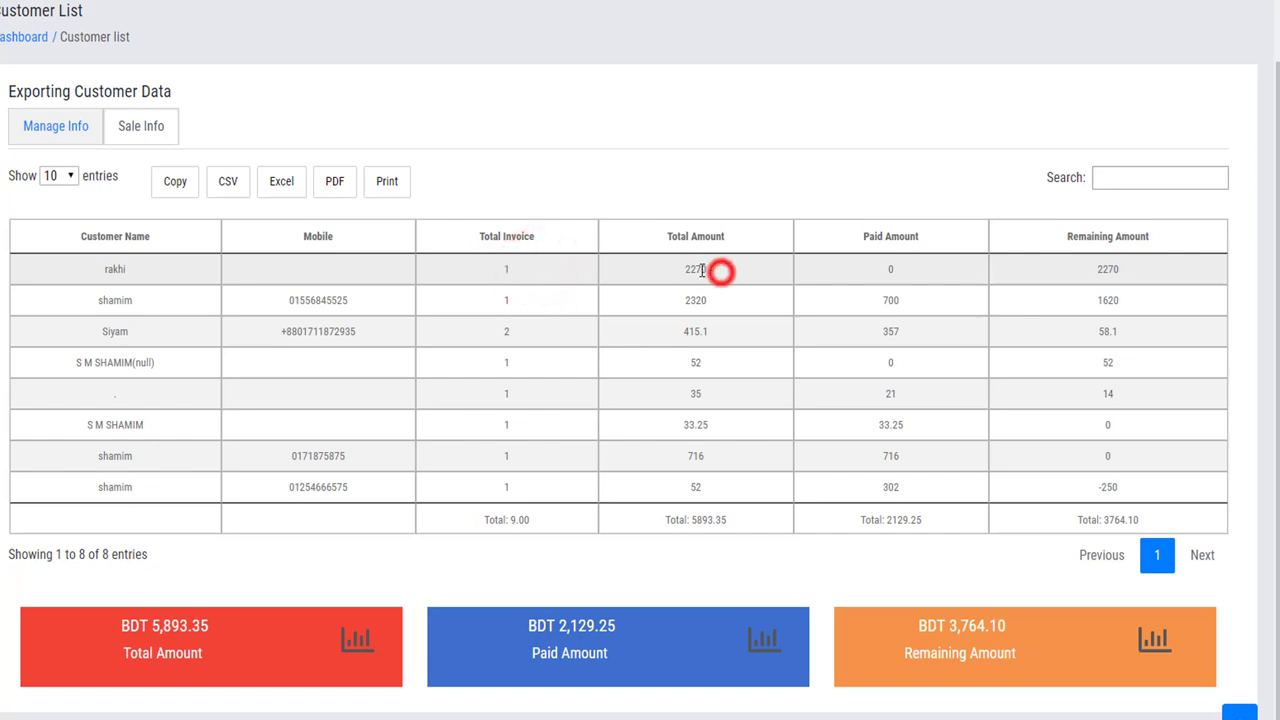
pyautogui.doubleClick(920, 269)
pyautogui.doubleClick(1160, 272)
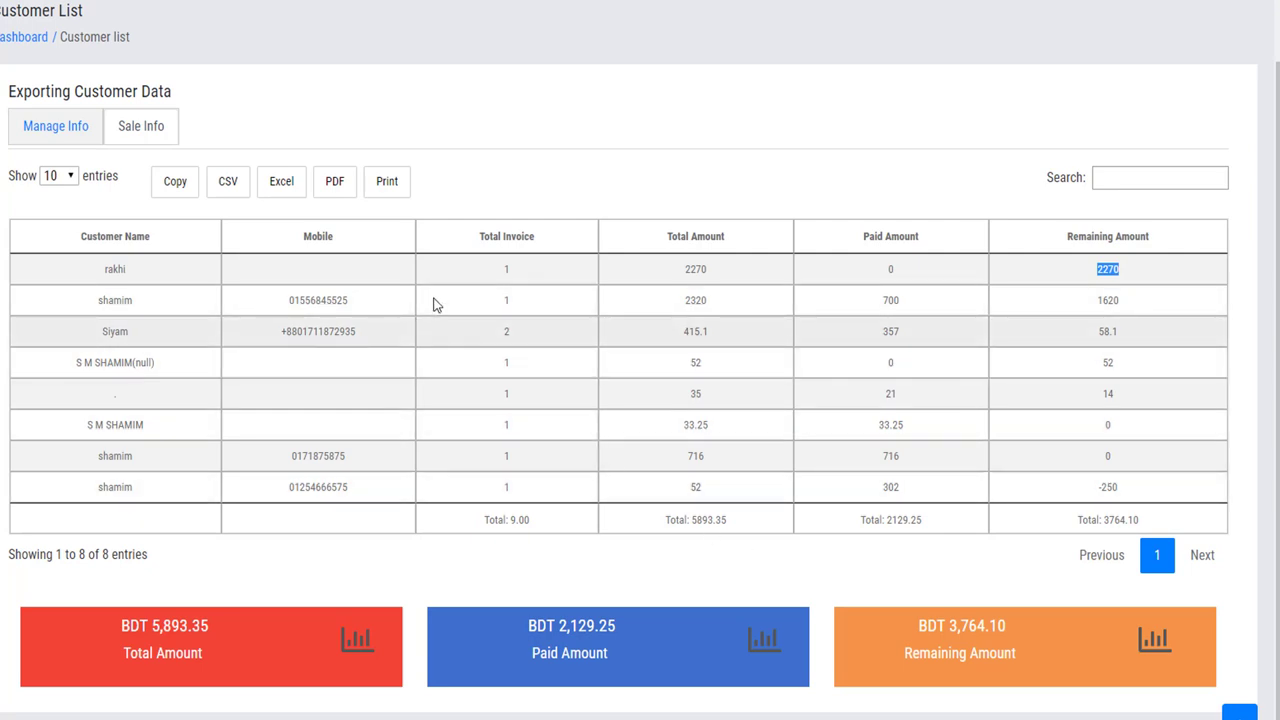
# Re-highlight the first row's invoice count, total, paid and remaining amounts, then clear and scroll up.
pyautogui.doubleClick(543, 267)
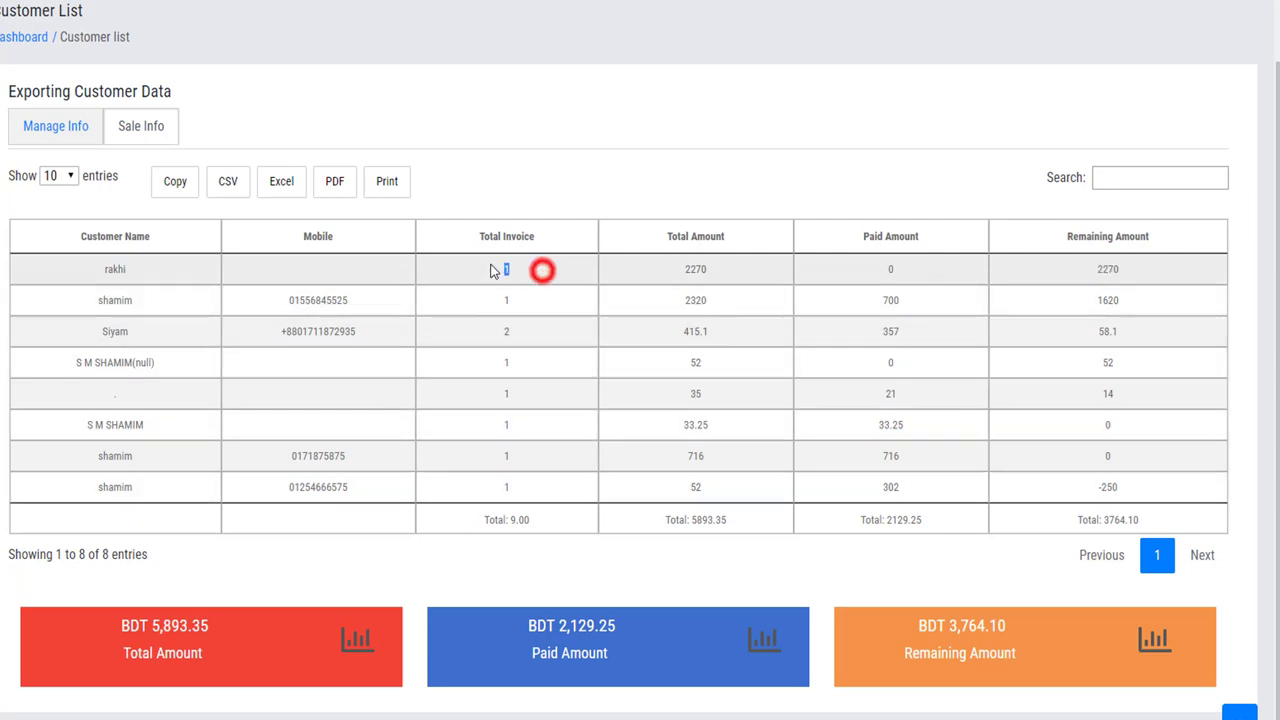
pyautogui.click(730, 277)
pyautogui.click(897, 270)
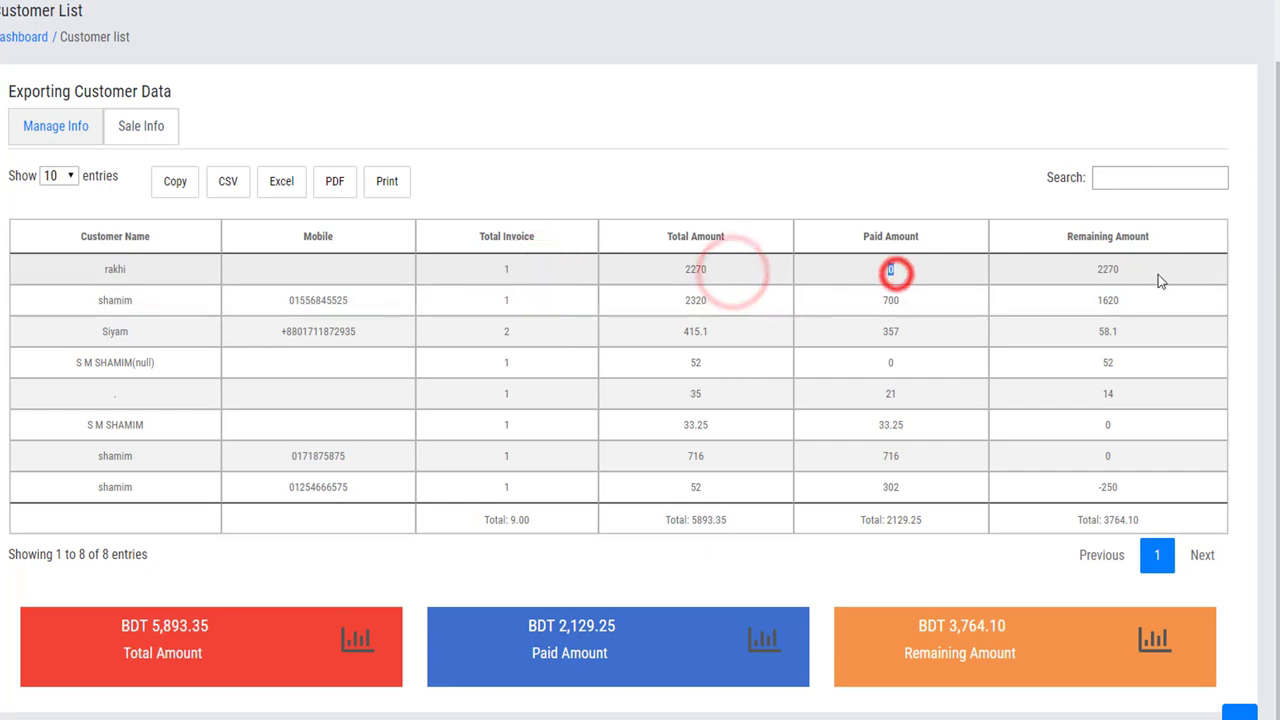
pyautogui.doubleClick(1147, 268)
pyautogui.click(1005, 372)
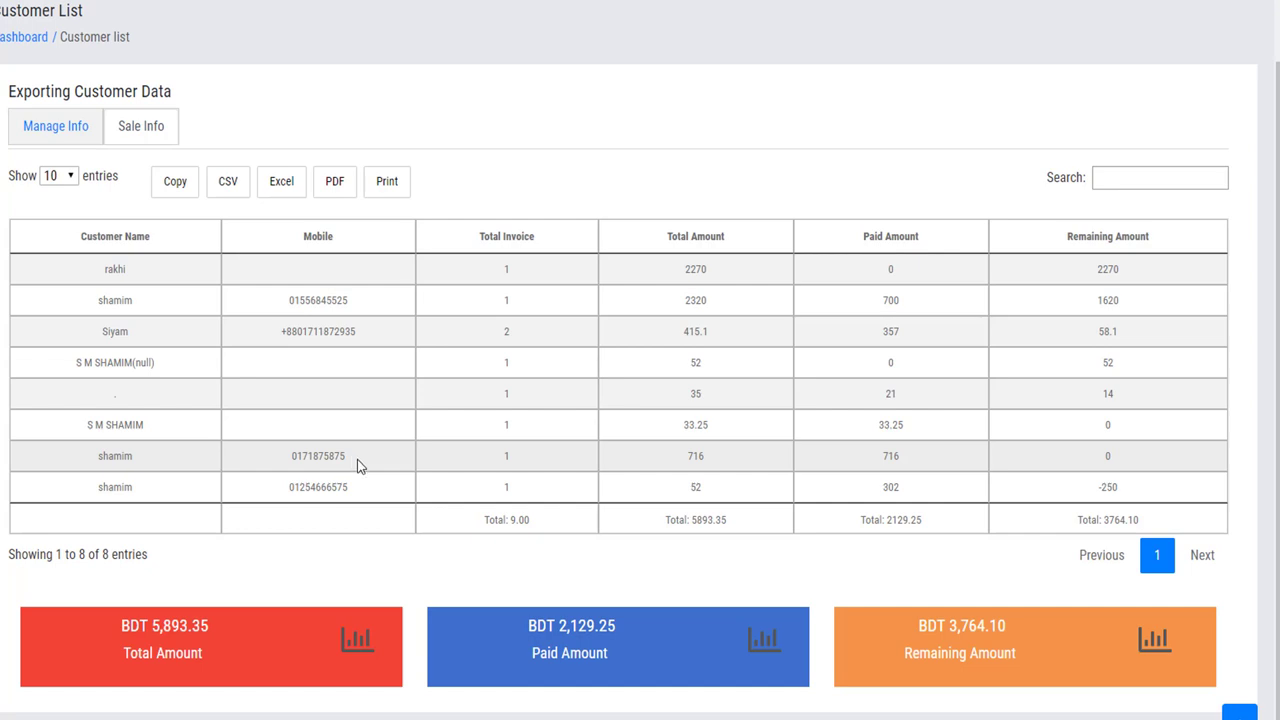
pyautogui.scroll(1, 101, 420)
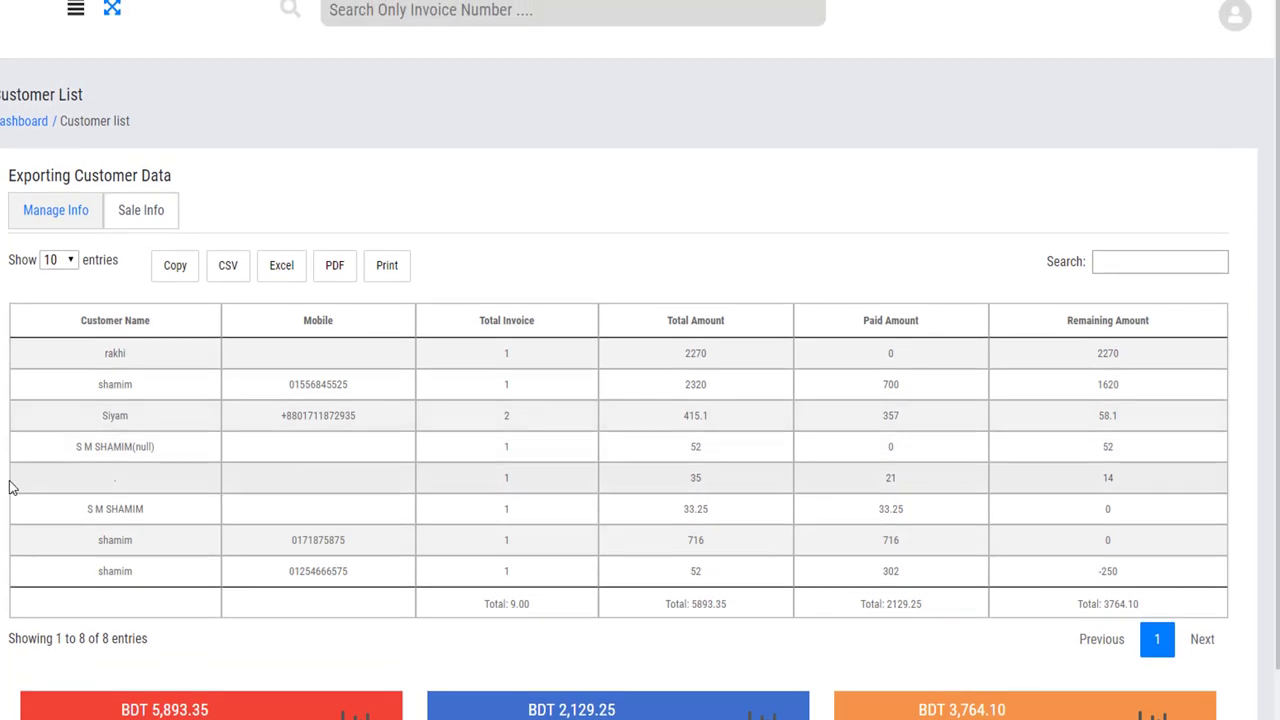
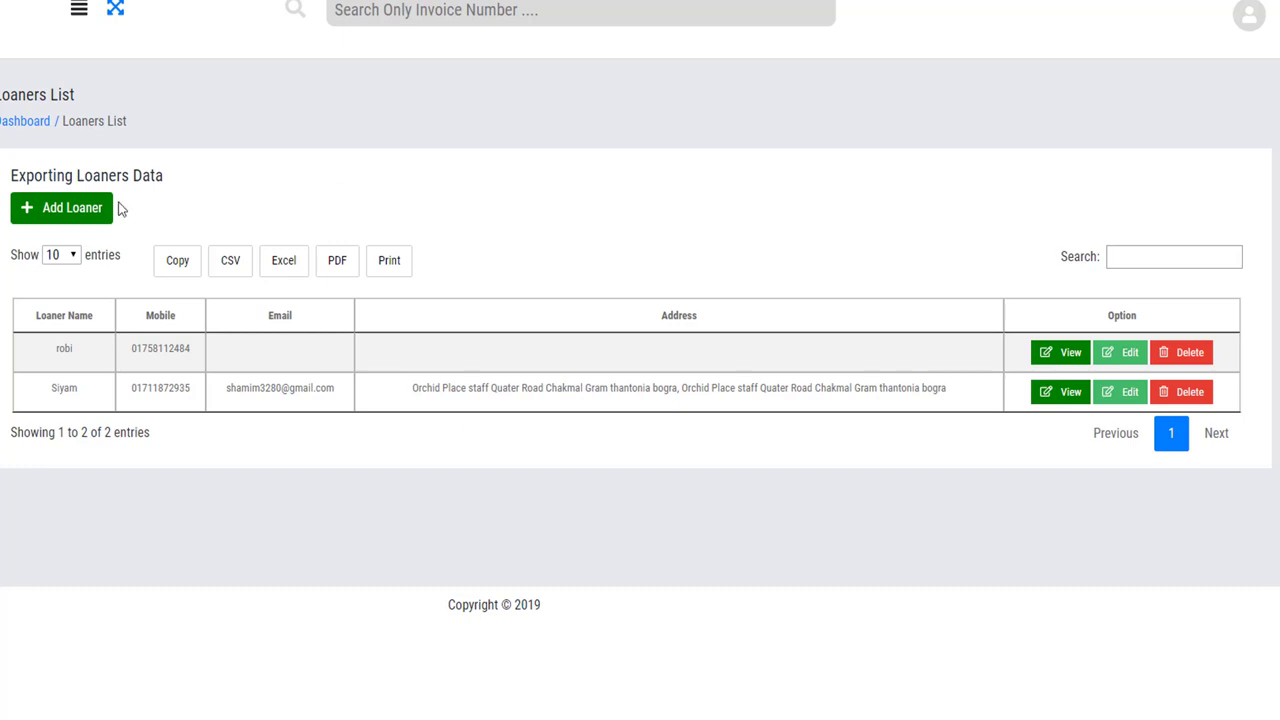
# Create a new loaner record with the person's name, mobile number and address filled in.
pyautogui.click(87, 210)
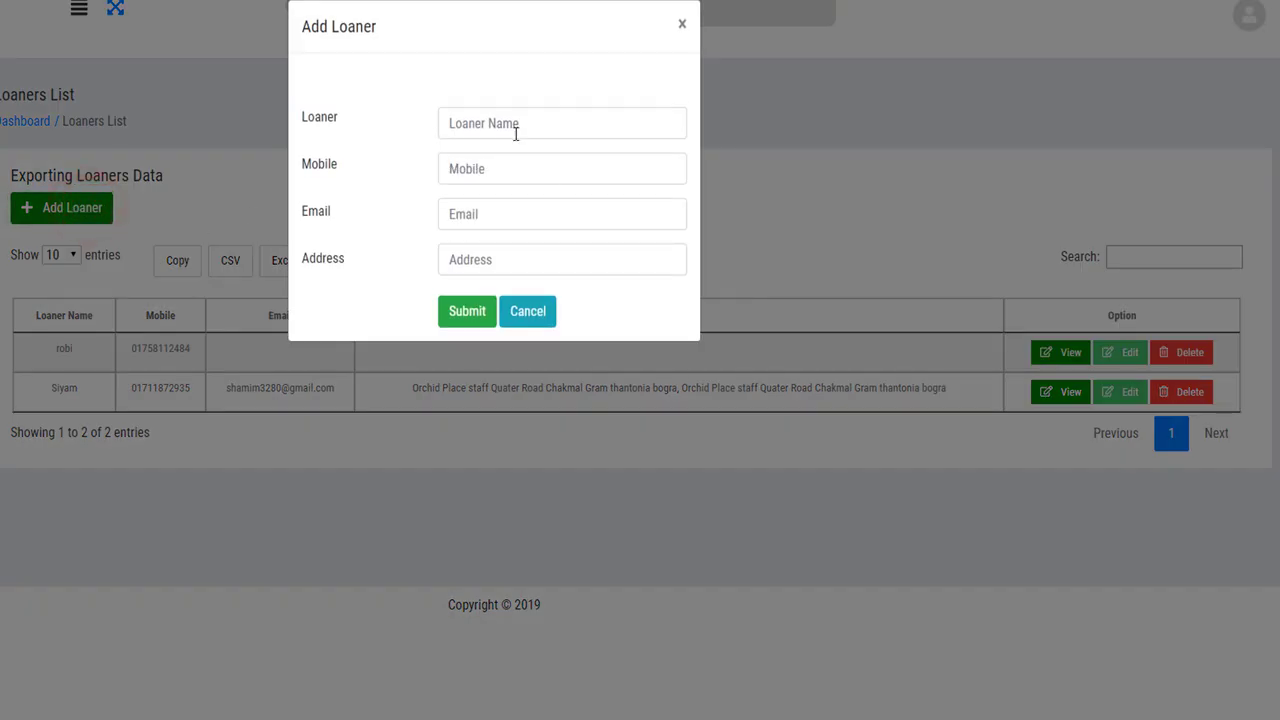
pyautogui.click(514, 128)
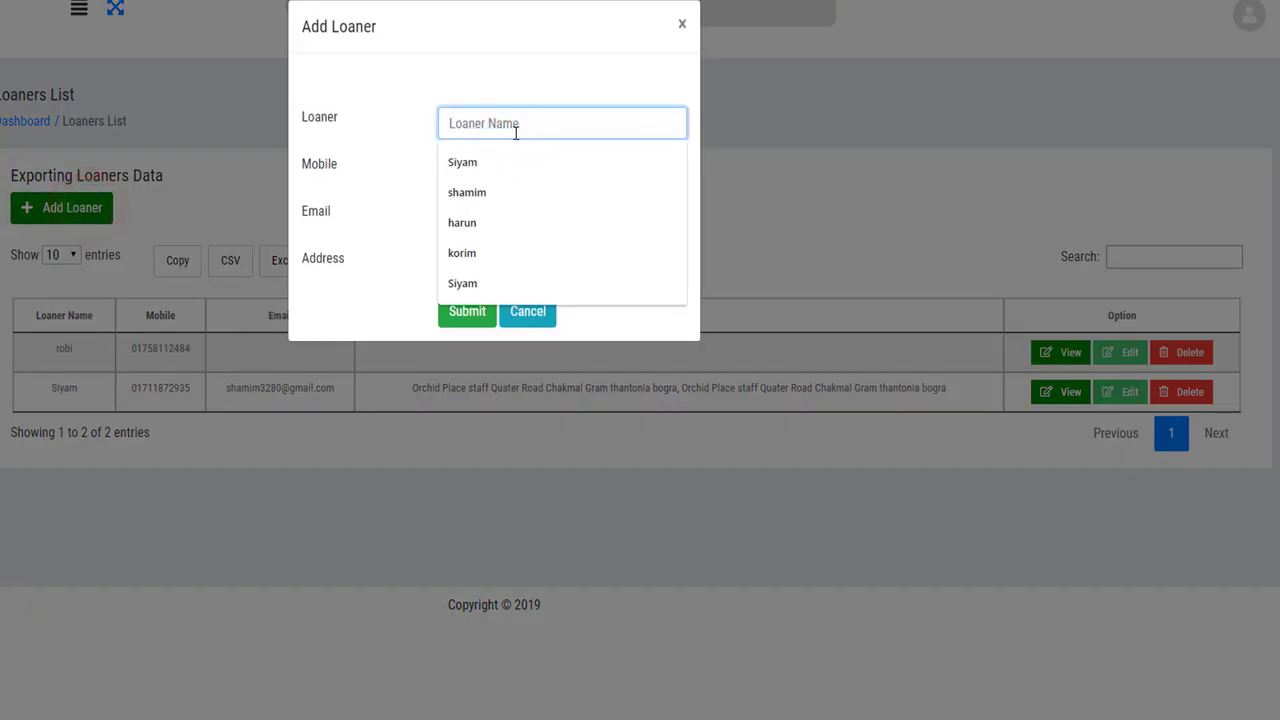
pyautogui.write('shamim')
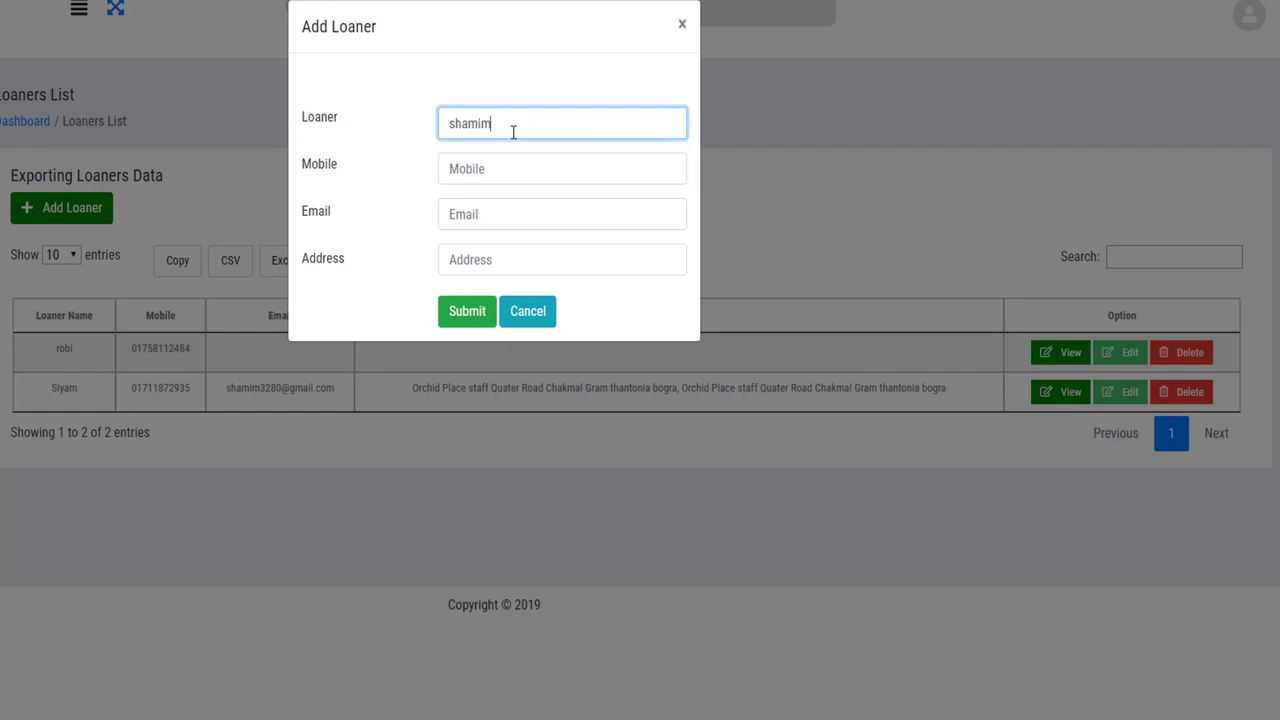
pyautogui.press('Tab')
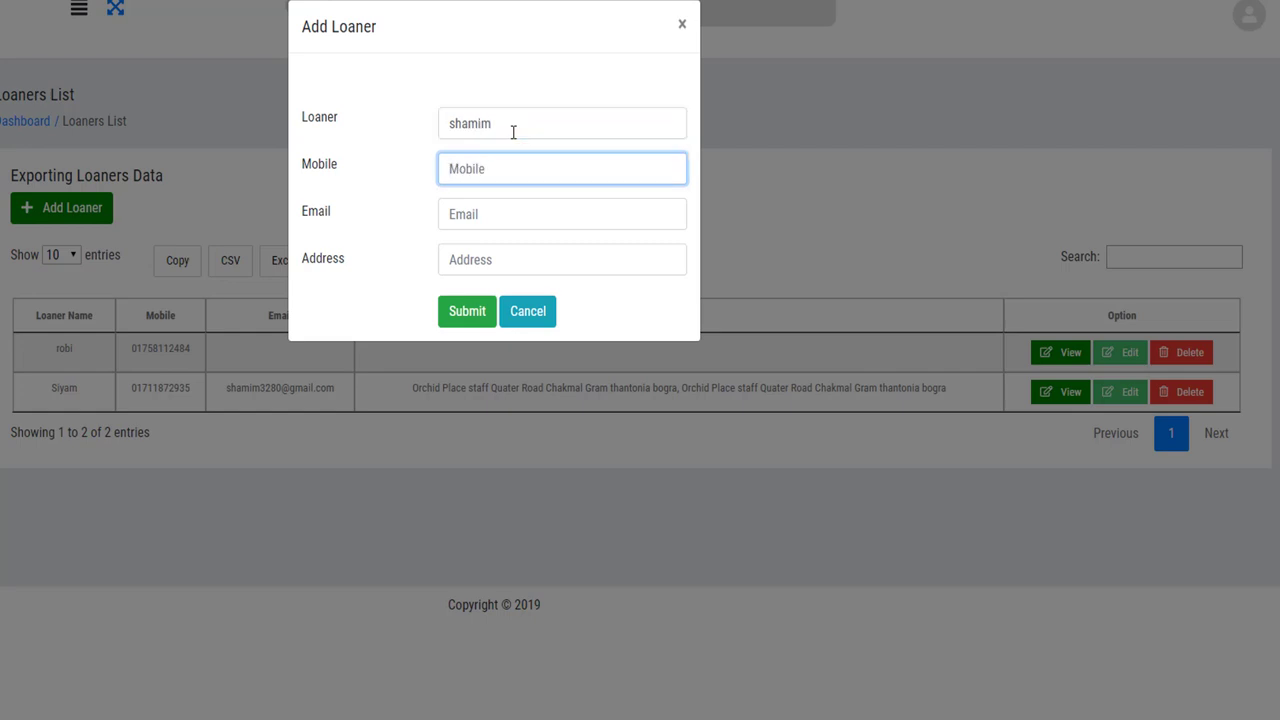
pyautogui.write('015482752')
pyautogui.press('Tab')
pyautogui.press('Tab')
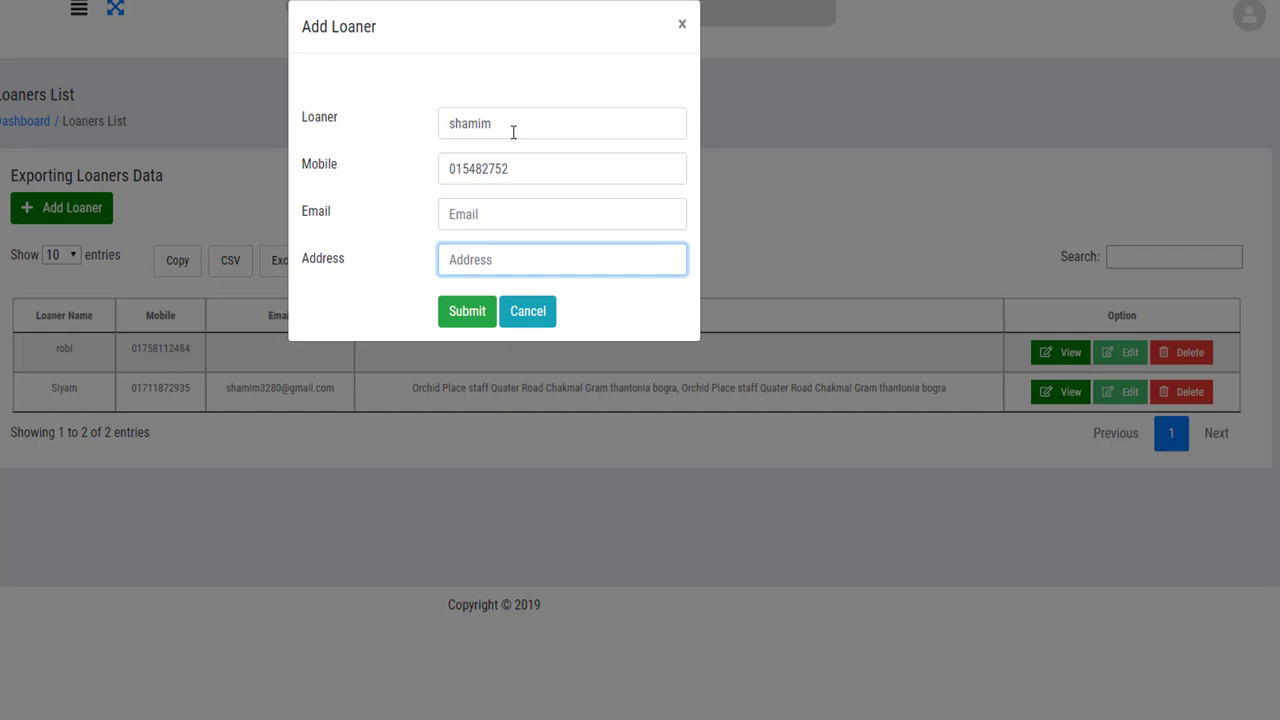
pyautogui.write('dhakaba')
pyautogui.press('BackSpace')
pyautogui.press('BackSpace')
pyautogui.write('bangladesh')
pyautogui.click(485, 311)
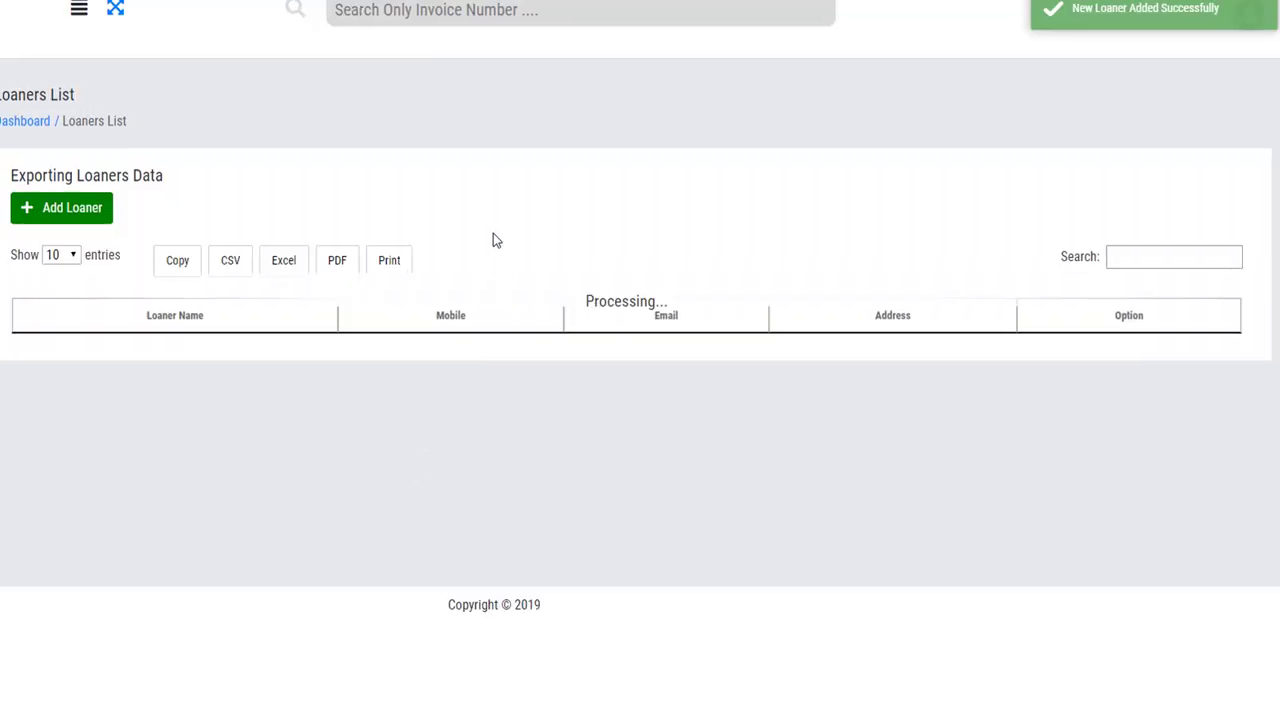
# Review the new loaner's saved details in the loaners list, then scroll to the Add Loan form.
pyautogui.moveTo(47, 350); pyautogui.dragTo(846, 363)
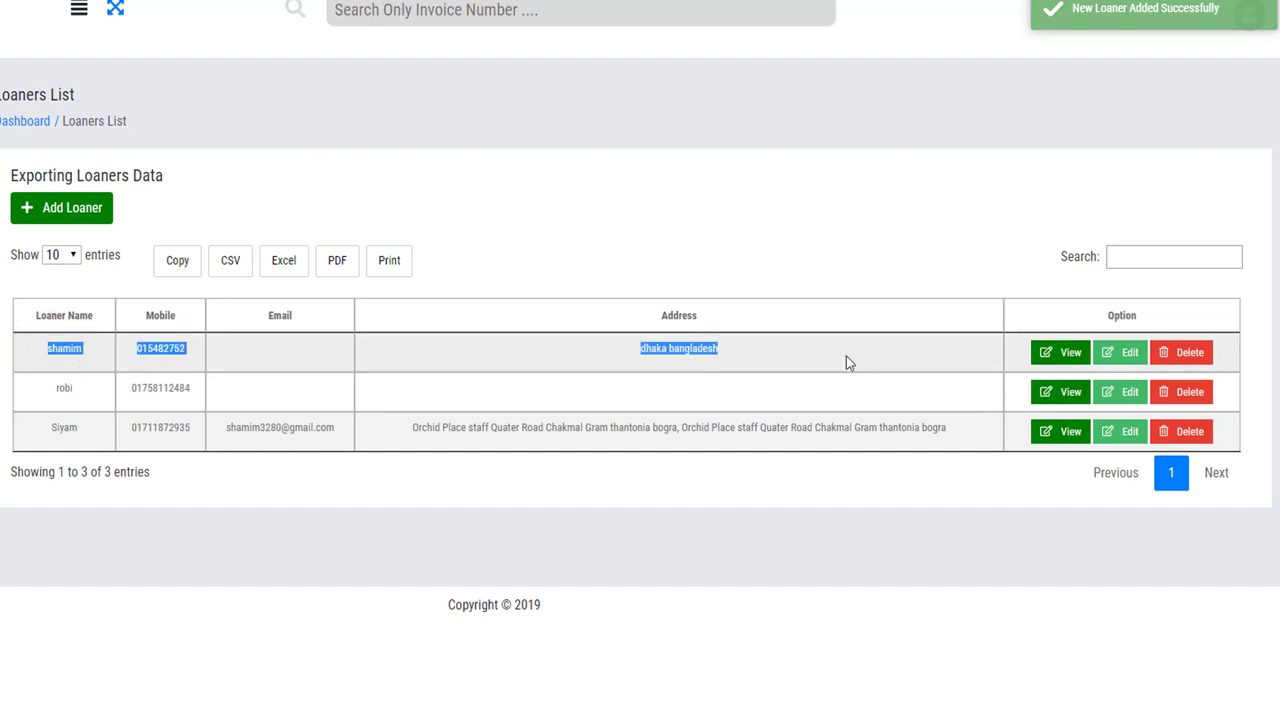
pyautogui.click(856, 518)
pyautogui.click(1064, 352)
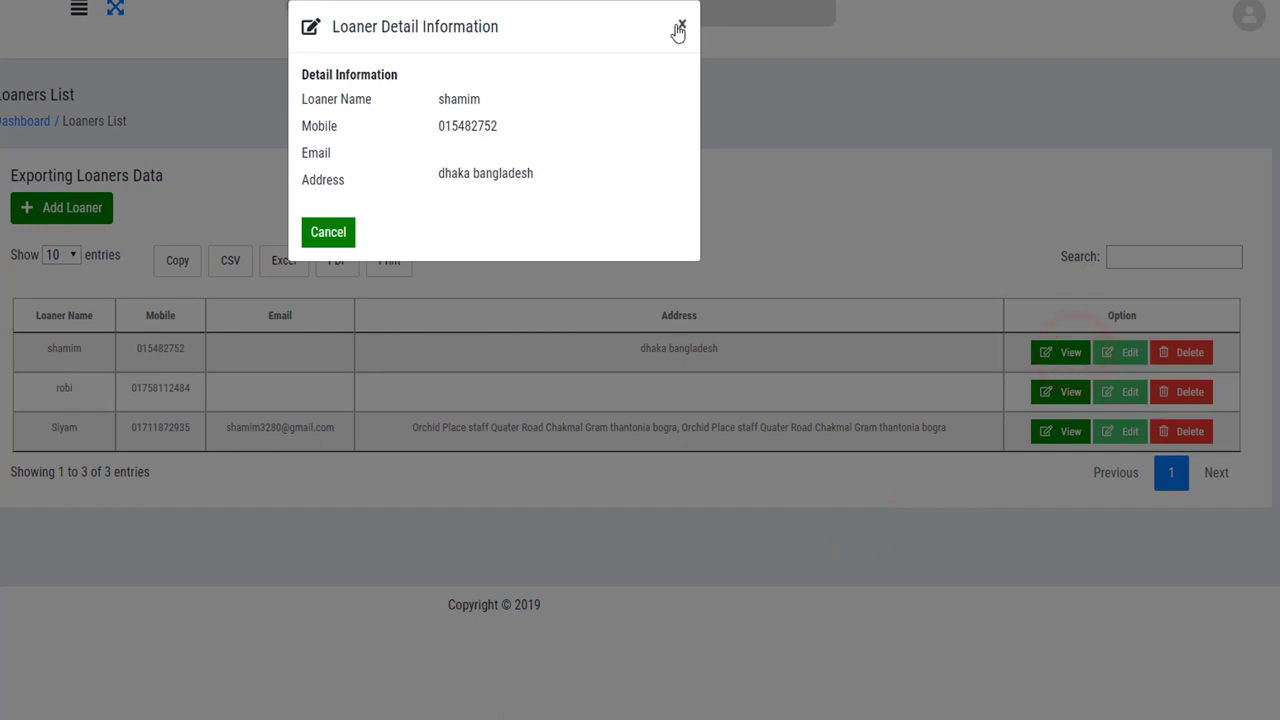
pyautogui.click(680, 26)
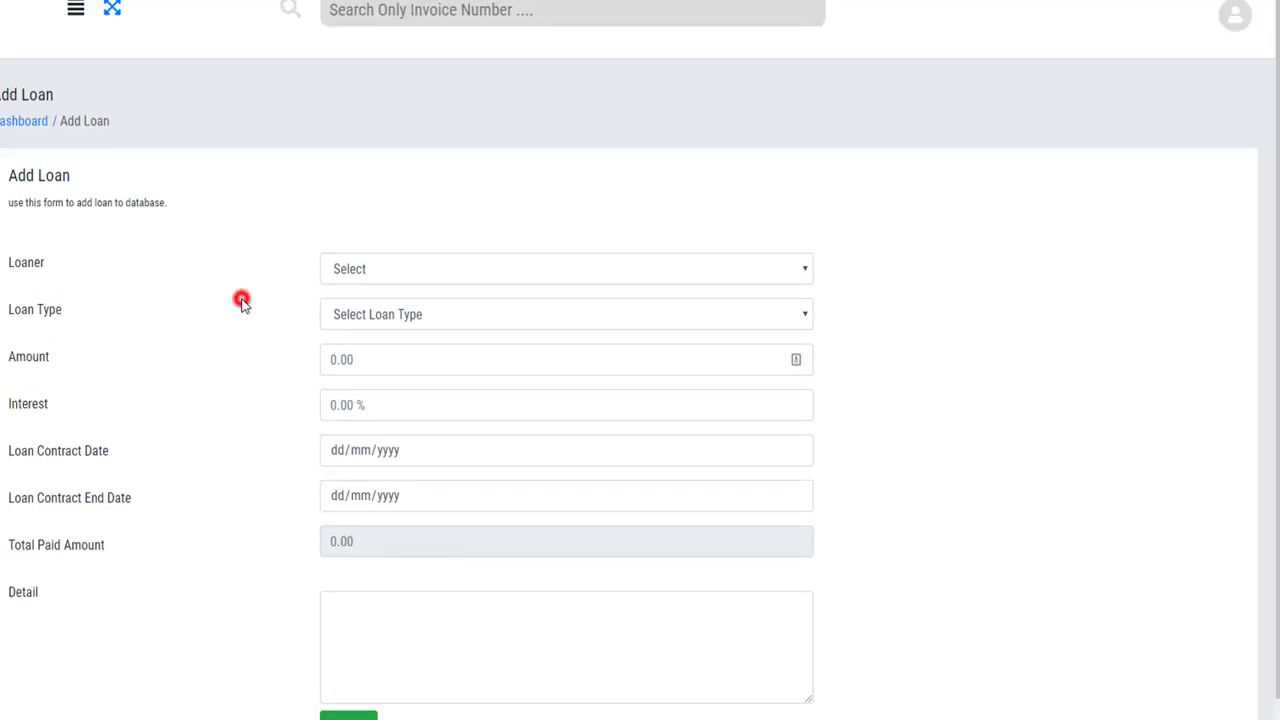
pyautogui.scroll(-1, 241, 305)
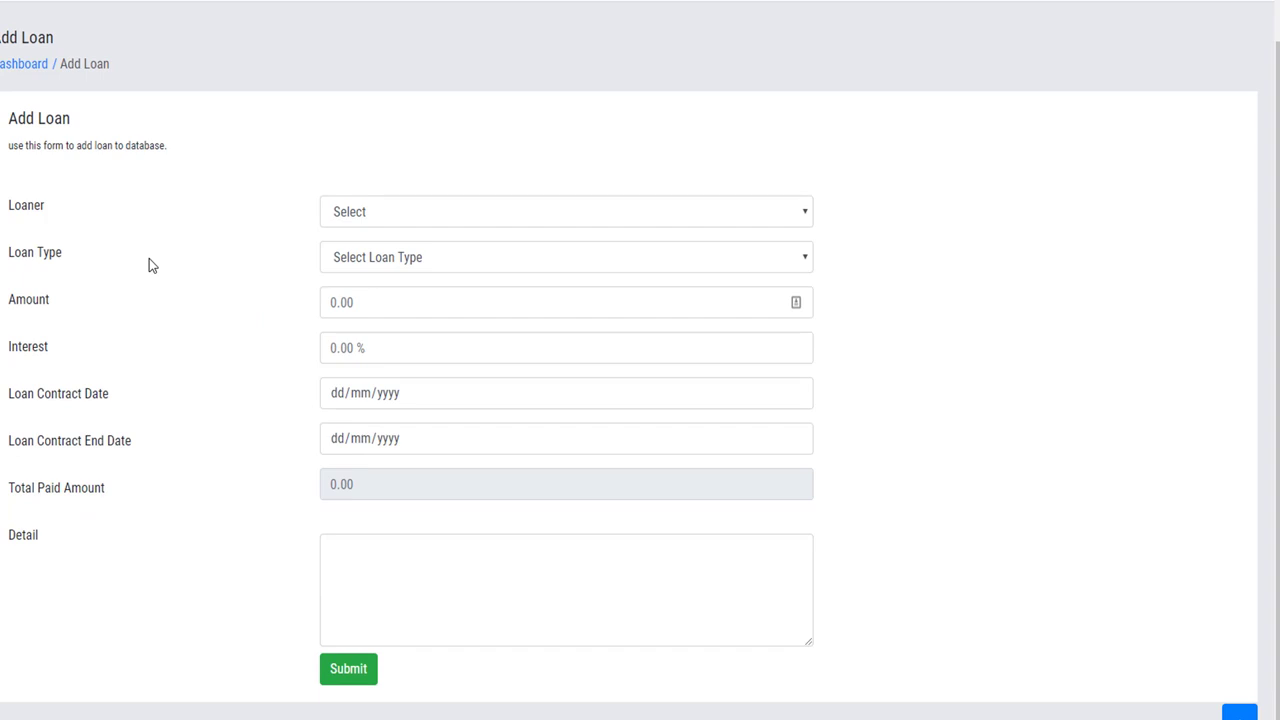
# Select the newly added loaner in the Add Loan form's Loaner dropdown.
pyautogui.moveTo(51, 205); pyautogui.dragTo(5, 206)
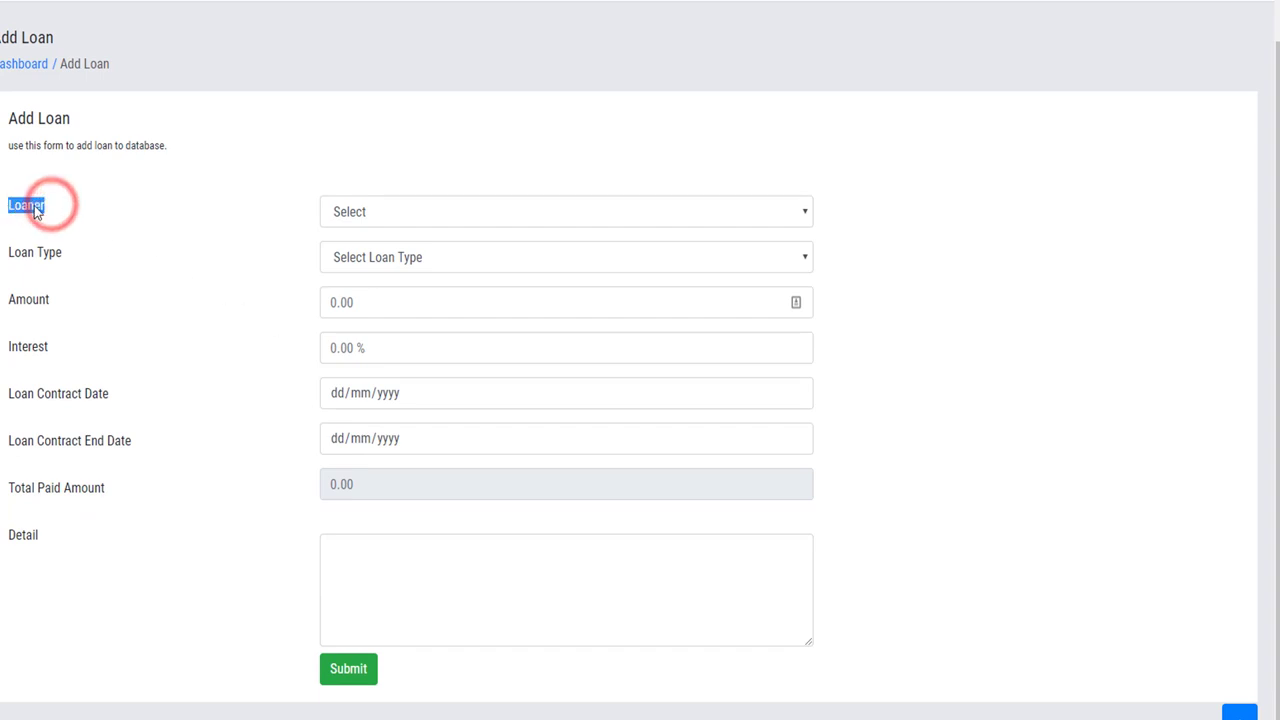
pyautogui.click(384, 213)
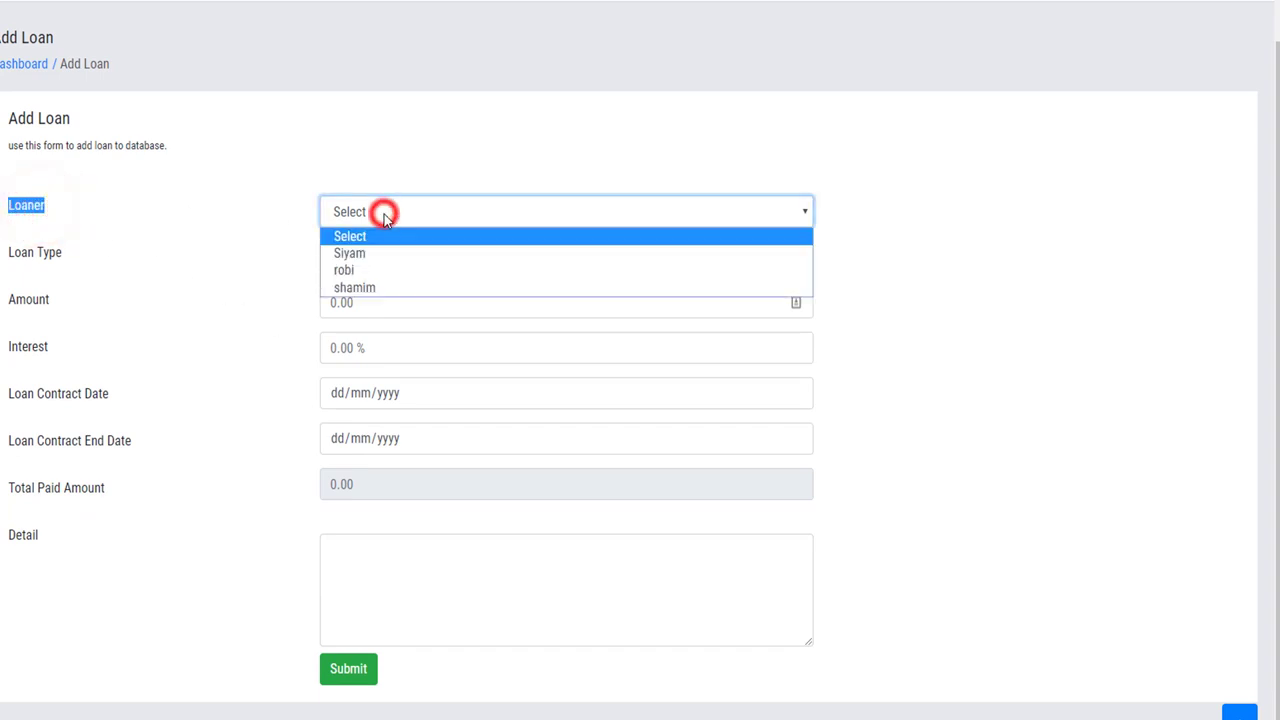
pyautogui.click(364, 288)
# Set the Loan Type to Taken.
pyautogui.tripleClick(86, 254)
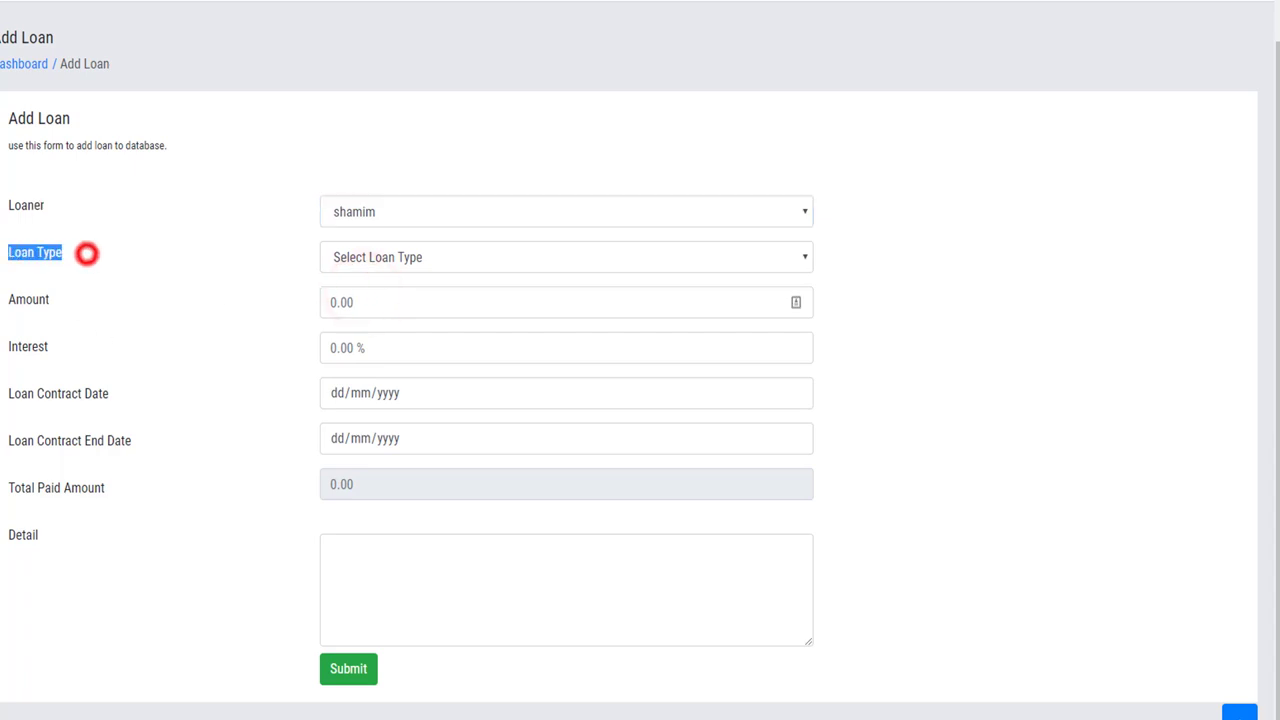
pyautogui.tripleClick(91, 251)
pyautogui.click(60, 257)
pyautogui.tripleClick(60, 260)
pyautogui.click(430, 267)
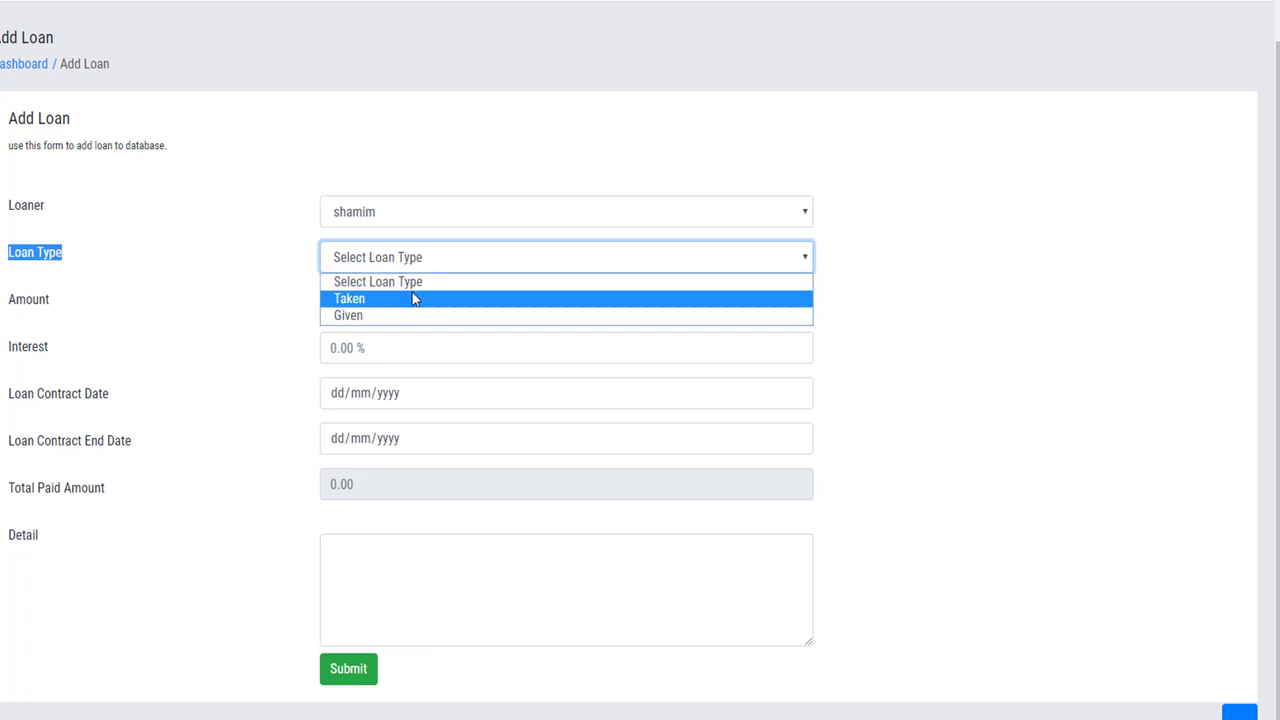
pyautogui.click(413, 297)
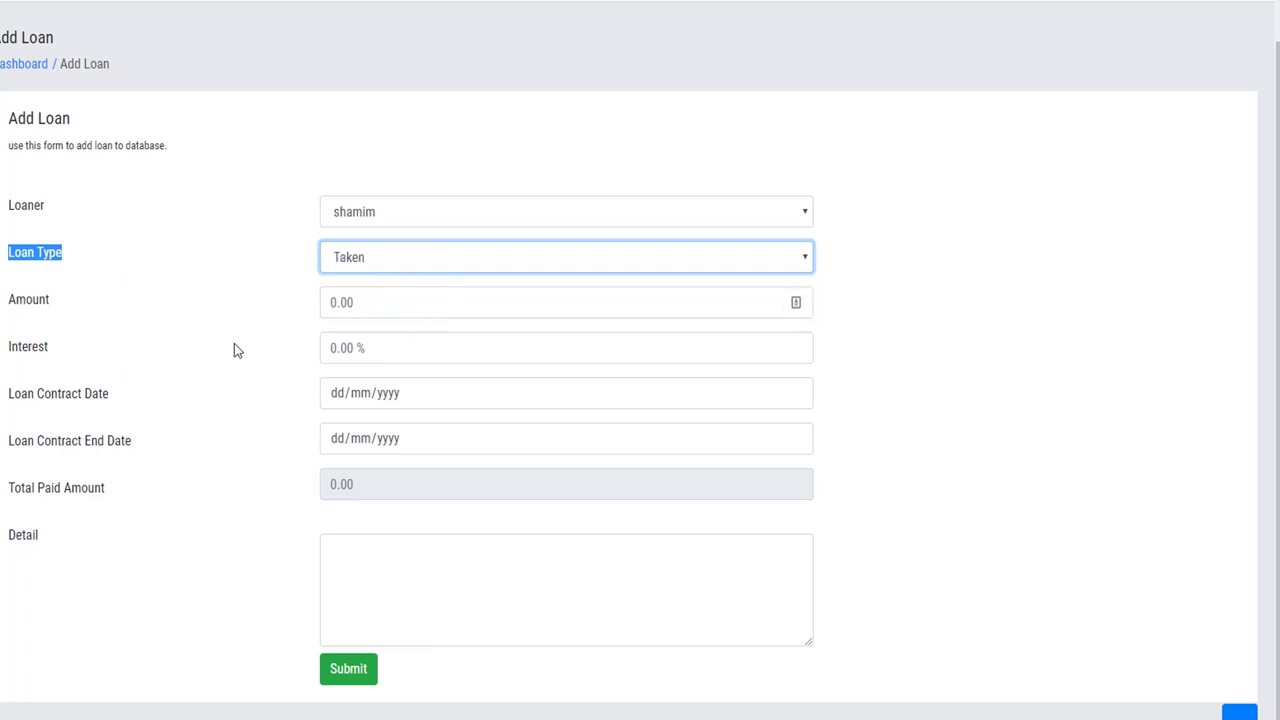
pyautogui.click(358, 309)
# Enter a loan amount of 50000 with an interest rate of 15.
pyautogui.write('500')
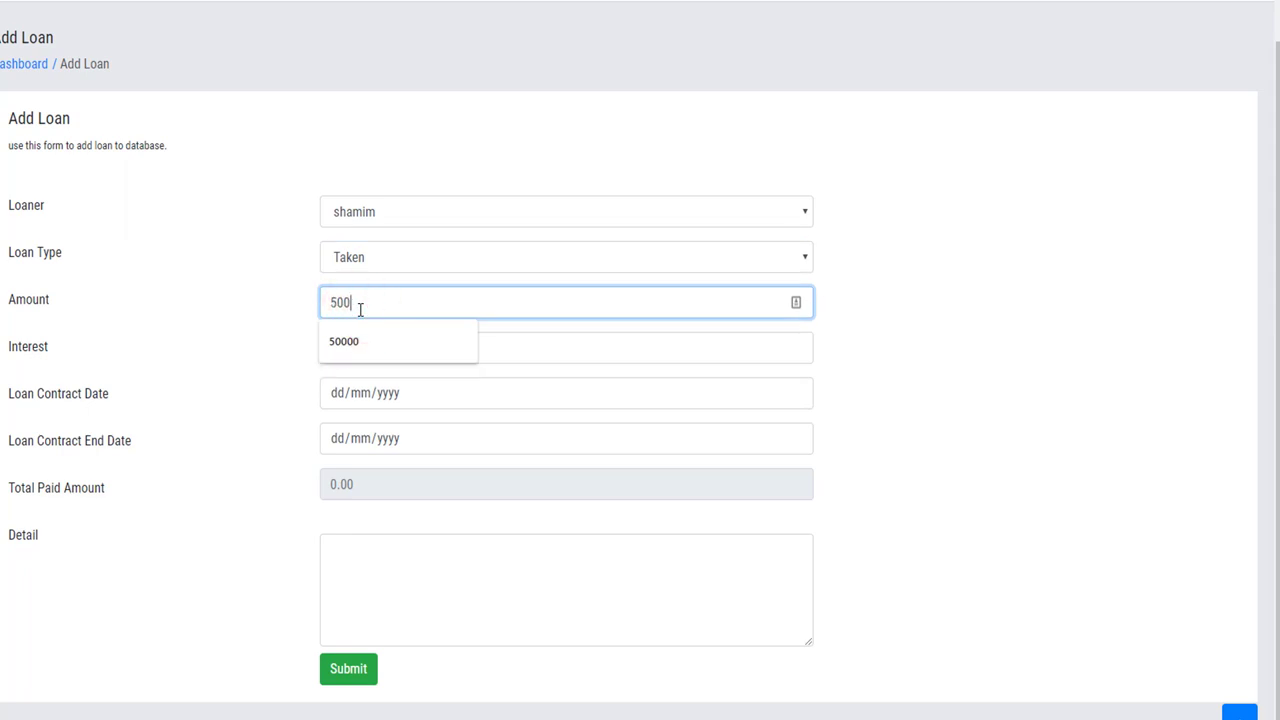
pyautogui.write('00')
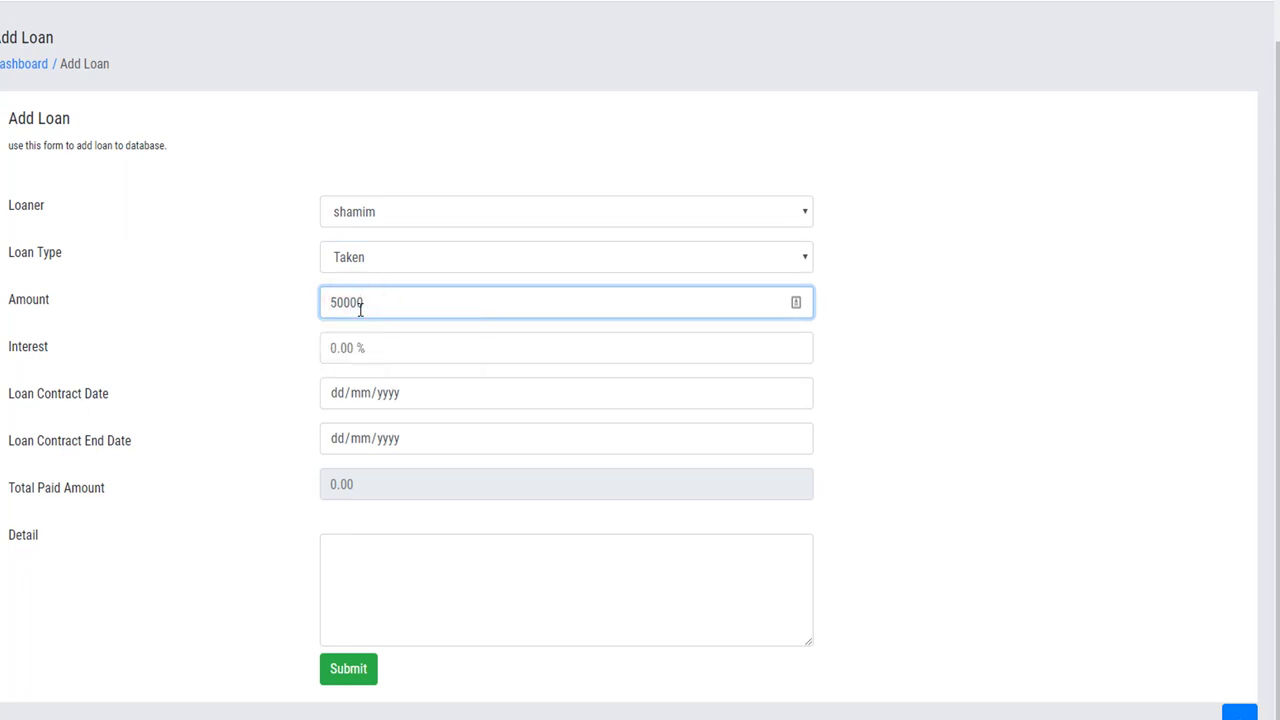
pyautogui.click(278, 315)
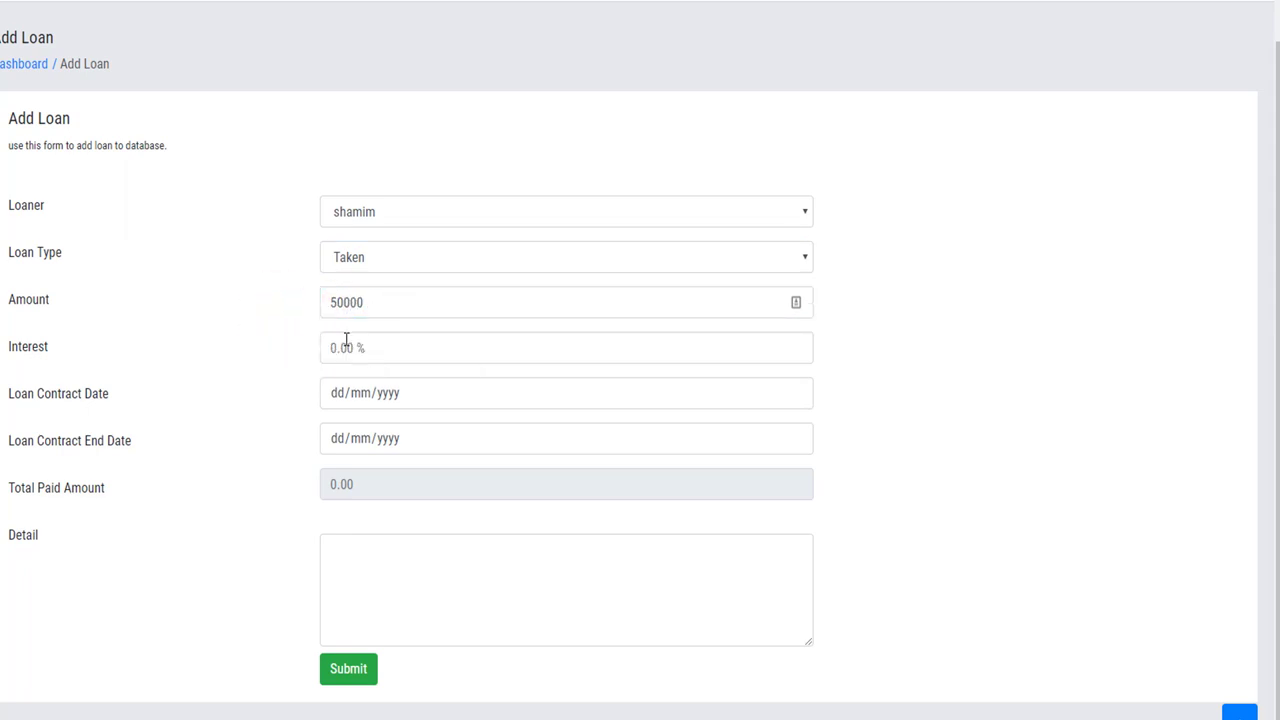
pyautogui.click(340, 346)
pyautogui.click(254, 344)
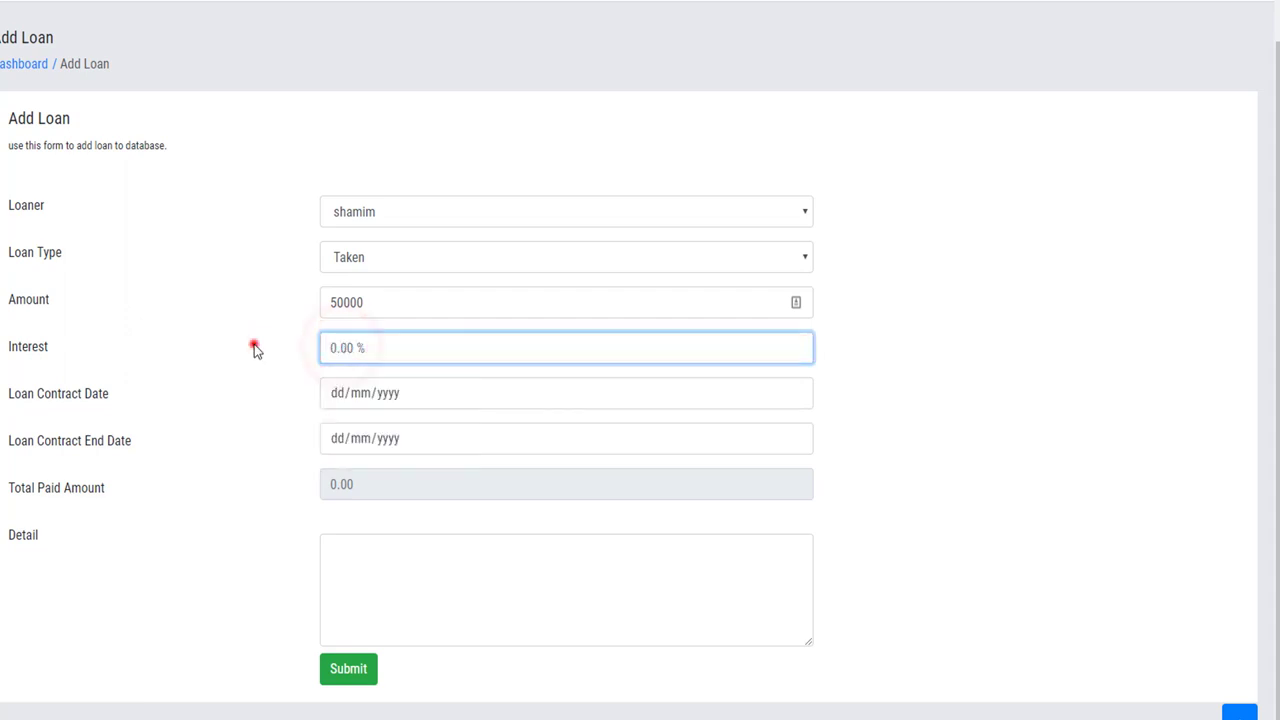
pyautogui.click(346, 347)
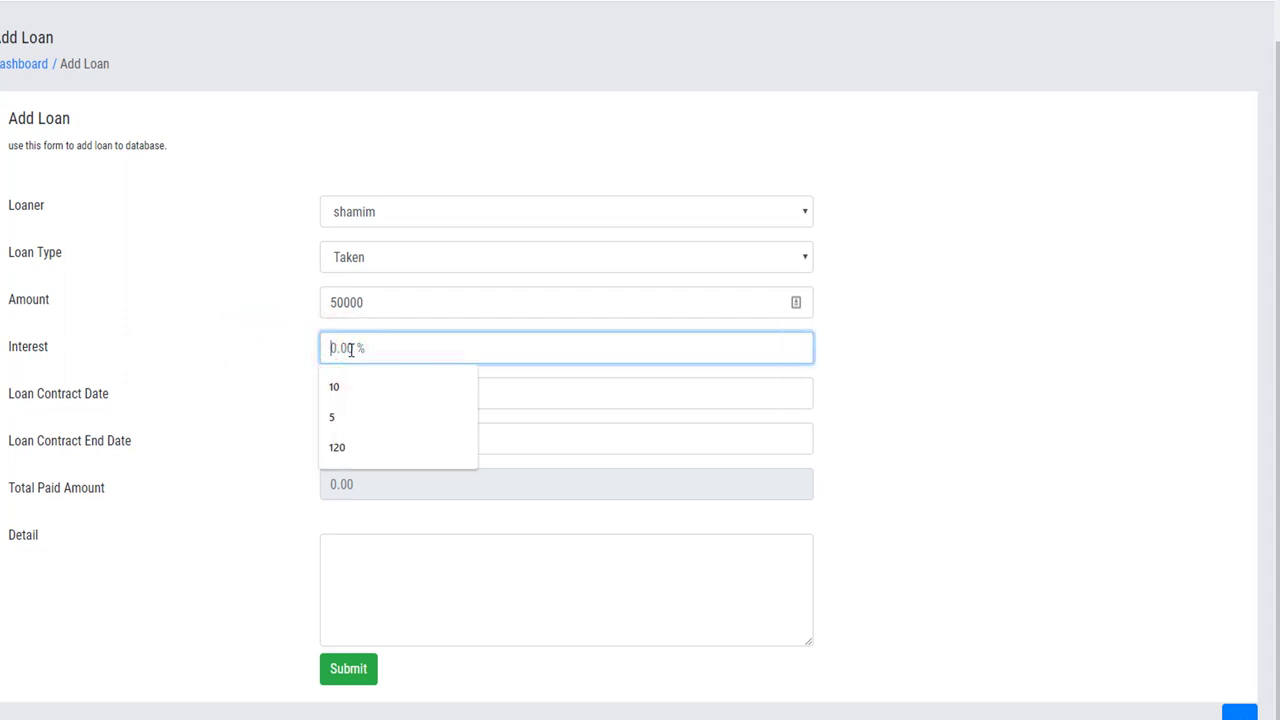
pyautogui.write('15')
pyautogui.click(308, 352)
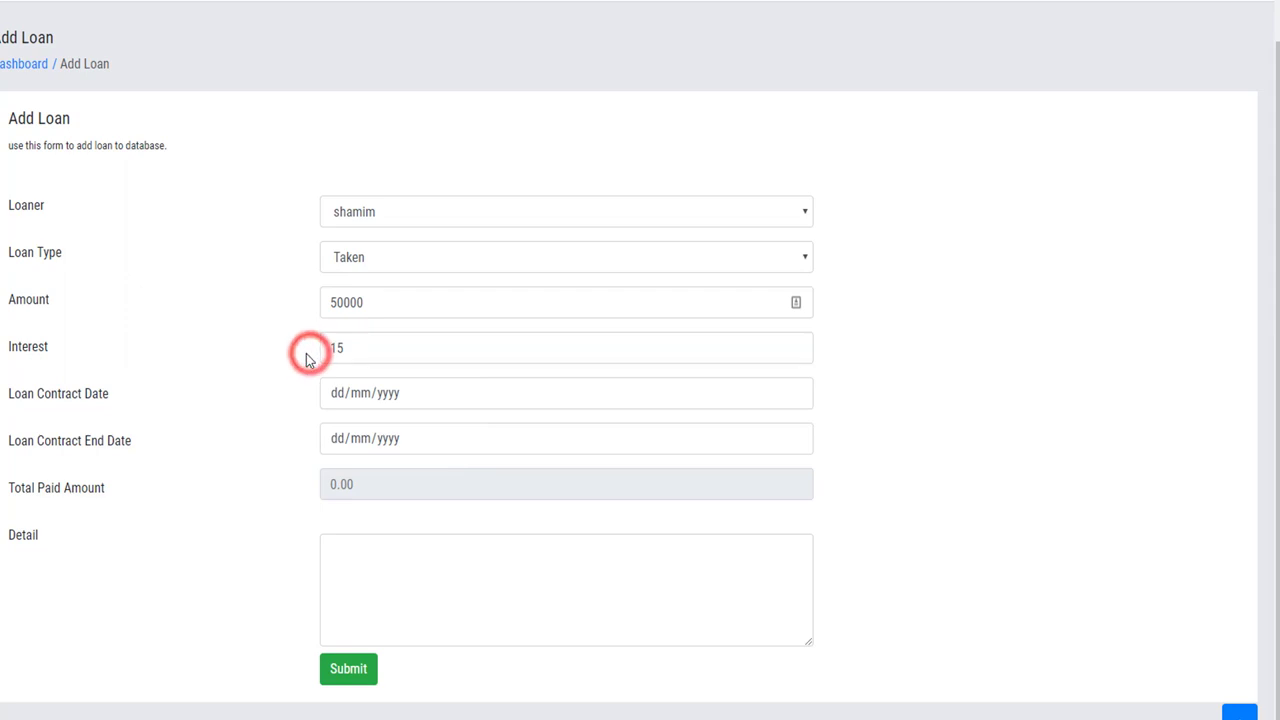
# Set the loan contract to run from 06/07/2019 to 06/07/2020.
pyautogui.moveTo(10, 395); pyautogui.dragTo(131, 411)
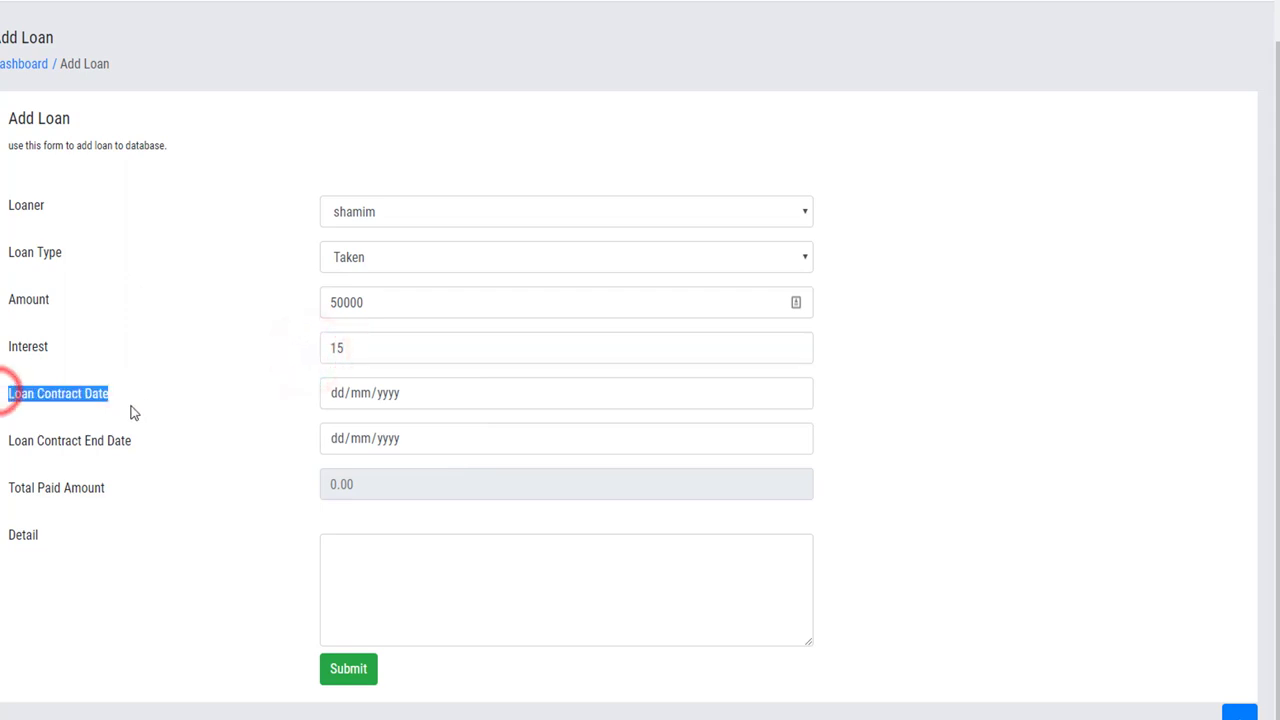
pyautogui.click(337, 393)
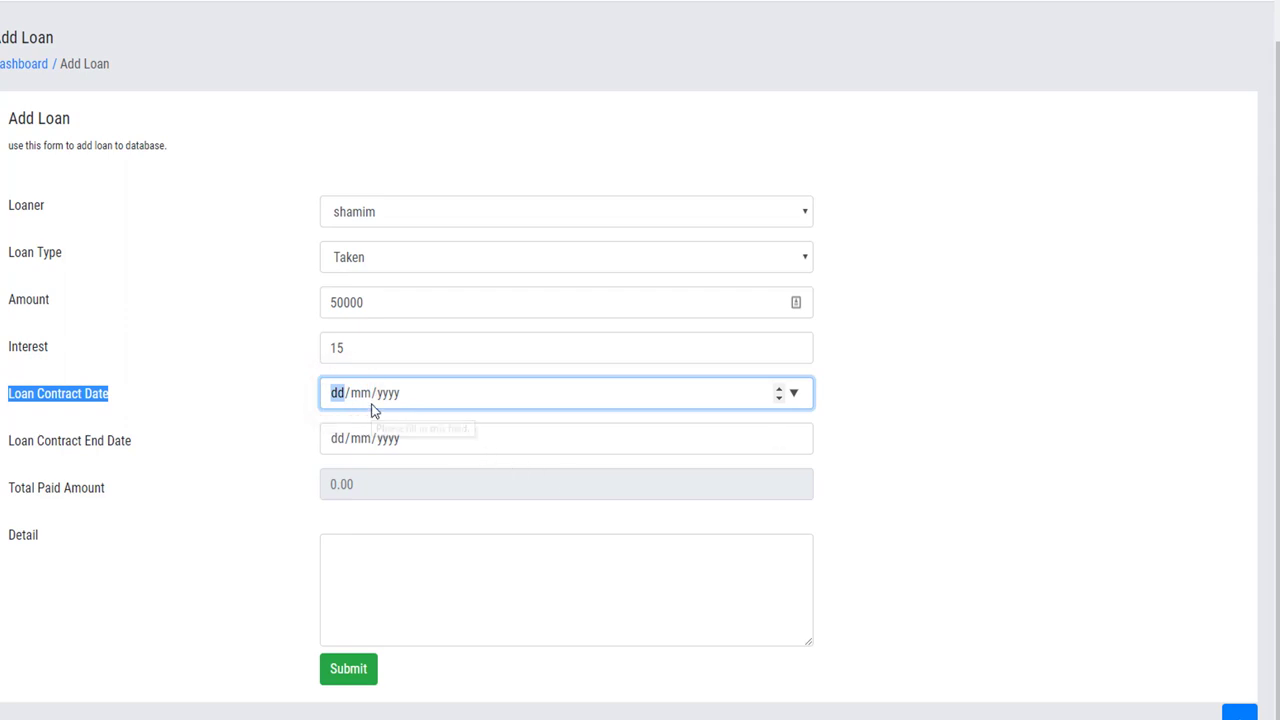
pyautogui.write('06/07/2019')
pyautogui.click(244, 441)
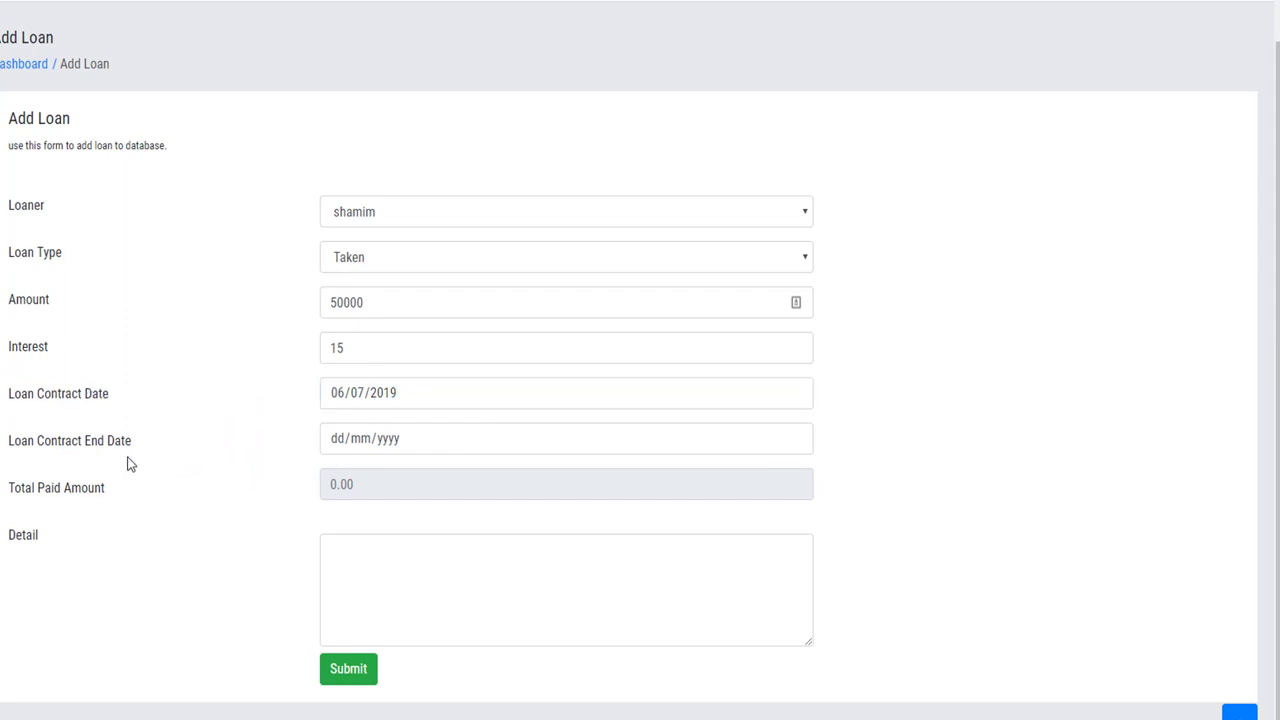
pyautogui.moveTo(40, 446); pyautogui.dragTo(134, 446)
pyautogui.click(268, 460)
pyautogui.click(336, 442)
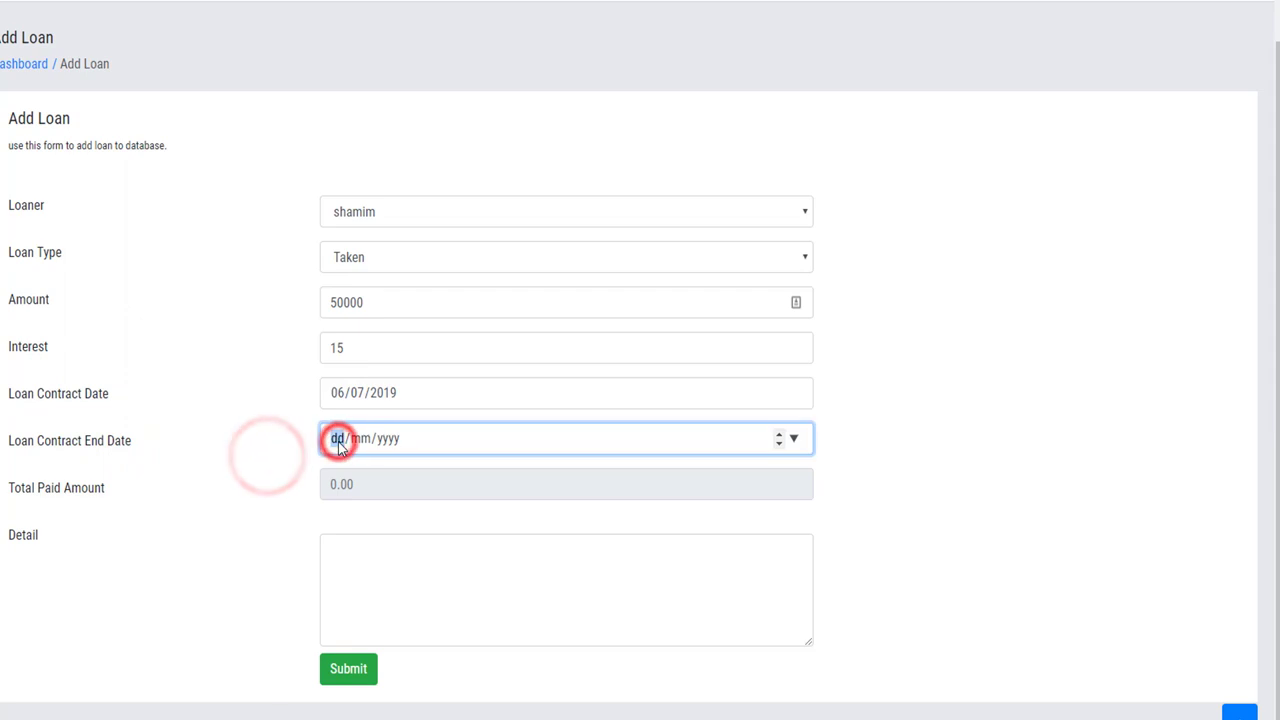
pyautogui.write('06/')
pyautogui.write('07/2020')
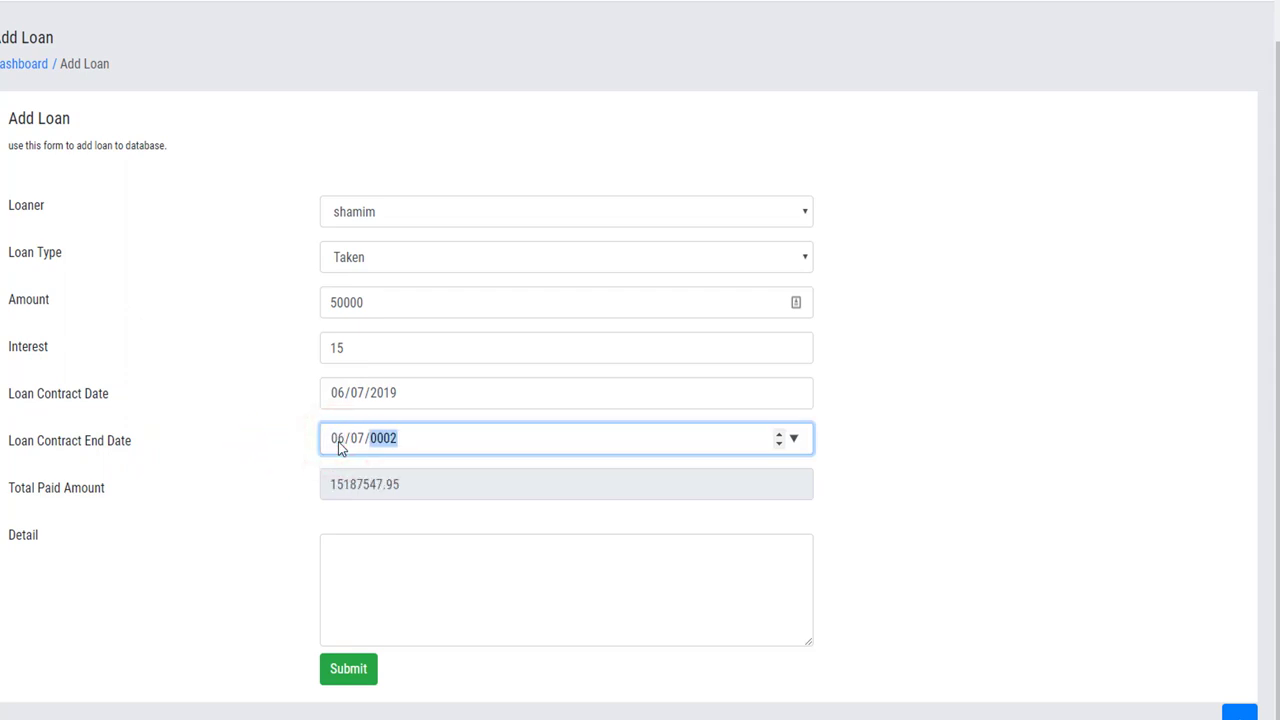
pyautogui.click(220, 520)
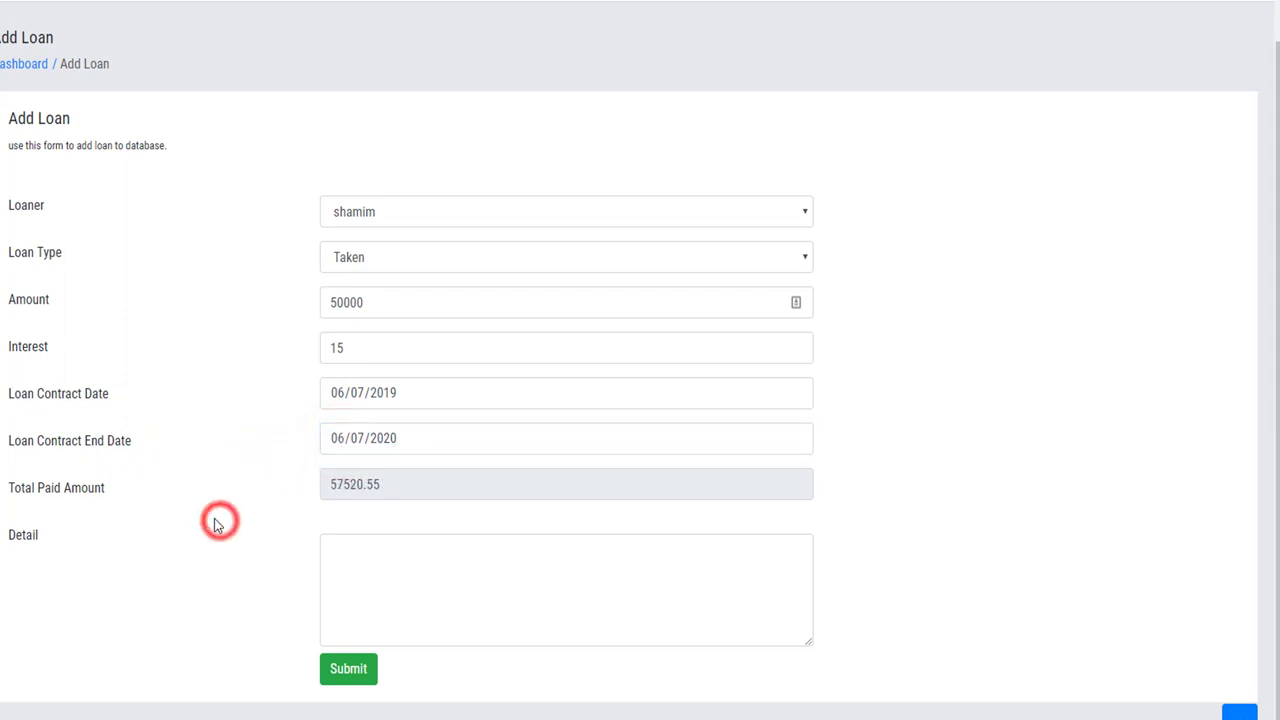
# Check the calculated total paid amount and submit the new loan.
pyautogui.moveTo(385, 484); pyautogui.dragTo(322, 487)
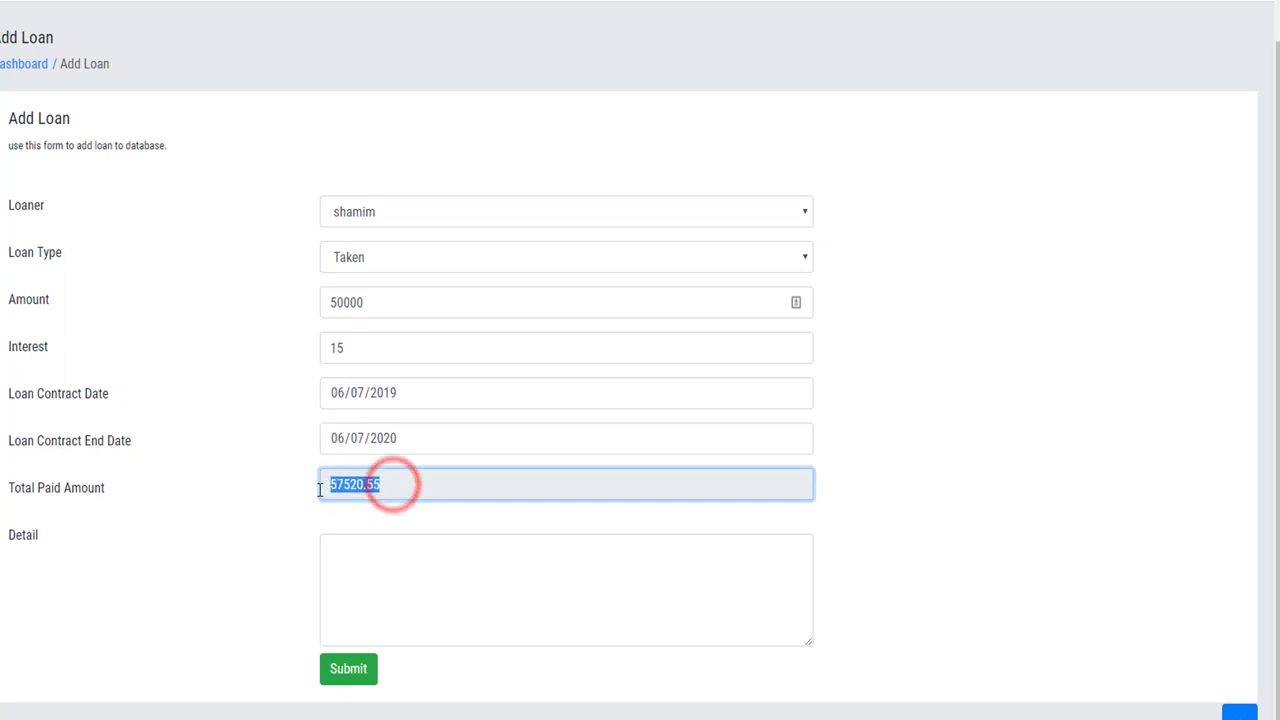
pyautogui.tripleClick(120, 486)
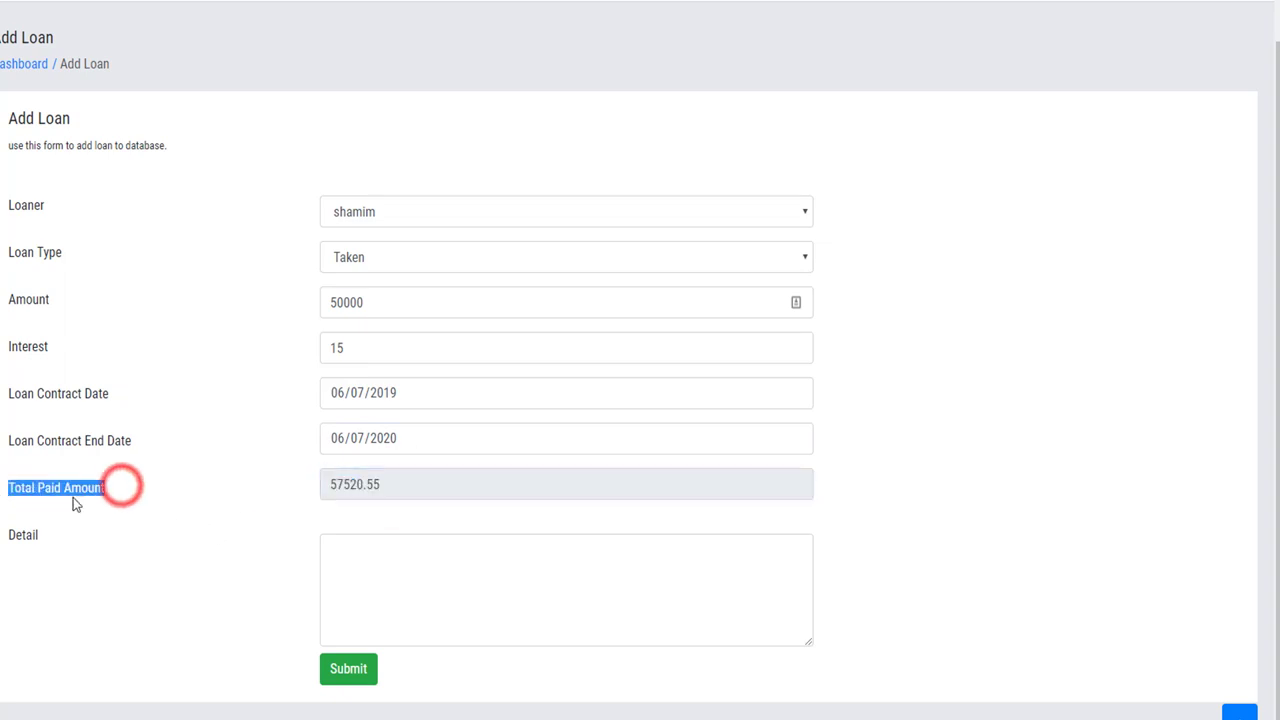
pyautogui.click(397, 487)
pyautogui.click(386, 562)
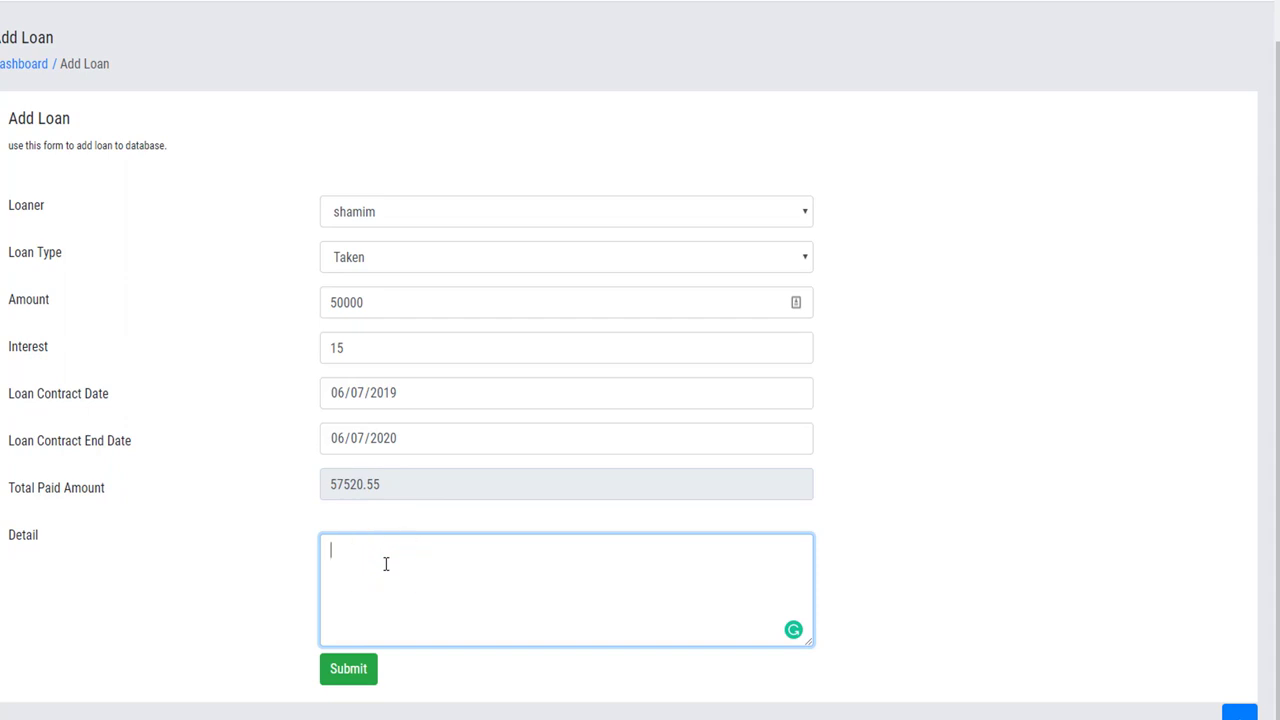
pyautogui.click(359, 671)
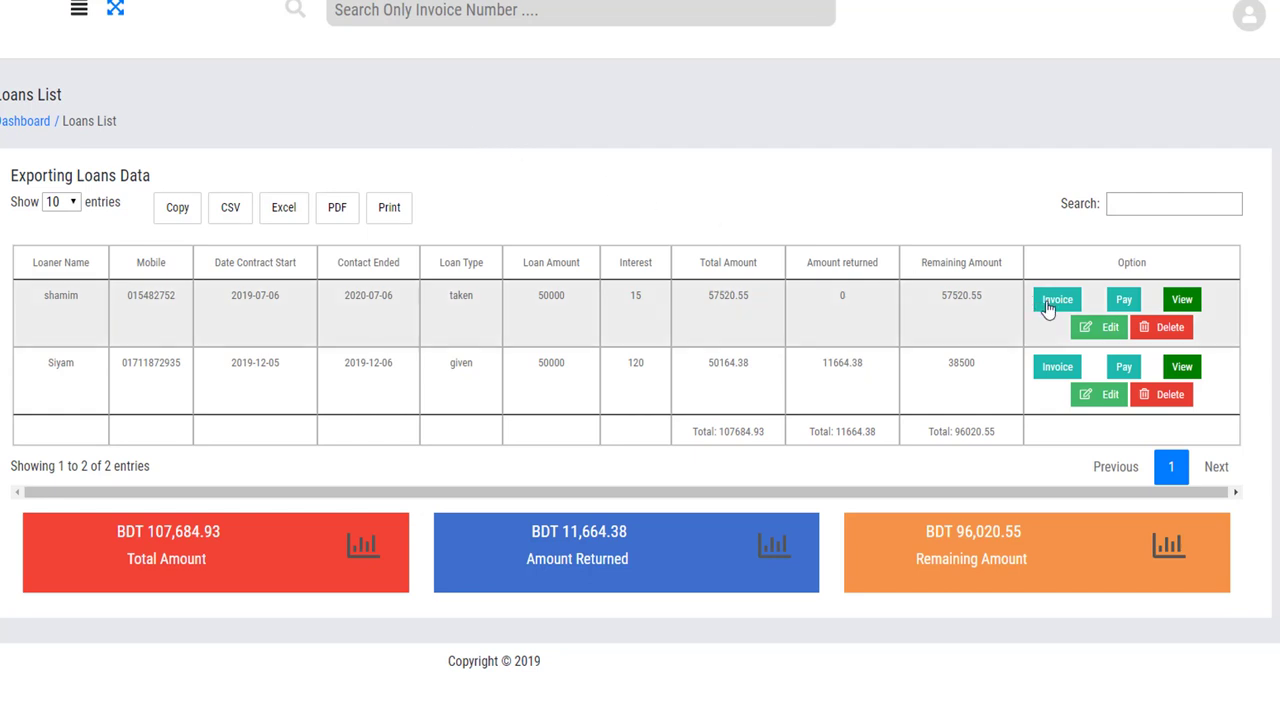
pyautogui.click(1047, 305)
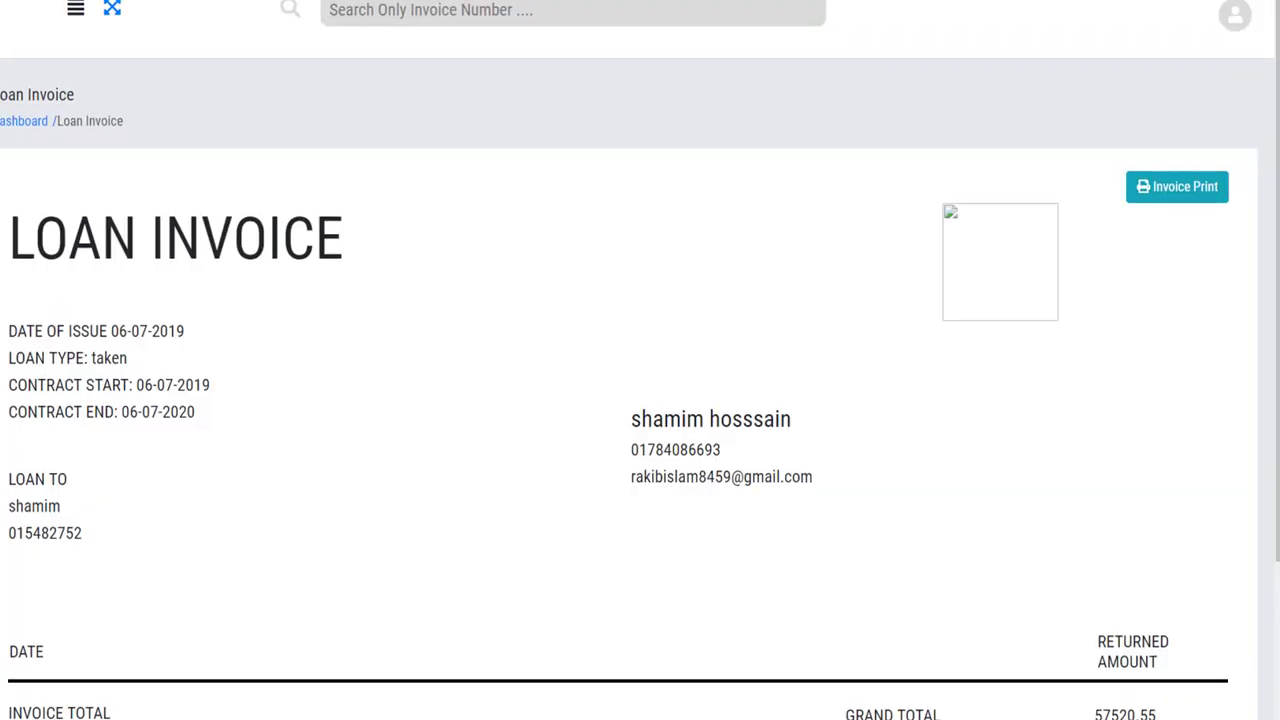
pyautogui.scroll(-3, 434, 209)
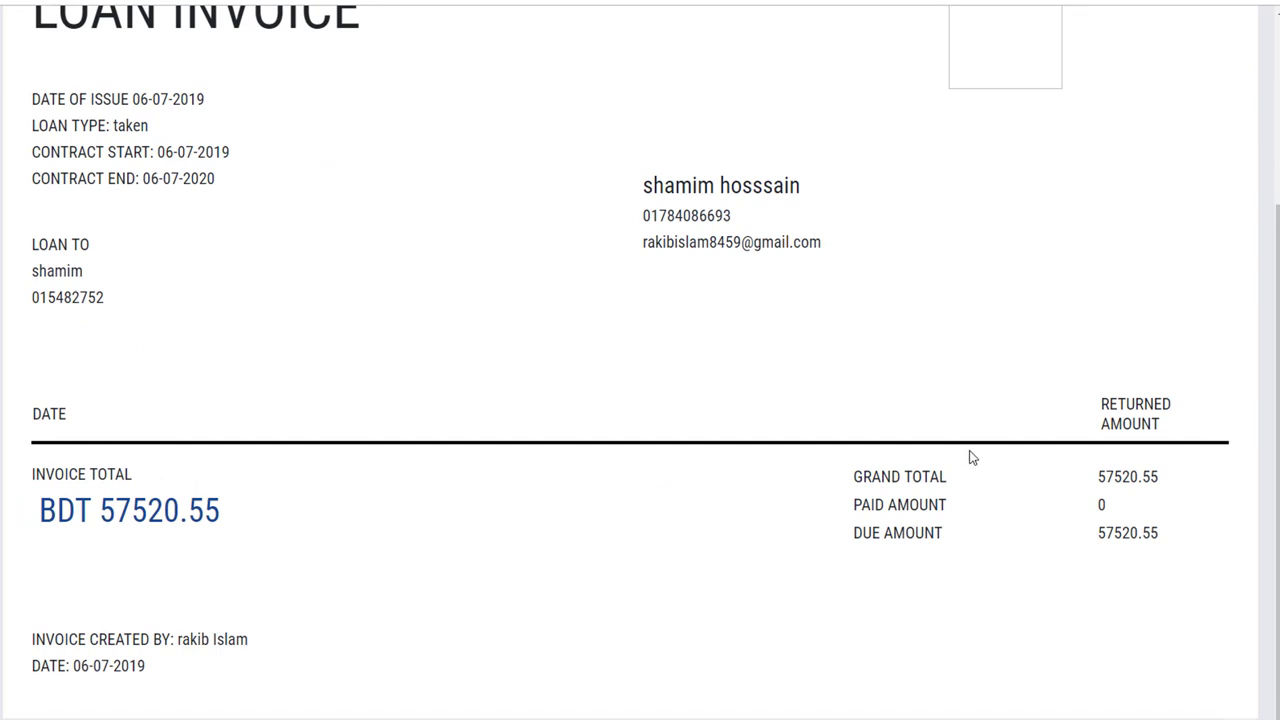
pyautogui.hotkey('alt', 'Left')
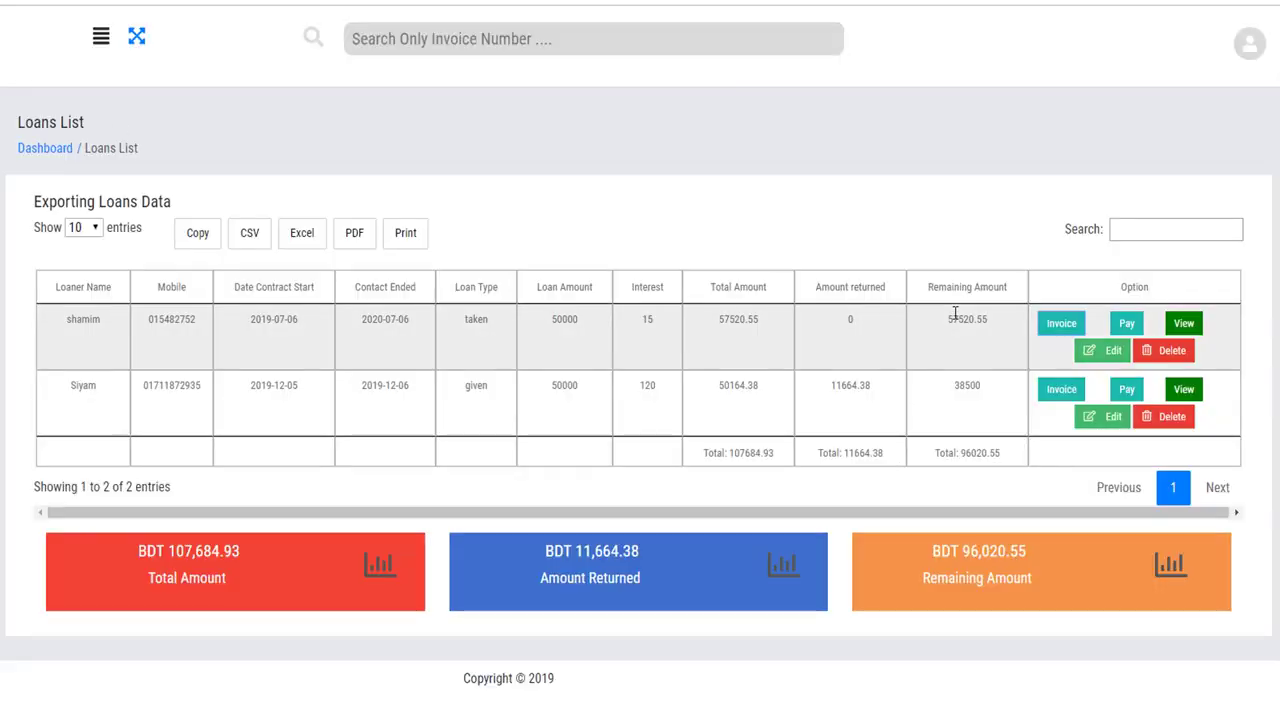
pyautogui.doubleClick(852, 319)
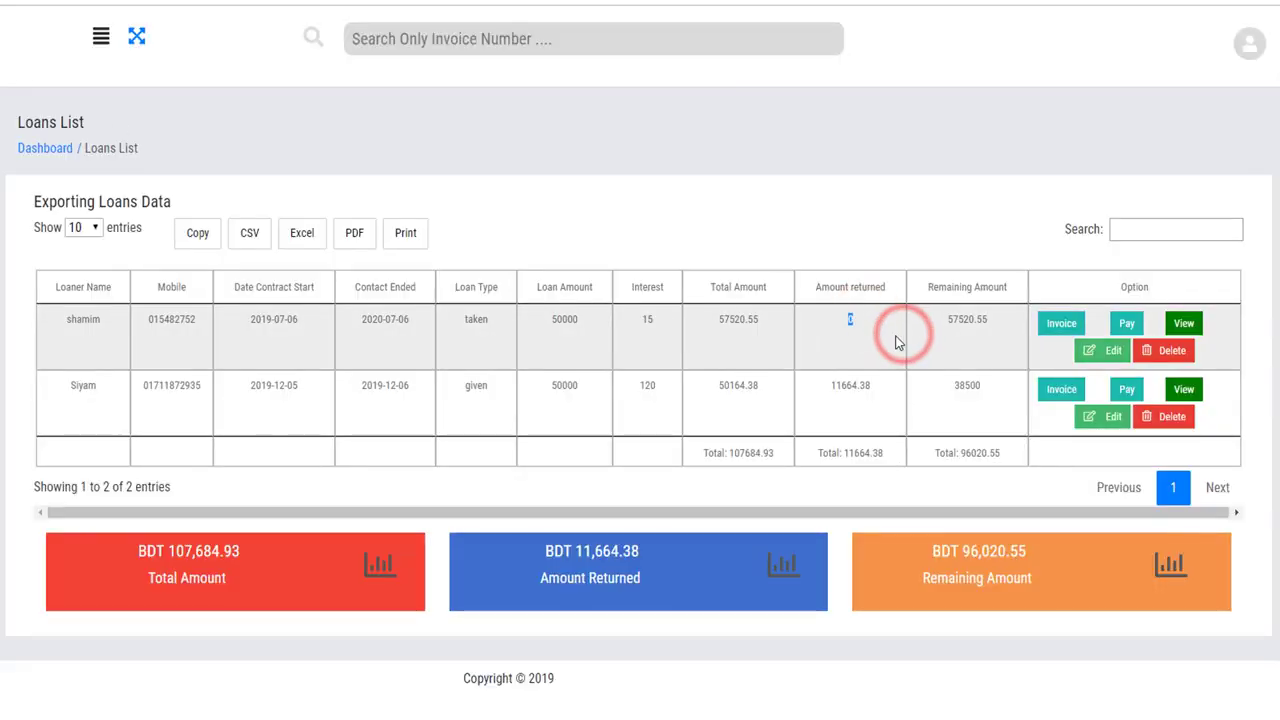
# Record a 5000 payment against the new loaner's loan.
pyautogui.click(1127, 323)
pyautogui.click(583, 154)
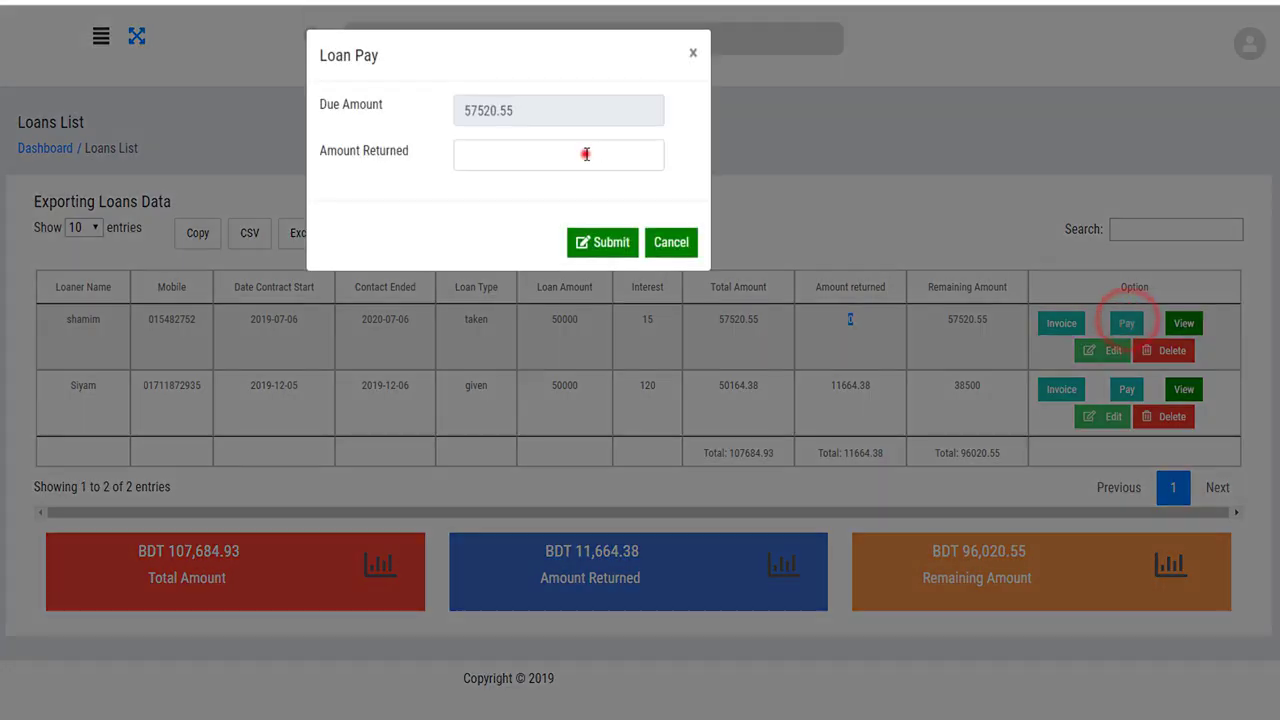
pyautogui.write('5000')
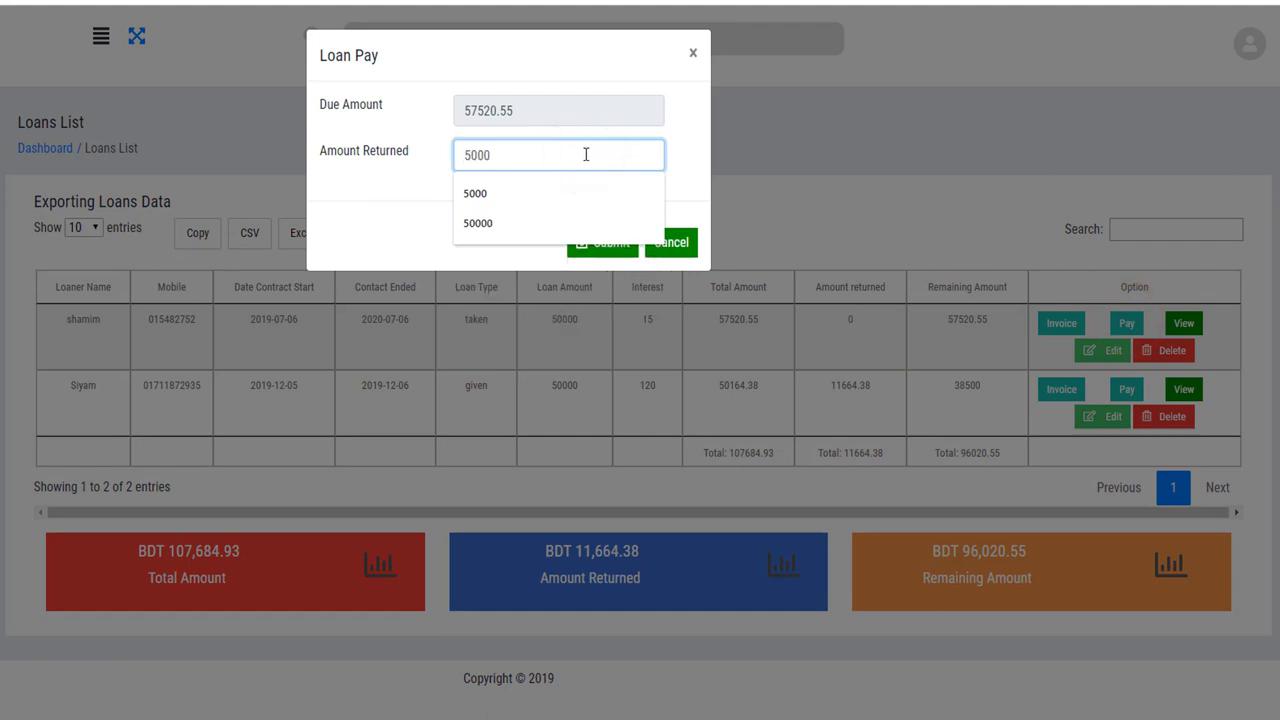
pyautogui.click(383, 177)
pyautogui.click(604, 244)
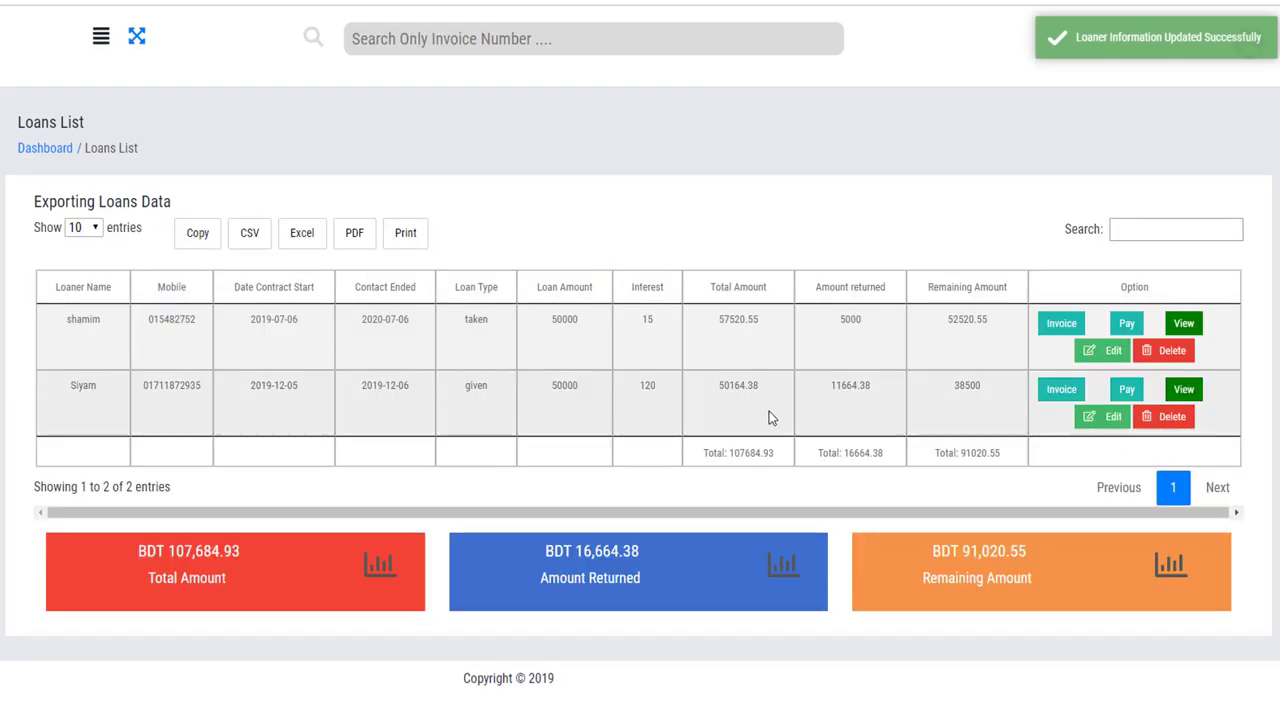
# Verify the list shows 5000 returned and 52520.55 remaining.
pyautogui.doubleClick(865, 320)
pyautogui.click(929, 337)
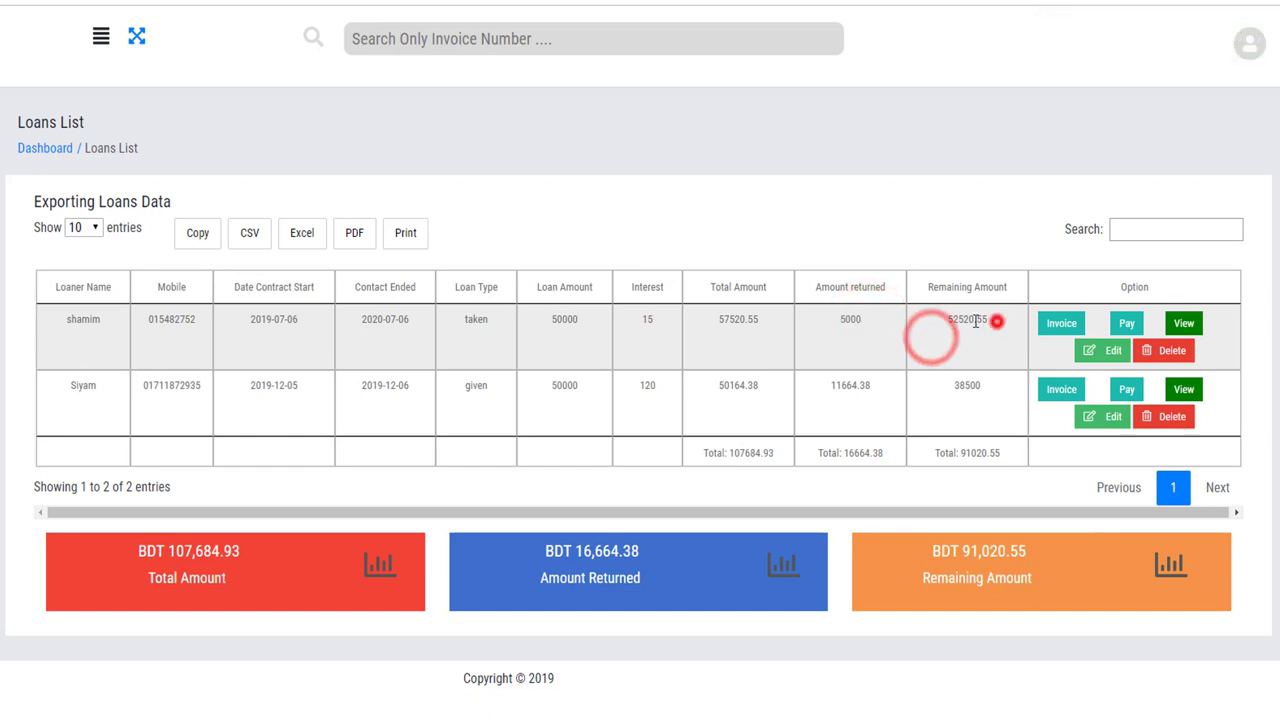
pyautogui.doubleClick(978, 320)
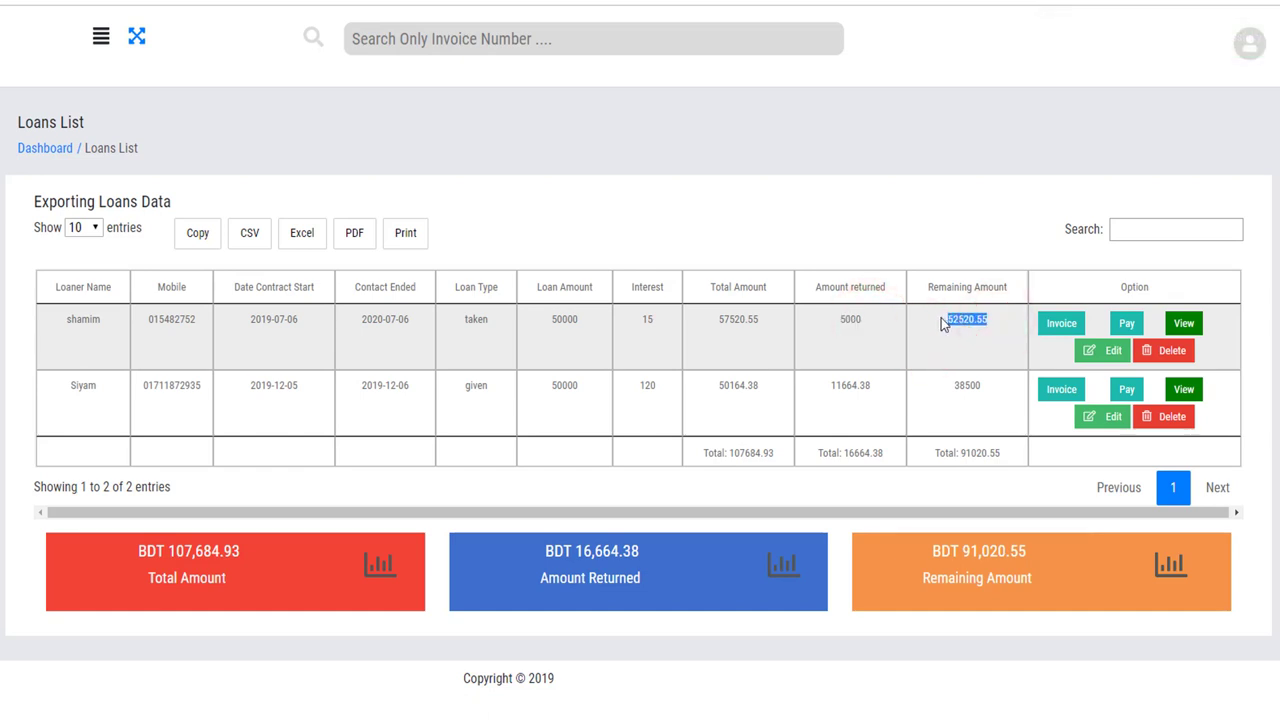
pyautogui.click(850, 320)
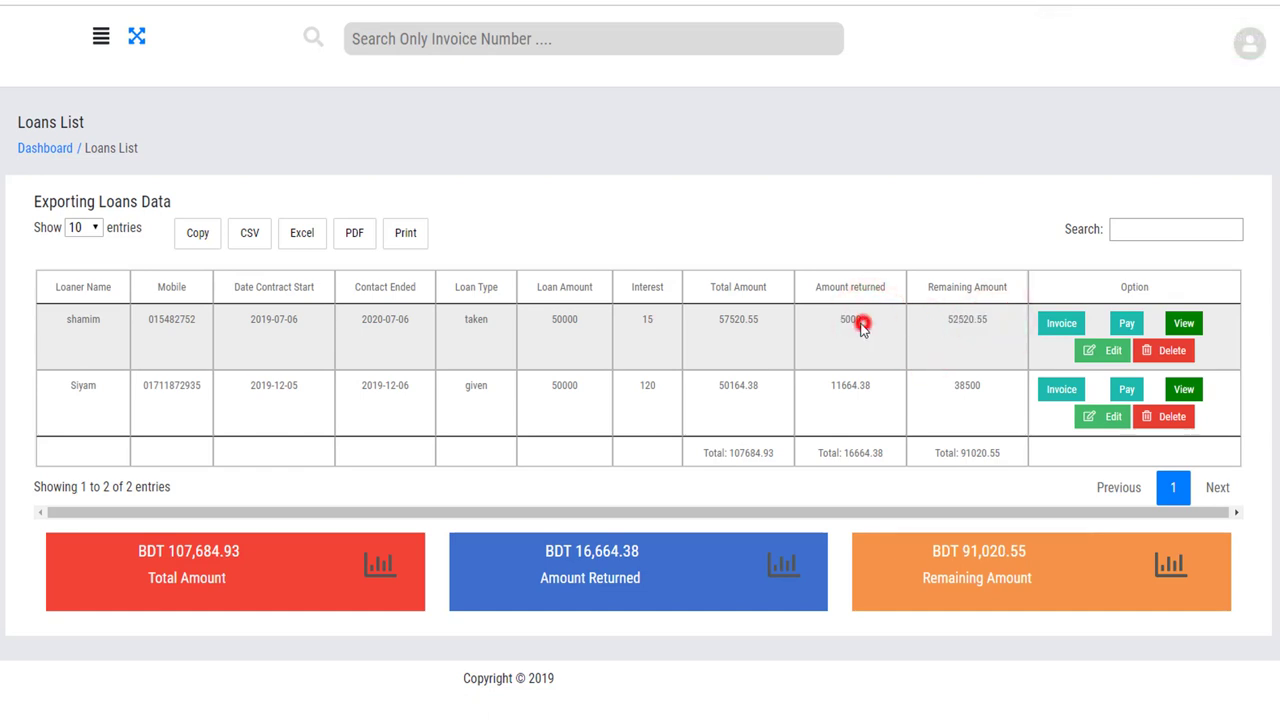
pyautogui.doubleClick(958, 320)
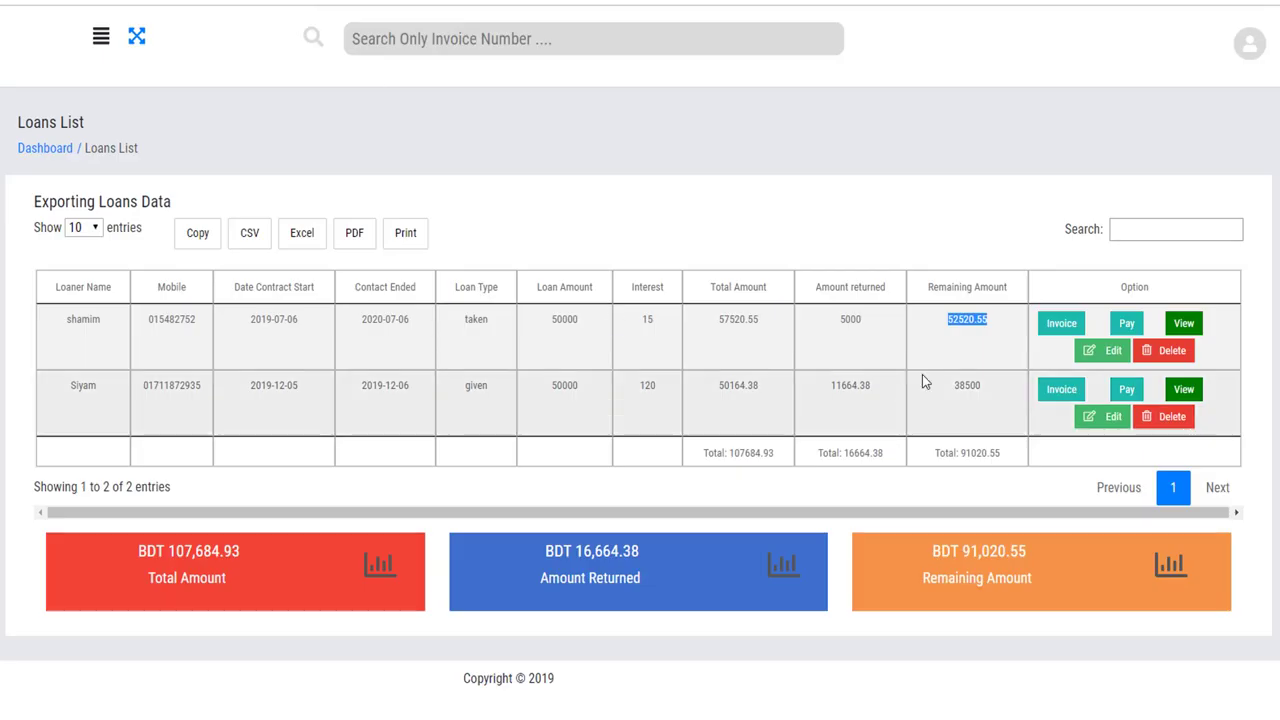
# Check the loan's invoice lists the 5000 payment dated 06/07/2019, then return to the list.
pyautogui.click(1057, 332)
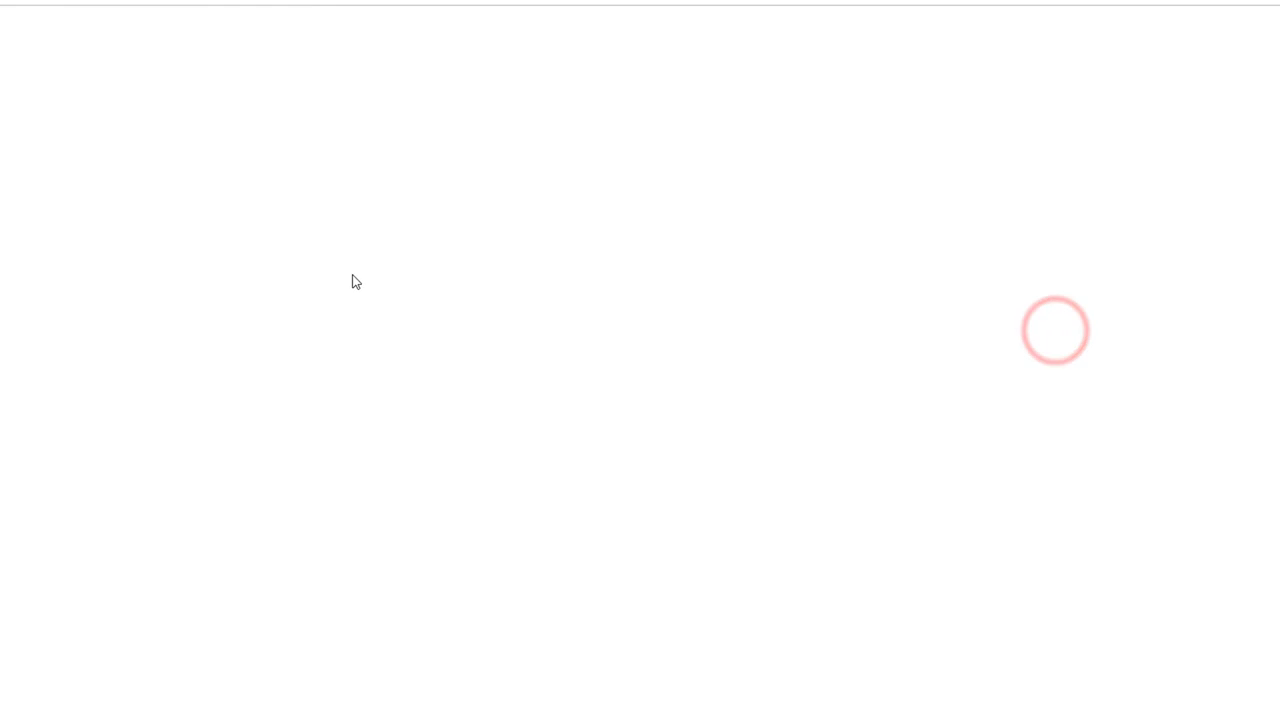
pyautogui.scroll(-3, 353, 275)
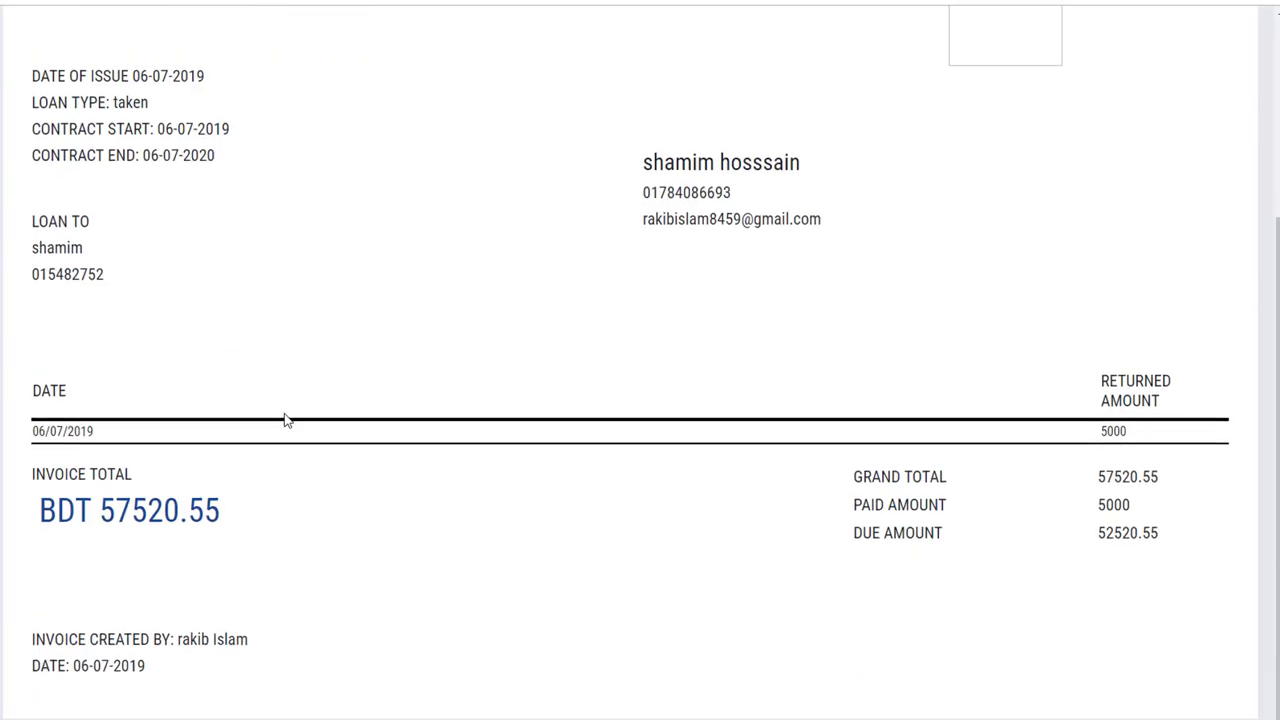
pyautogui.tripleClick(110, 430)
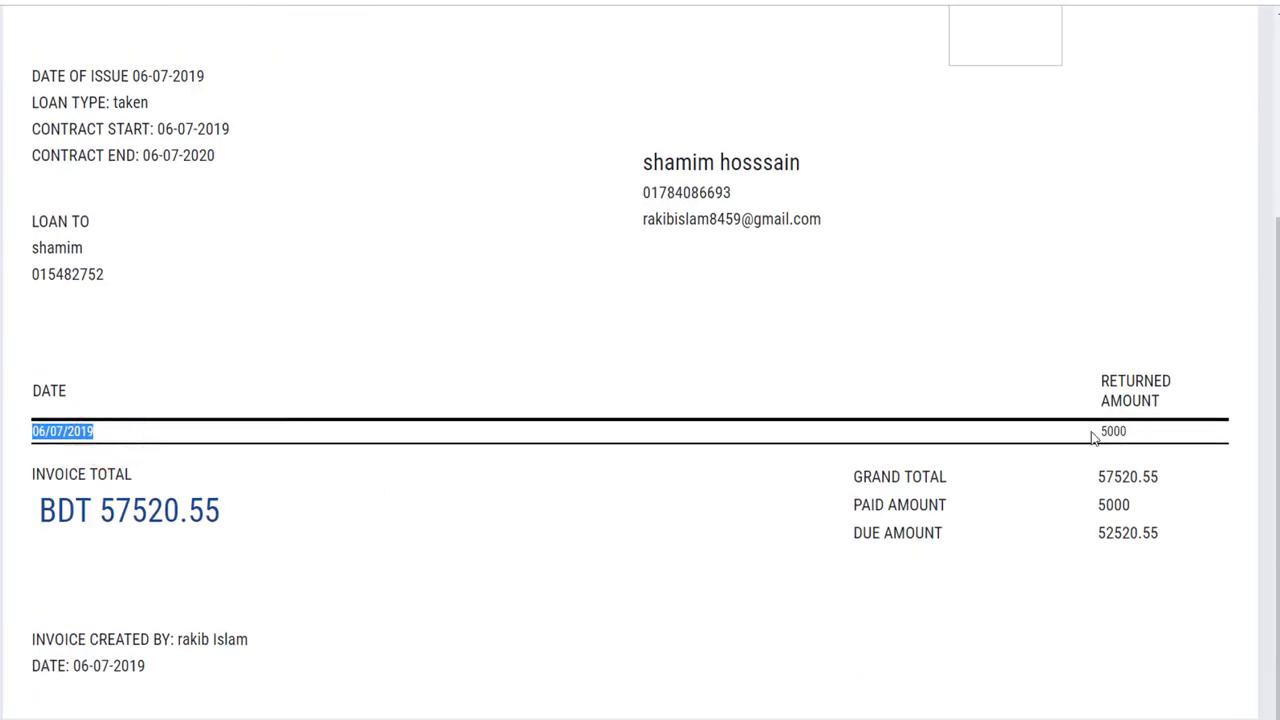
pyautogui.doubleClick(1134, 436)
pyautogui.click(975, 427)
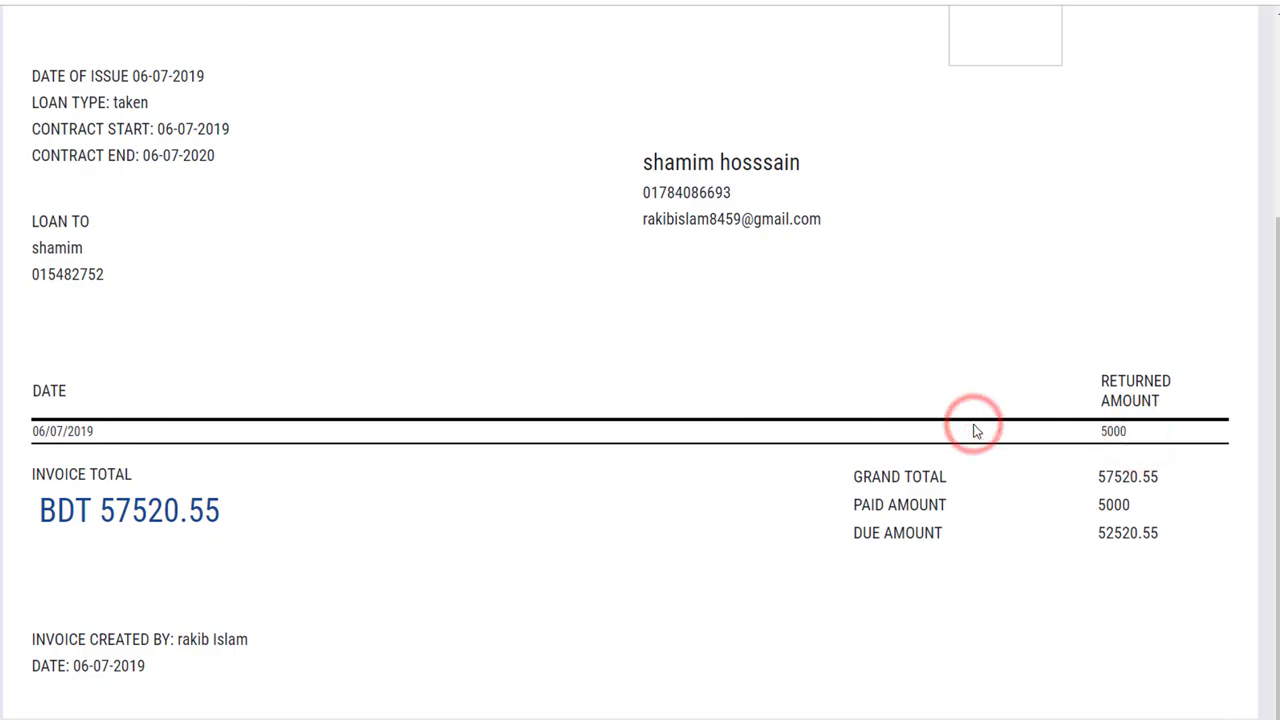
pyautogui.hotkey('alt', 'Left')
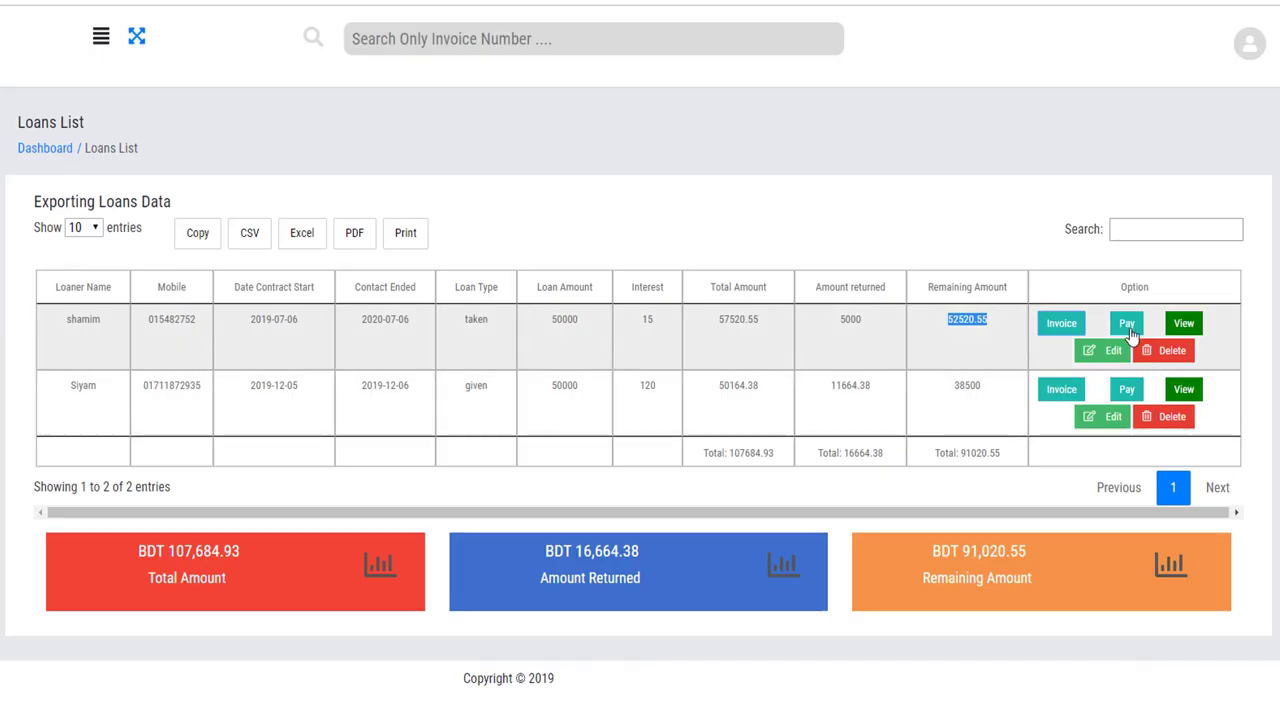
# Record a second payment of 20 on the same loan.
pyautogui.click(1126, 323)
pyautogui.click(509, 154)
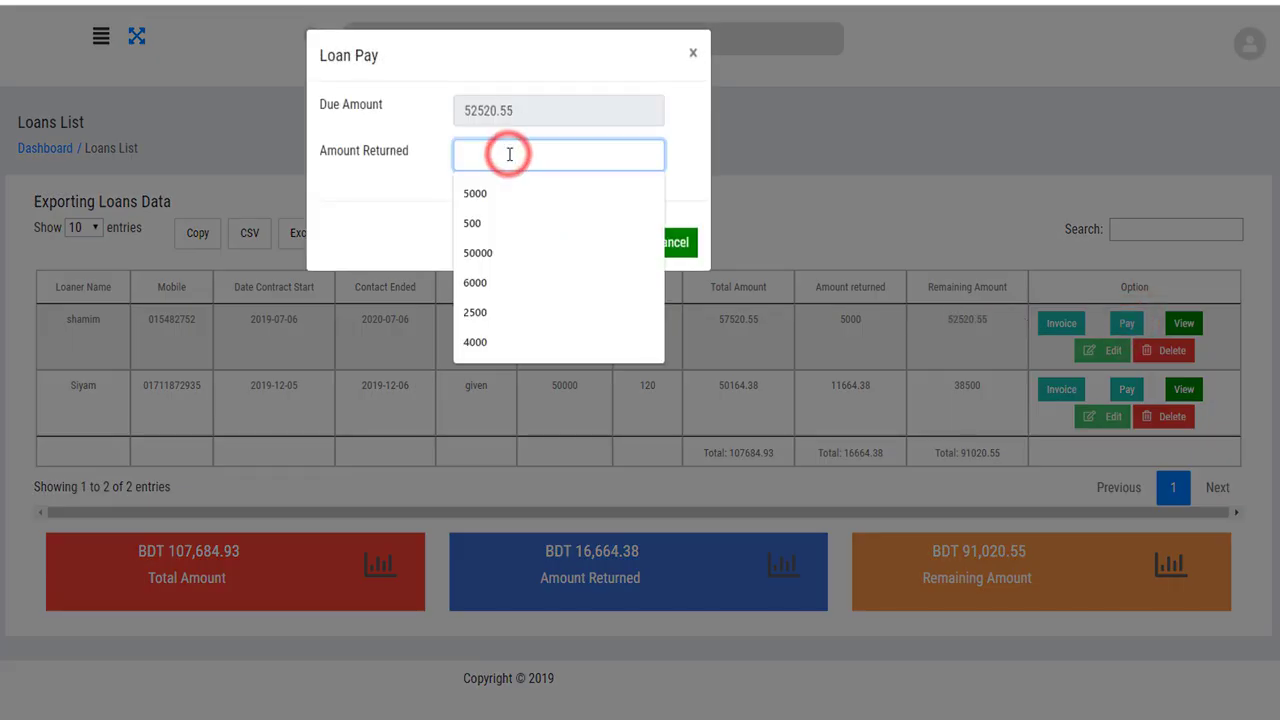
pyautogui.write('20')
pyautogui.click(604, 246)
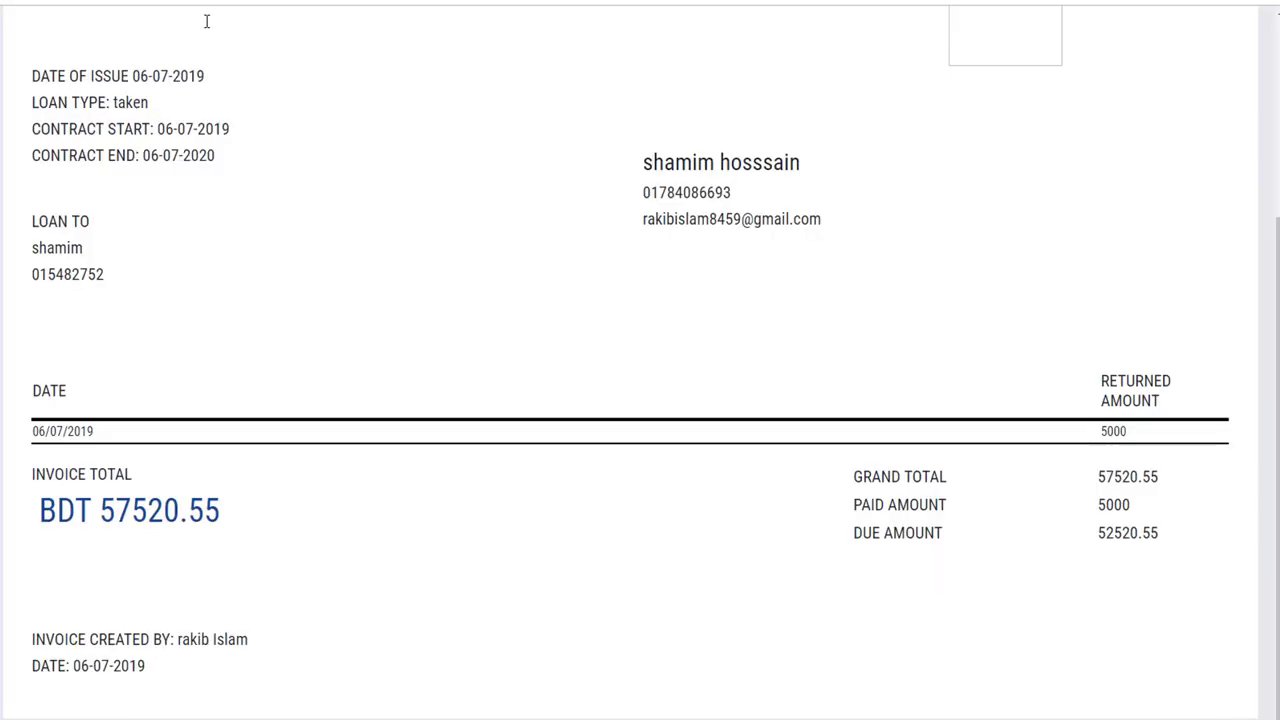
# Reload the invoice to confirm both payments, then view the loan's details.
pyautogui.press('F5')
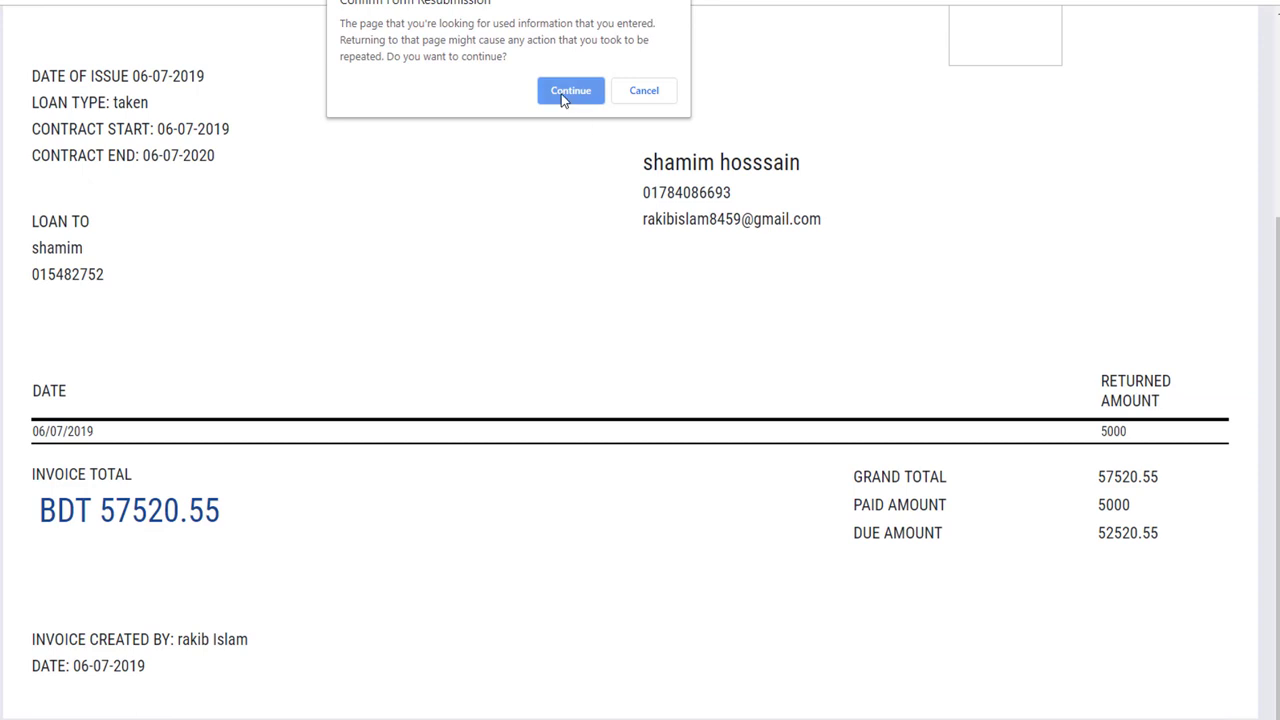
pyautogui.click(560, 92)
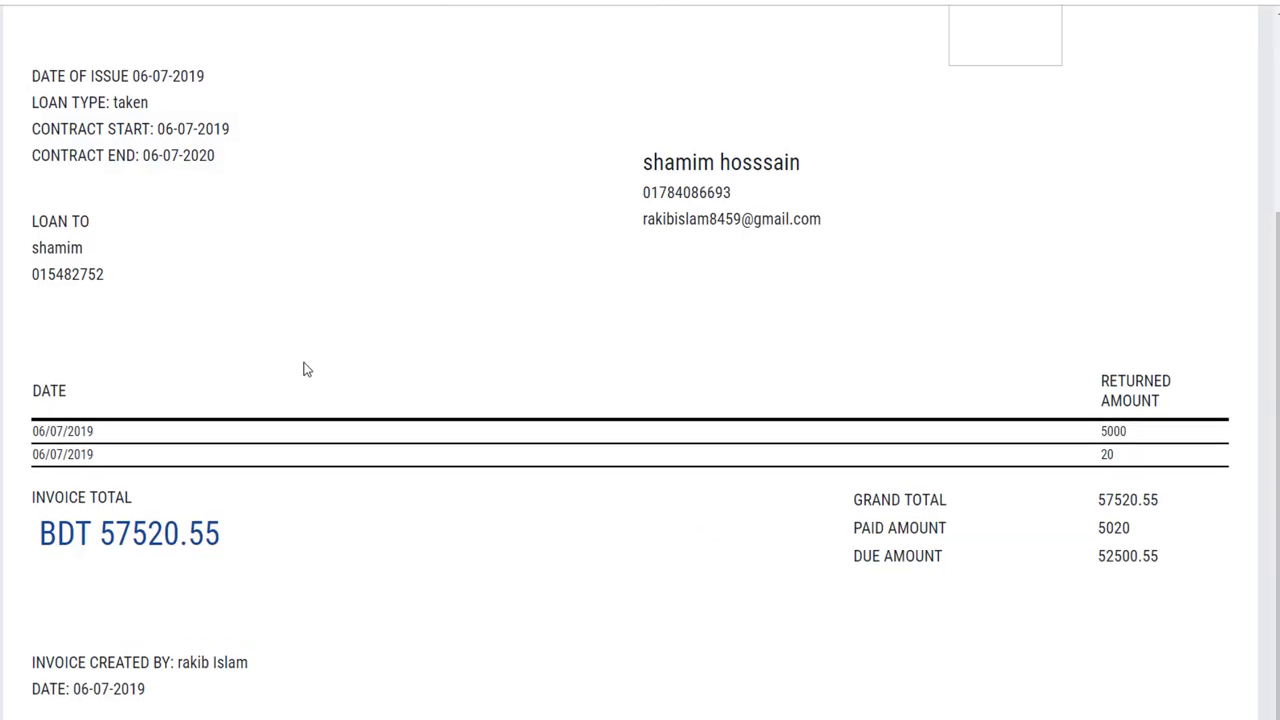
pyautogui.moveTo(1135, 432); pyautogui.dragTo(1095, 434)
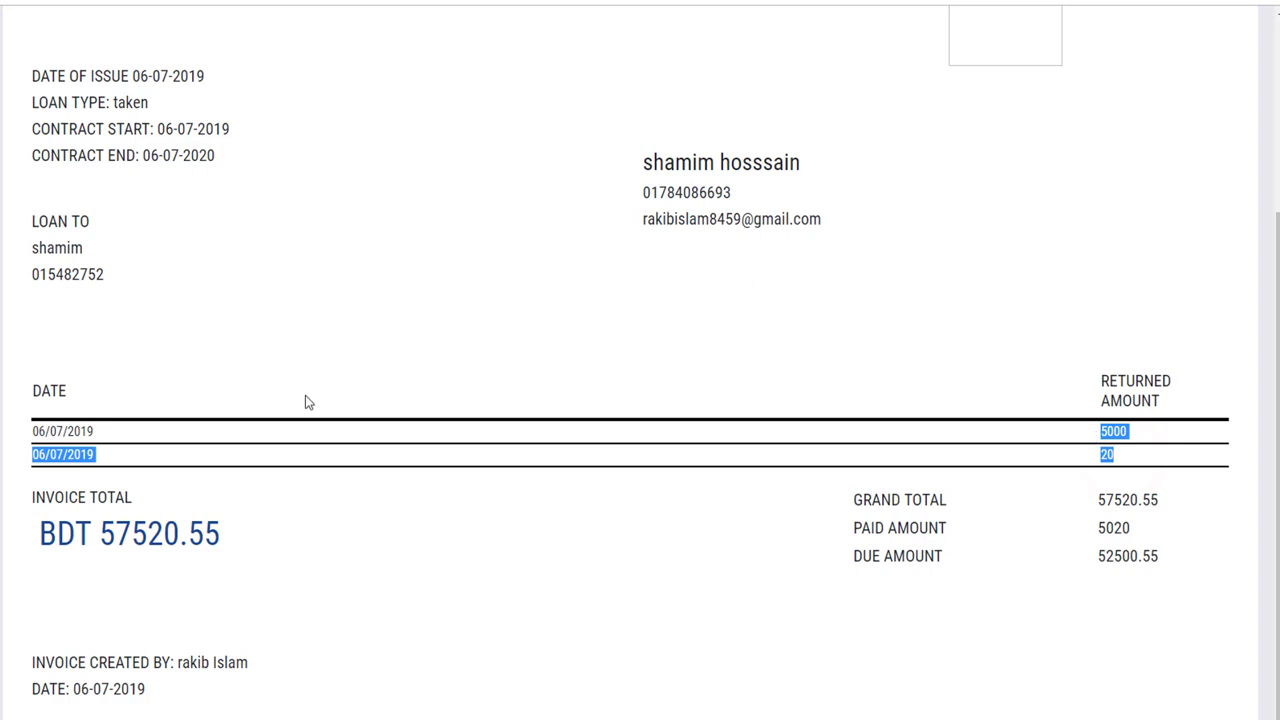
pyautogui.hotkey('alt', 'Left')
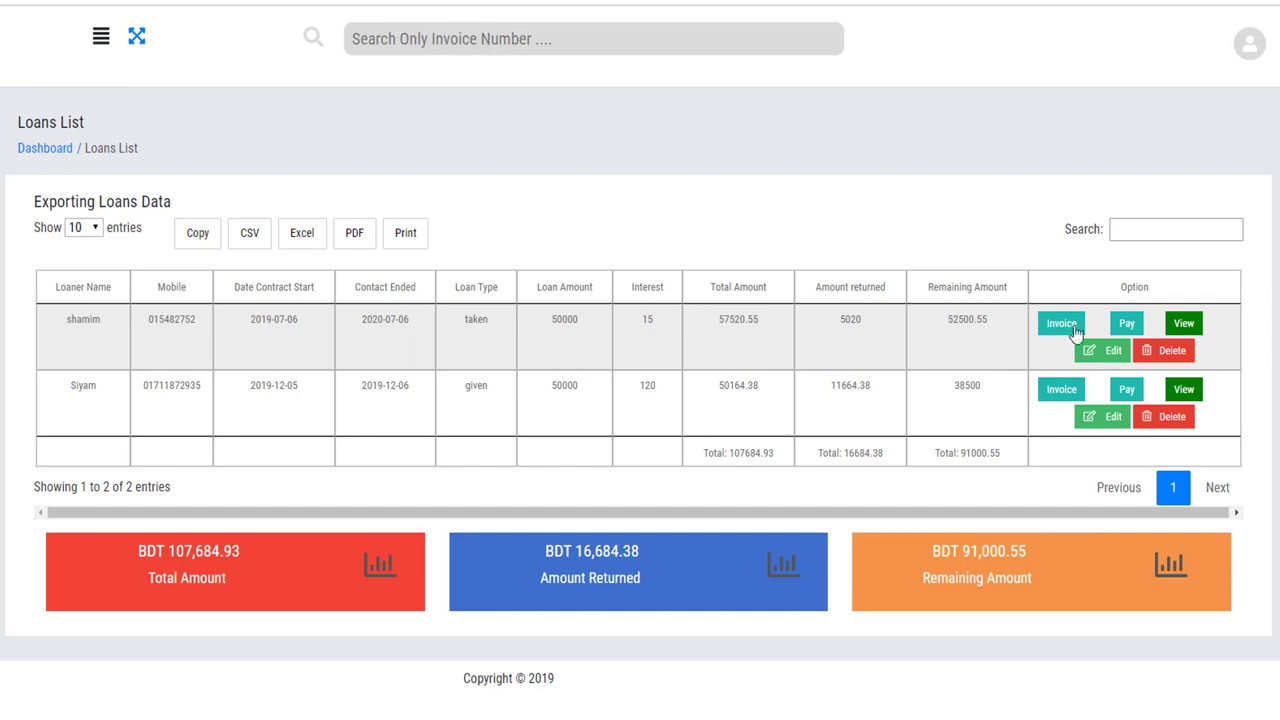
pyautogui.click(1183, 323)
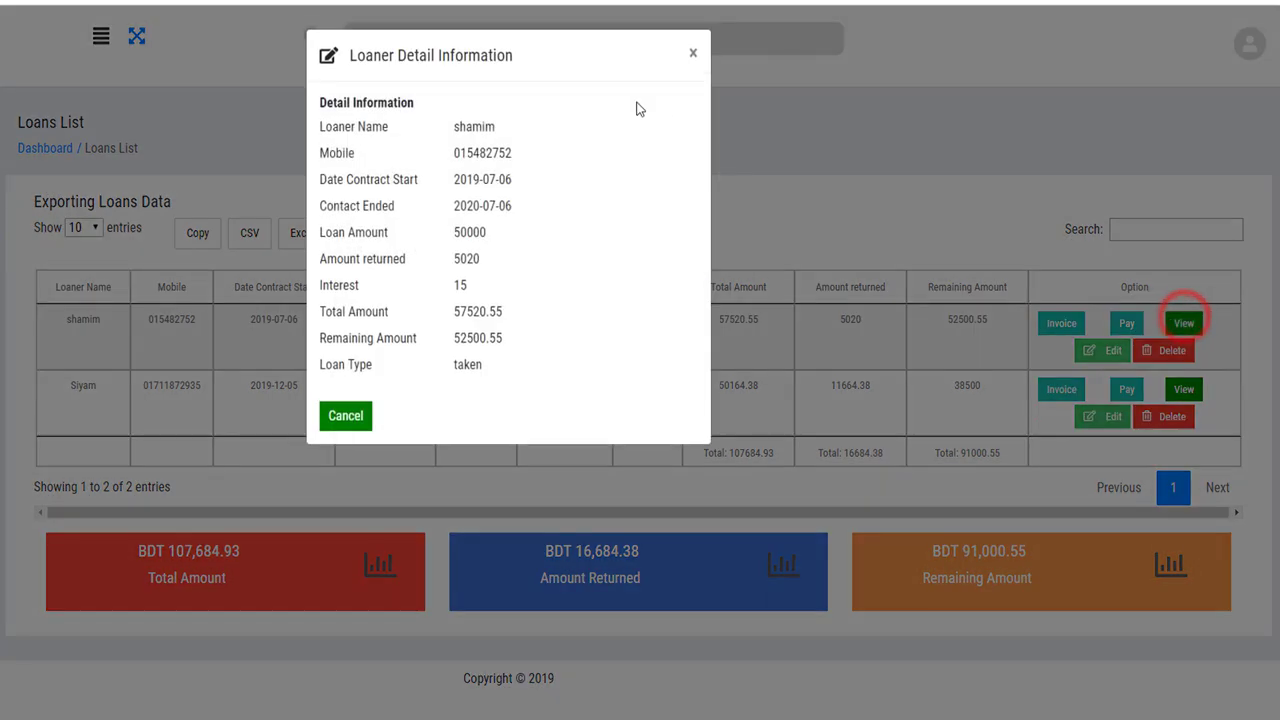